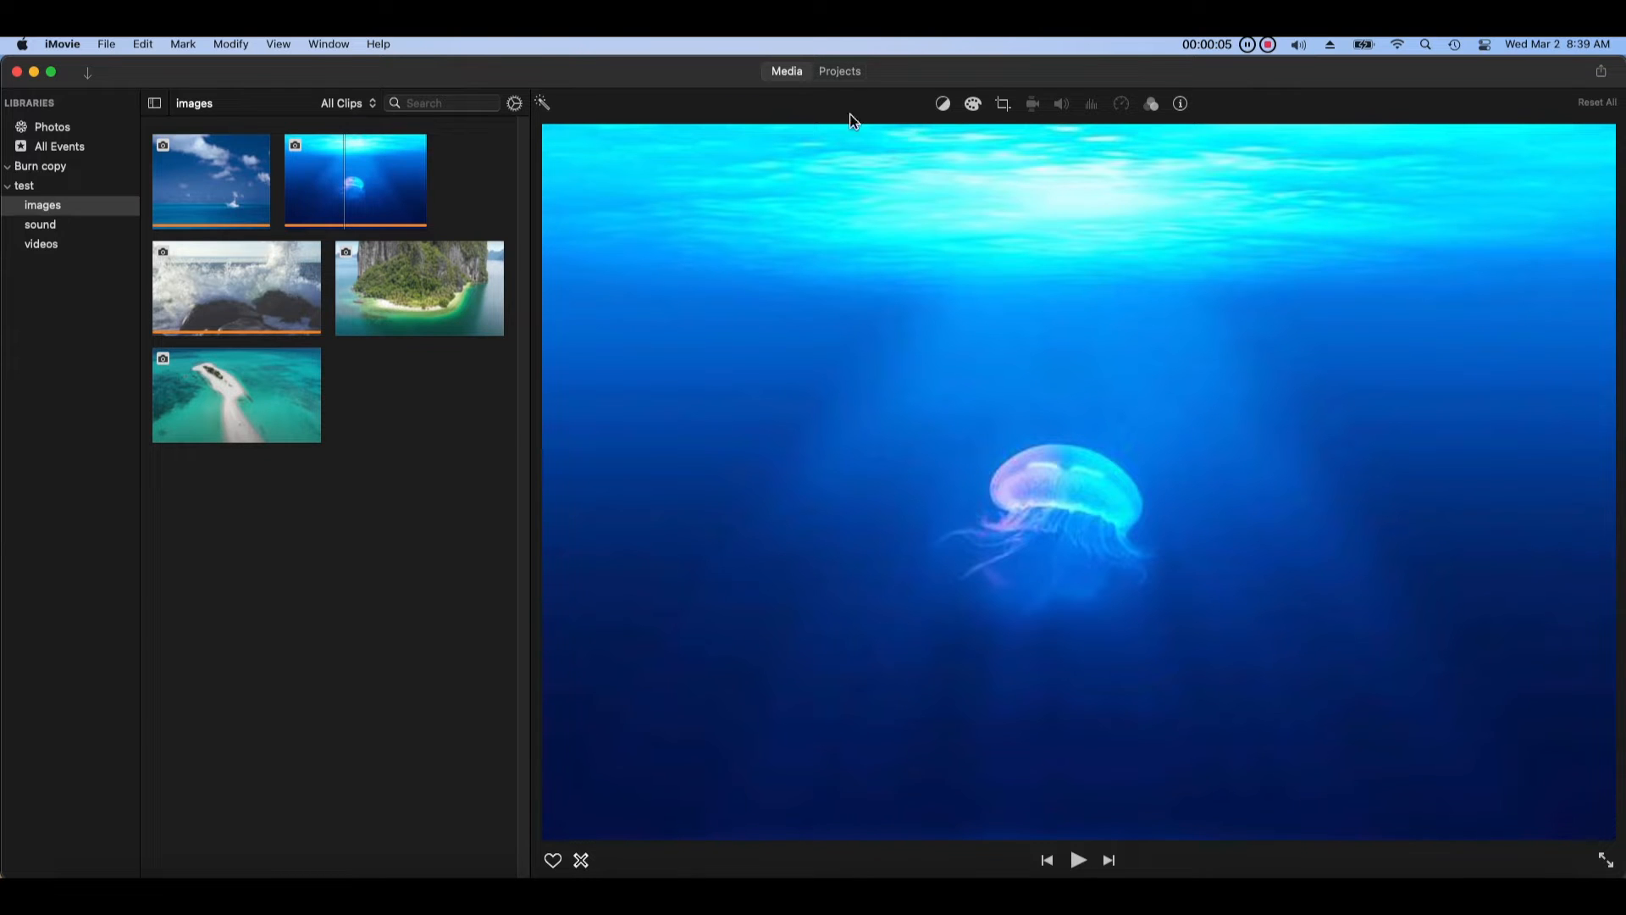
Step: View the list of movie projects and return to the media libraries
left_click(827, 75)
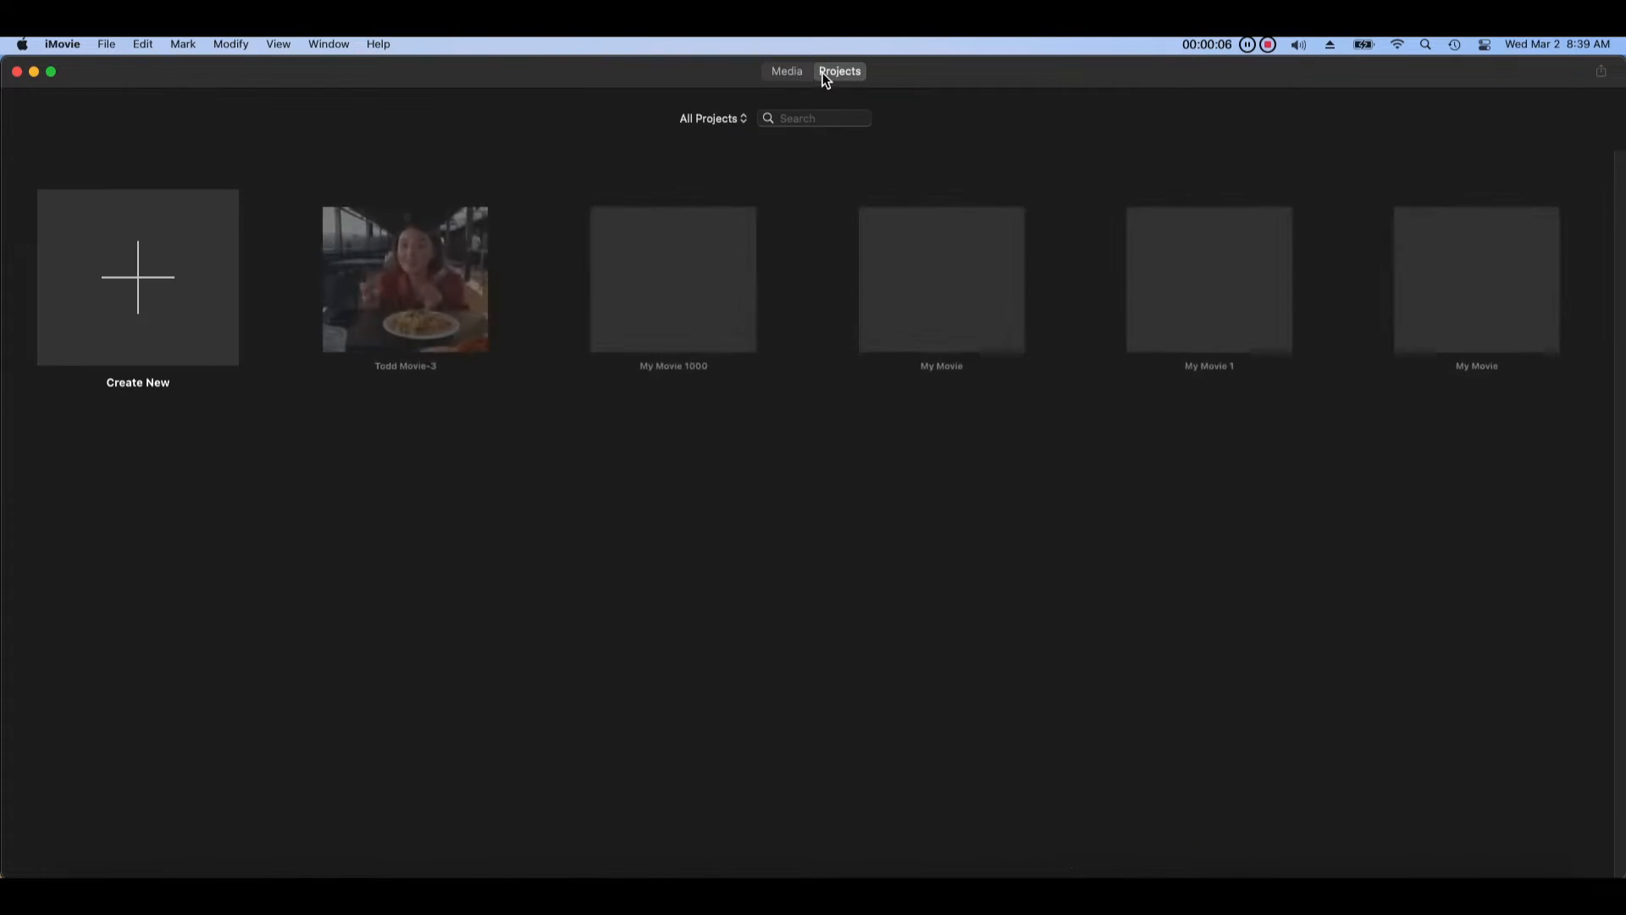
left_click(796, 72)
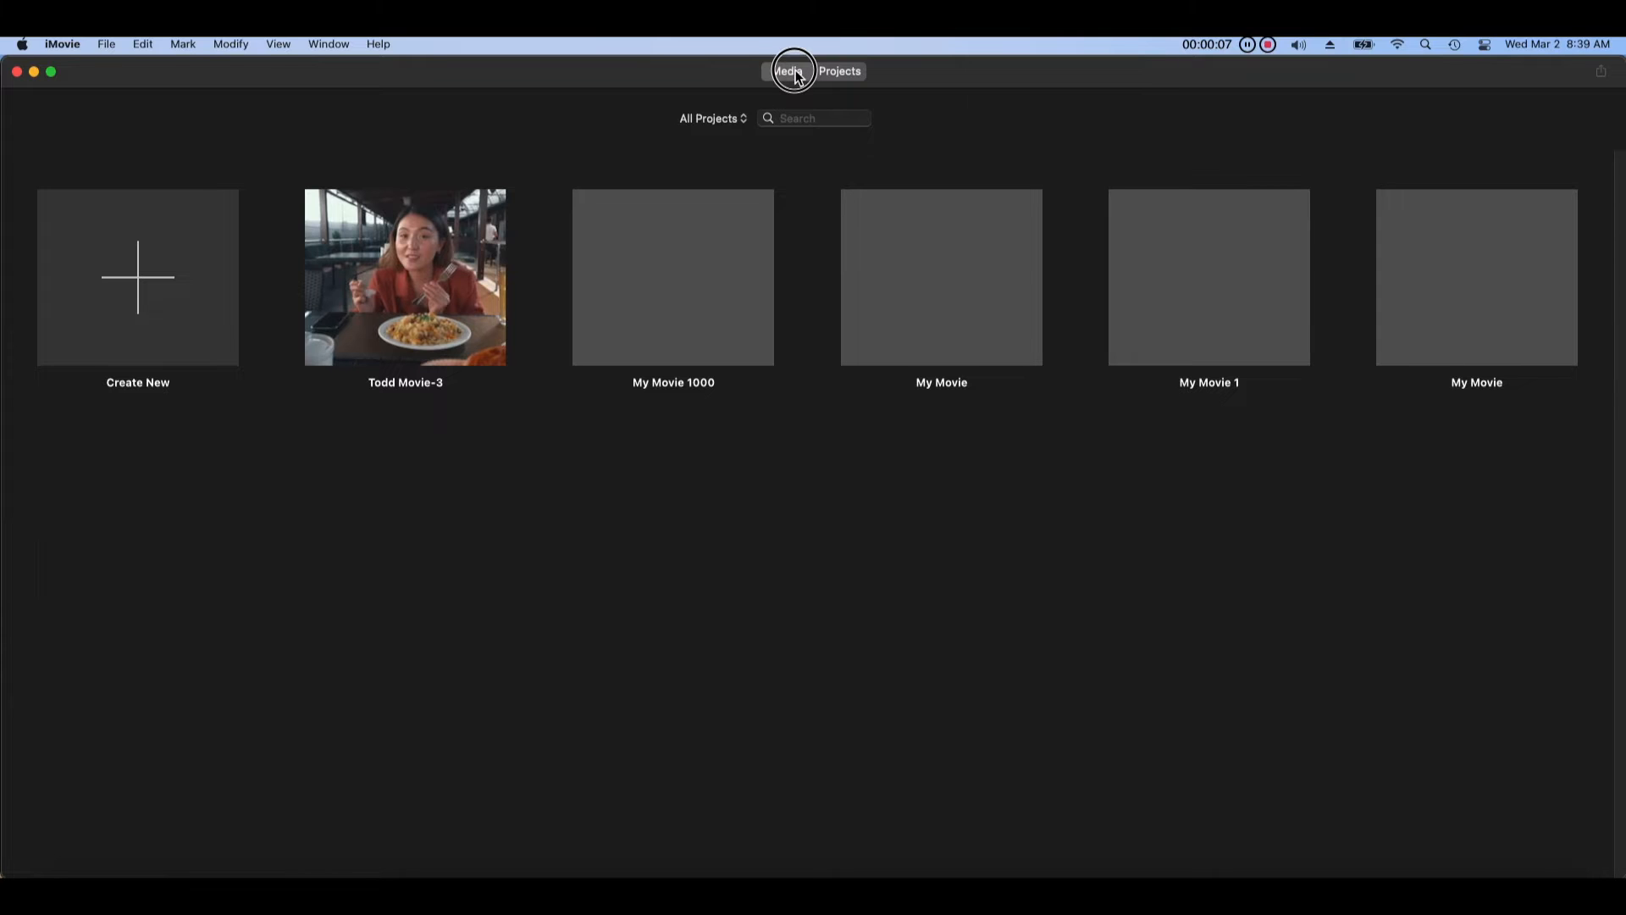
left_click(796, 73)
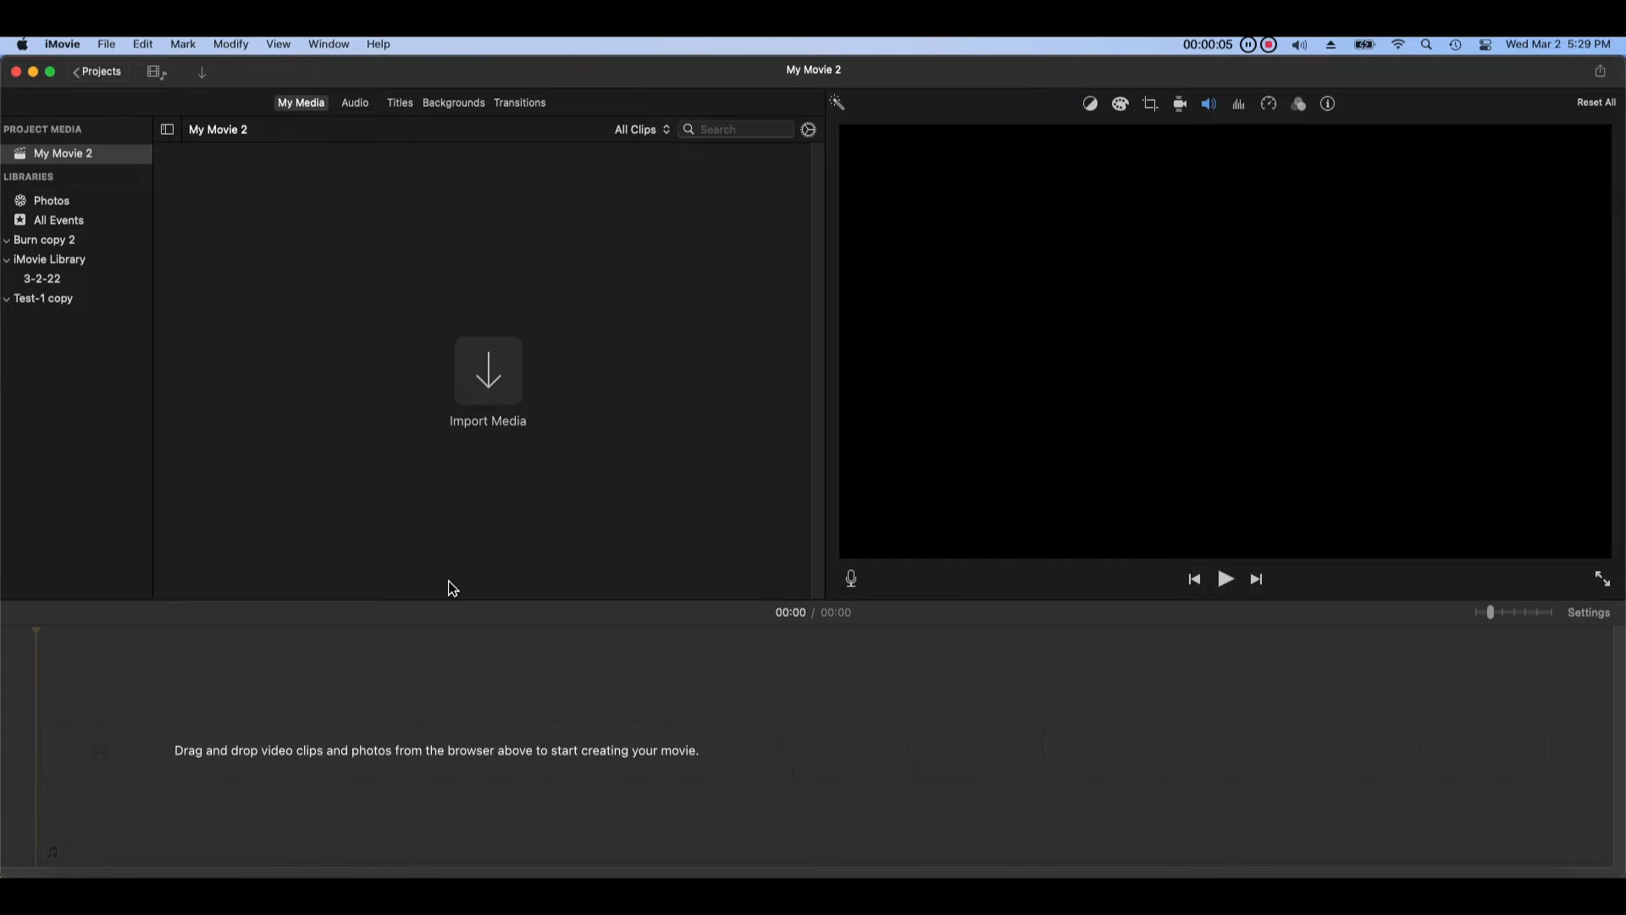
Step: Leave the open empty movie, saving it under the name My Movie 2, and return to the media libraries
left_click(107, 80)
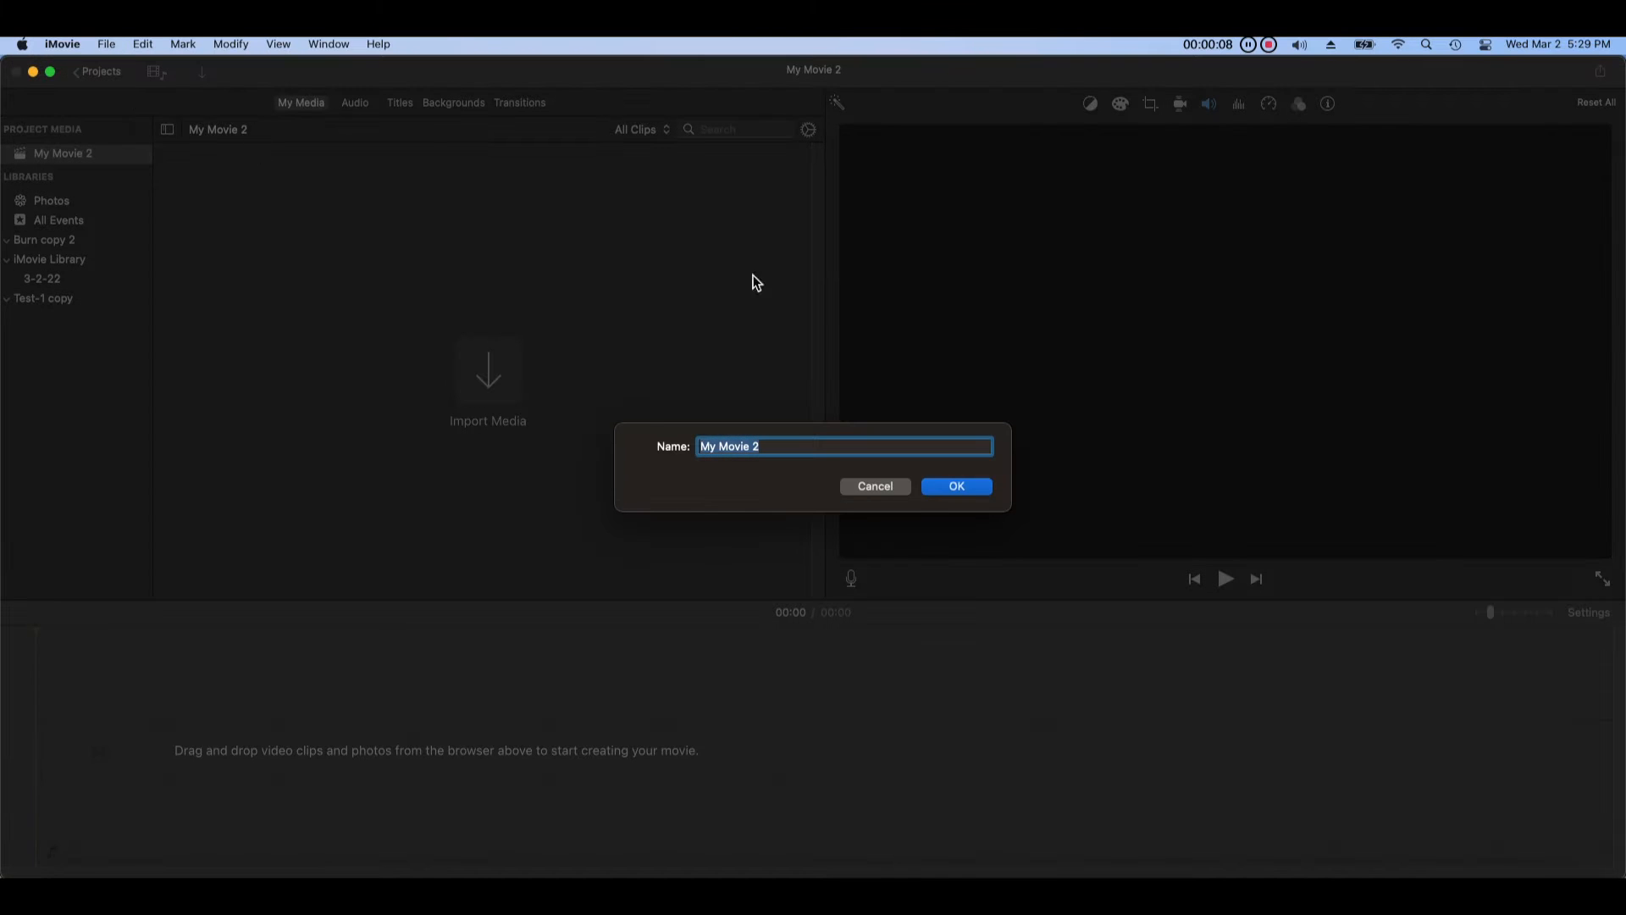
left_click(940, 489)
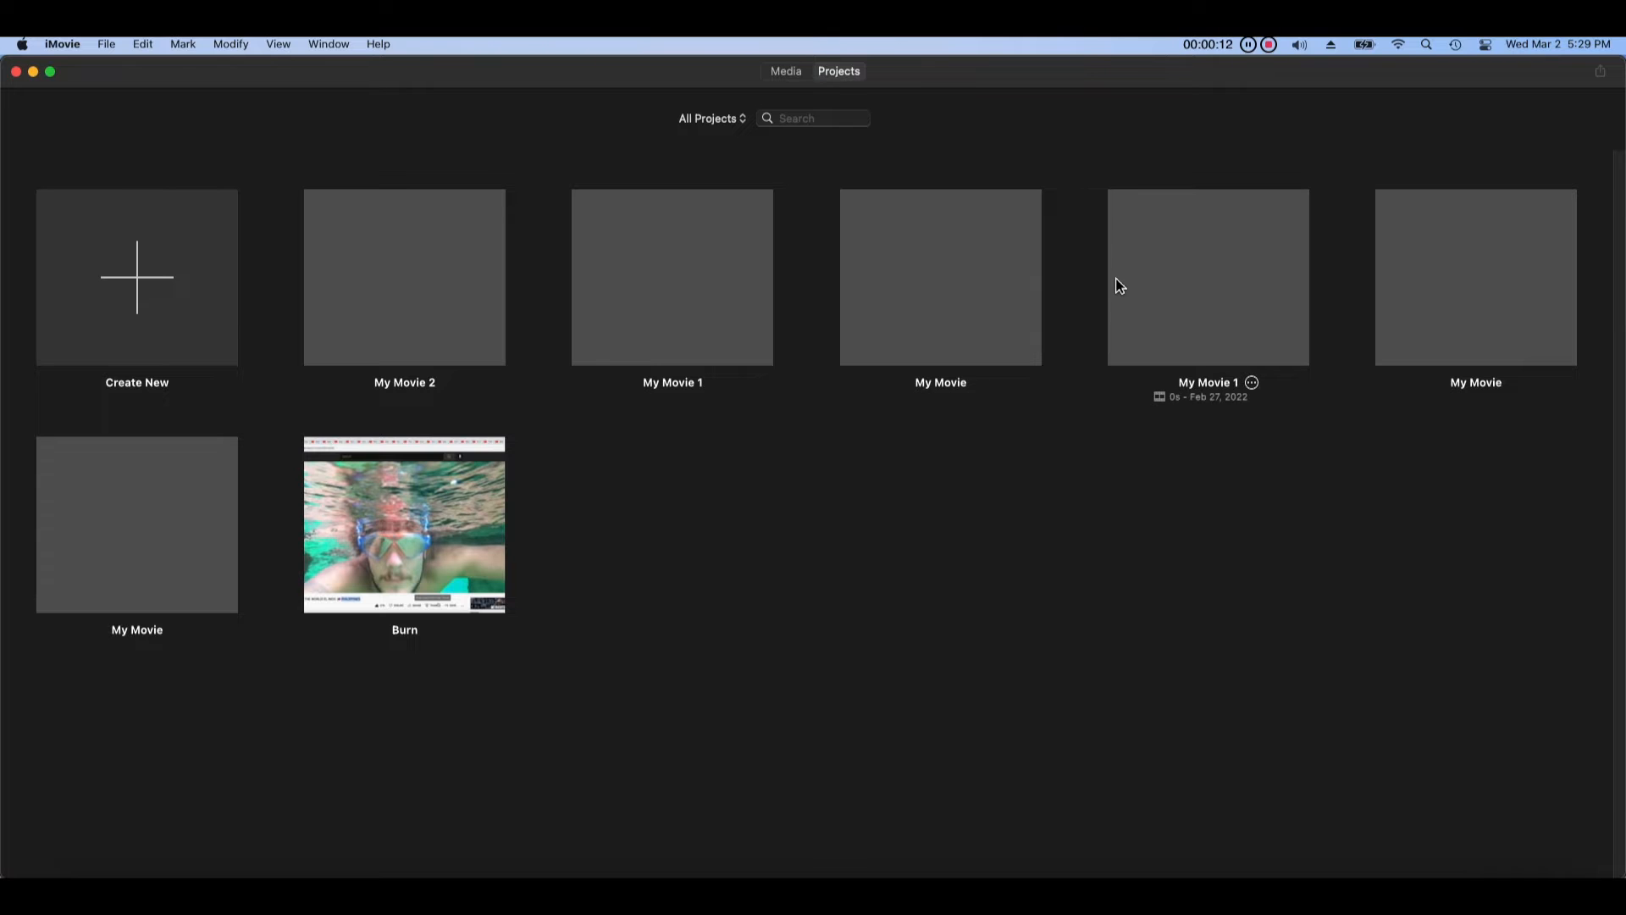
left_click(799, 75)
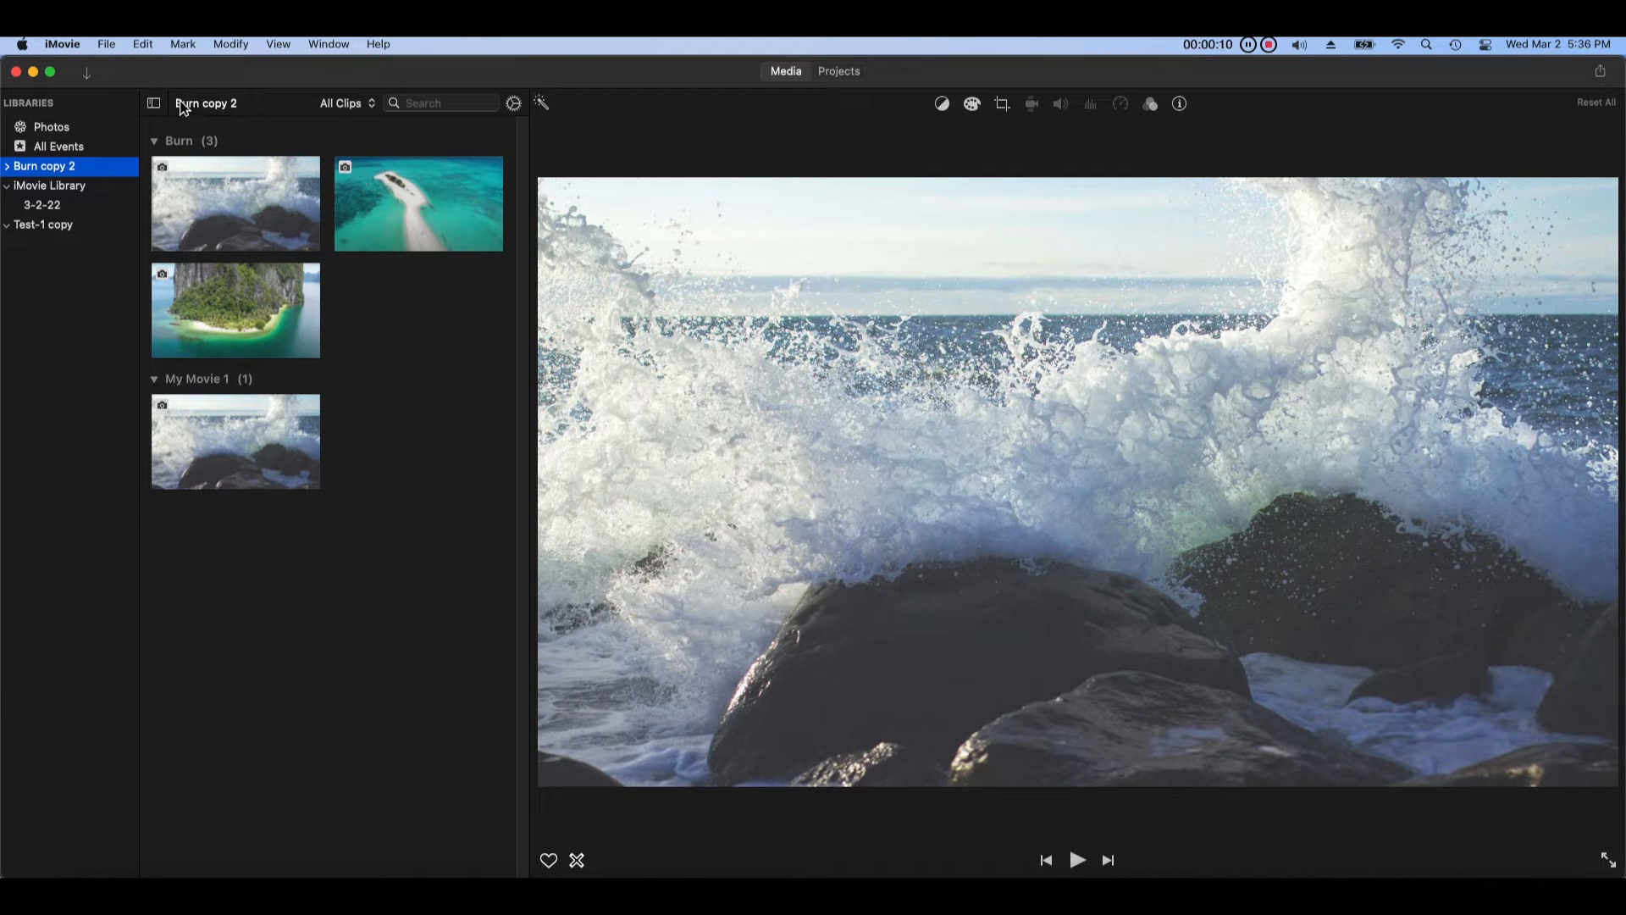
Step: Delete the empty My Movie project dated Mar 2, 2022 from the projects list
left_click(851, 84)
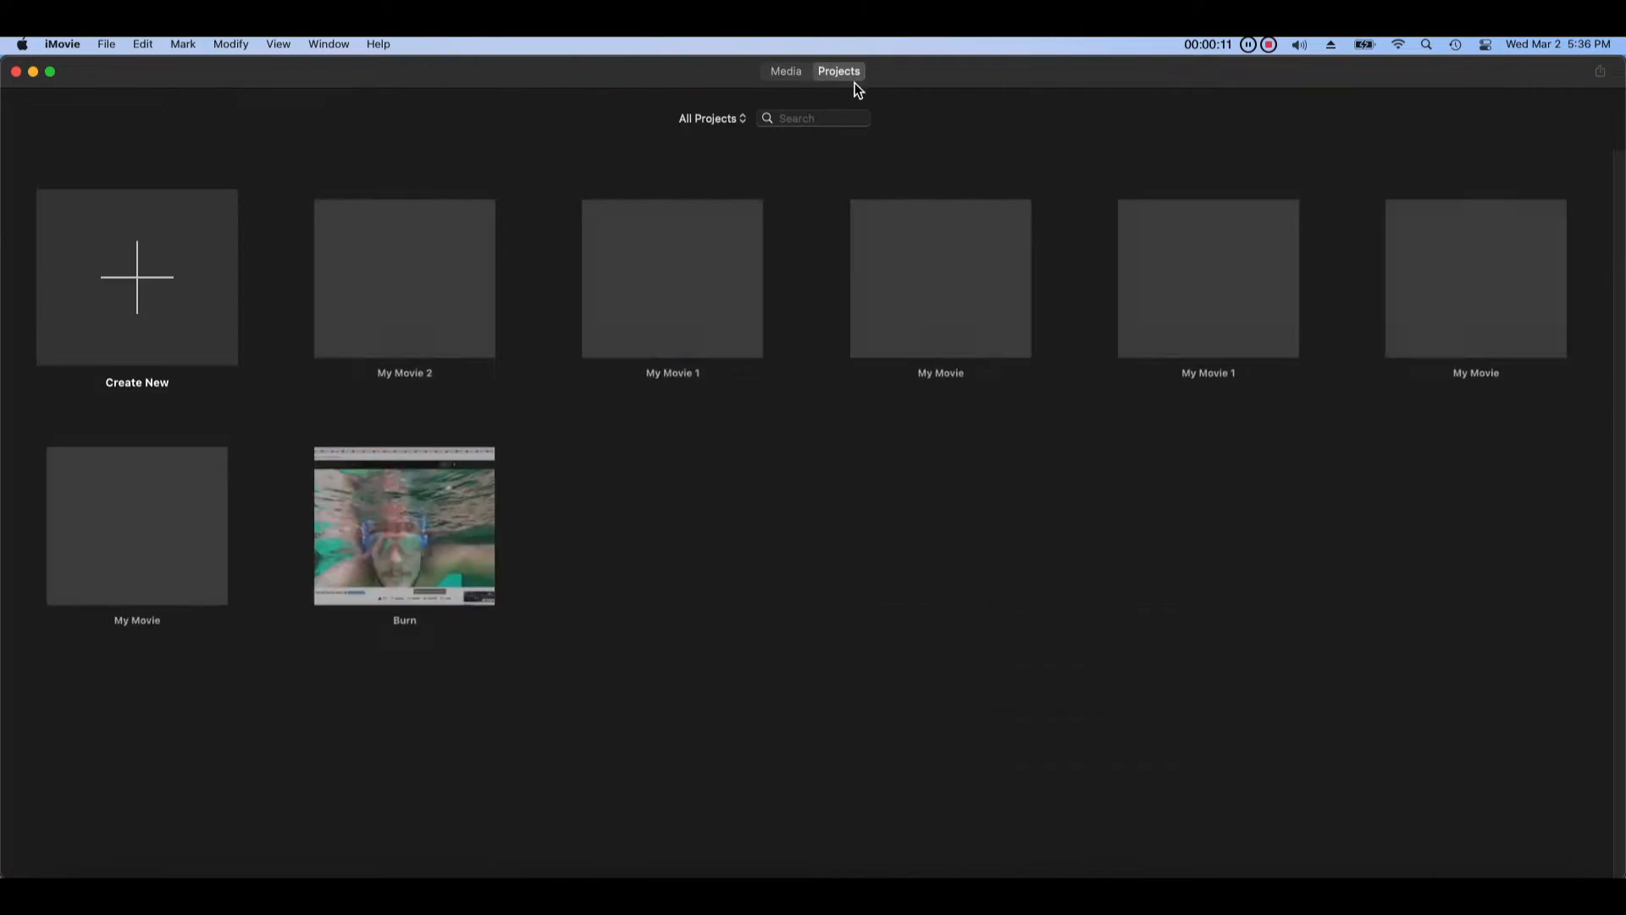
mouse_move(992, 318)
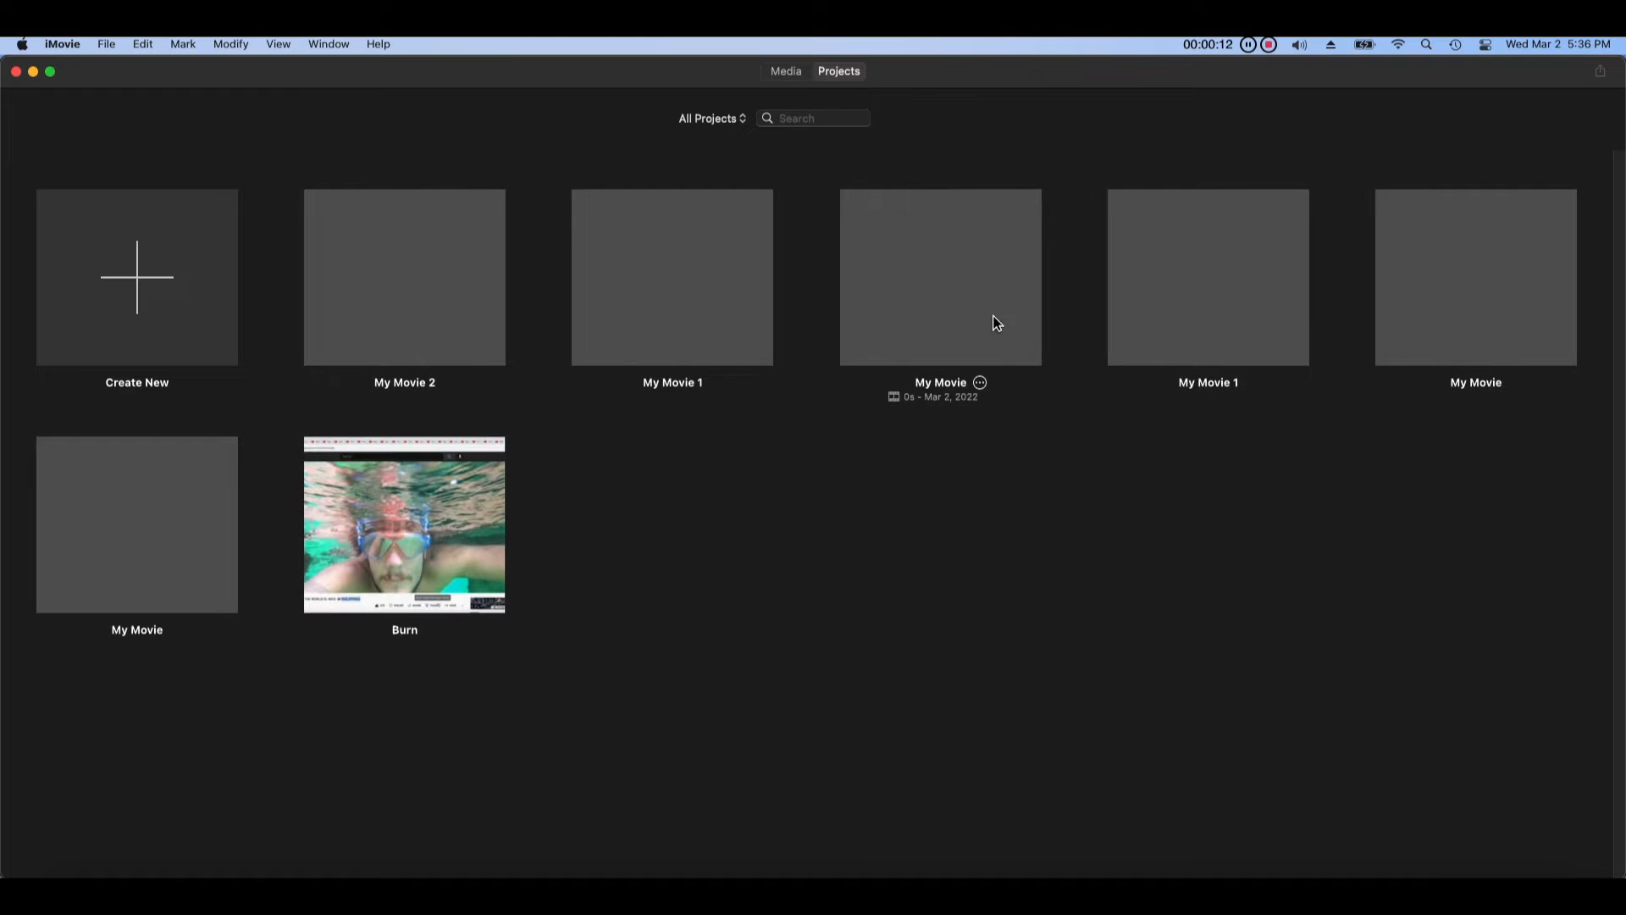
left_click(982, 384)
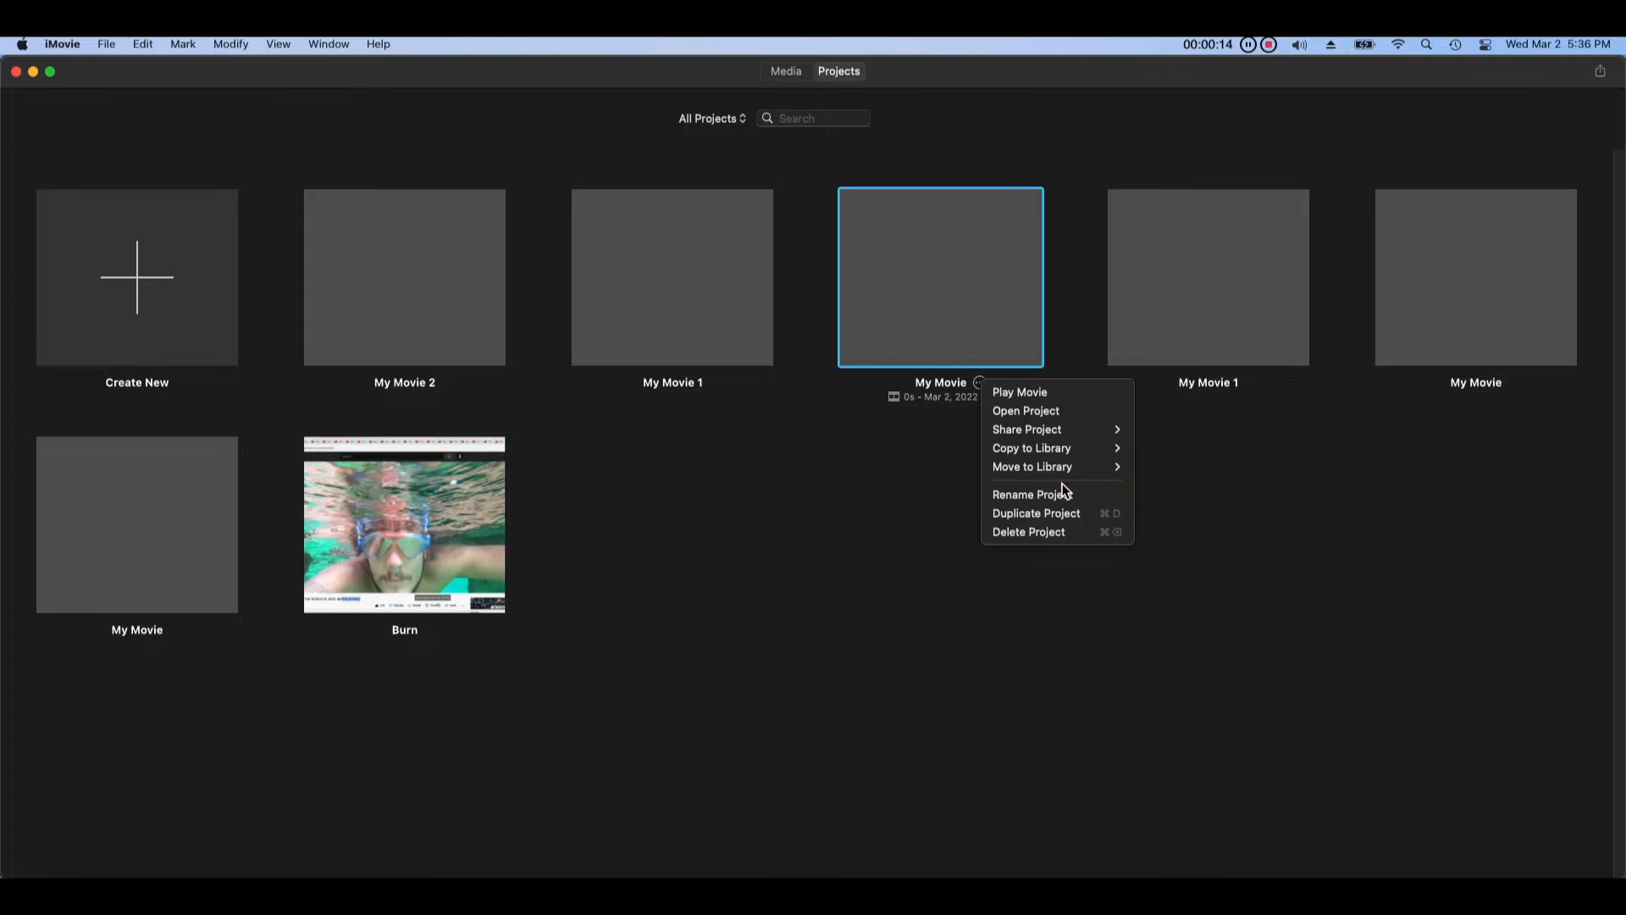
left_click(1109, 535)
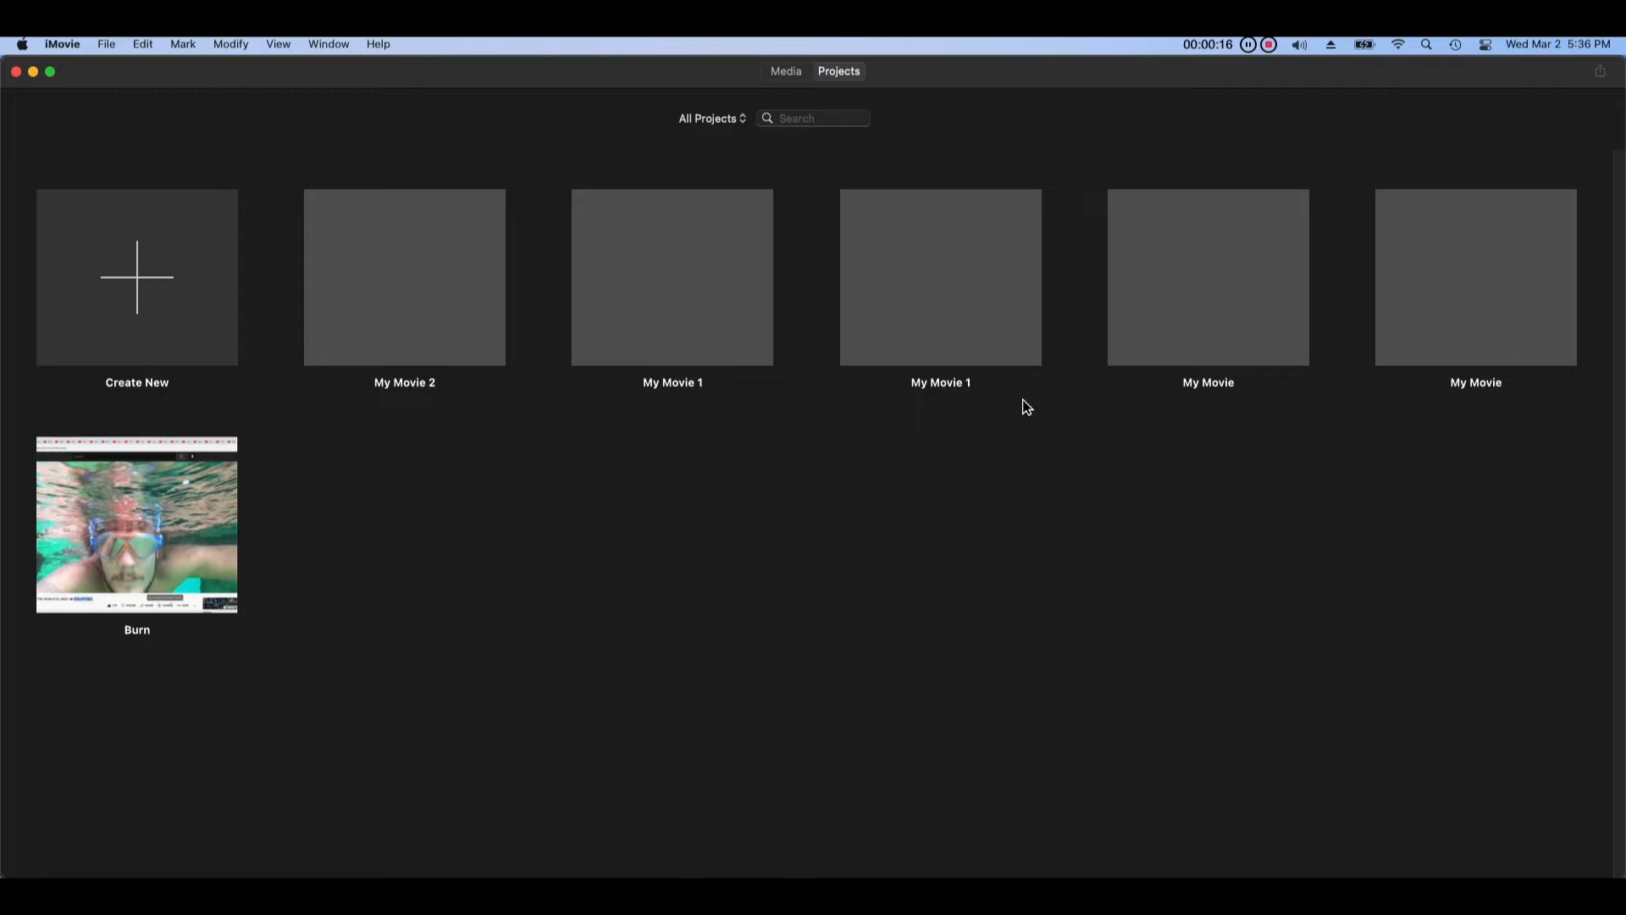
Step: Delete the My Movie 1 project dated Feb 27, 2022 and confirm the deletion
left_click(983, 383)
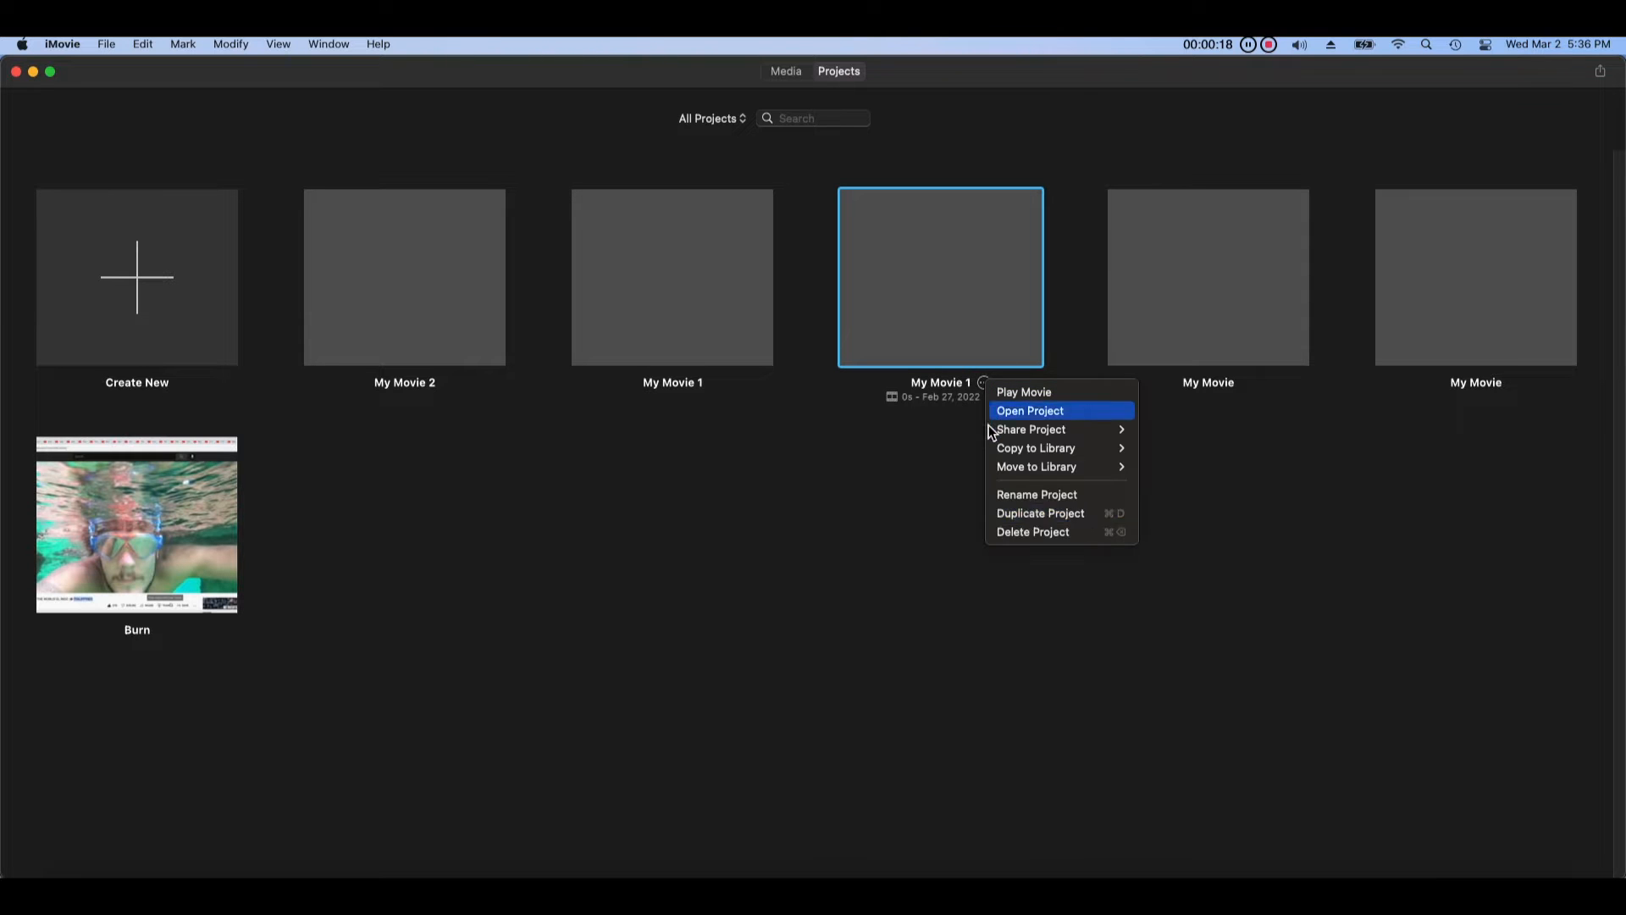
left_click(1040, 532)
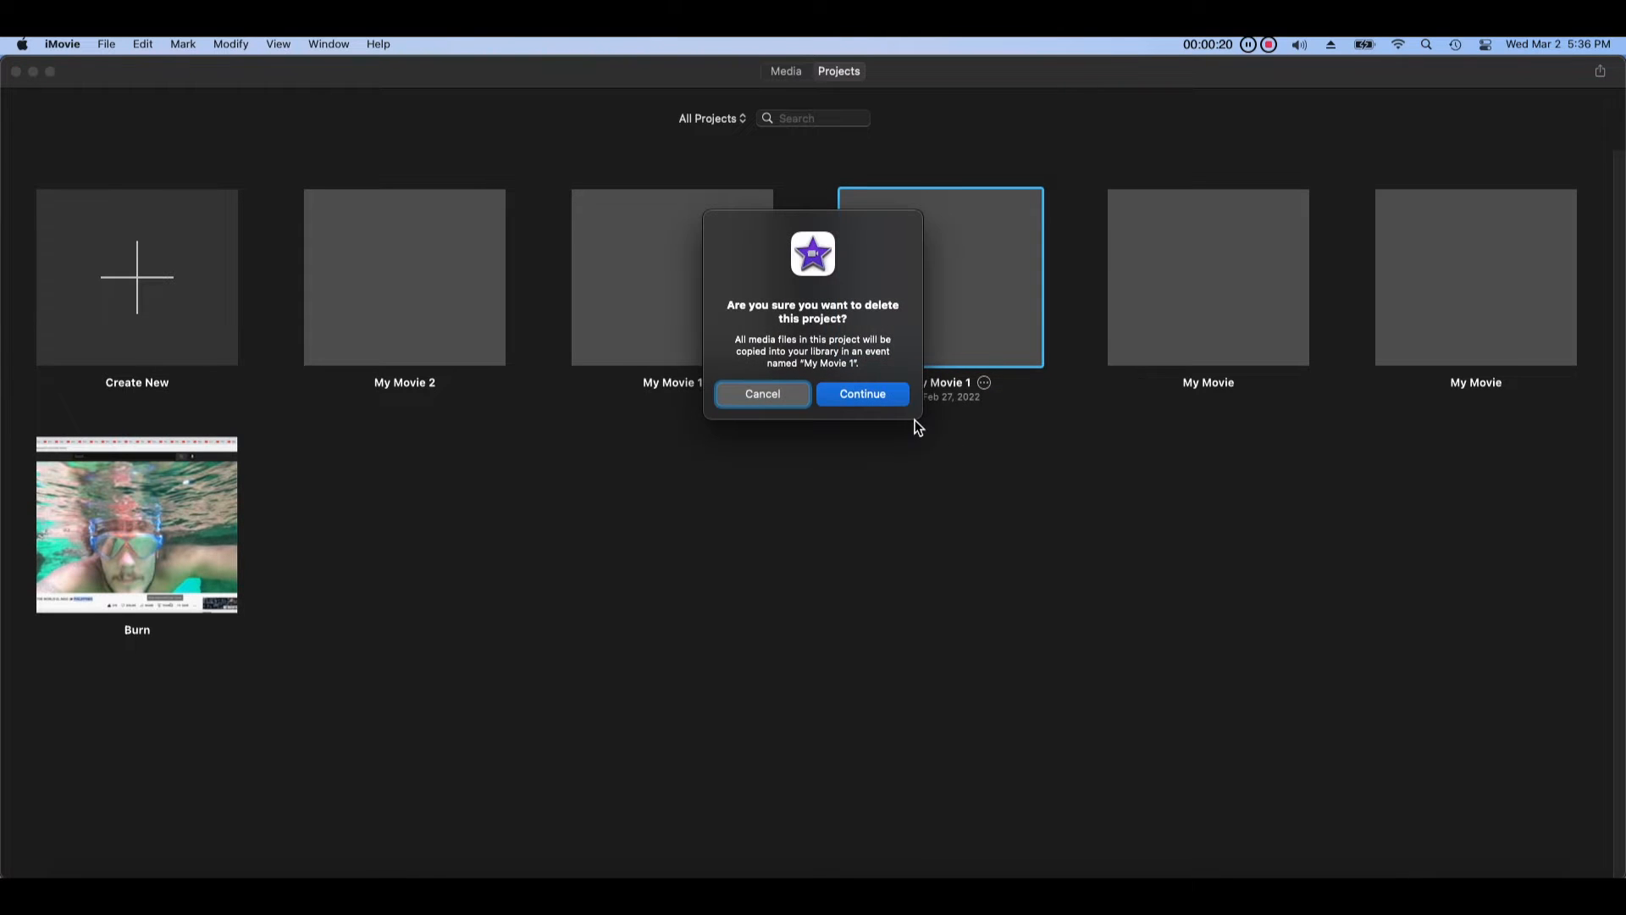
left_click(863, 394)
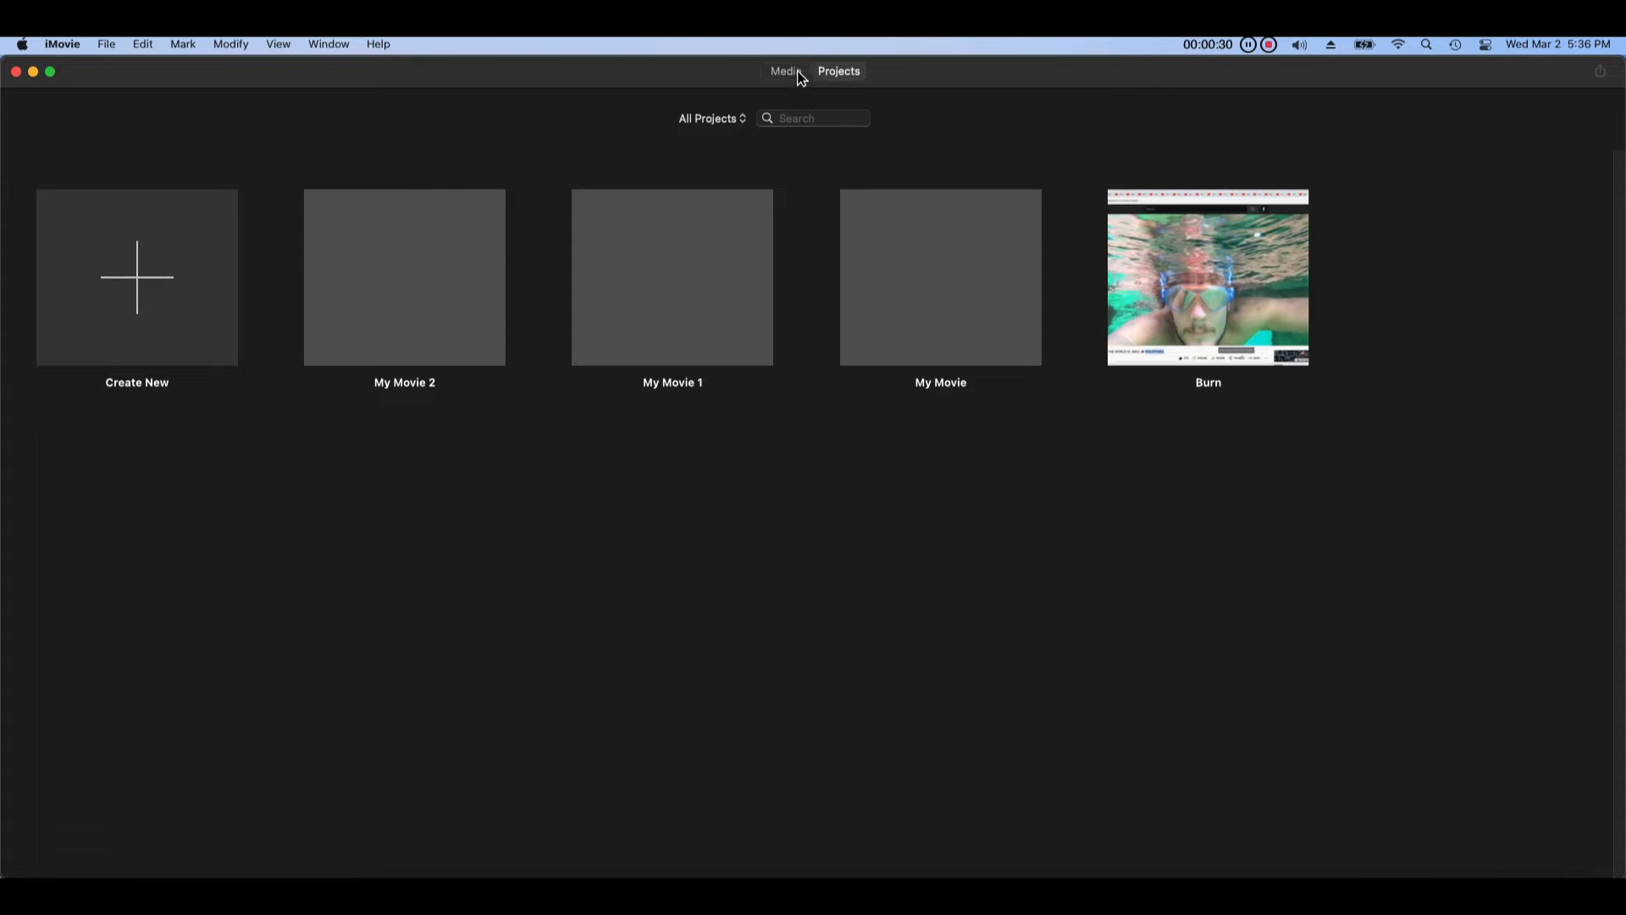
Step: Close the "test" library from the media view
left_click(796, 73)
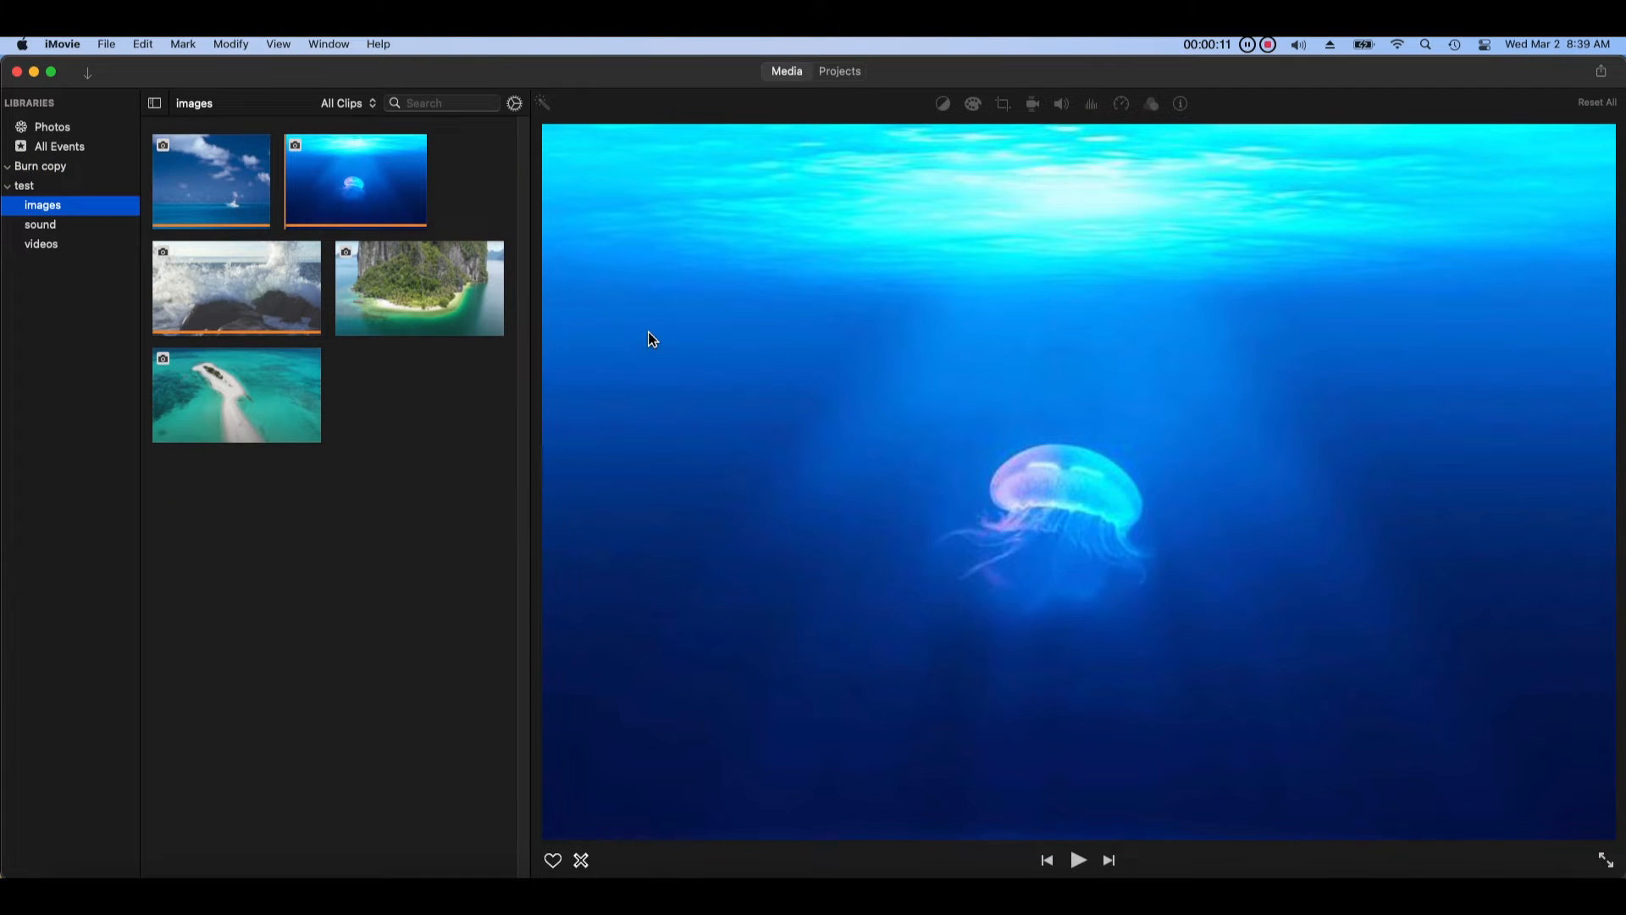
left_click(78, 189)
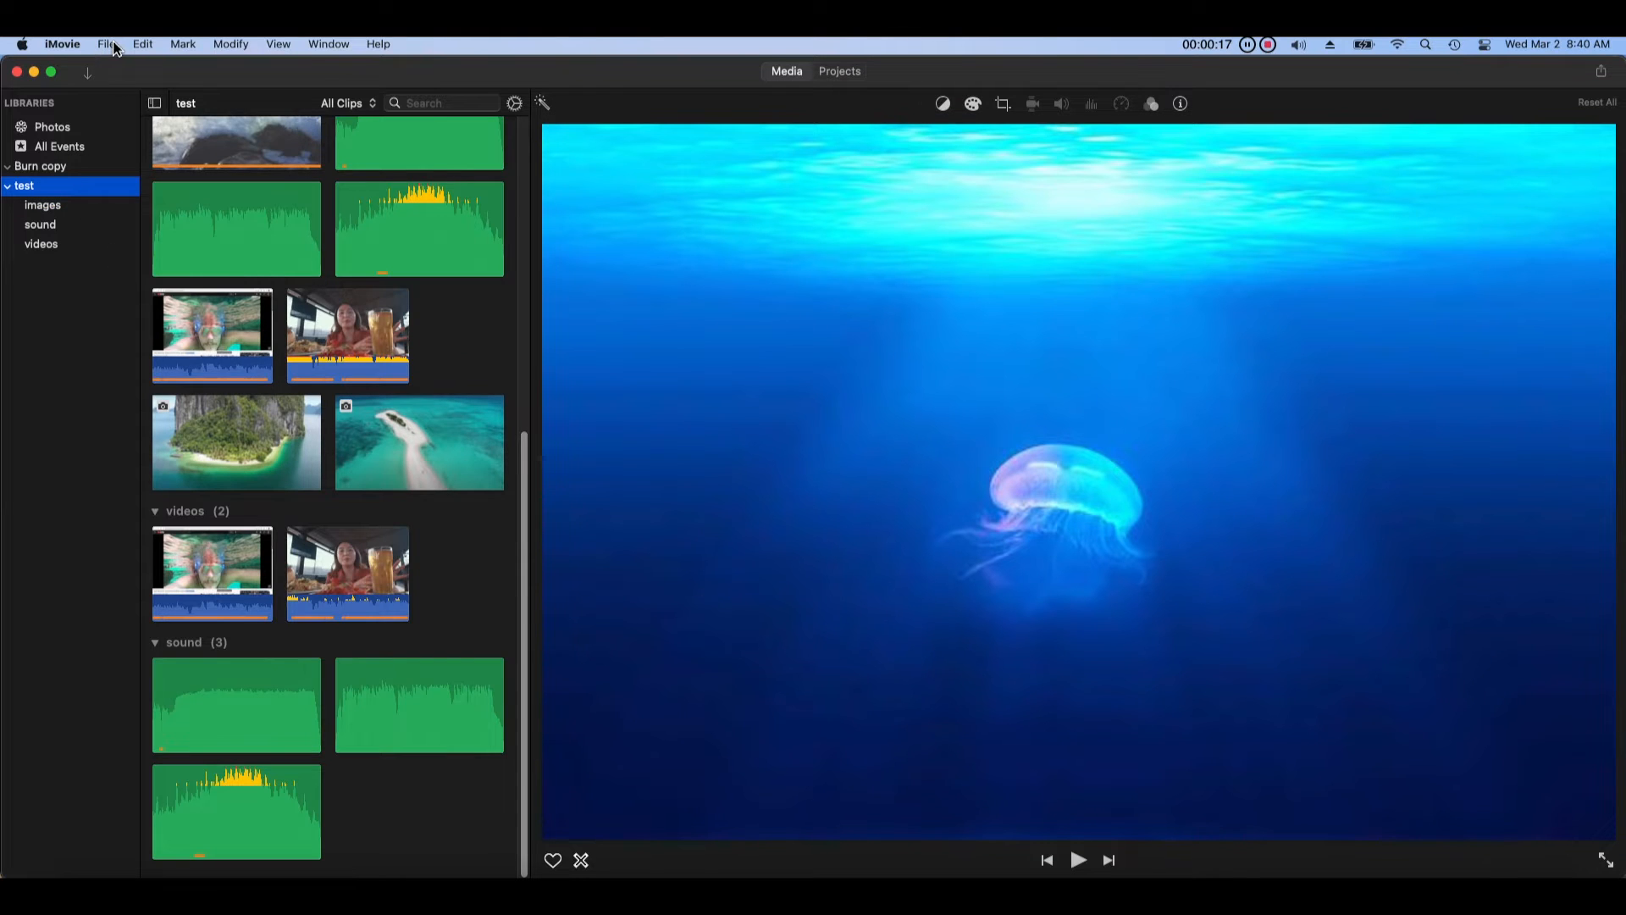
left_click(109, 44)
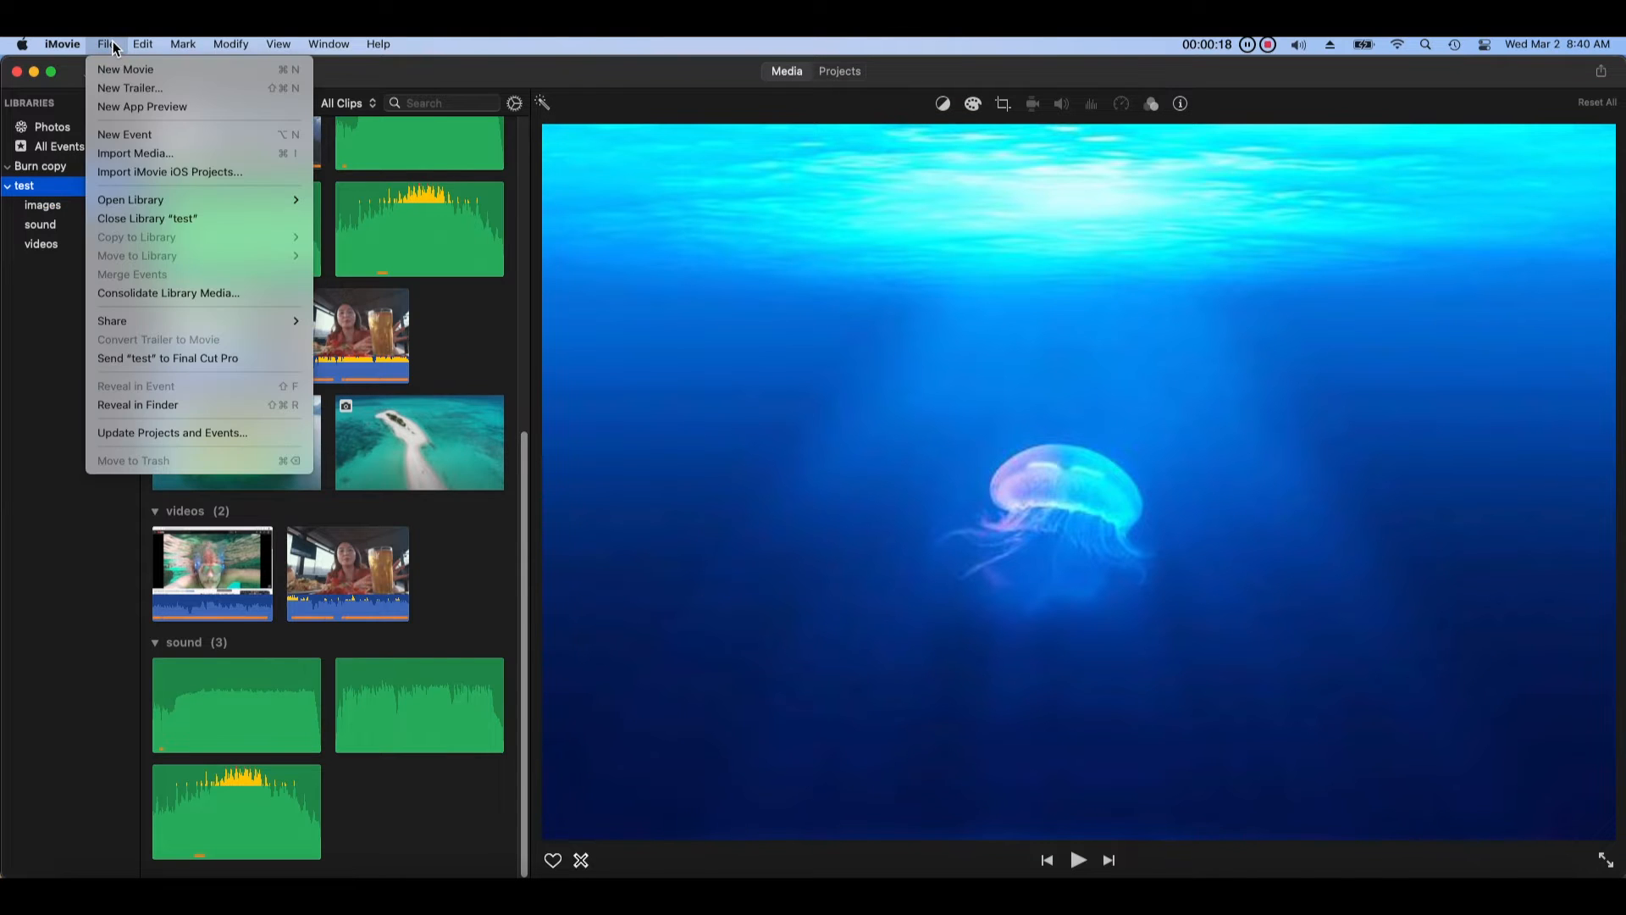
left_click(263, 220)
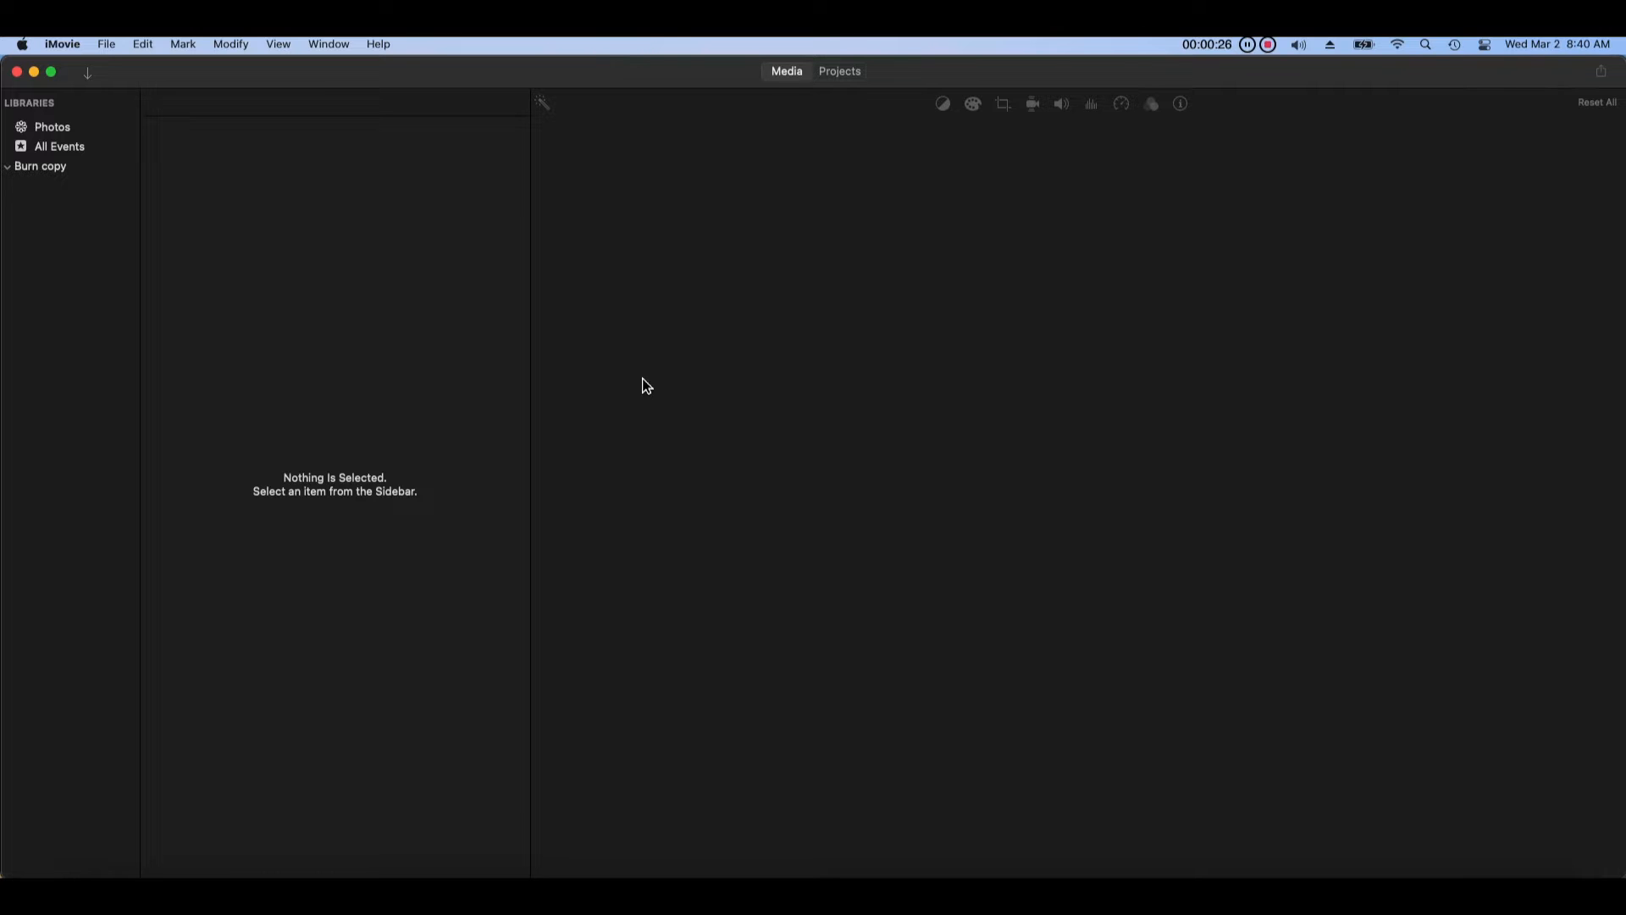
Step: Reveal the Burn copy library in Finder
left_click(88, 169)
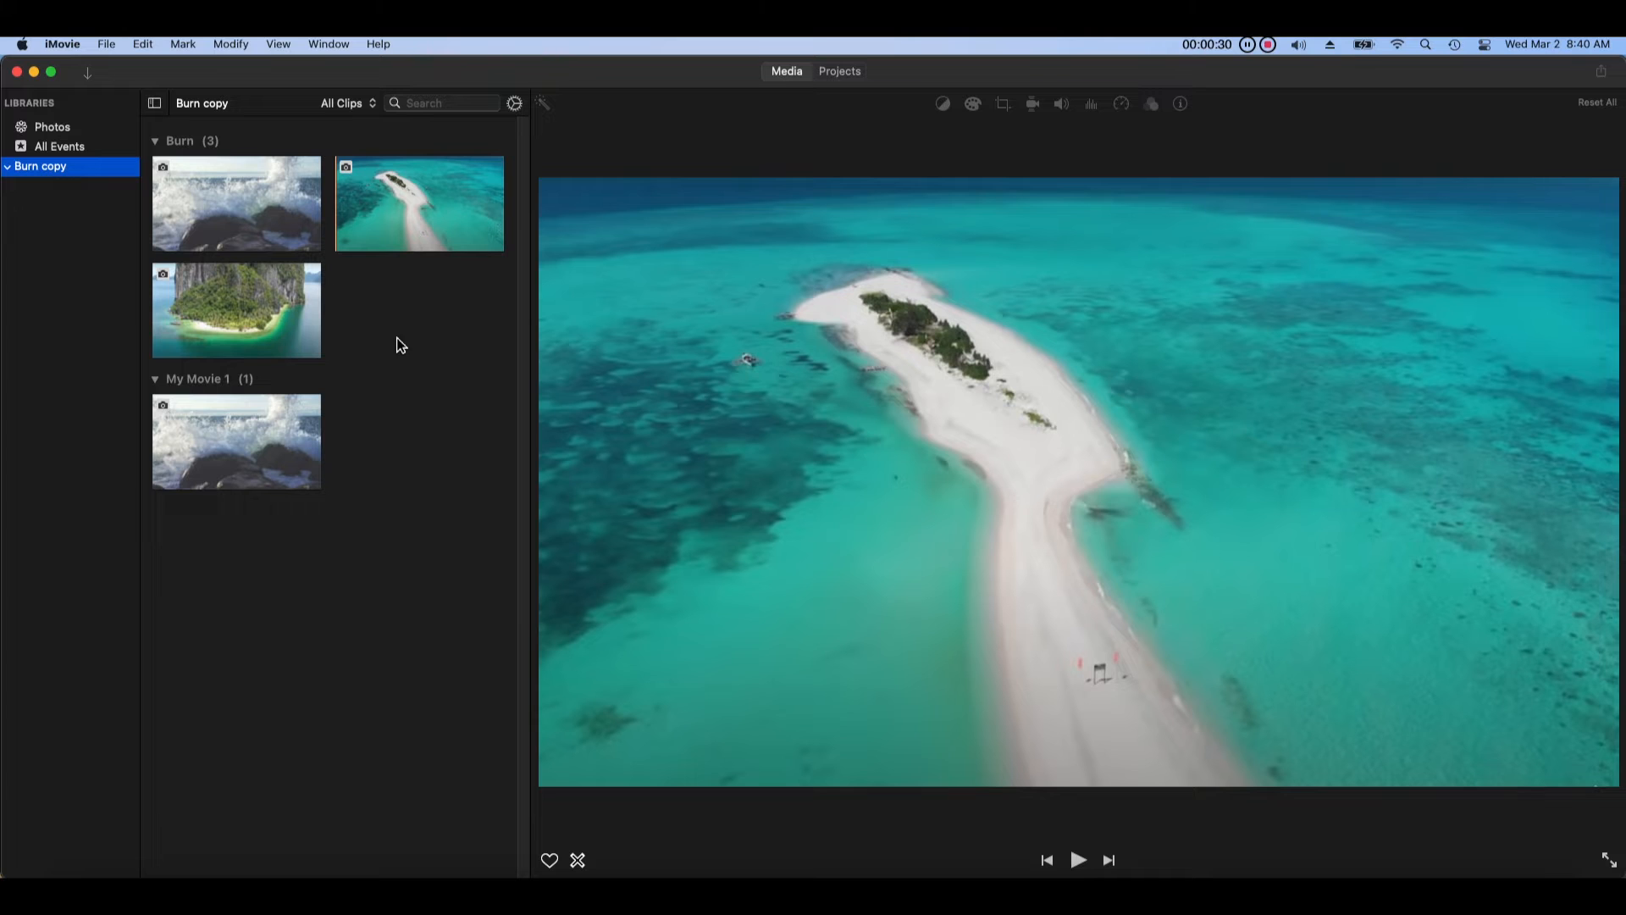
right_click(79, 176)
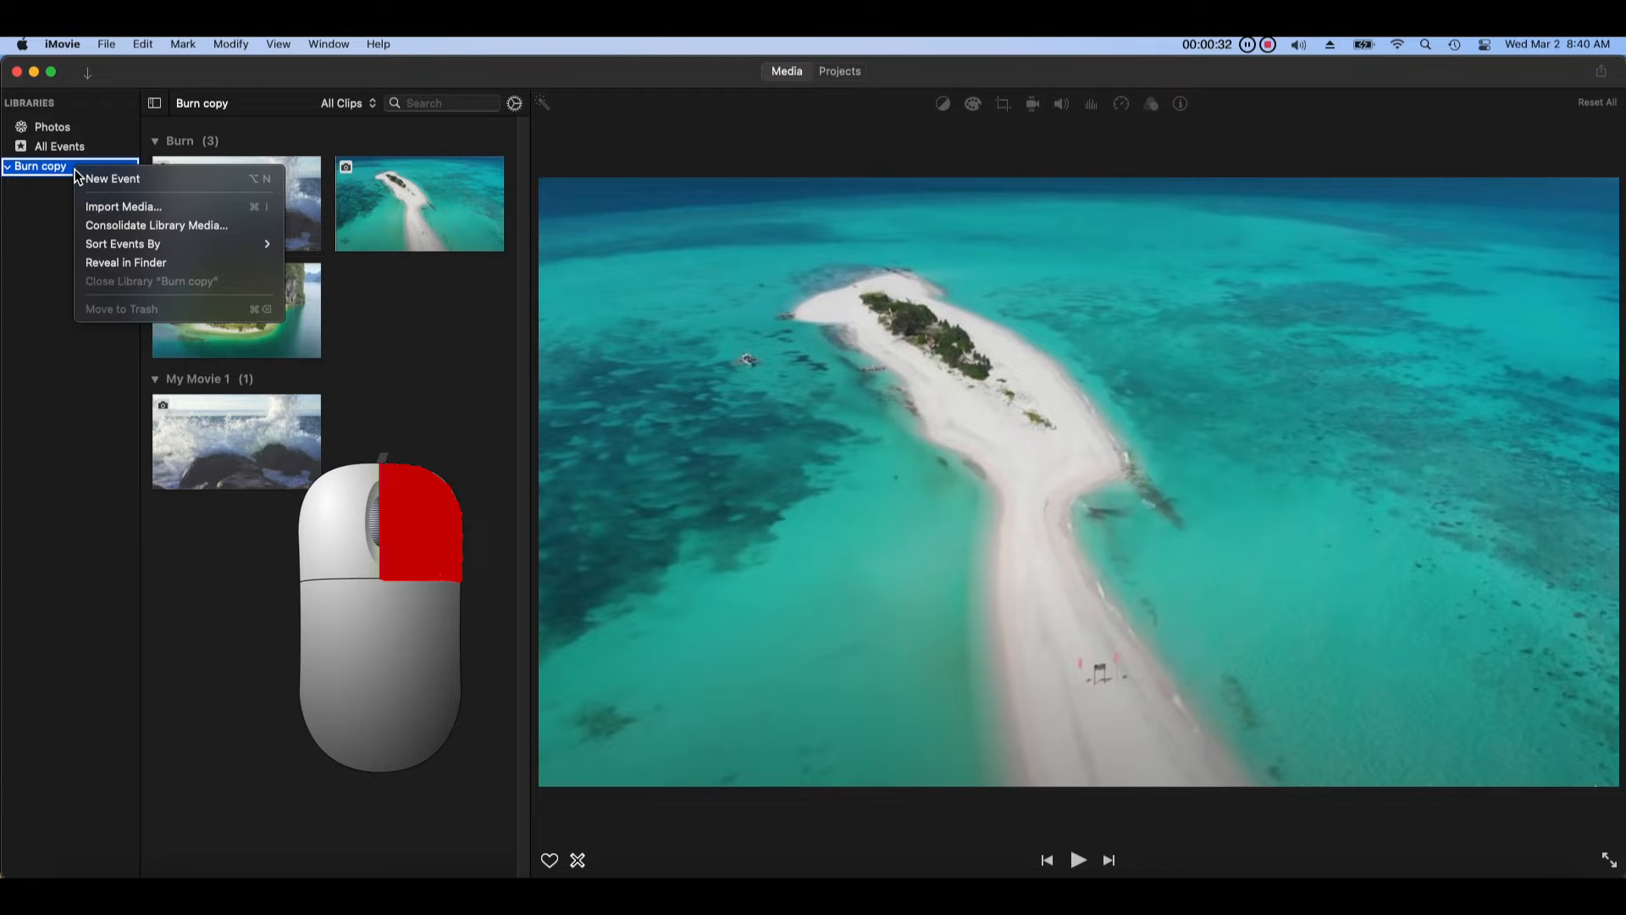
left_click(261, 271)
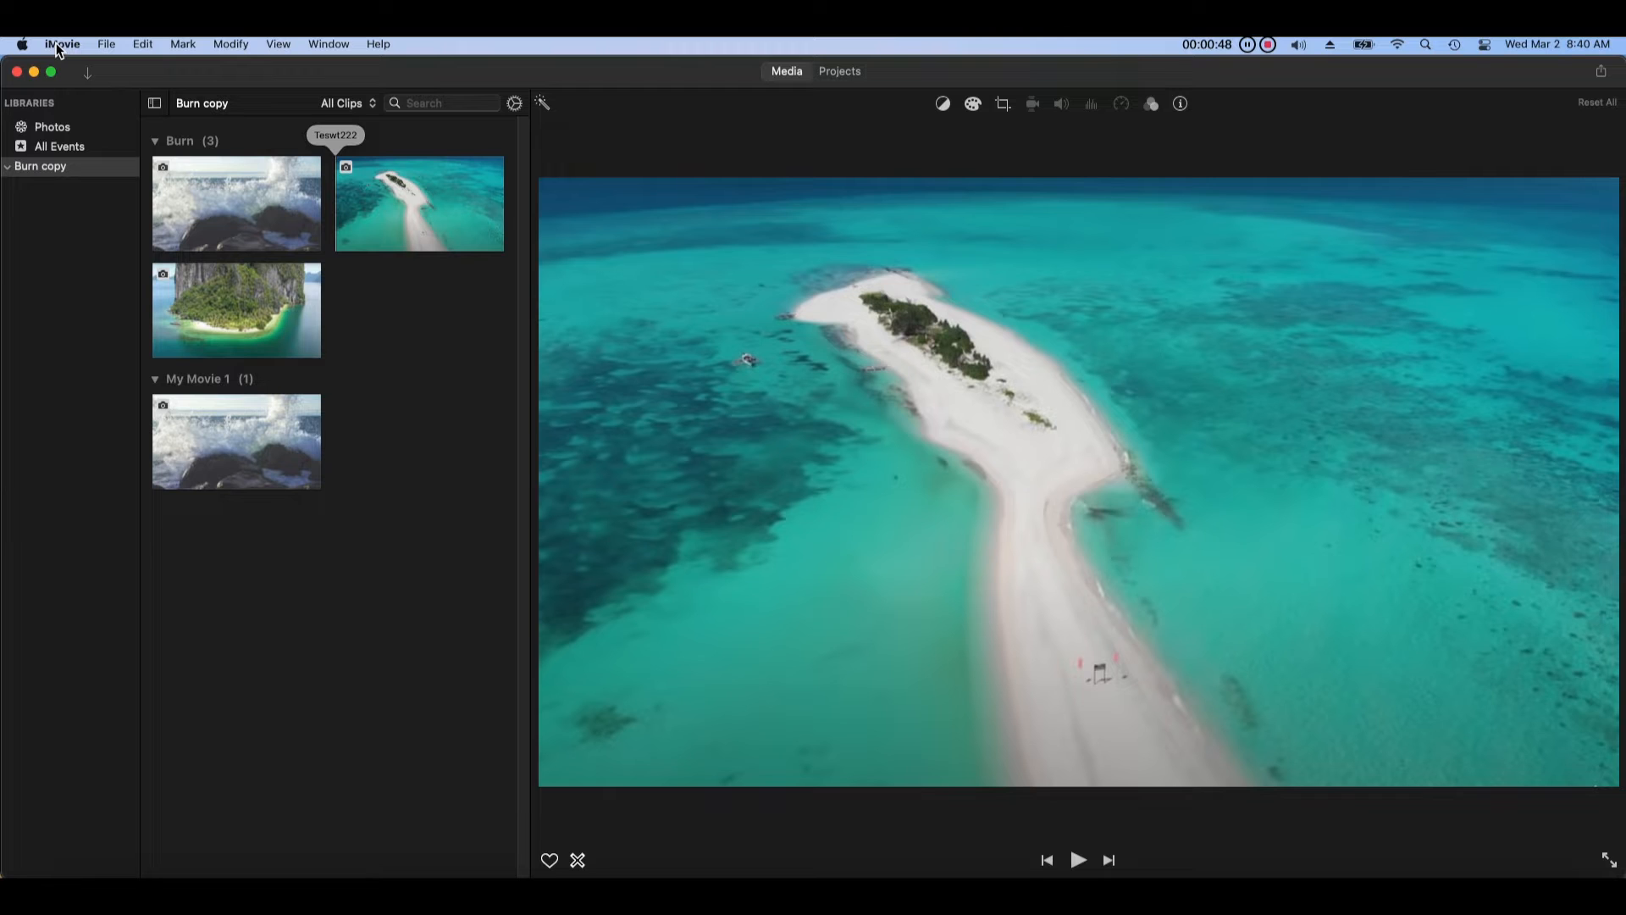
left_click(61, 44)
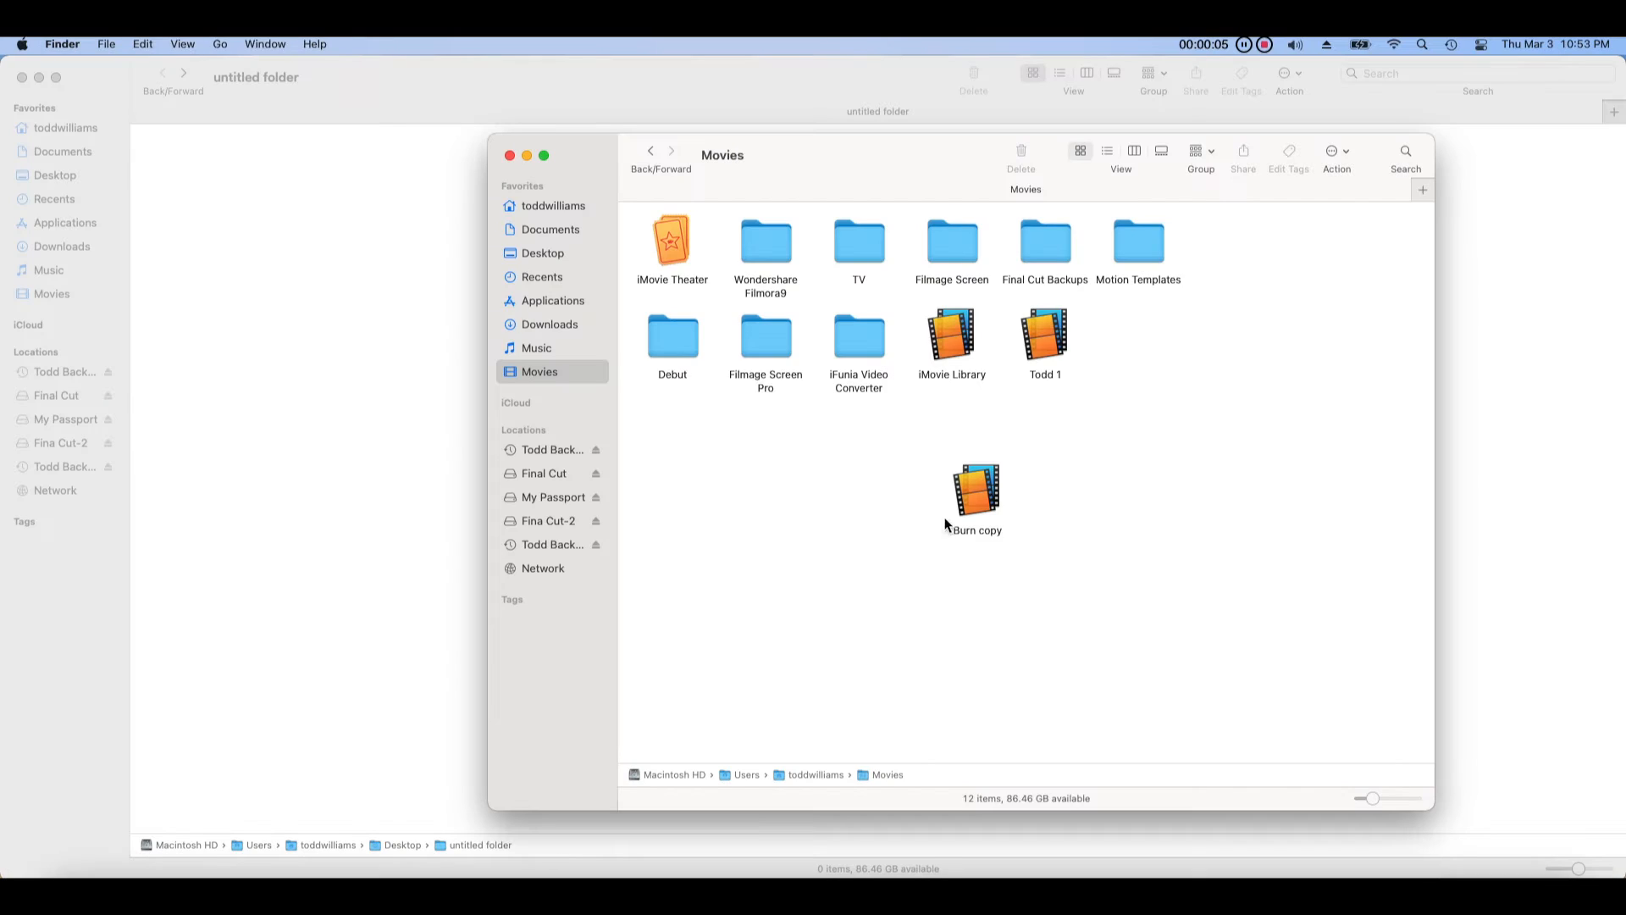
Step: Move the Burn copy library from the Movies folder to the Trash
left_click(984, 508)
right_click(986, 508)
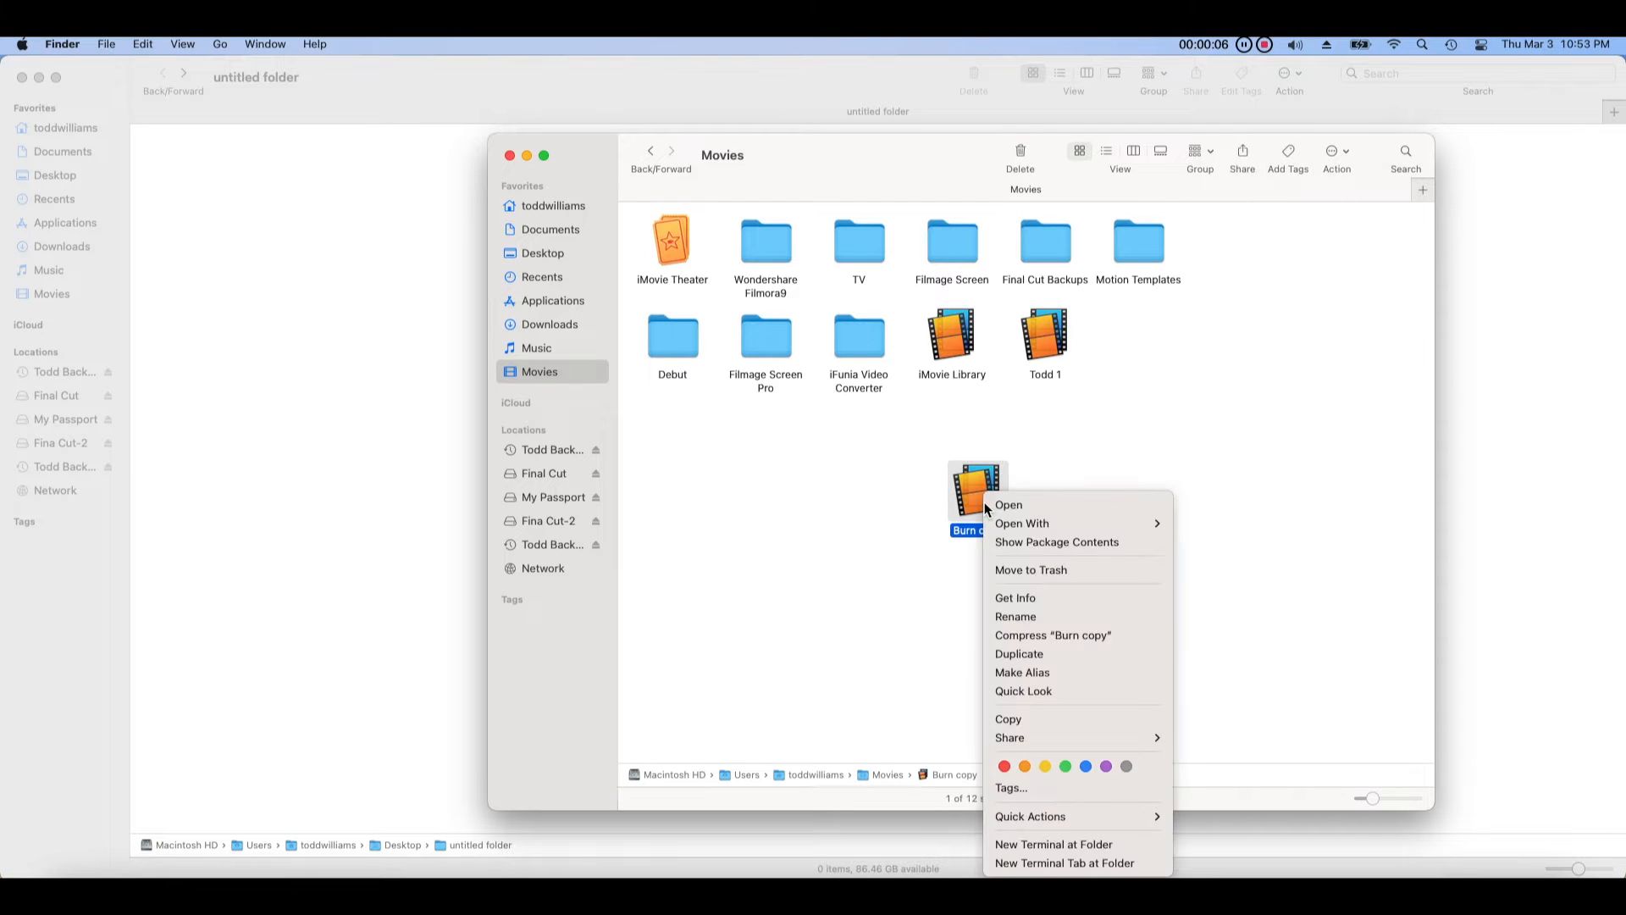
left_click(1151, 573)
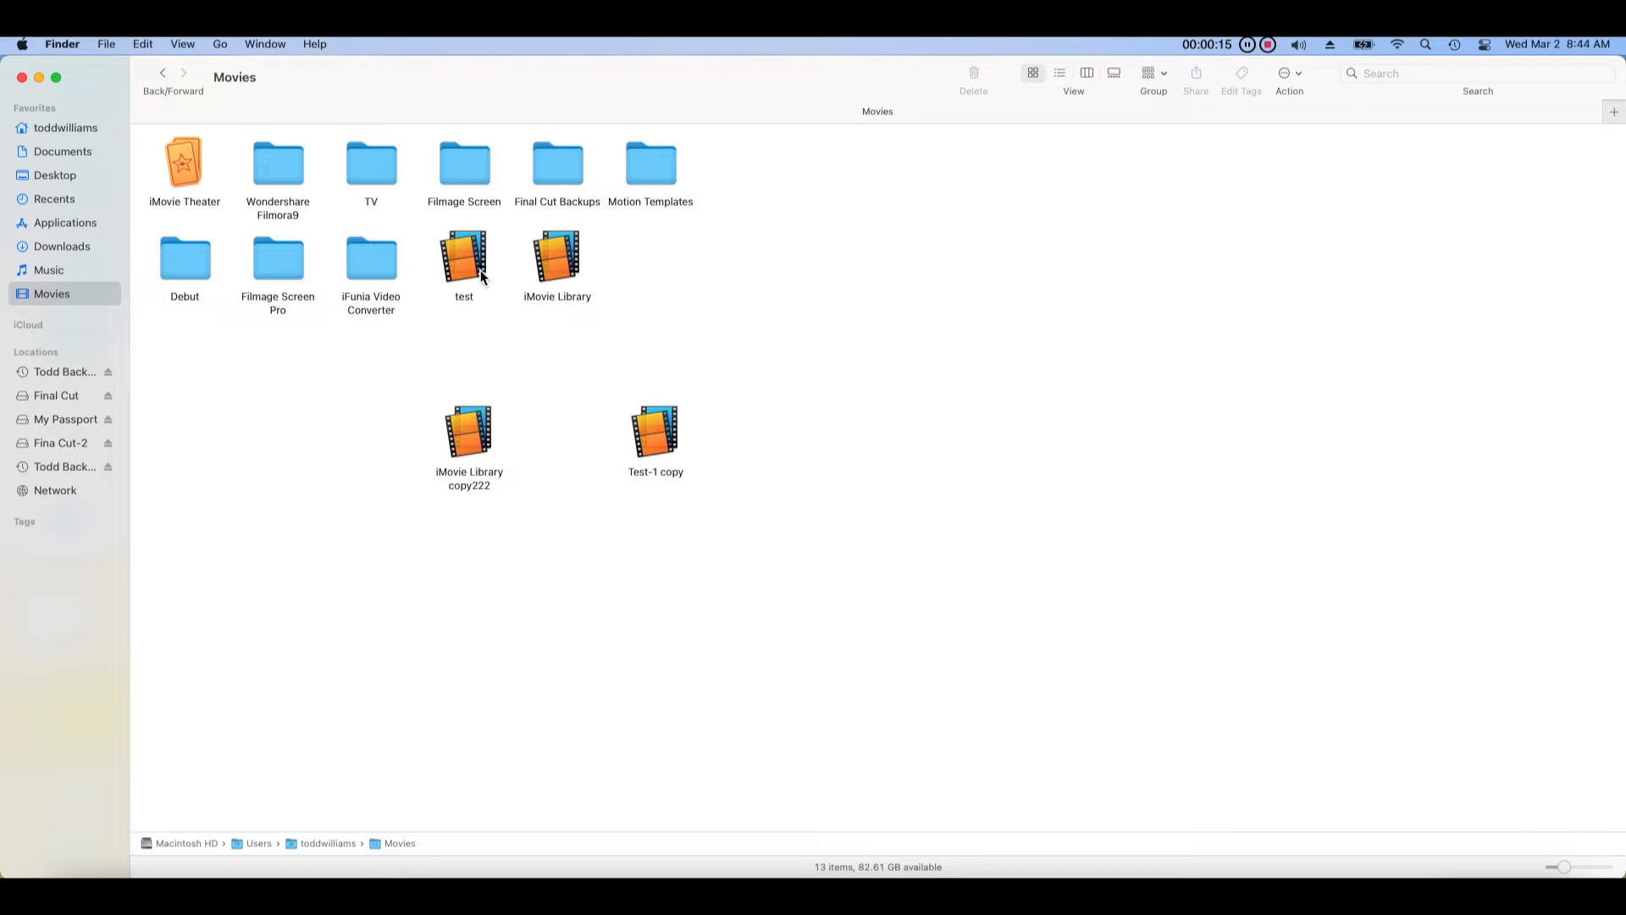
Step: Show the package contents of the test library and open the Original Media folder inside videos
right_click(480, 269)
left_click(656, 317)
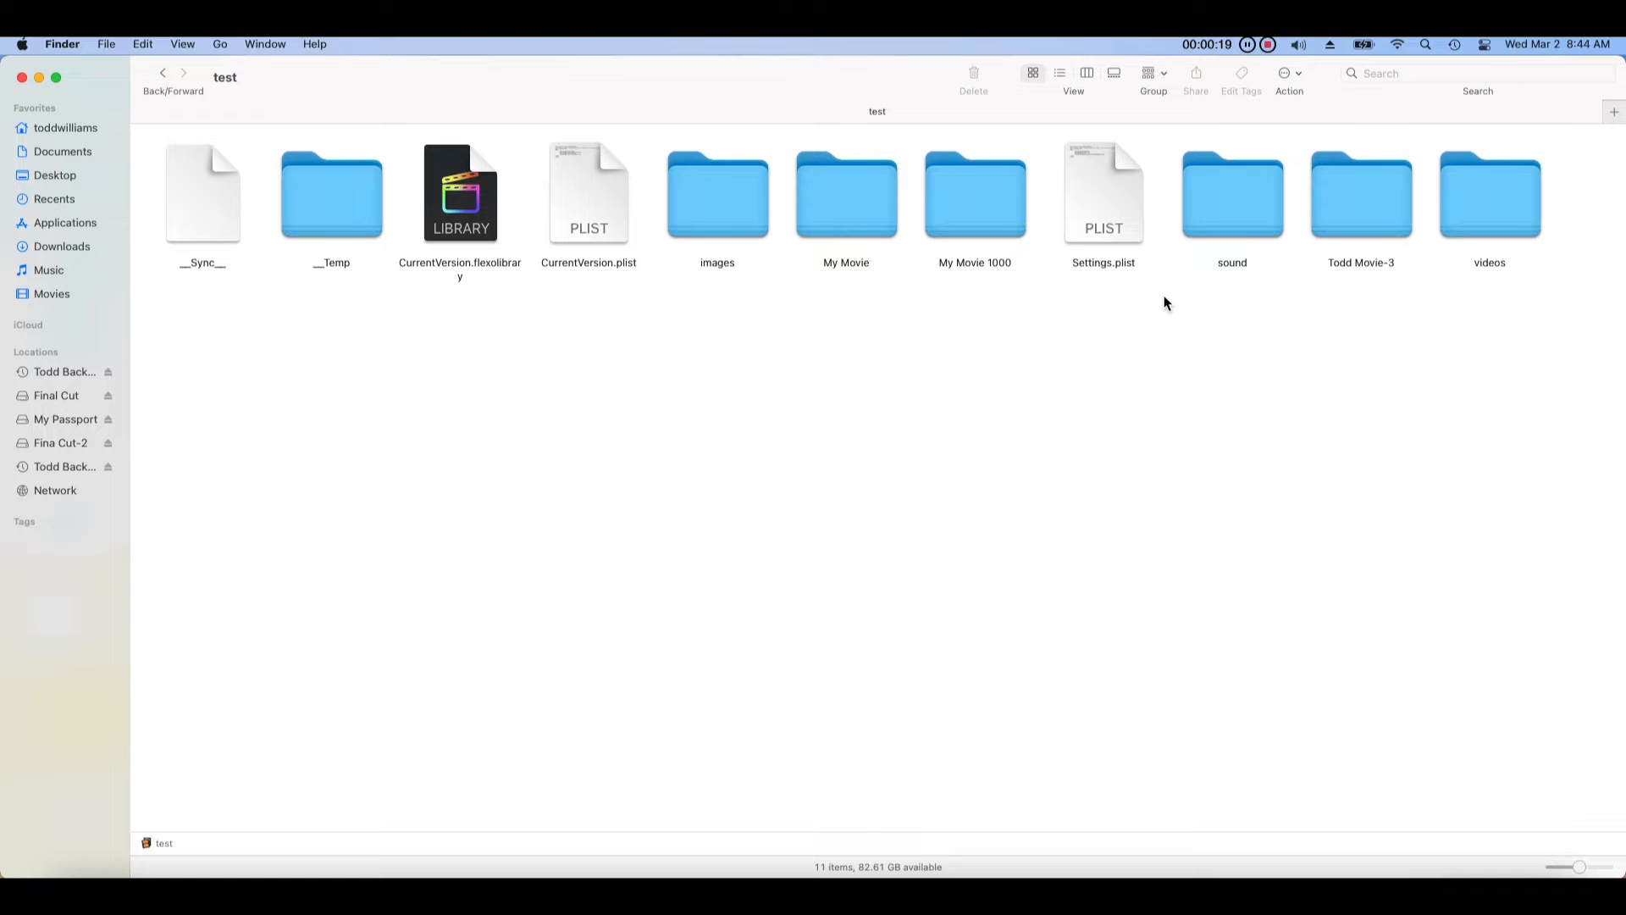
double_click(1449, 222)
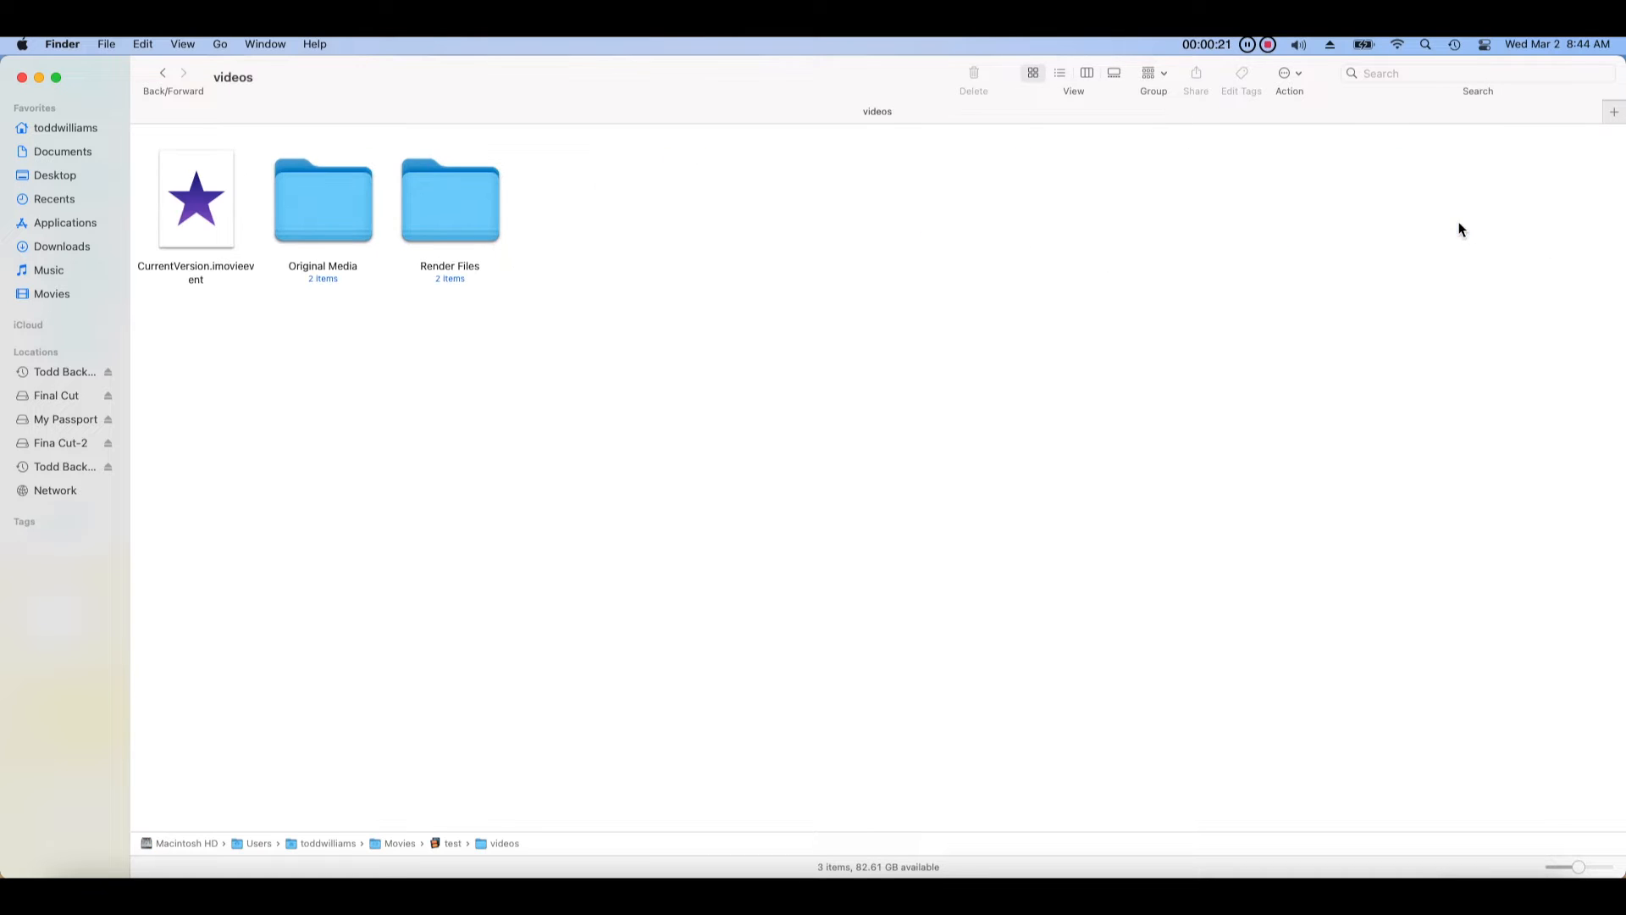
double_click(368, 226)
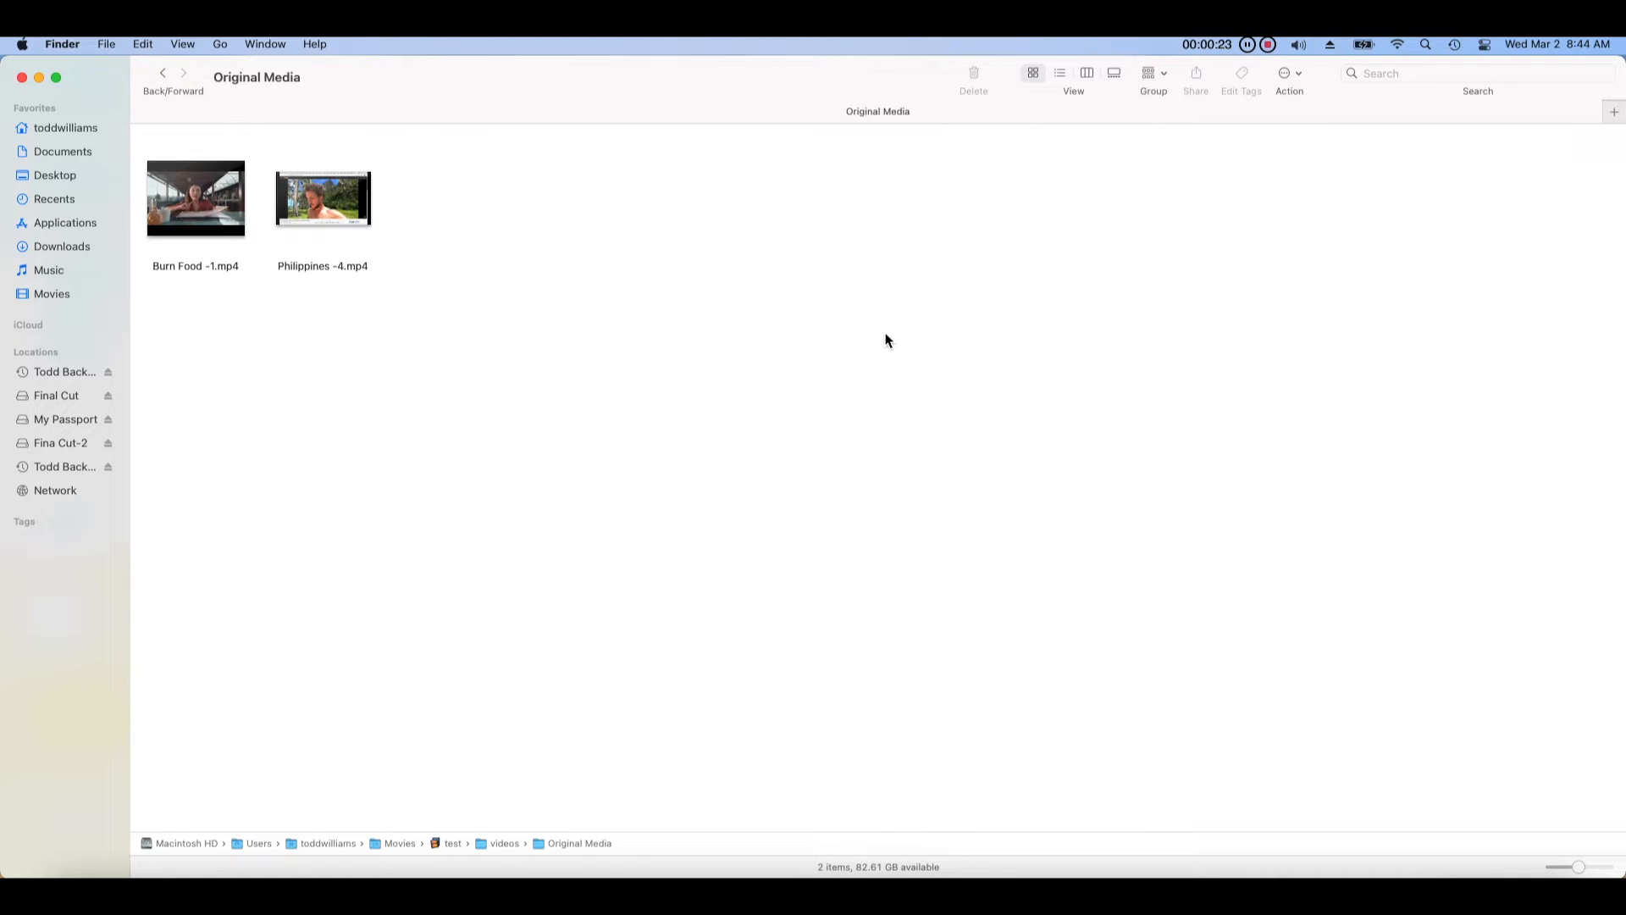
Step: Open Documents in a second Finder window beside Original Media and go to Random videos clip examples, videos test 1, to compare the clips
right_click(66, 156)
left_click(81, 165)
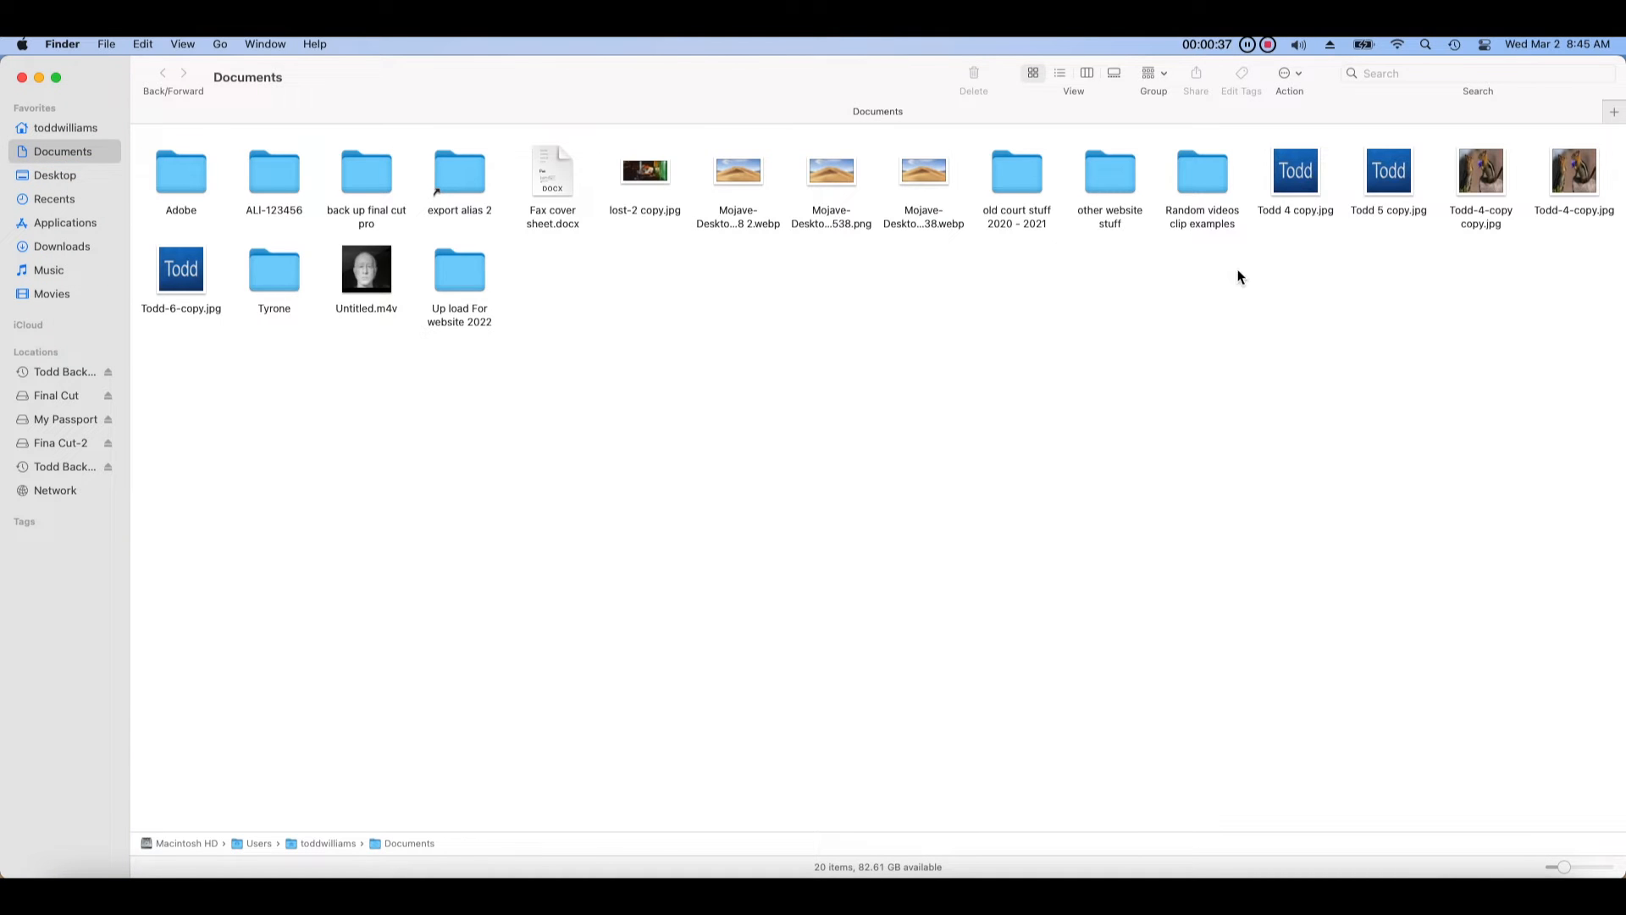
left_click(1184, 198)
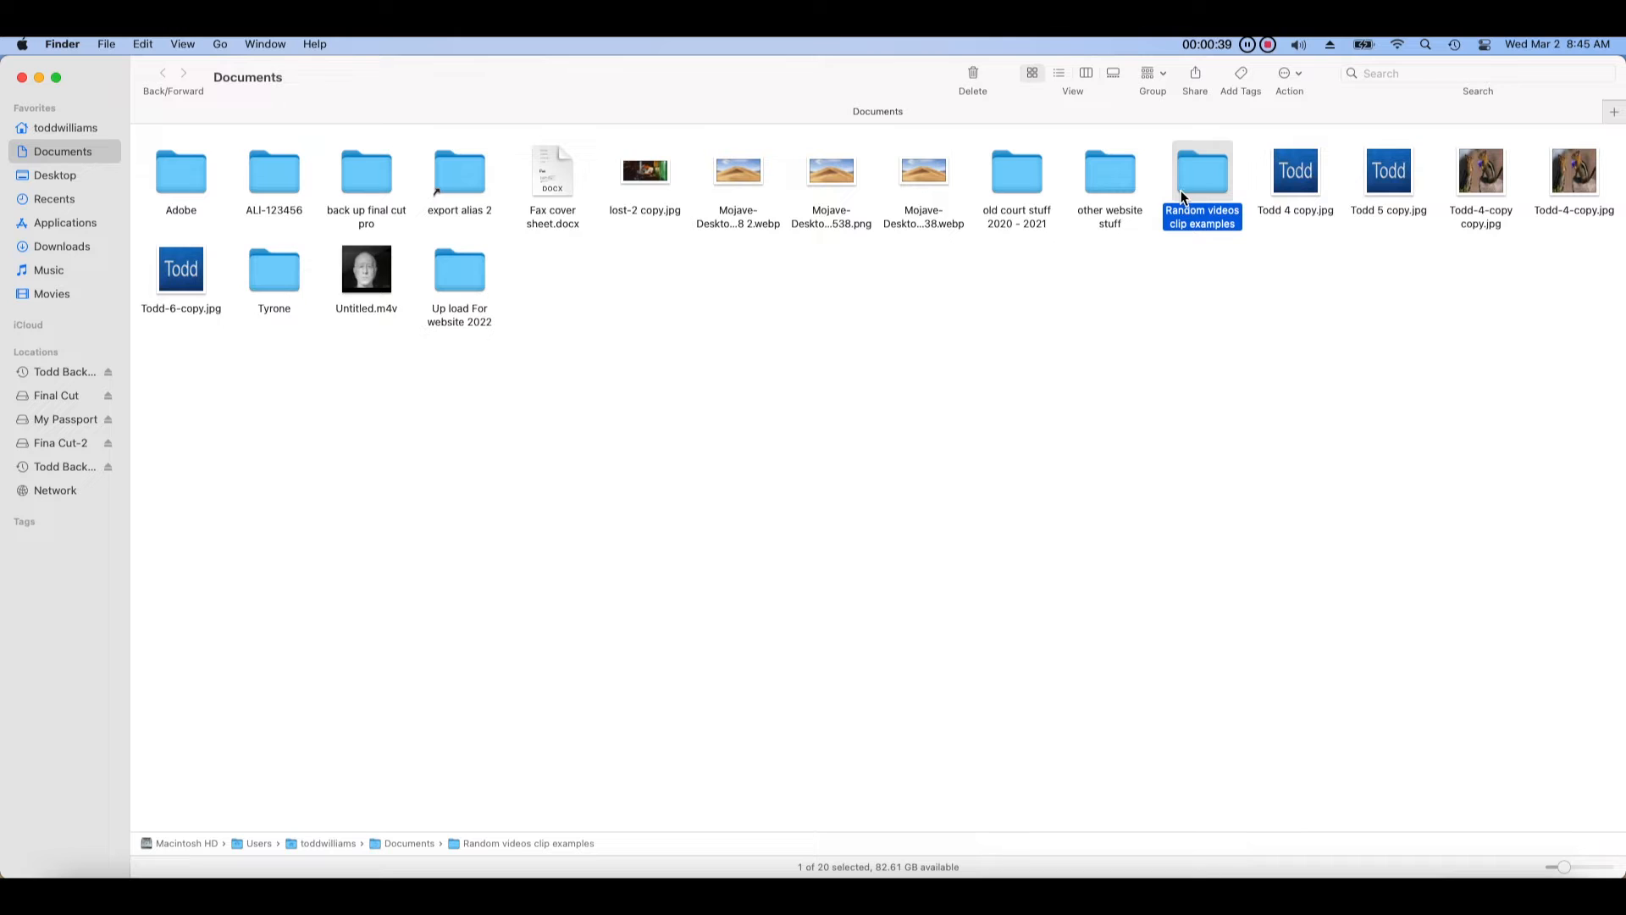
double_click(1188, 197)
left_click_drag(691, 106, 1054, 136)
left_click(894, 238)
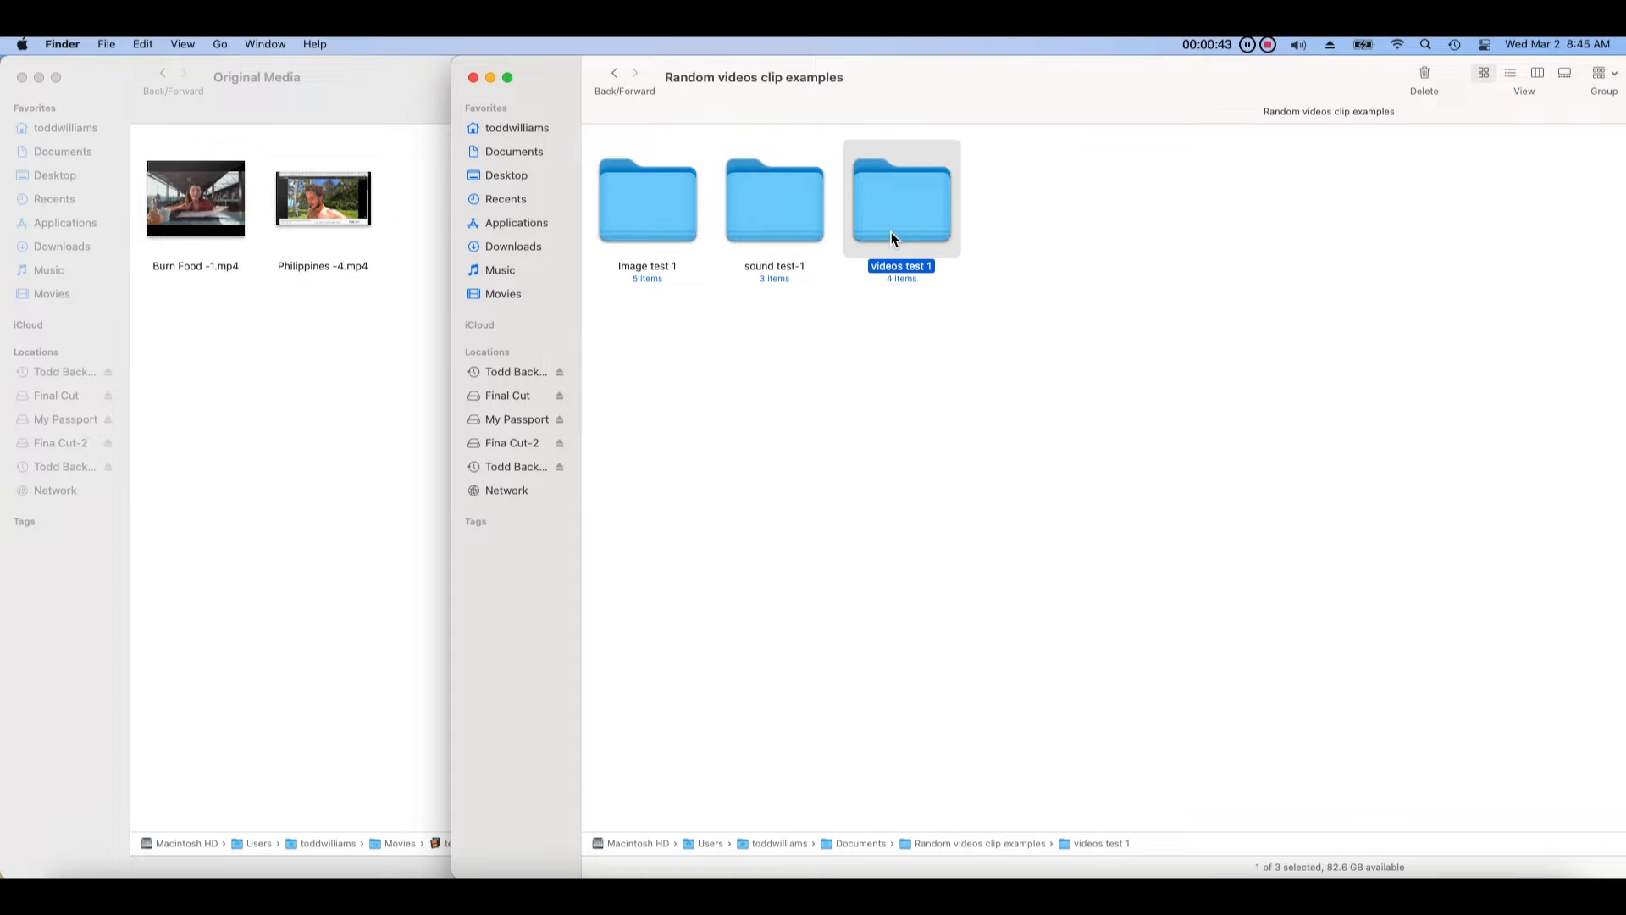
double_click(894, 238)
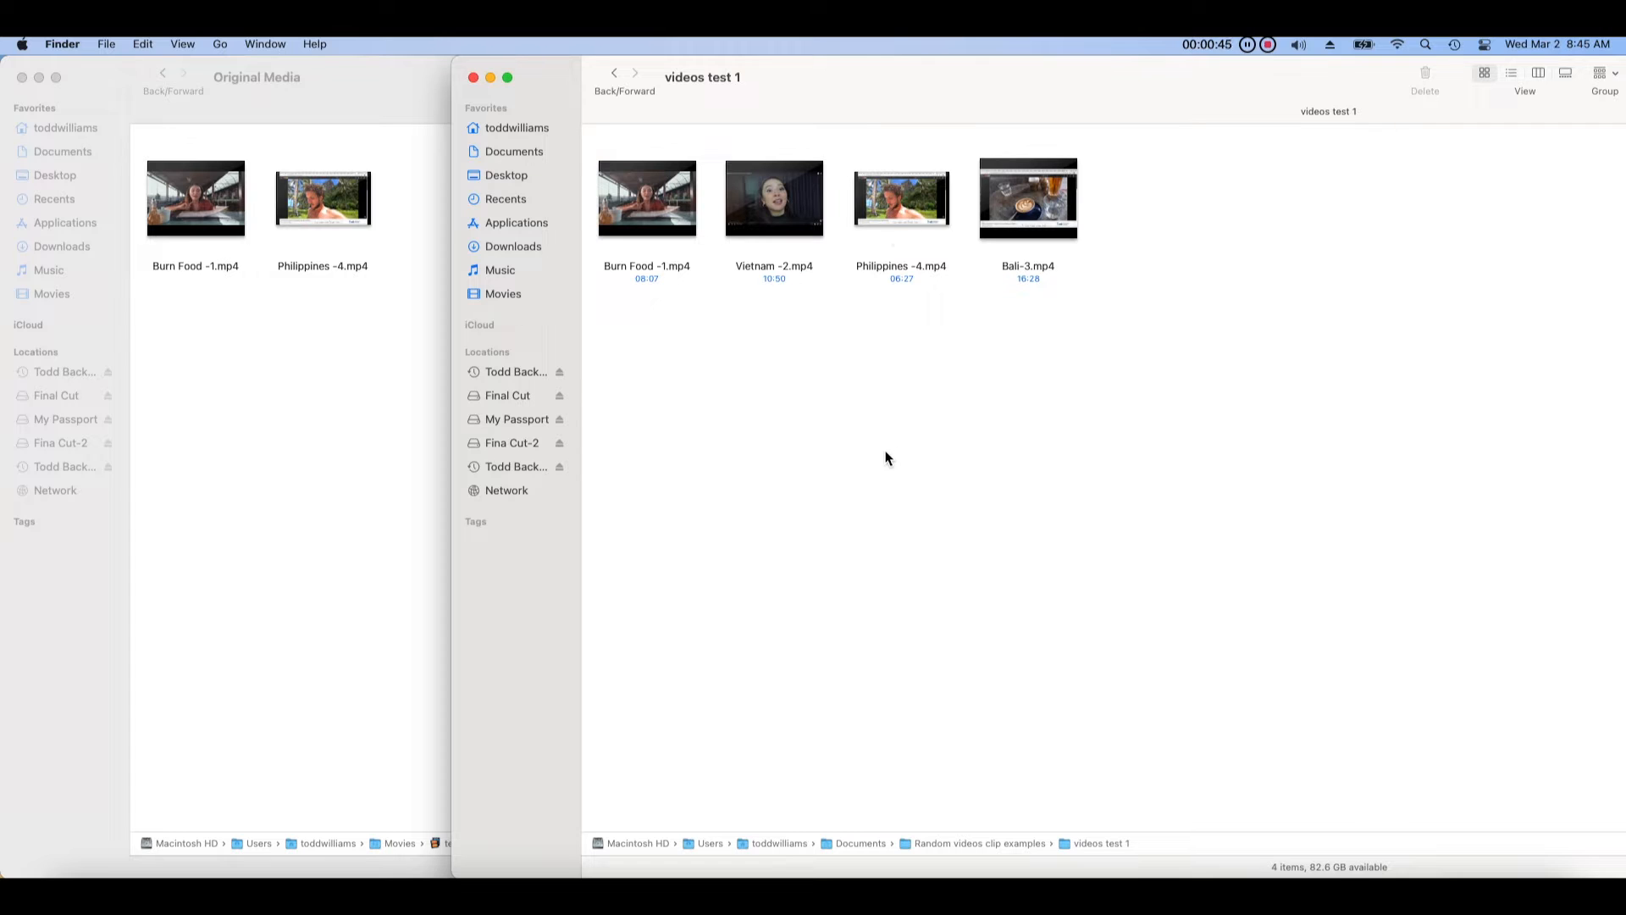
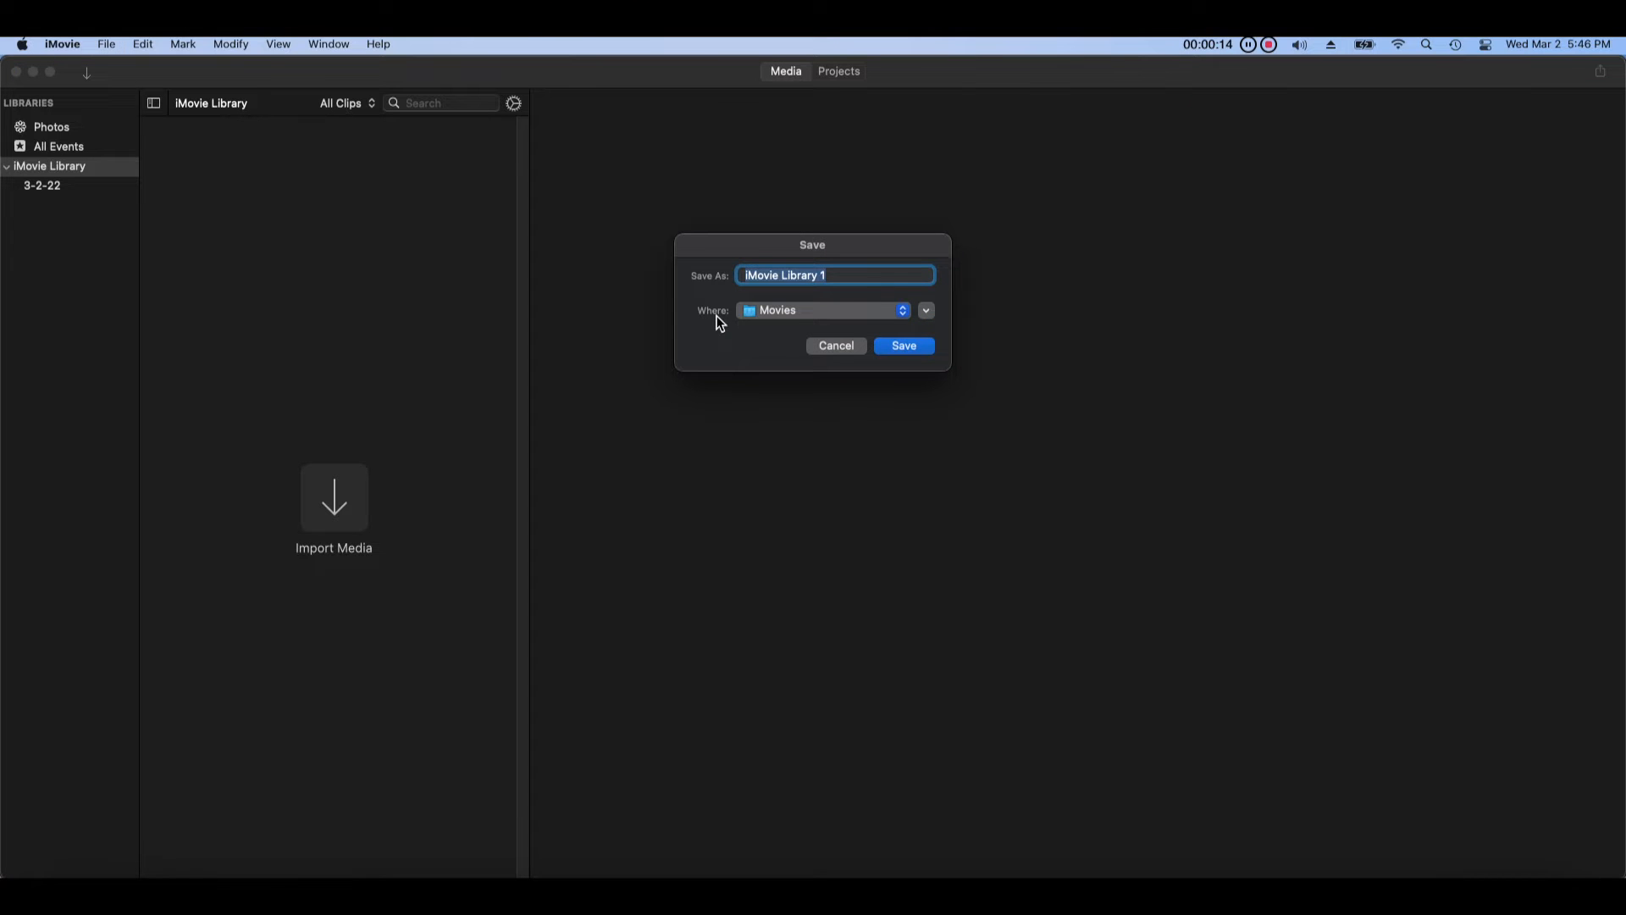
Step: Save the new iMovie library as "Todd 1" in the Movies folder
type("Todd 1")
key("BackSpace")
left_click(928, 351)
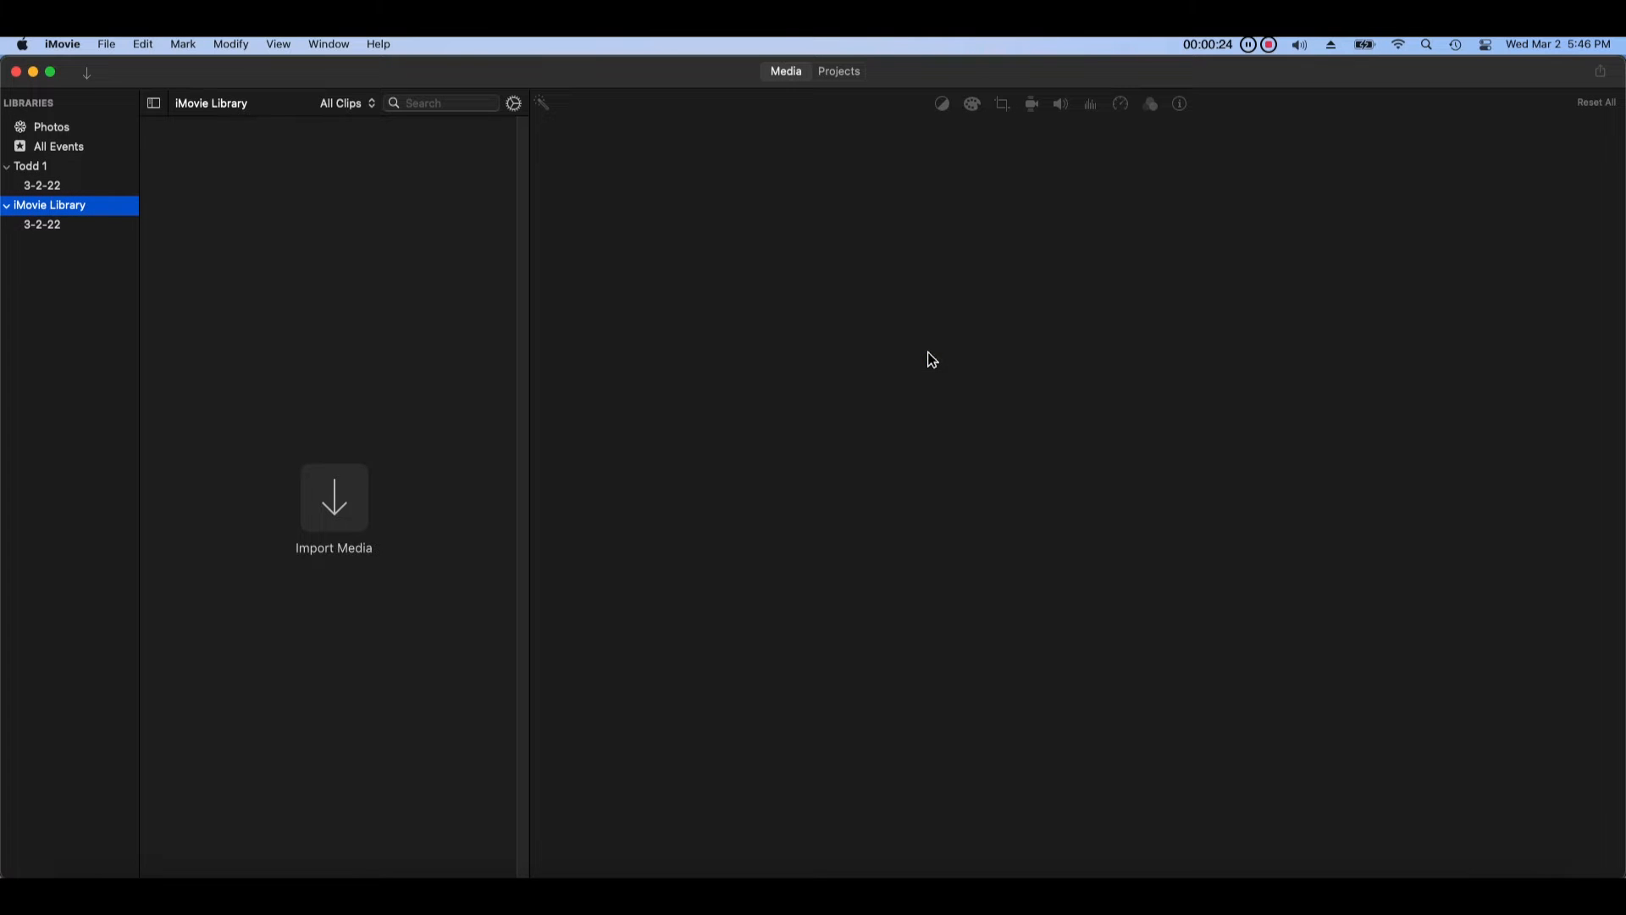
Step: Close the "iMovie Library" library and select the Todd 1 library
left_click(102, 44)
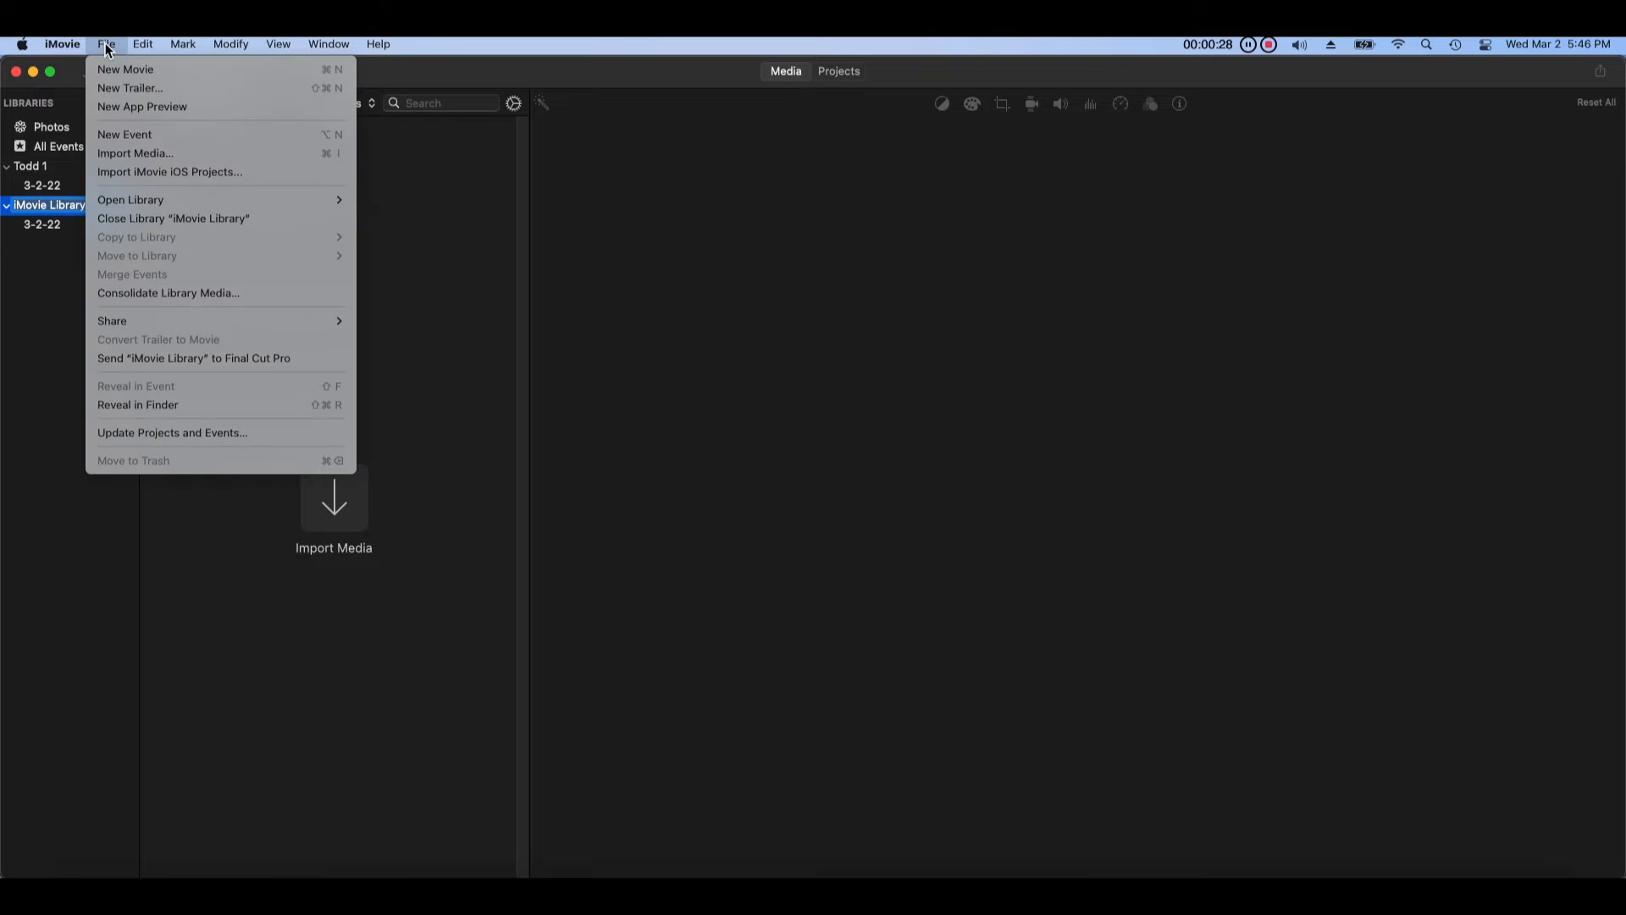
left_click(290, 223)
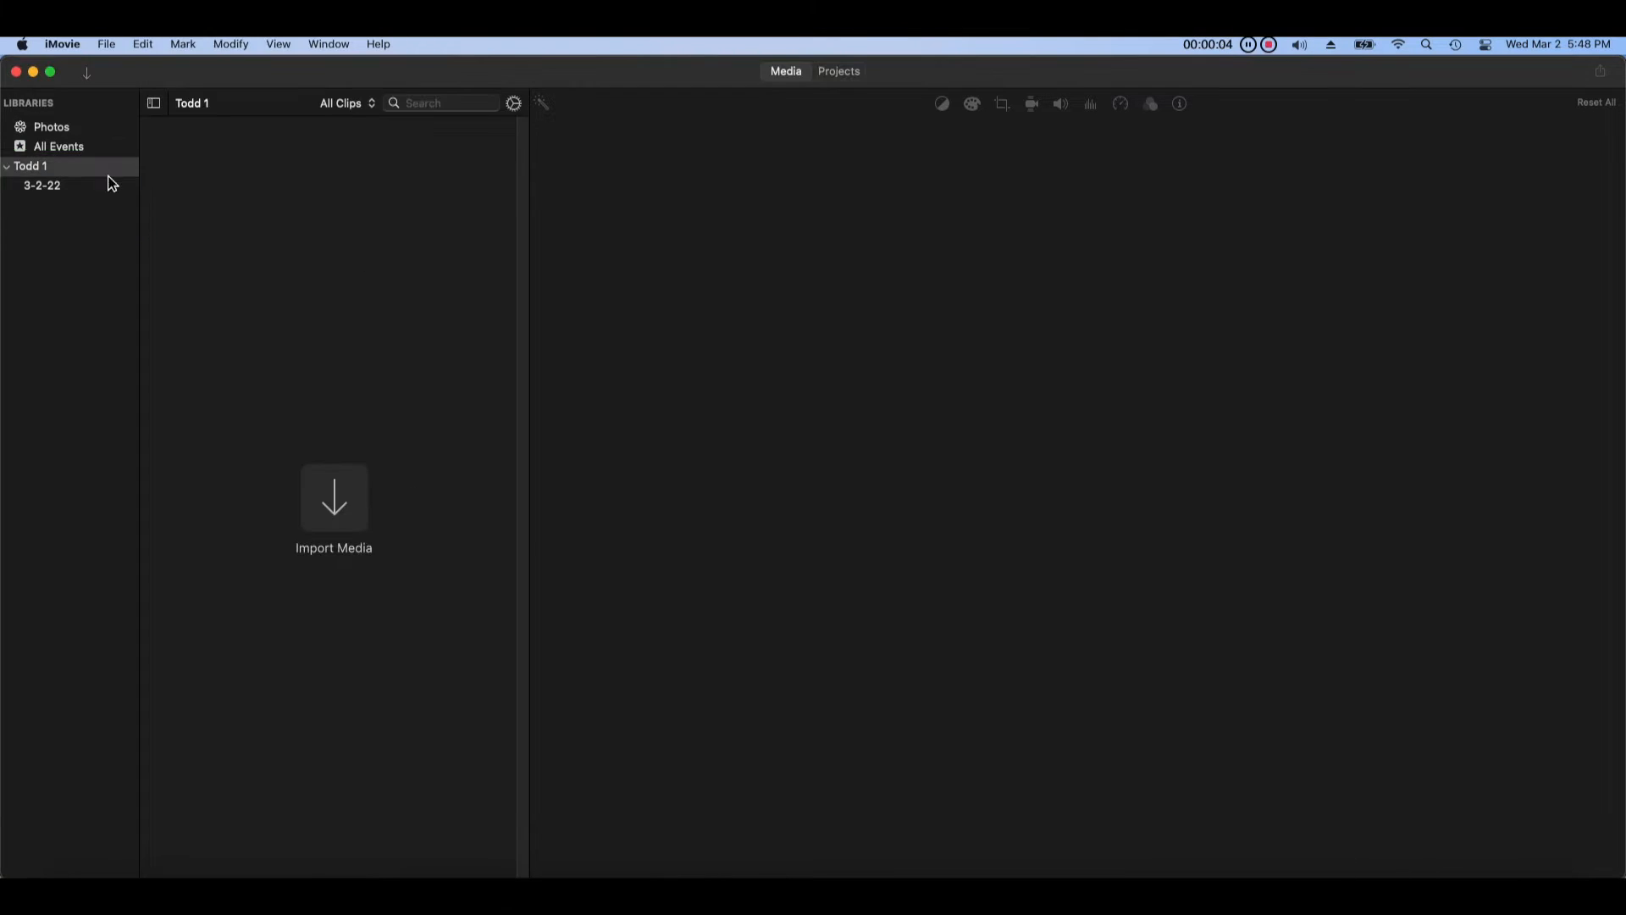
left_click(108, 174)
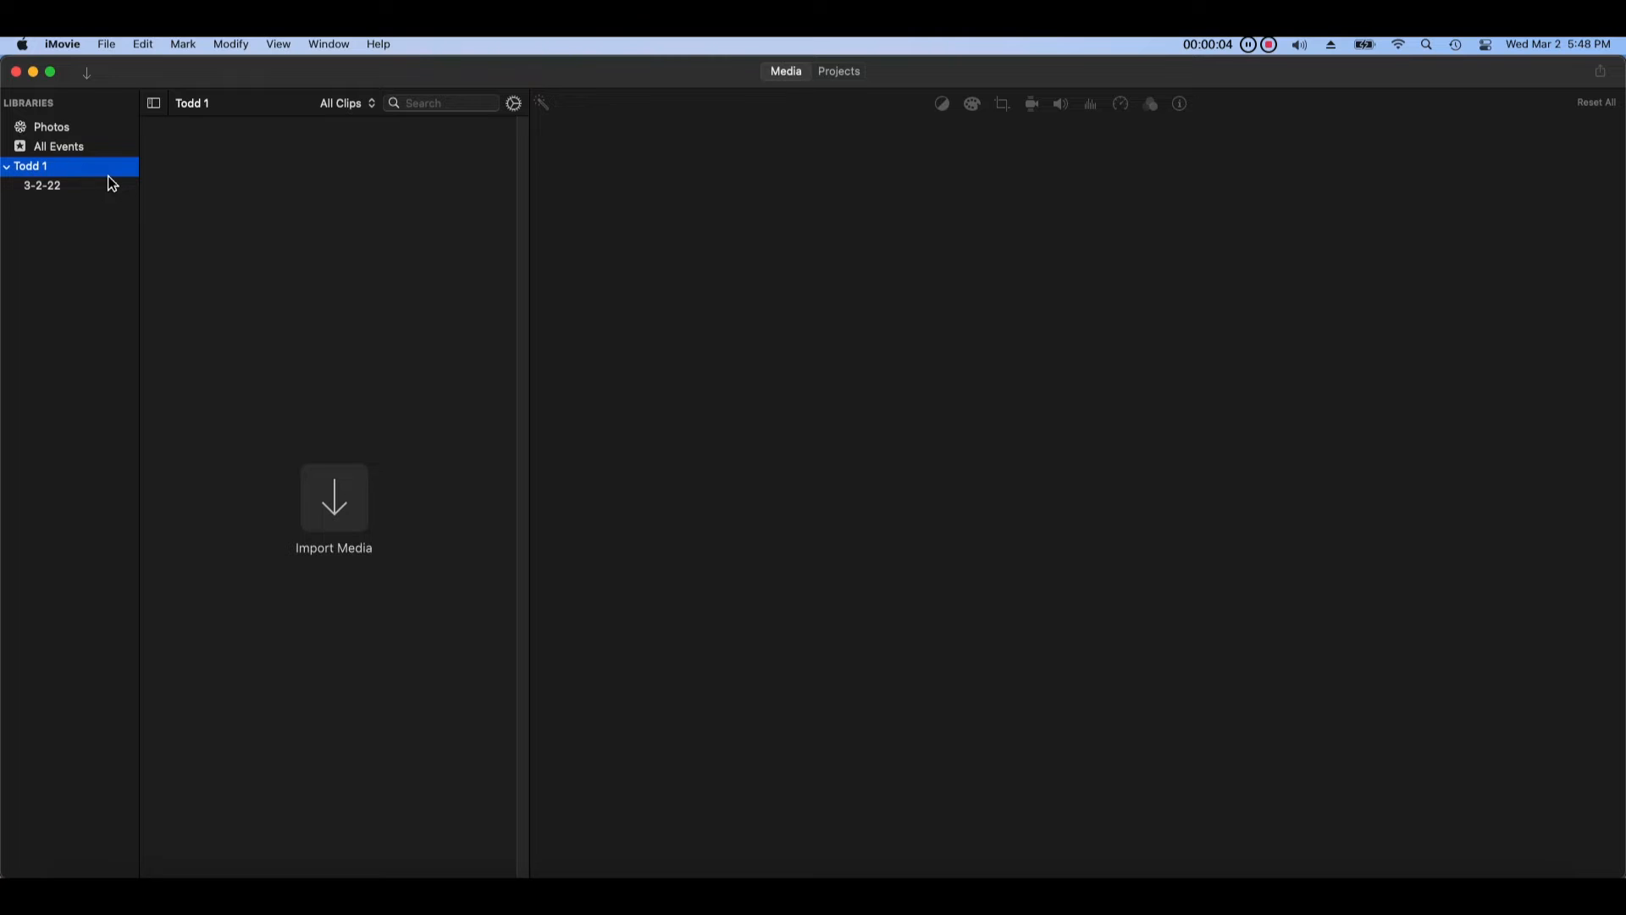
Step: Create a new event in the Todd 1 library and rename it "sound"
left_click(110, 49)
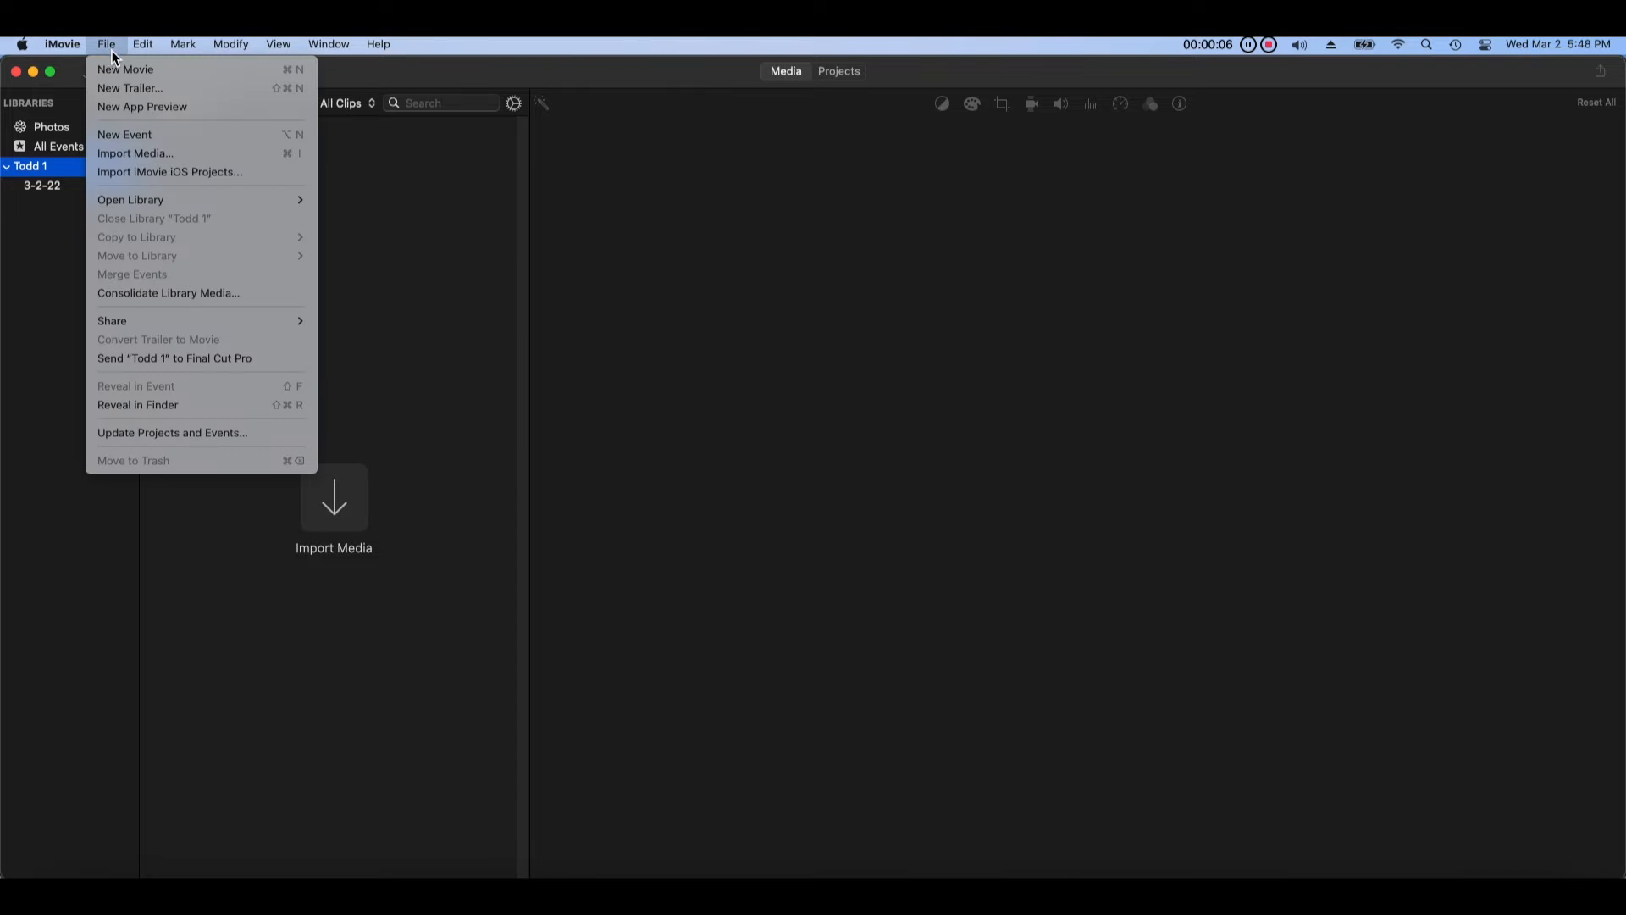
left_click(263, 139)
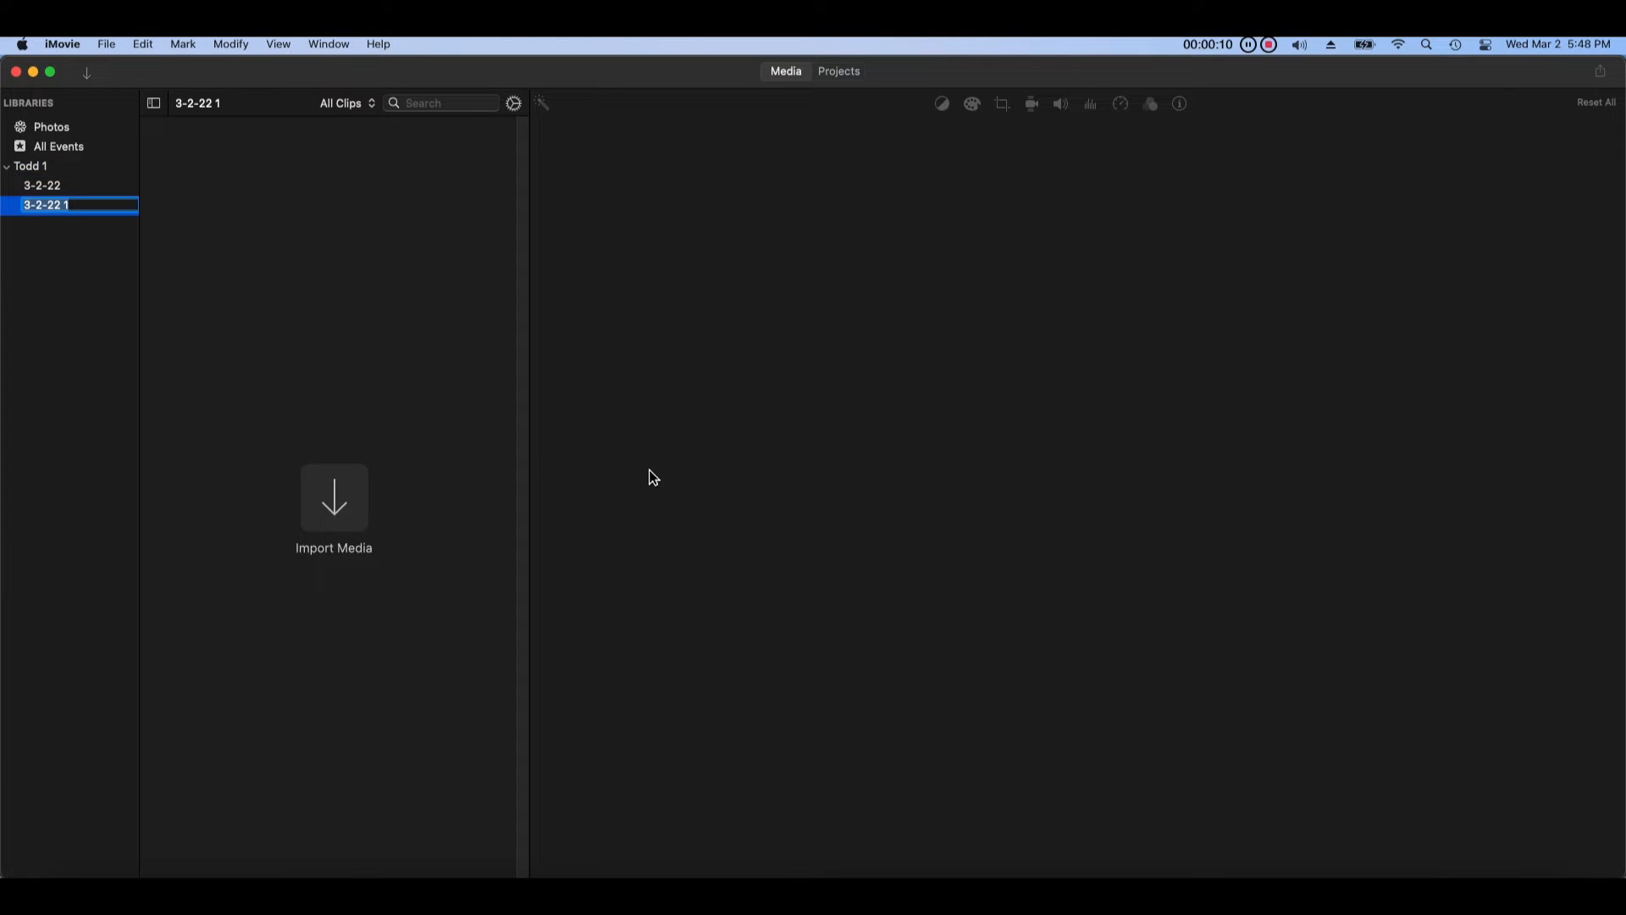
right_click(66, 206)
left_click(106, 328)
key("Return")
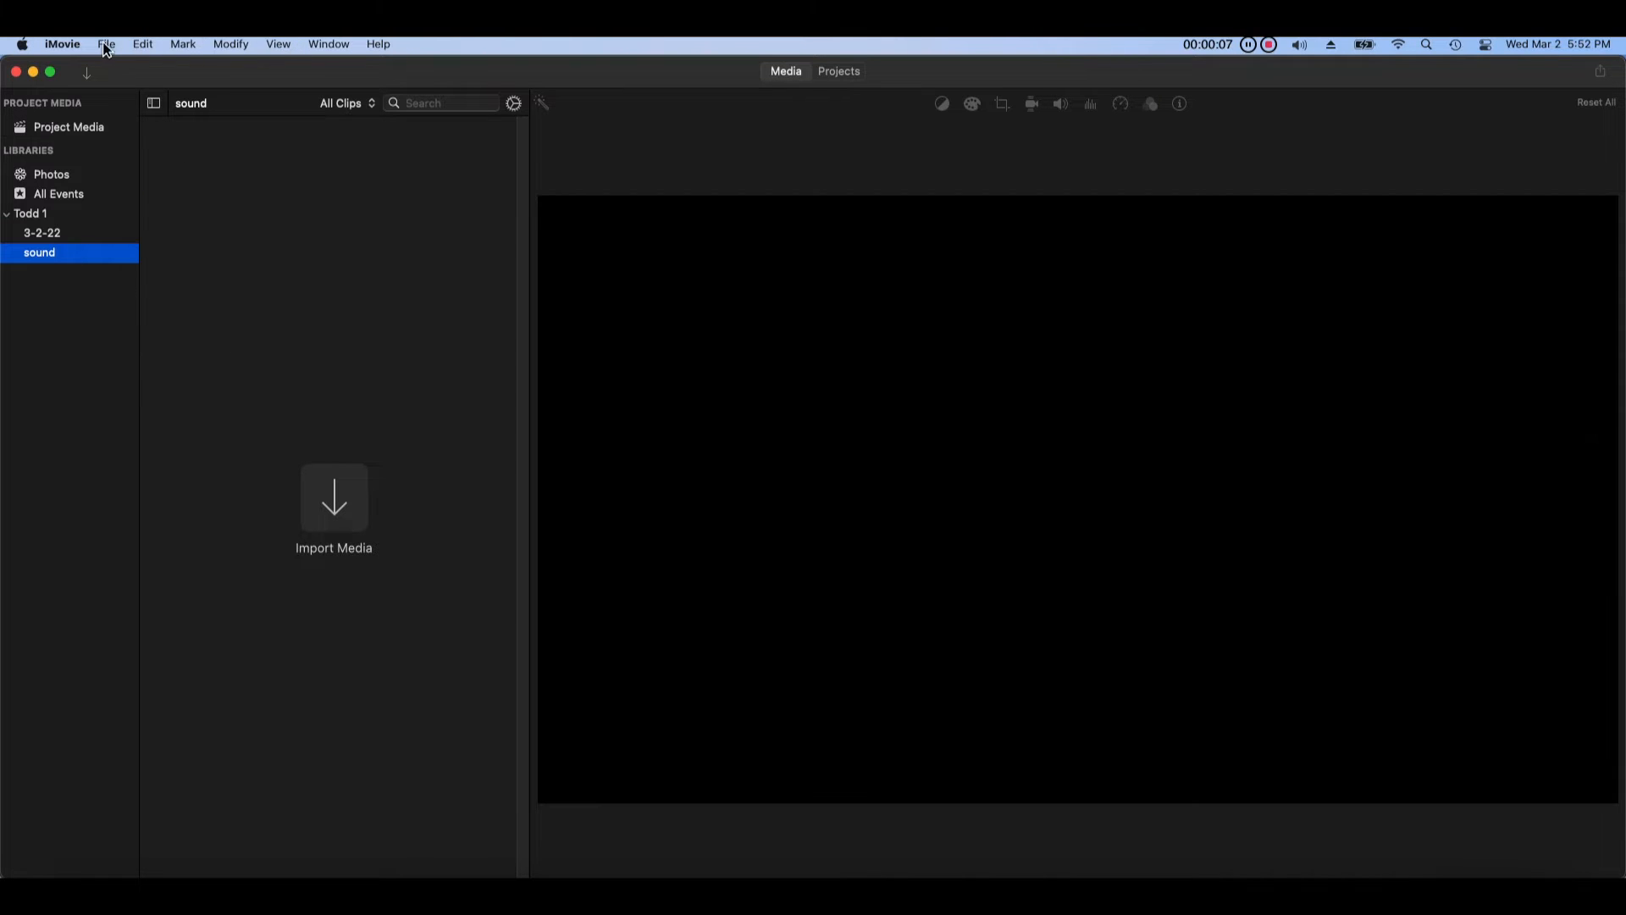
Step: Import the sound test-1 folder from Random videos clip examples into the sound event
left_click(107, 44)
left_click(235, 161)
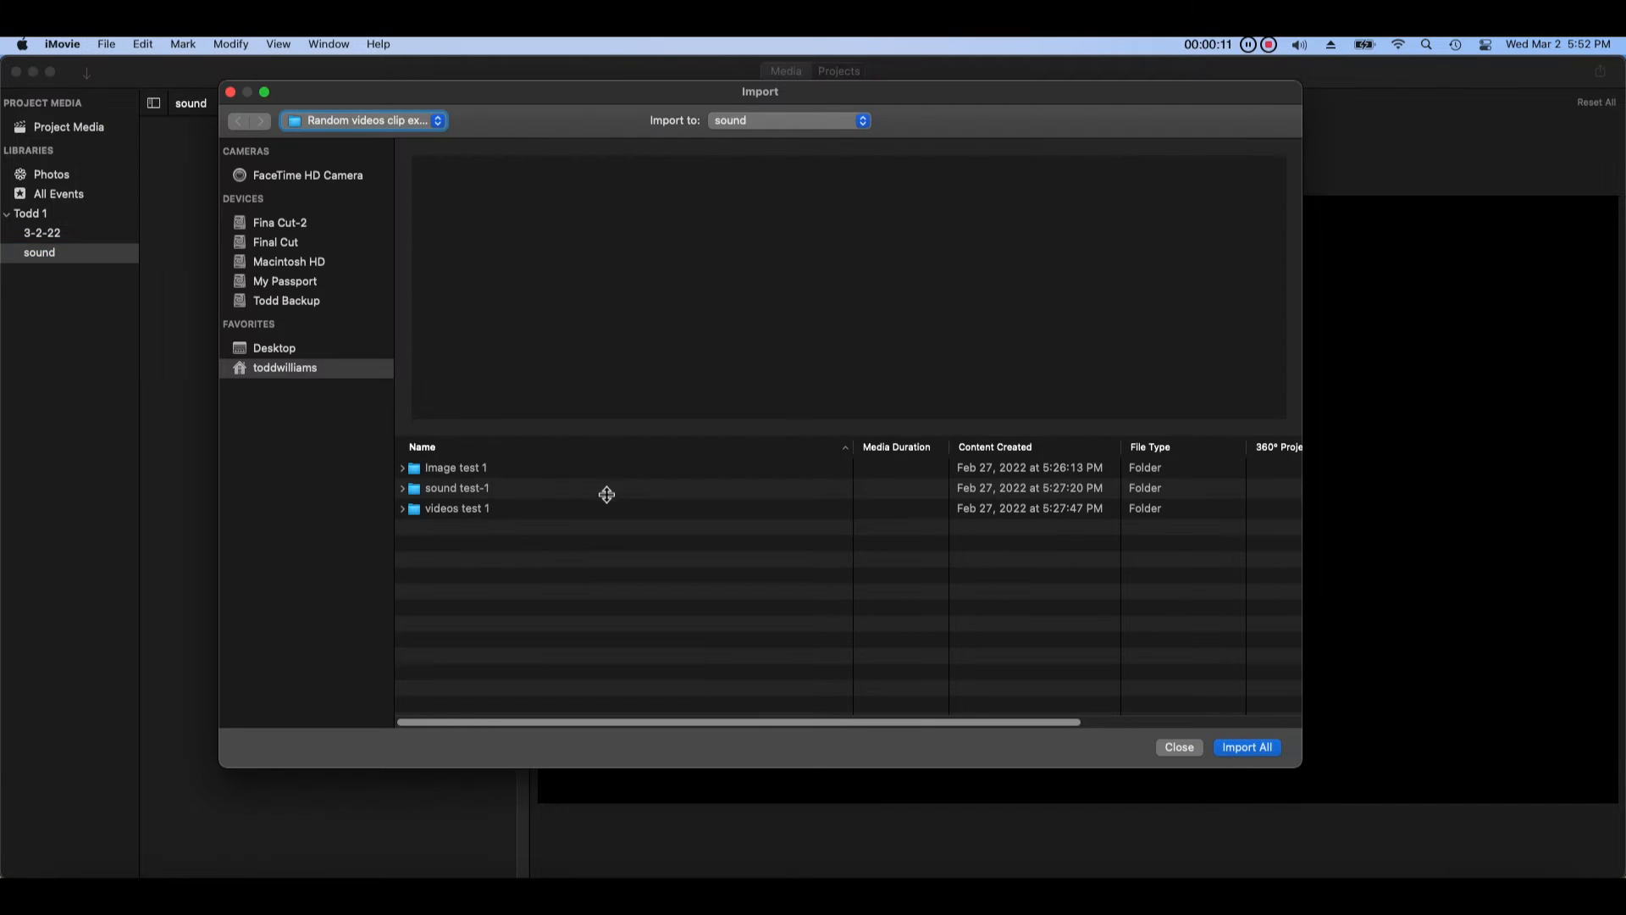
left_click(606, 494)
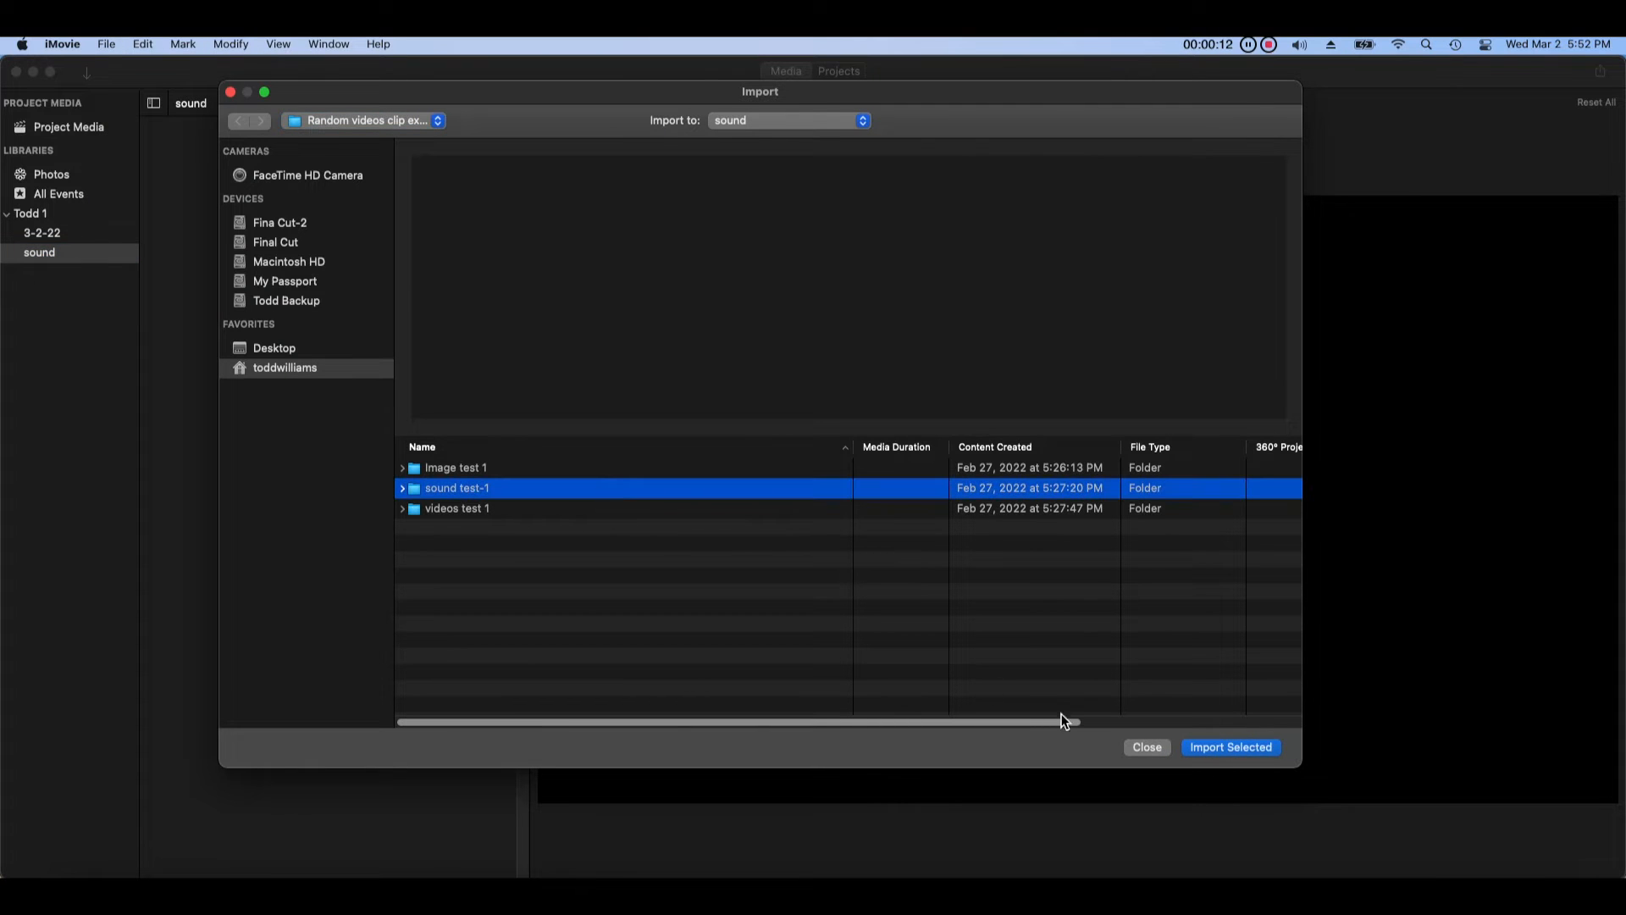
left_click(1232, 747)
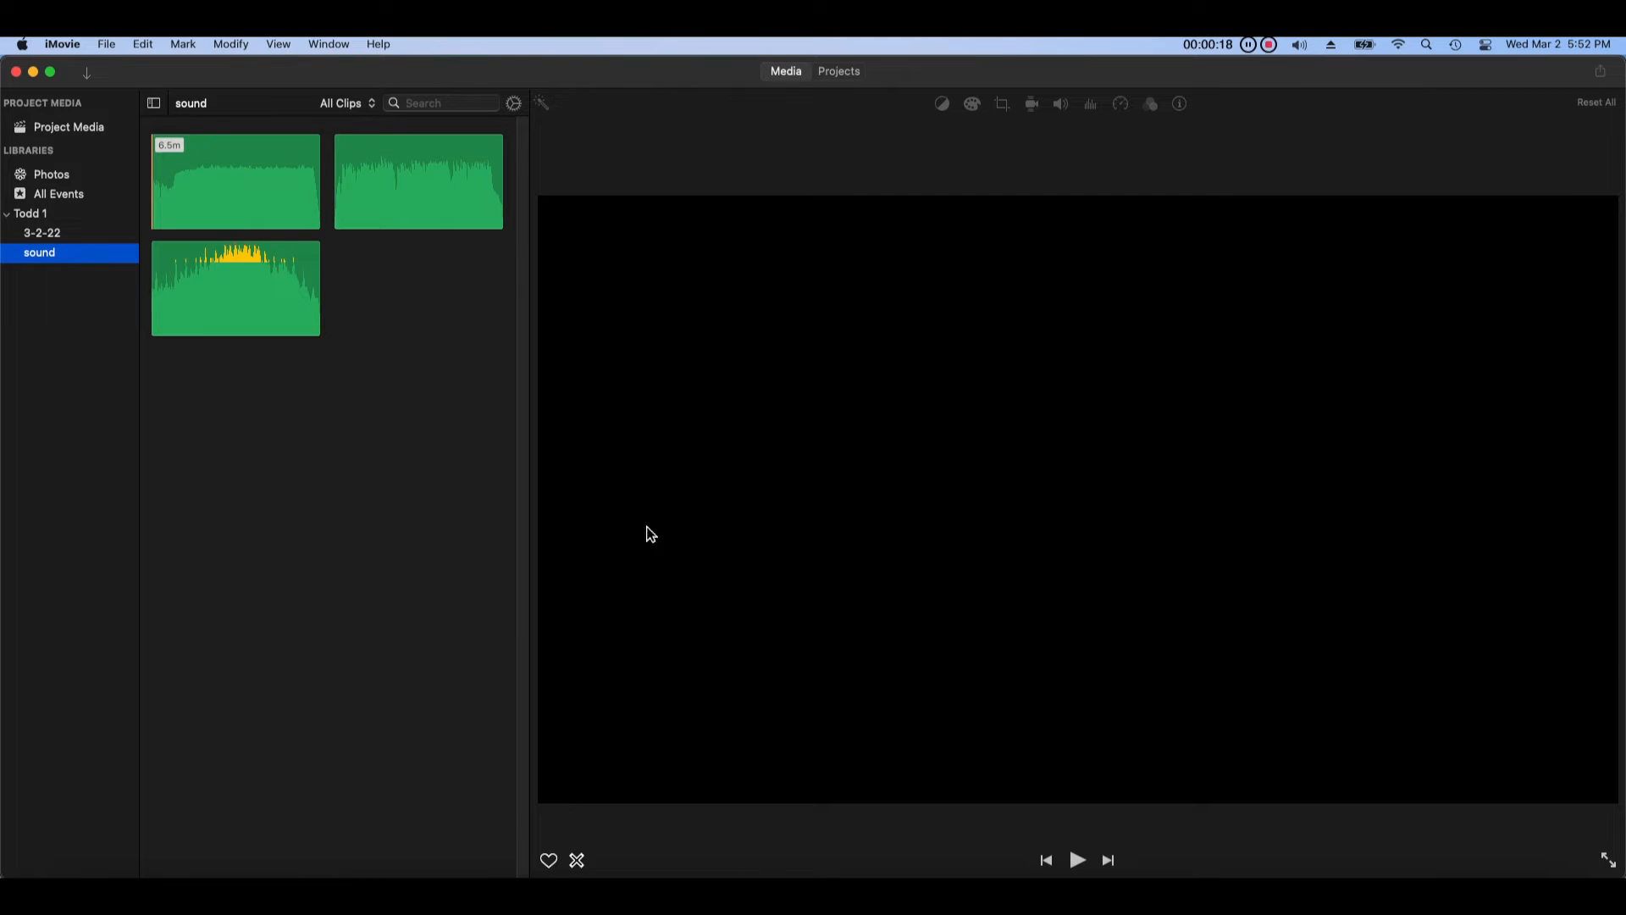
Step: Delete the empty 3-2-22 event from the Todd 1 library and confirm the deletion
left_click(87, 235)
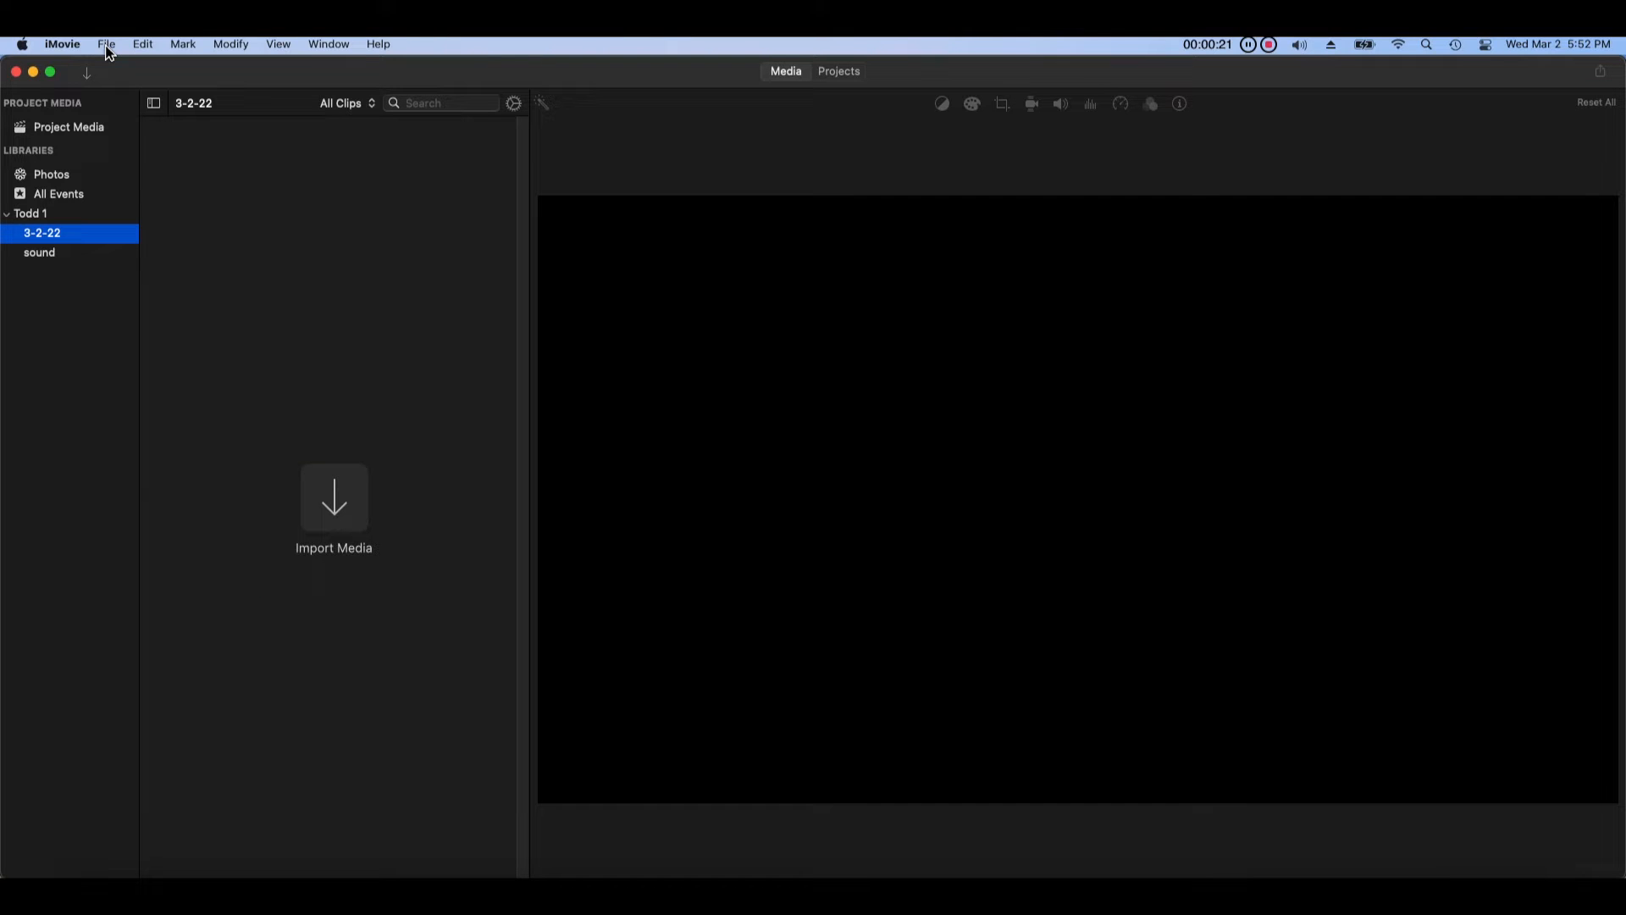
left_click(107, 46)
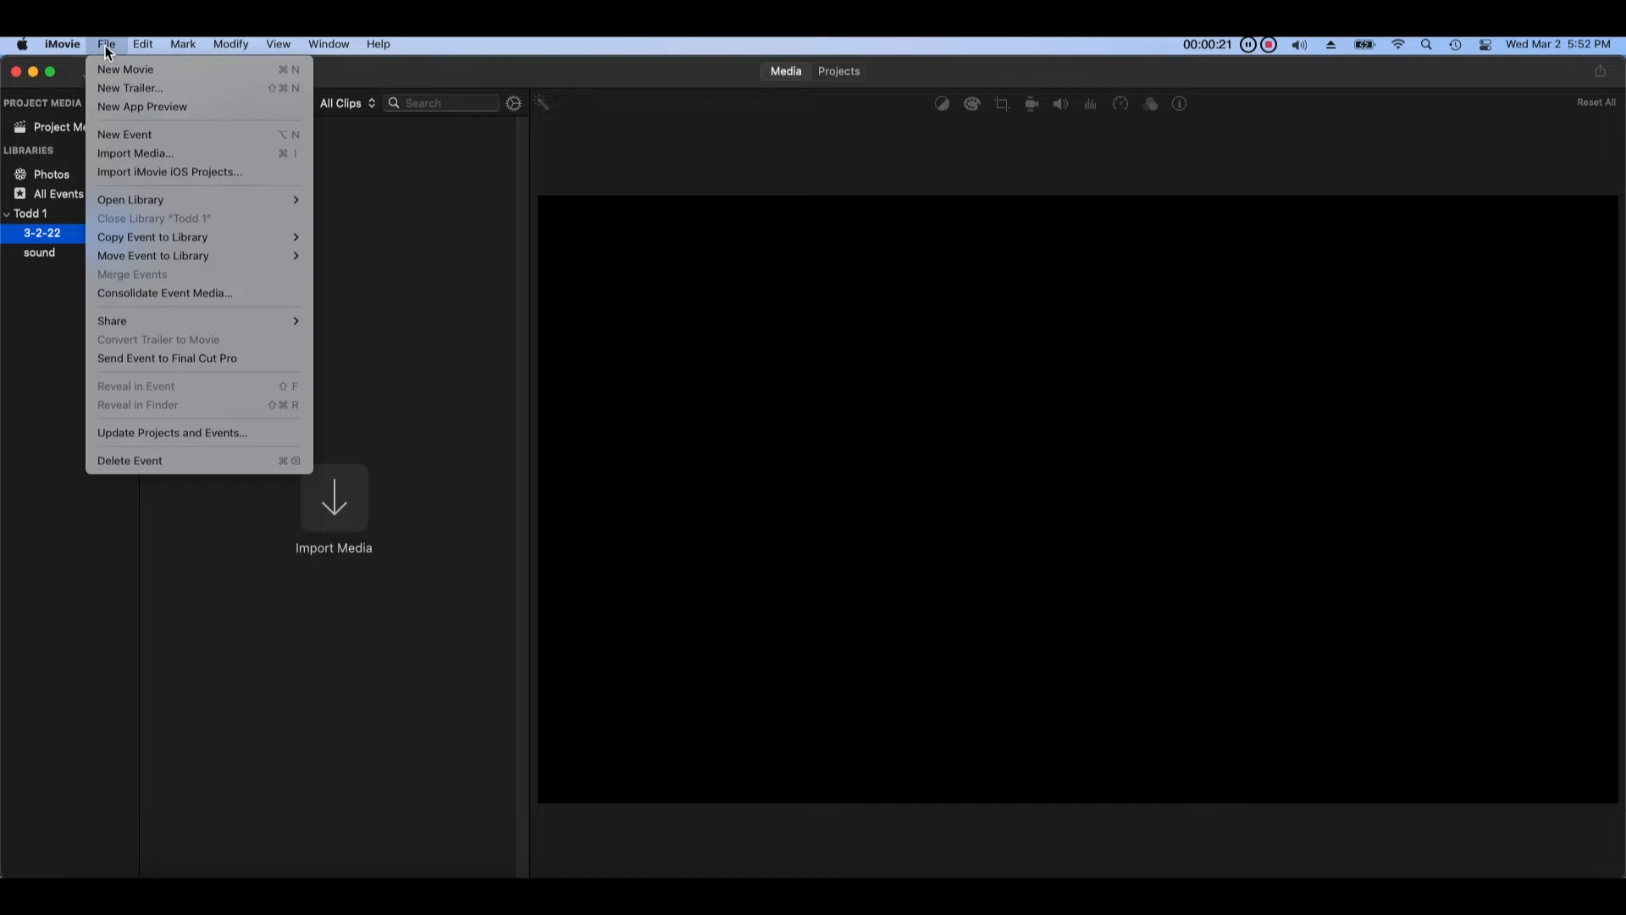
left_click(250, 469)
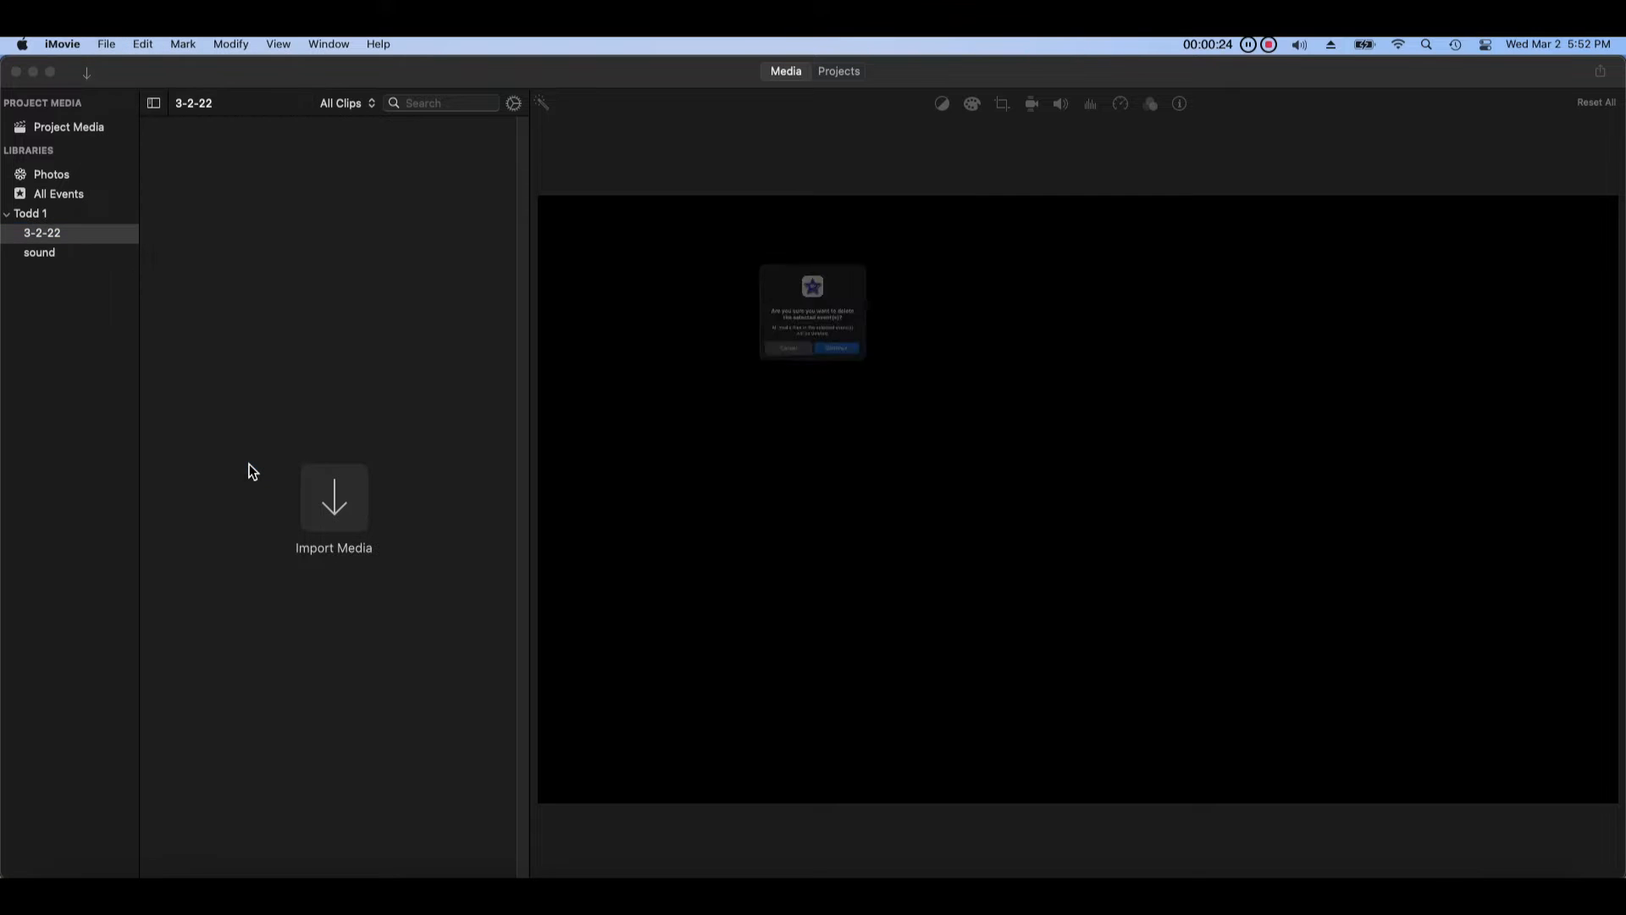
left_click(881, 398)
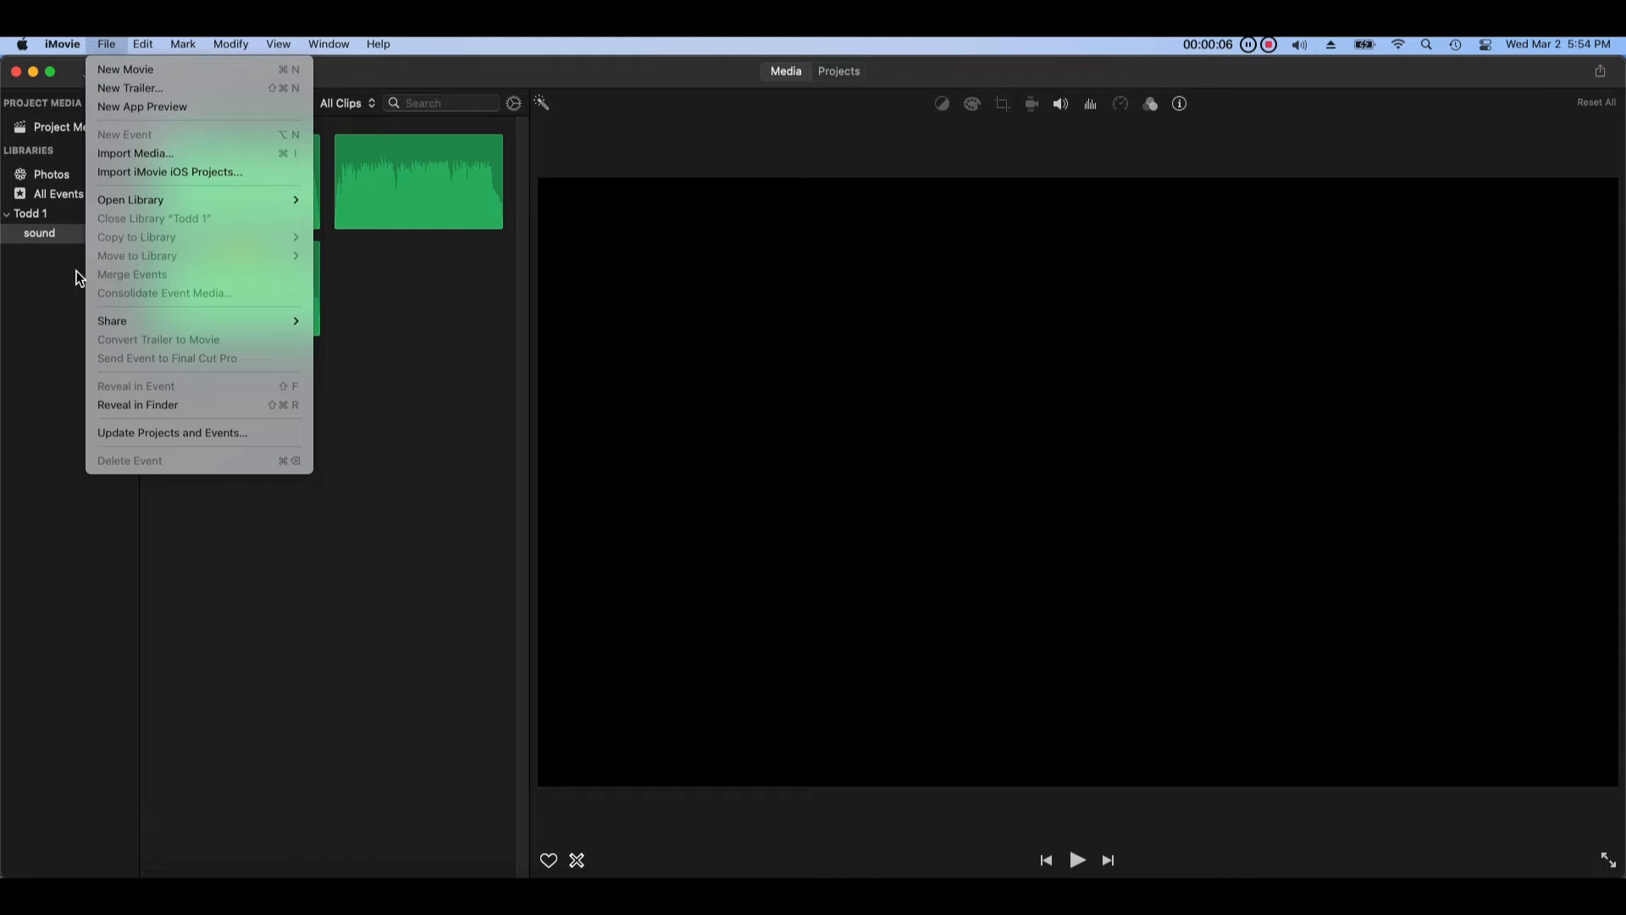
Step: Create another event in the Todd 1 library and name it "Videos"
left_click(59, 261)
left_click(54, 215)
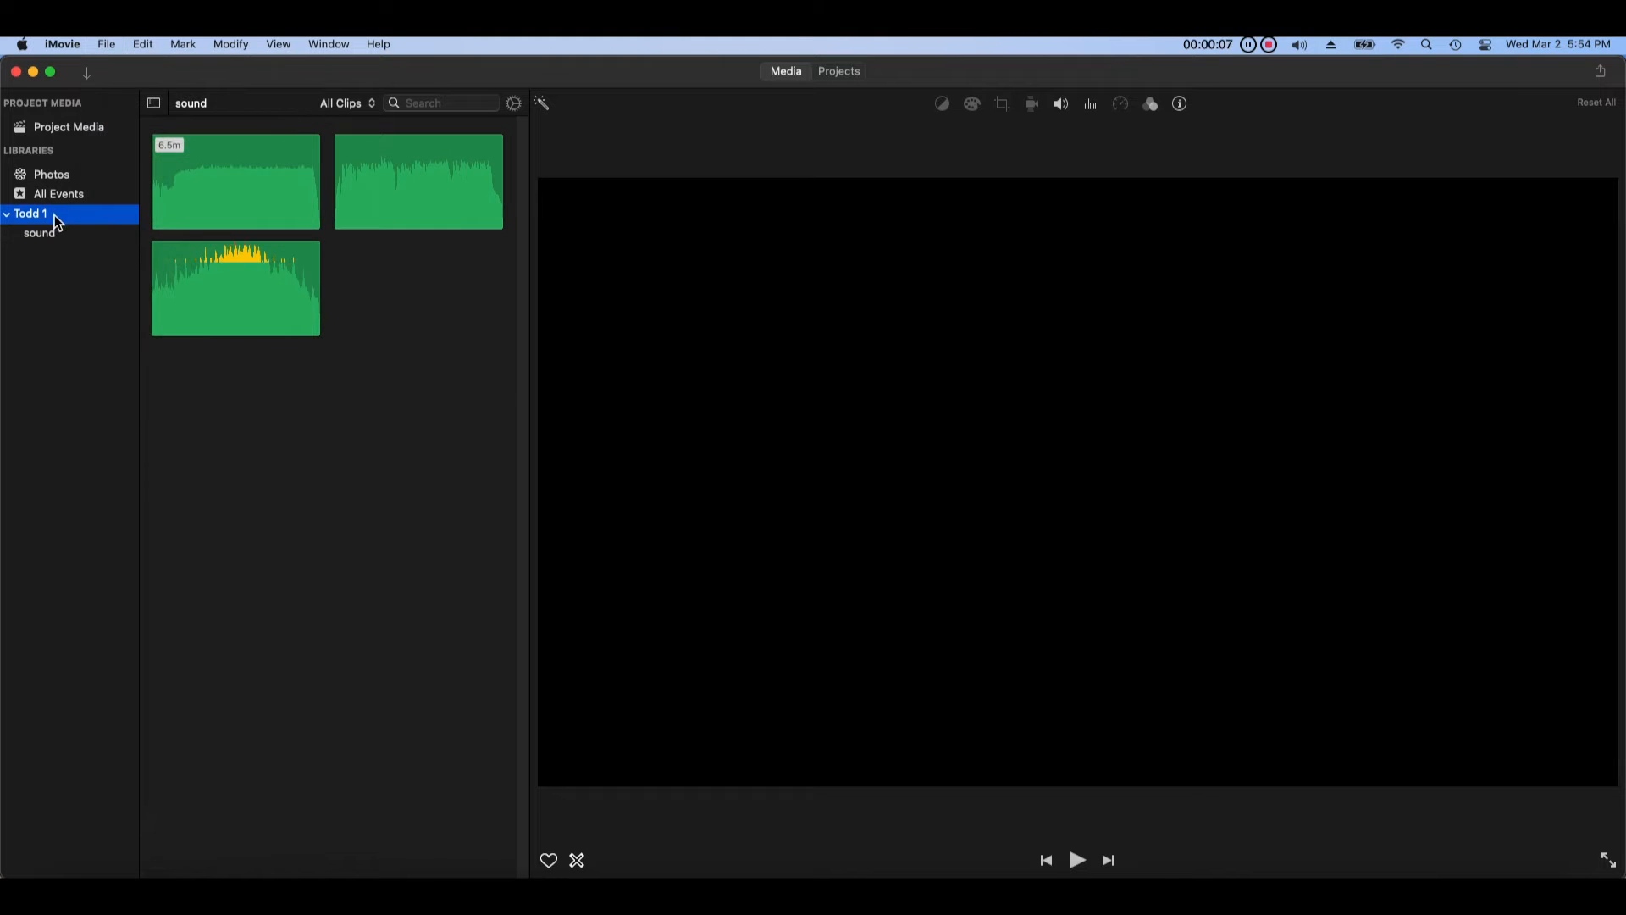
left_click(108, 45)
left_click(206, 134)
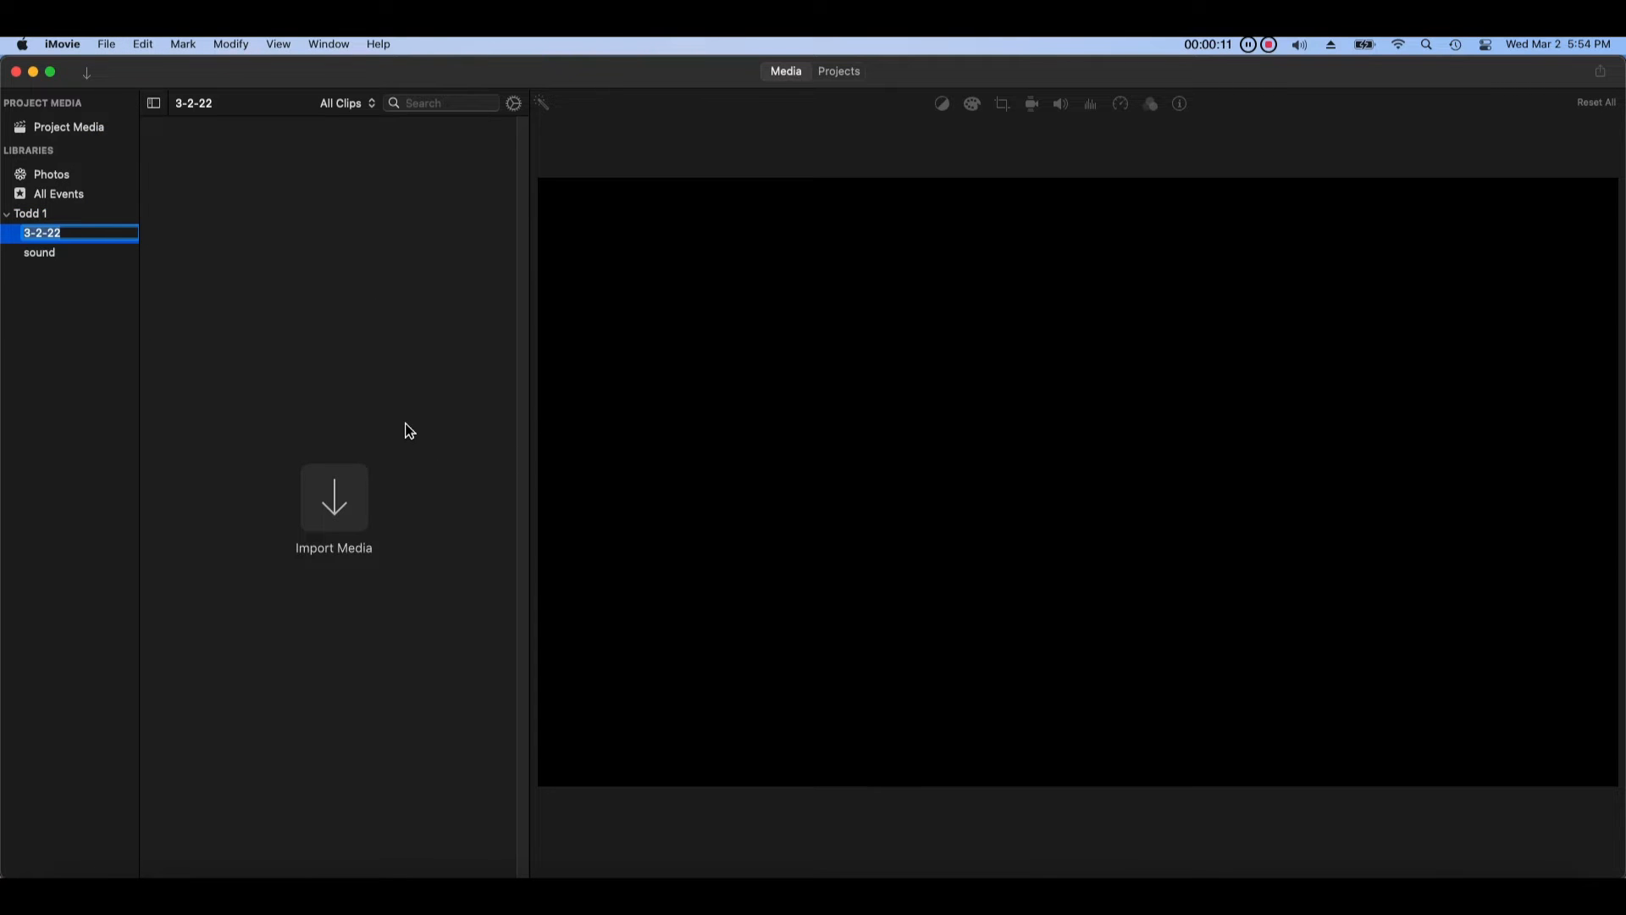
type("Videos")
key("Return")
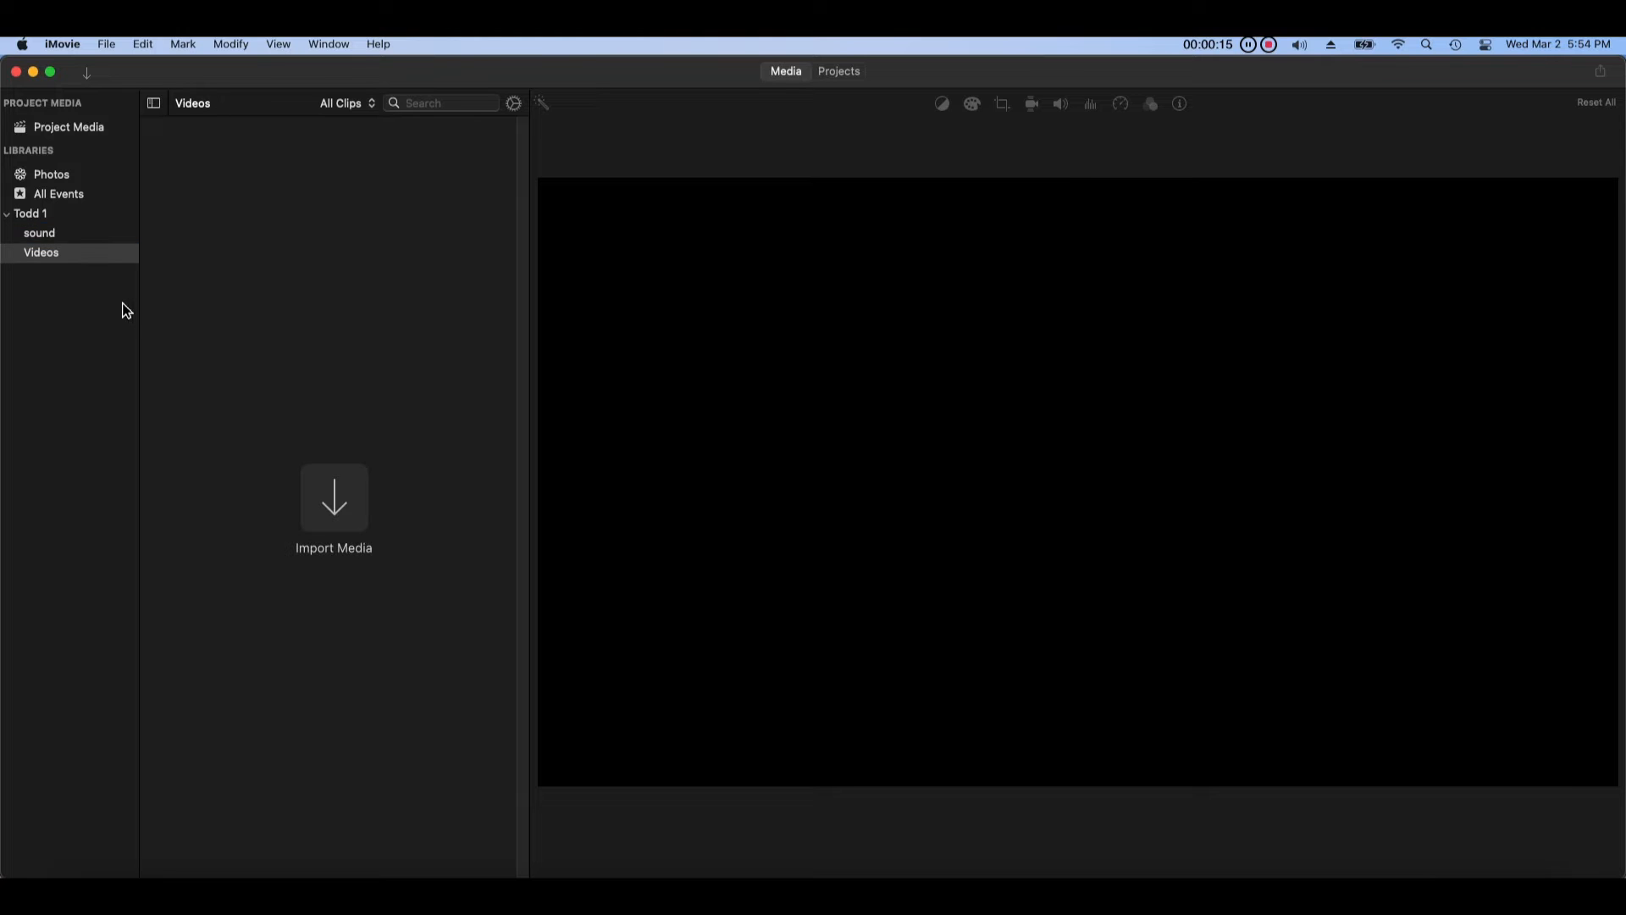
Step: Import the videos test 1 folder into the Videos event
left_click(333, 497)
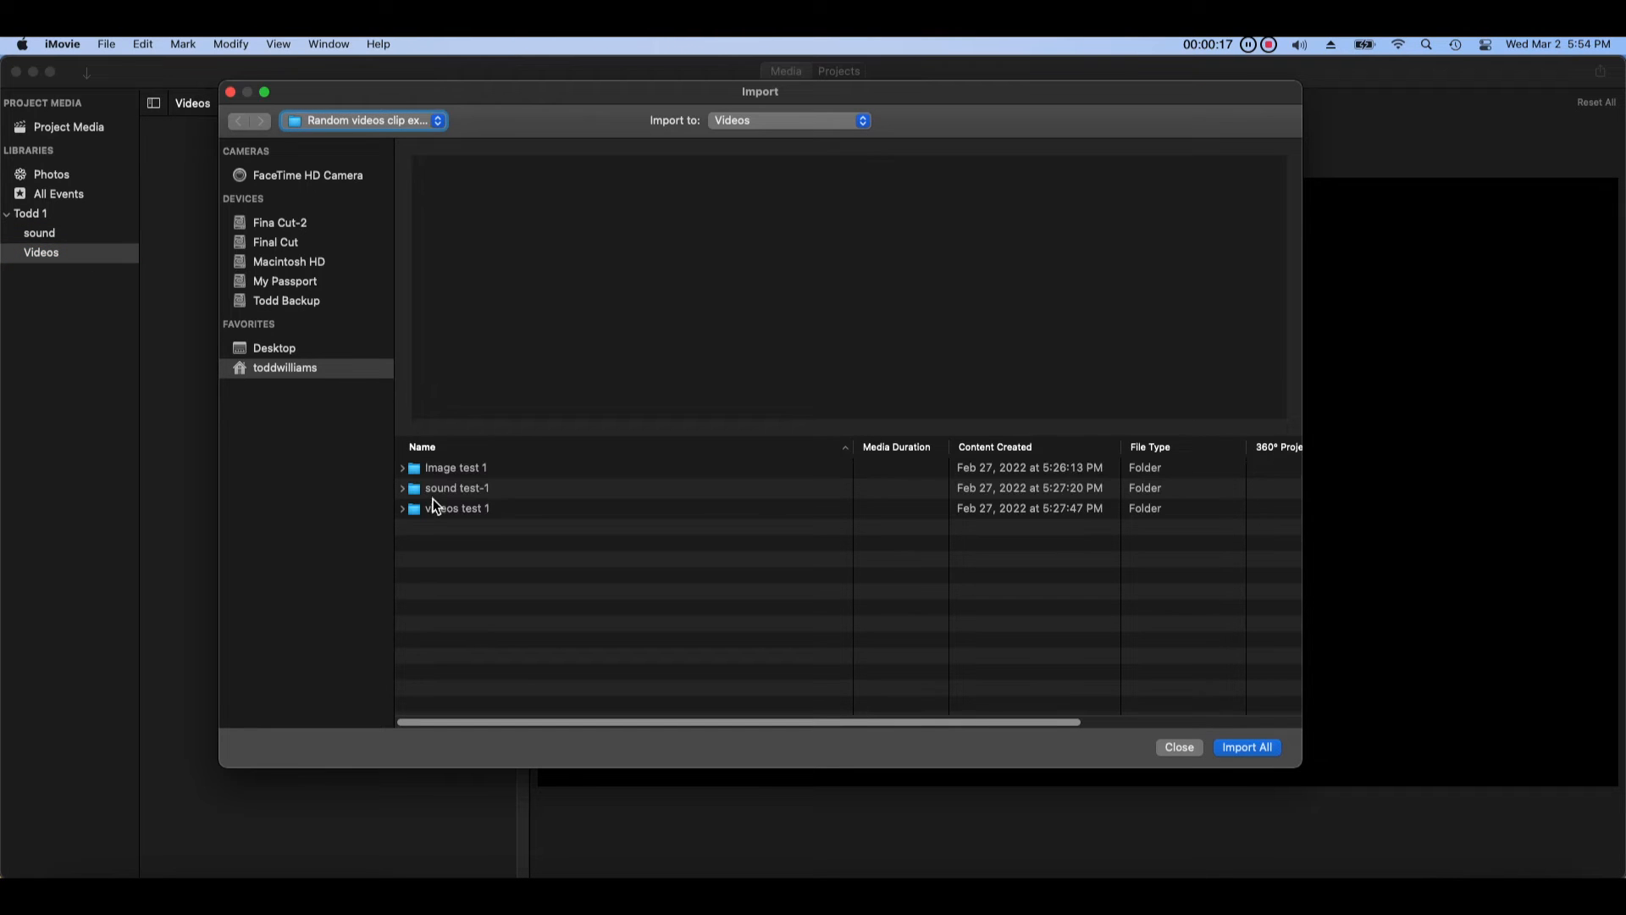
left_click(474, 508)
left_click(1243, 747)
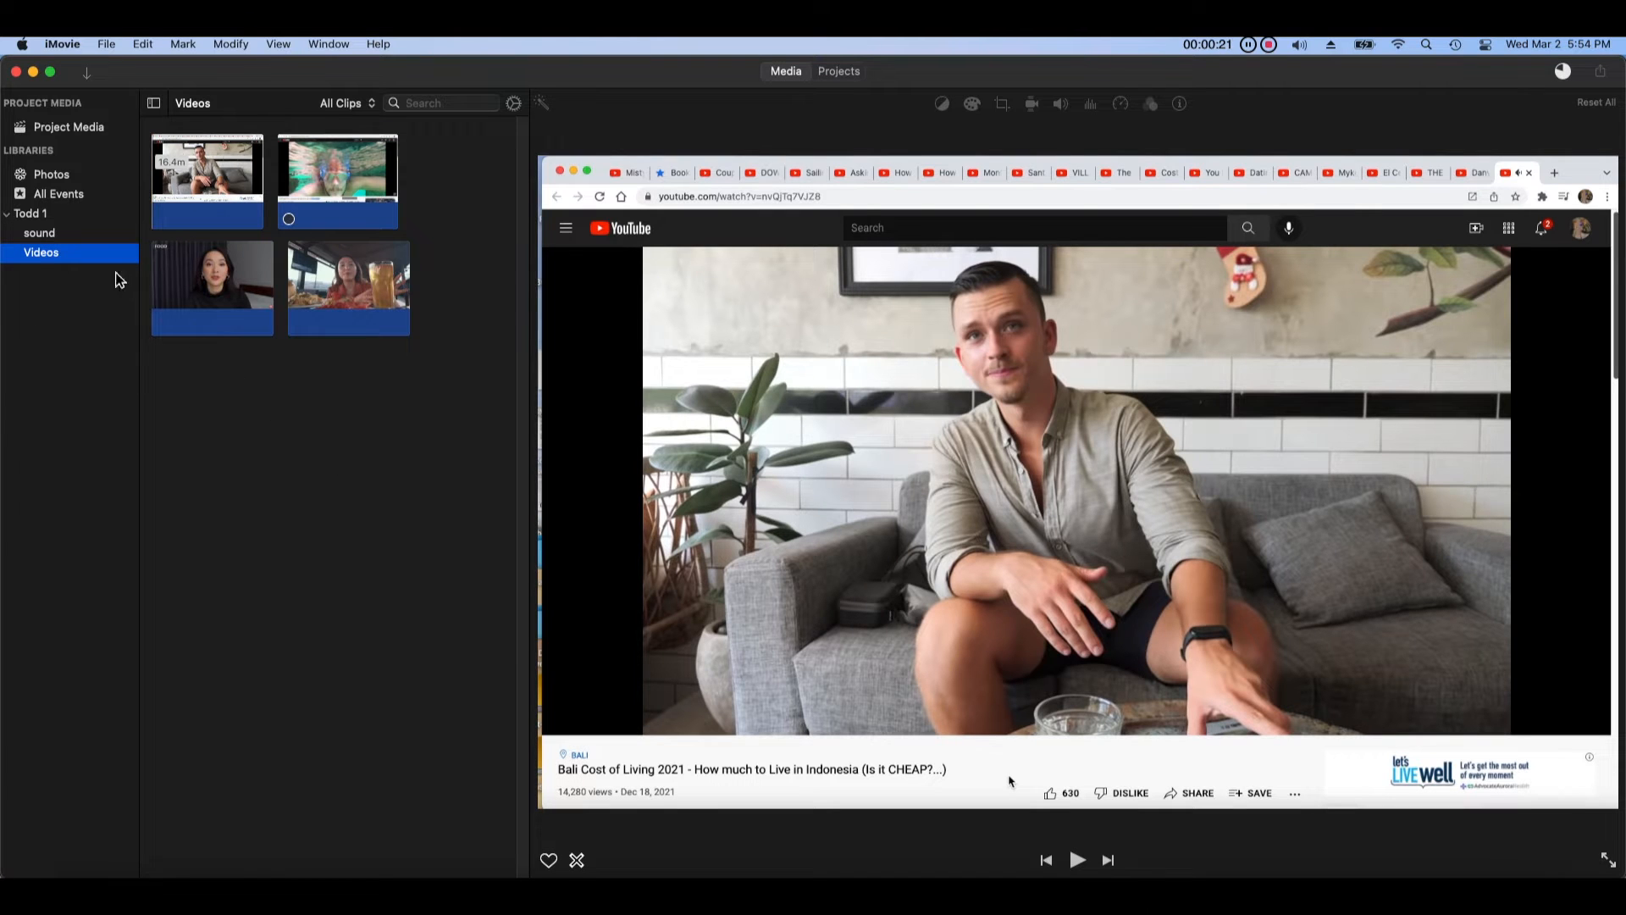
Step: Add an event named "Images" to the Todd 1 library
left_click(106, 44)
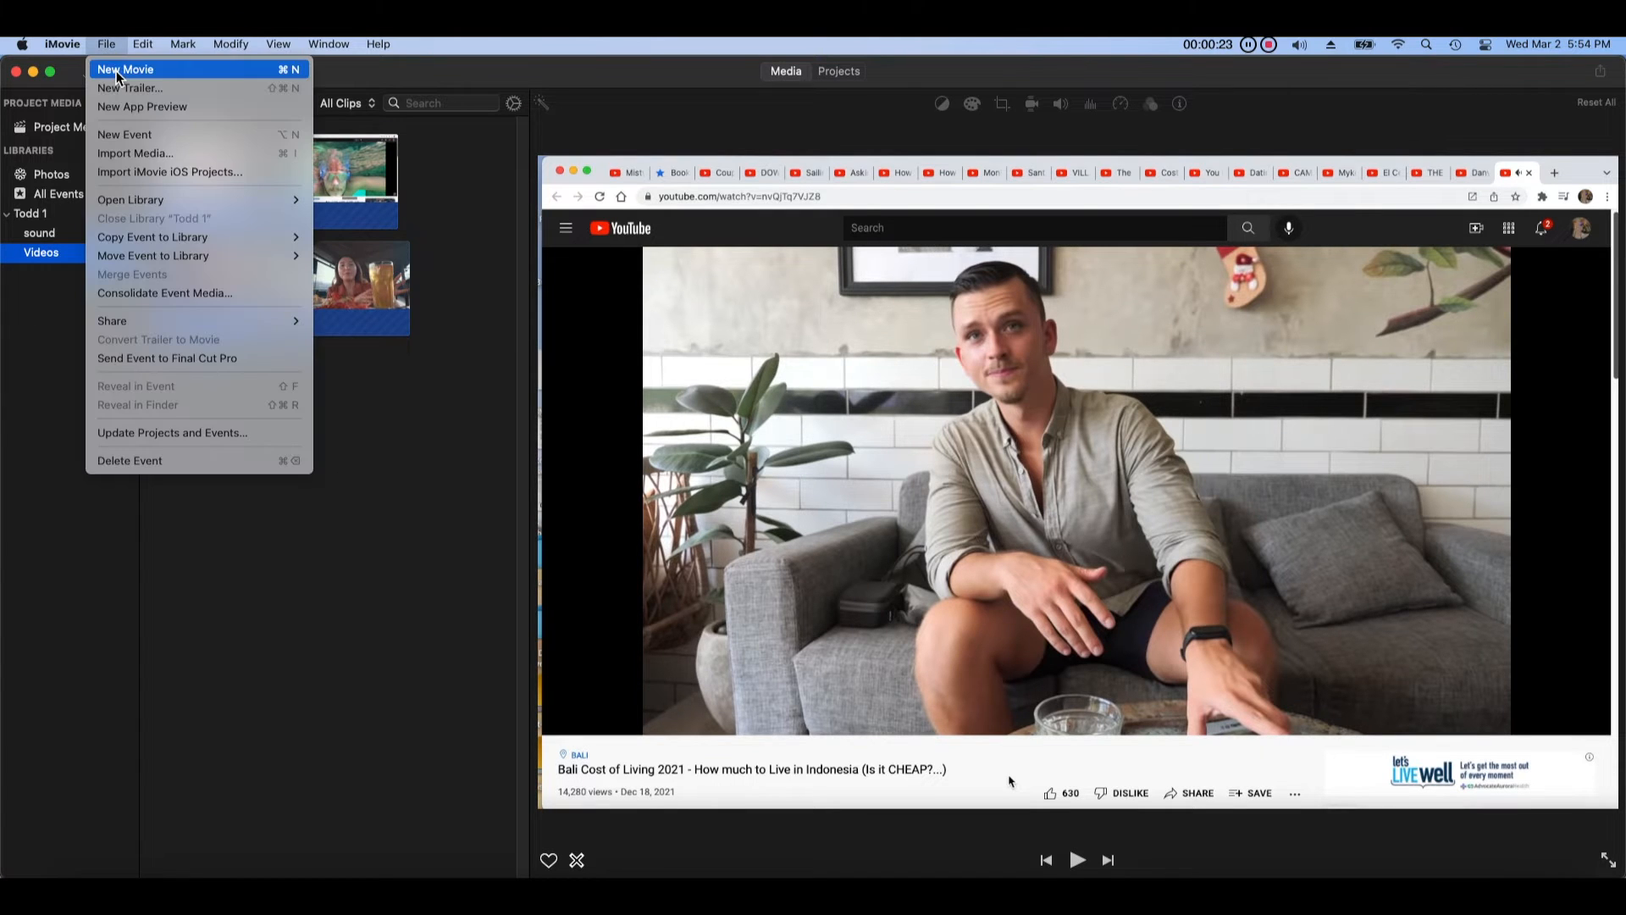
left_click(139, 141)
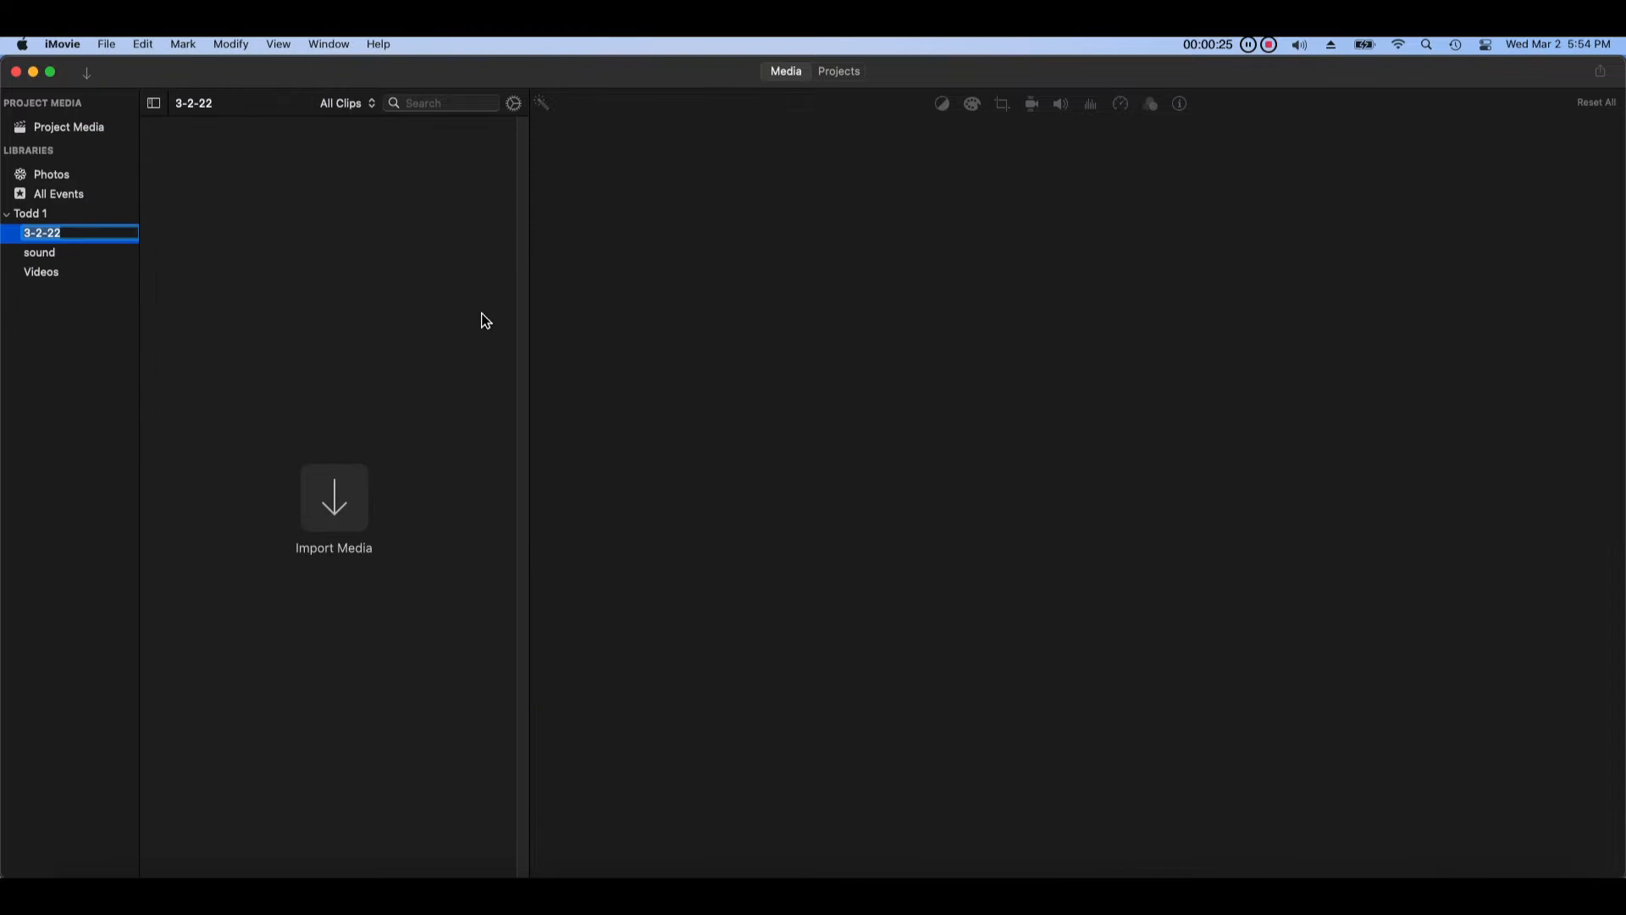
type("Images")
key("Return")
Step: Import the Image test 1 folder into the Images event
left_click(343, 519)
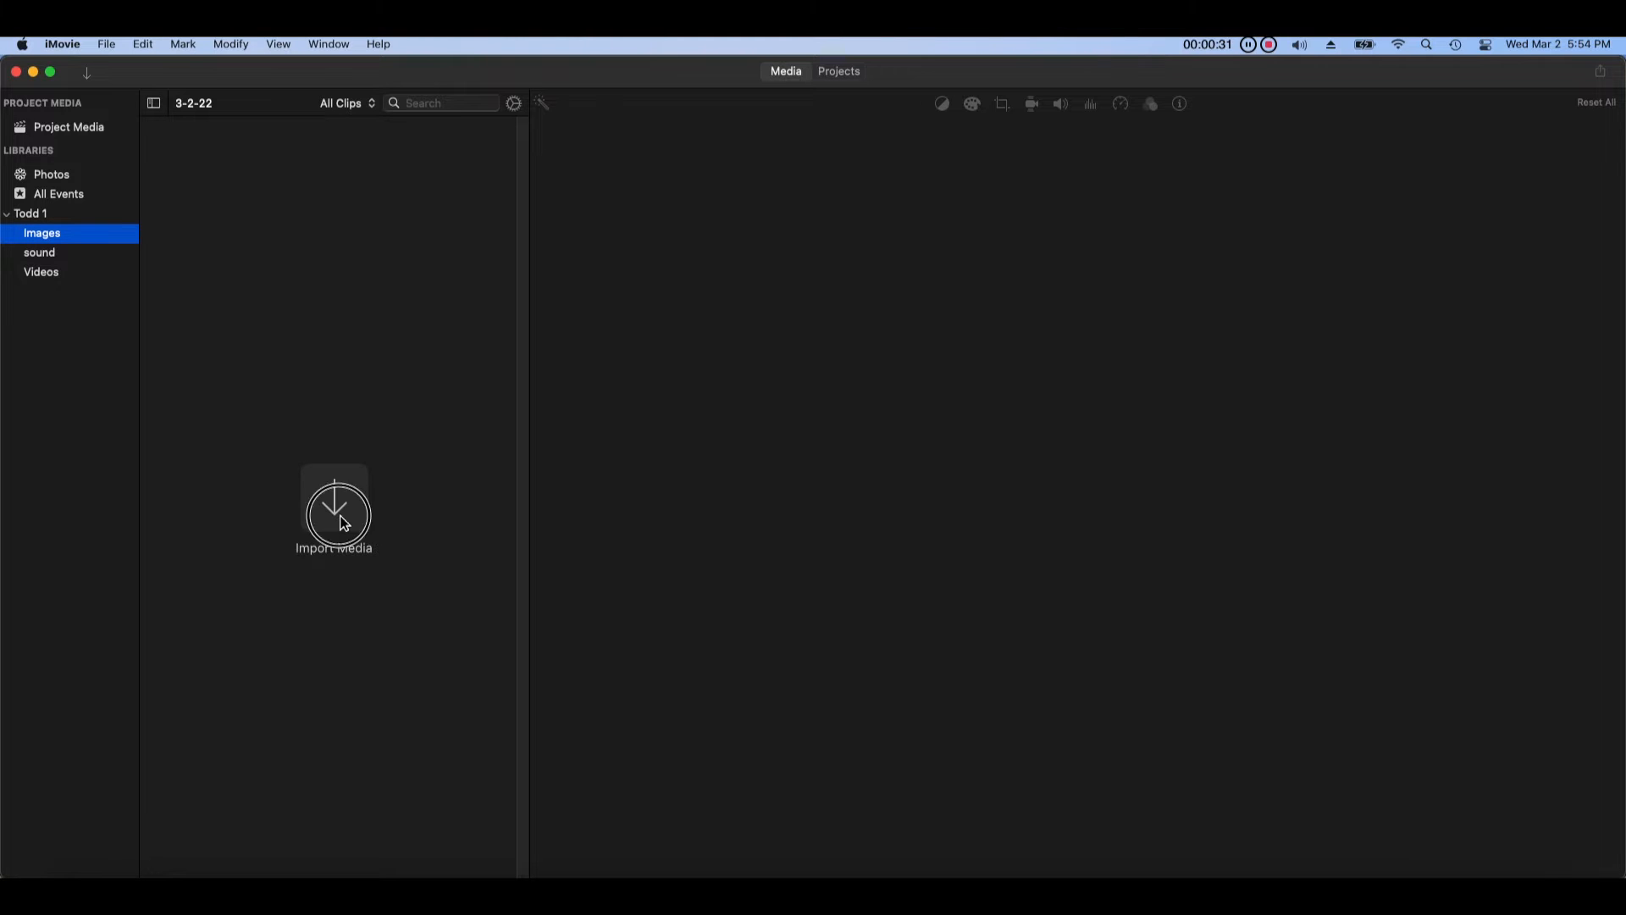
left_click(625, 469)
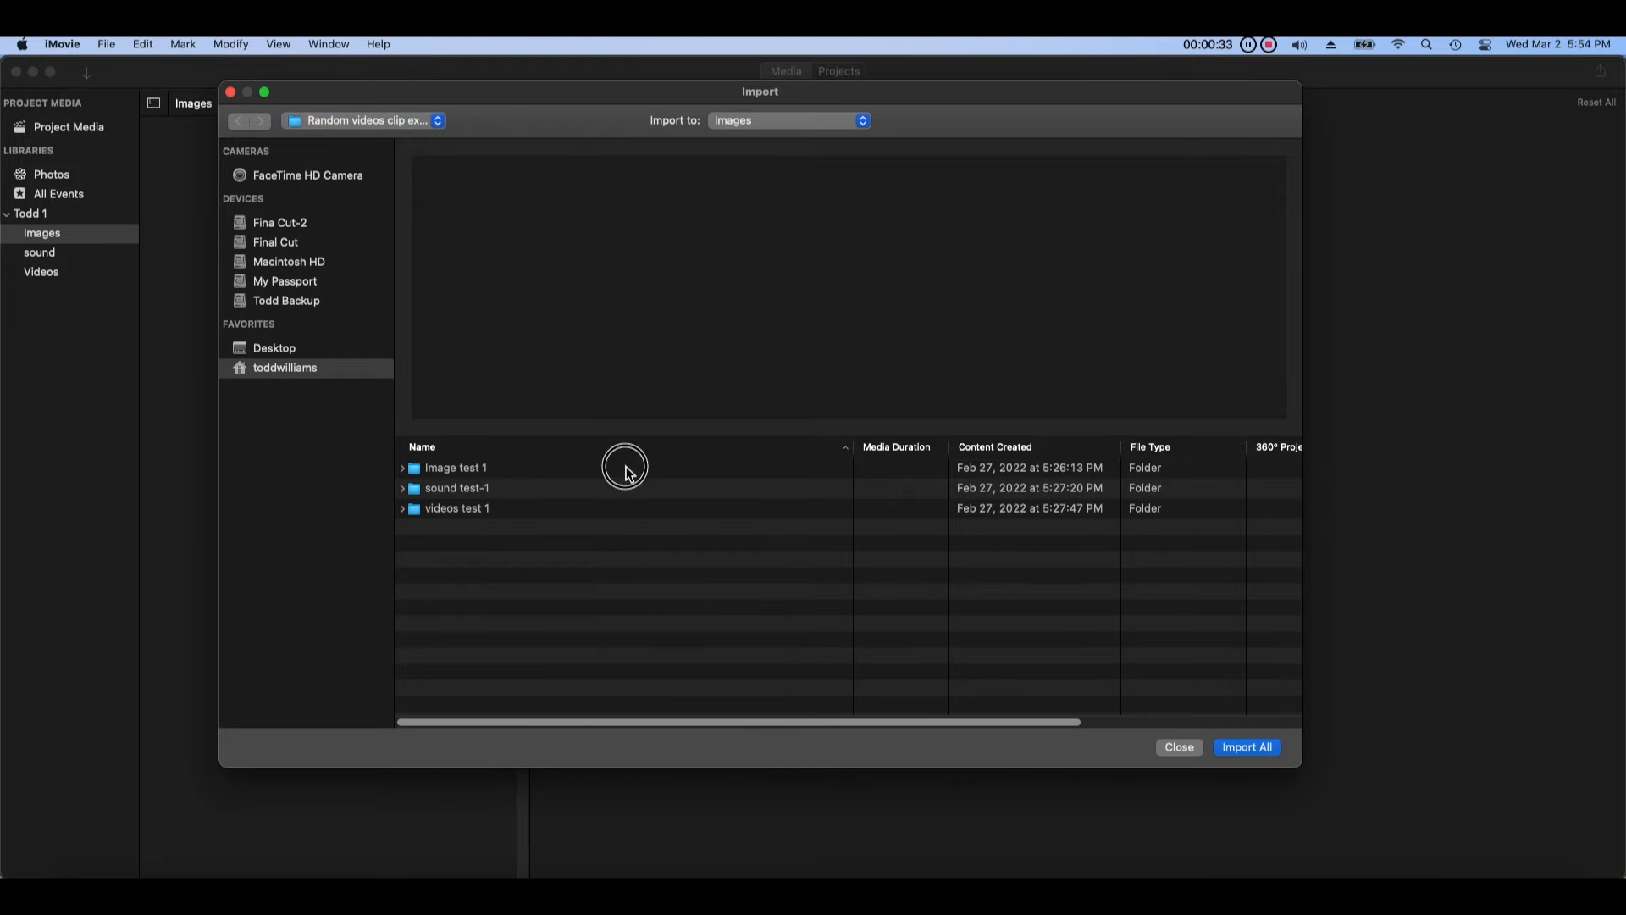
left_click(1267, 745)
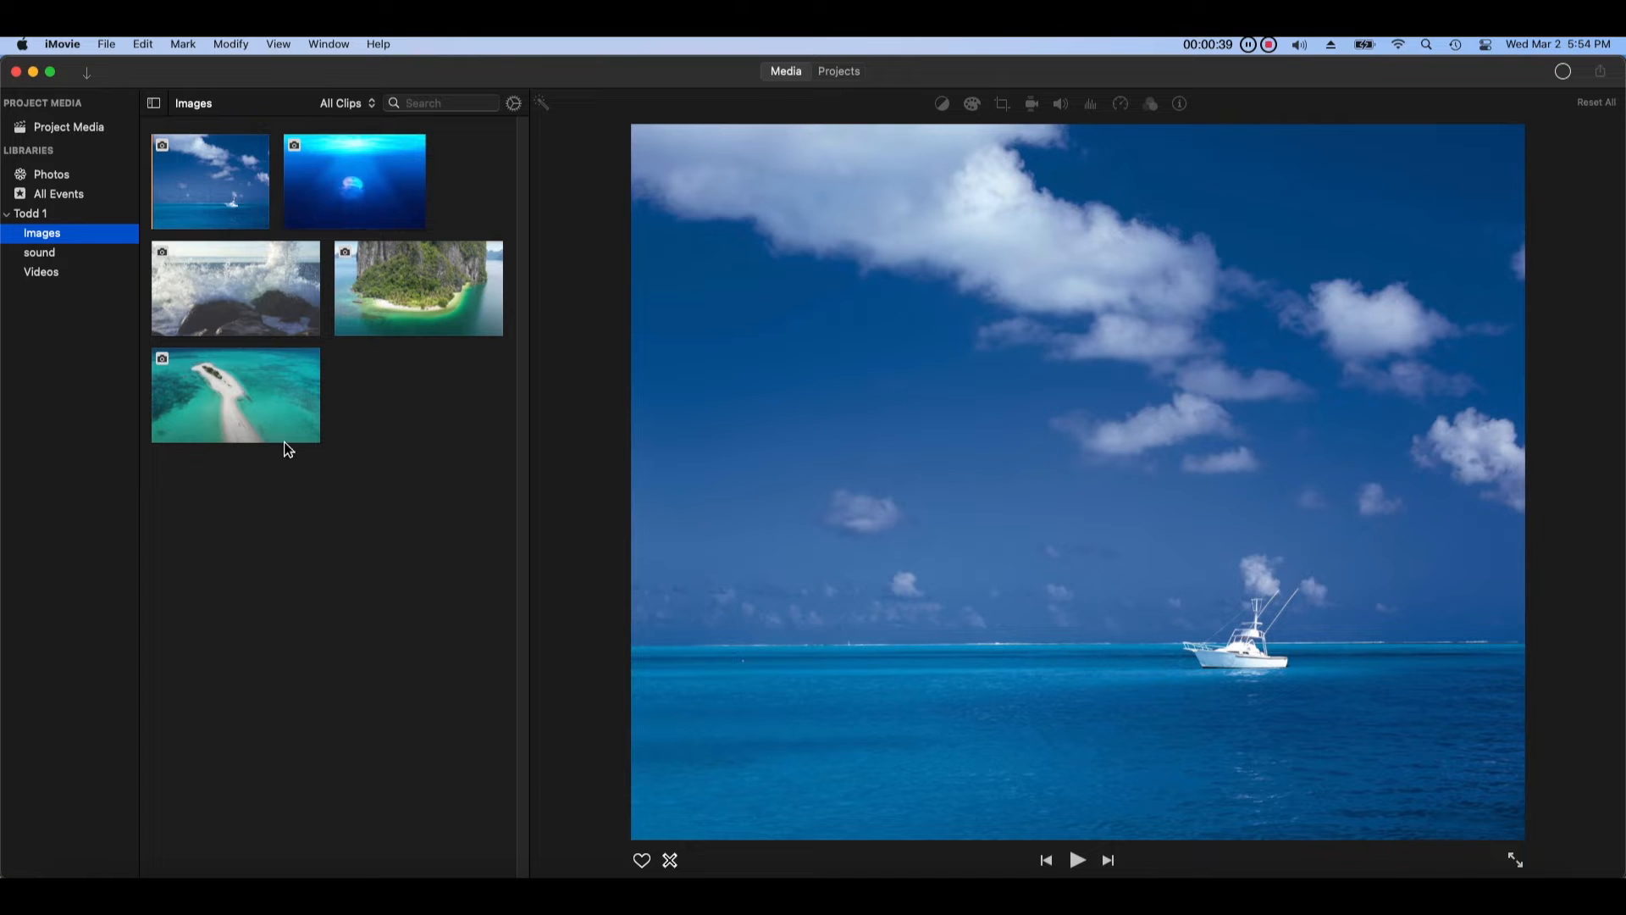
Step: Review the imported media in the sound and Videos events, previewing clips in Videos
left_click(39, 252)
left_click(42, 273)
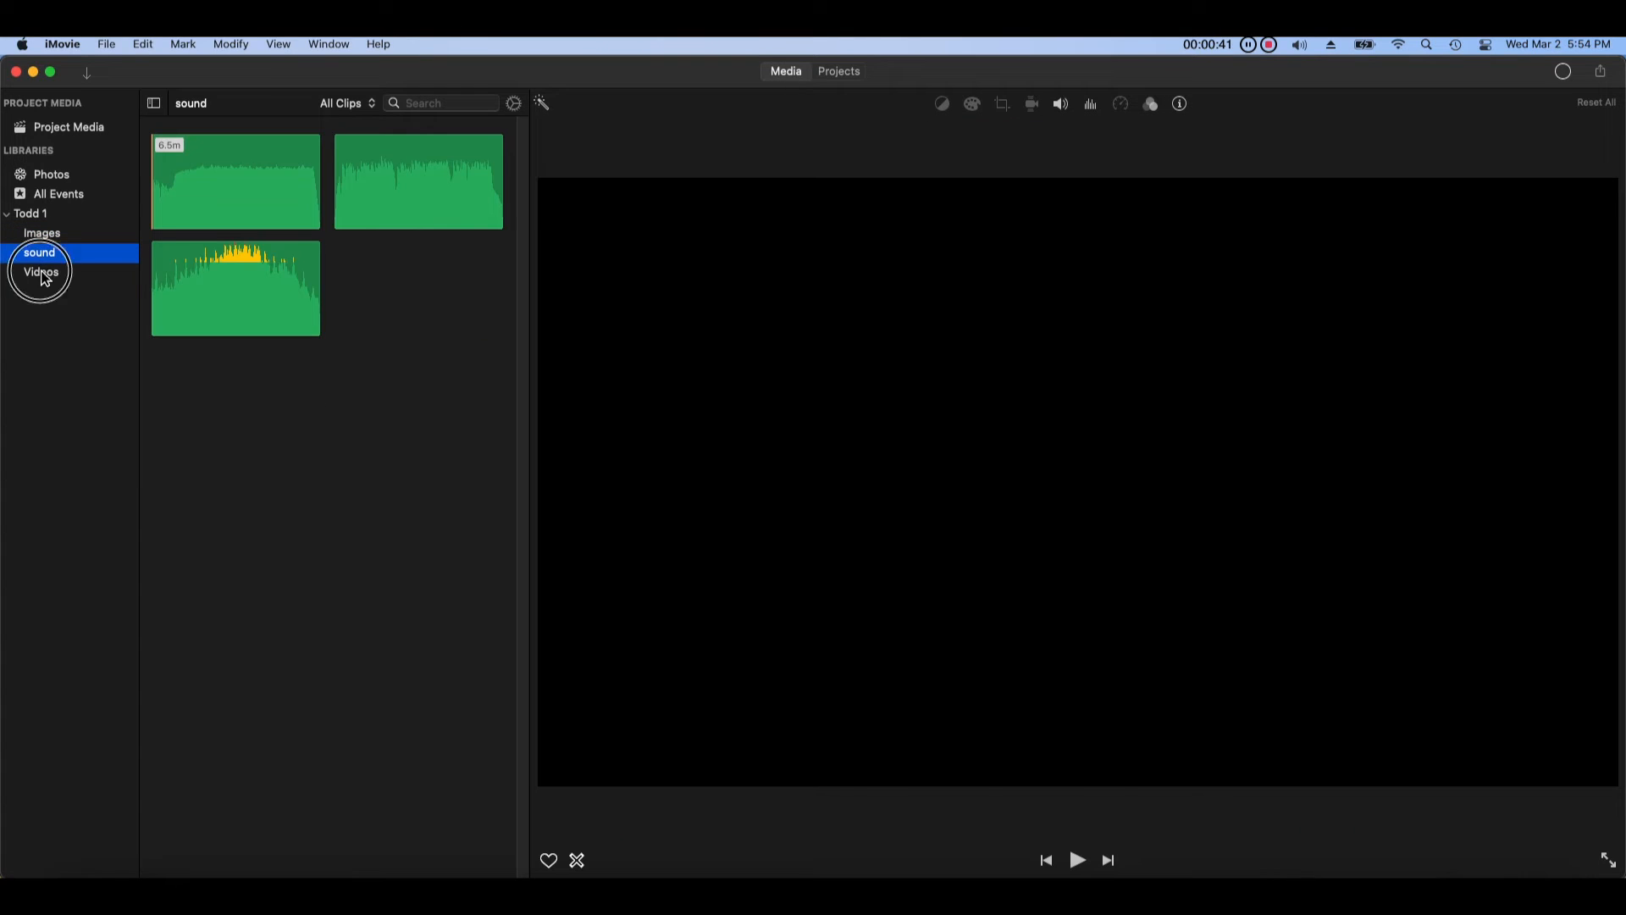
left_click(170, 277)
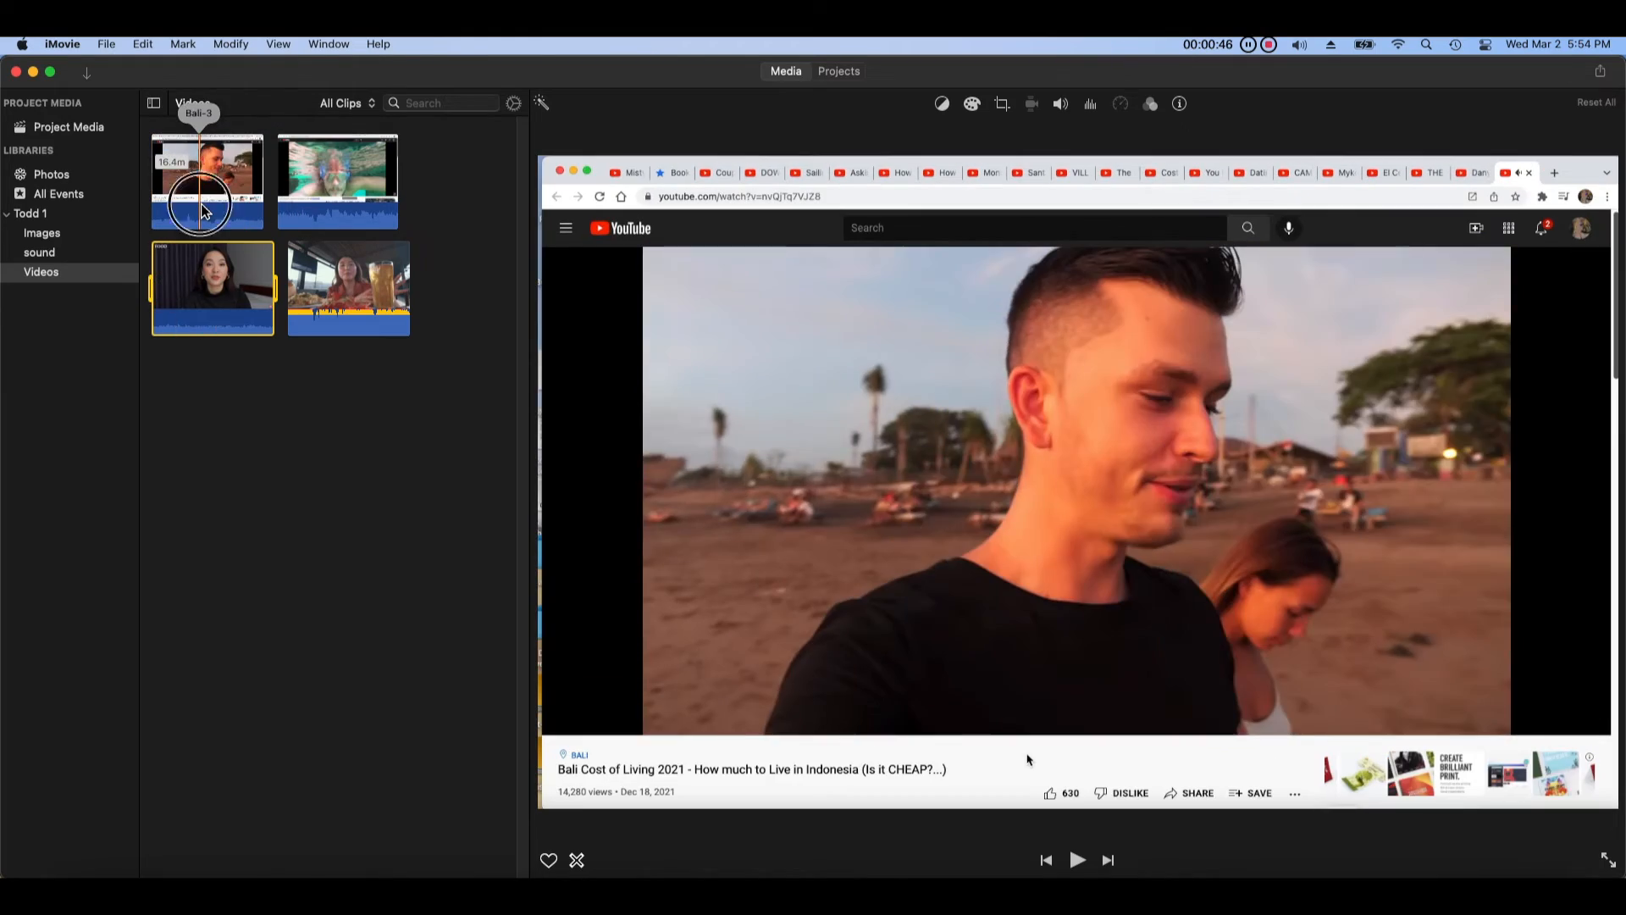
left_click(190, 210)
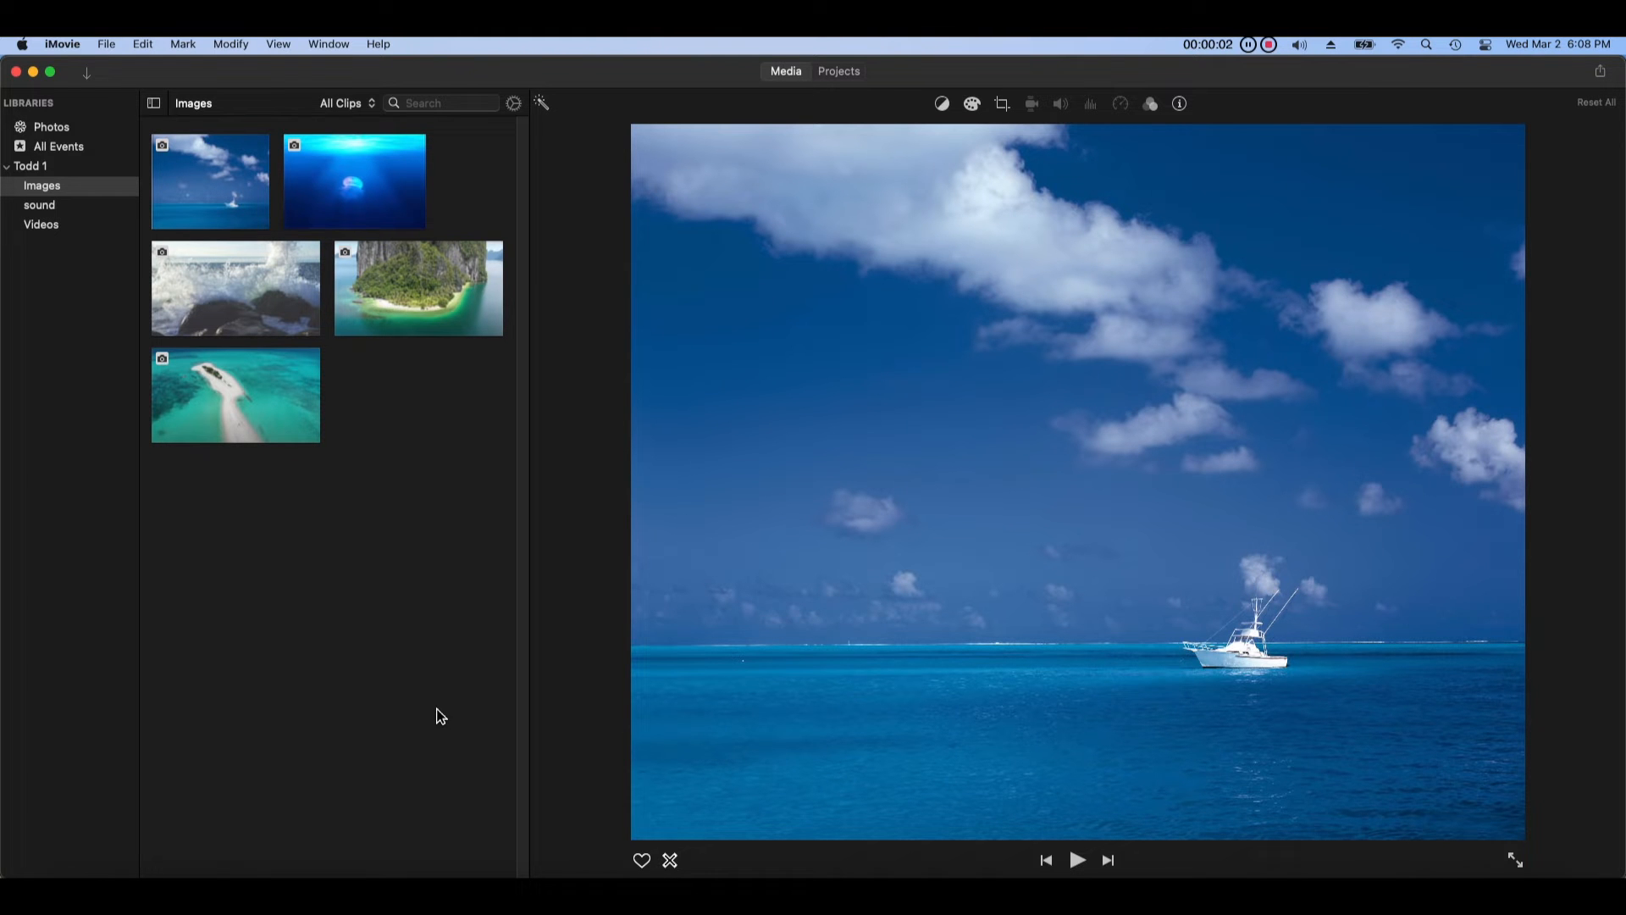
Step: Create a new movie project and save it as "Todd Test" on returning to the projects overview
left_click(852, 79)
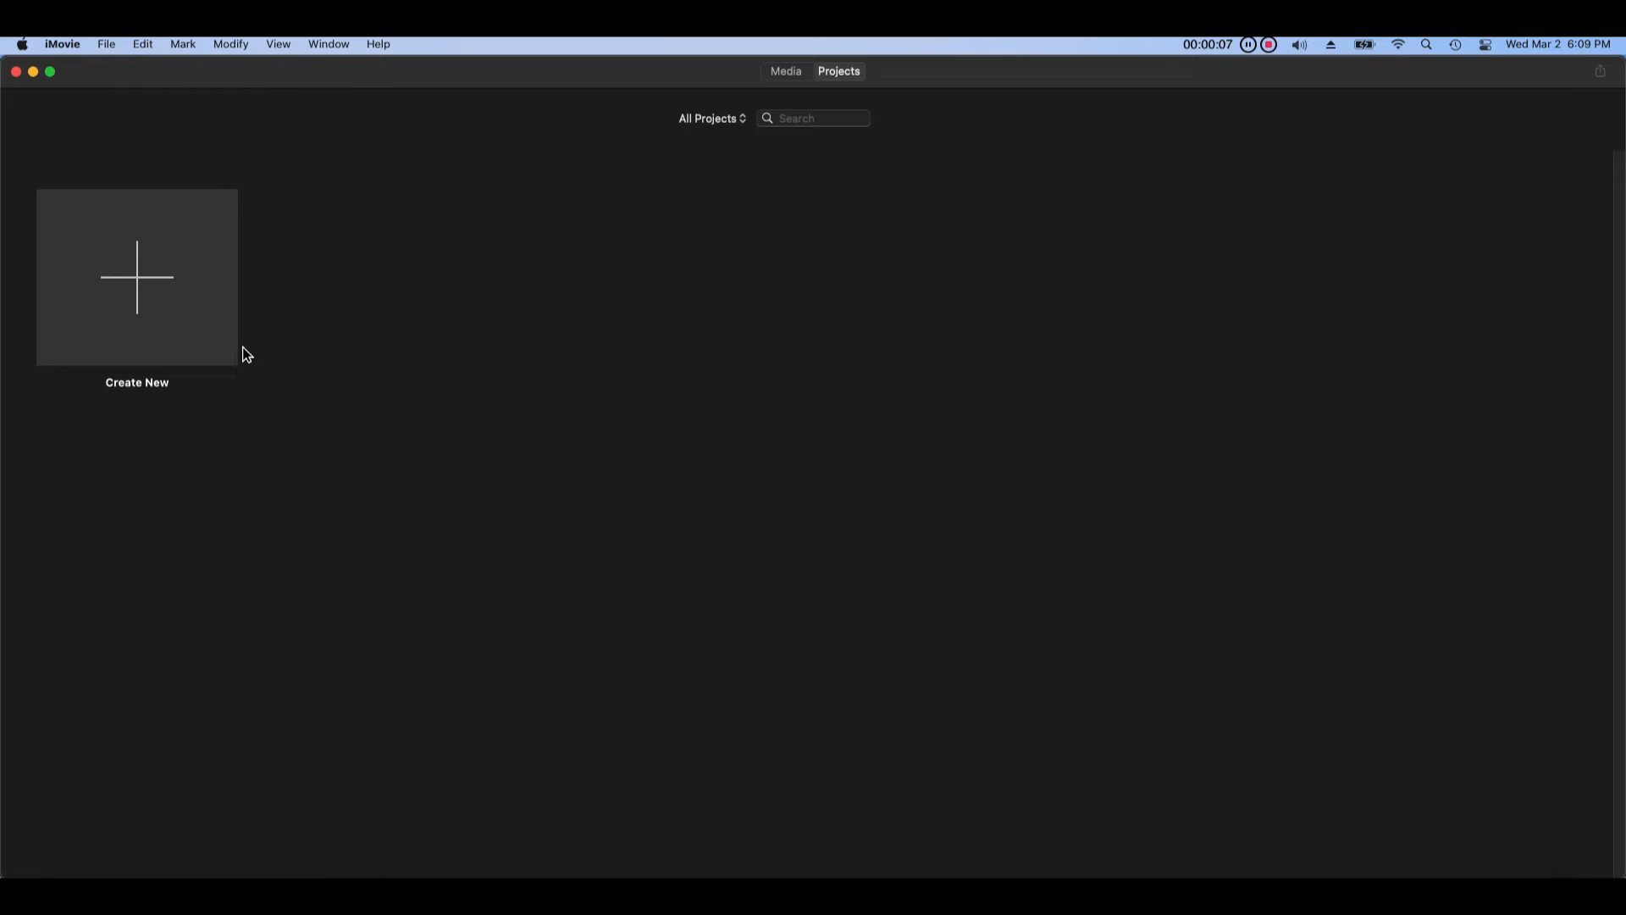
left_click(228, 347)
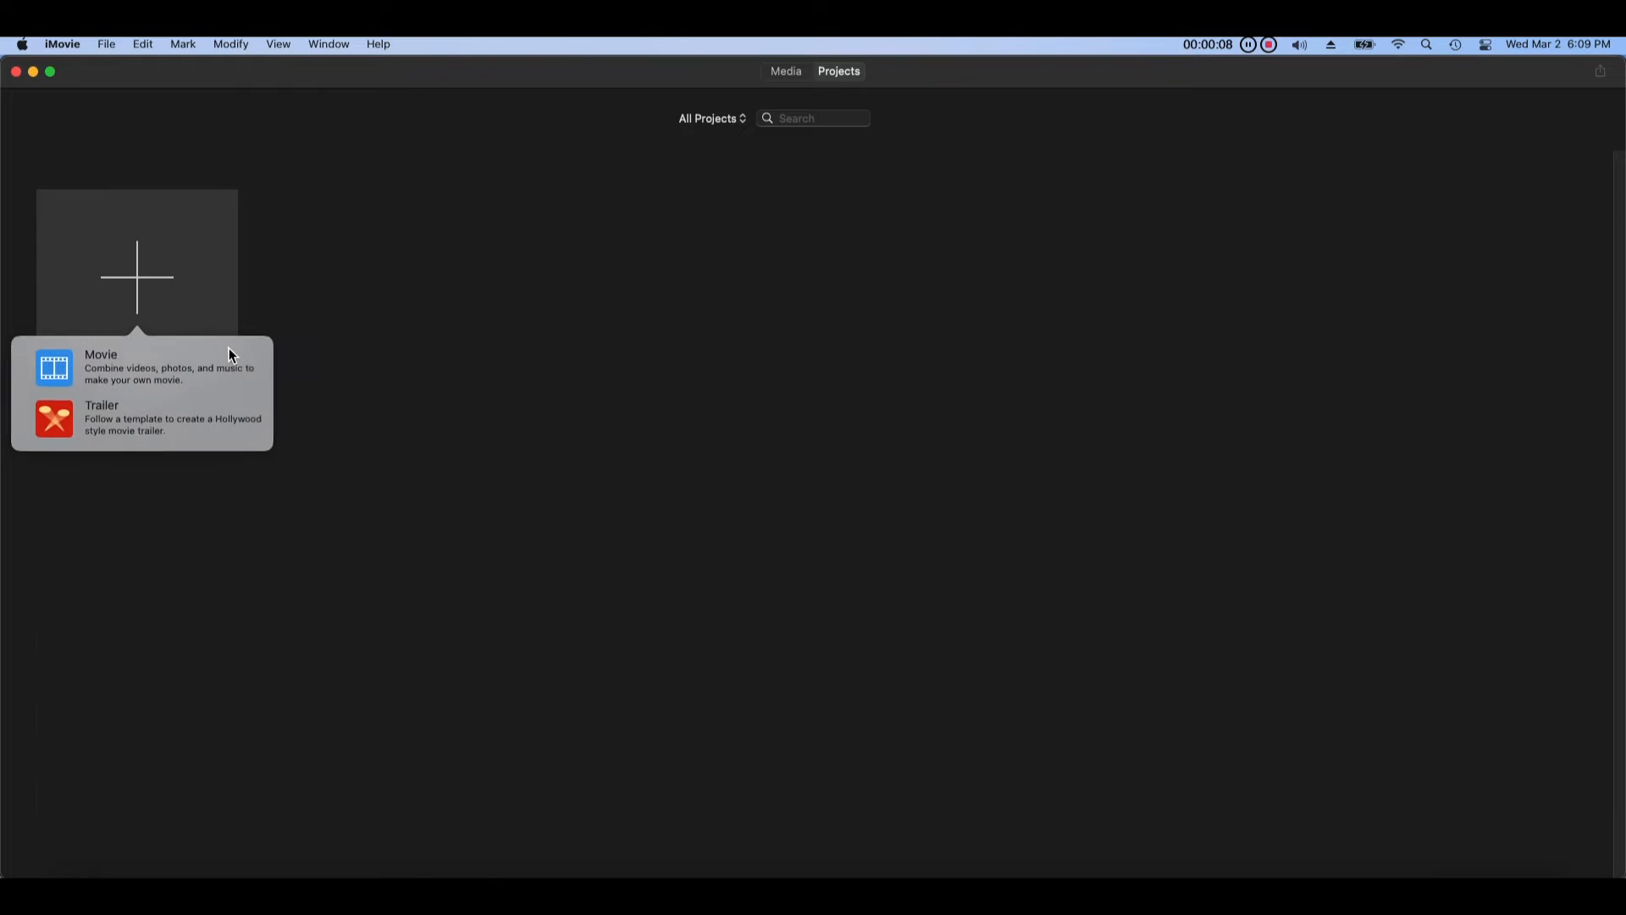
left_click(256, 383)
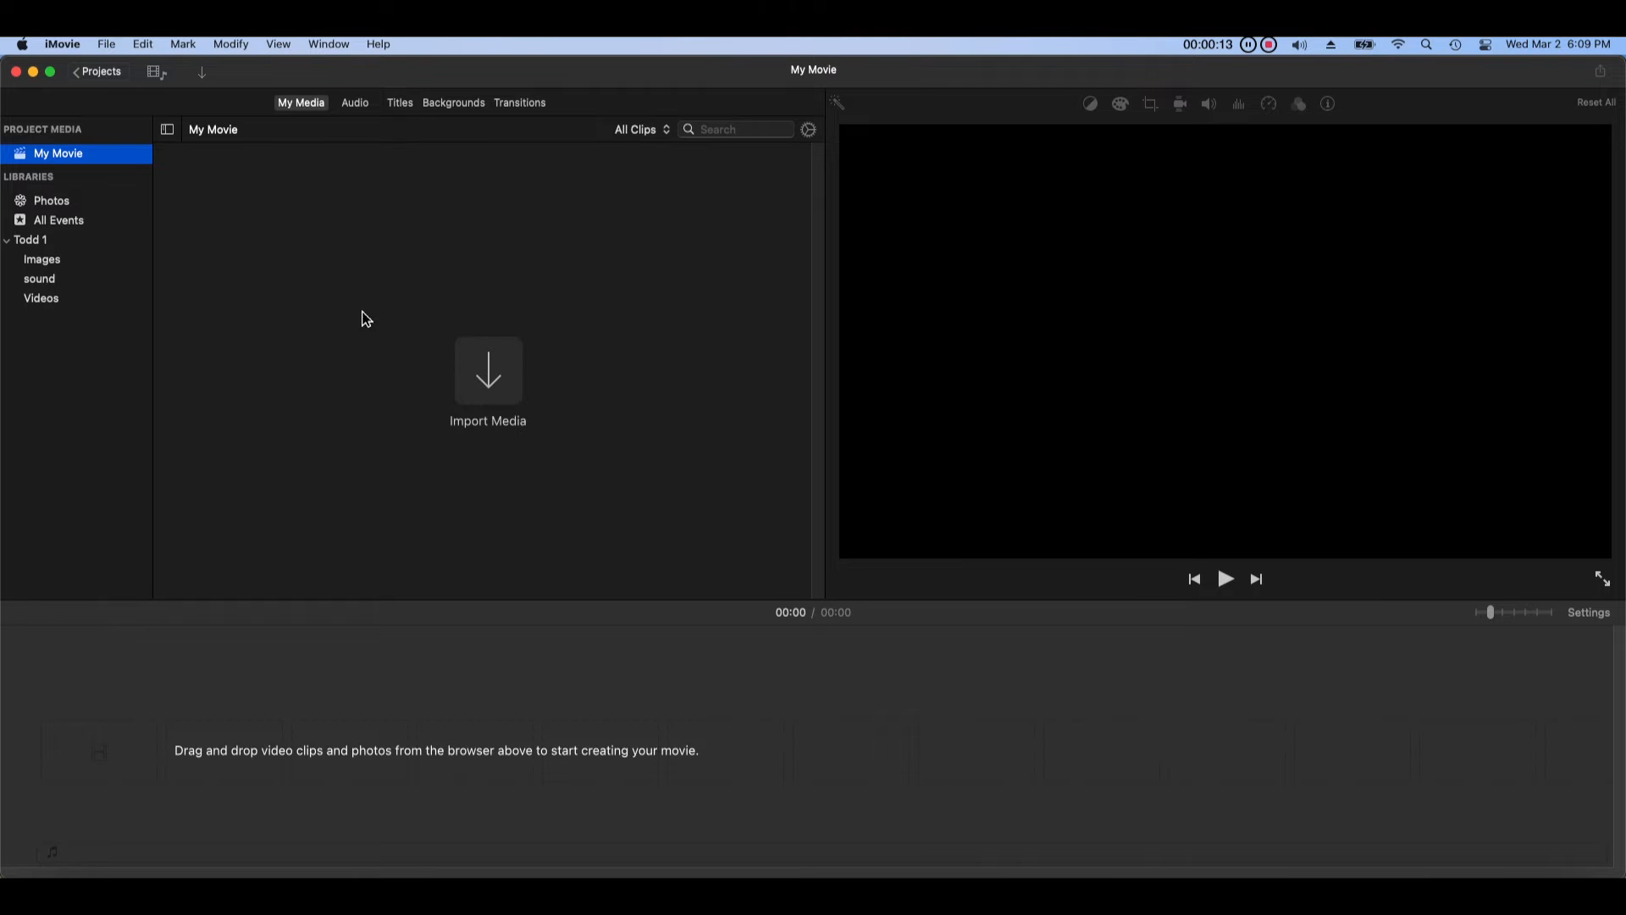
left_click(104, 75)
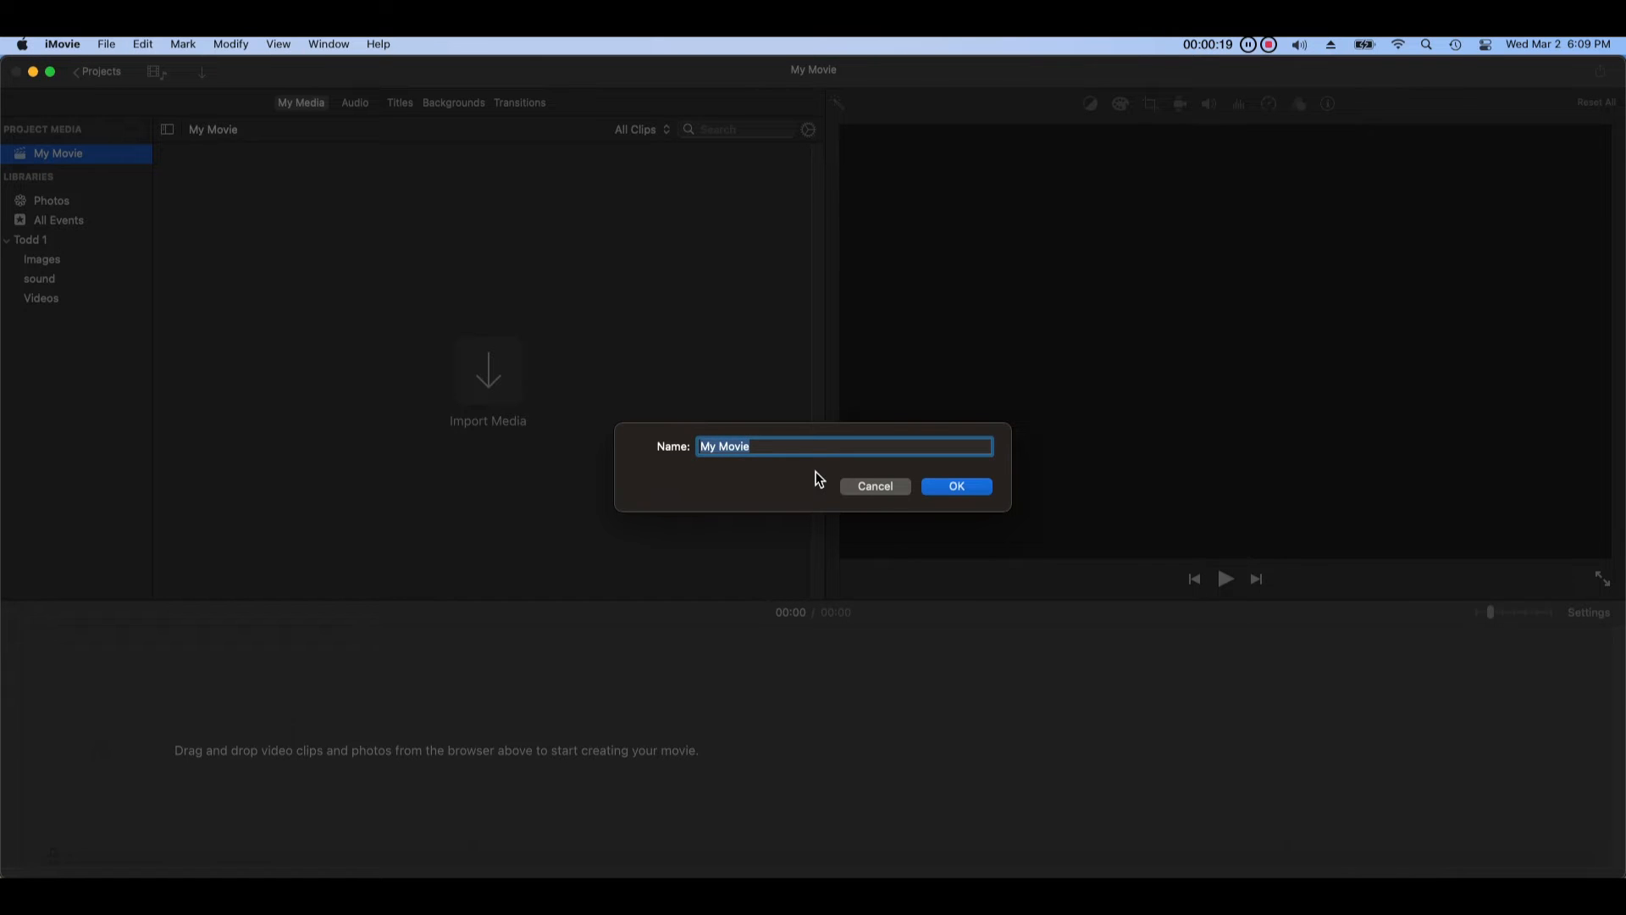
type("Todd Test")
left_click(927, 491)
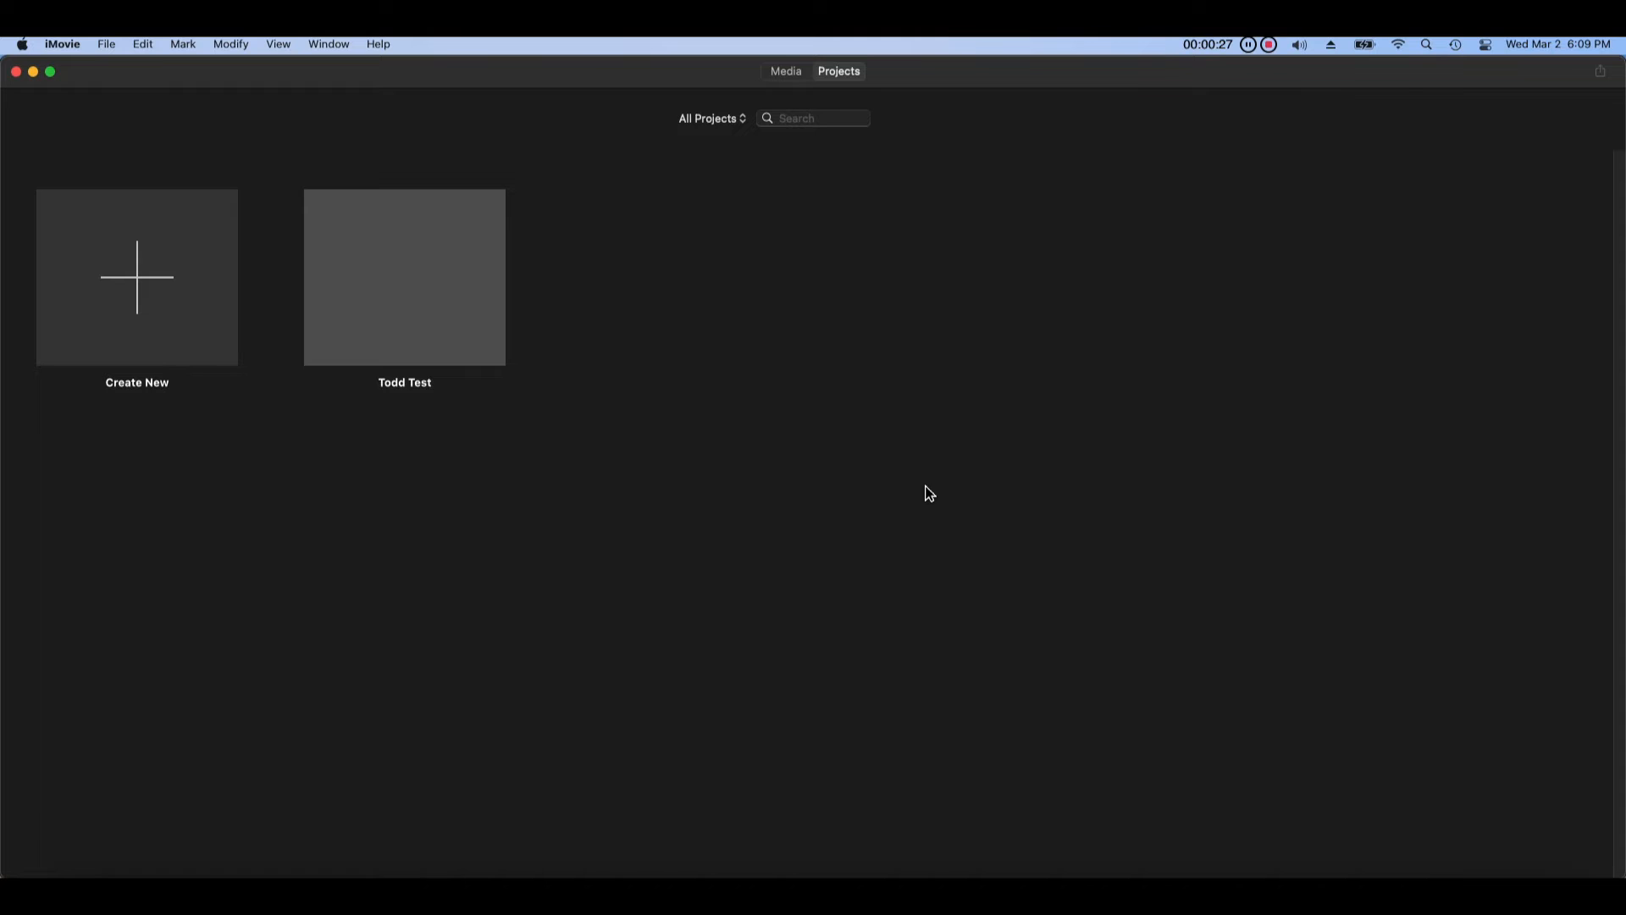
Step: Open the Todd Test project and go back to the projects overview
left_click(488, 347)
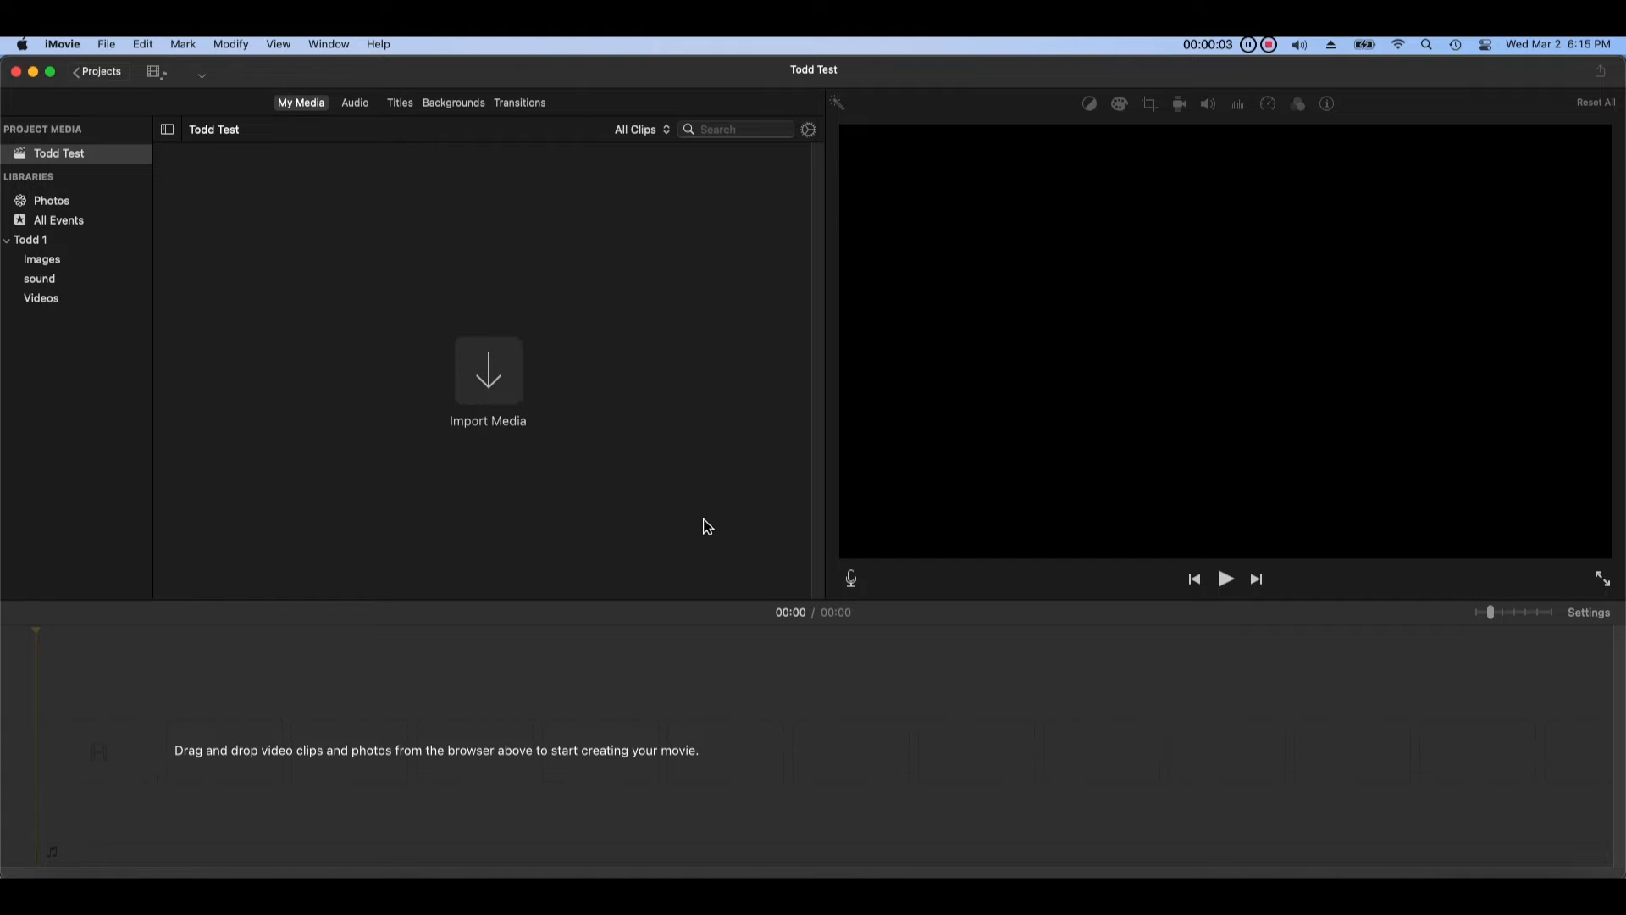
left_click(123, 80)
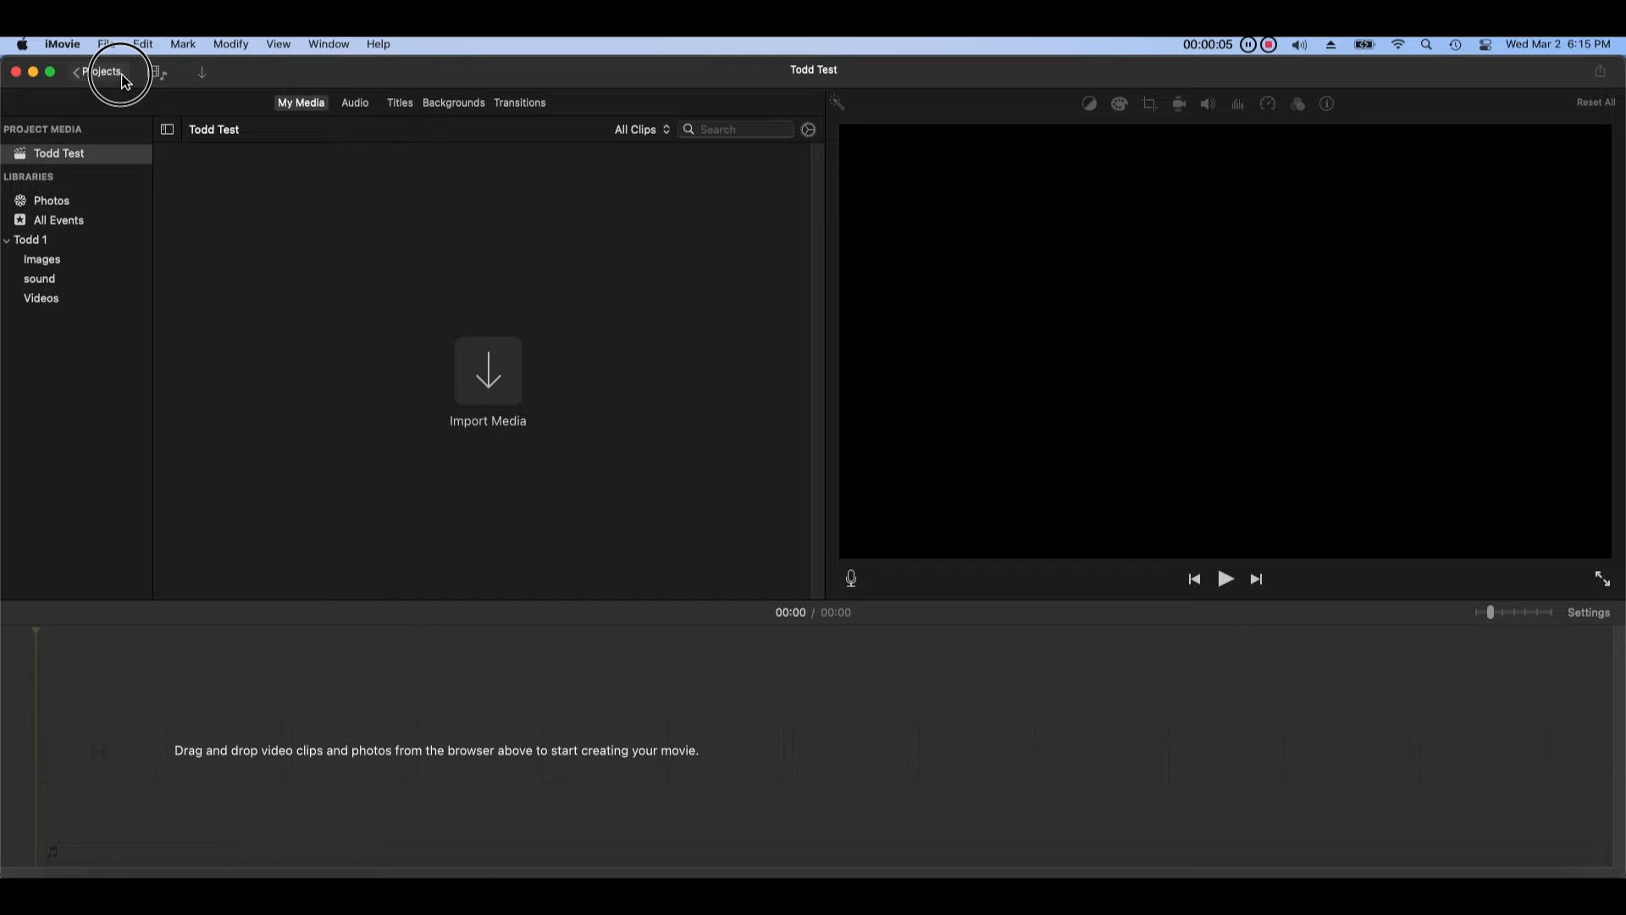
left_click(124, 80)
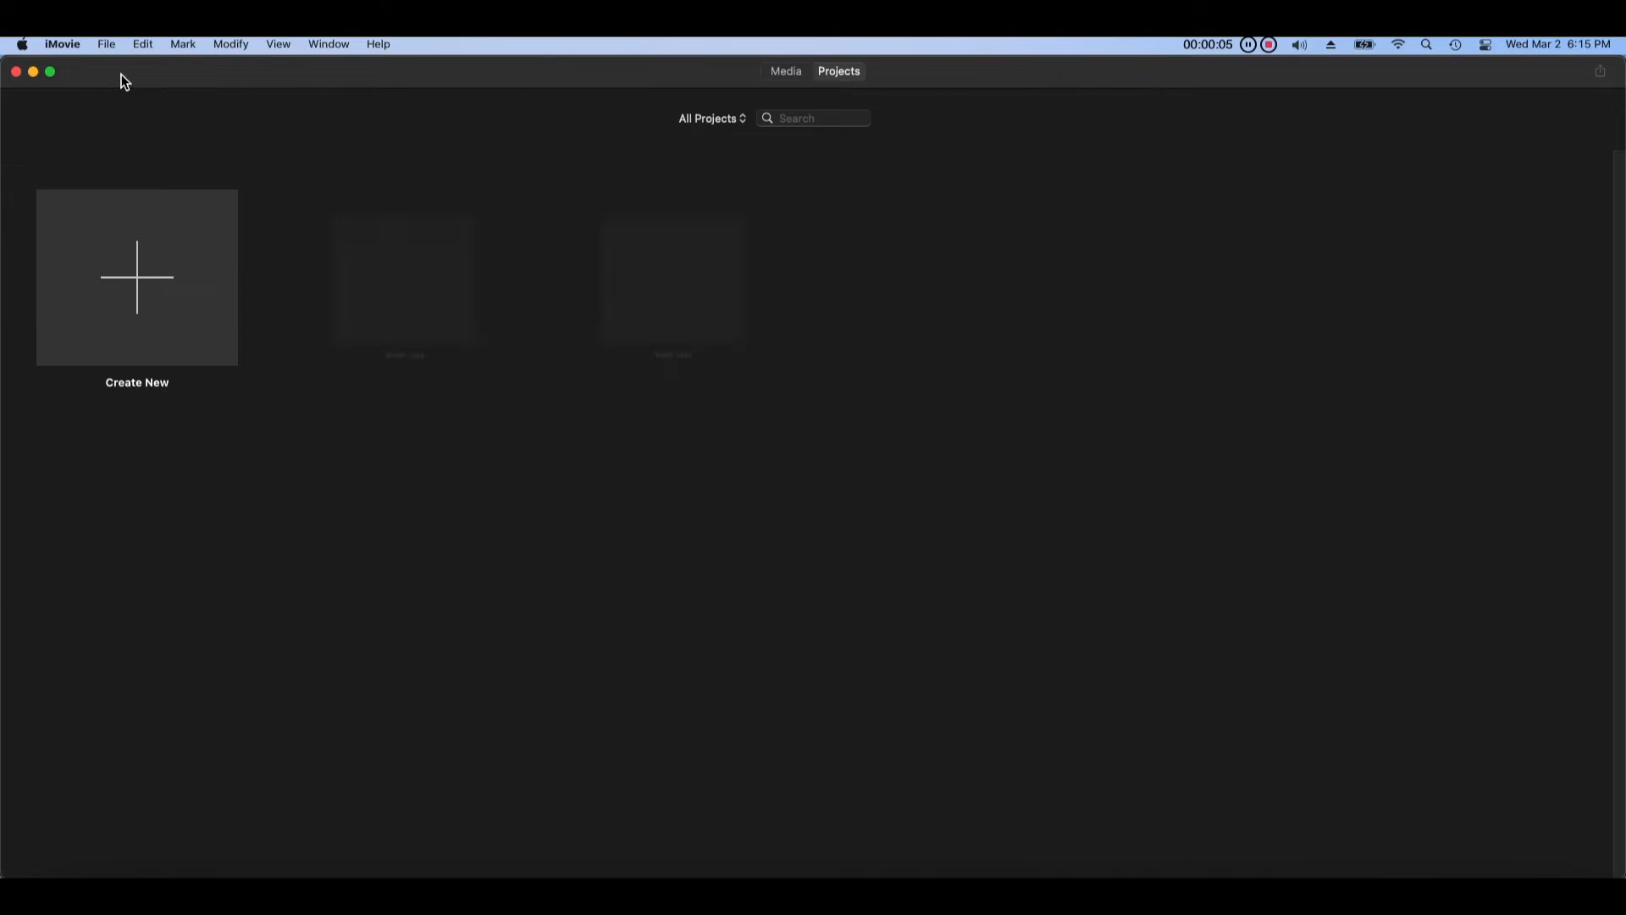
Step: Open the Burn- test project through its options, go back to the projects overview and select Todd Test
left_click(471, 337)
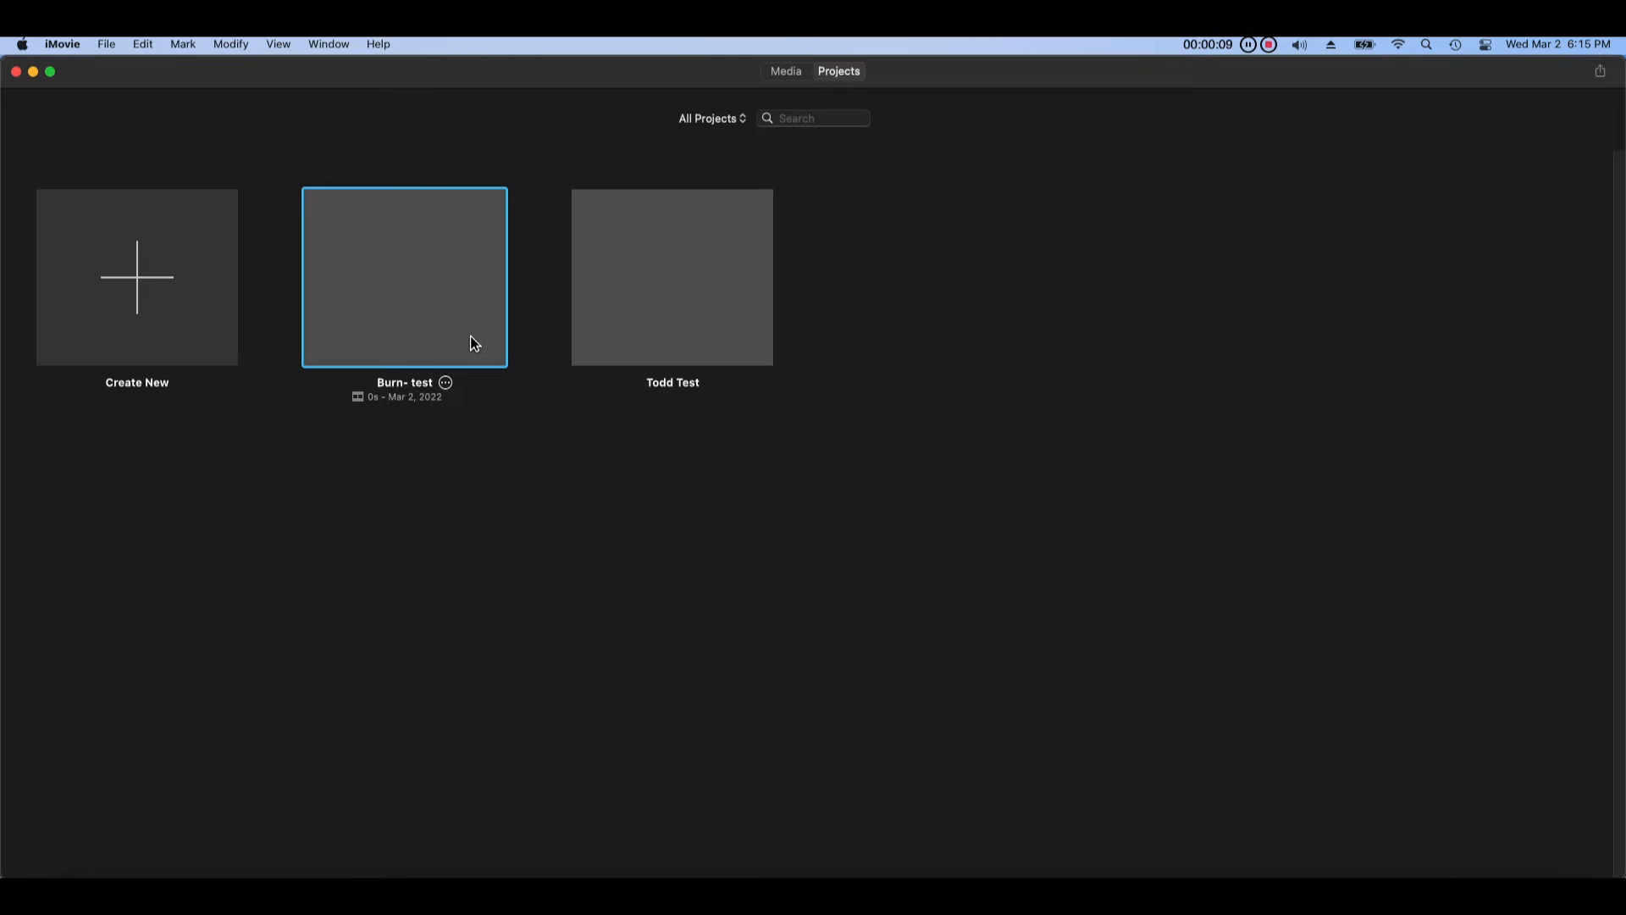
left_click(445, 382)
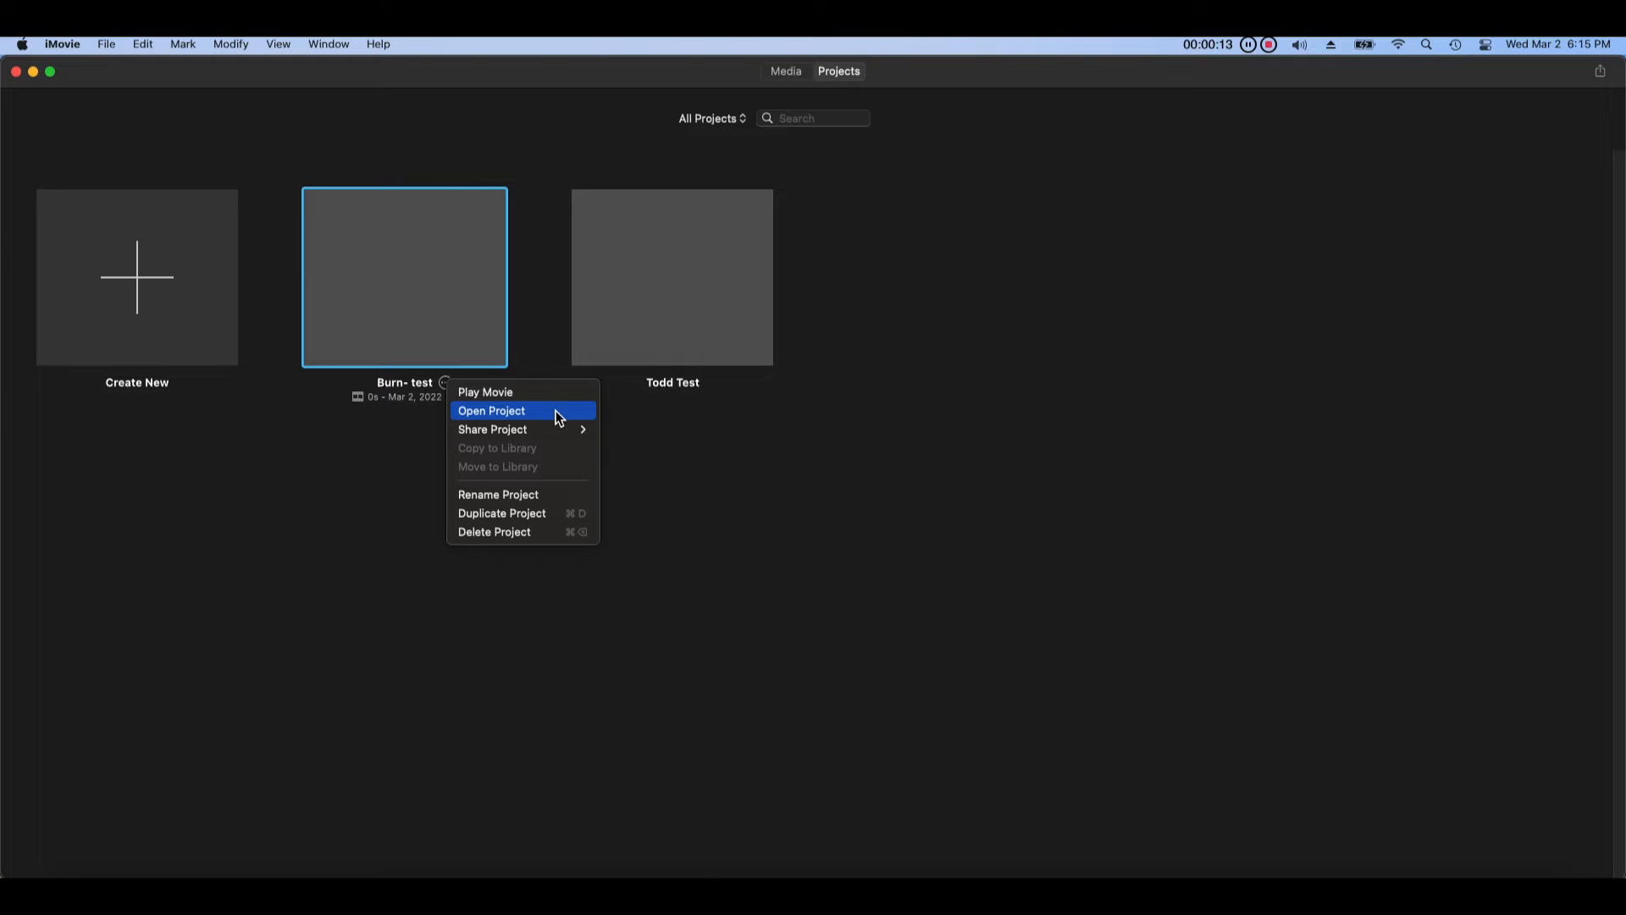
left_click(558, 415)
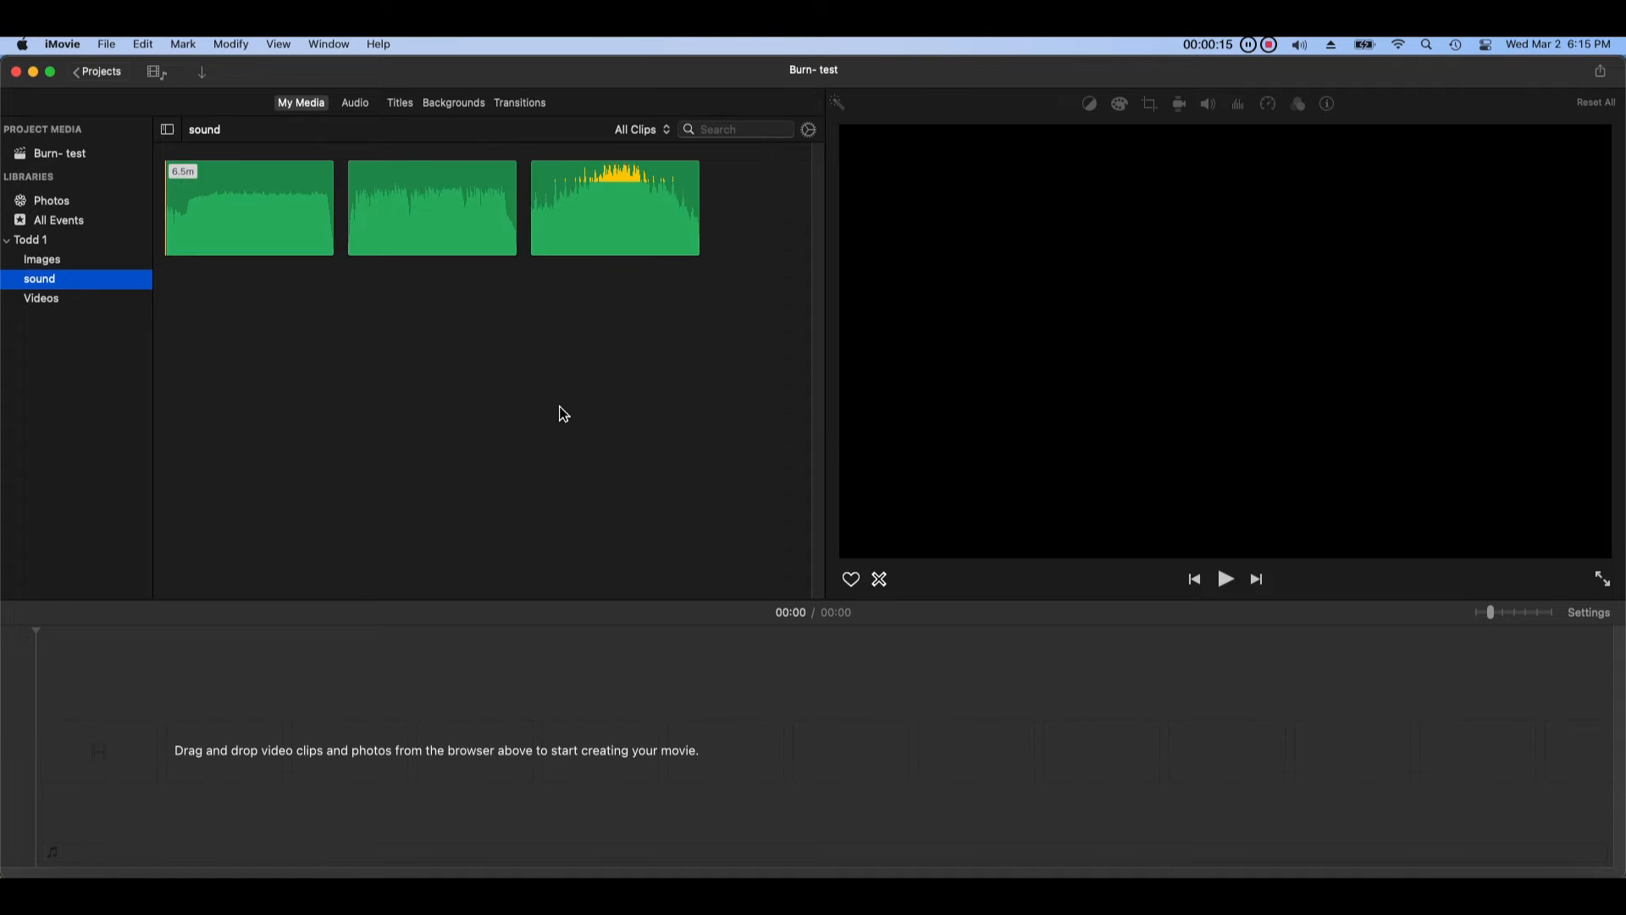
left_click(90, 72)
left_click(596, 315)
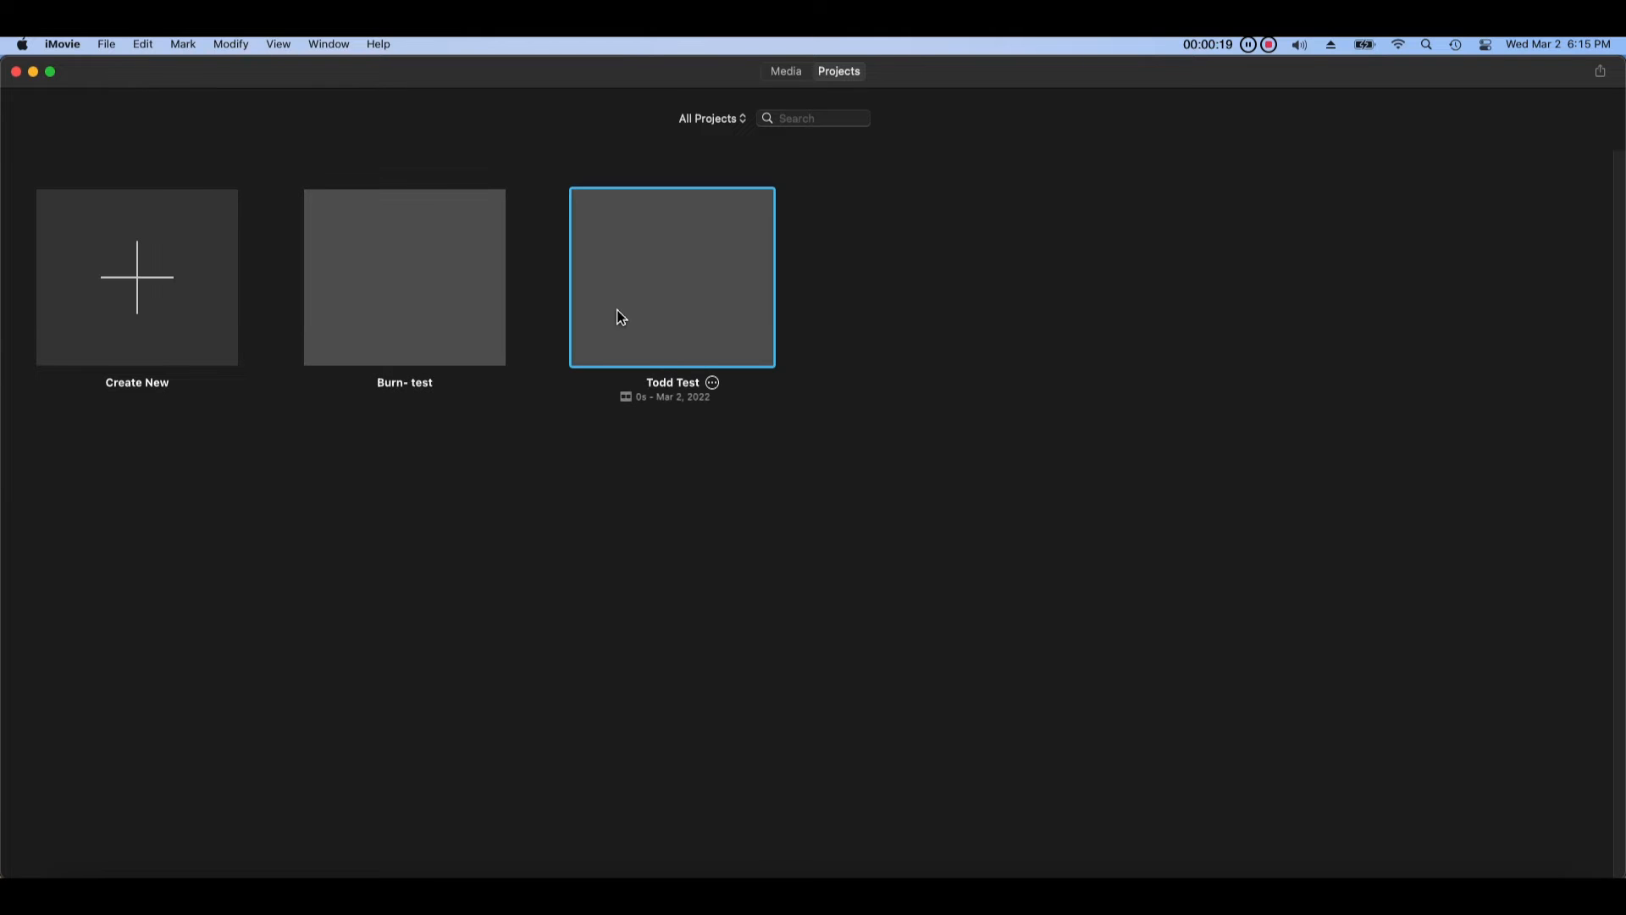
Step: Delete the Burn- test project from the projects overview and open the Todd Test project
double_click(623, 317)
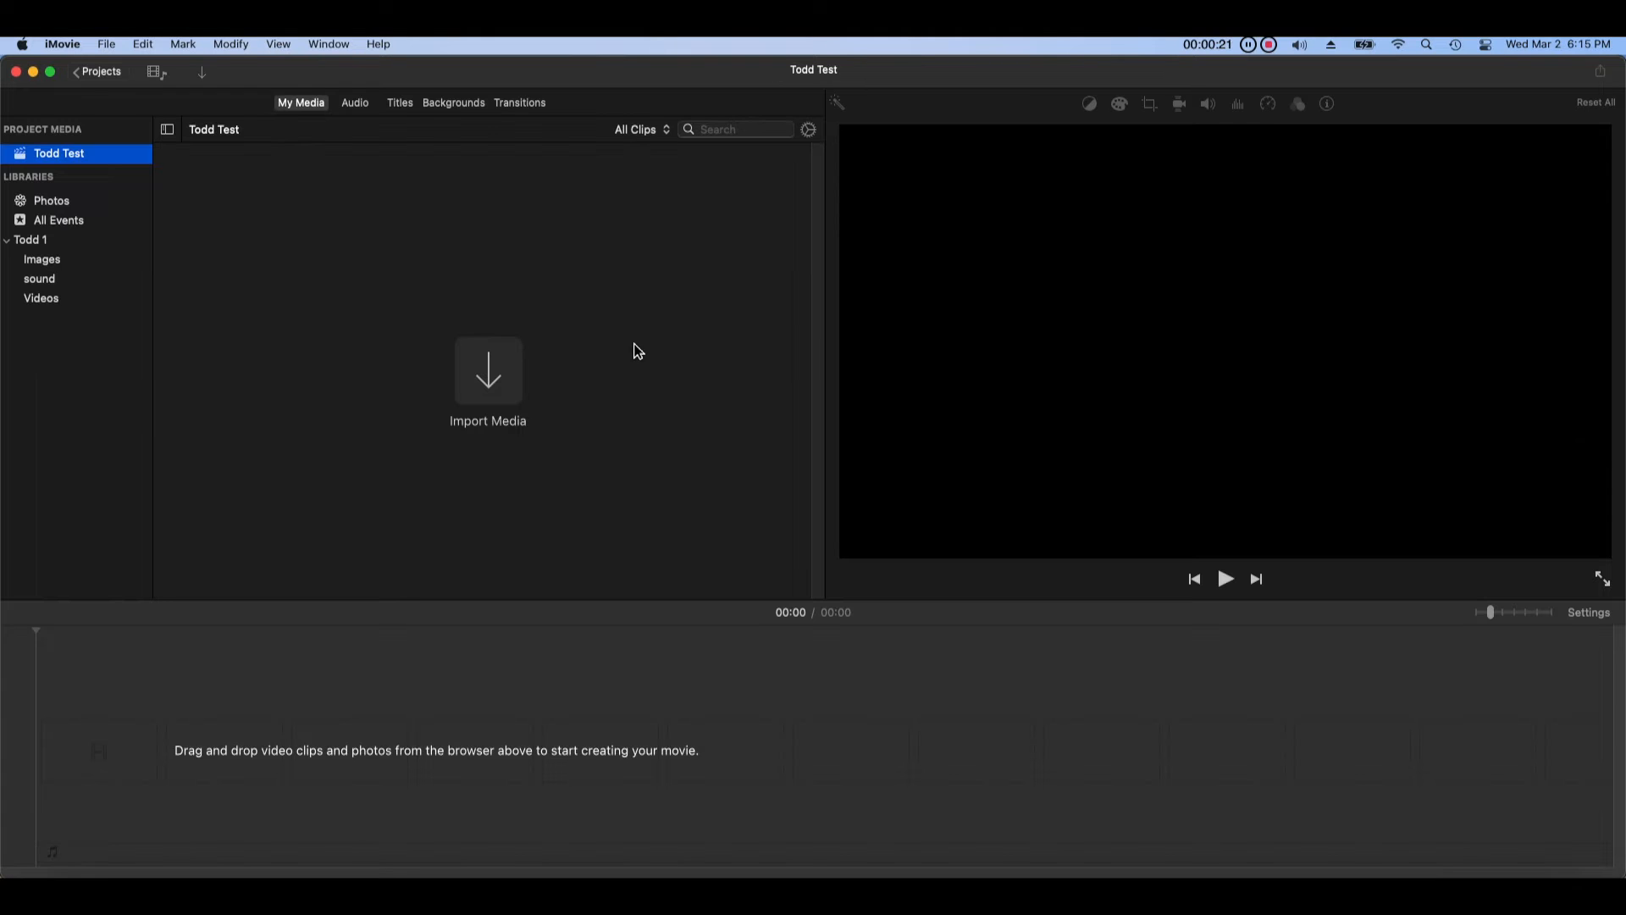
left_click(121, 74)
left_click(448, 387)
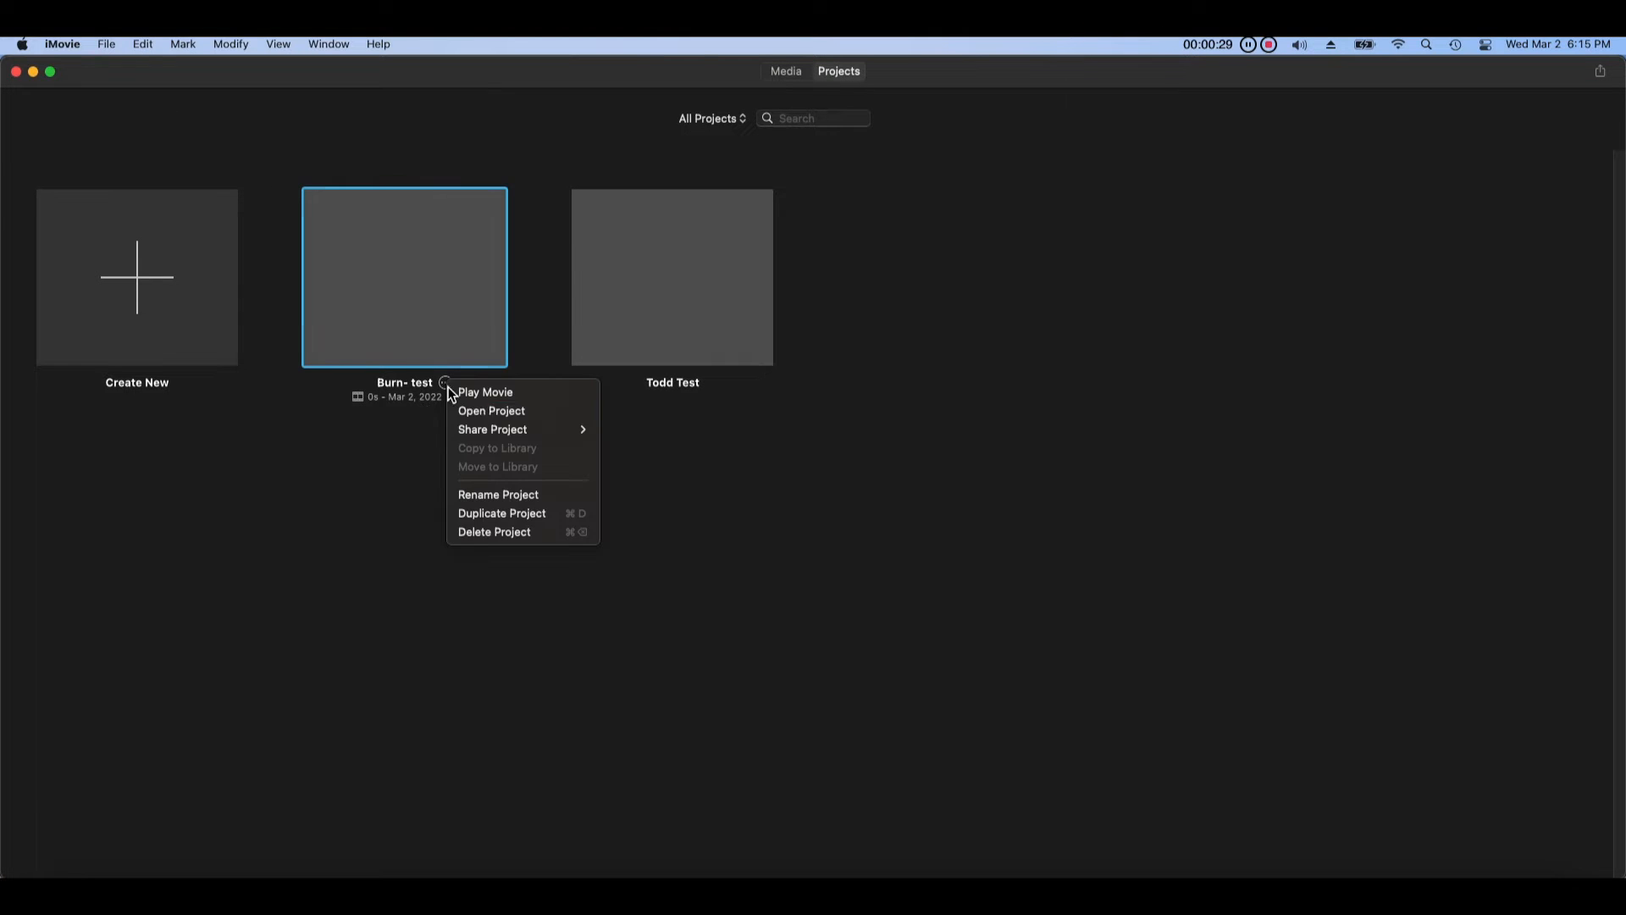
left_click(551, 532)
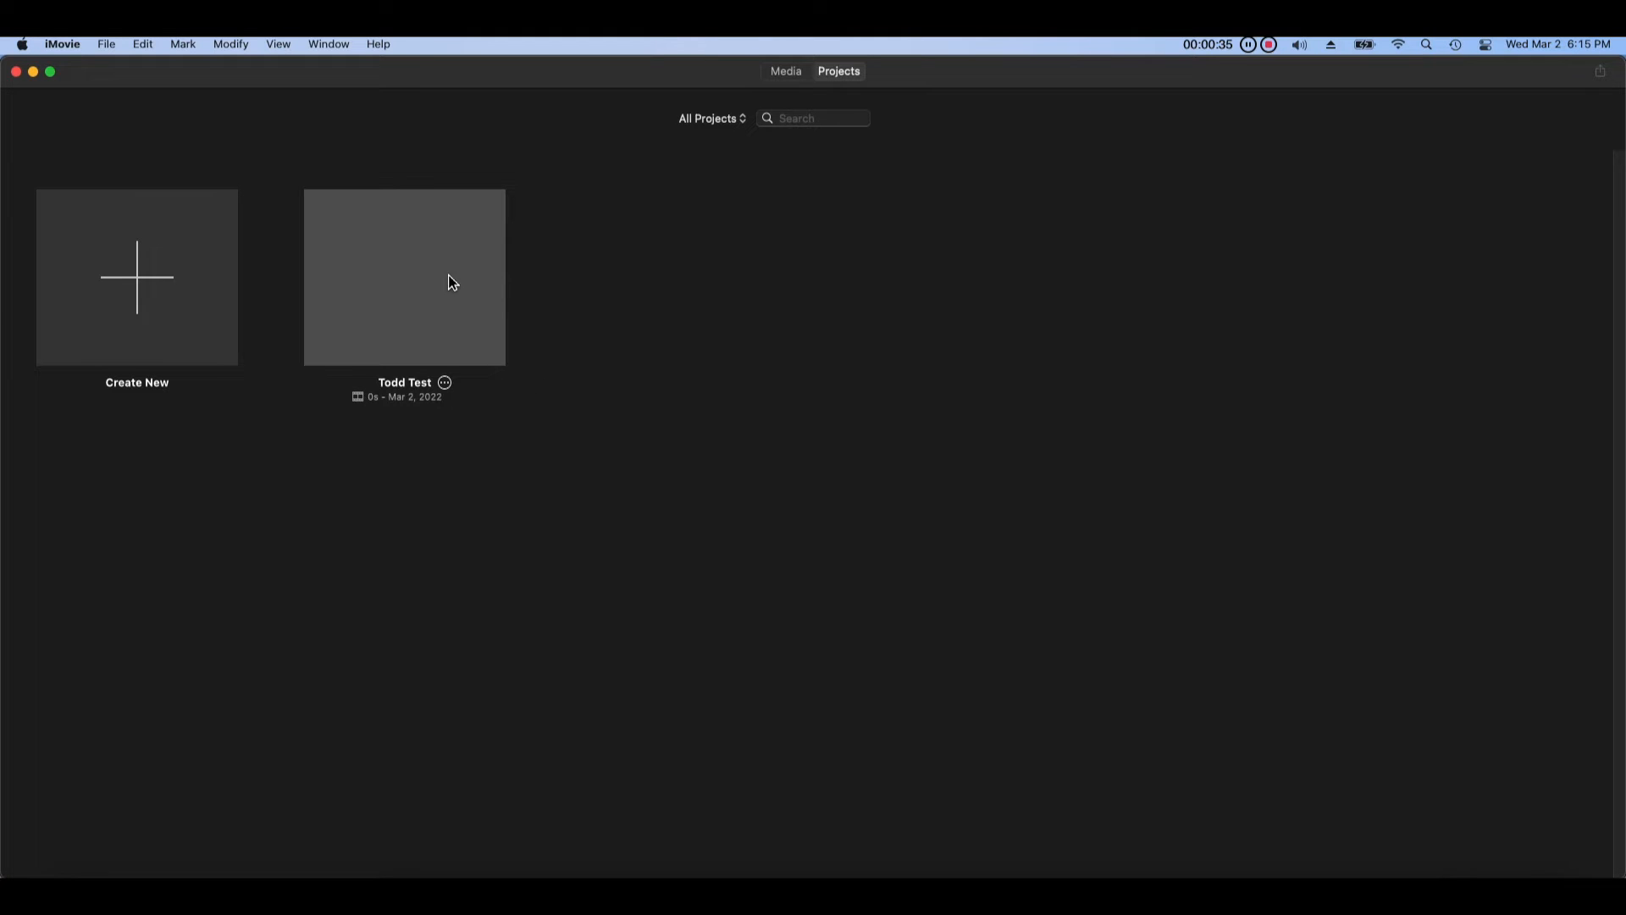
double_click(460, 247)
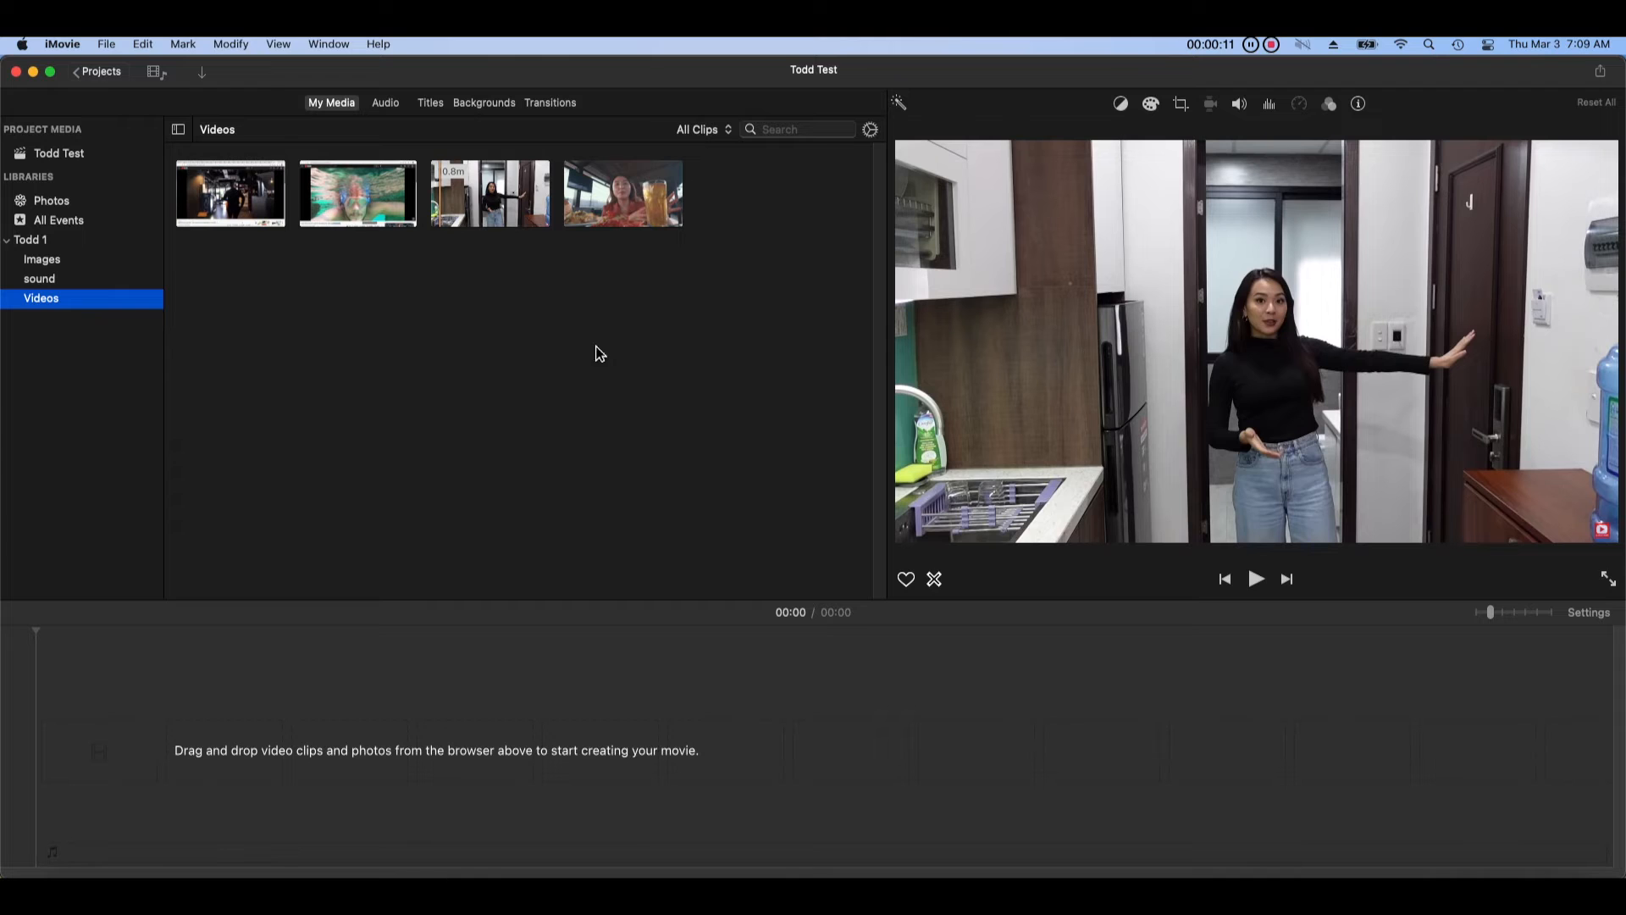
Step: Make the clip thumbnails in the Videos event slightly smaller and set the filmstrip zoom to 5m
left_click(879, 133)
left_click(879, 133)
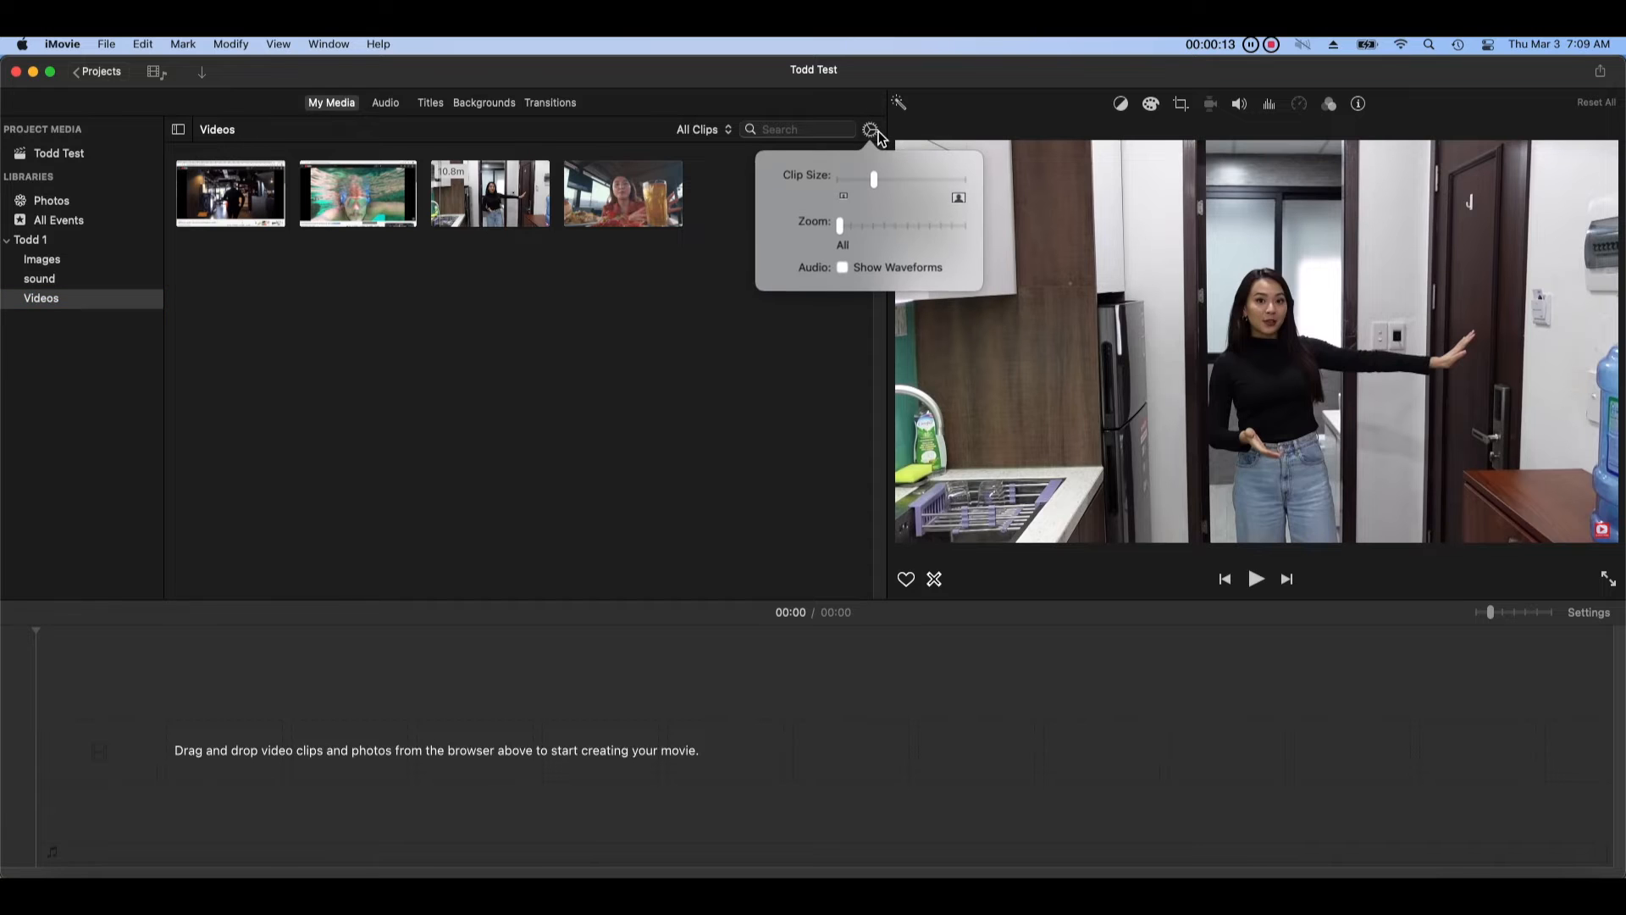
mouse_move(872, 184)
left_mouse_down()
mouse_move(918, 193)
mouse_move(847, 193)
mouse_move(868, 193)
left_mouse_up()
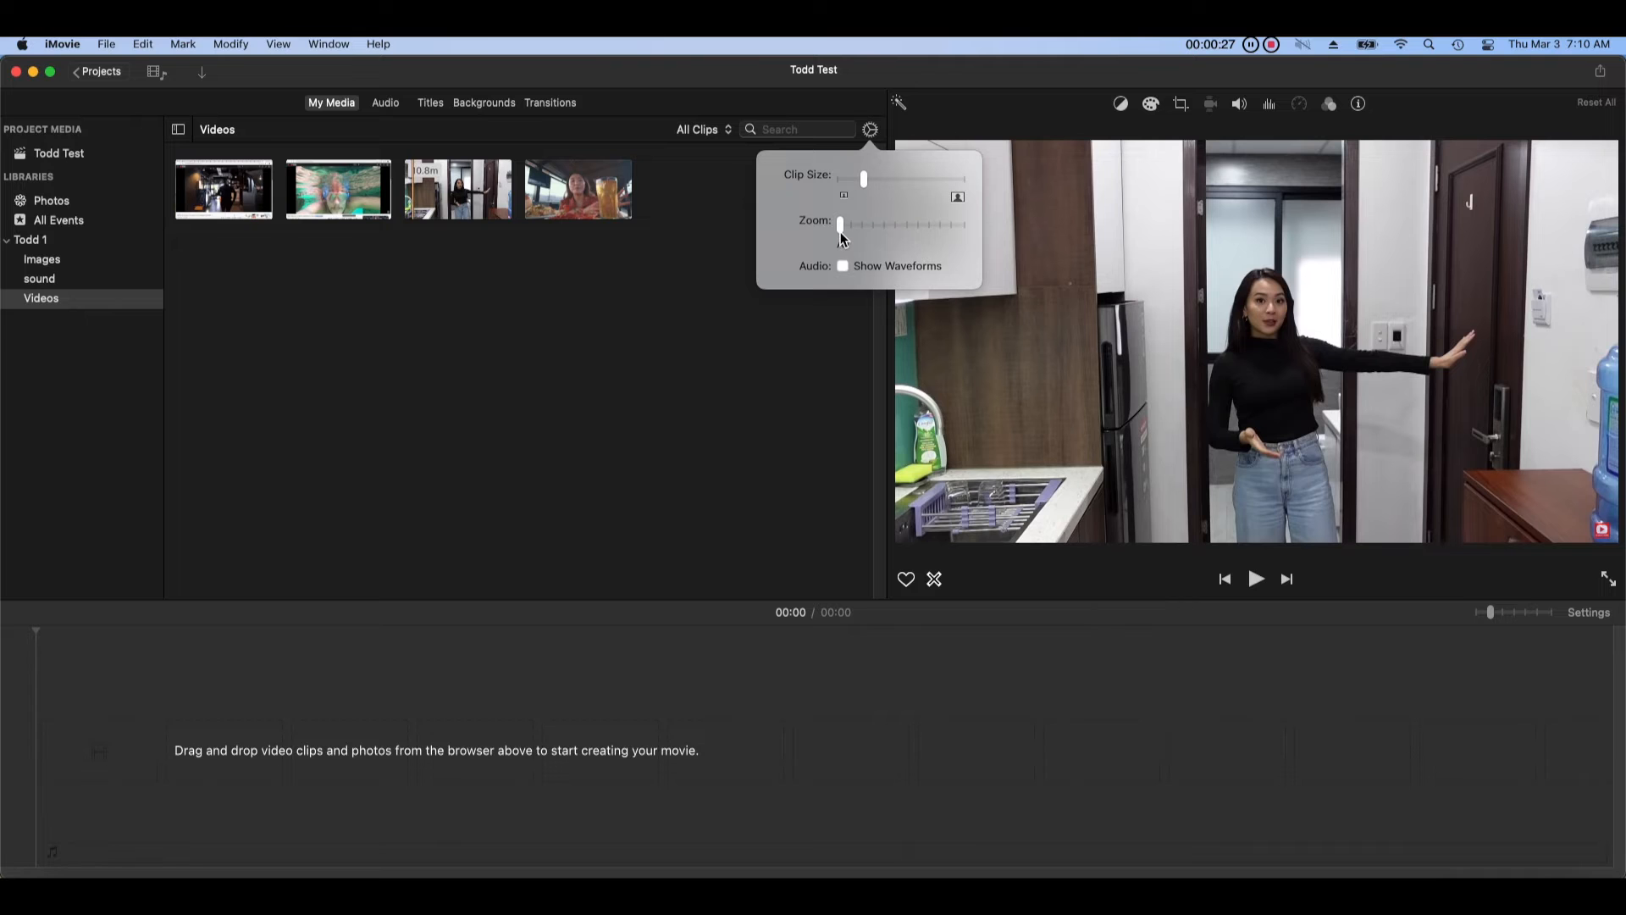
left_click_drag(842, 233, 889, 244)
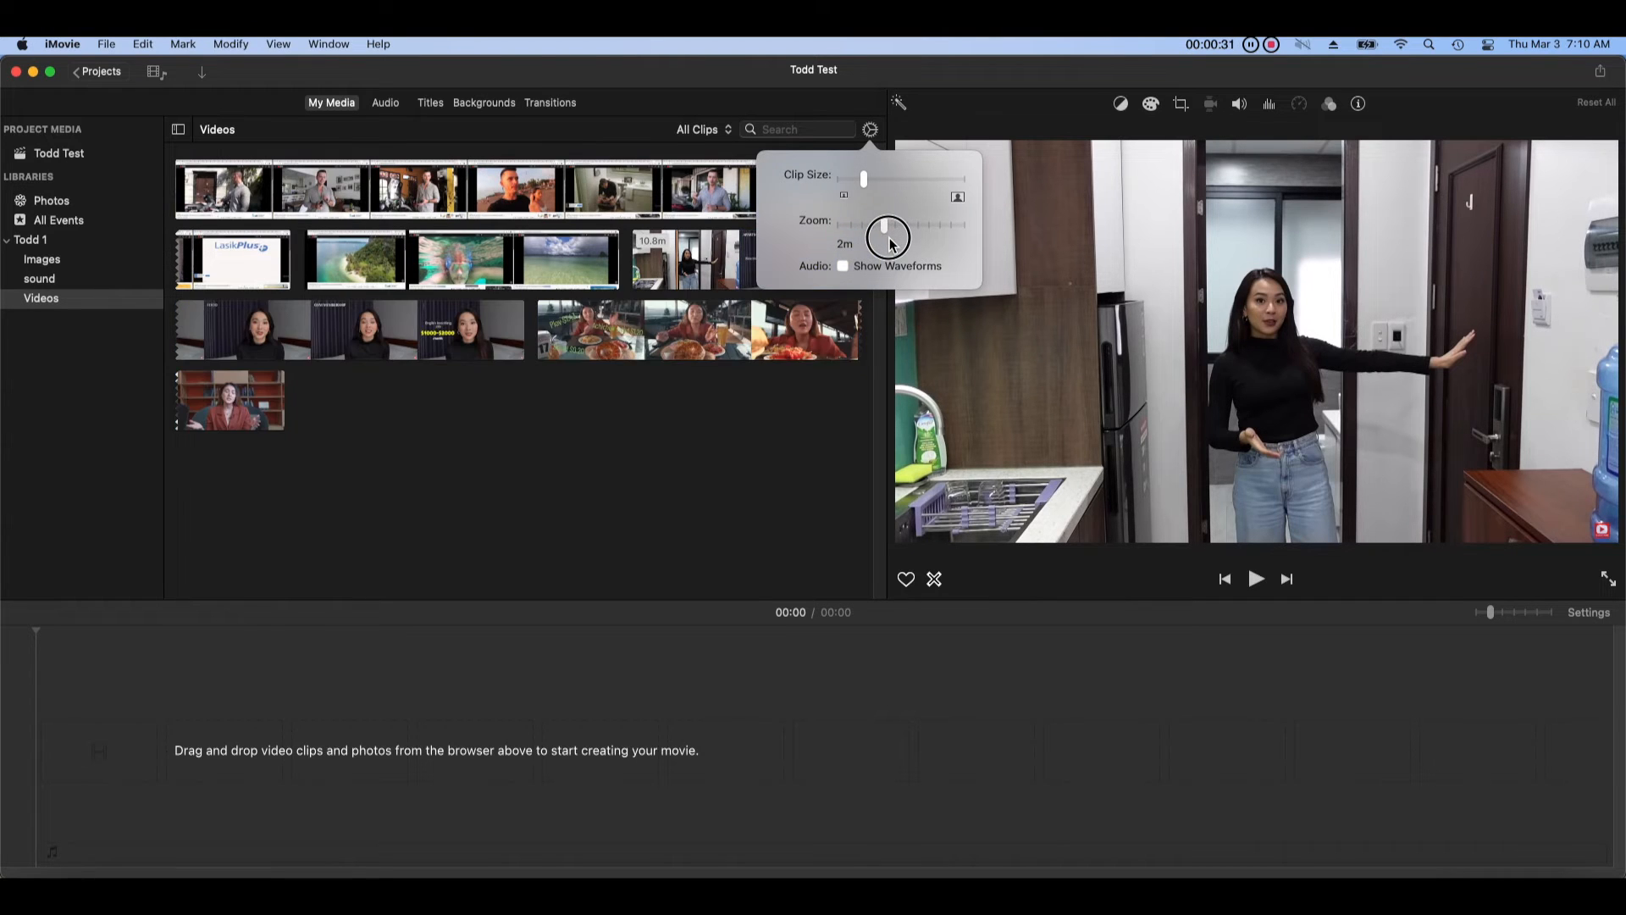
left_click(885, 226)
mouse_move(887, 230)
left_mouse_down()
mouse_move(857, 234)
mouse_move(889, 237)
left_mouse_up()
left_click_drag(892, 238, 874, 235)
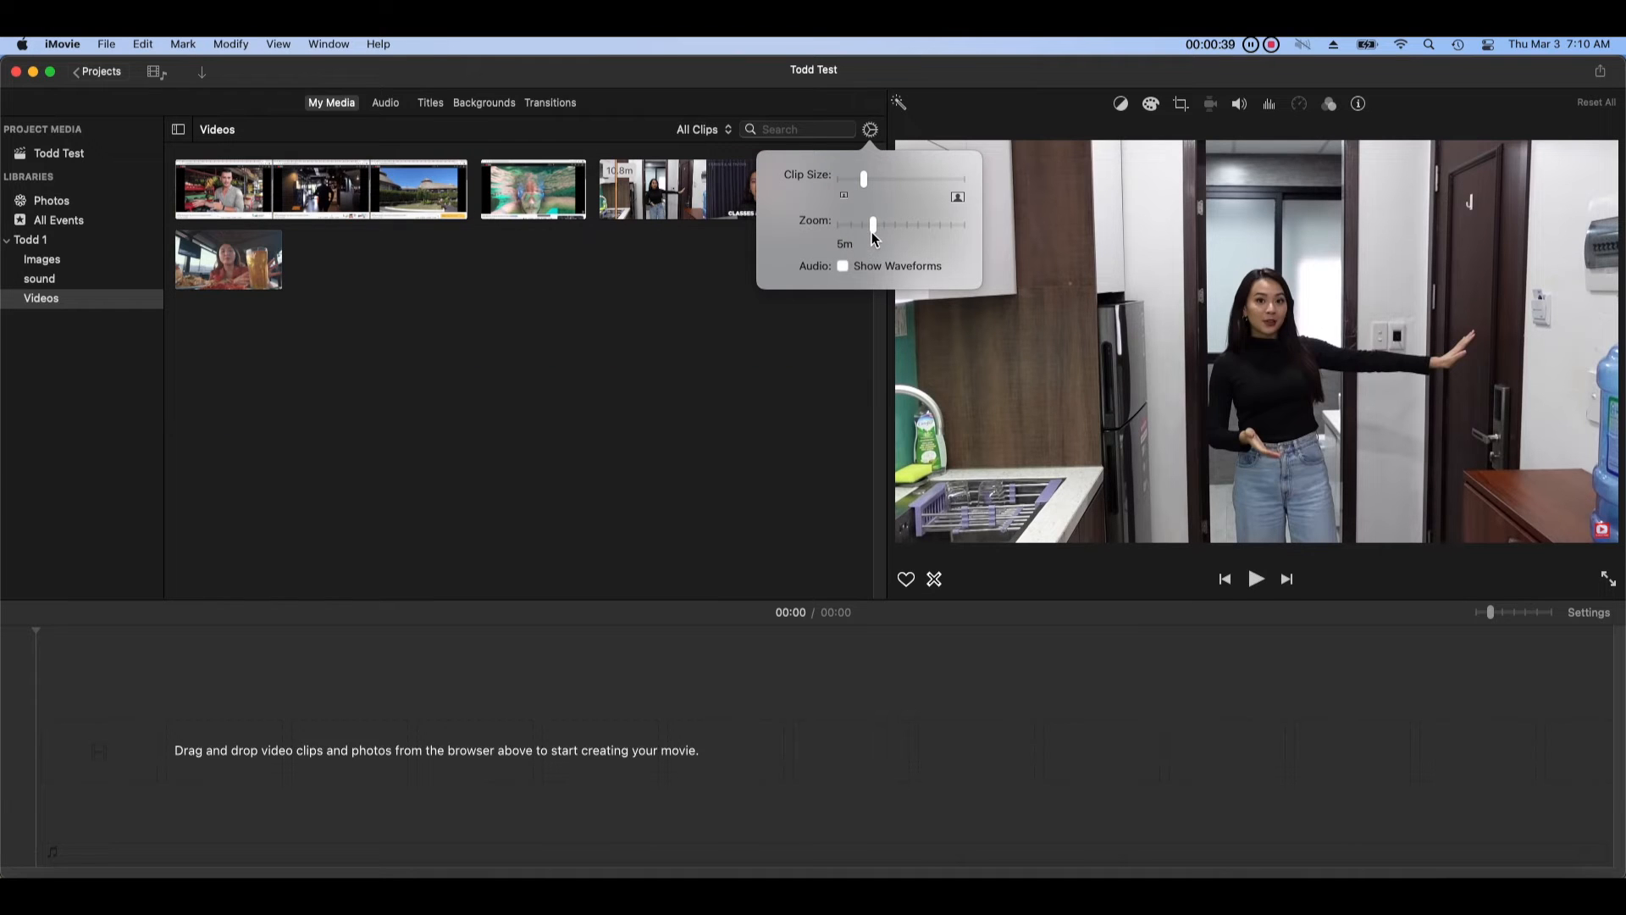
Step: Turn on audio waveforms for the clips in the Videos event
left_click(278, 46)
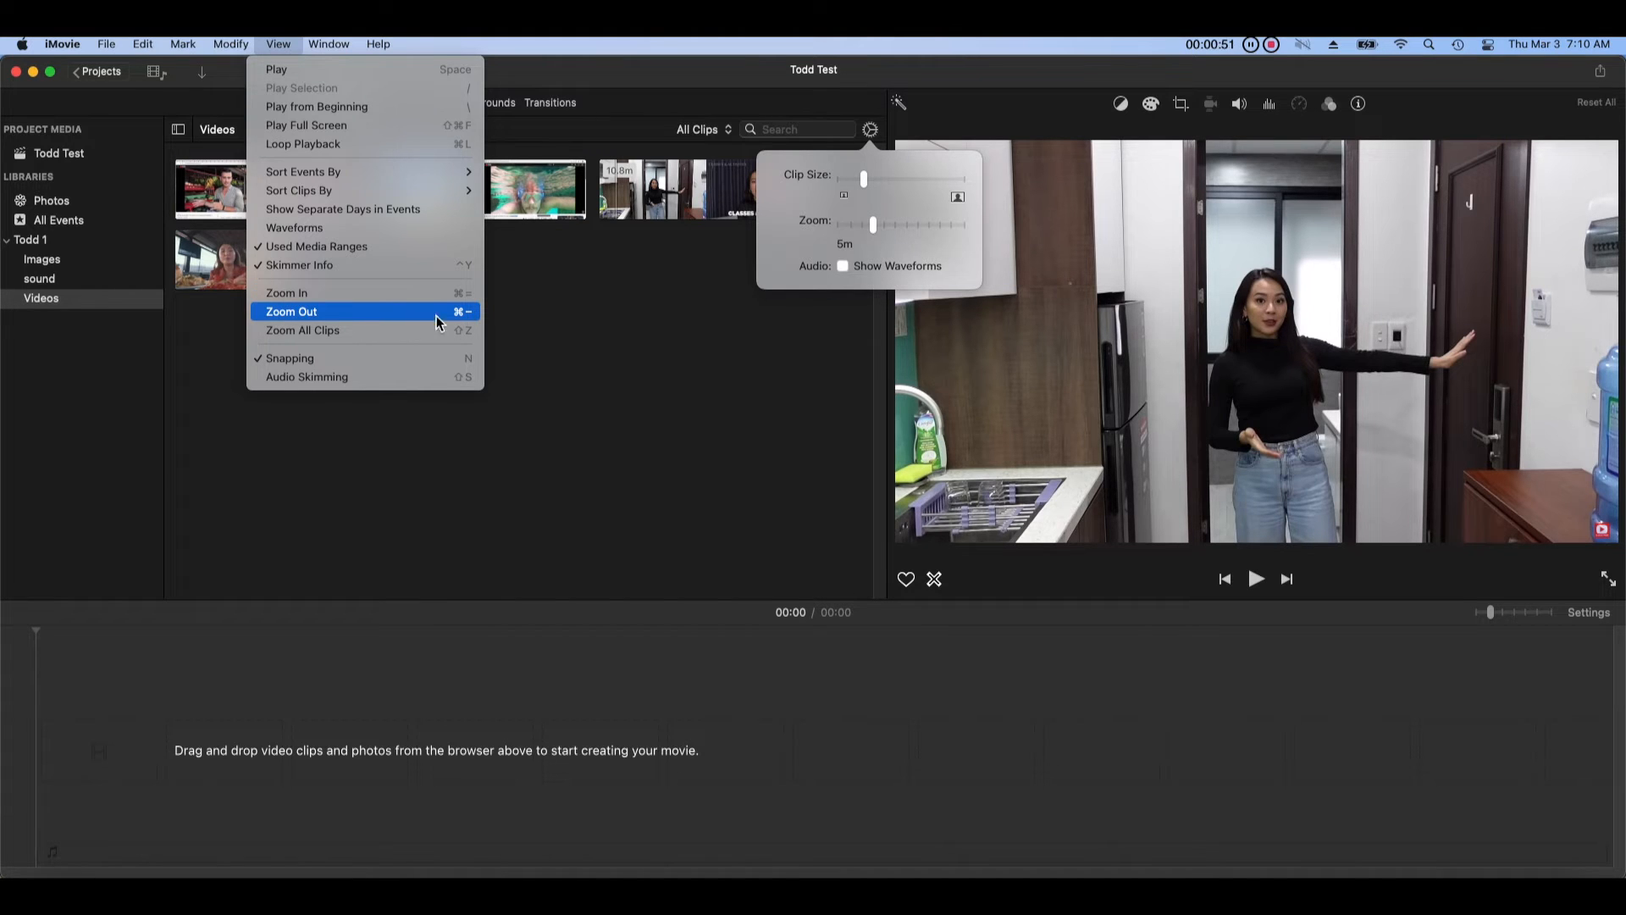
left_click(869, 259)
left_click(842, 268)
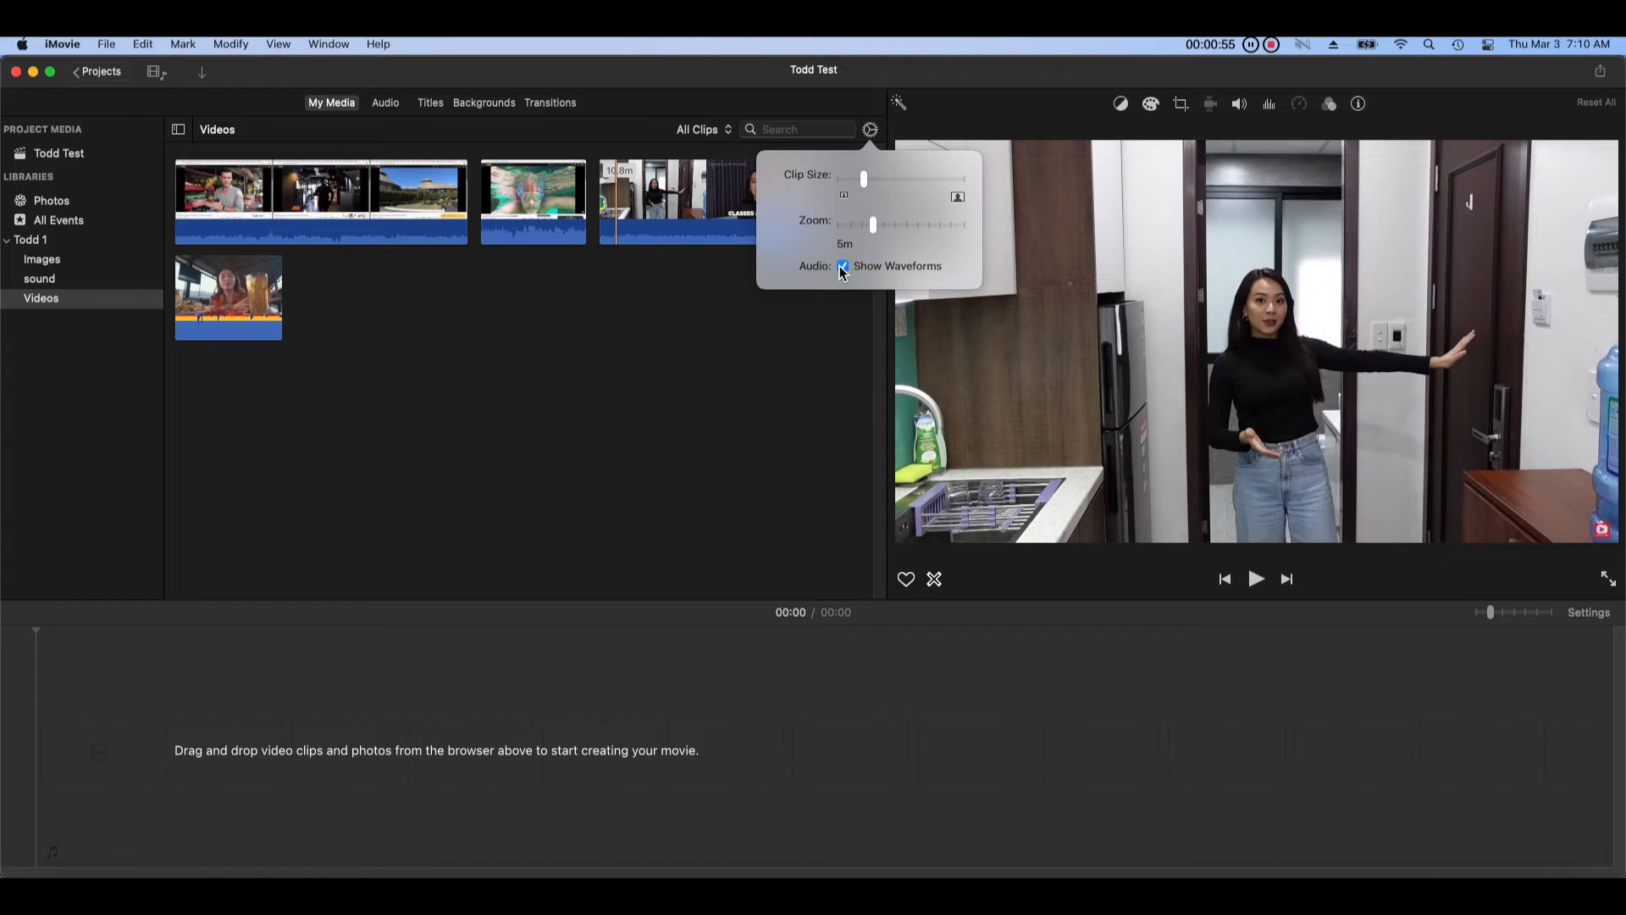
left_click(843, 267)
left_click(842, 267)
left_click(843, 268)
left_click(843, 267)
Step: Hide the clips' waveforms and show them again using the application's view options, closing the clip appearance settings
left_click(279, 44)
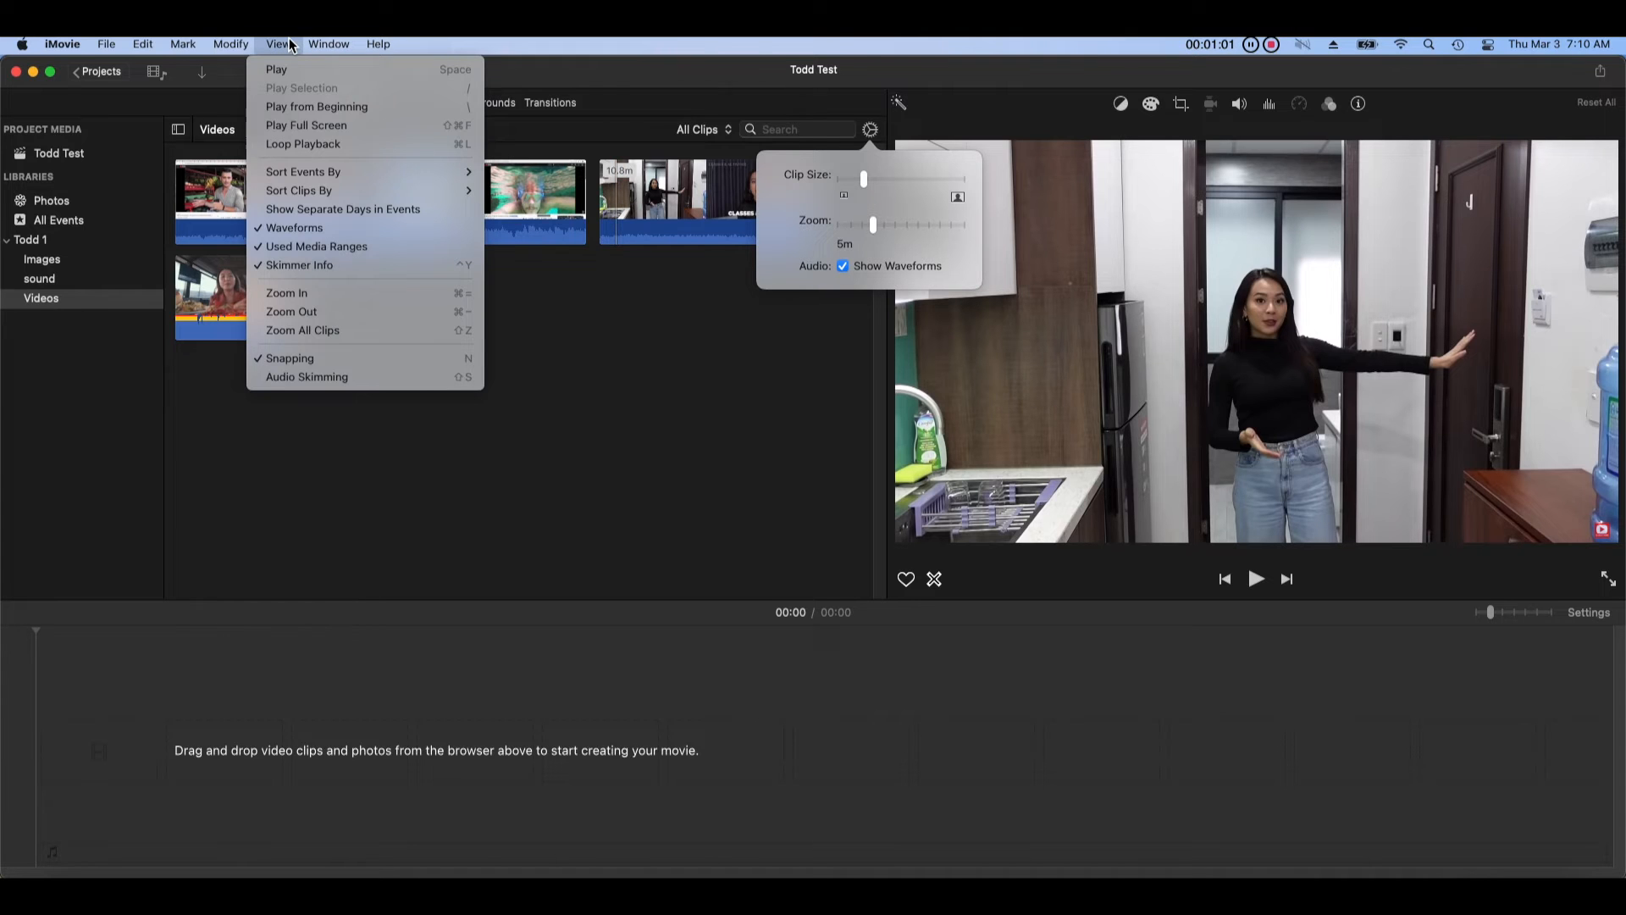
left_click(447, 230)
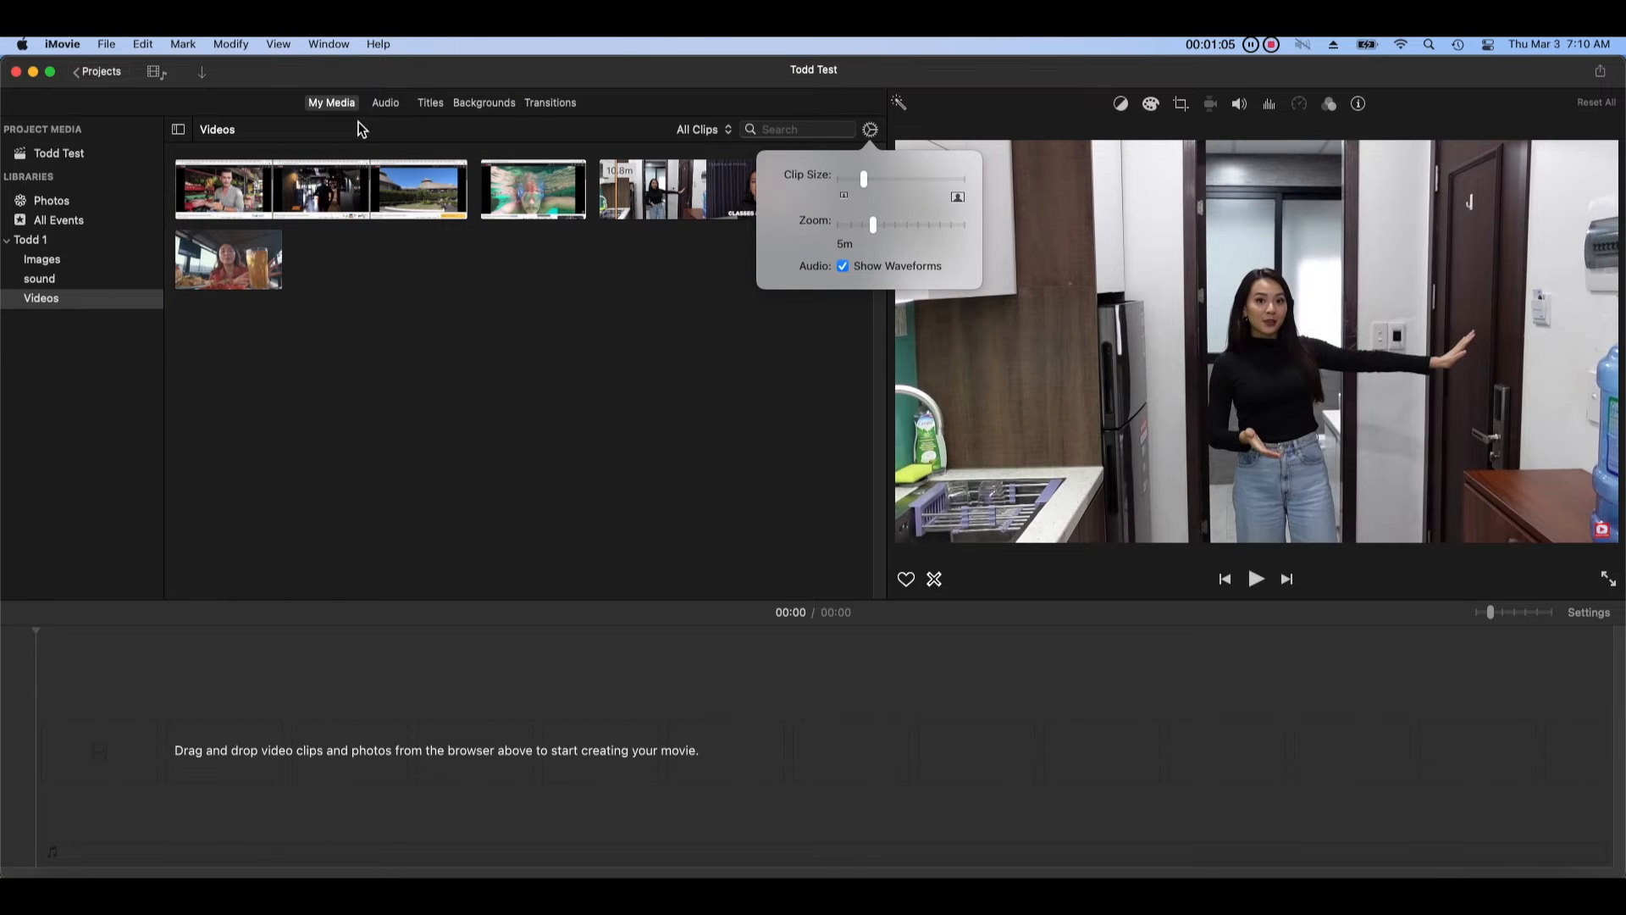
left_click(279, 44)
left_click(365, 229)
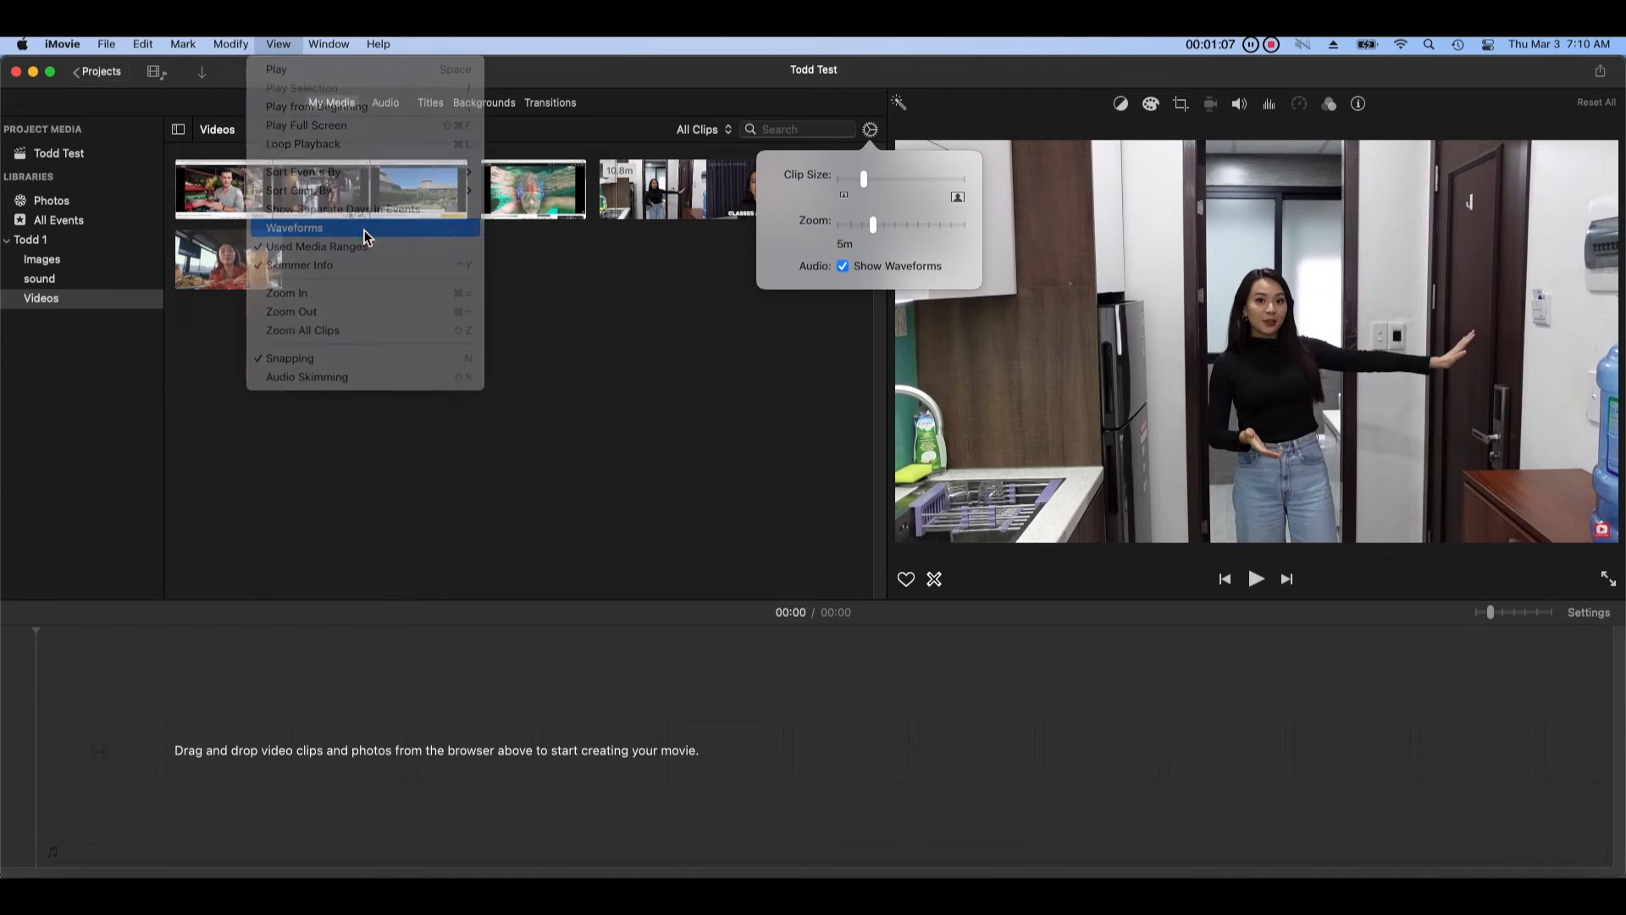
left_click(578, 314)
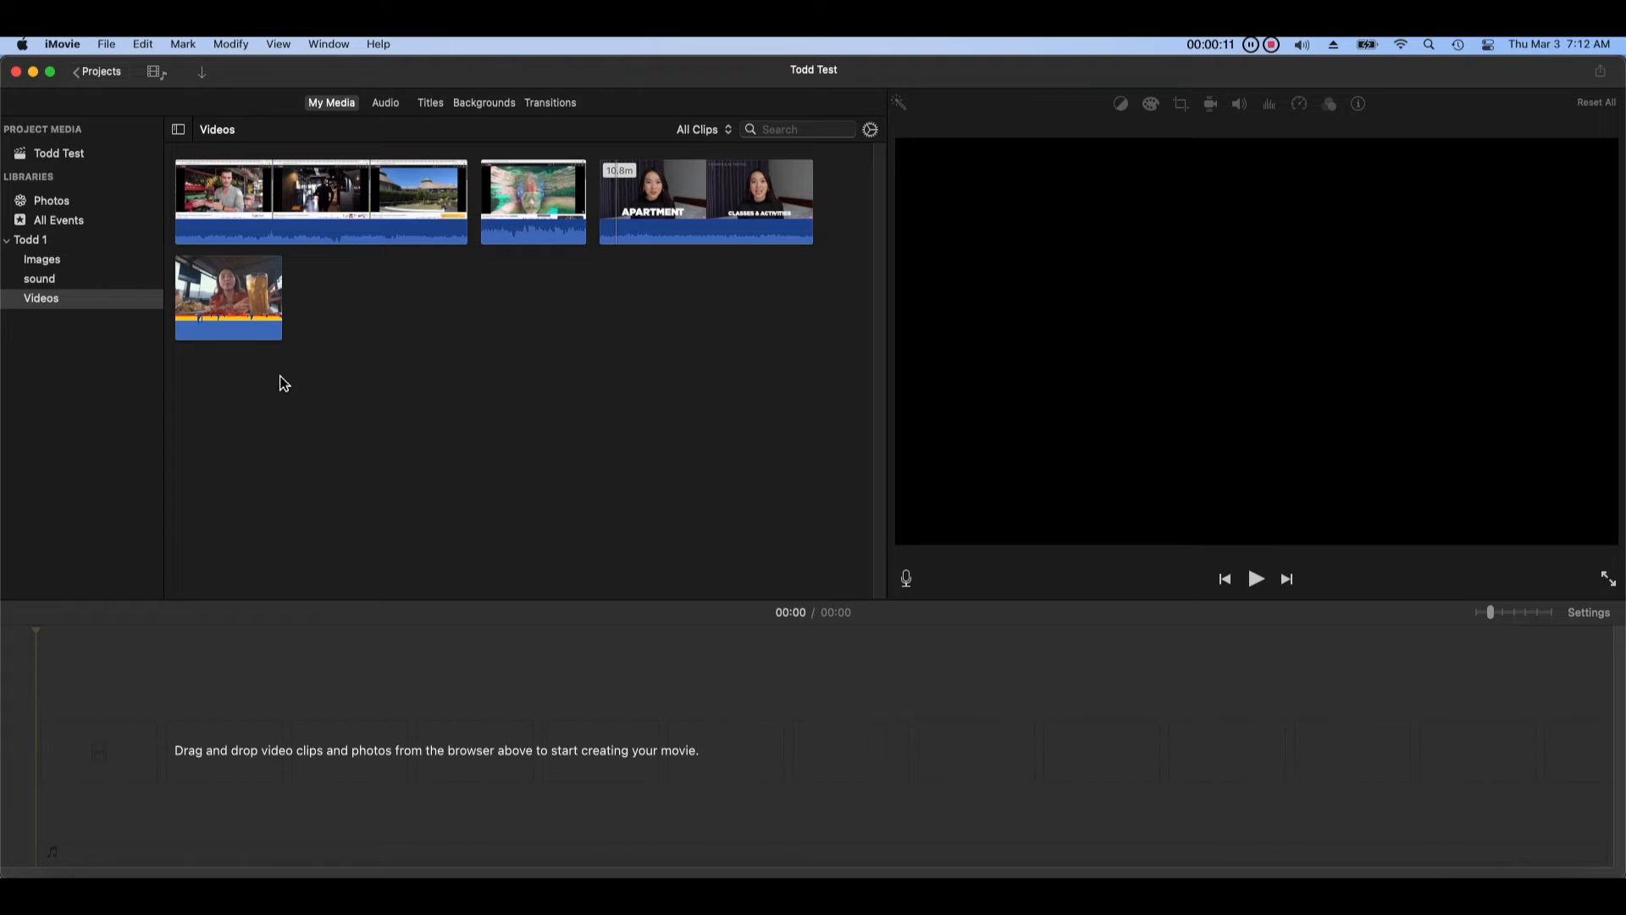
Step: Preview the Bali-3 clip, the Philippines beach clip and the Vietnam -2 clip in the Videos event
left_click(180, 199)
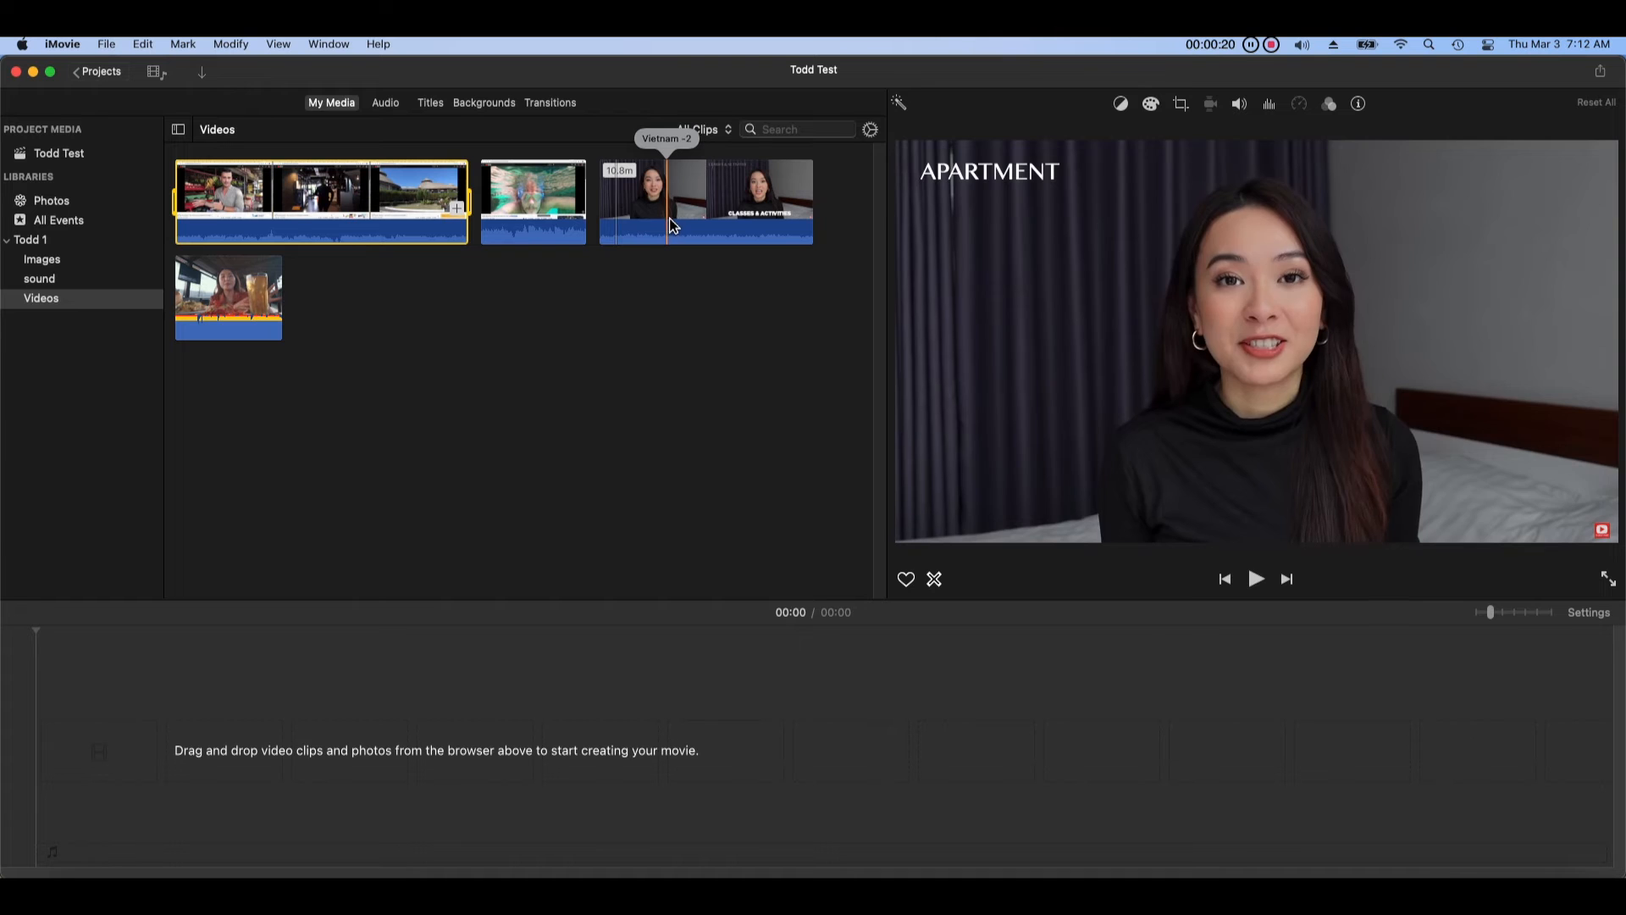
key("space")
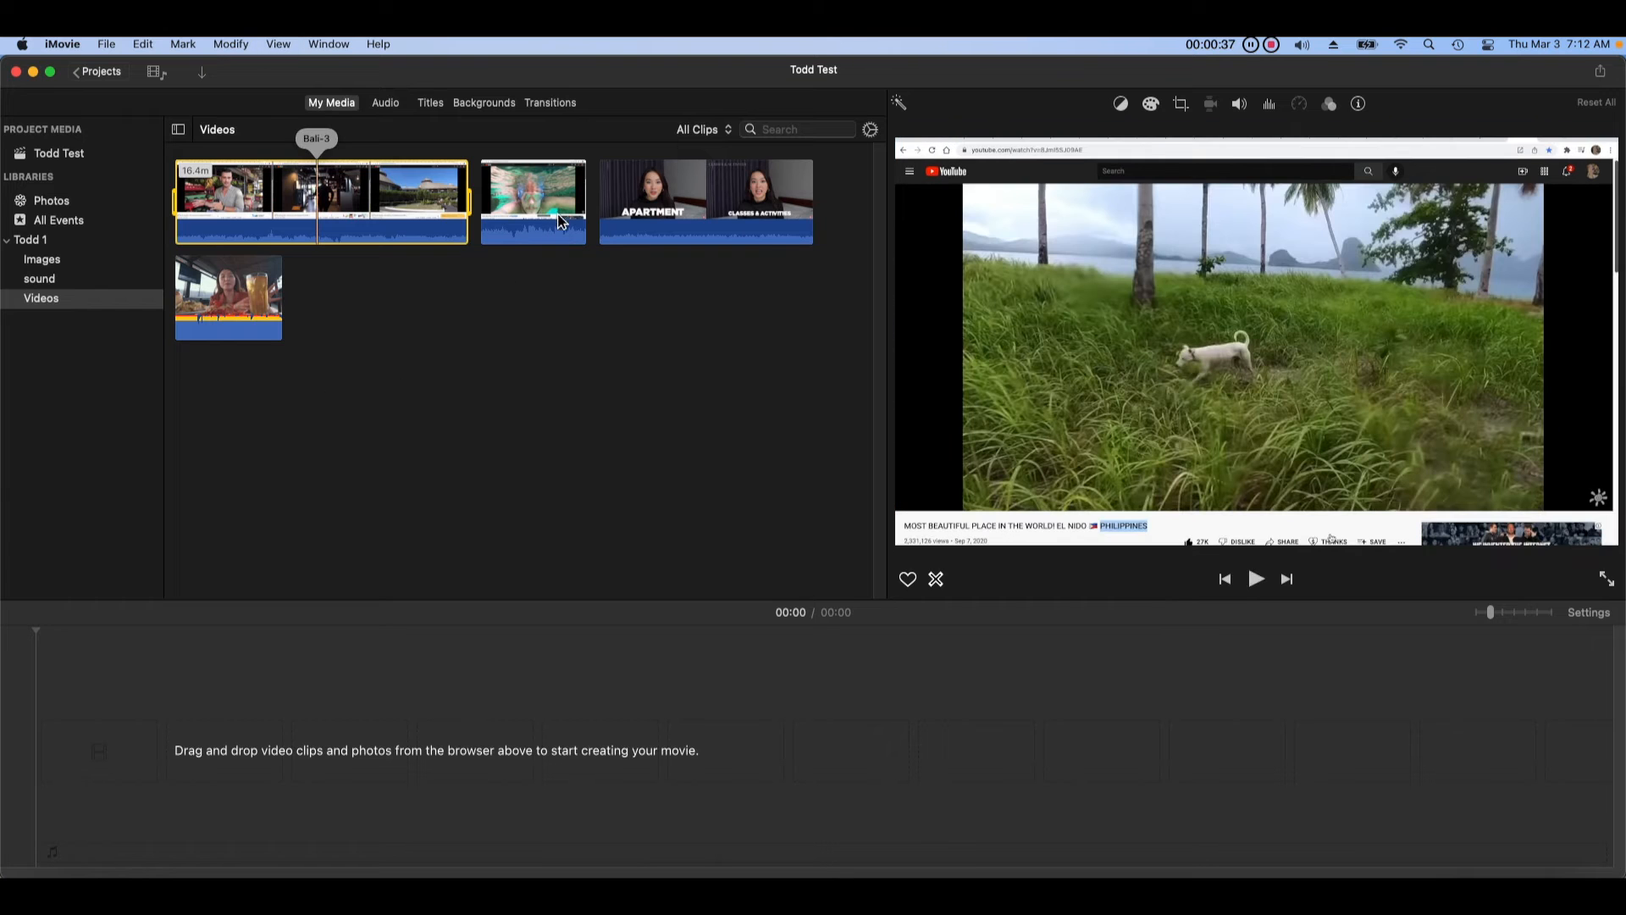
left_click(547, 220)
key("space")
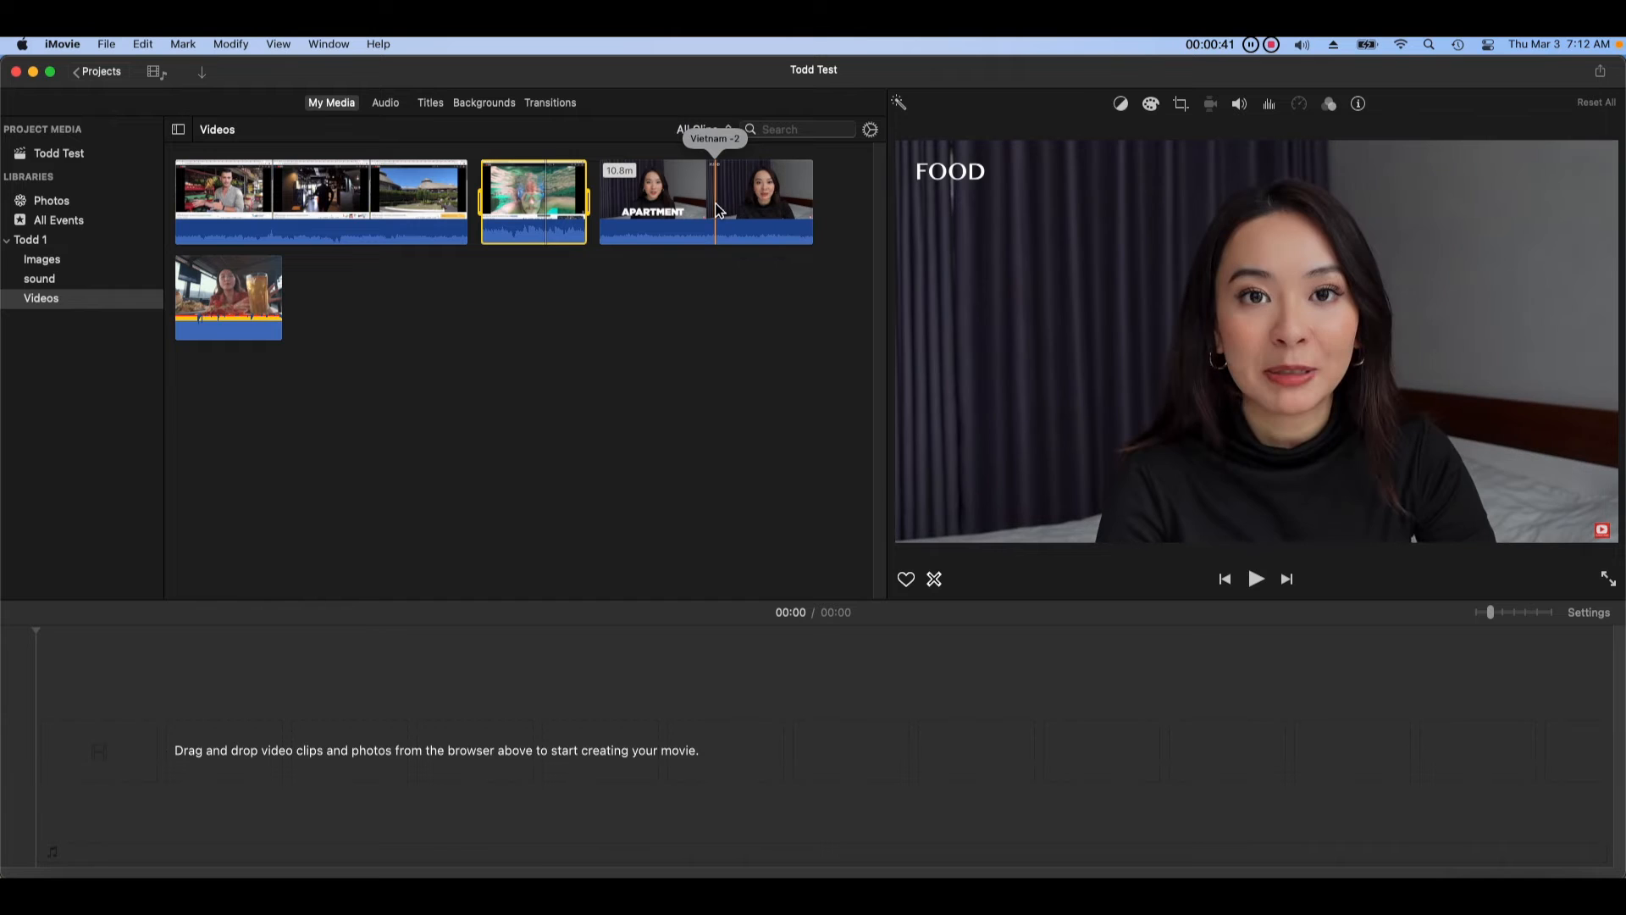
left_click(714, 207)
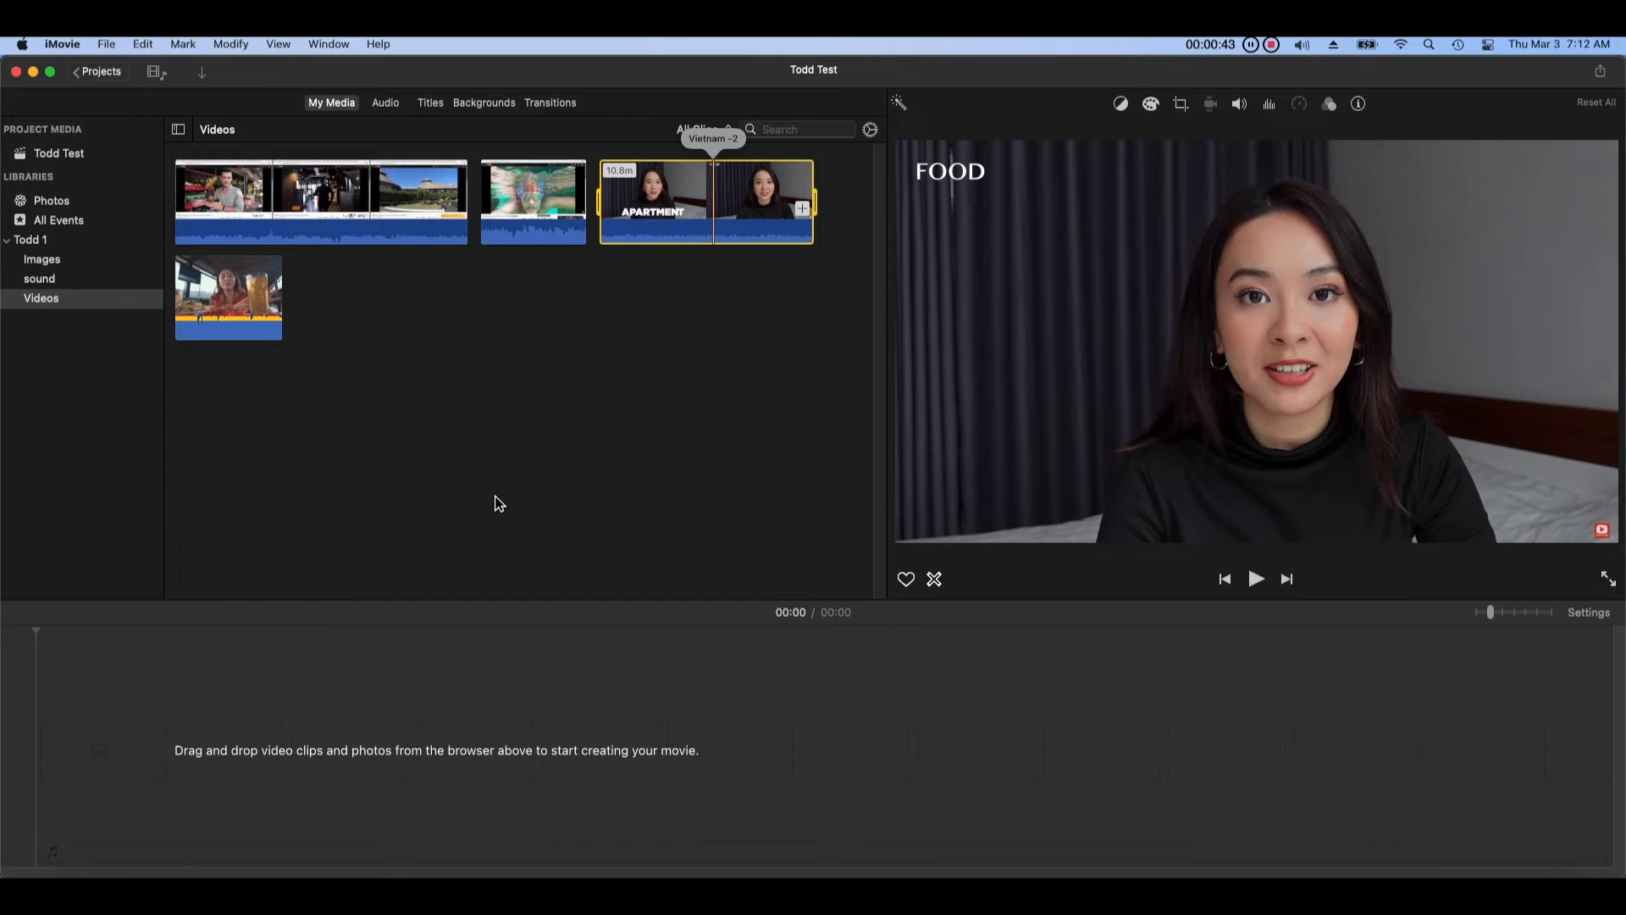
key("space")
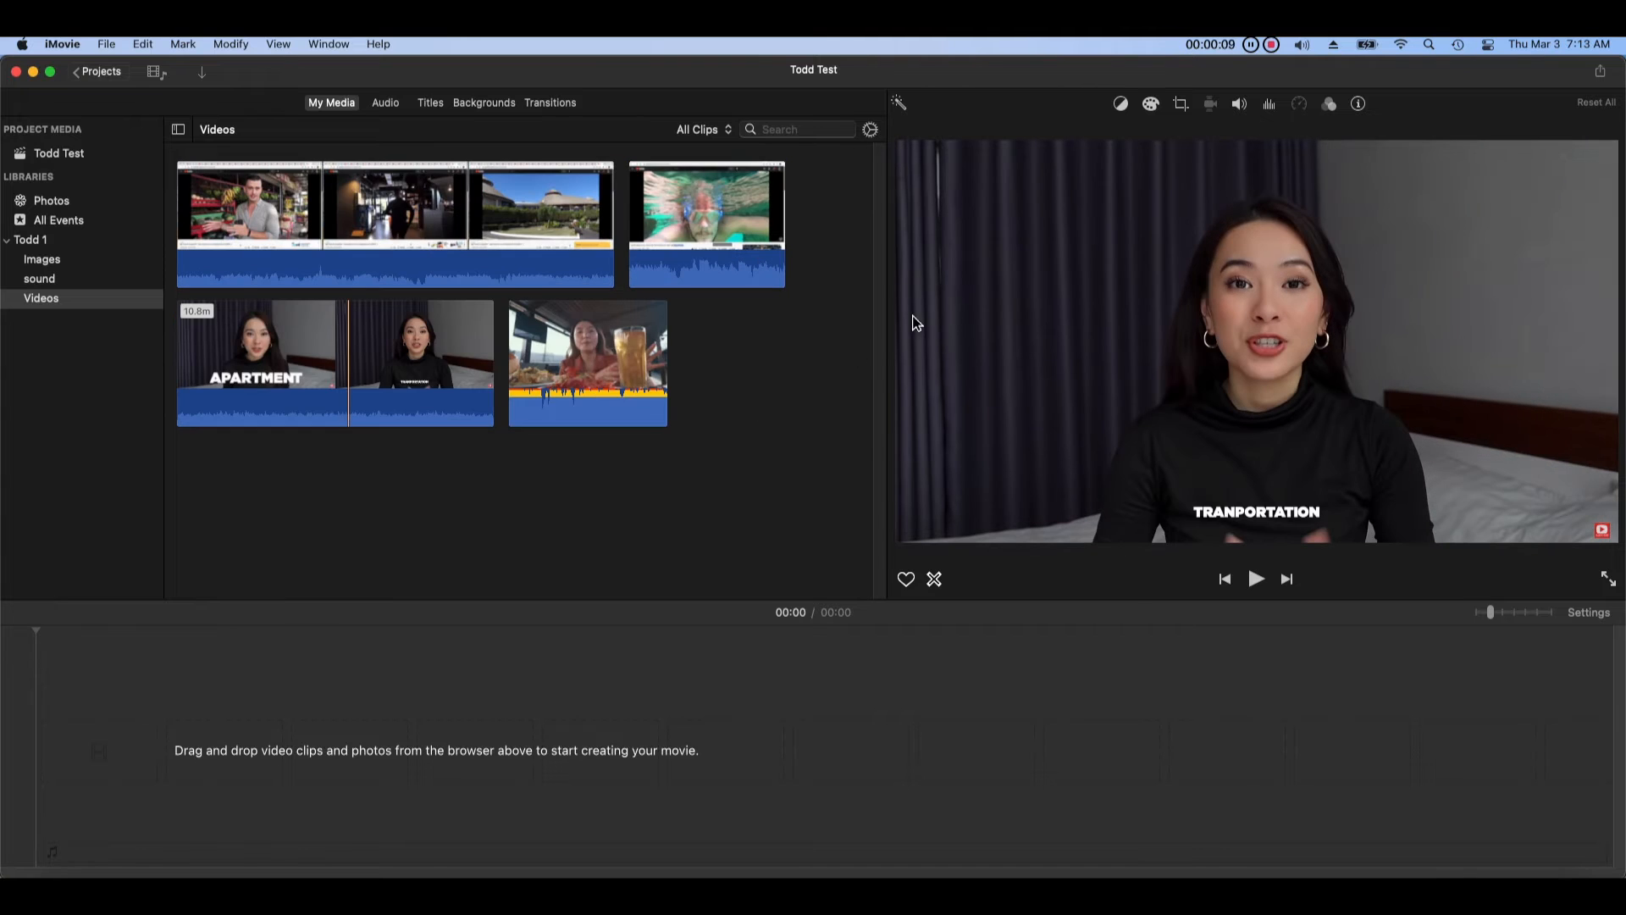
Step: Lower the volume of the Burn Food -1 clip to 62 %
left_click(555, 352)
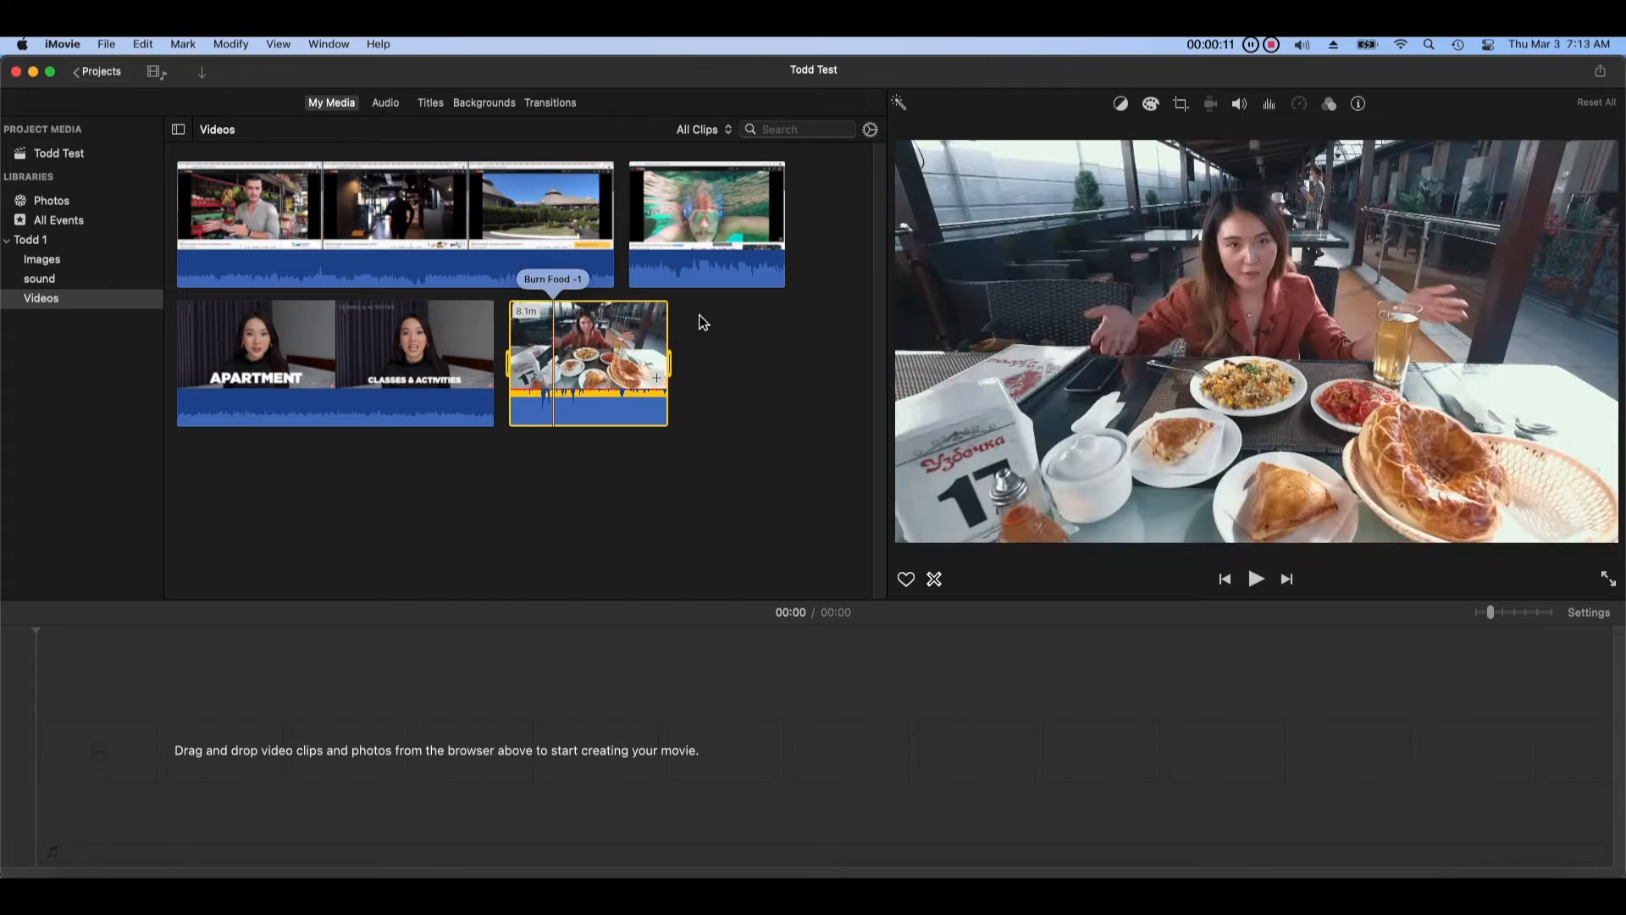
left_click(1242, 117)
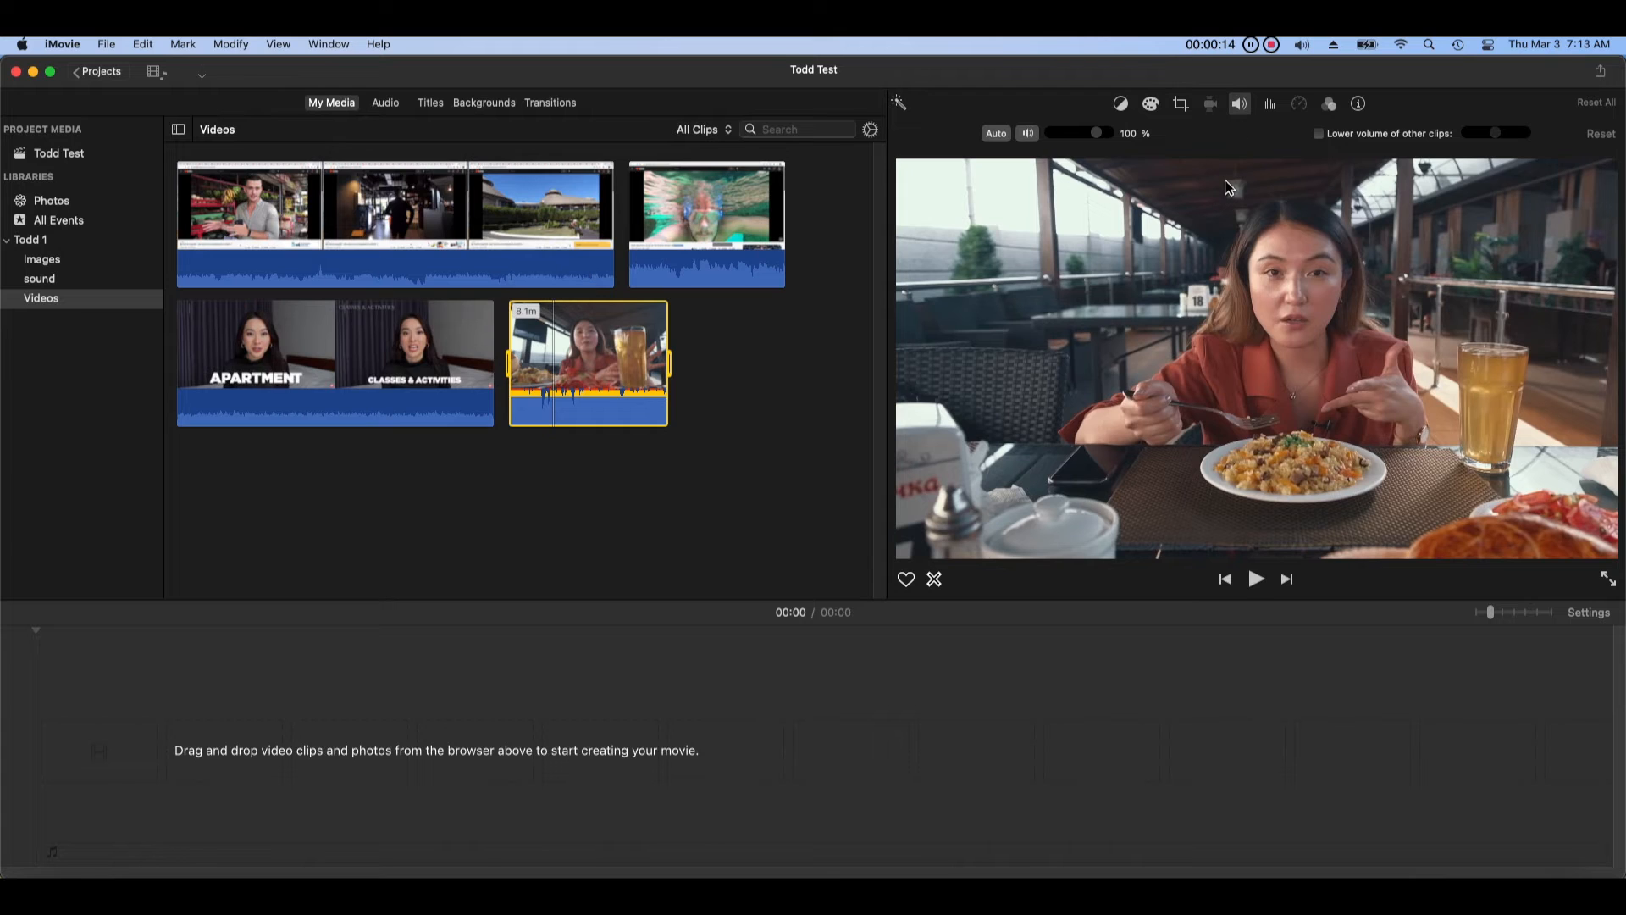
left_click(1103, 134)
left_click_drag(1110, 146, 1090, 155)
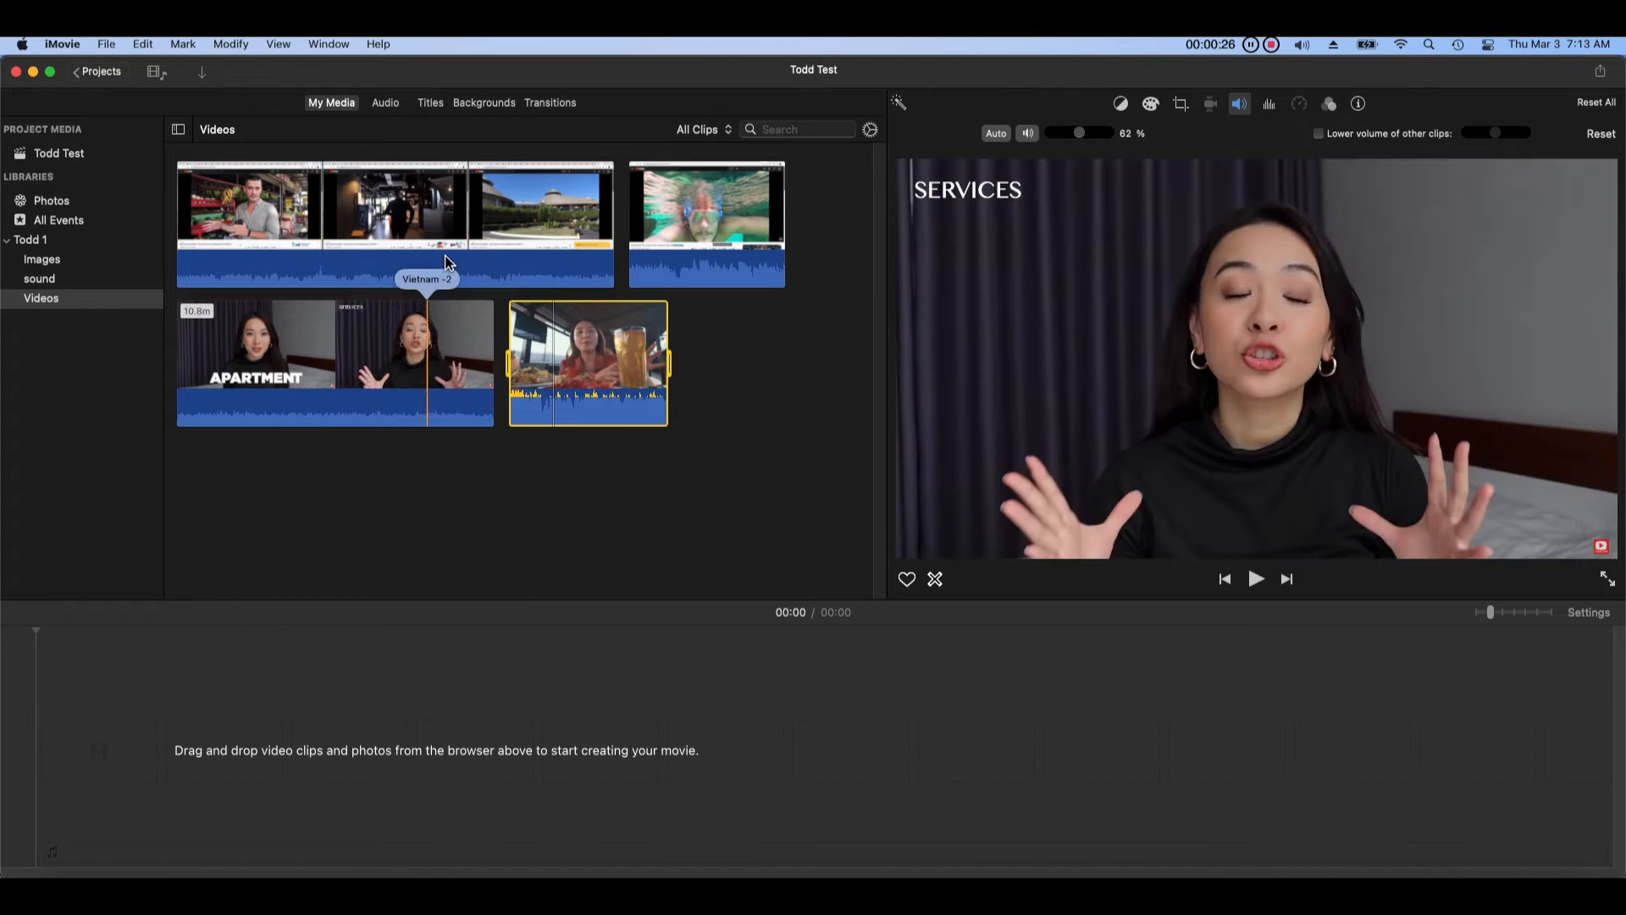
Step: Raise the volume of the Bali-3 clip to 400 %
left_click(444, 261)
left_click_drag(1098, 142, 1126, 142)
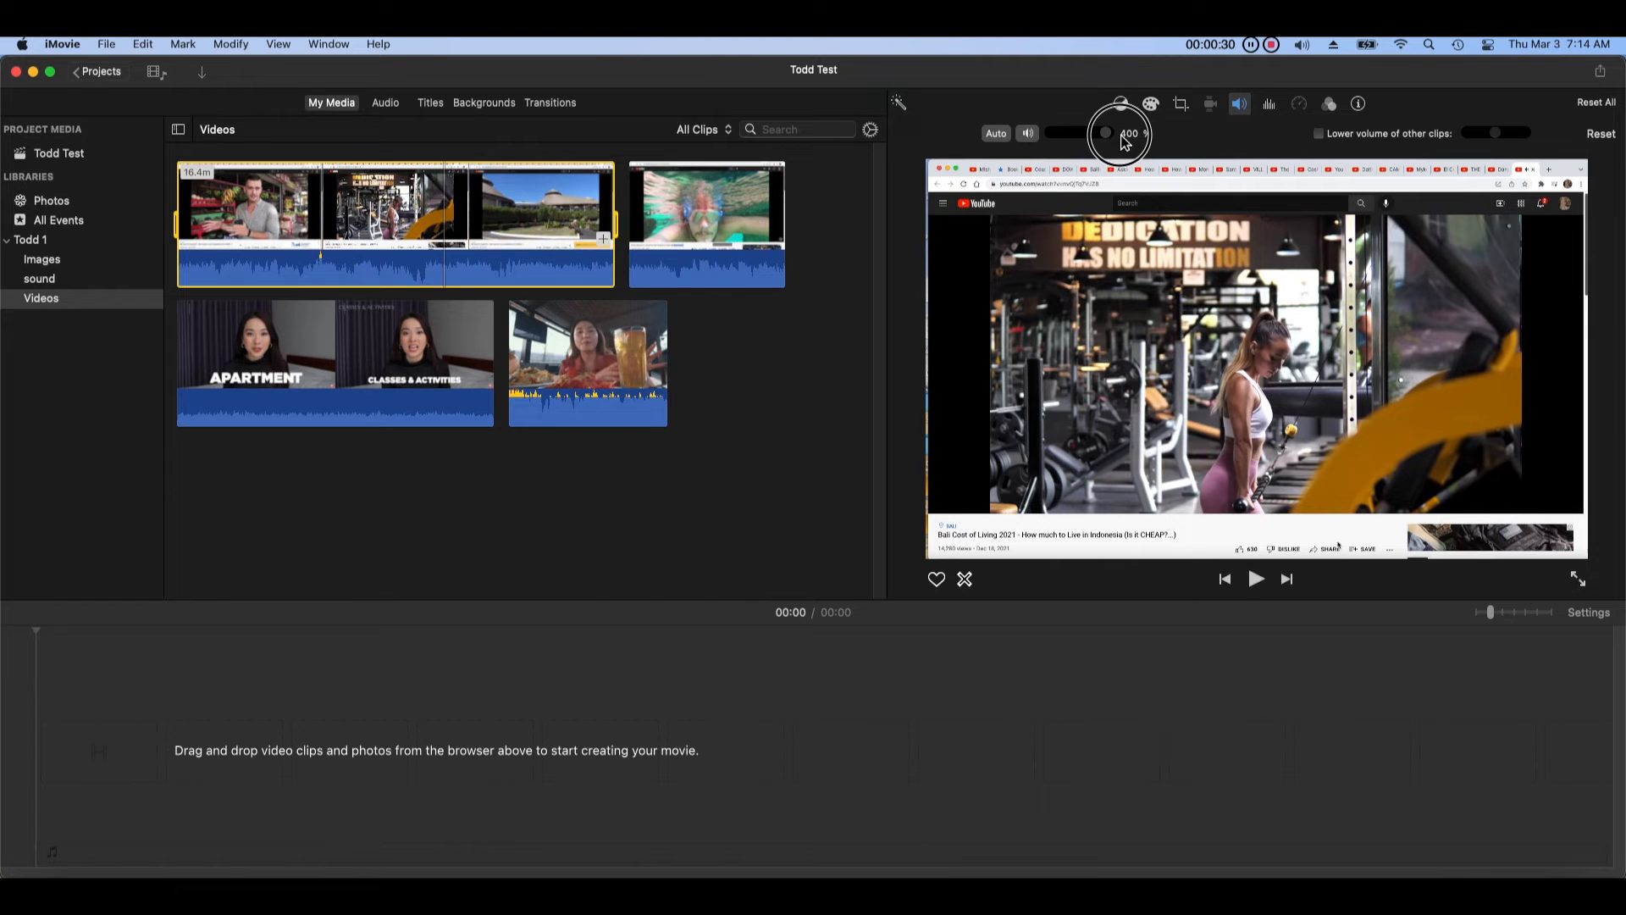
left_click_drag(1088, 136, 1062, 141)
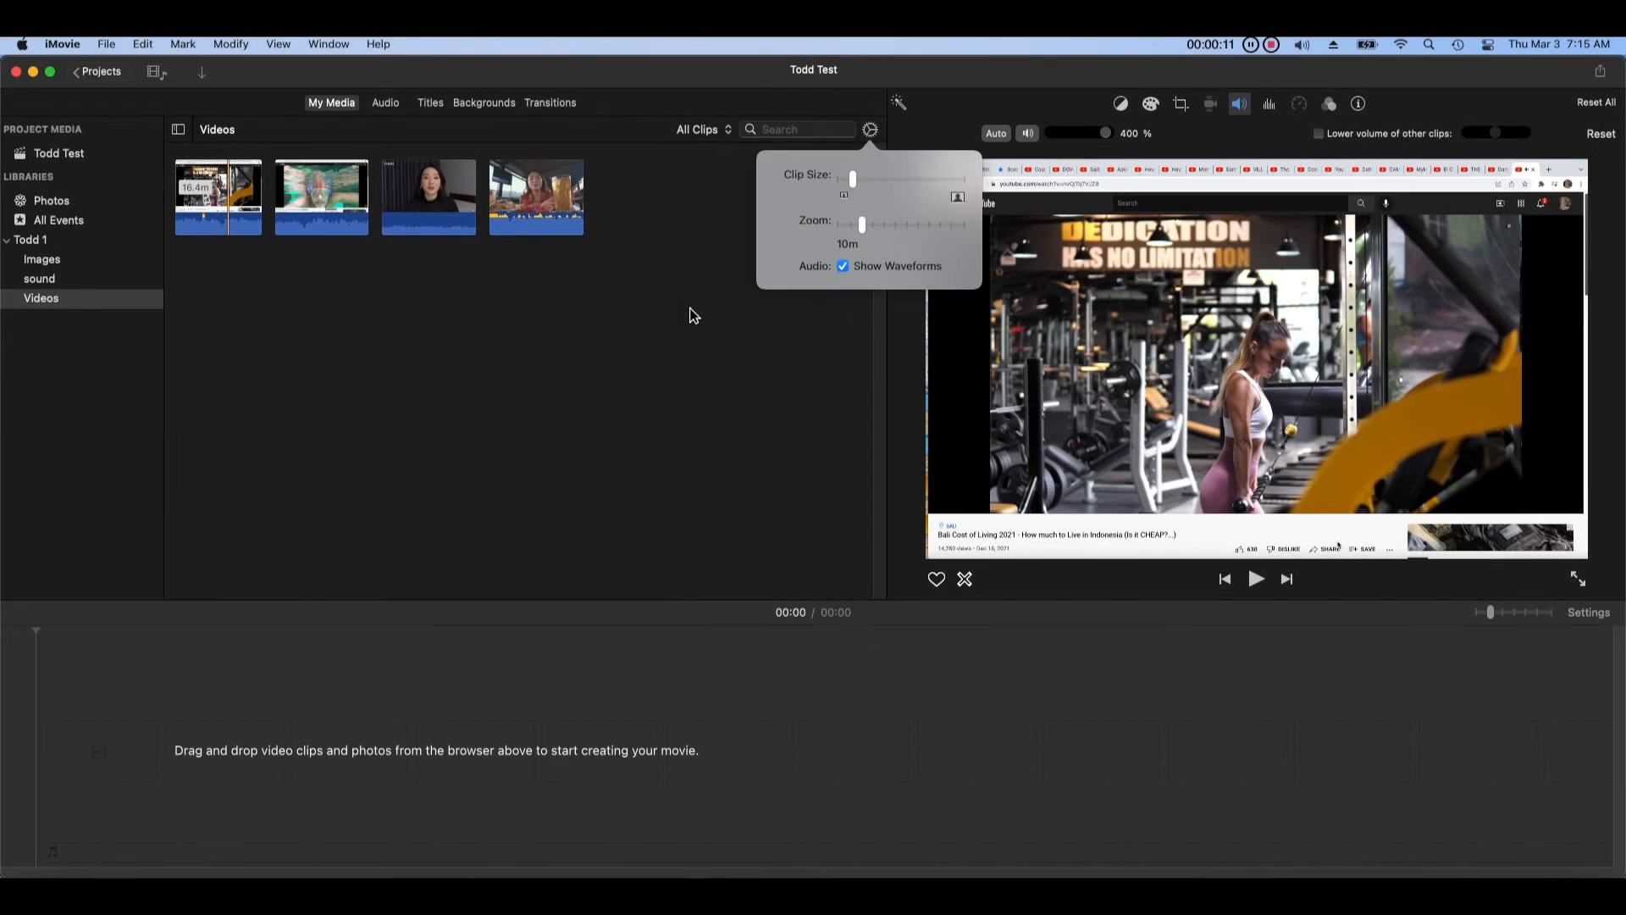
Step: Place Vietnam -2 and Burn Food -1 in sequence in the timeline, with the Philippines clip as an overlay above Burn Food -1
left_click(693, 315)
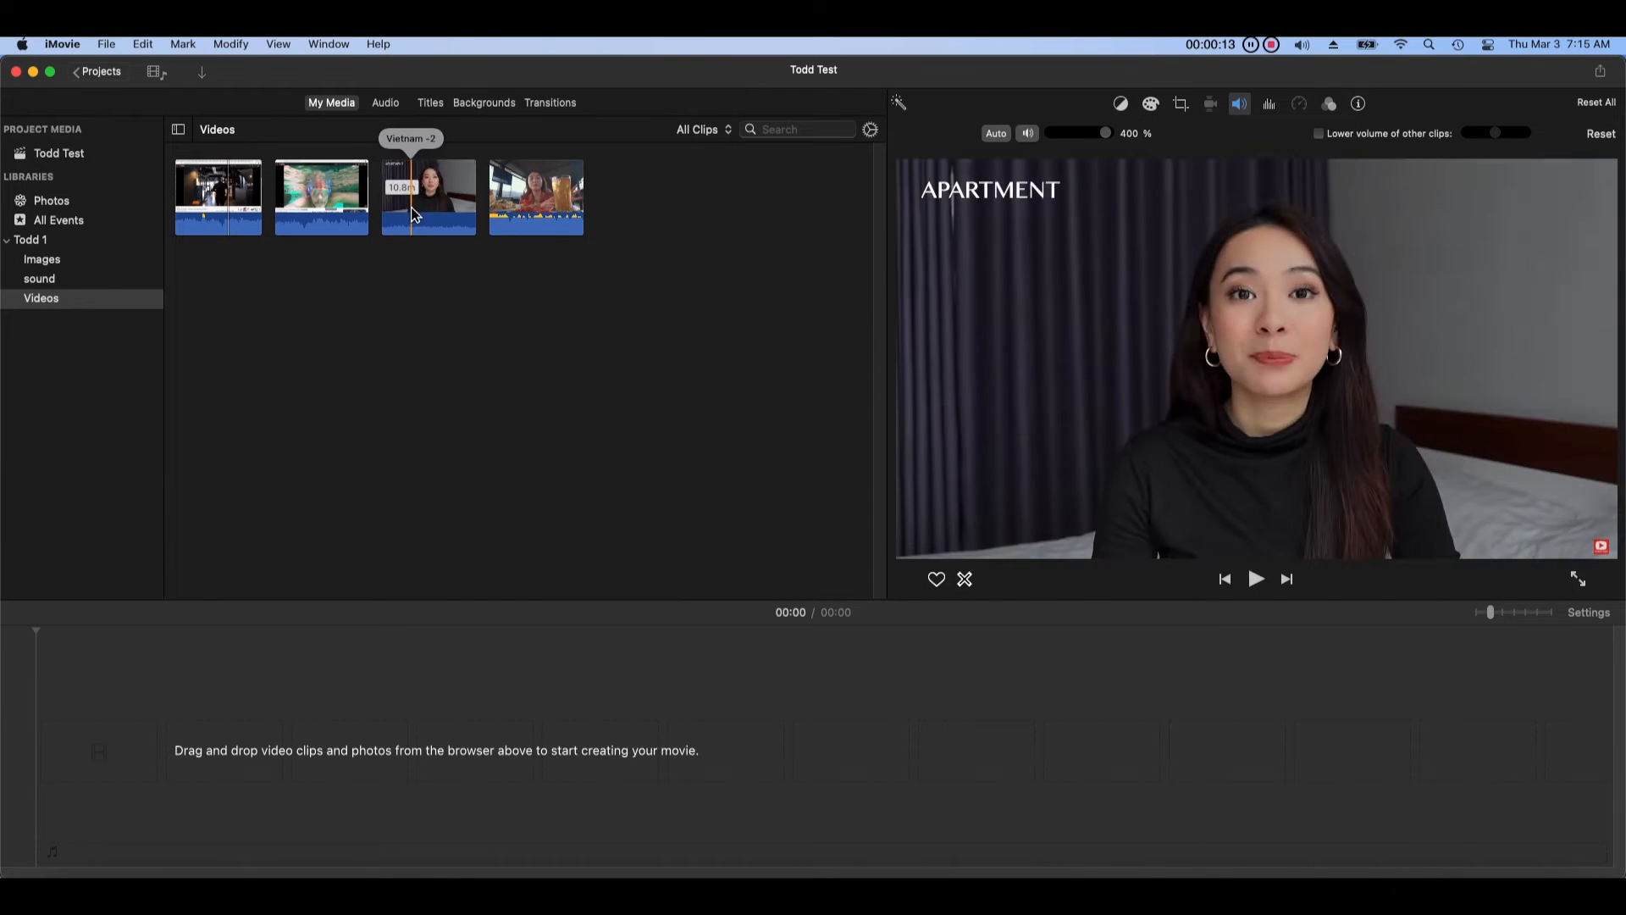
left_click_drag(423, 210, 257, 746)
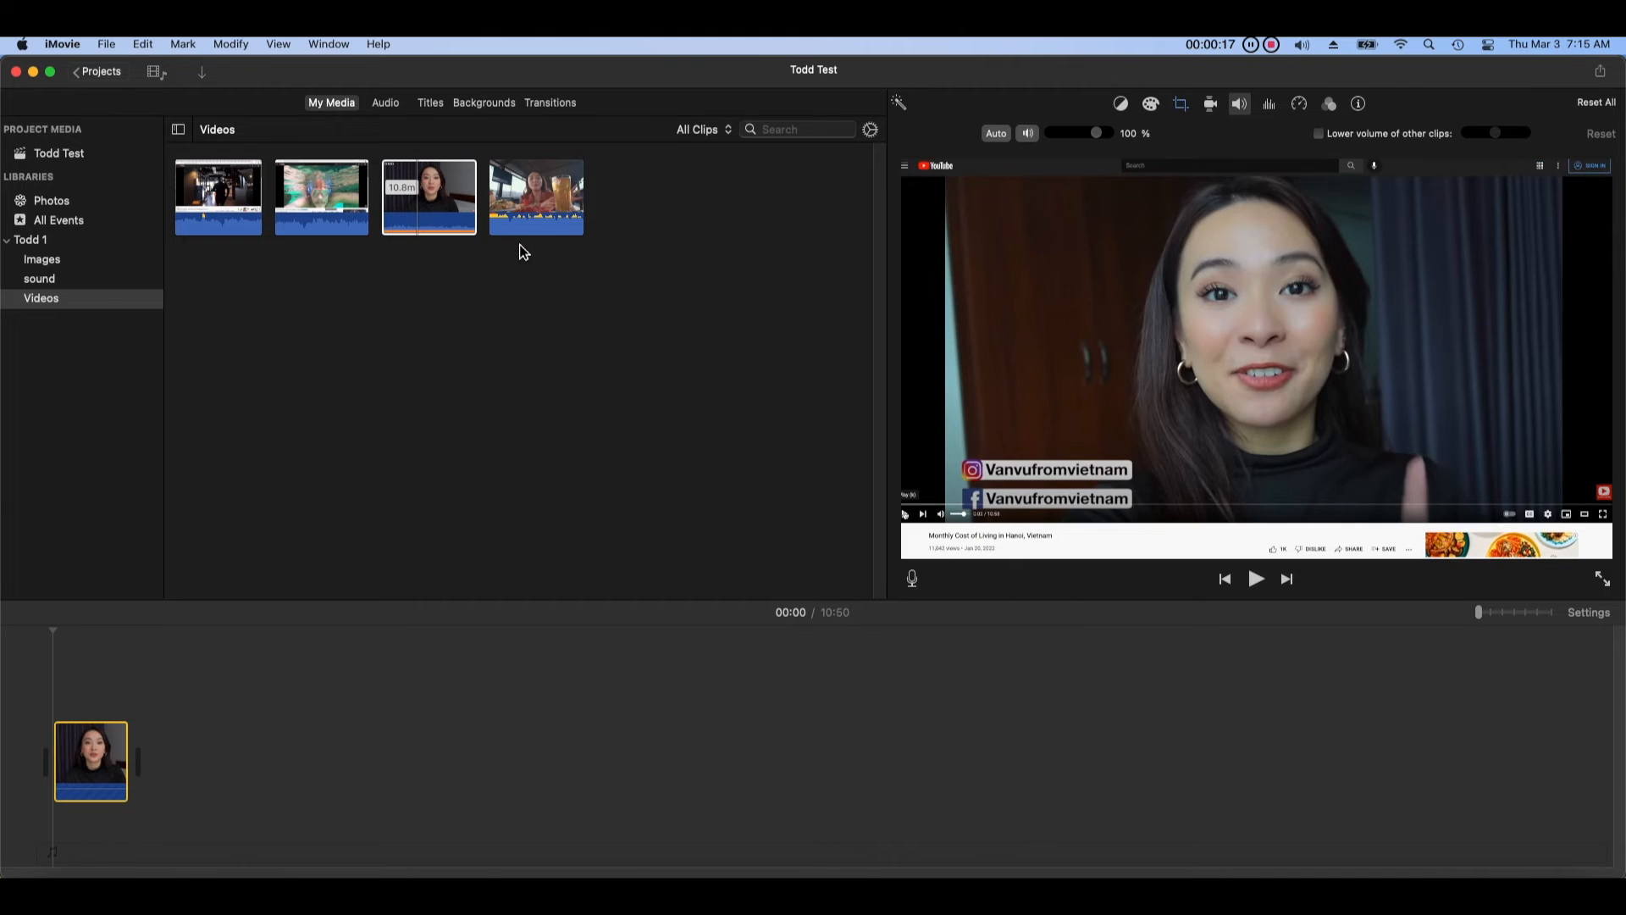
left_click_drag(527, 189, 221, 779)
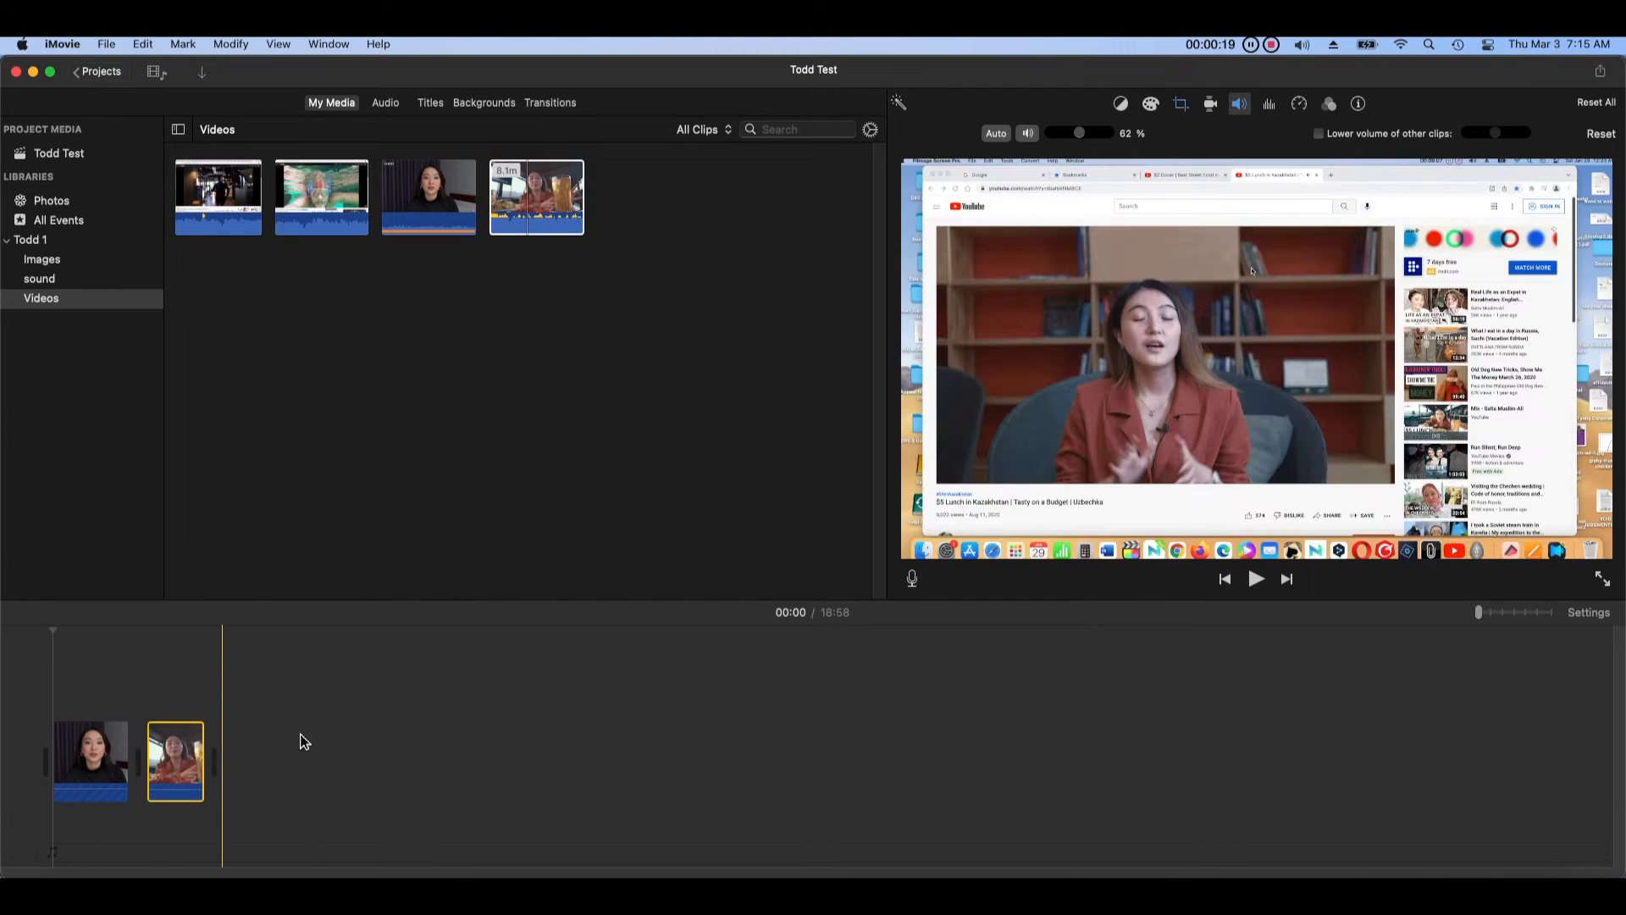
left_click_drag(322, 196, 144, 692)
Step: From the sound event, attach 2 Audio Track below the Burn Food -1 clip and the third audio track below the Vietnam -2 clip
left_click(78, 288)
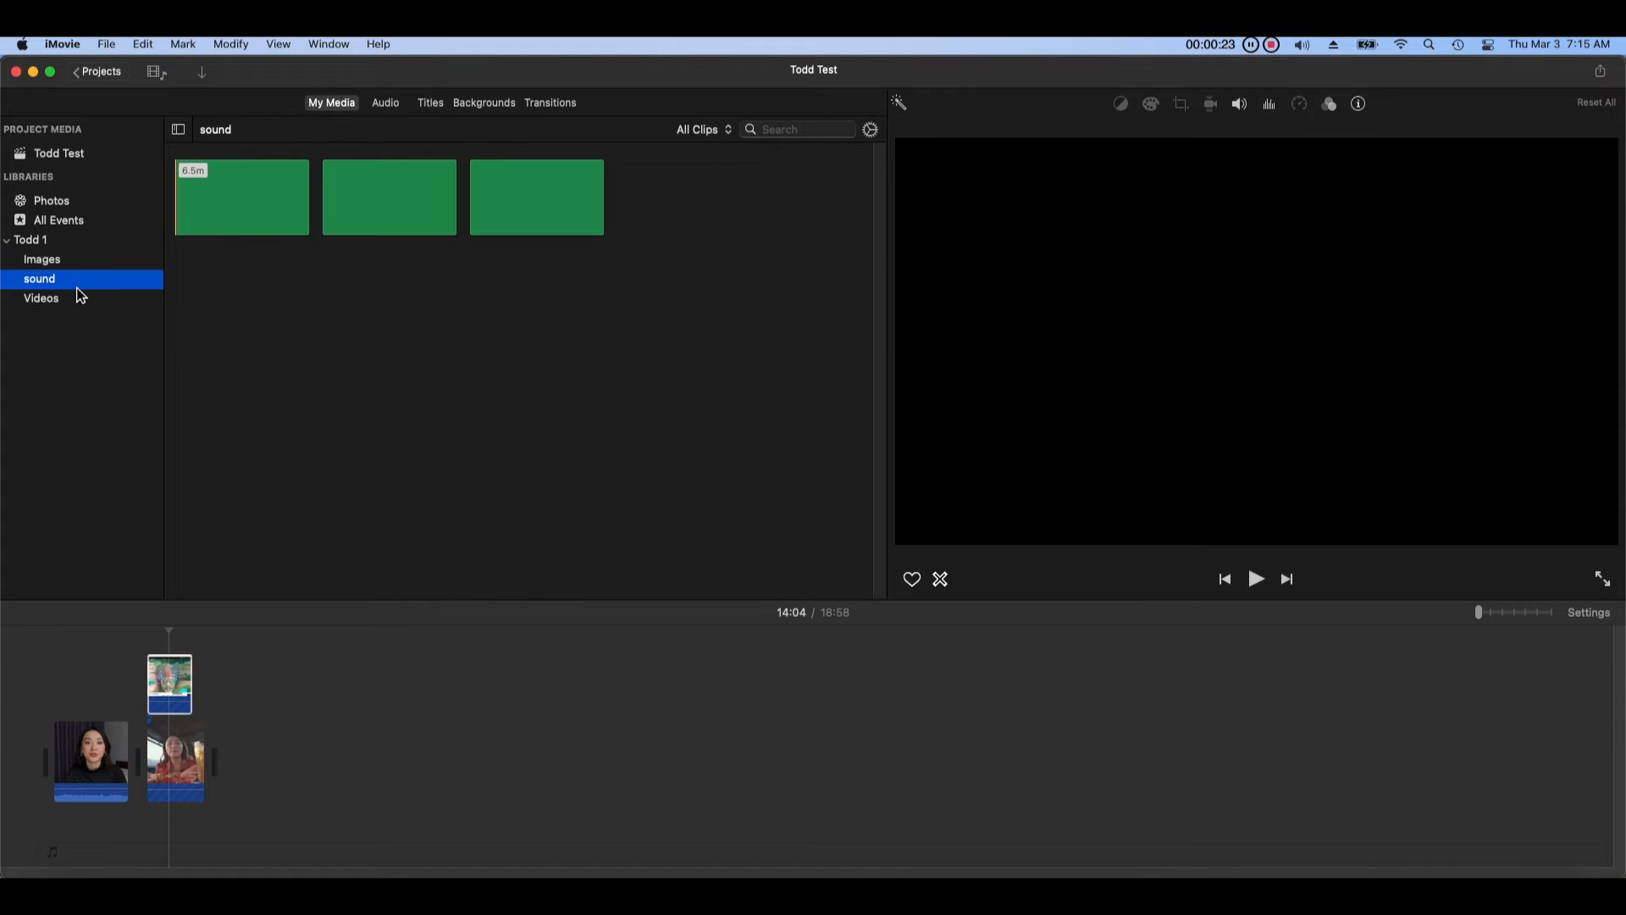
left_click(388, 211)
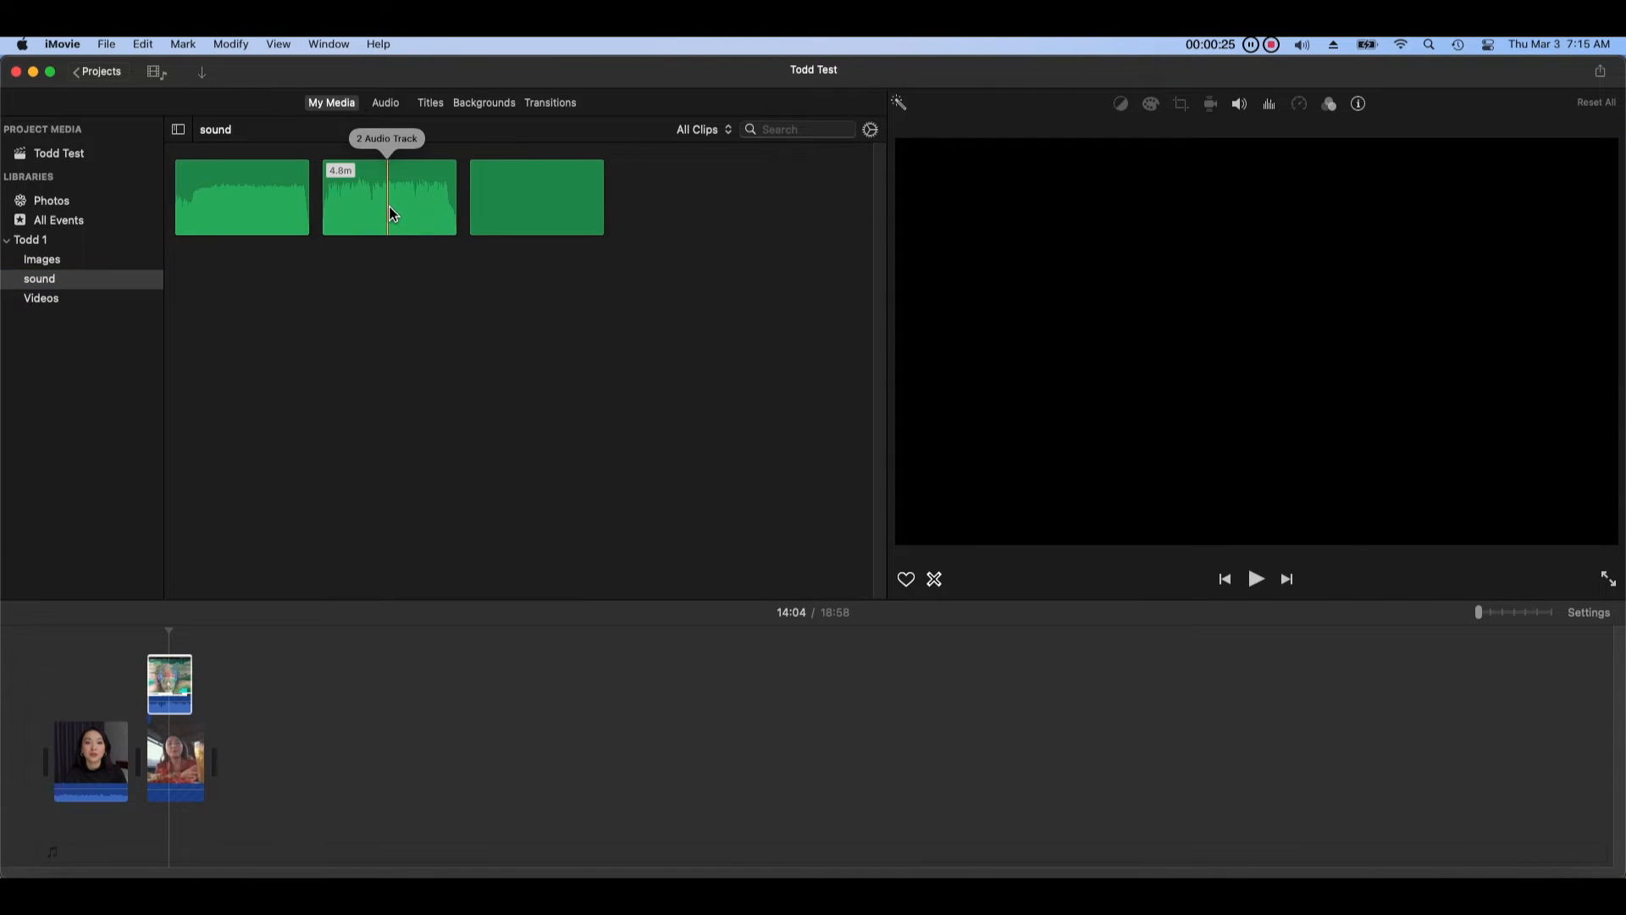
left_click_drag(388, 206, 153, 845)
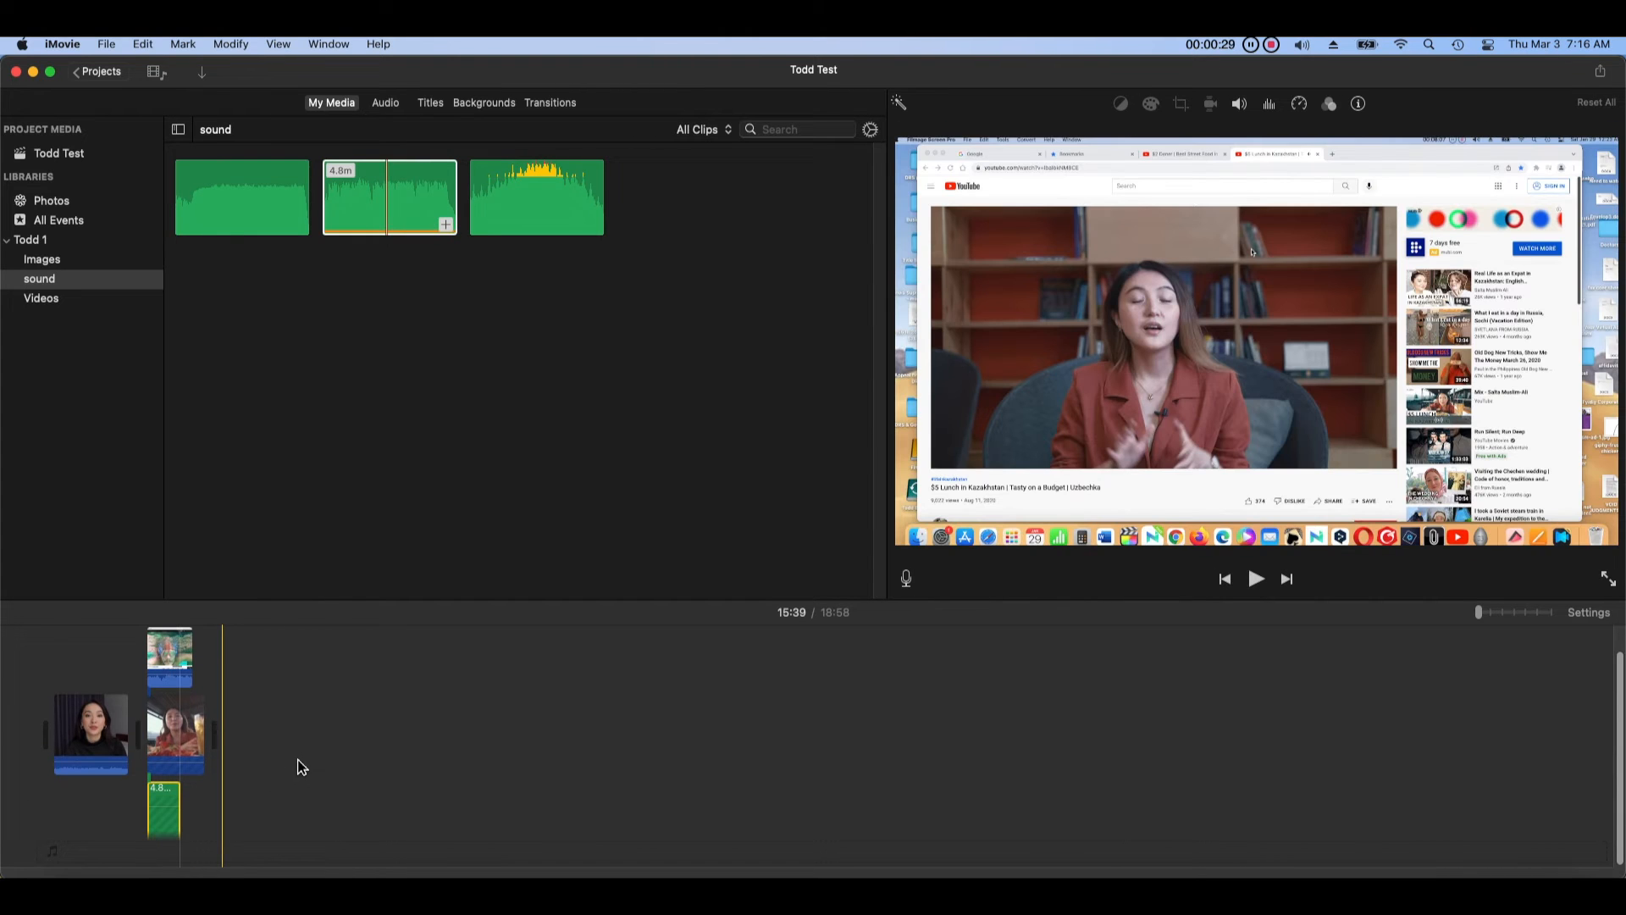
left_click_drag(513, 211, 84, 802)
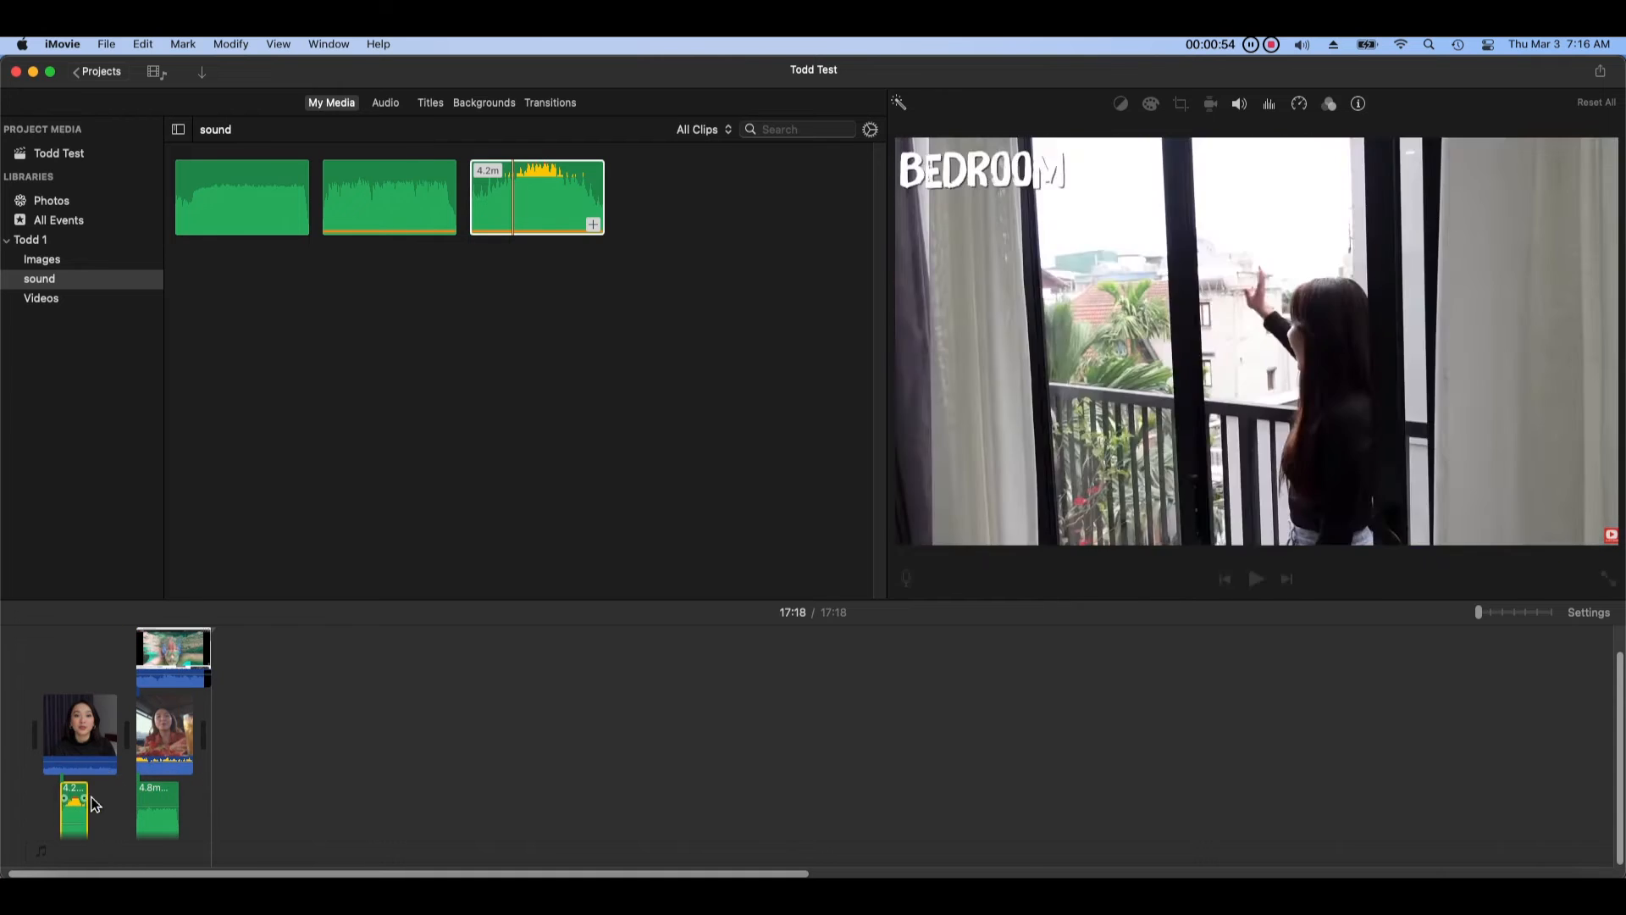
Step: Append the jellyfish image and the breaking-wave image from the Images event to the end of the timeline
left_click(70, 273)
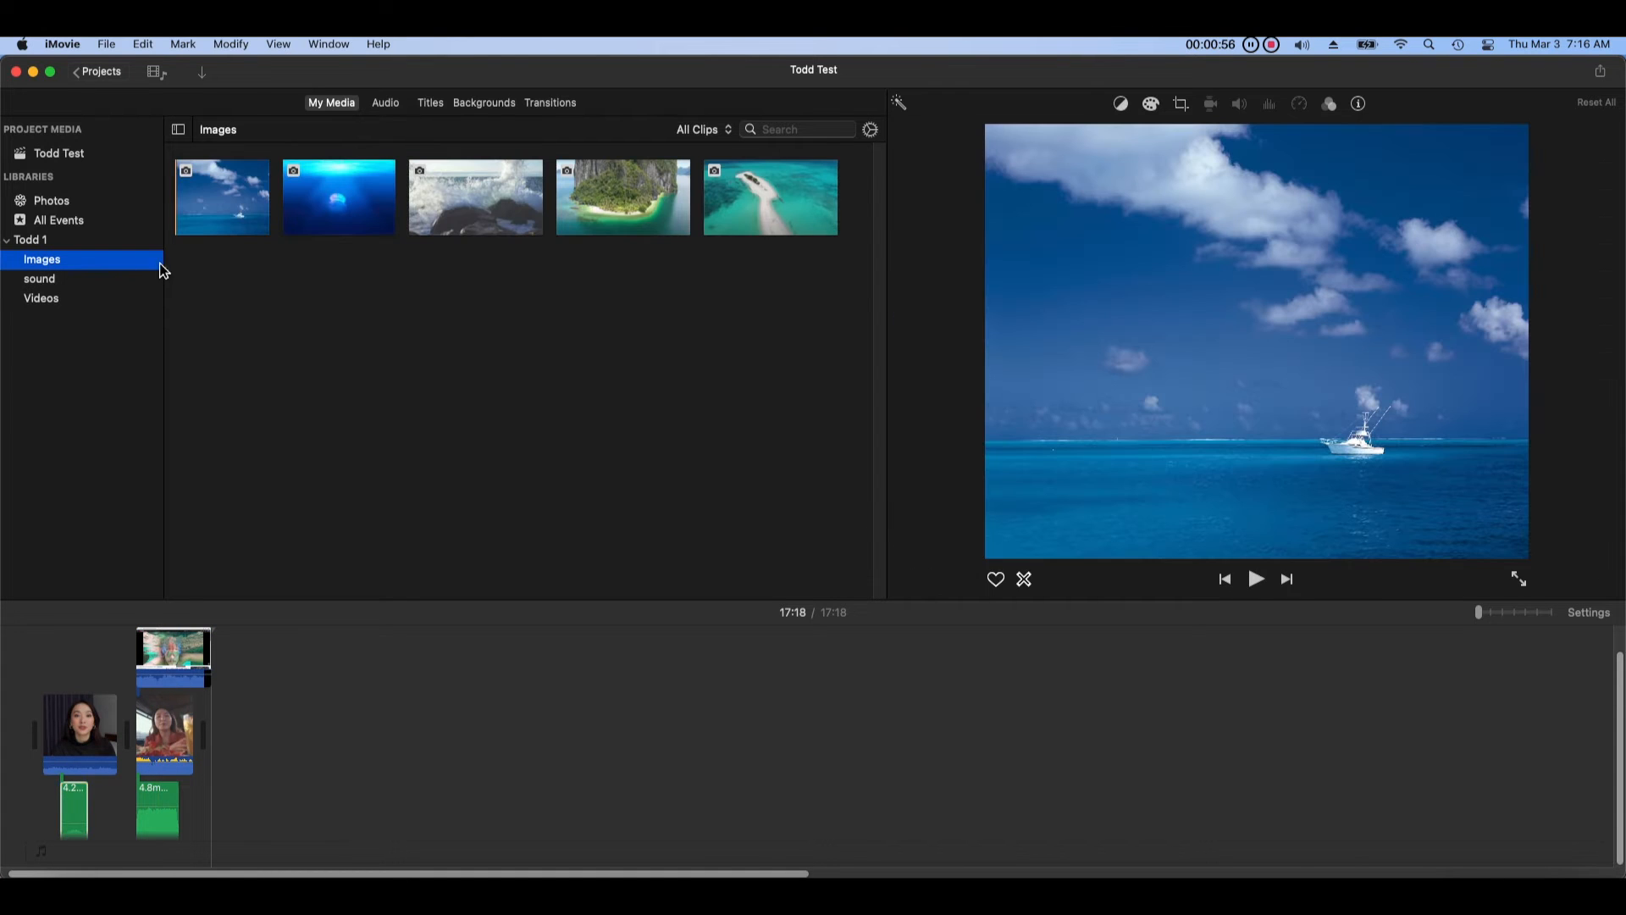
left_click_drag(315, 186, 670, 736)
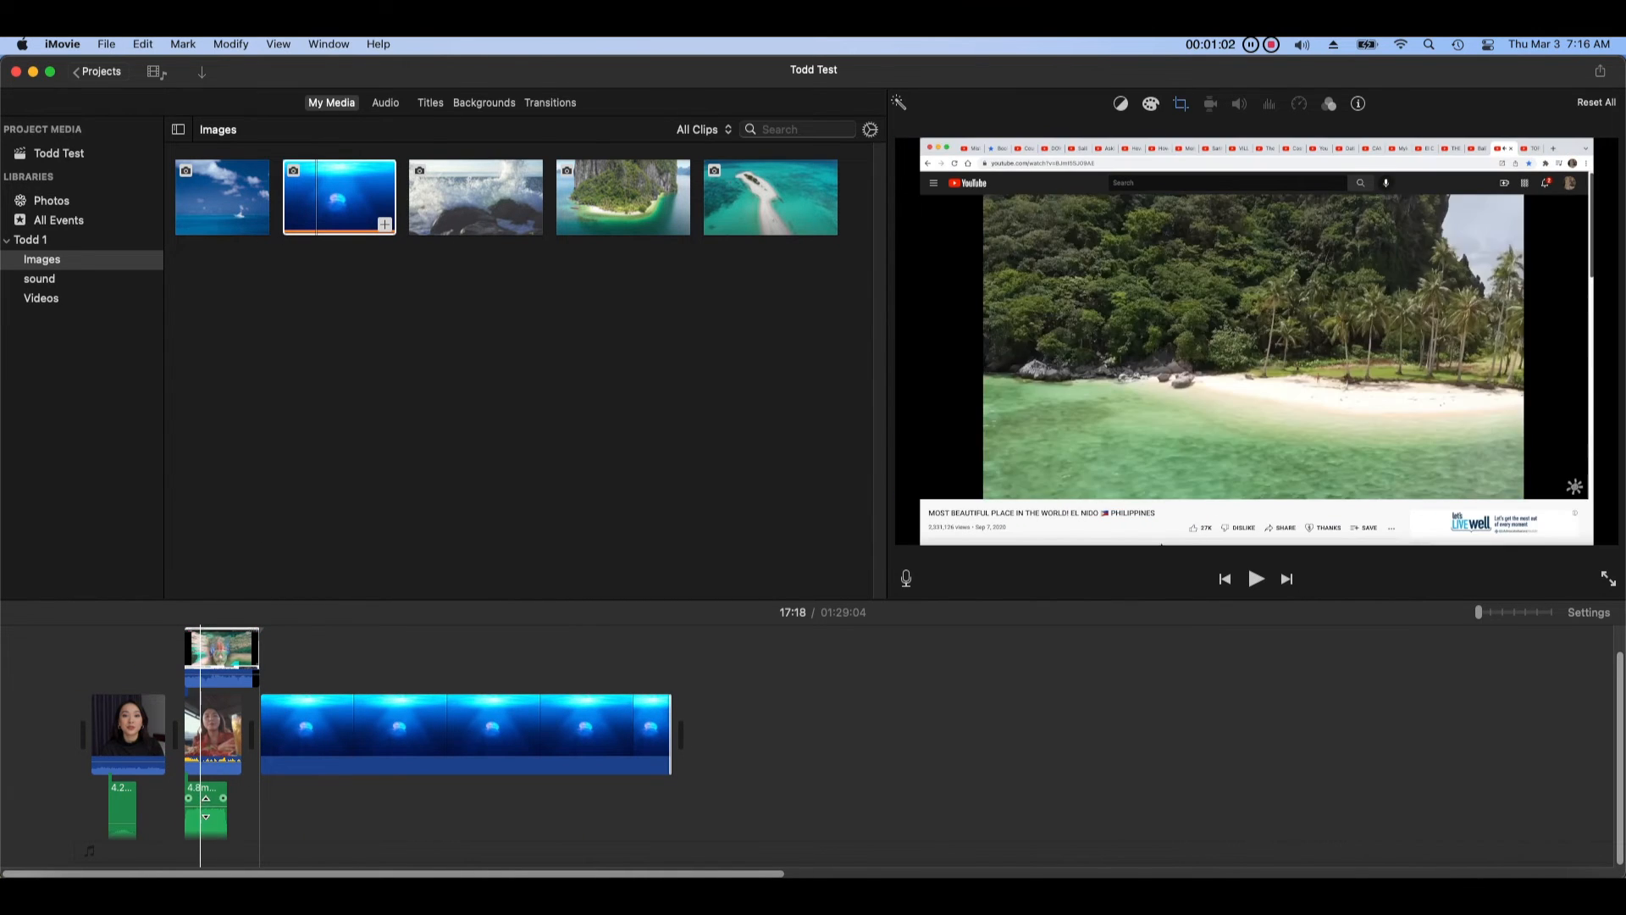
left_click_drag(480, 228, 605, 722)
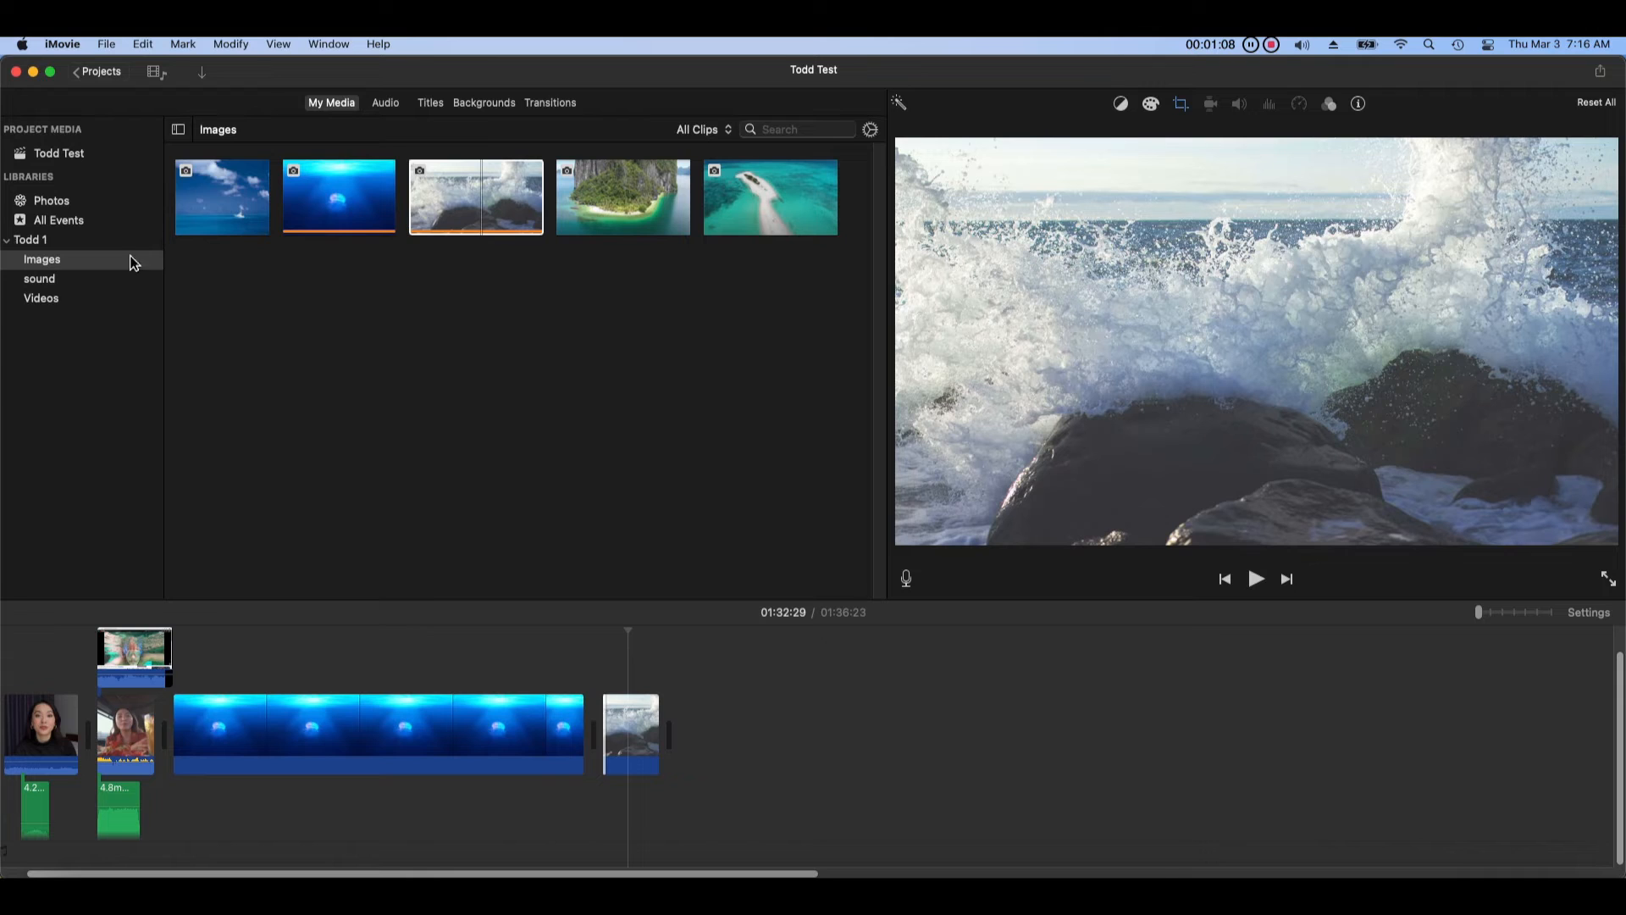
Step: Add the first audio track from the sound event beneath the jellyfish image in the timeline
left_click(42, 279)
left_click_drag(243, 232, 284, 828)
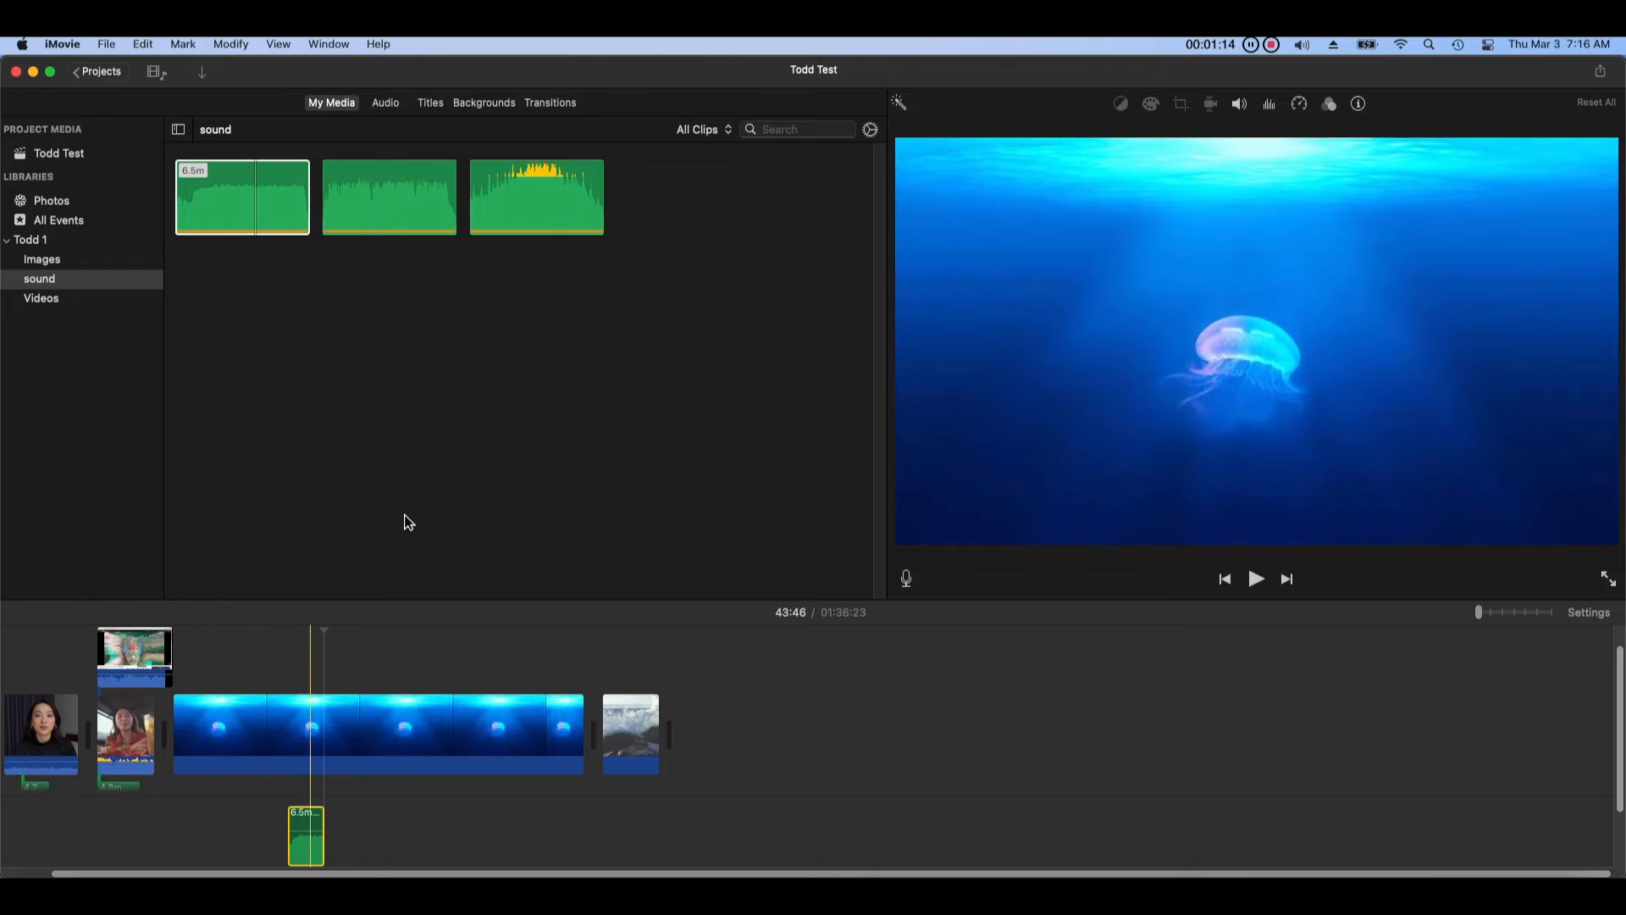
Step: Attach the third audio clip from the sound event beneath the jellyfish image and shift the first audio track further along the timeline
left_click_drag(537, 228, 348, 803)
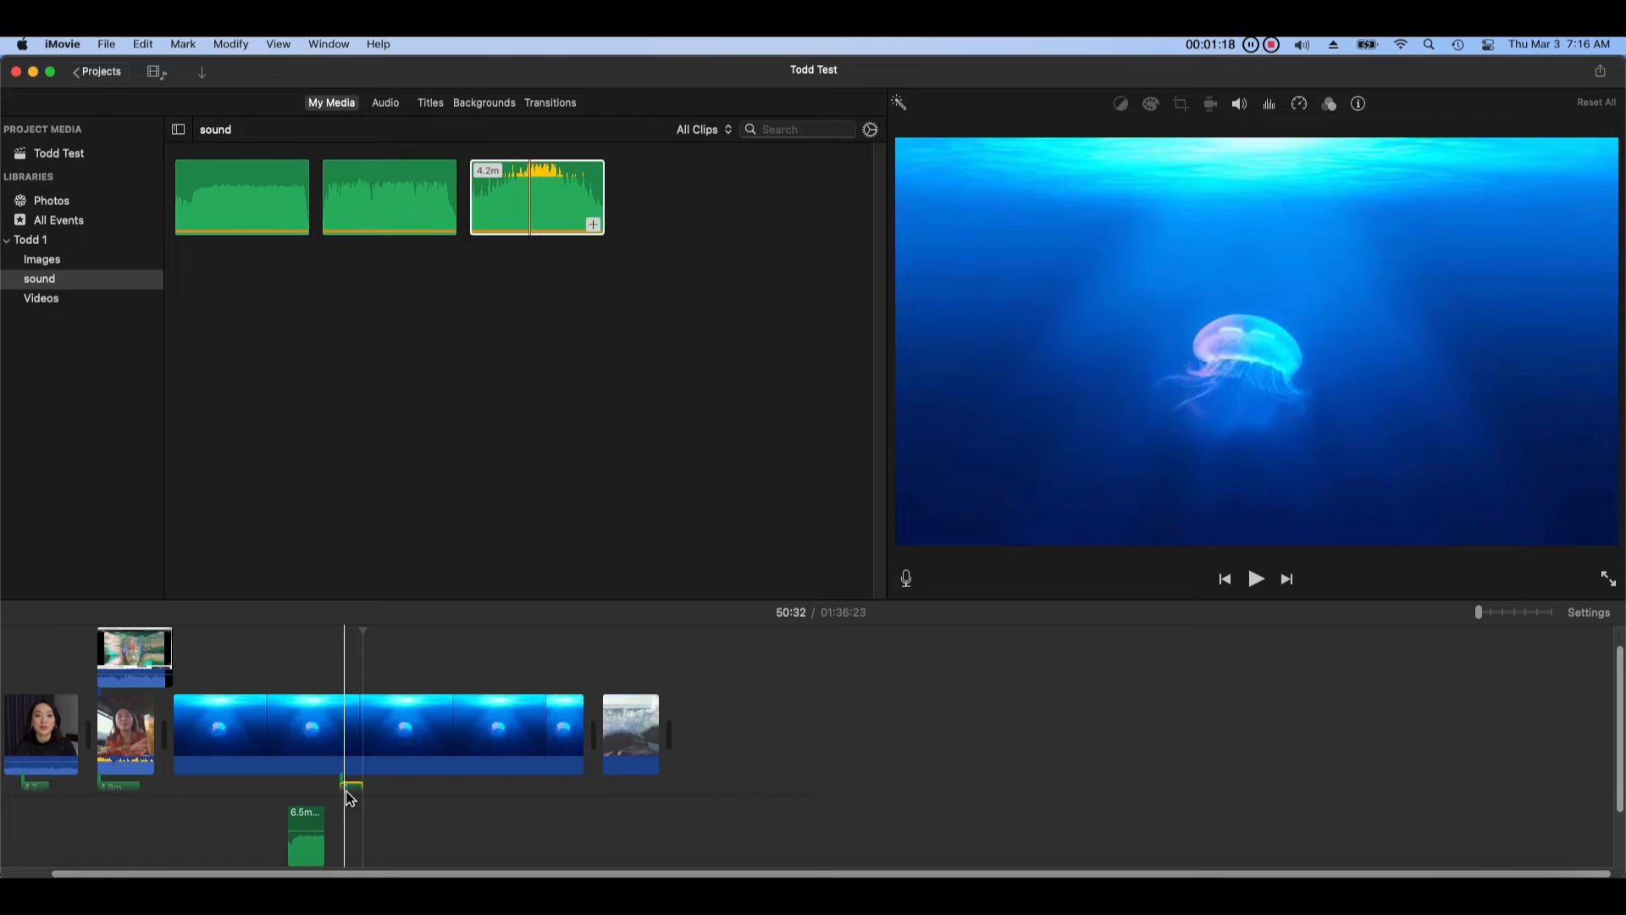
left_click(315, 847)
left_click_drag(315, 849, 355, 845)
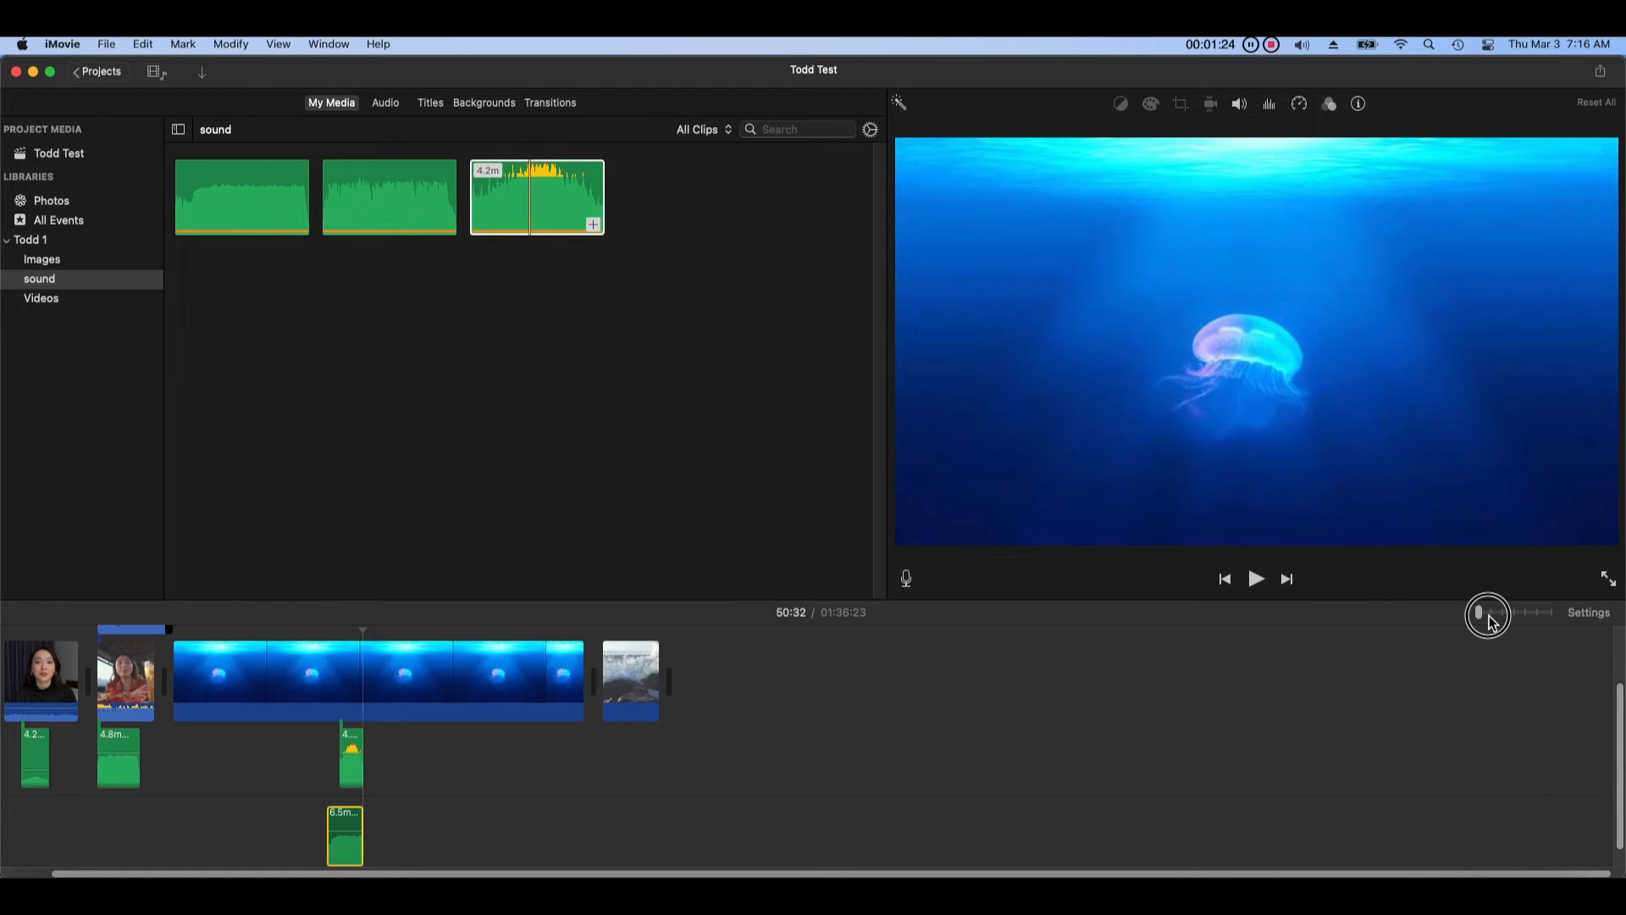
mouse_move(1488, 621)
left_mouse_down()
mouse_move(1524, 625)
mouse_move(1489, 625)
left_mouse_up()
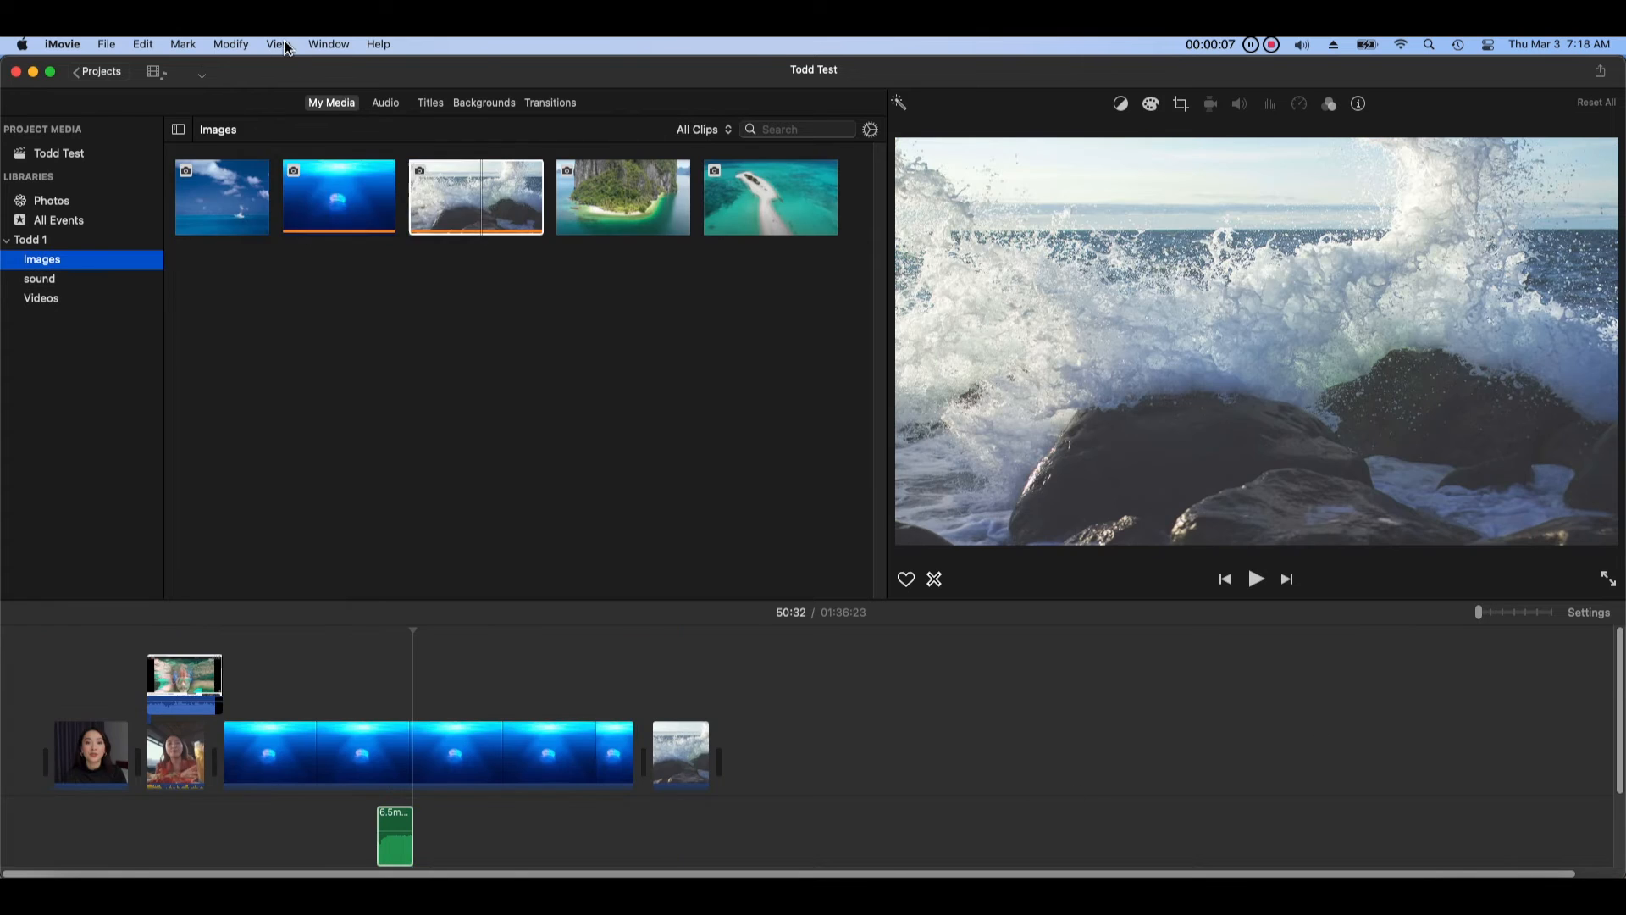
Step: Turn timeline snapping off and back on
left_click(278, 44)
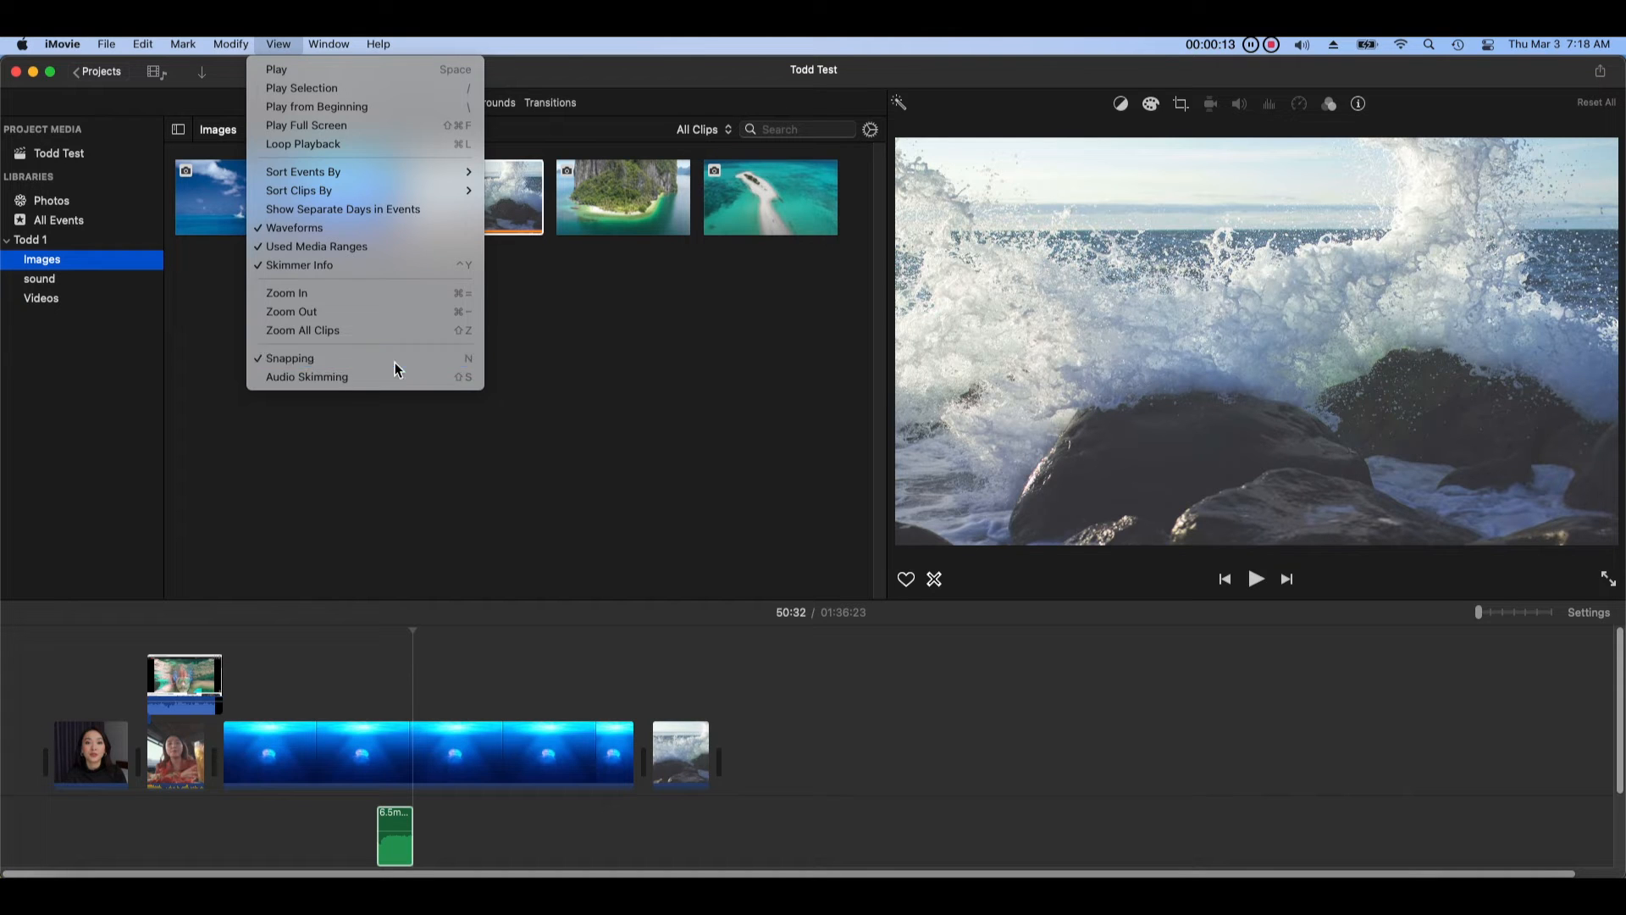
left_click(394, 366)
left_click(276, 45)
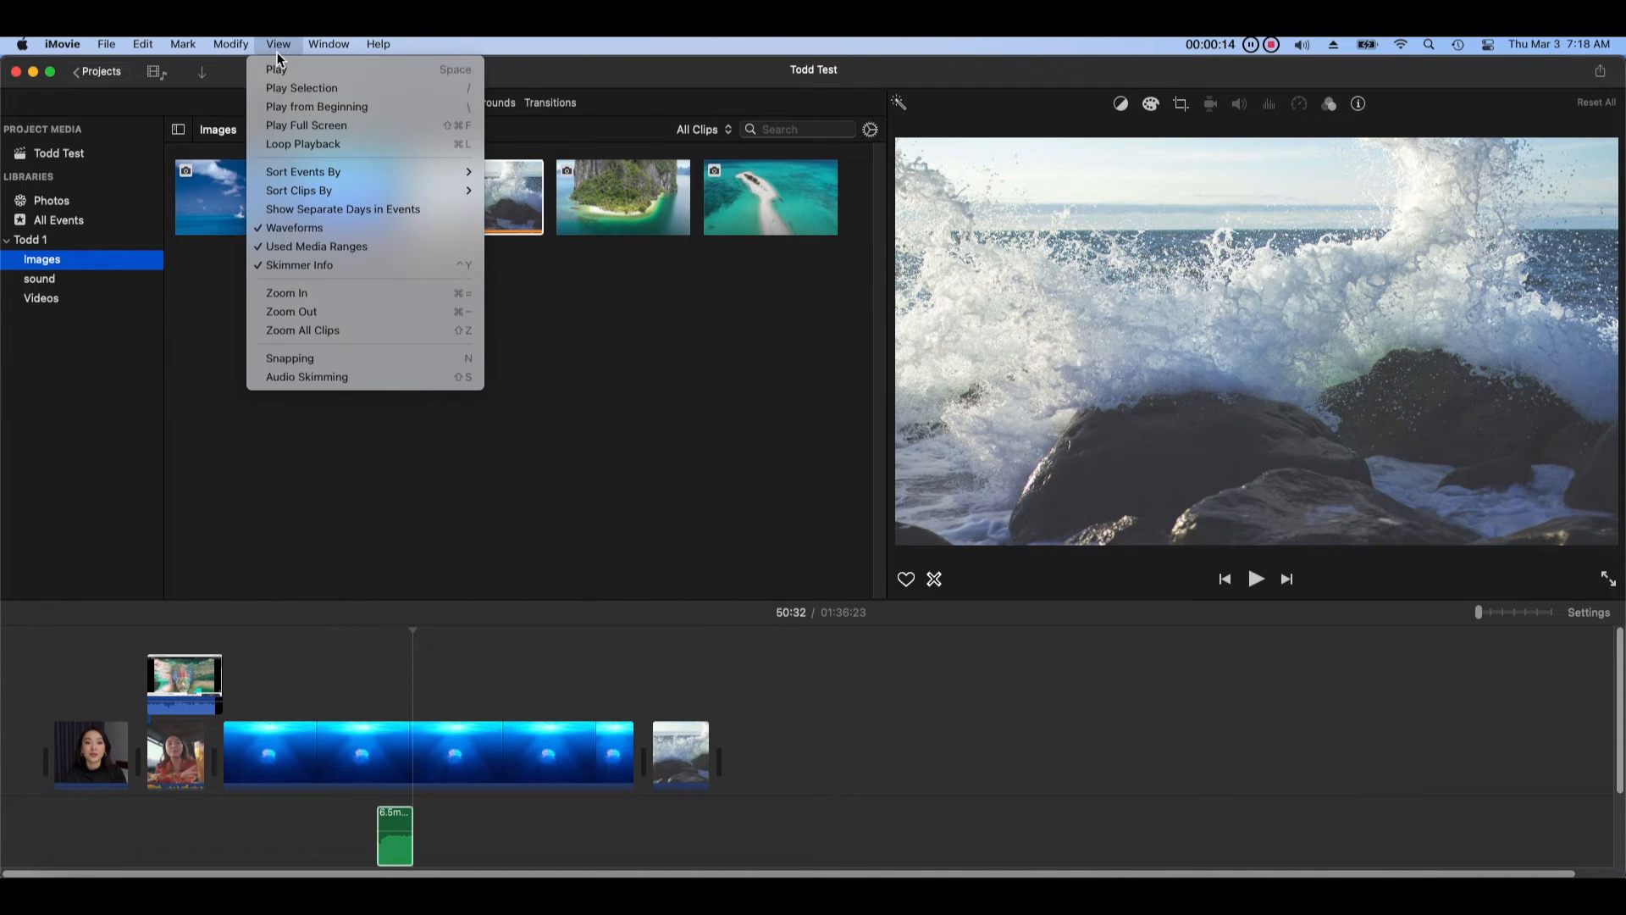
left_click(391, 362)
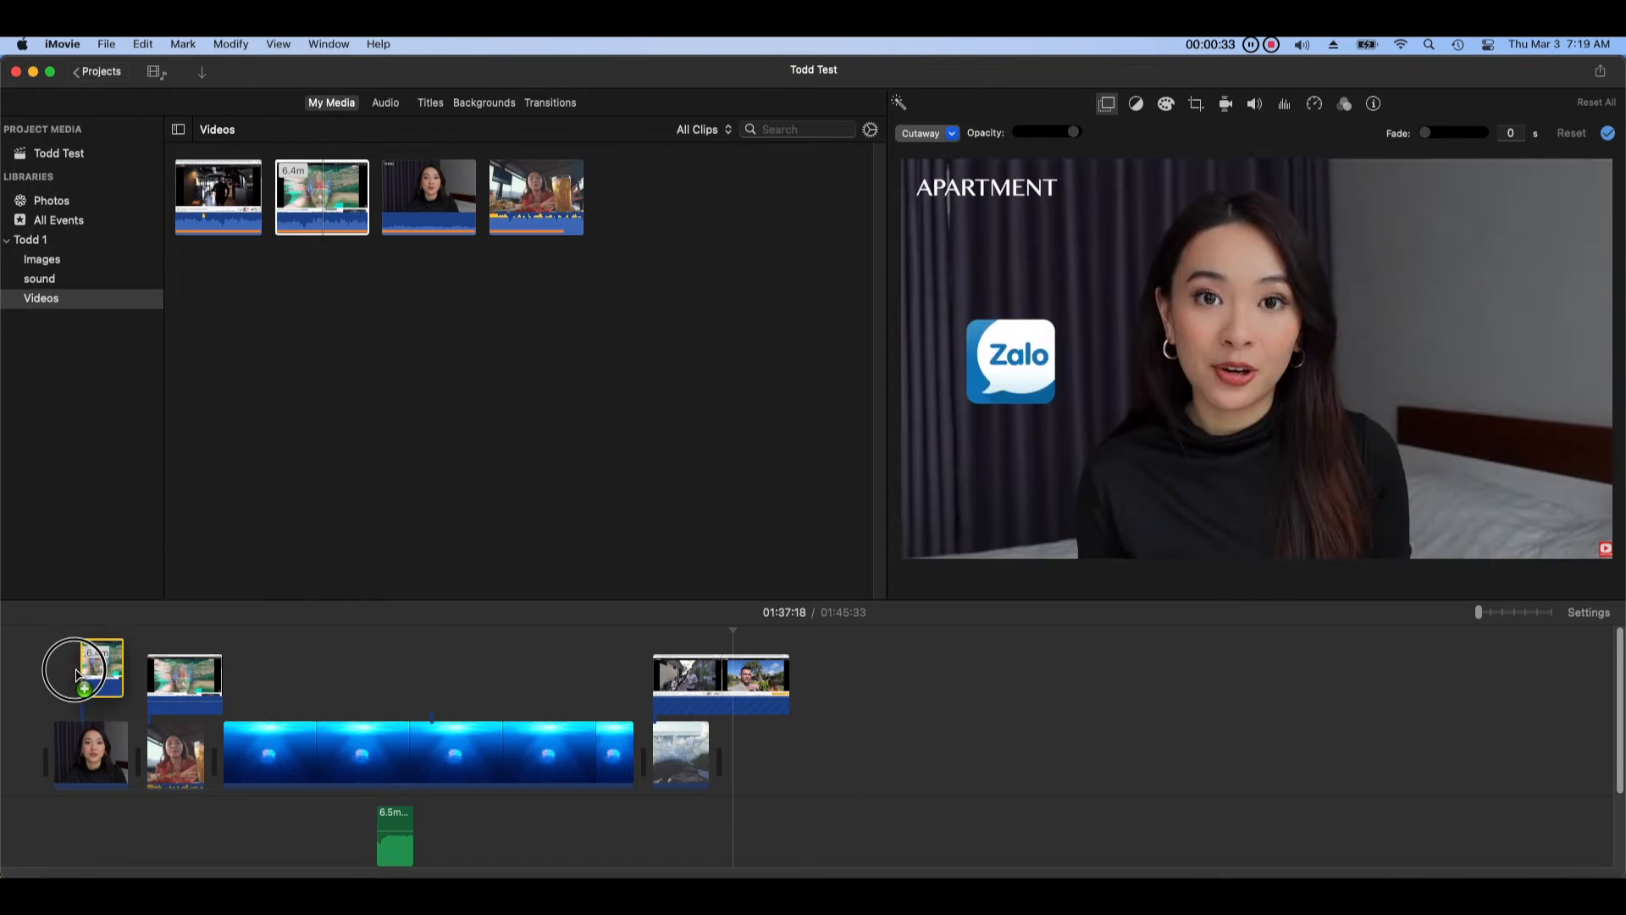
Step: Place the Philippines clip as an overlay above the Vietnam -2 clip and shorten the jellyfish image in the timeline
mouse_move(80, 665)
left_mouse_down()
mouse_move(59, 677)
mouse_move(87, 678)
left_mouse_up()
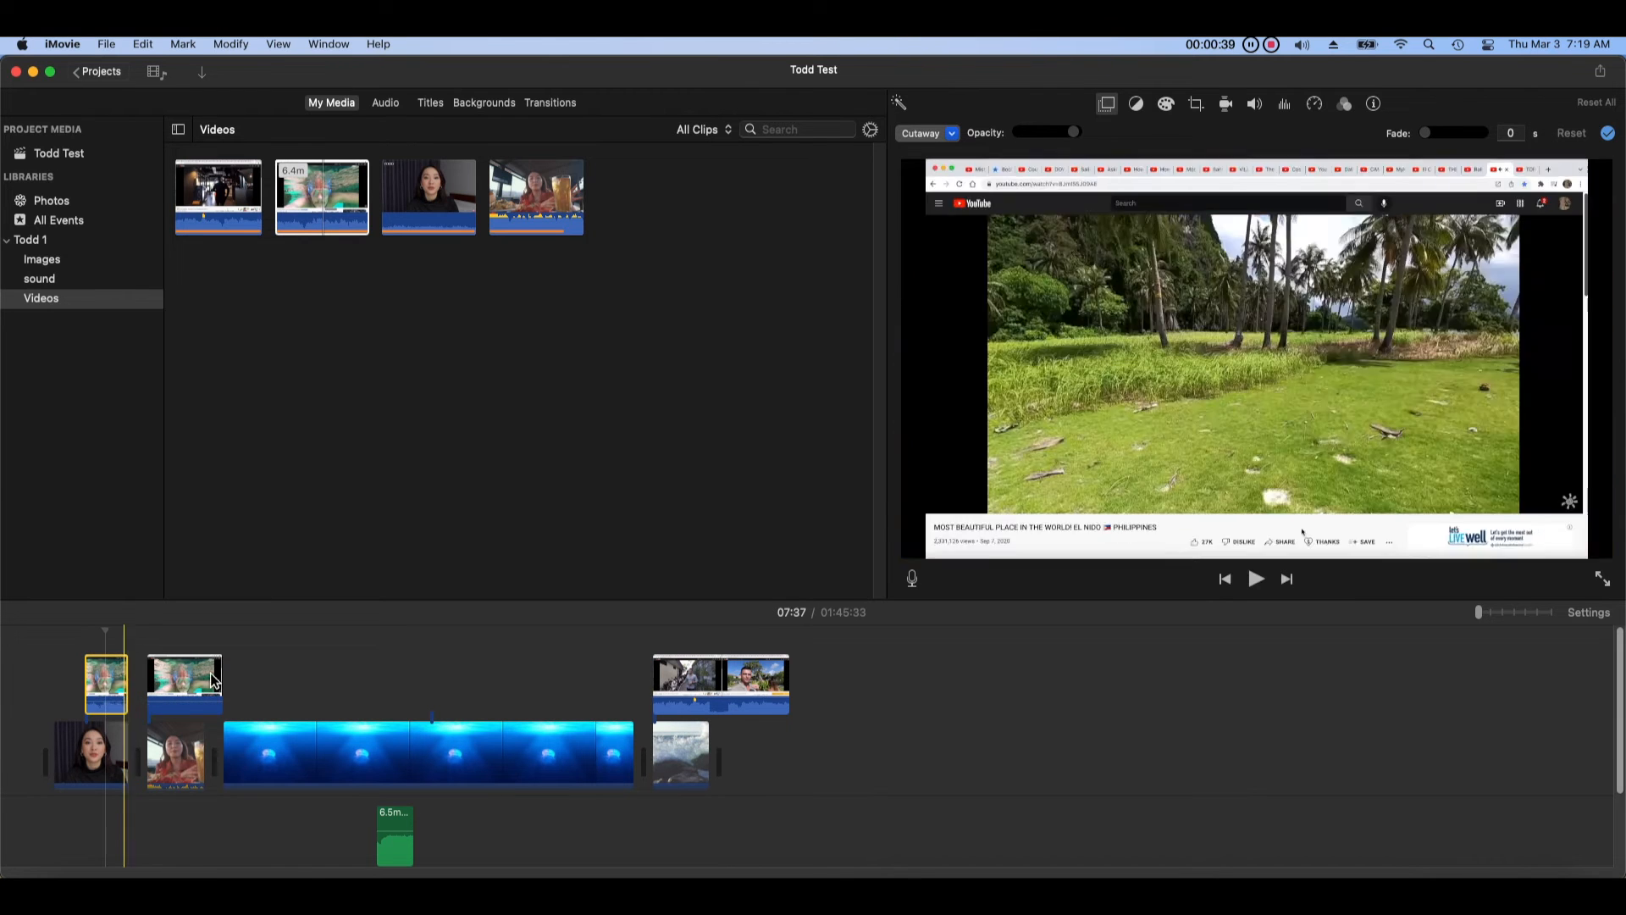
left_click_drag(637, 752, 290, 748)
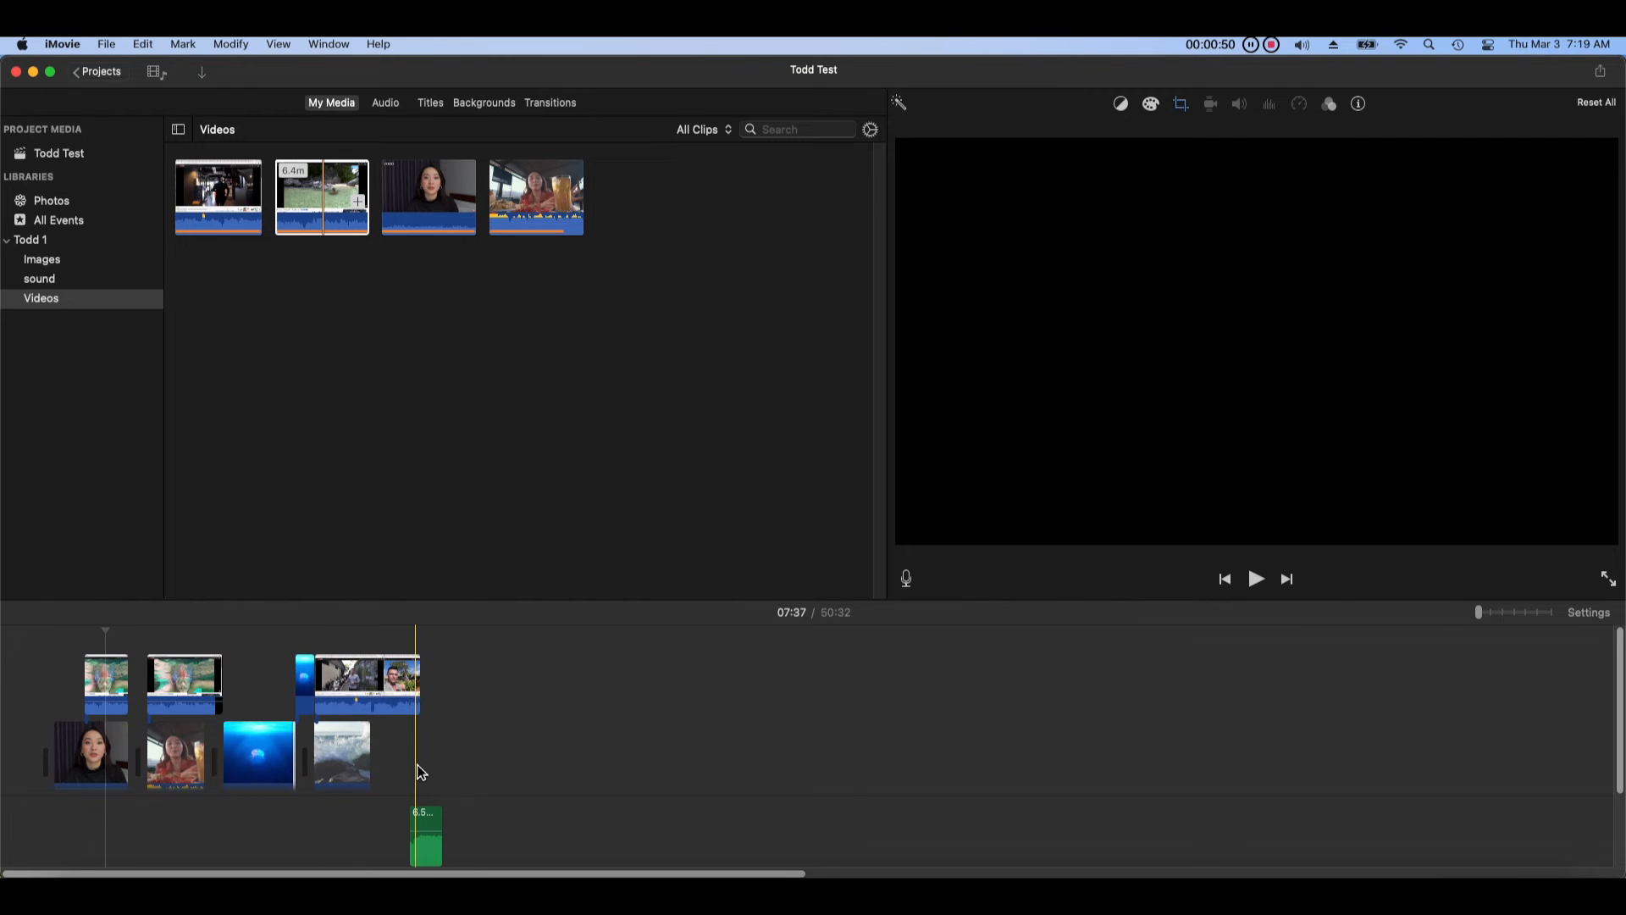
Step: Examine the editing commands available for the Bali overlay clip, including split, detach audio, trim and speed options
left_click(359, 690)
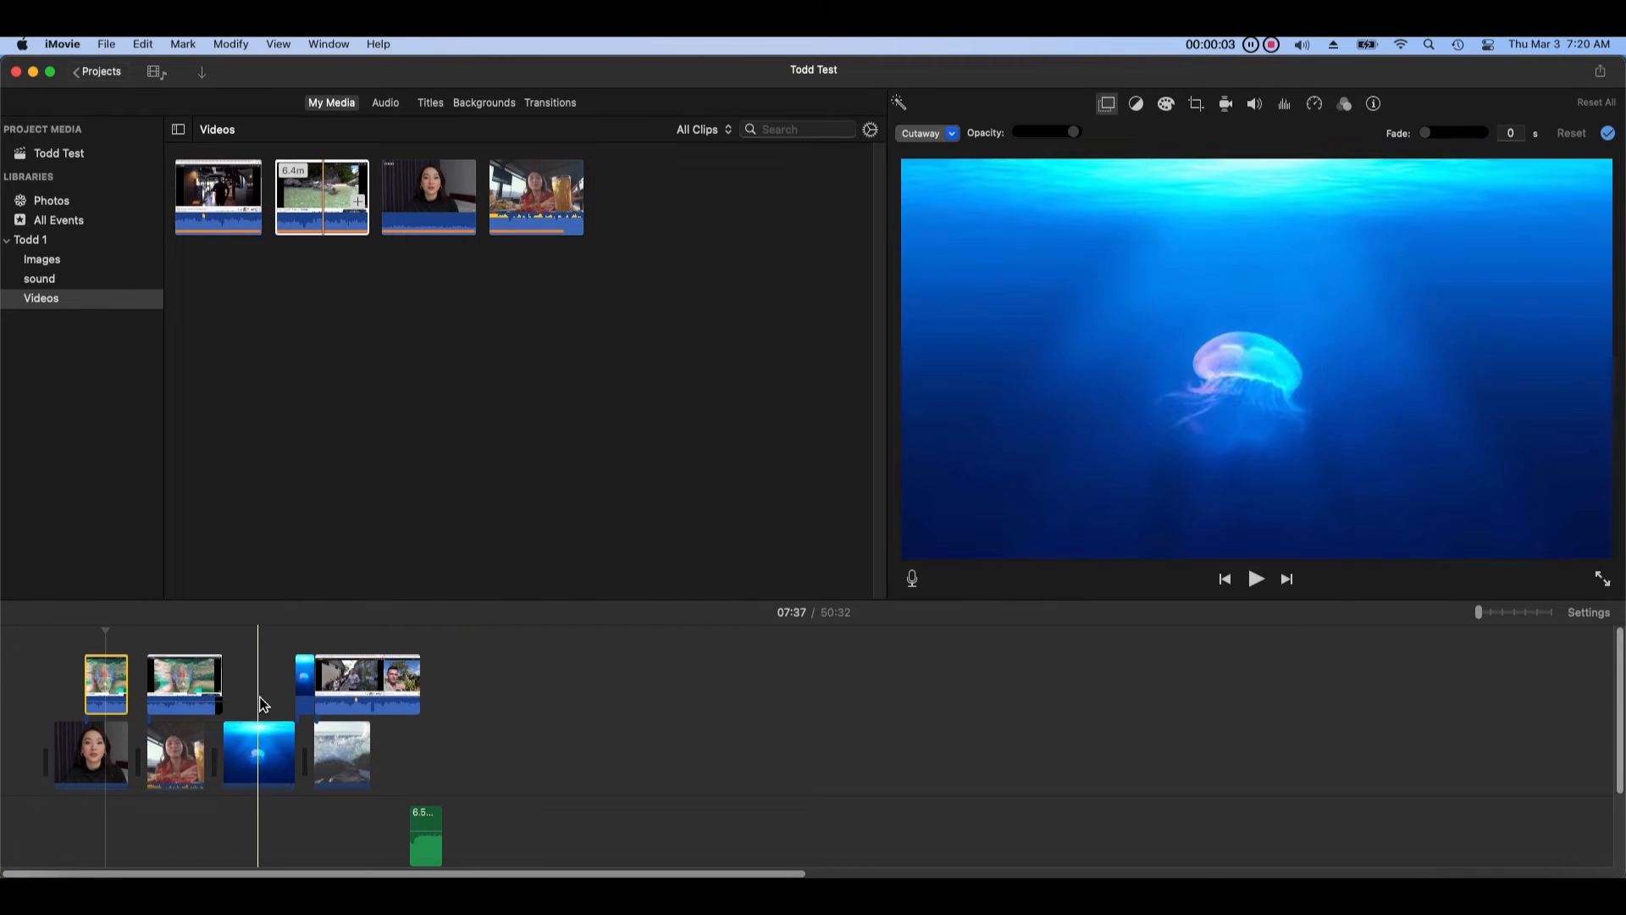
right_click(364, 697)
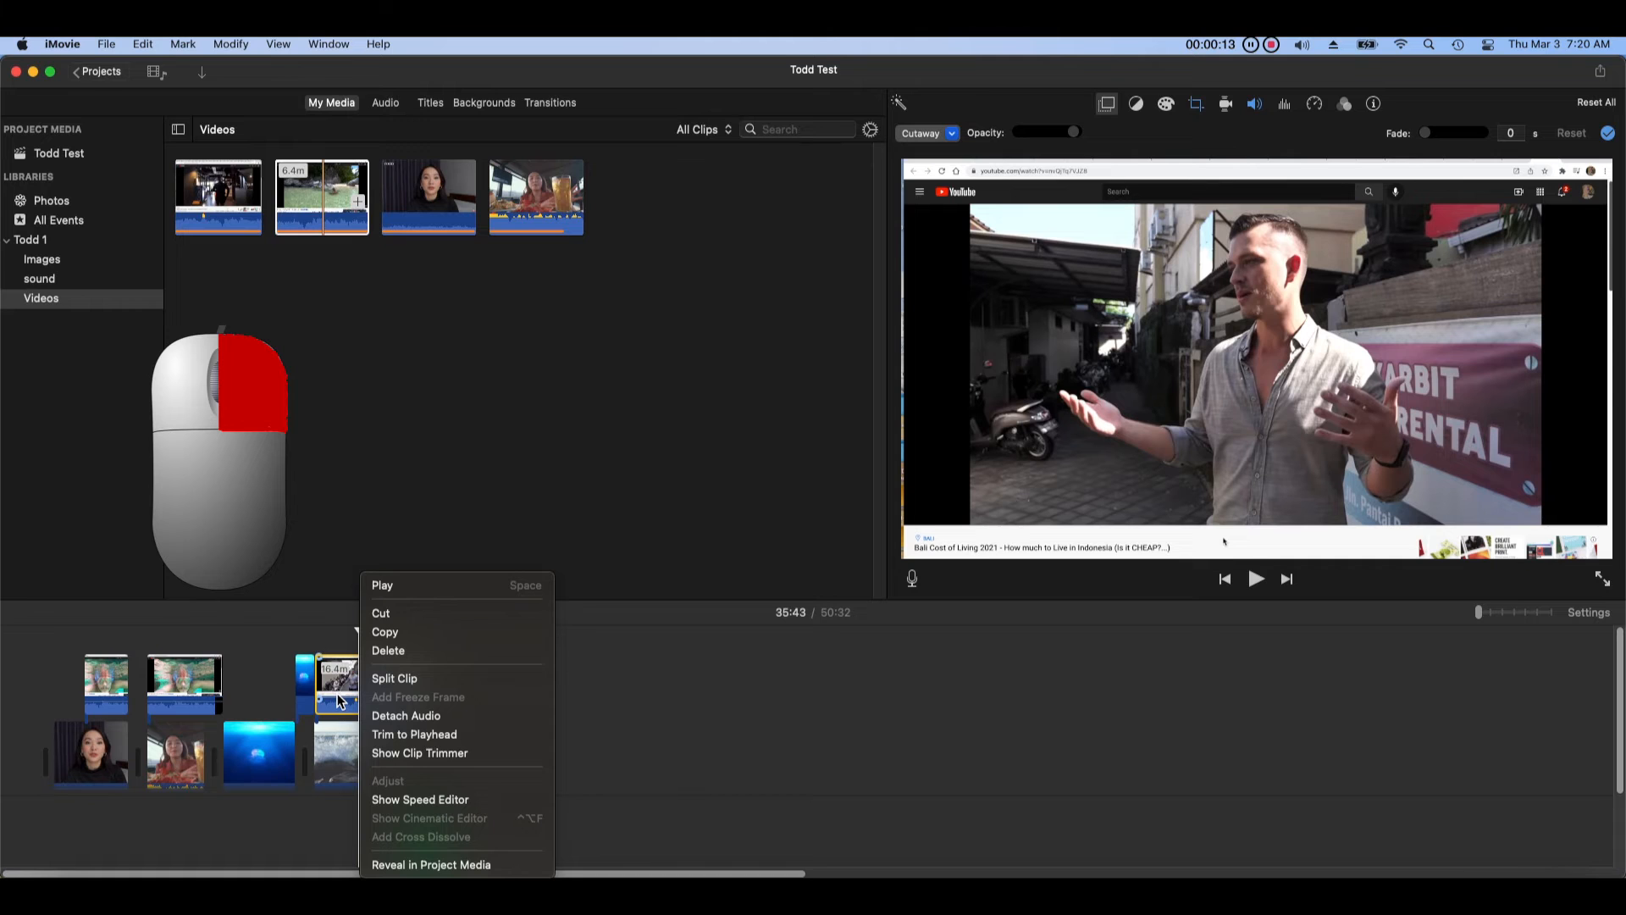
left_click(330, 714)
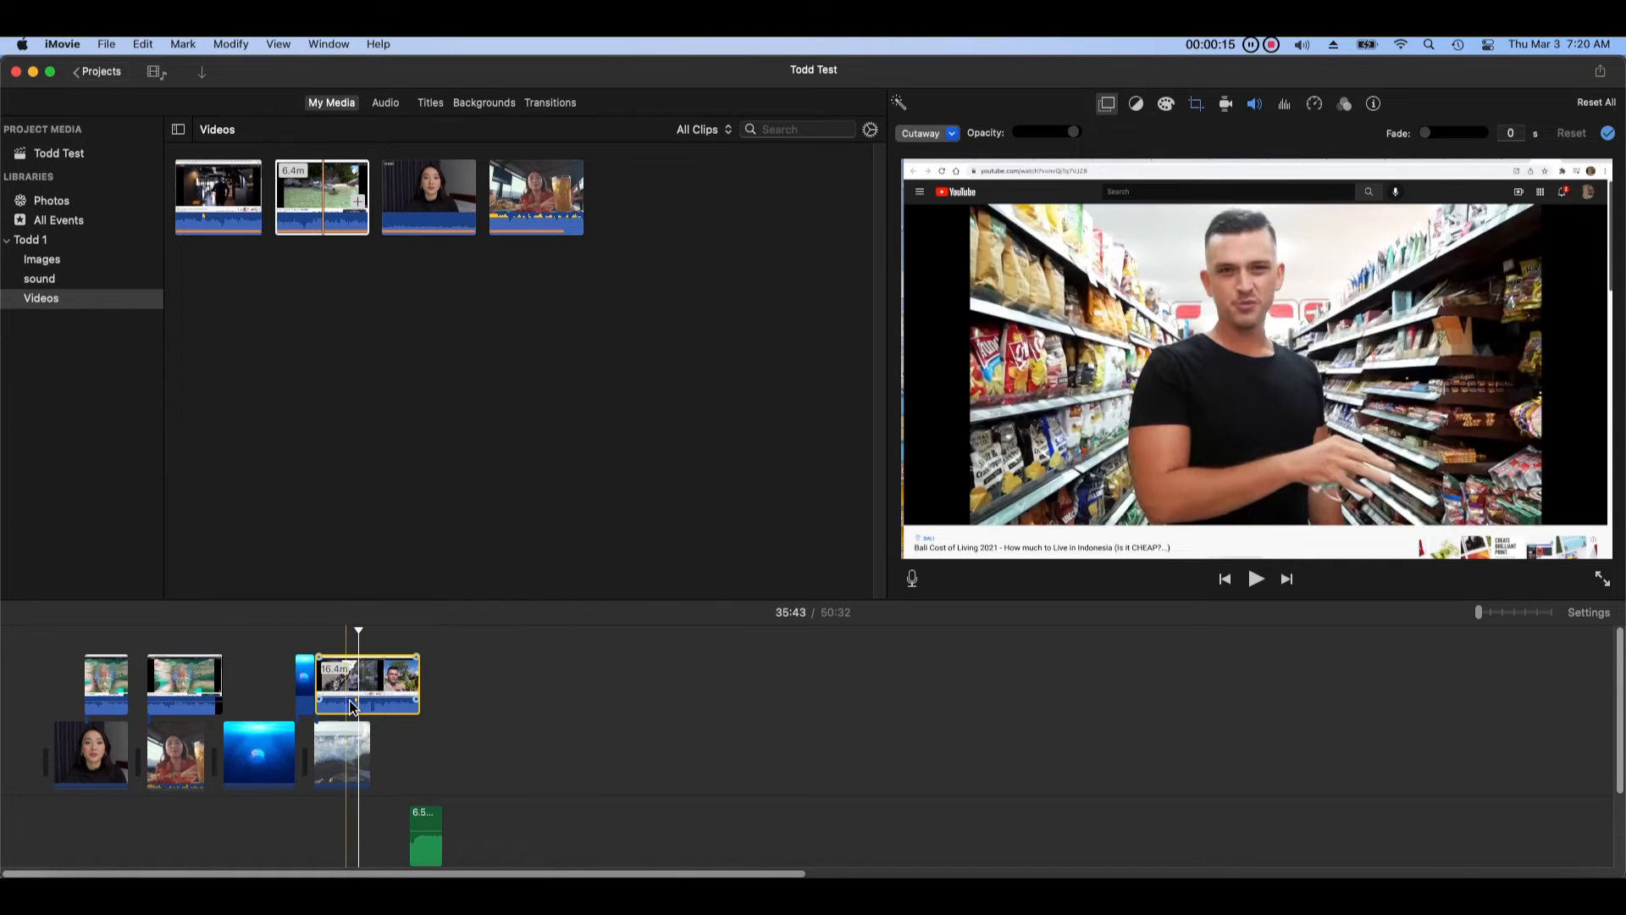
right_click(361, 703)
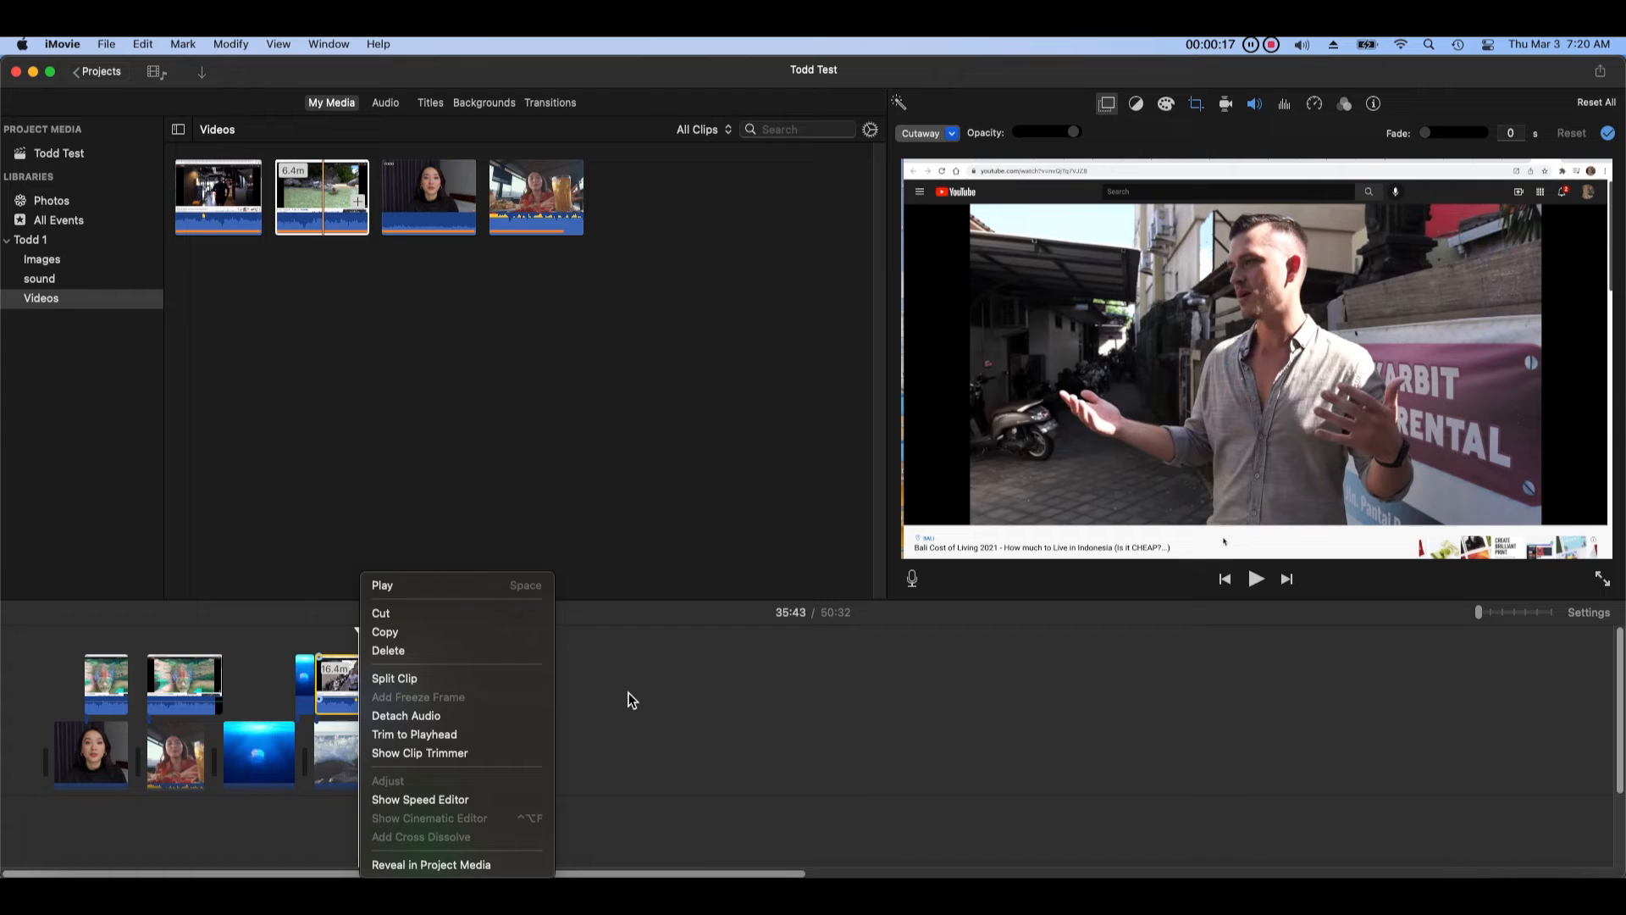
left_click(607, 697)
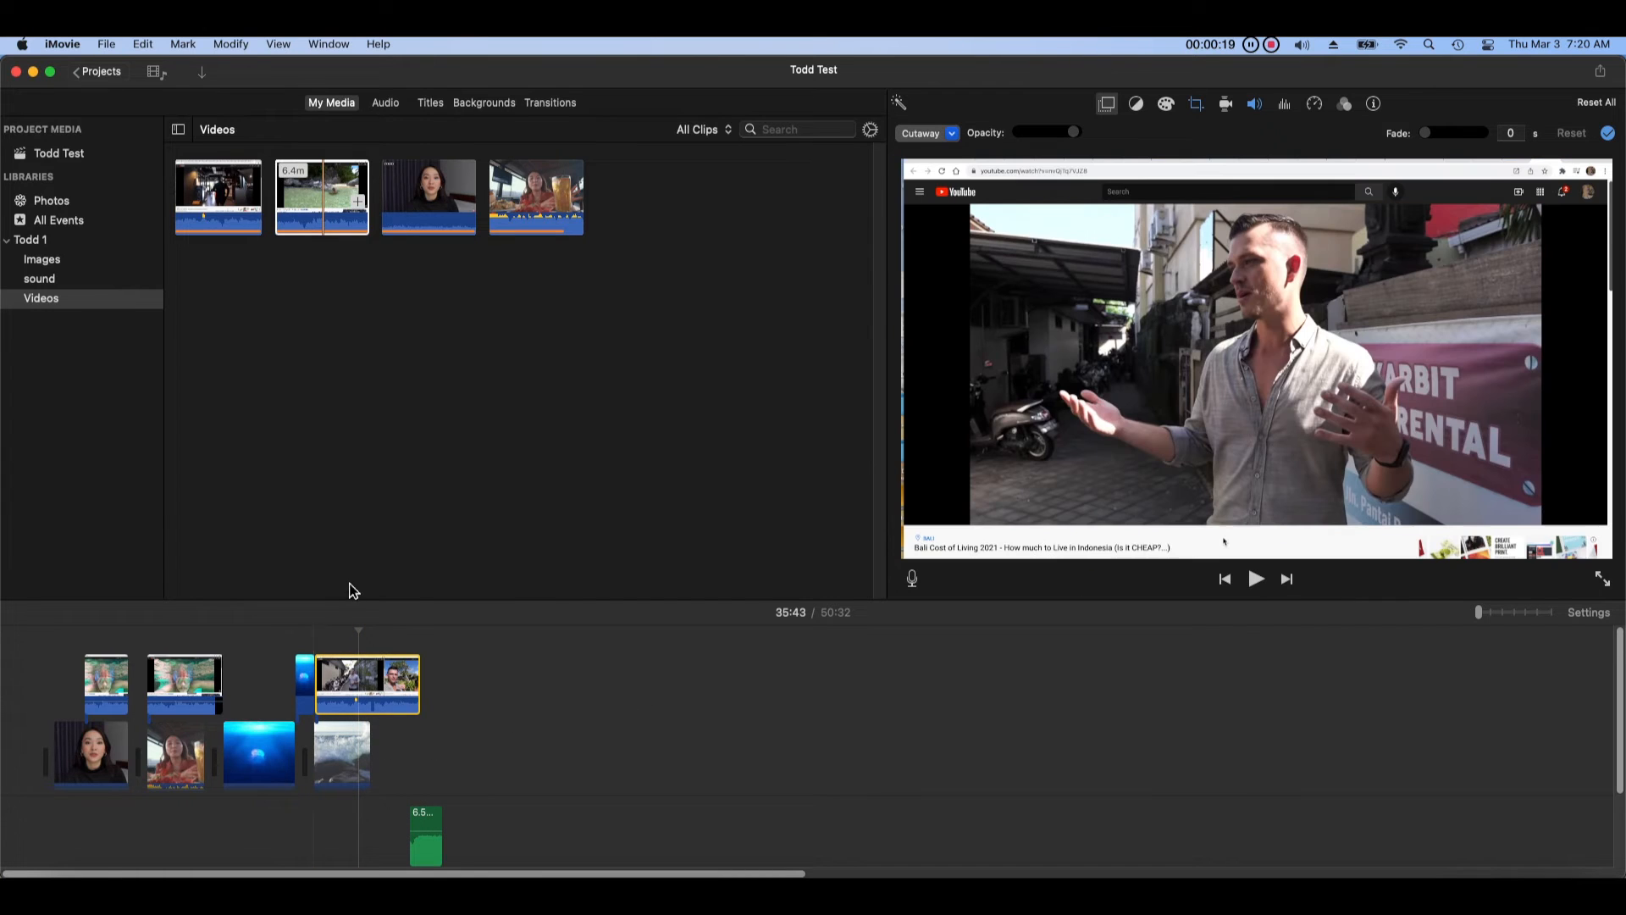
left_click(231, 44)
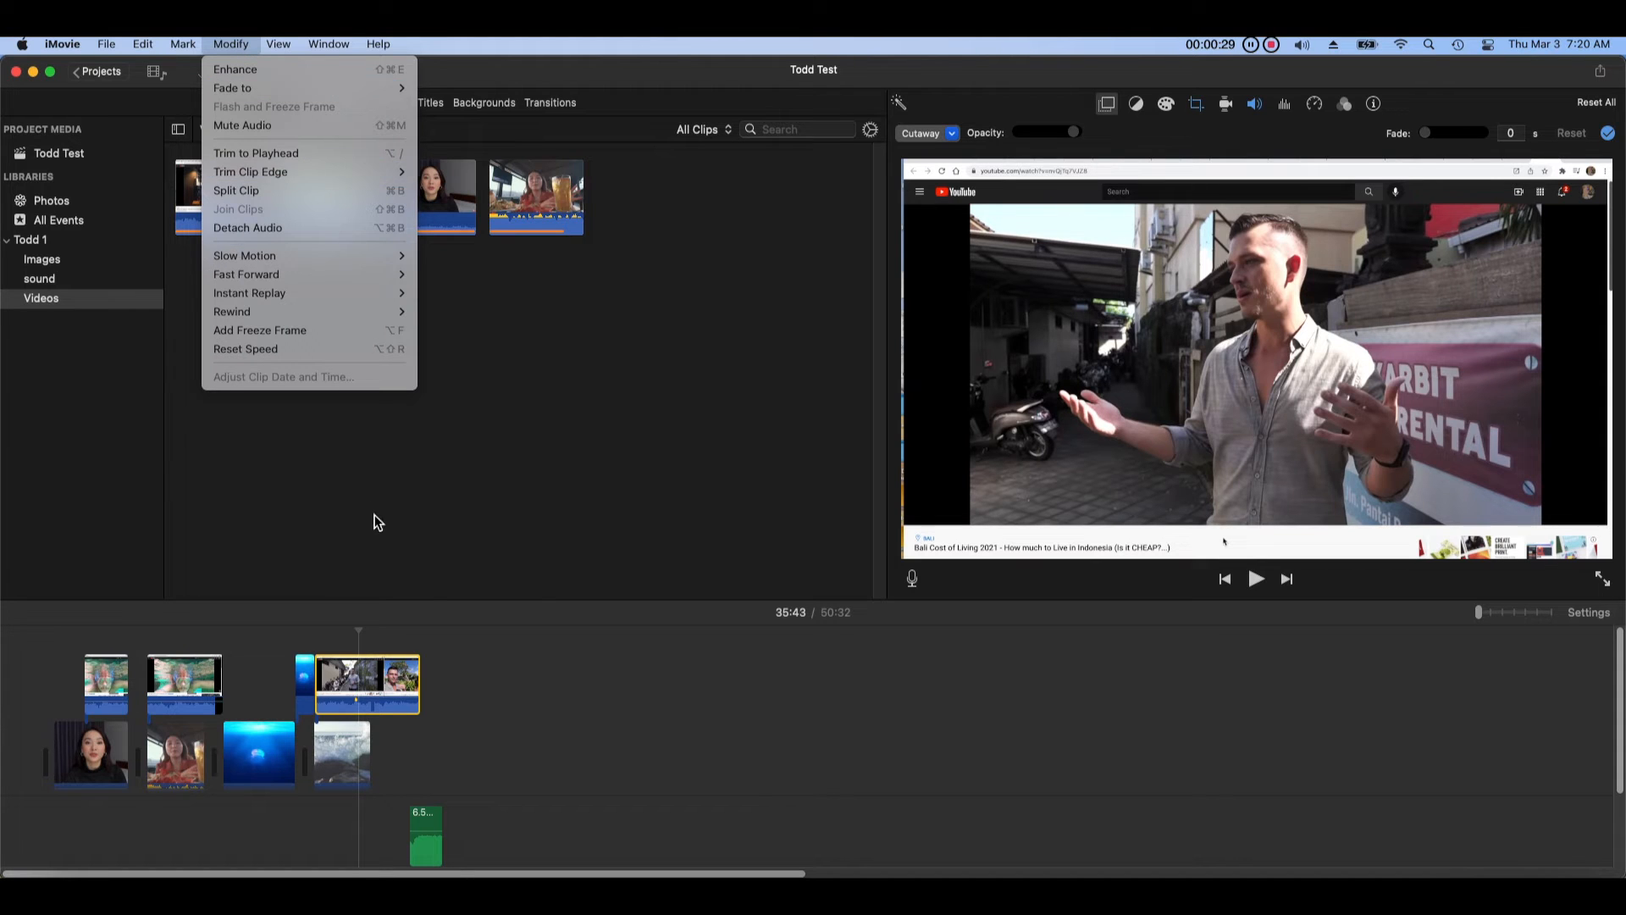
left_click(491, 675)
Step: Delete all overlay clips above the main track, along with the jellyfish and breaking-wave images
left_click_drag(491, 690, 97, 714)
key("Delete")
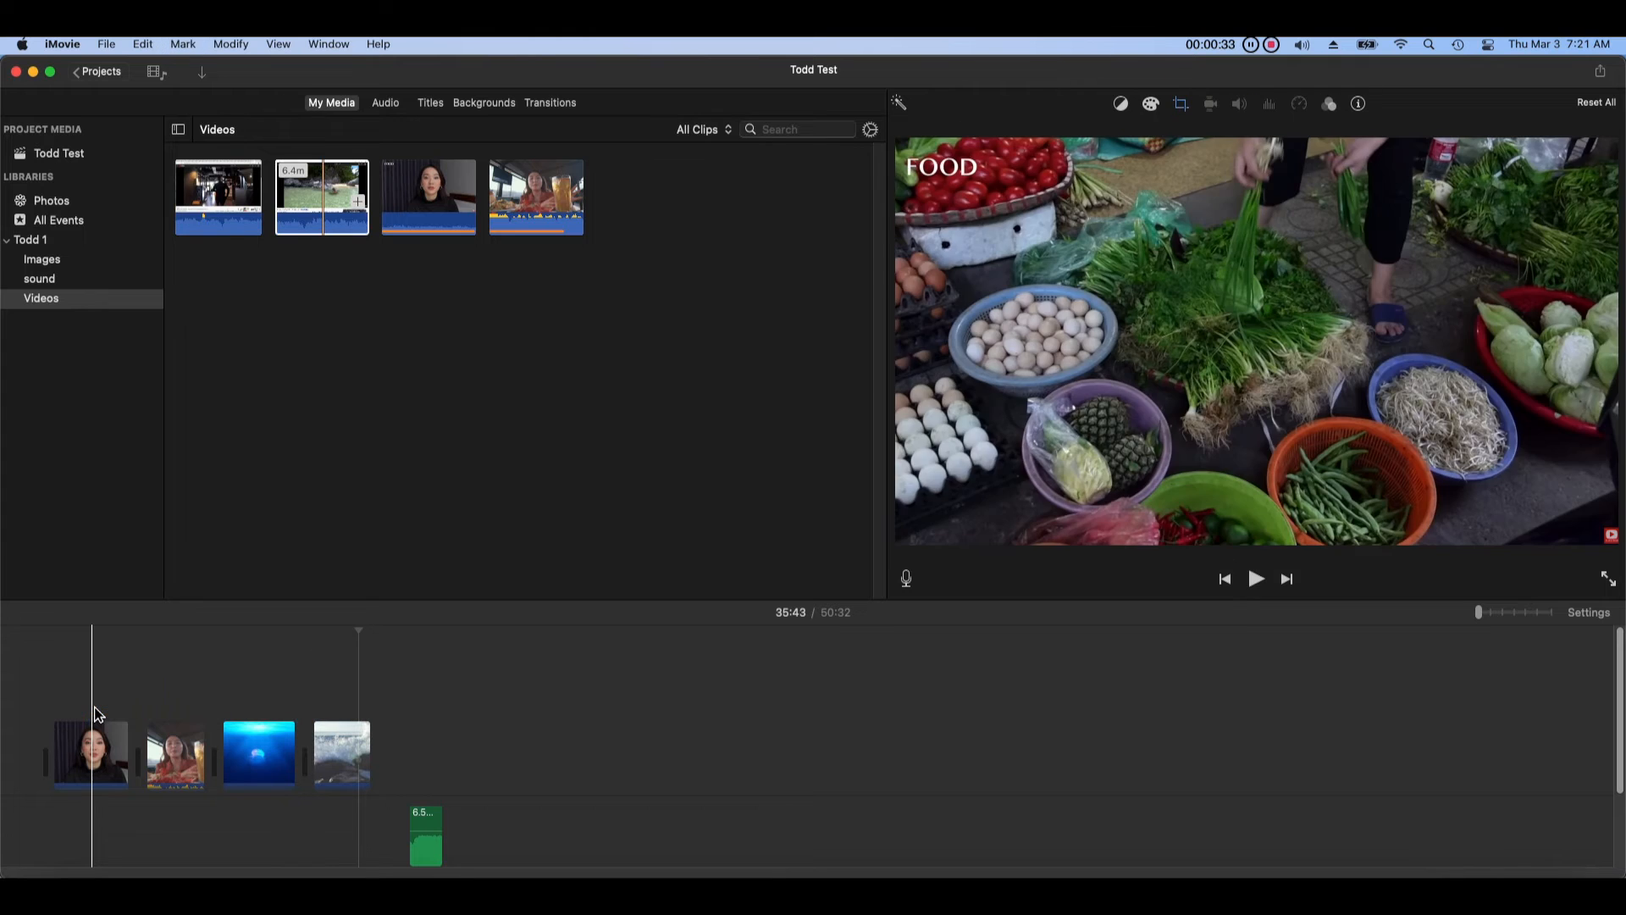
left_click(323, 752)
left_click(227, 742)
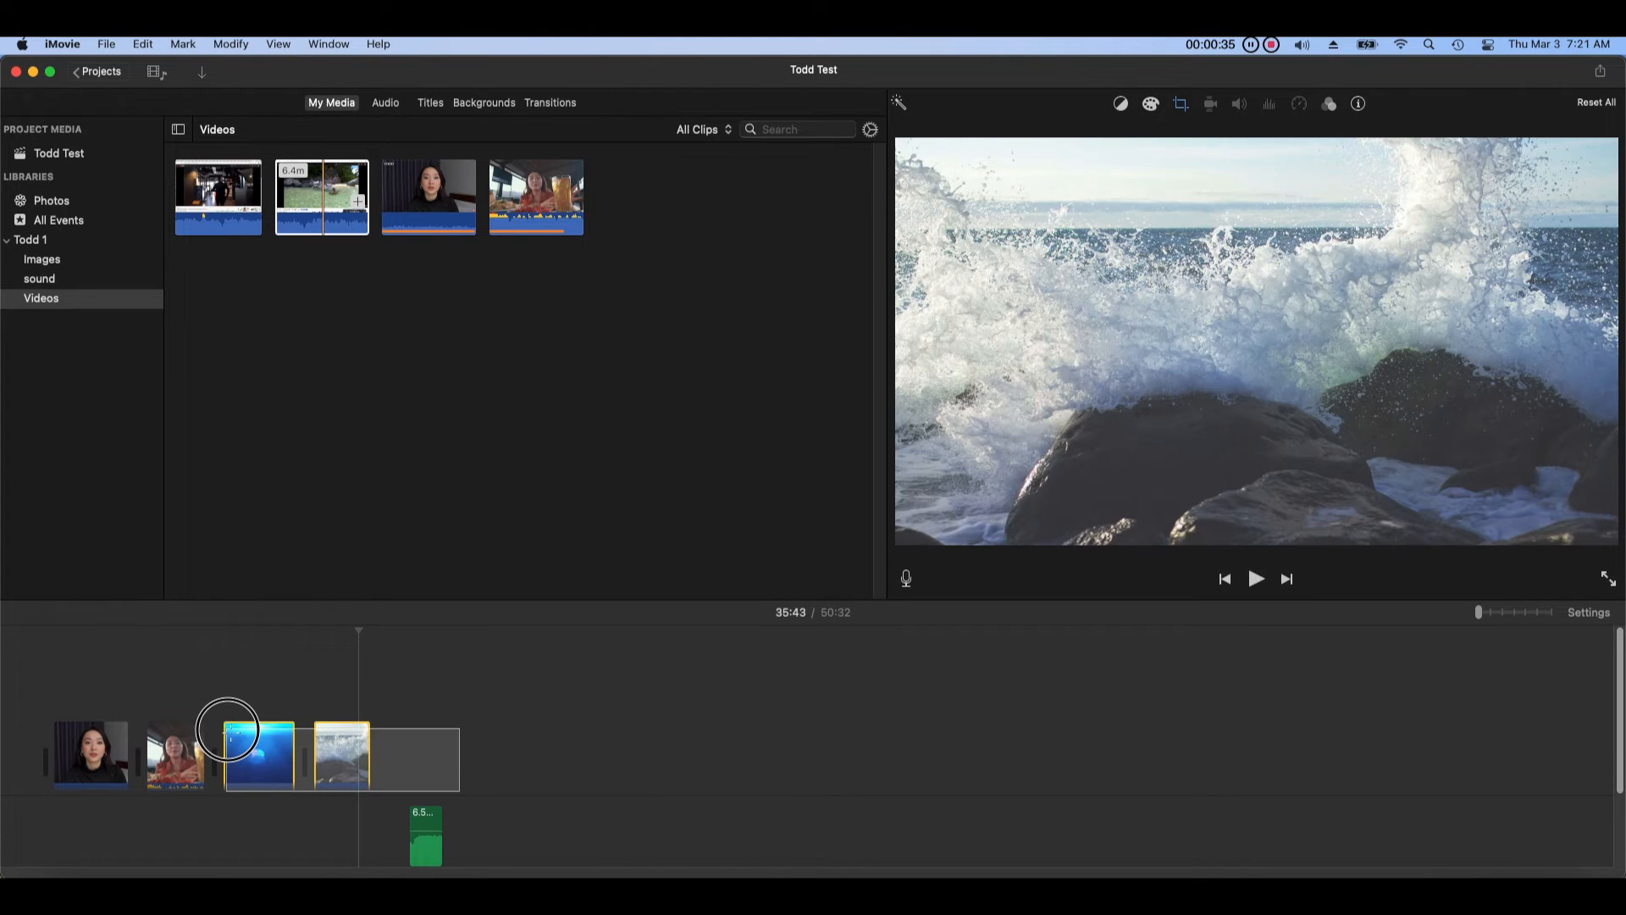
key("Delete")
Step: Delete the audio clips attached beneath the two video clips and the separate audio track at the bottom of the timeline
scroll(242, 737, "down", 3)
left_click_drag(278, 784, 55, 749)
key("Delete")
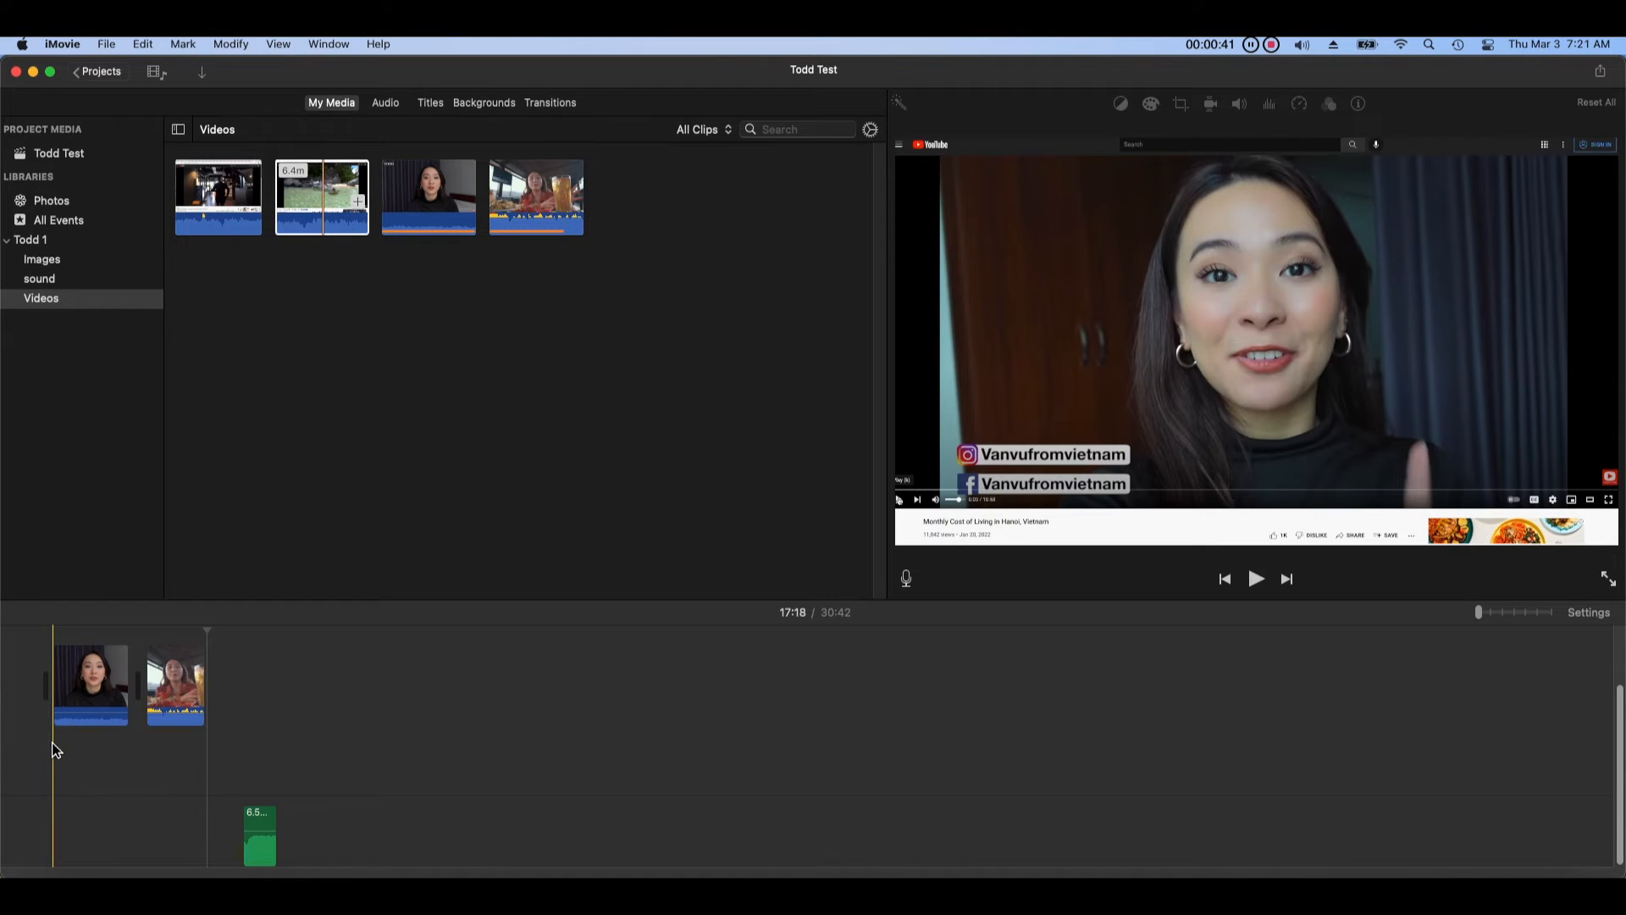
left_click(253, 829)
key("Delete")
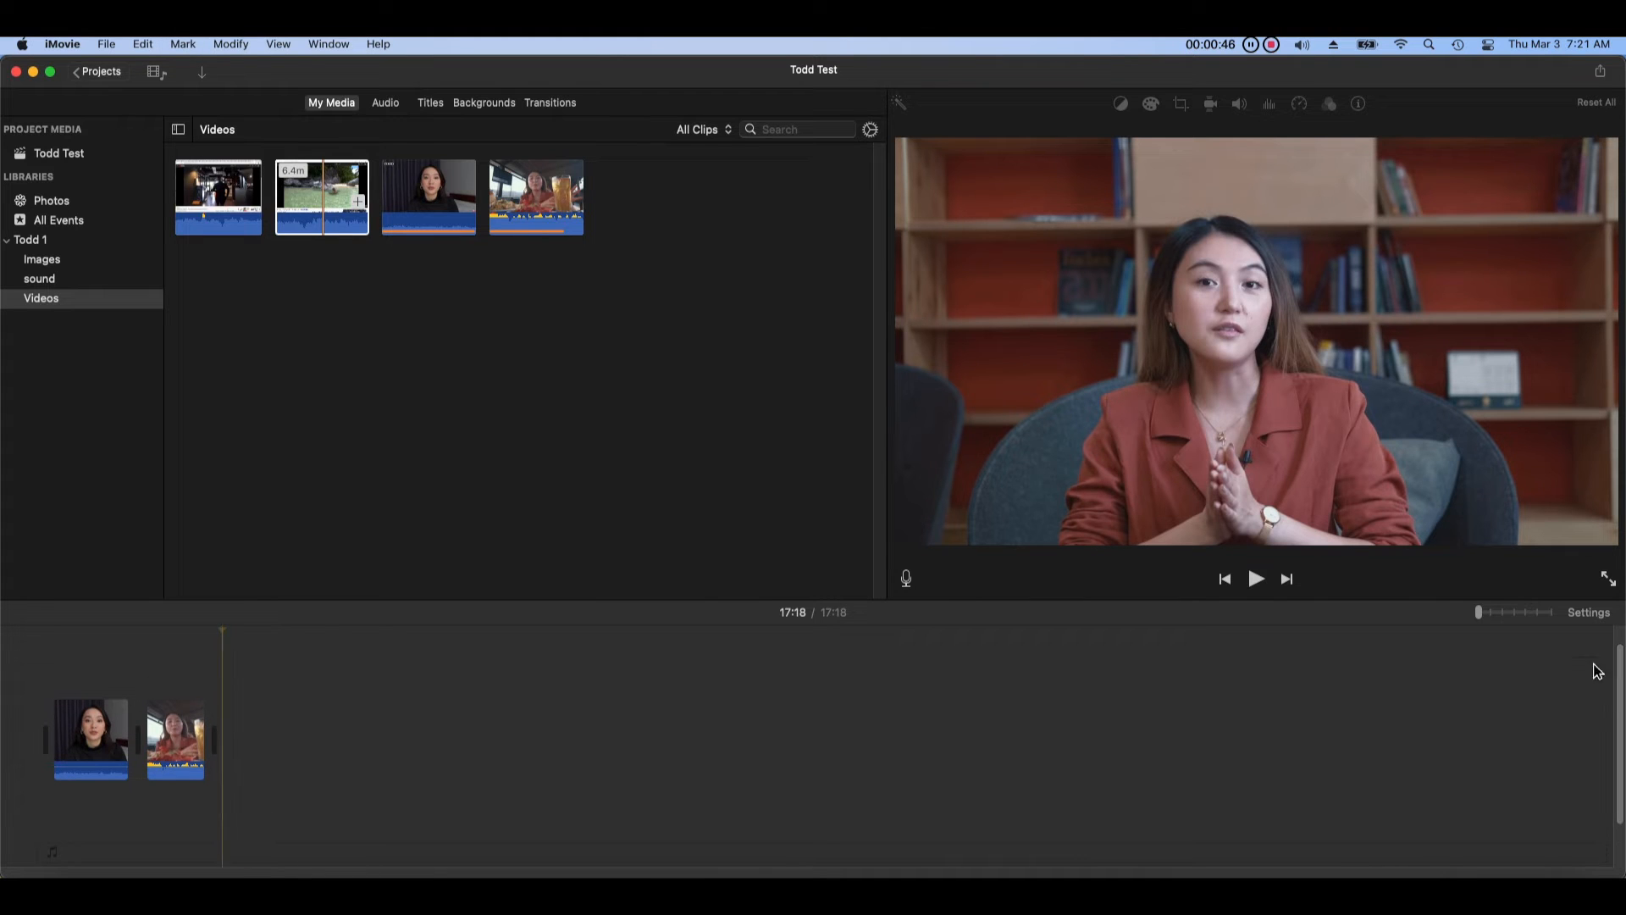
Step: Split the Vietnam -2 clip at 03:35 and again at about 03:58
left_click(1499, 614)
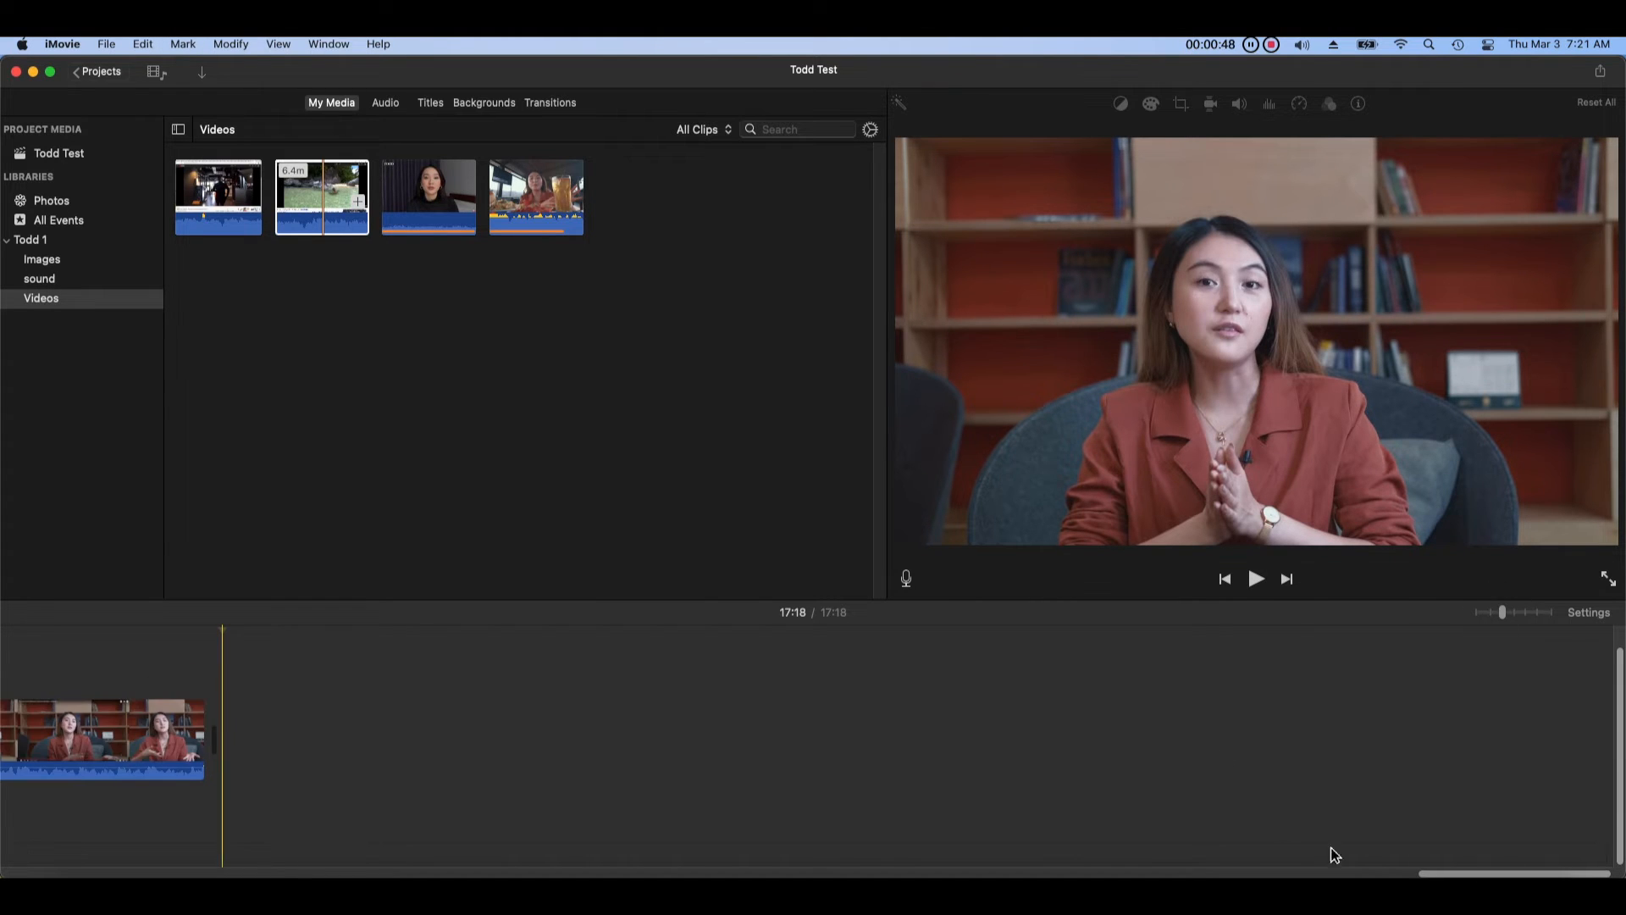
left_click_drag(1453, 872, 294, 872)
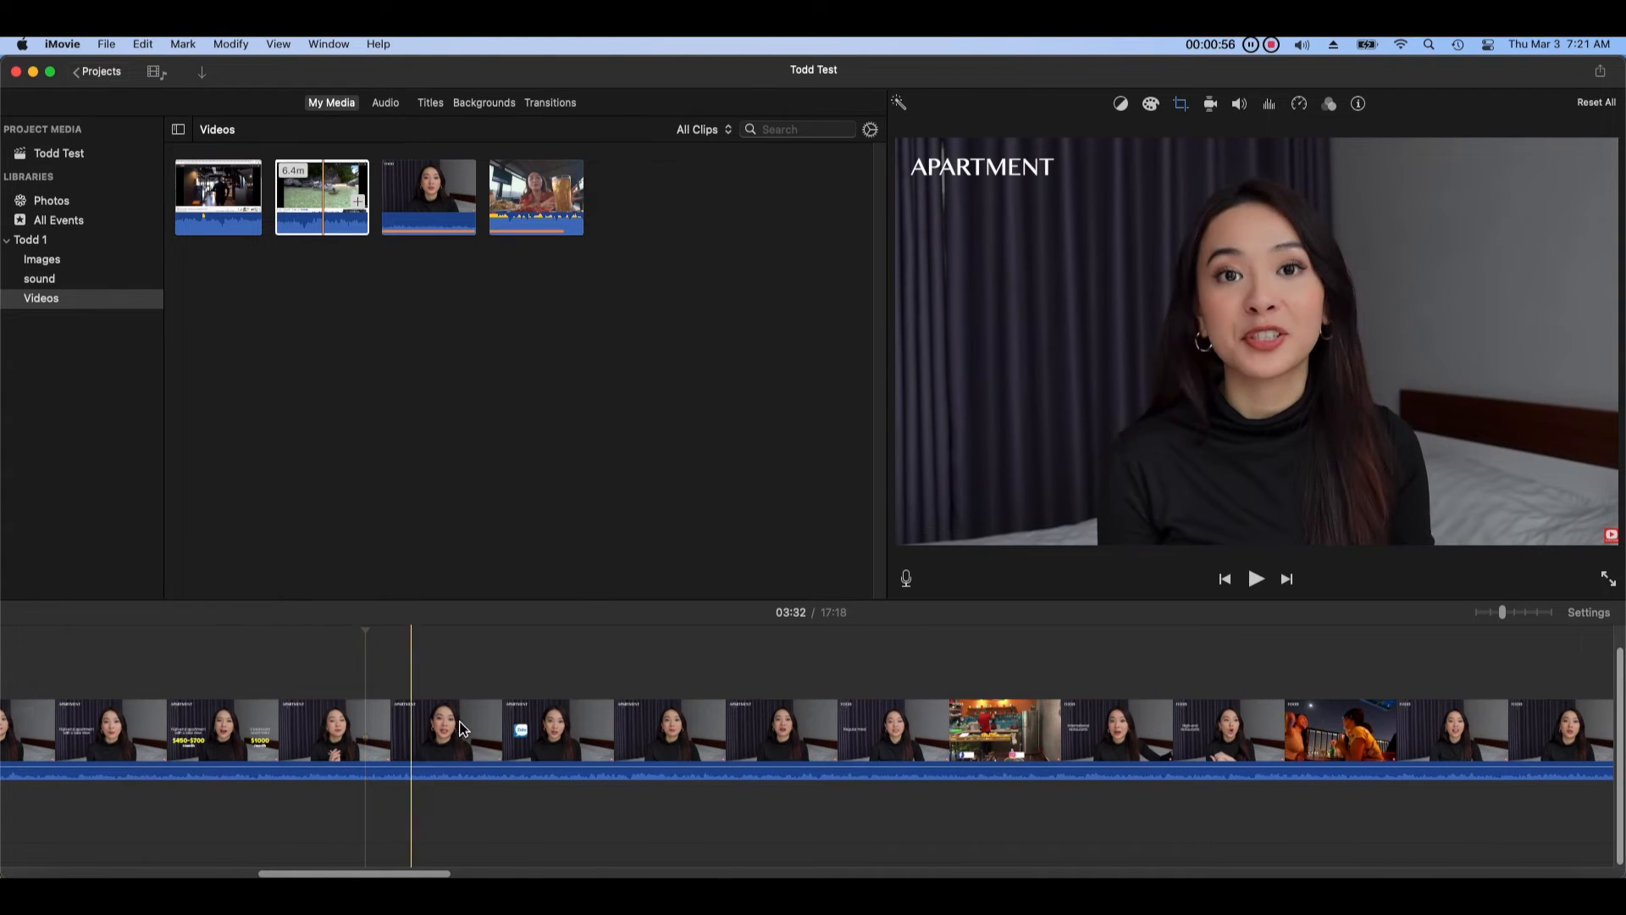
right_click(398, 703)
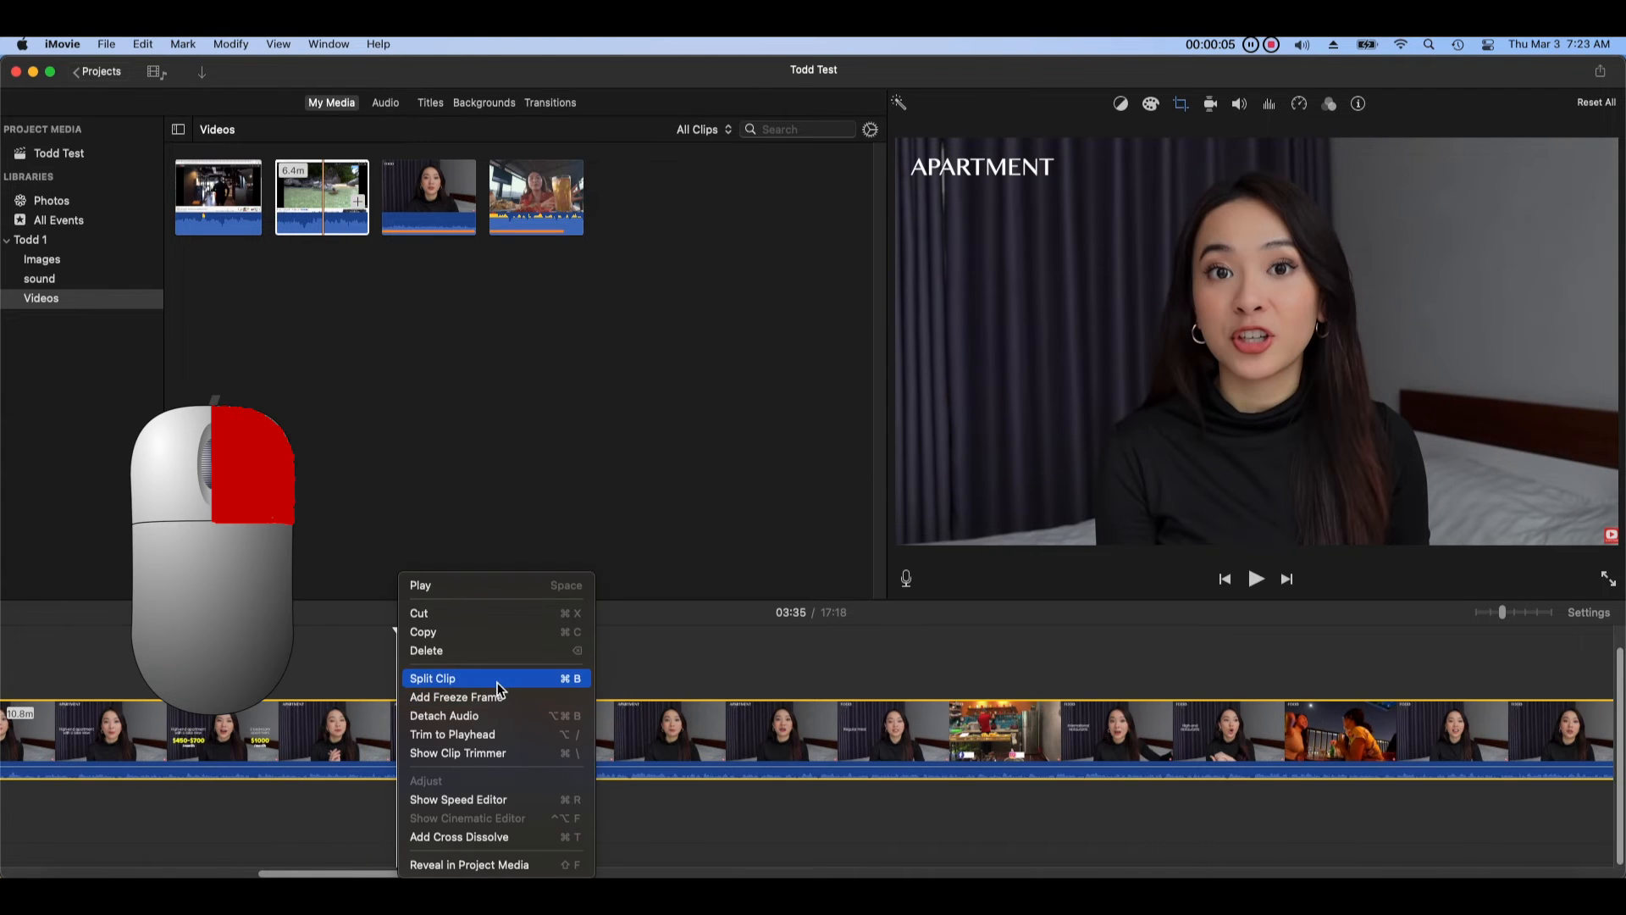
left_click(508, 678)
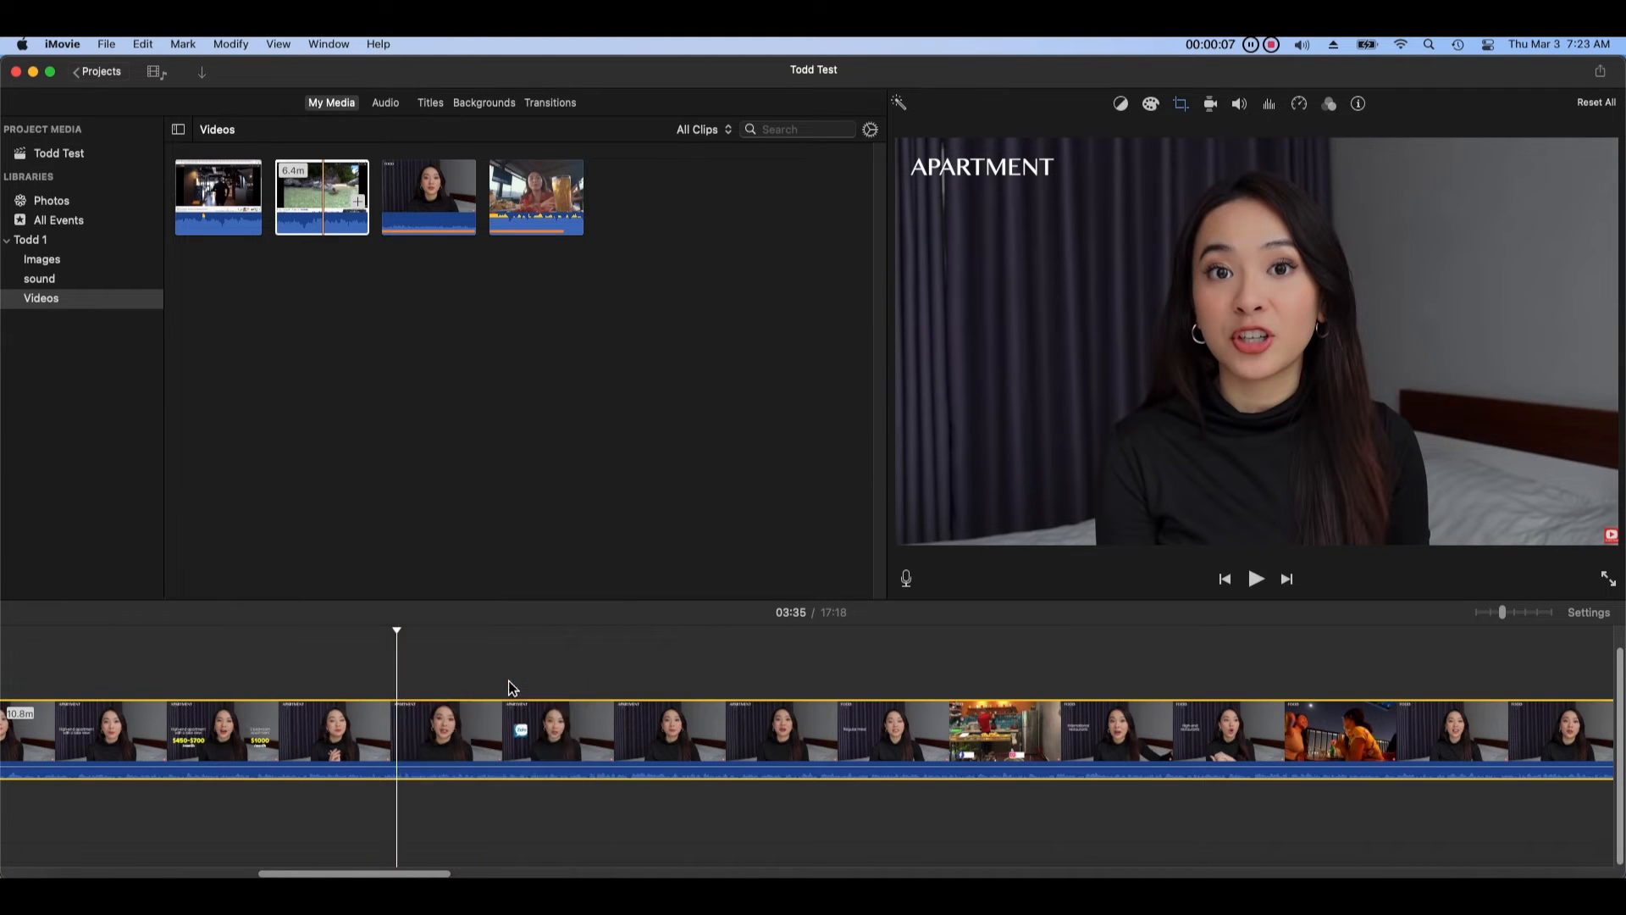
left_click(665, 730)
right_click(666, 730)
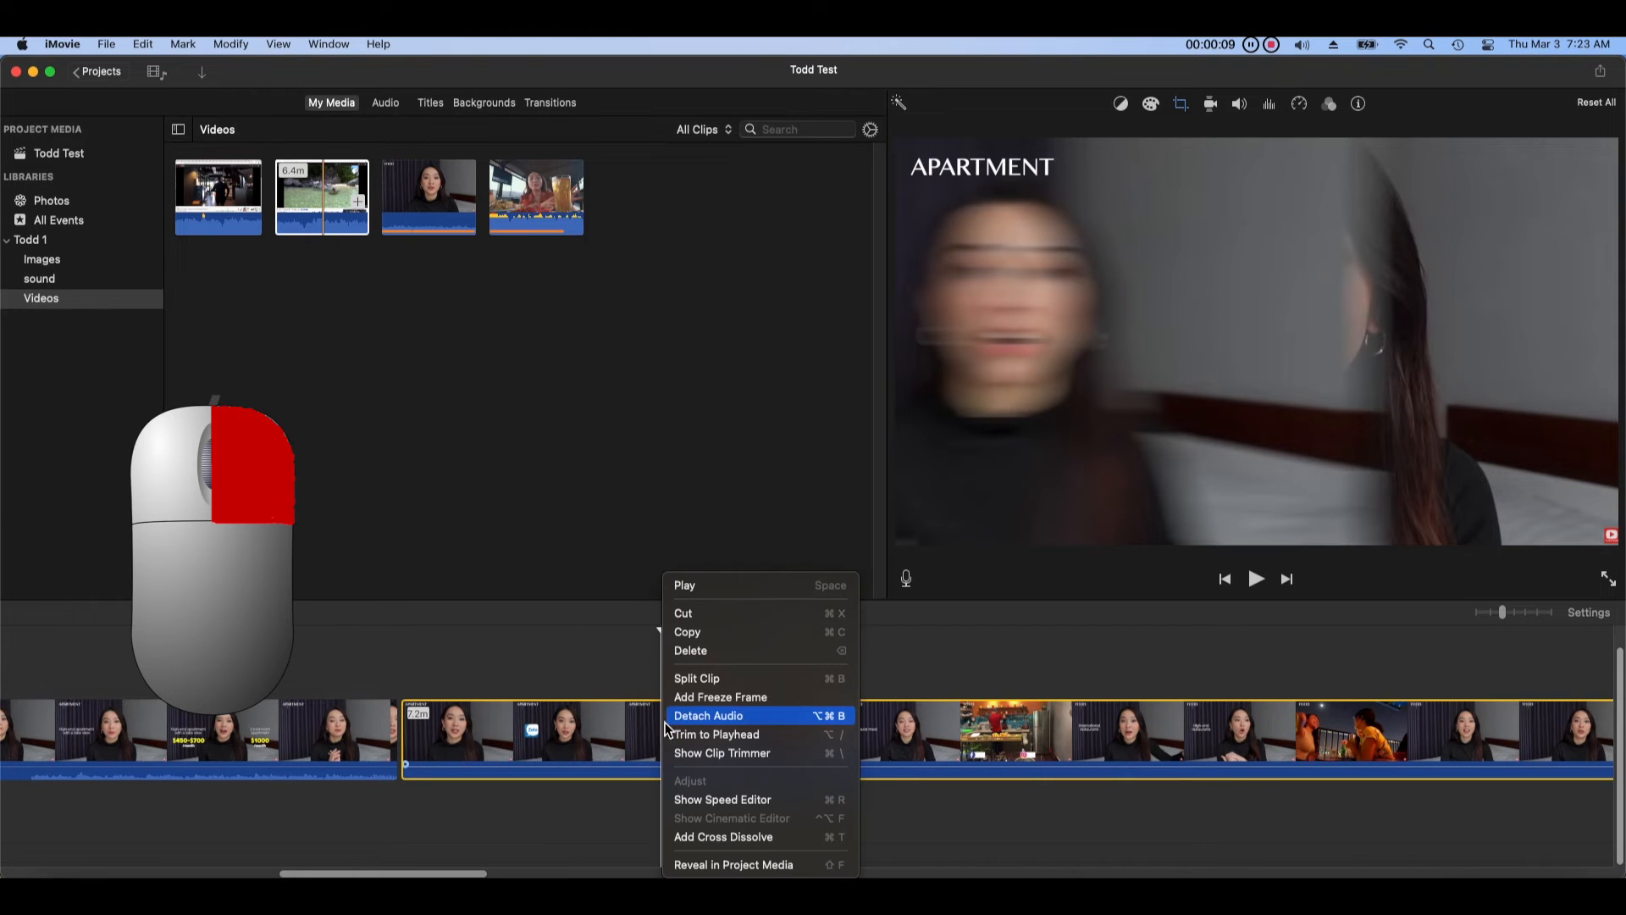
left_click(711, 680)
Step: Move the 22.8 s middle segment above the main track and back into place, and delete it
left_click_drag(614, 745, 713, 669)
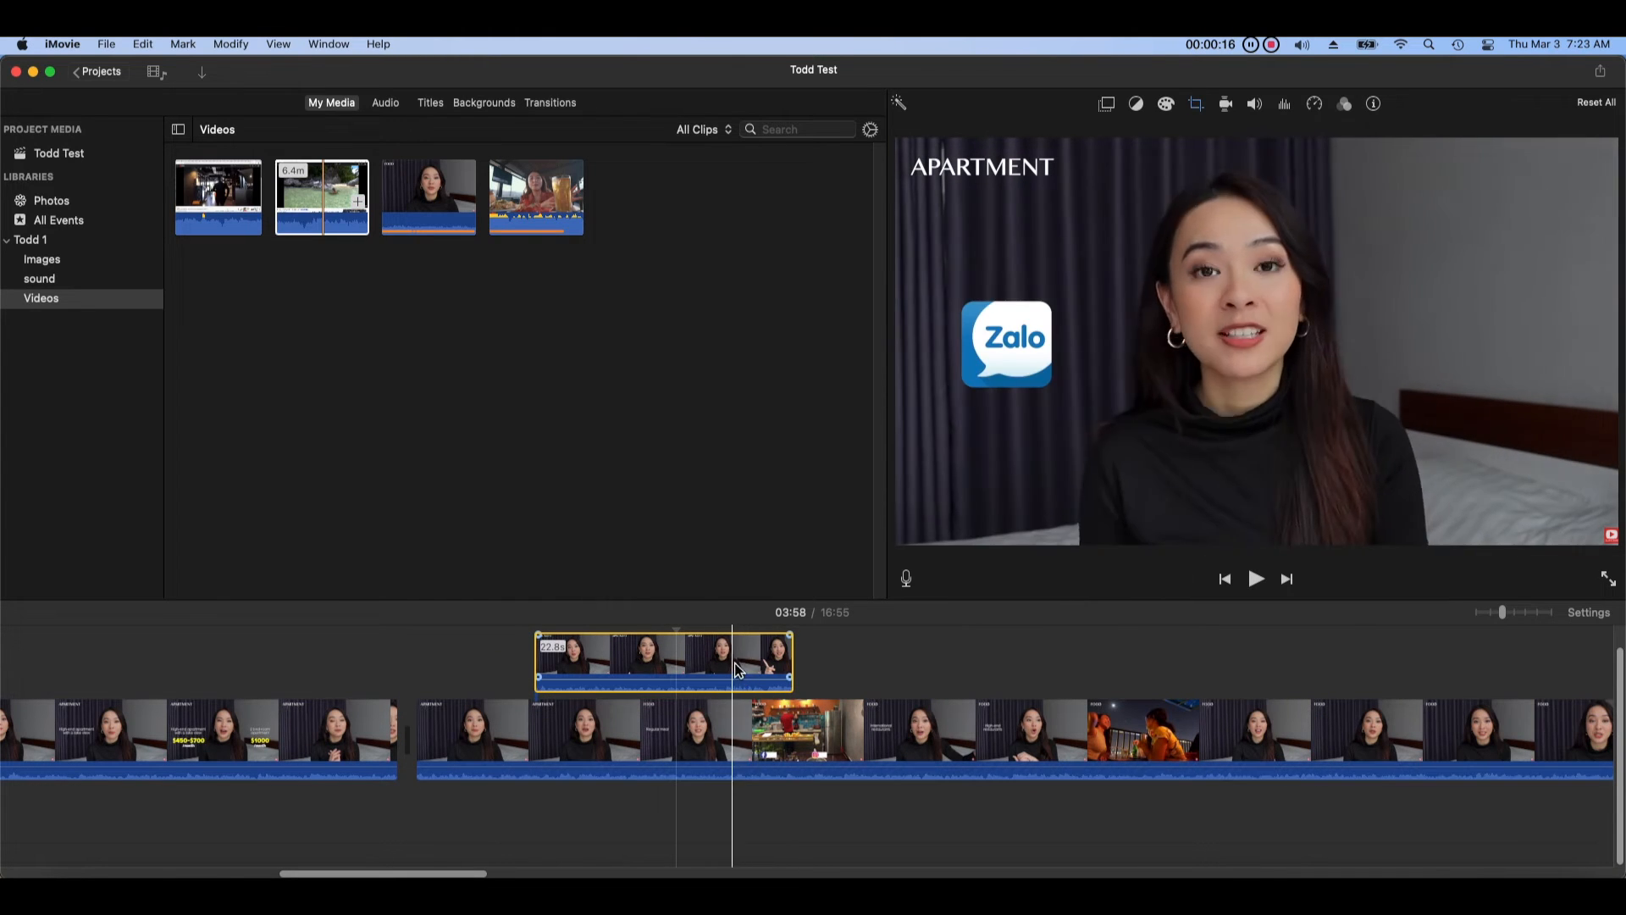
left_click_drag(735, 669, 602, 737)
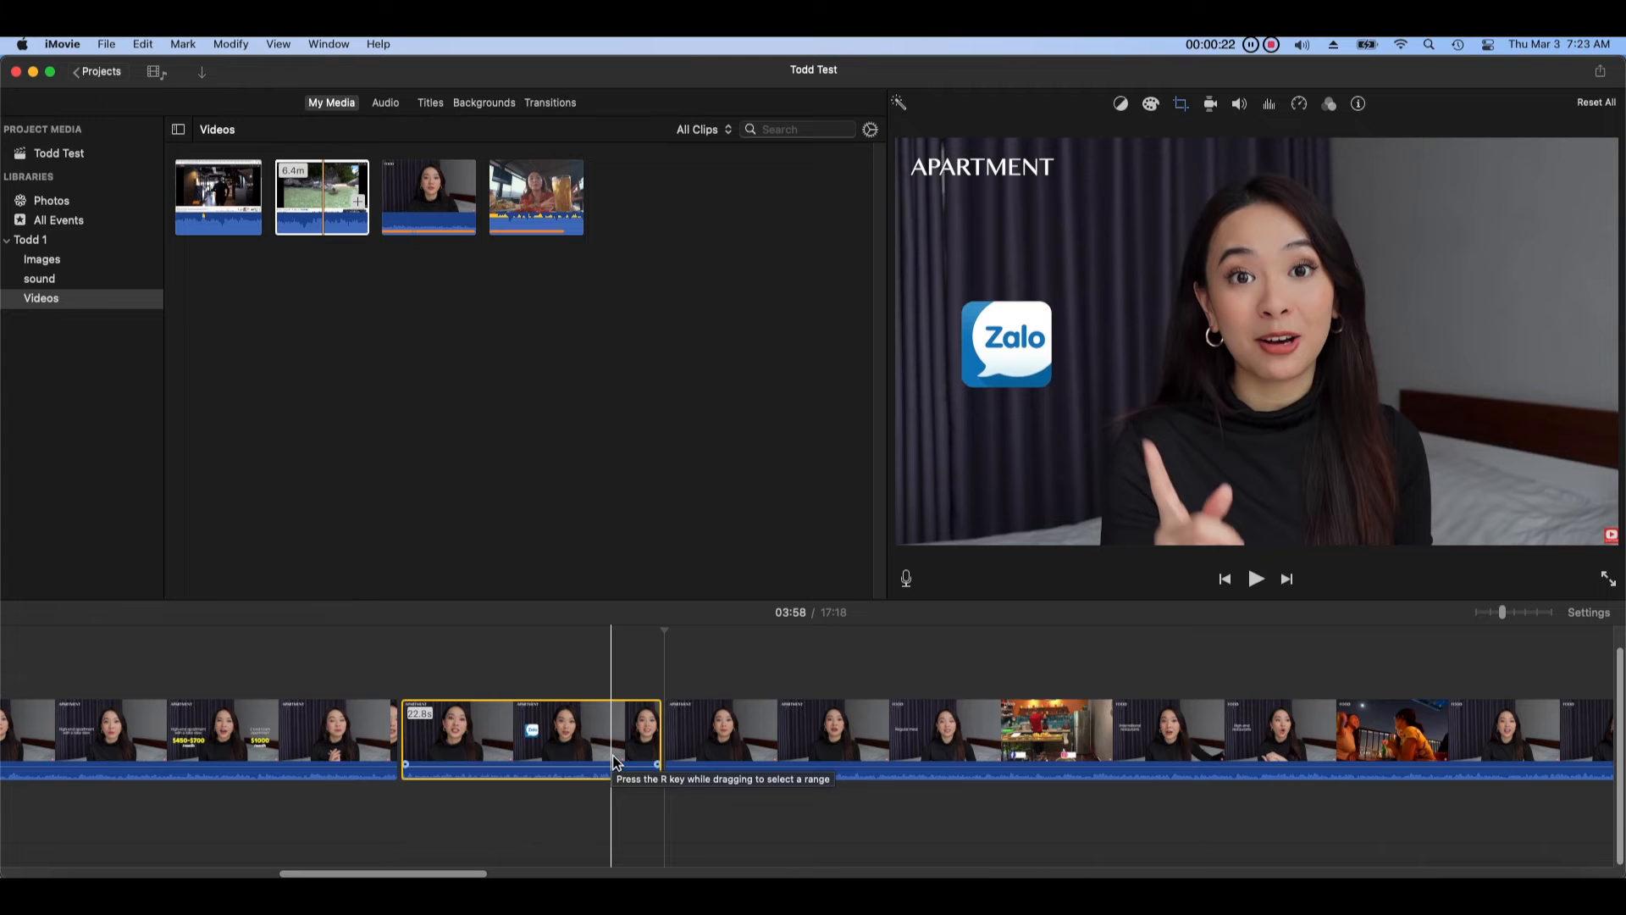
right_click(485, 743)
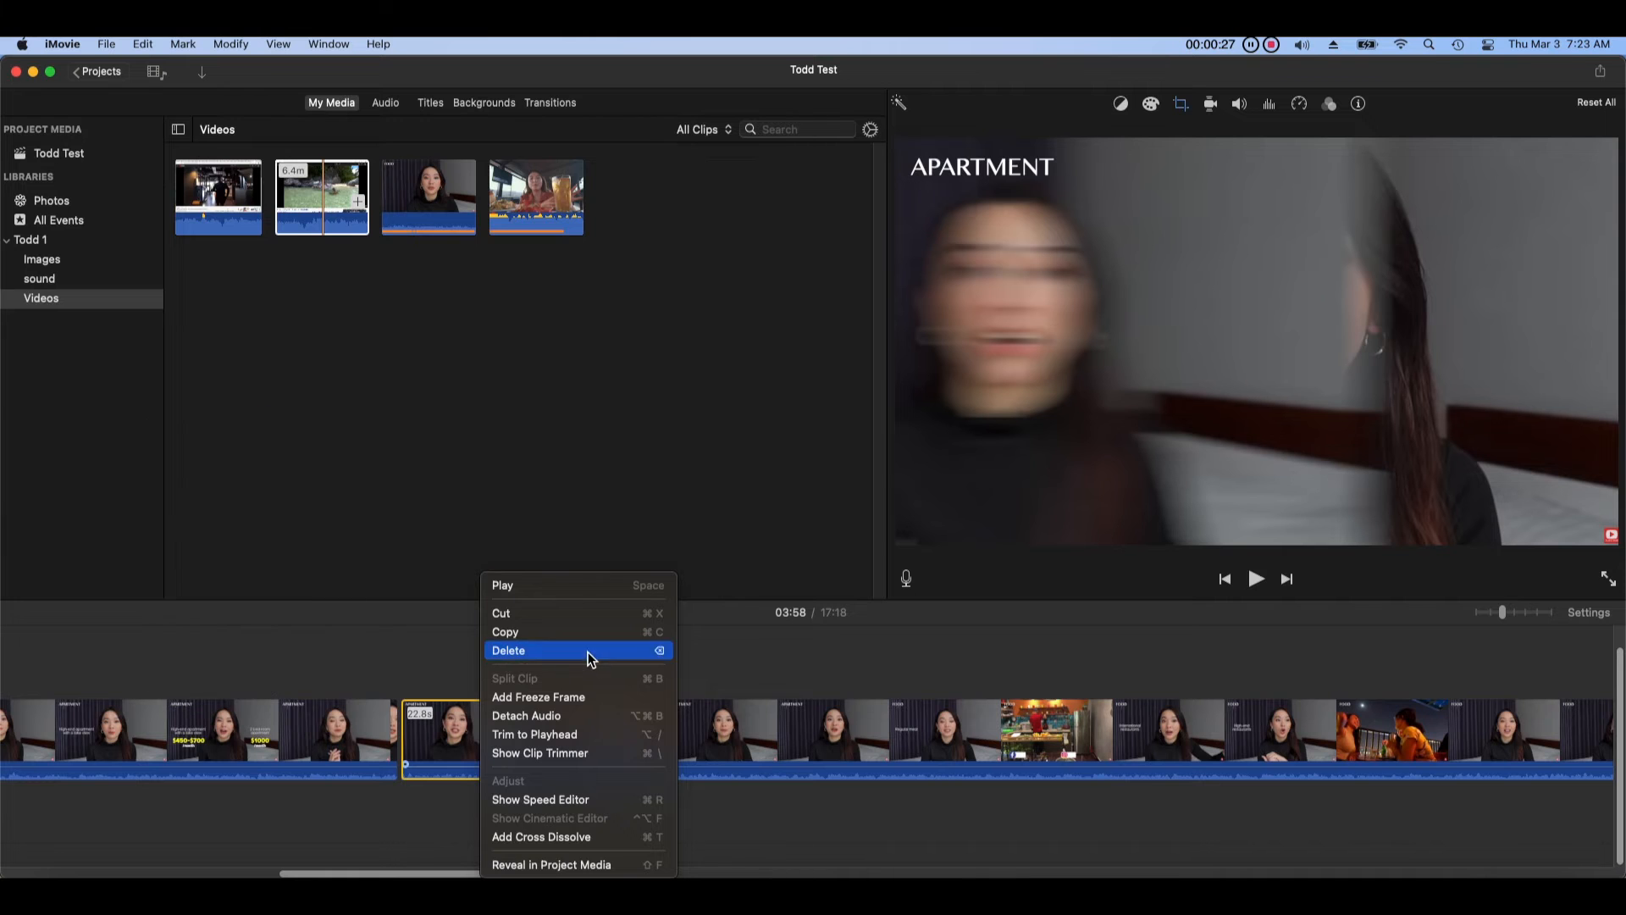
left_click(590, 650)
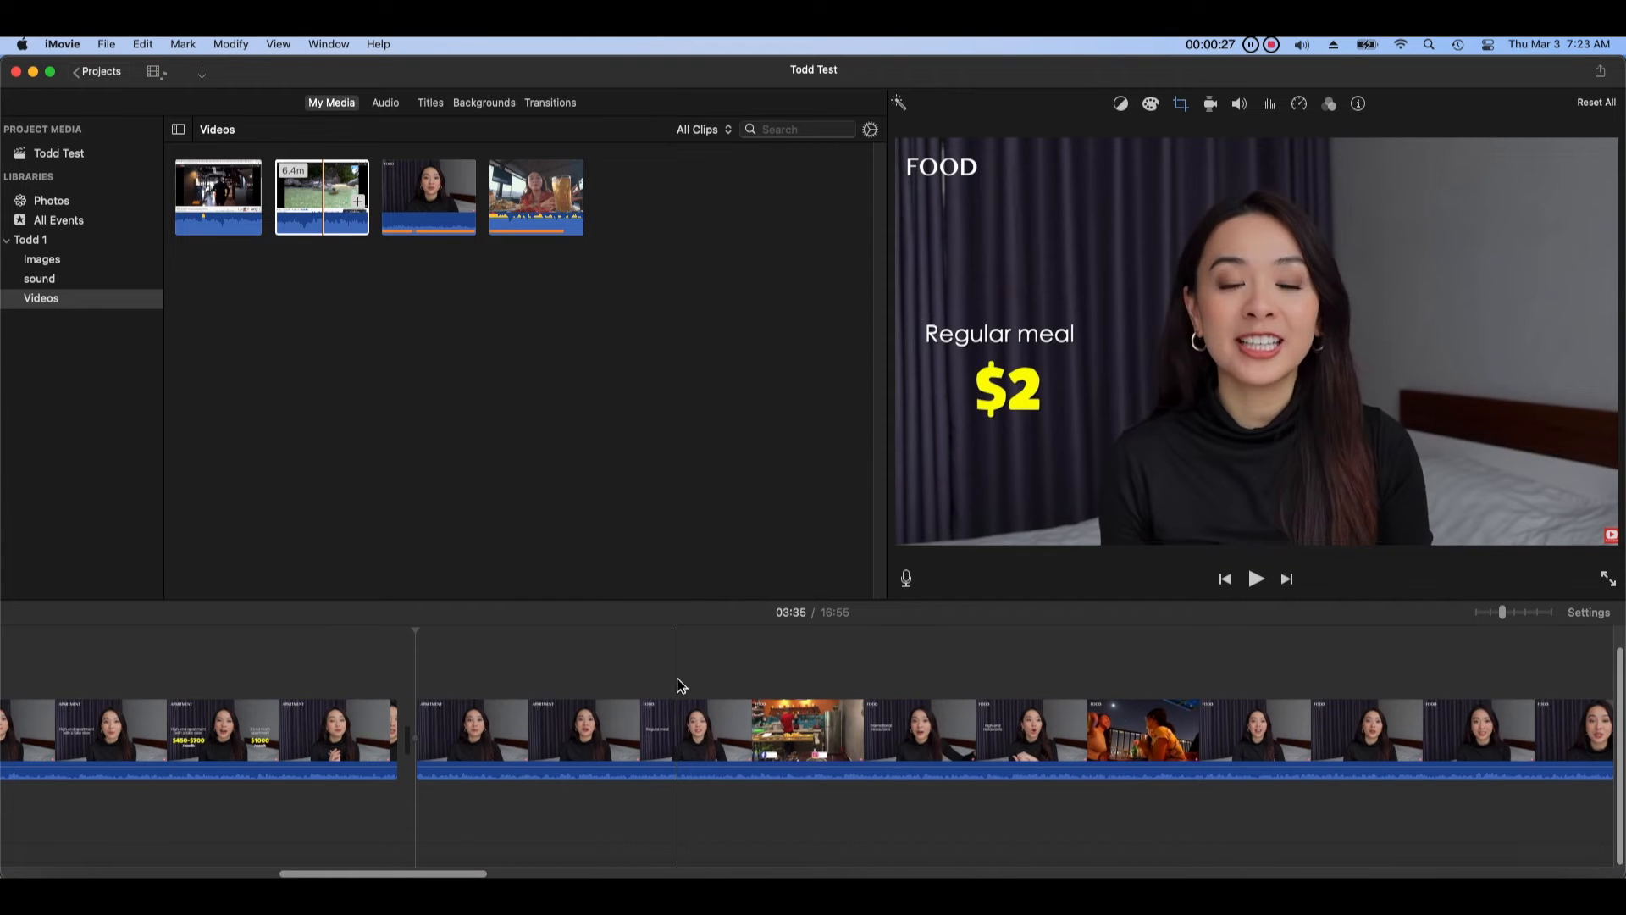
Step: Split the clip after the cut at about 03:59 and delete the segment before the new split
left_click(693, 713)
right_click(711, 718)
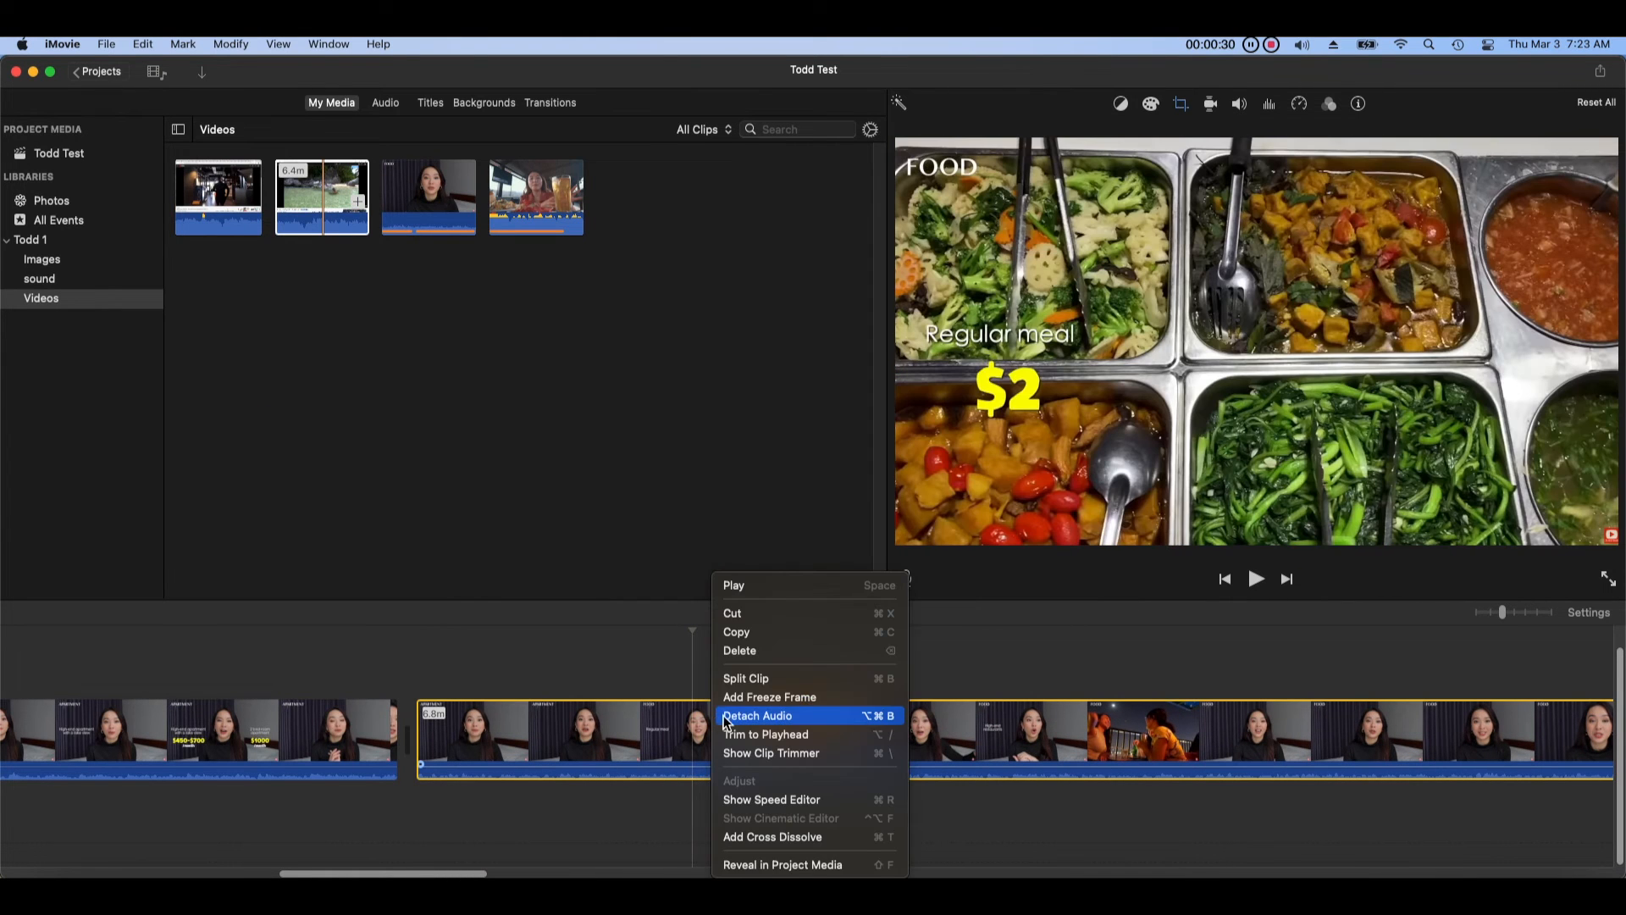
left_click(756, 677)
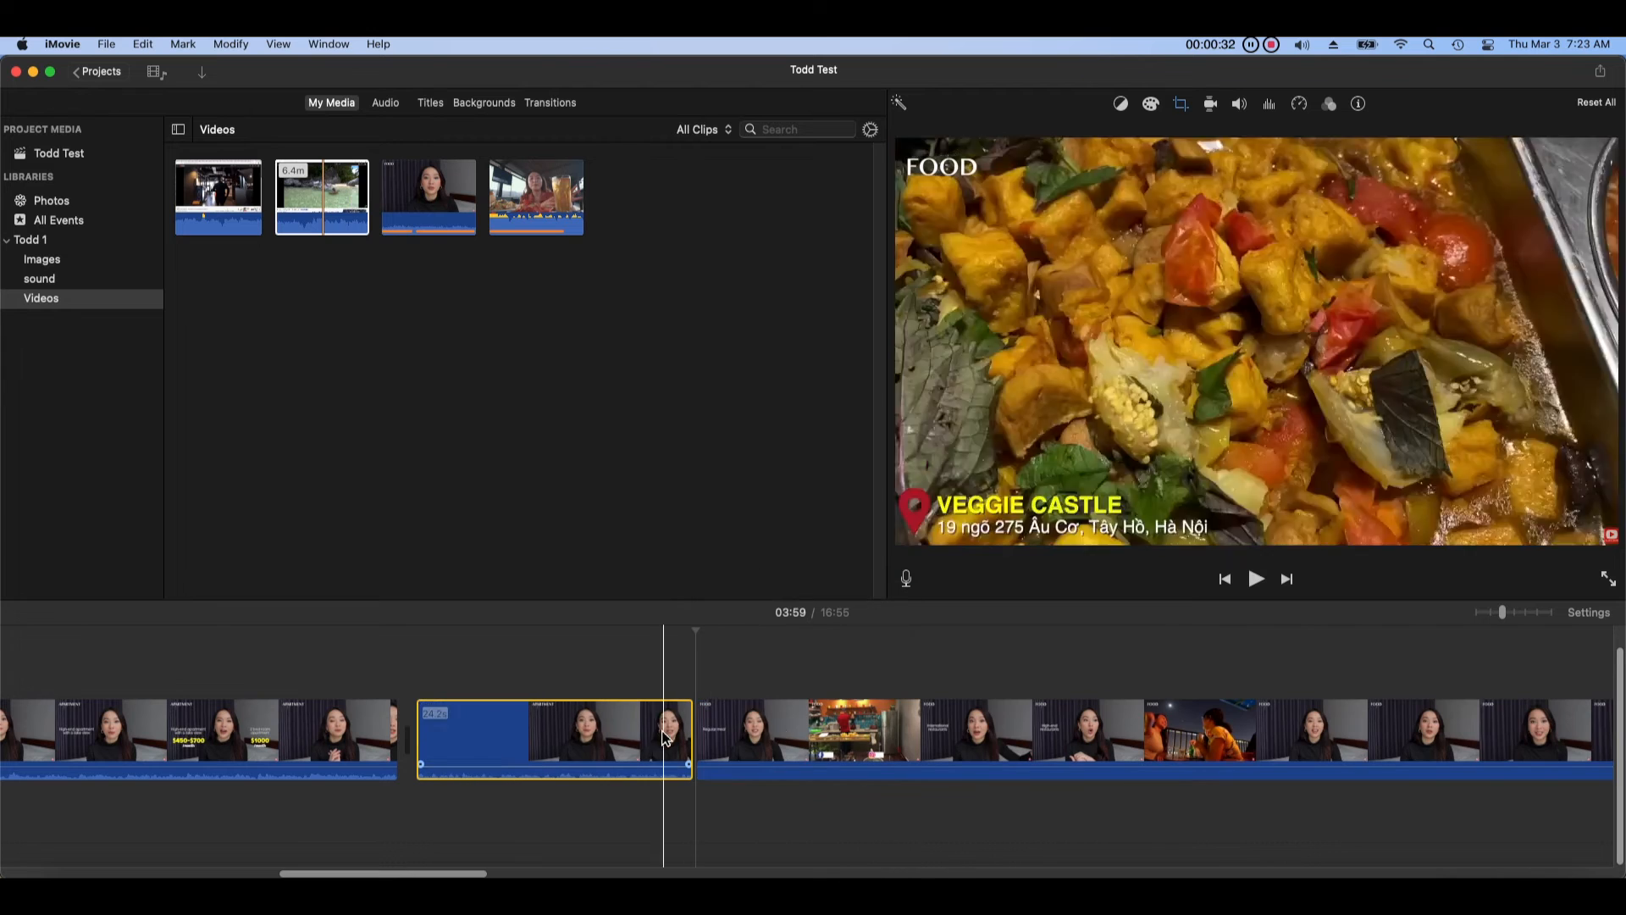
right_click(635, 733)
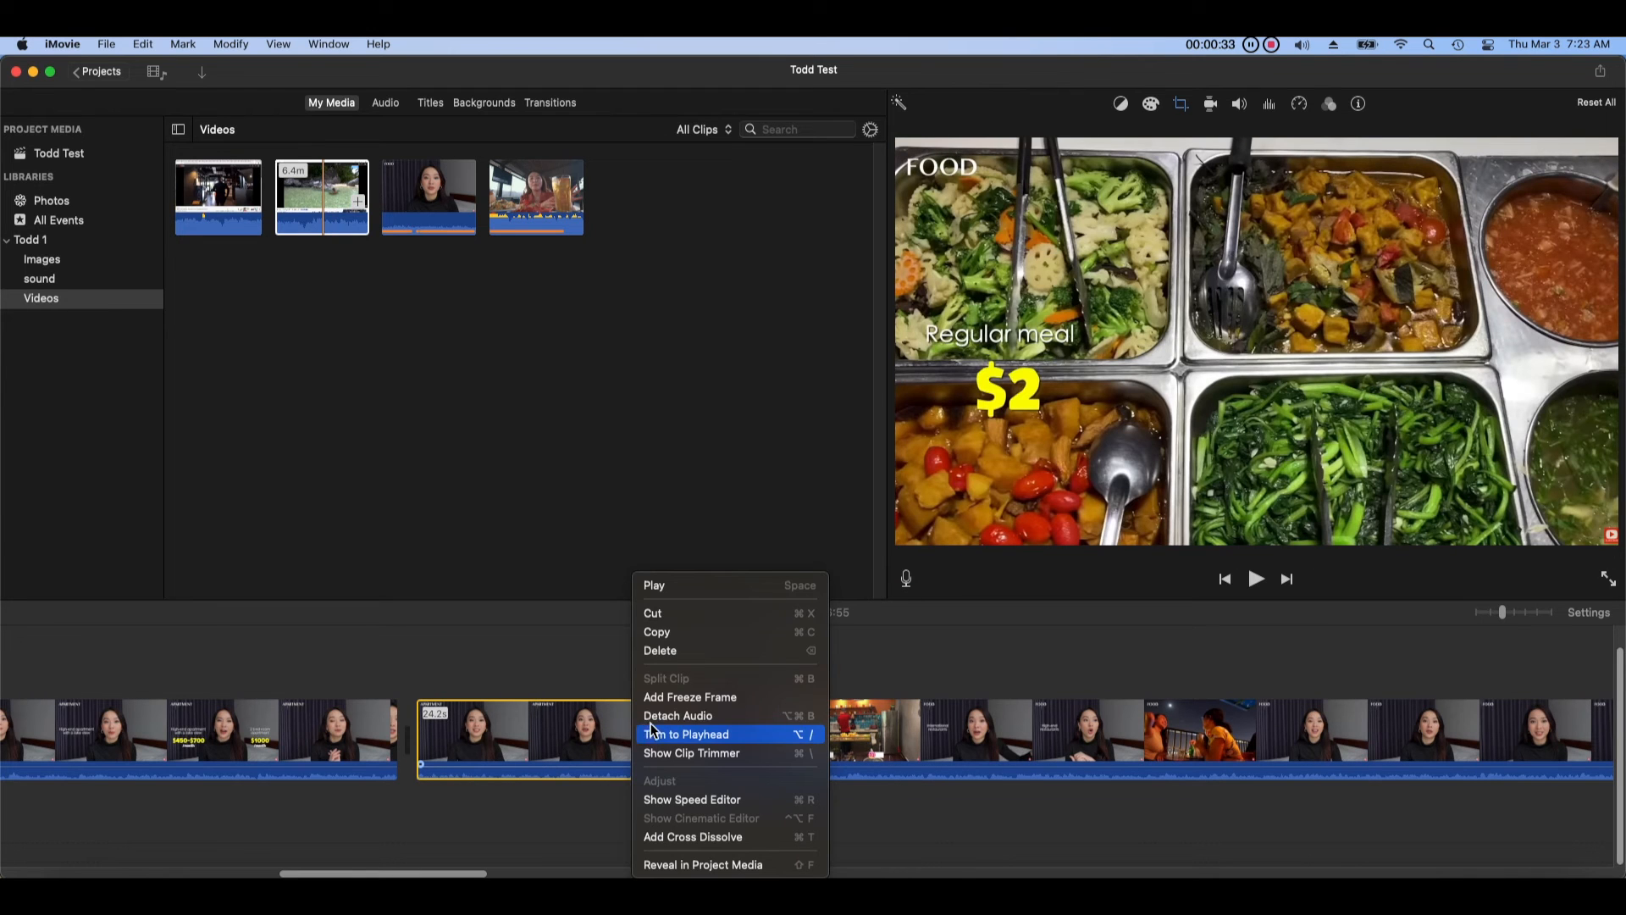
left_click(757, 651)
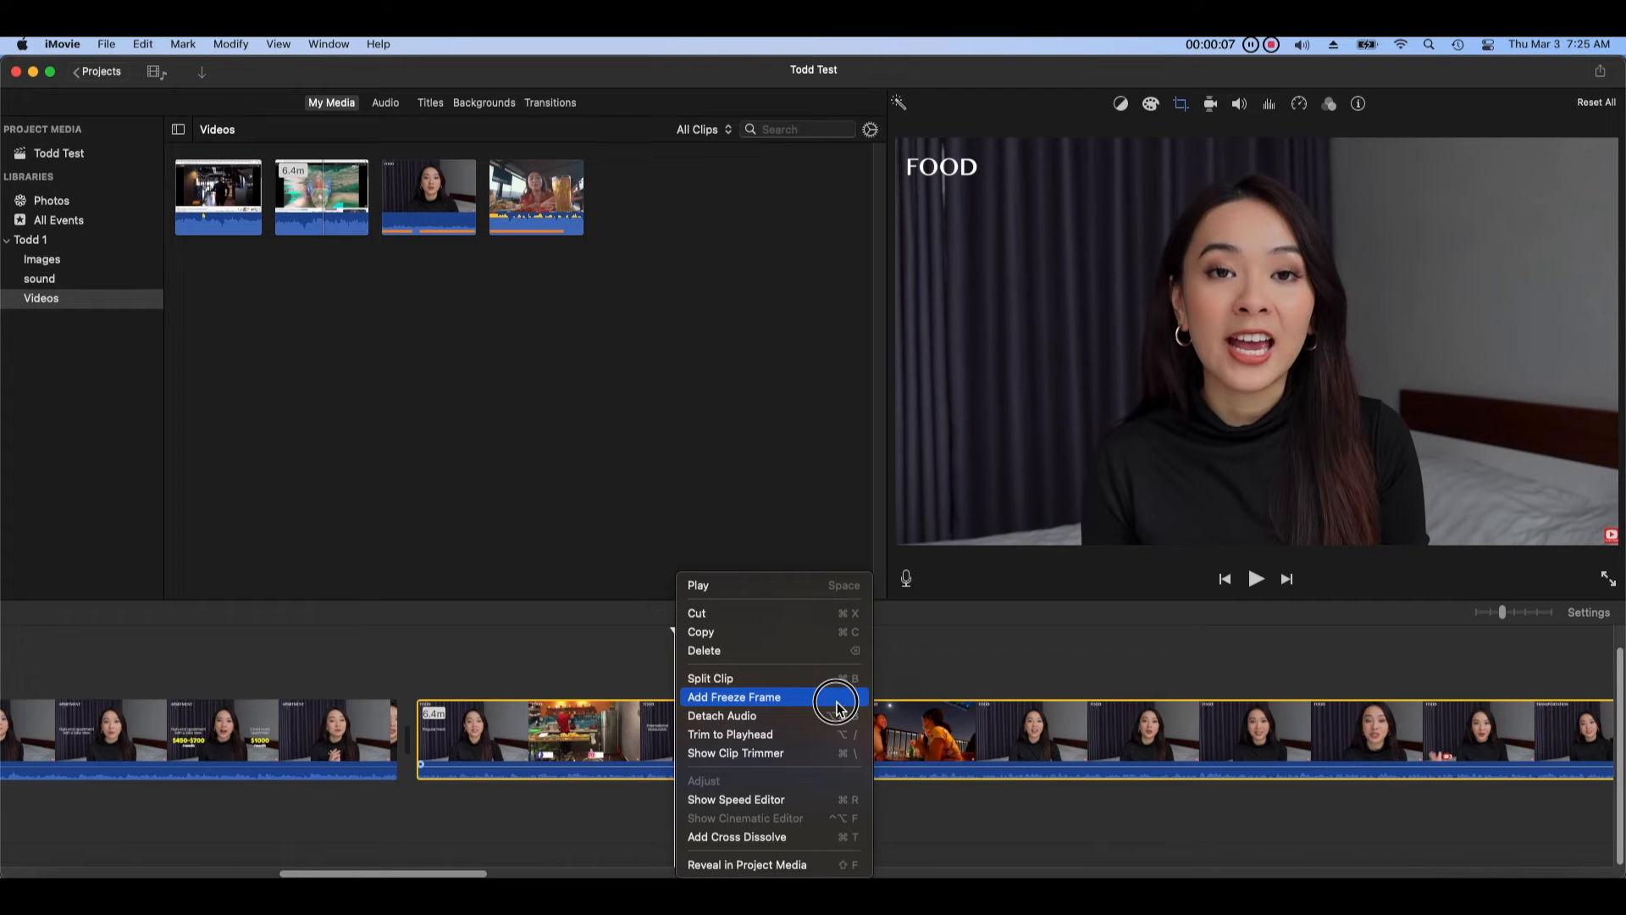
Step: Add a freeze frame at 03:58 in the Vietnam -2 clip and extend the duration of the frozen section
left_click(836, 697)
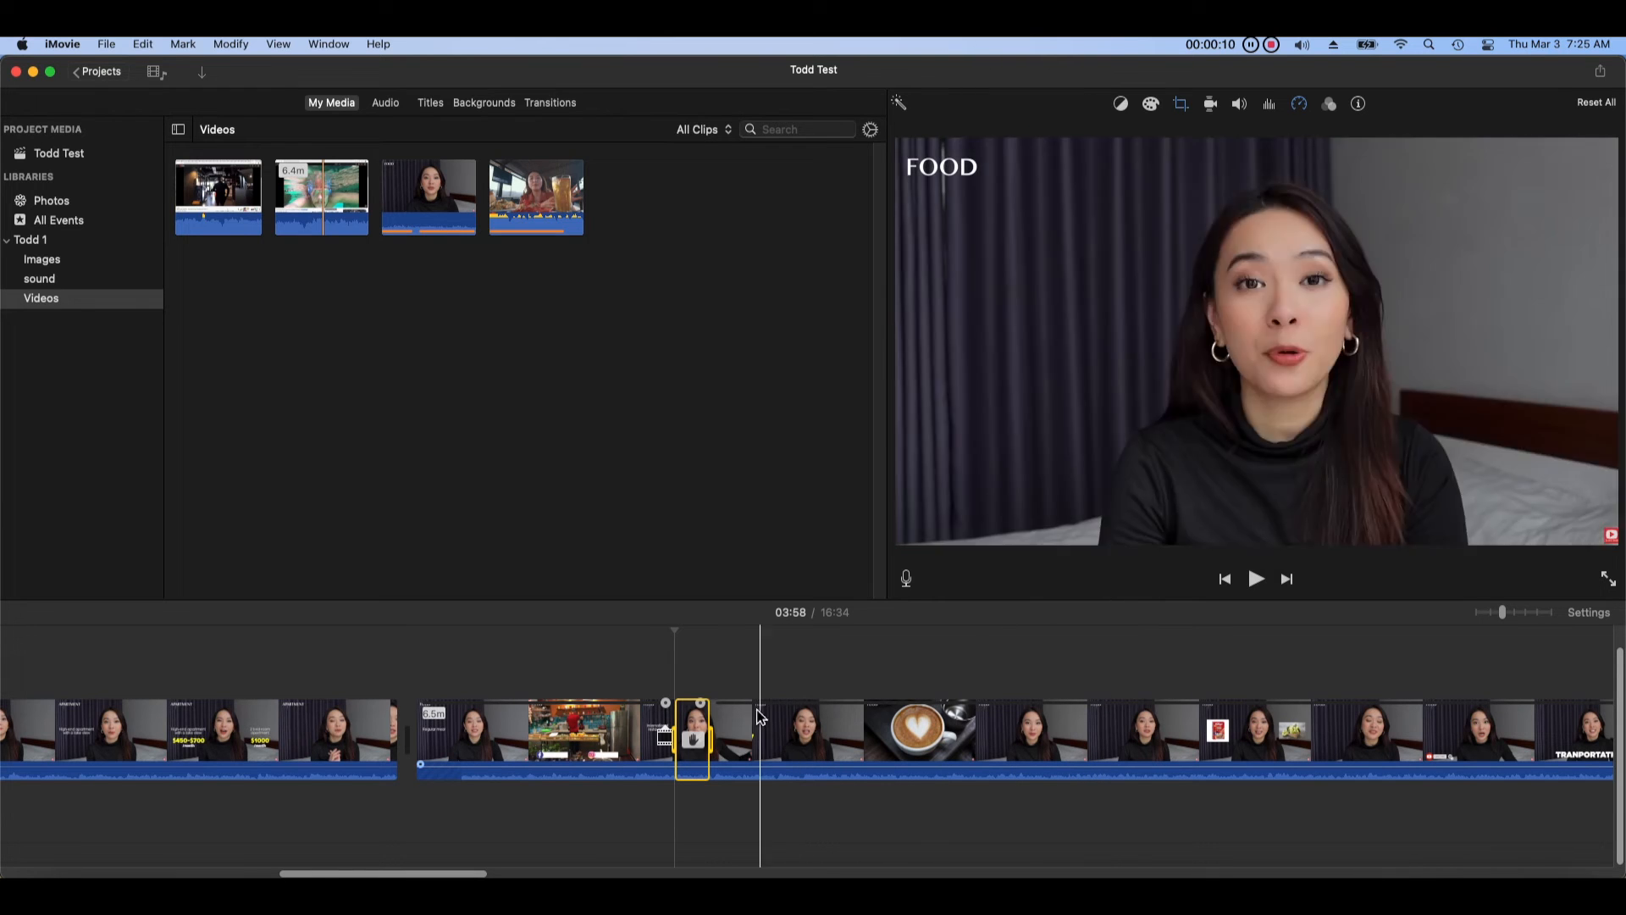
left_click(702, 707)
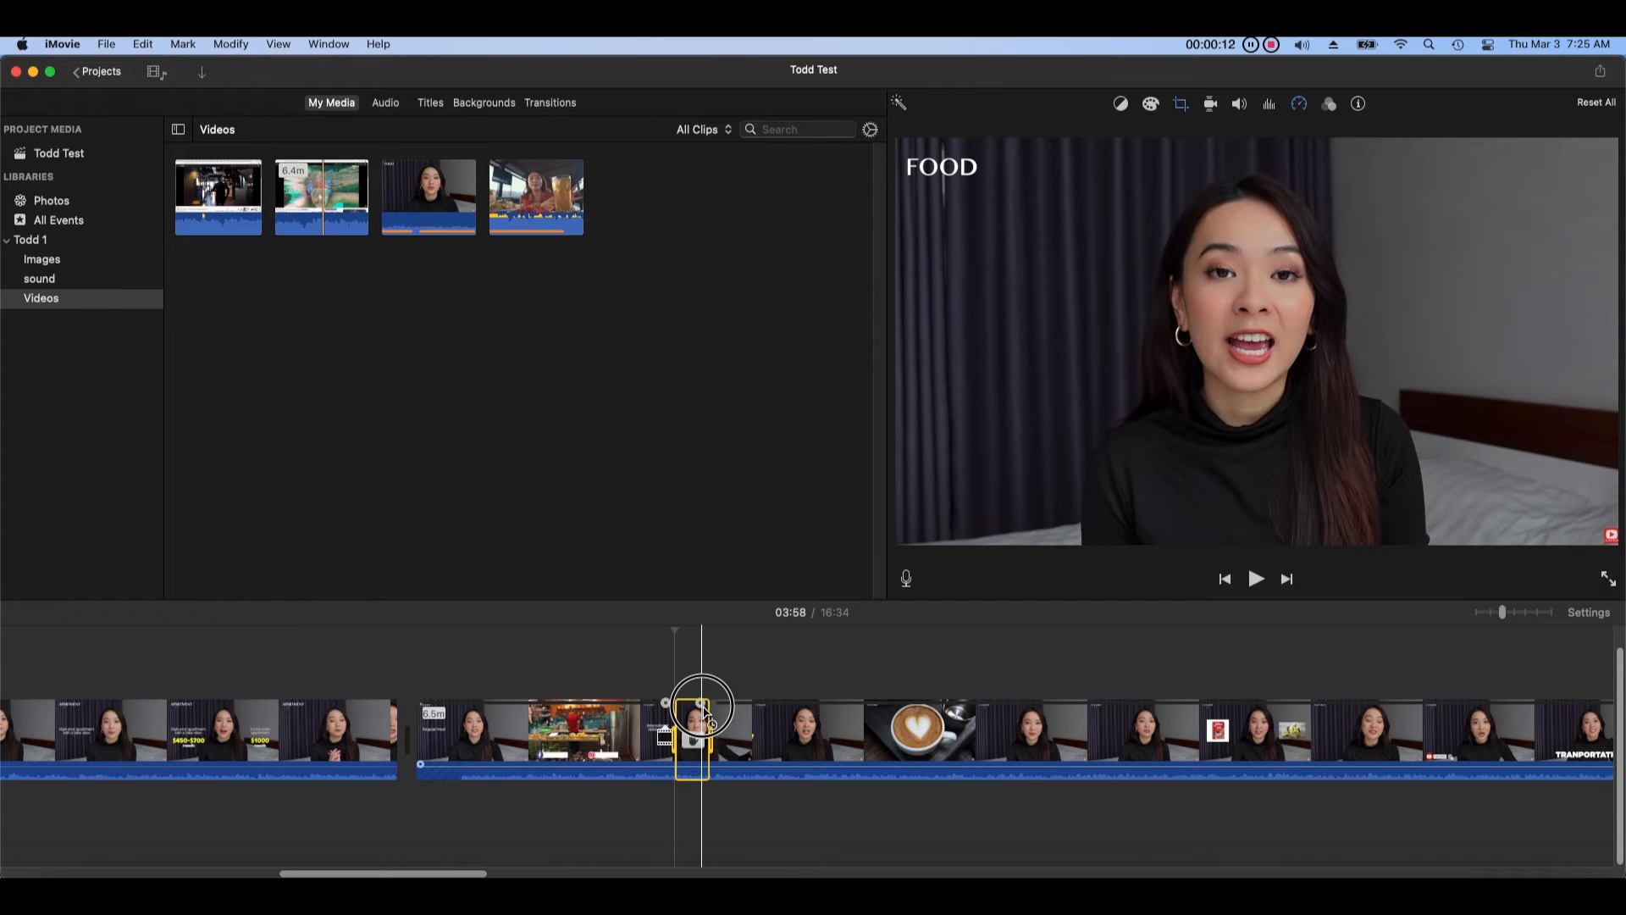
left_click_drag(703, 710, 1093, 696)
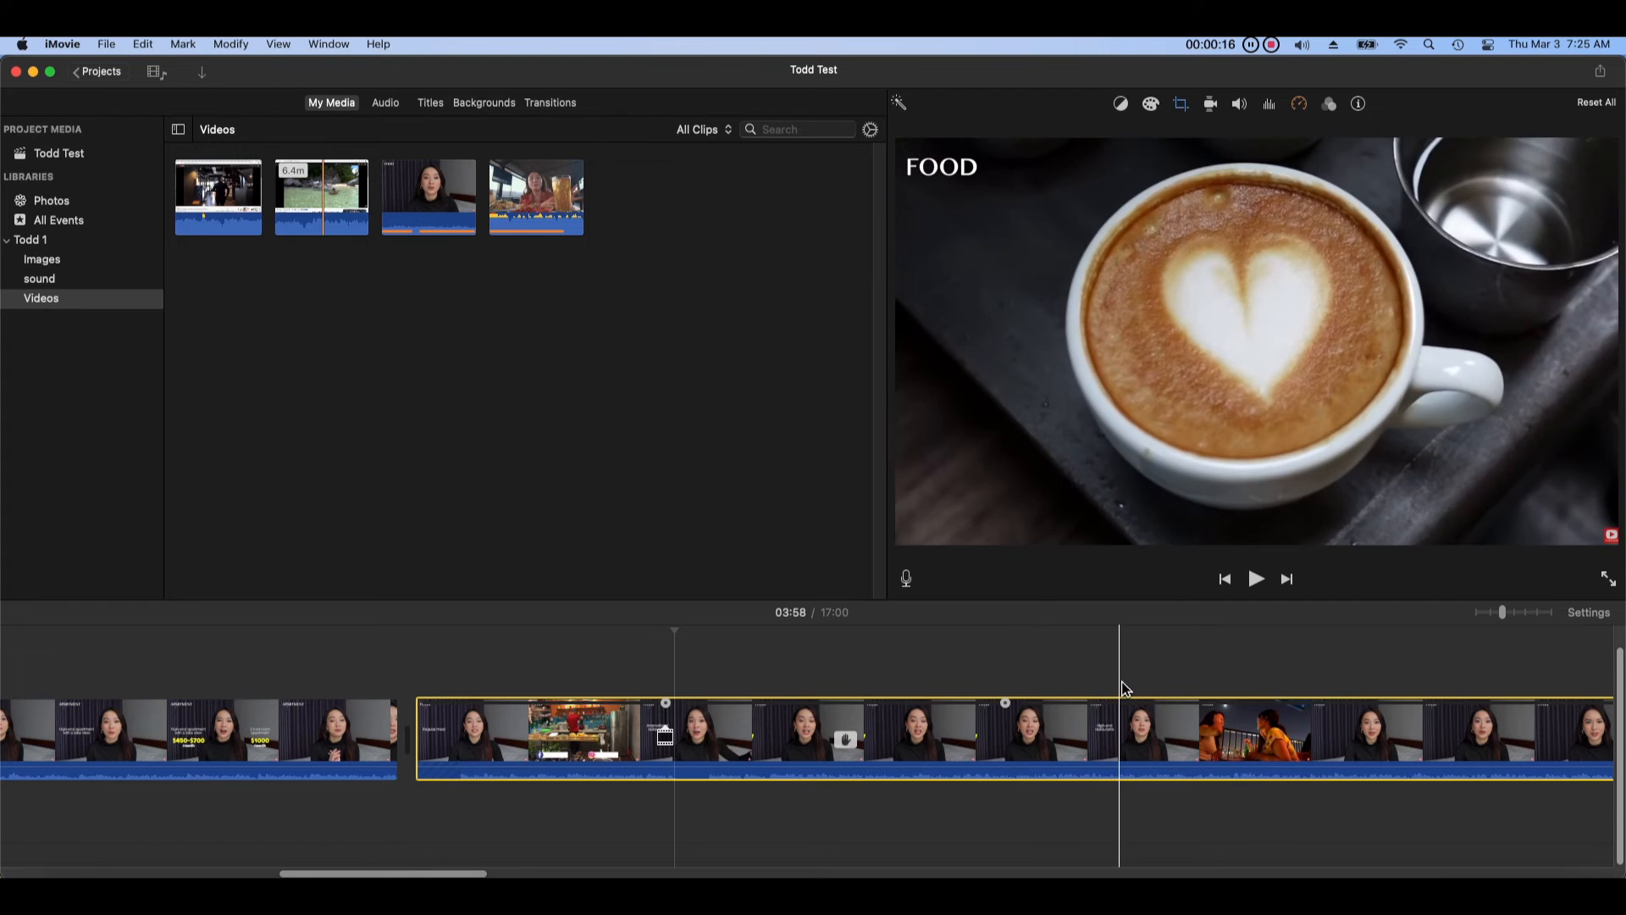
left_click(865, 637)
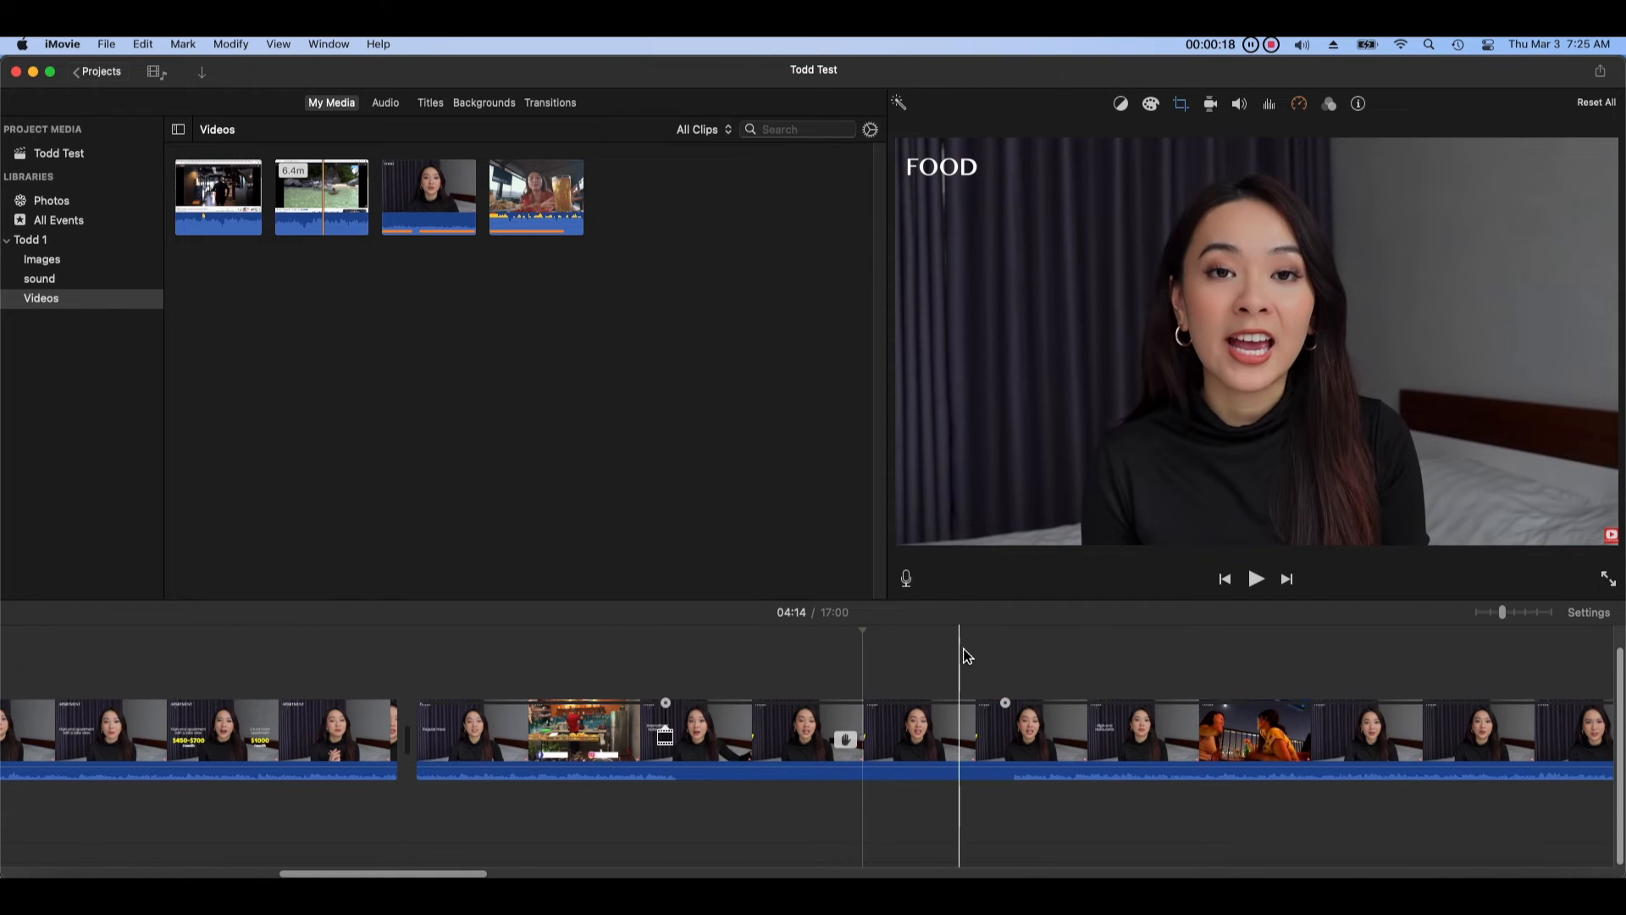
Step: Select the frozen section of the Vietnam -2 clip and shift its freeze point further along the clip
left_click(911, 746)
left_click(842, 748)
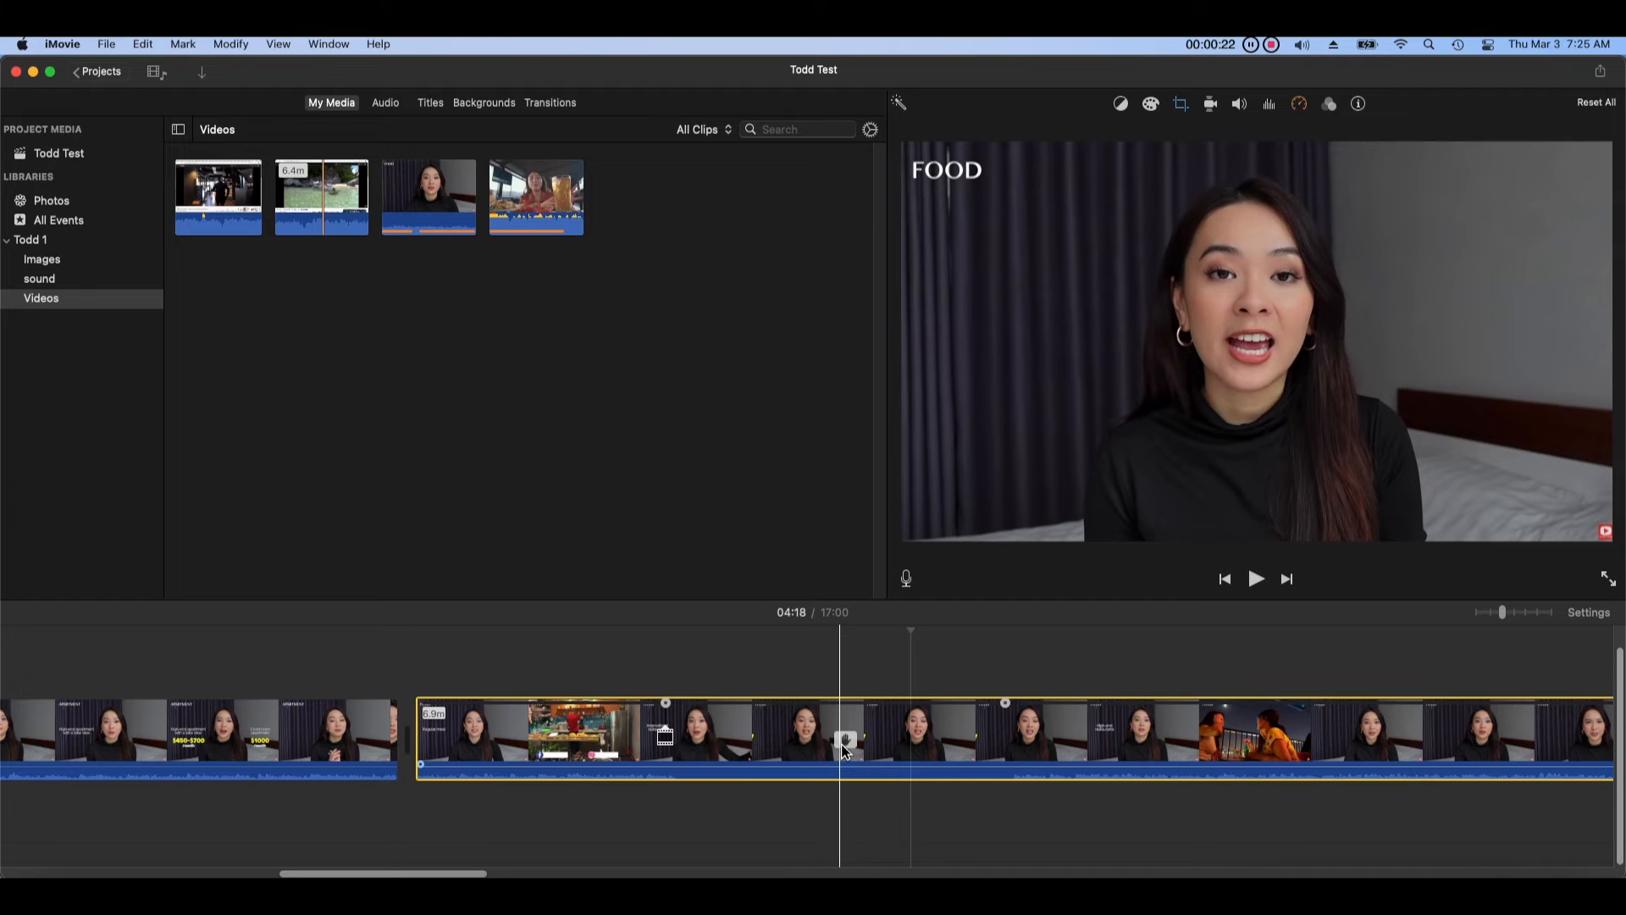
key("alt+f")
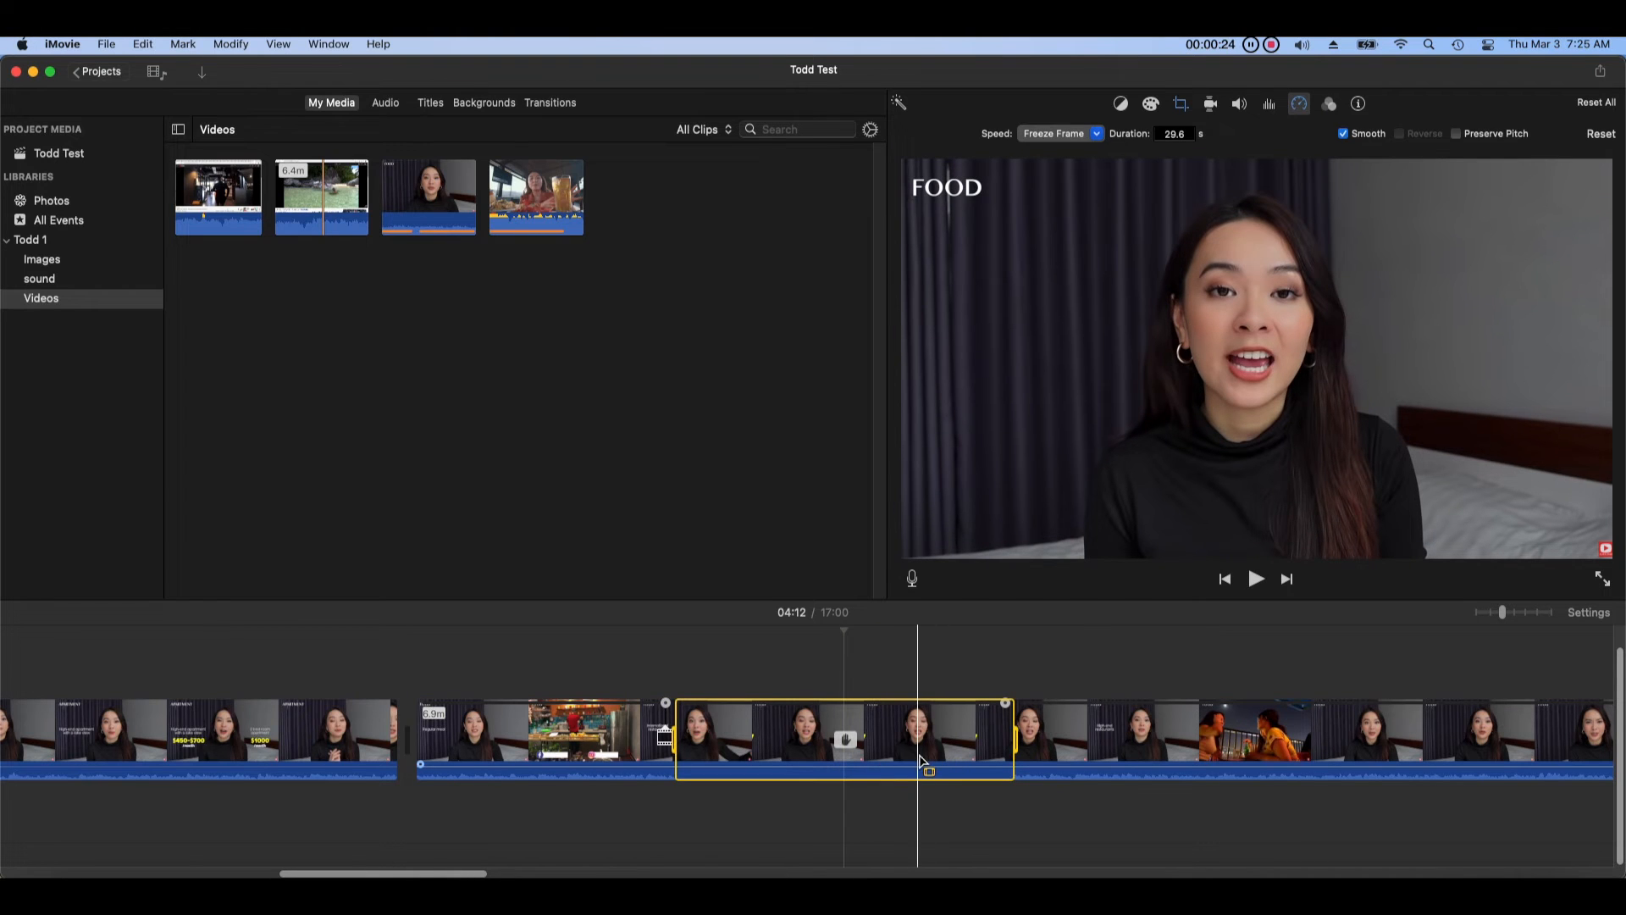
left_click(669, 740)
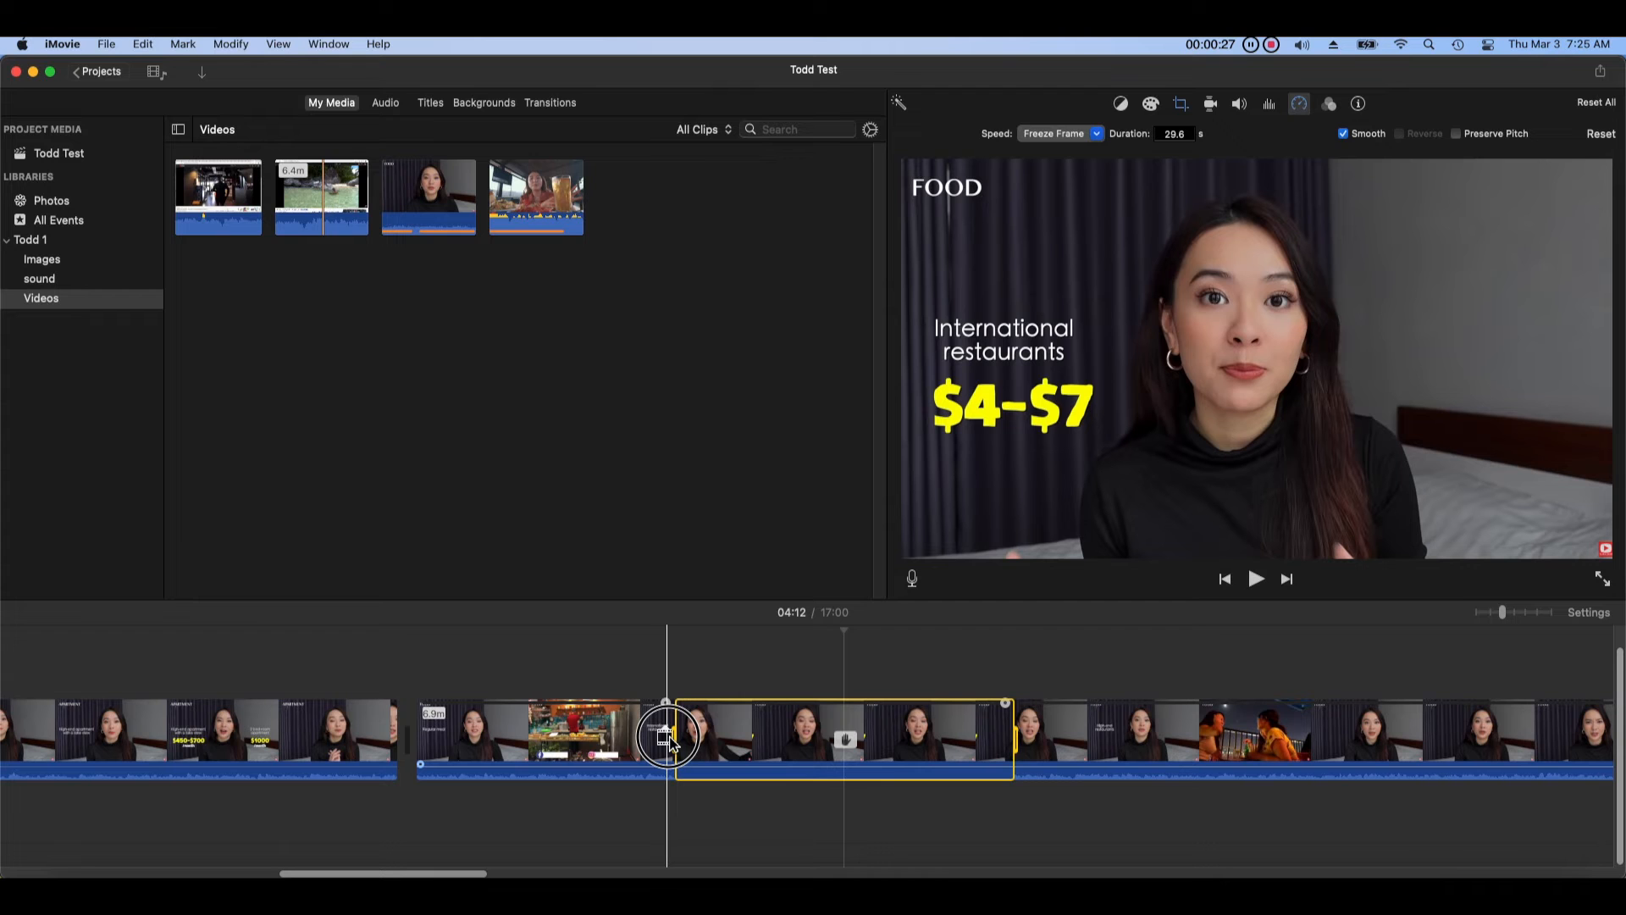
left_click_drag(667, 740, 998, 756)
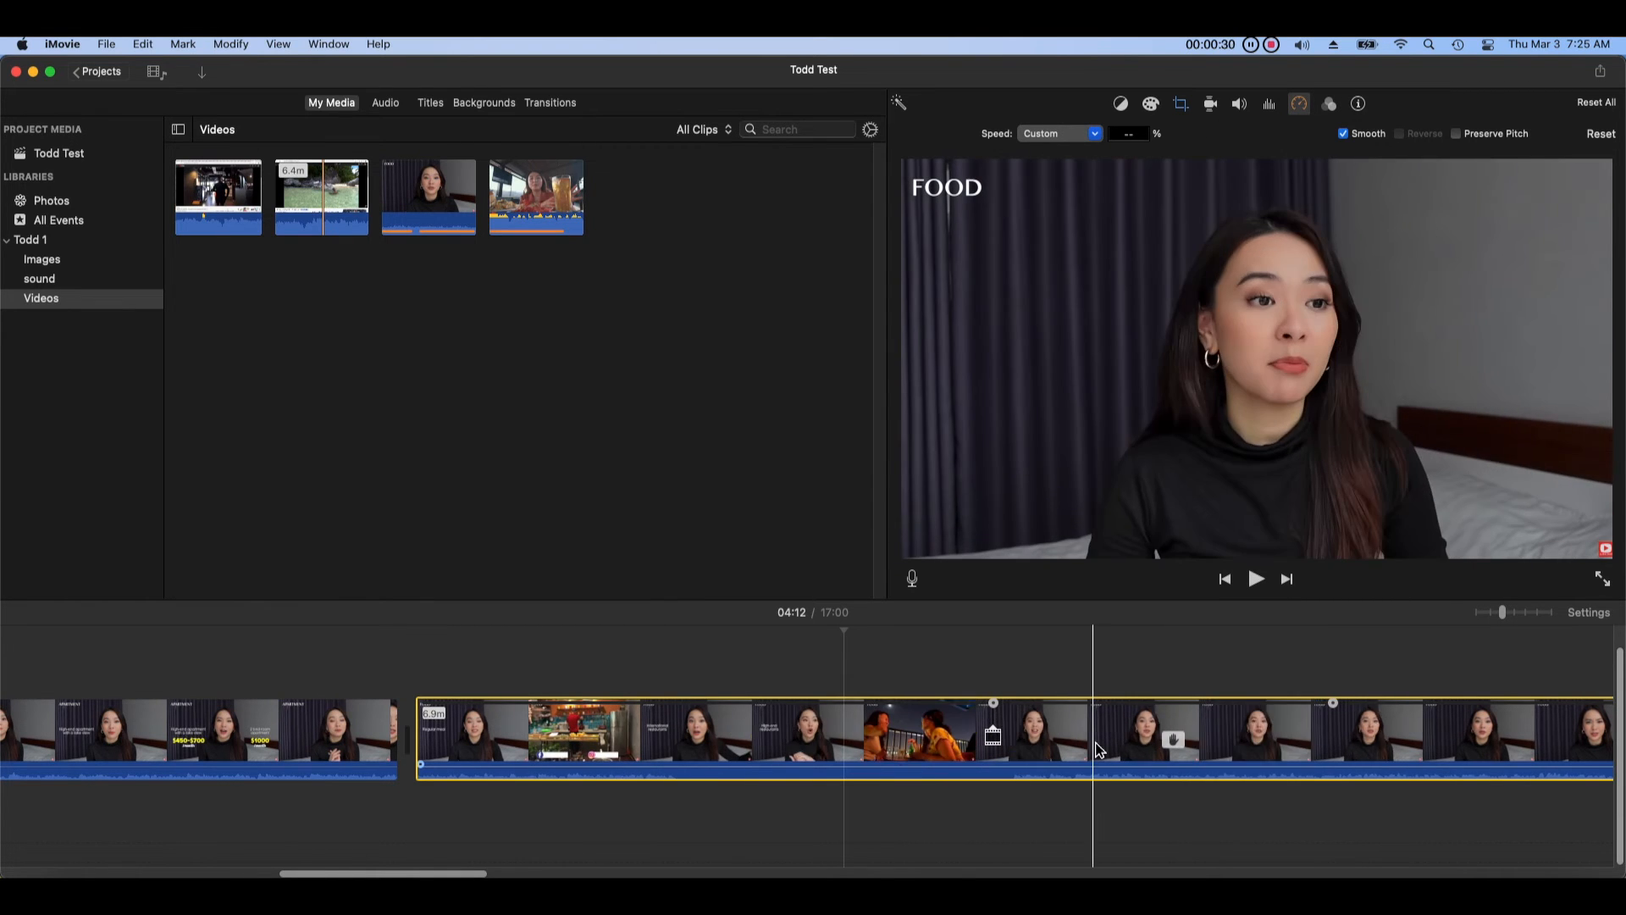
scroll(1096, 749, "right", 6)
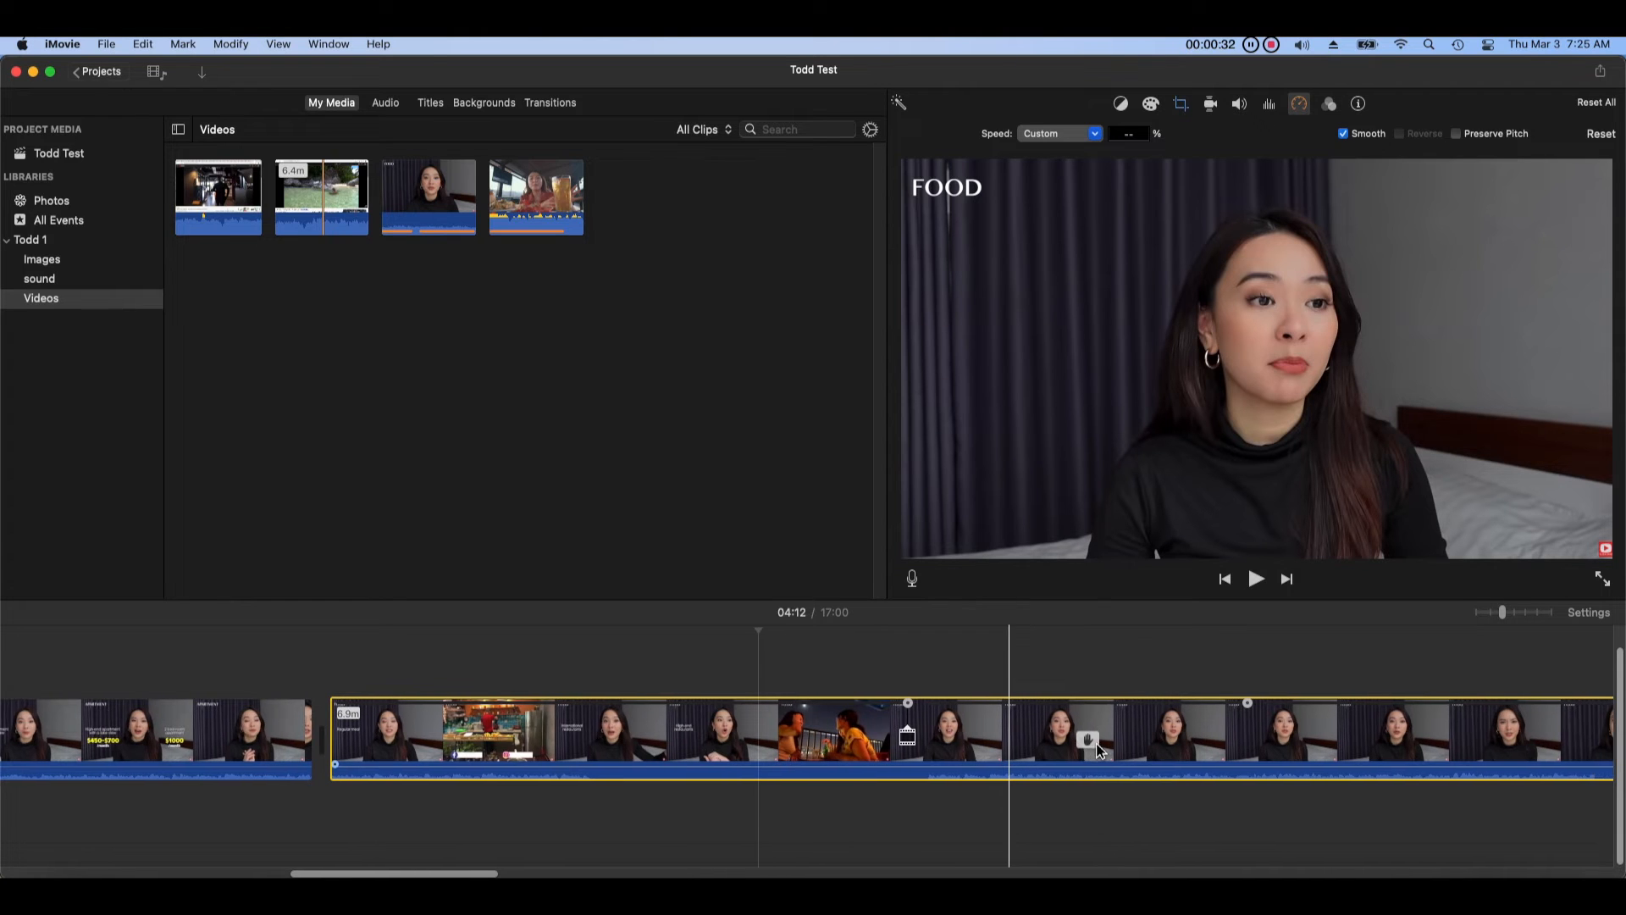
scroll(1097, 750, "right", 5)
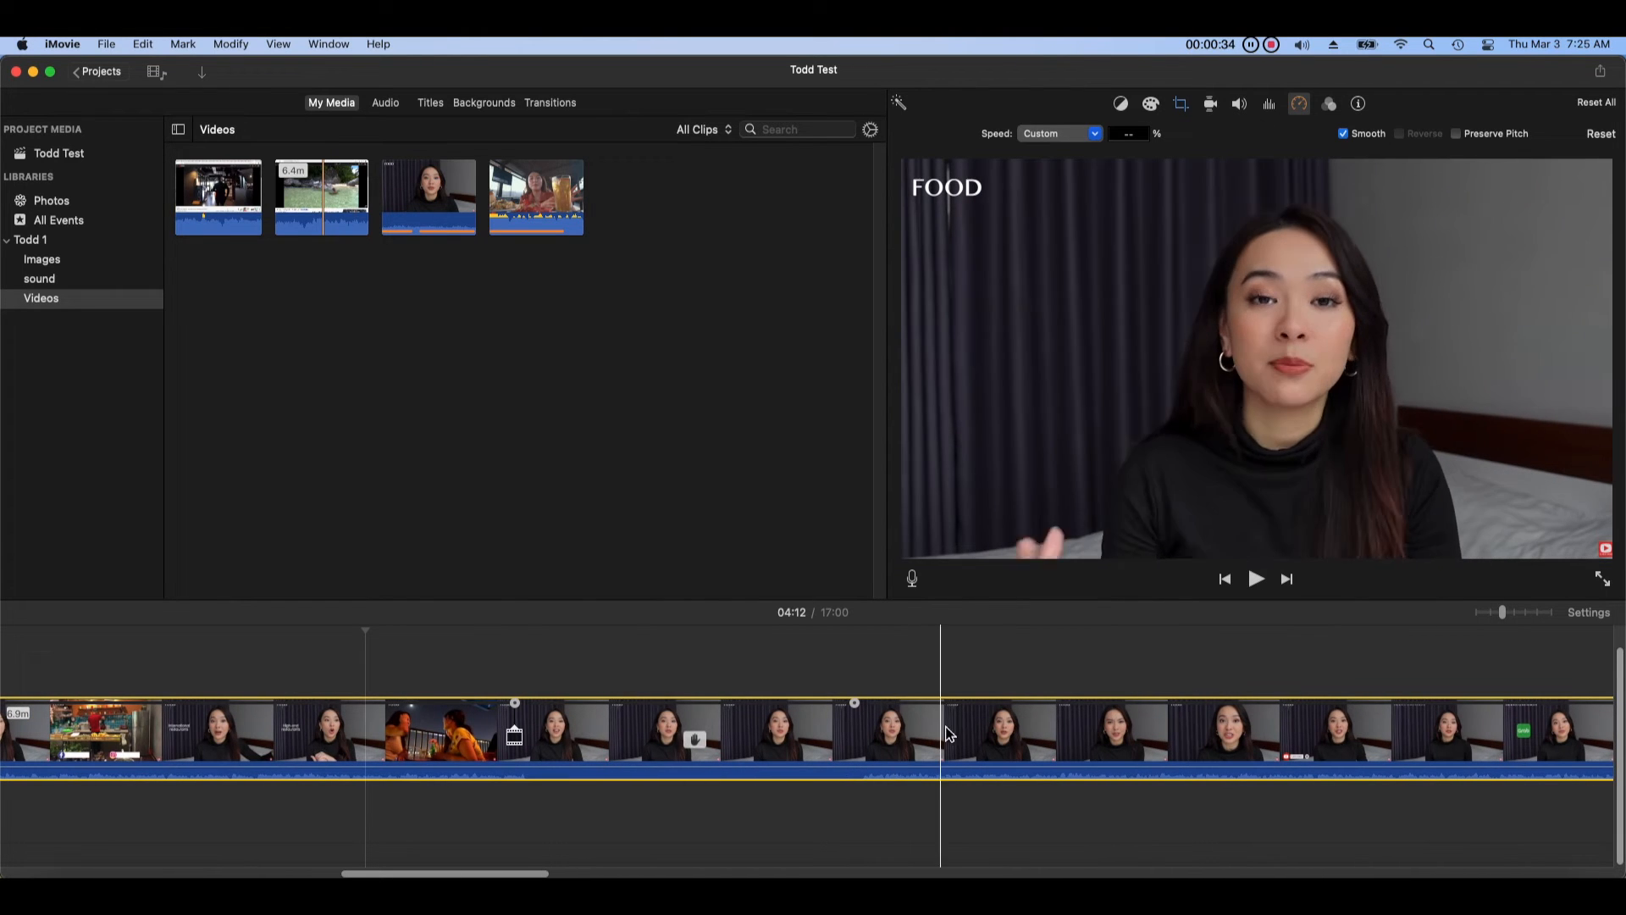
left_click(747, 743)
left_click(732, 743)
left_click(693, 743)
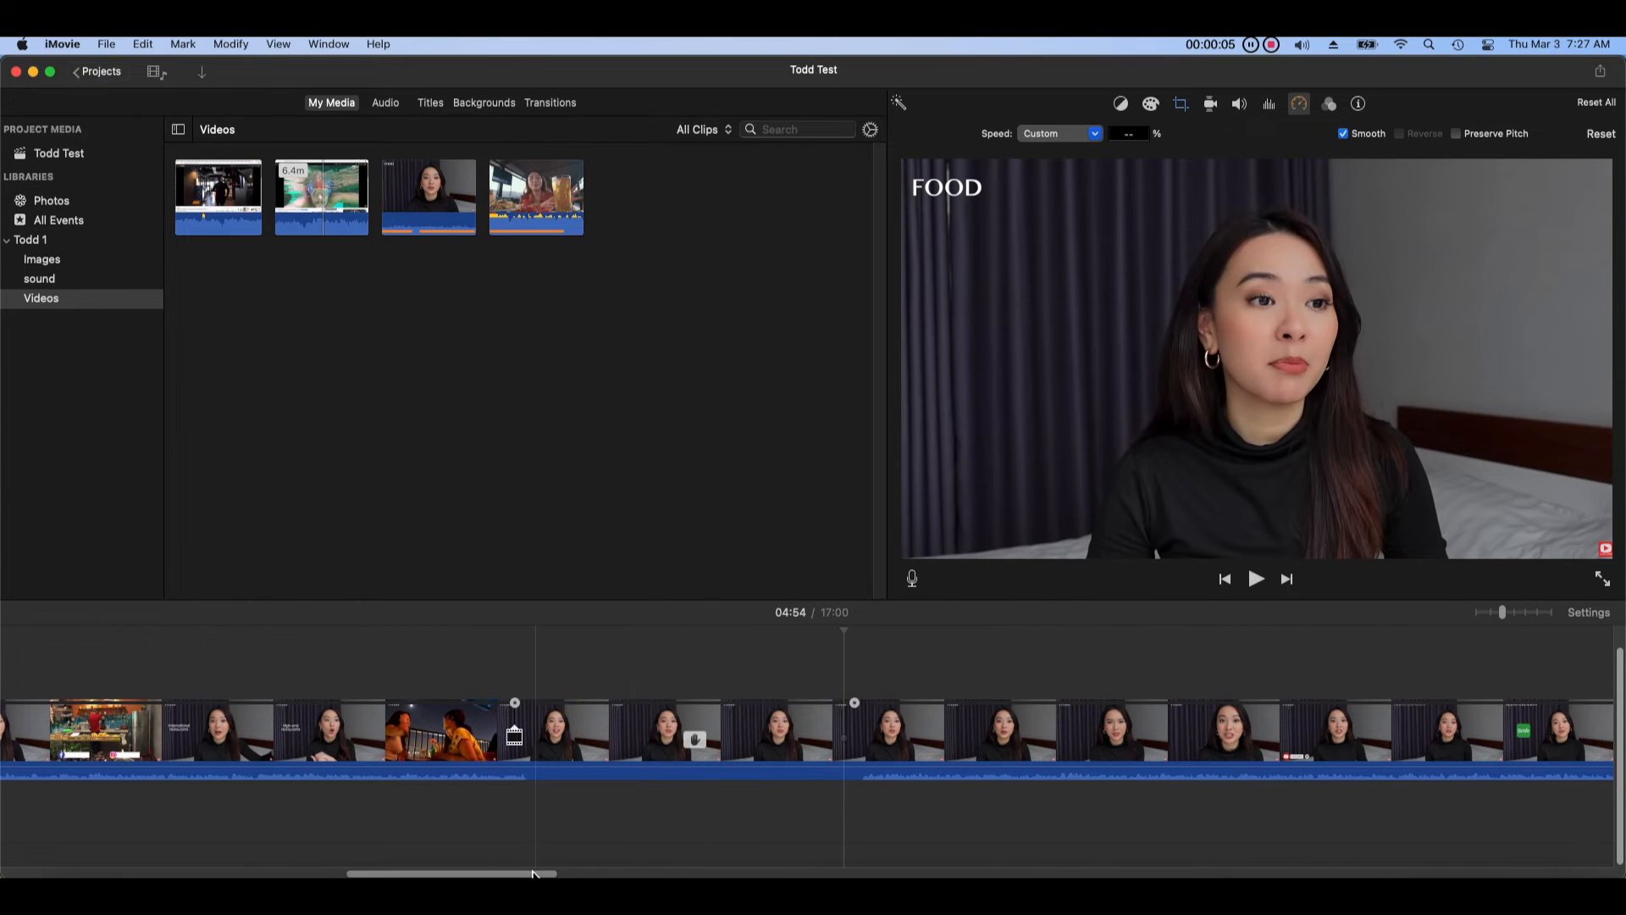
Step: Split the Vietnam -2 clip at 06:40 and again at 07:01
left_click_drag(525, 872, 694, 872)
left_click(960, 735)
right_click(960, 737)
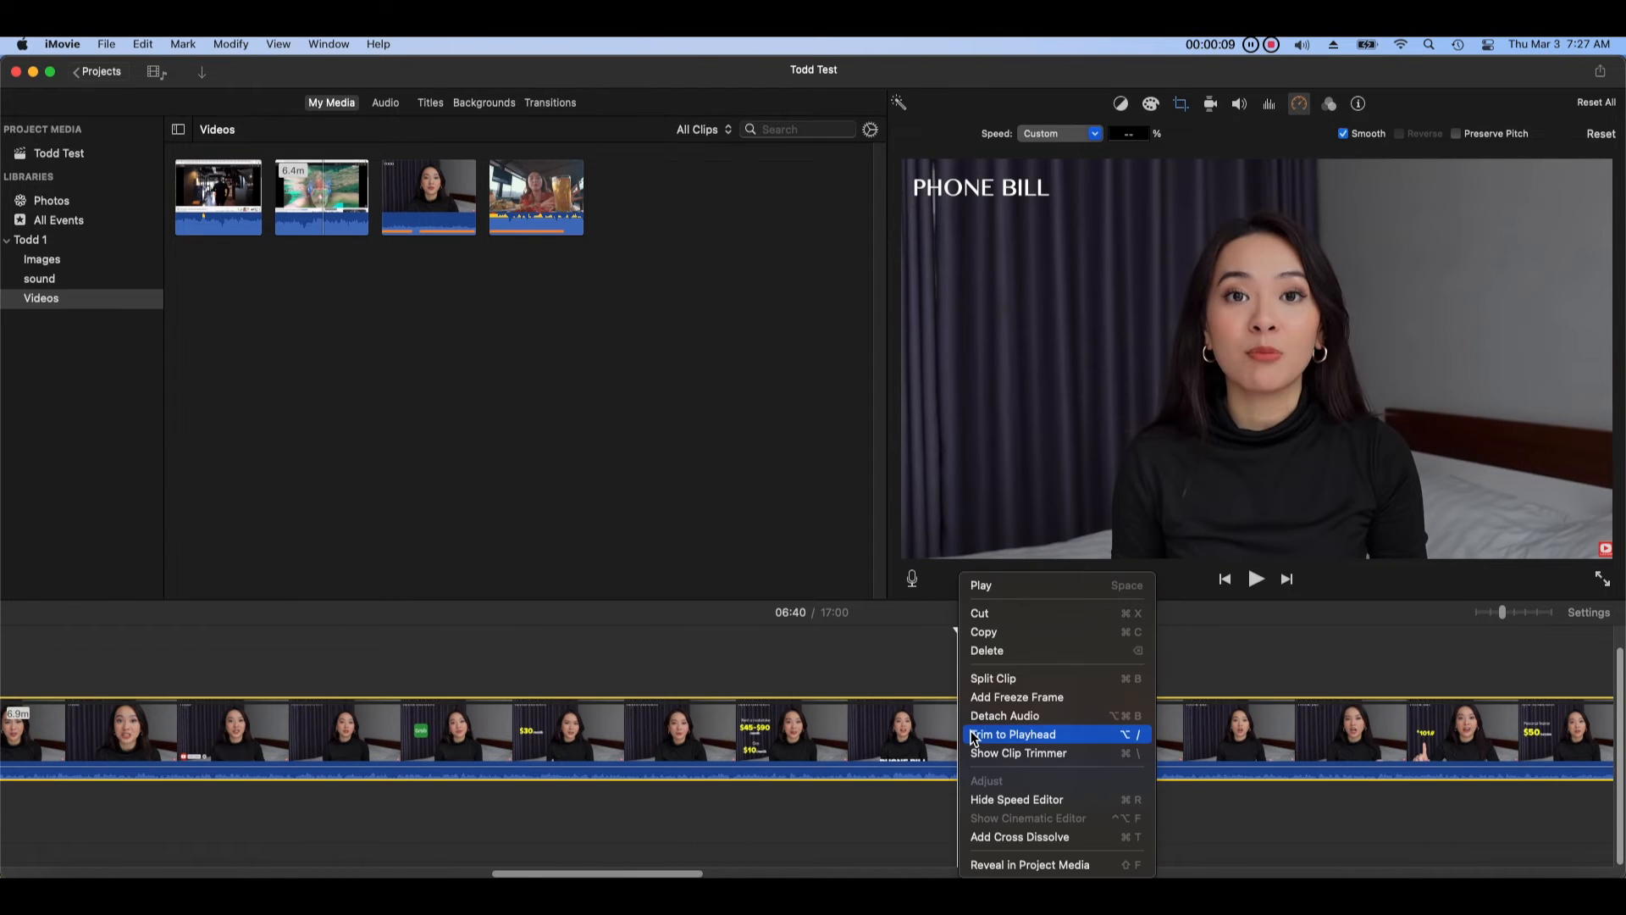
left_click(1026, 679)
left_click(1205, 737)
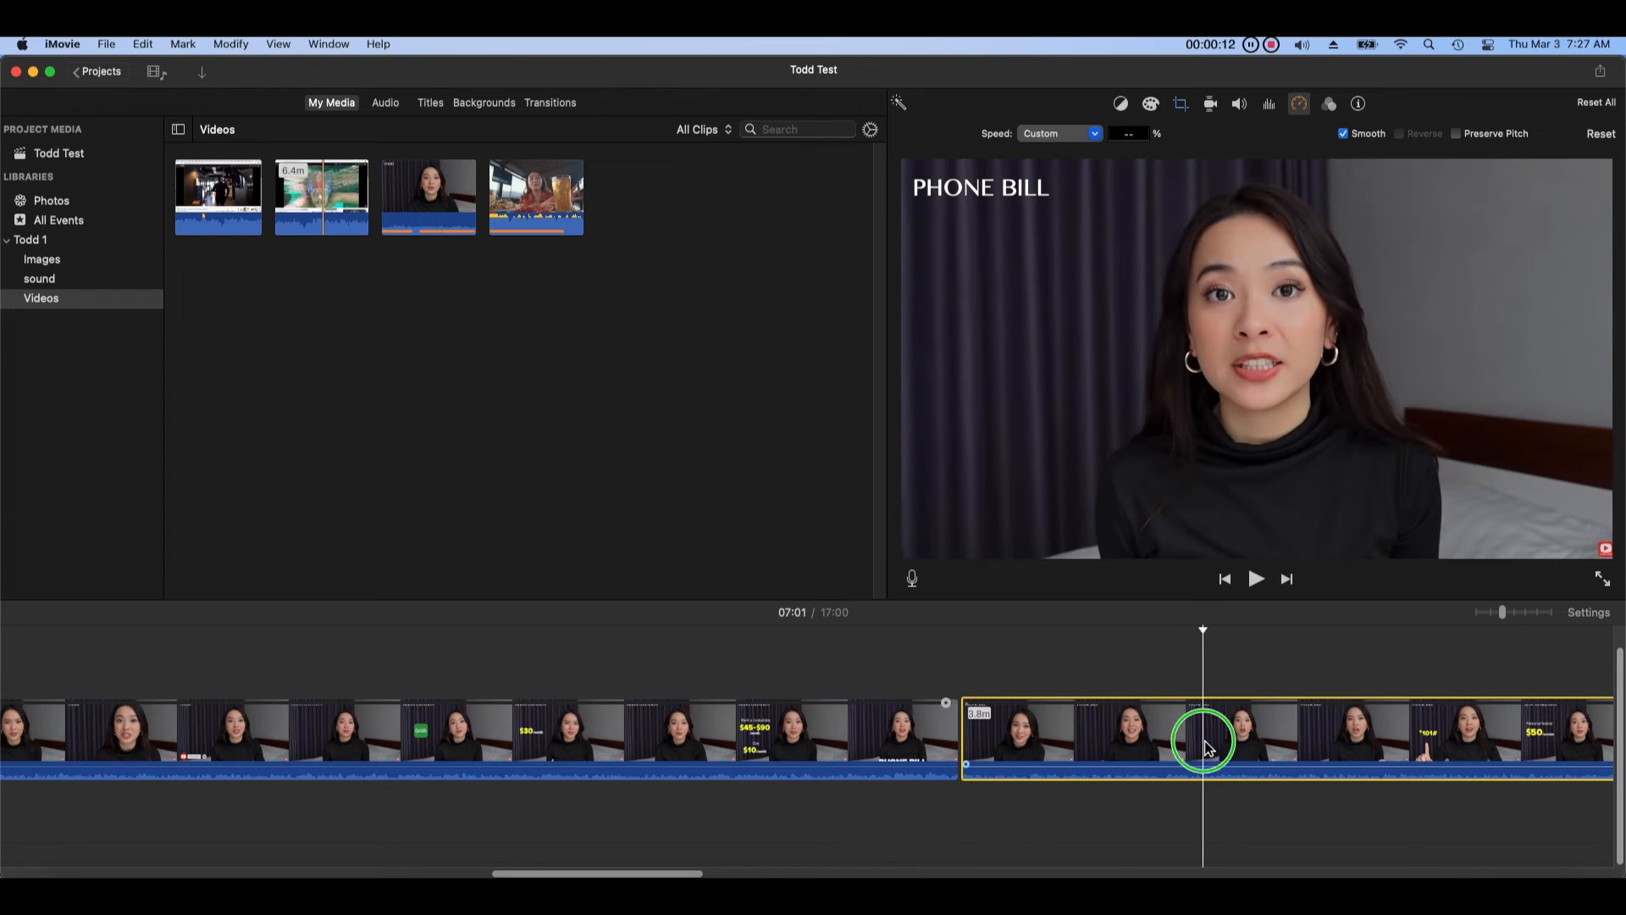
right_click(1205, 737)
left_click(1239, 678)
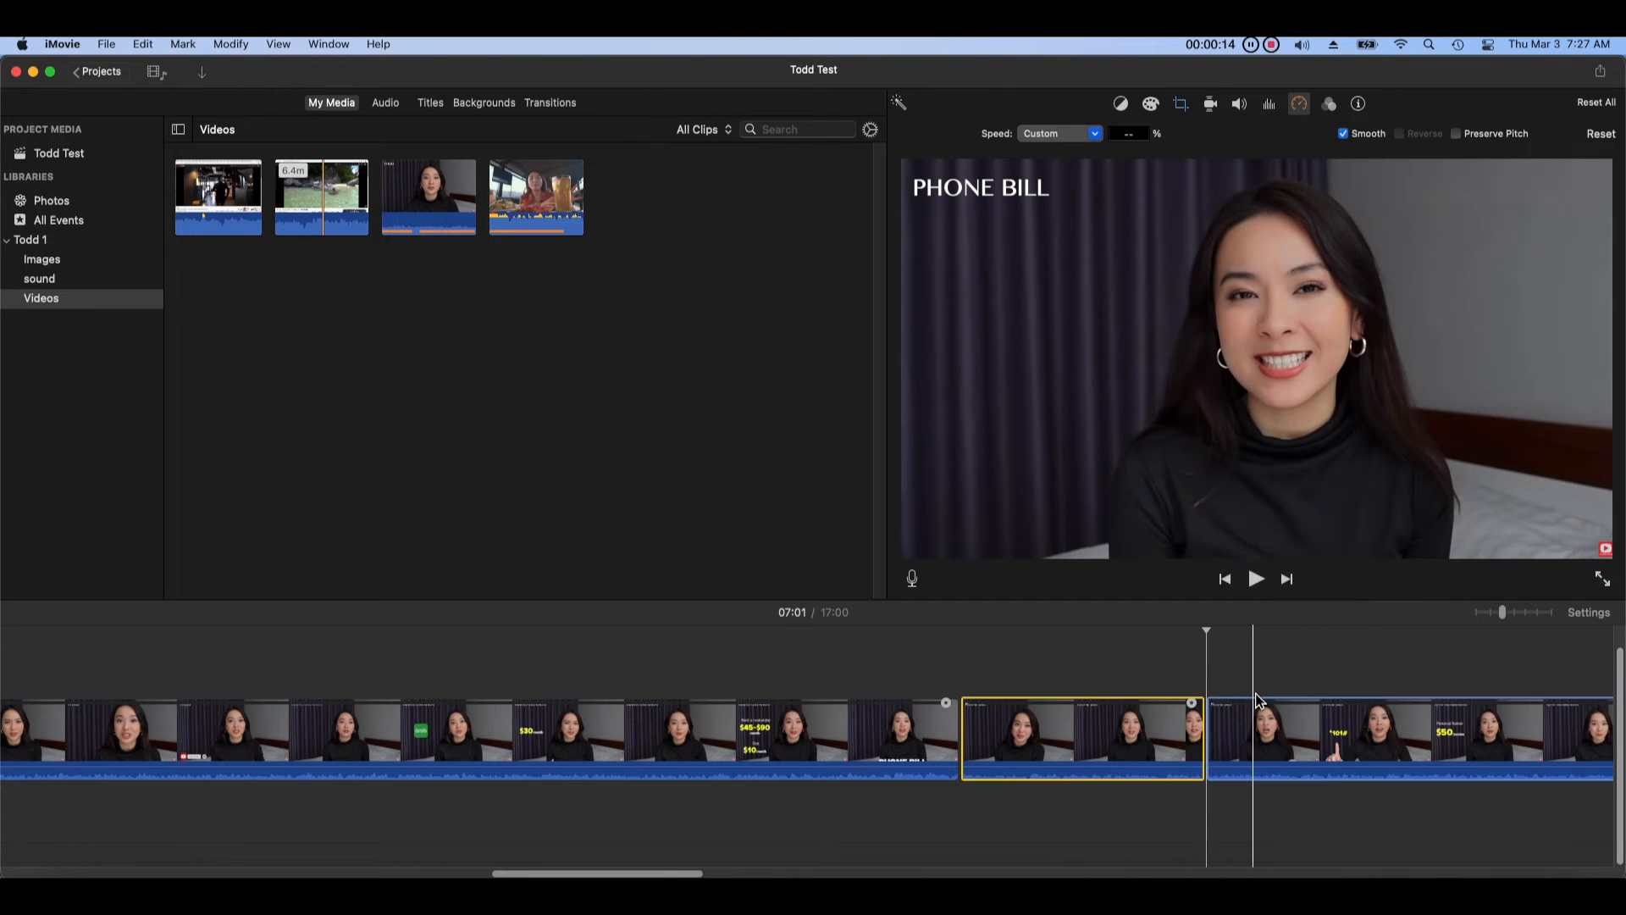
Step: Detach and delete the audio of the segment between the two new splits, and play that section back
right_click(1109, 733)
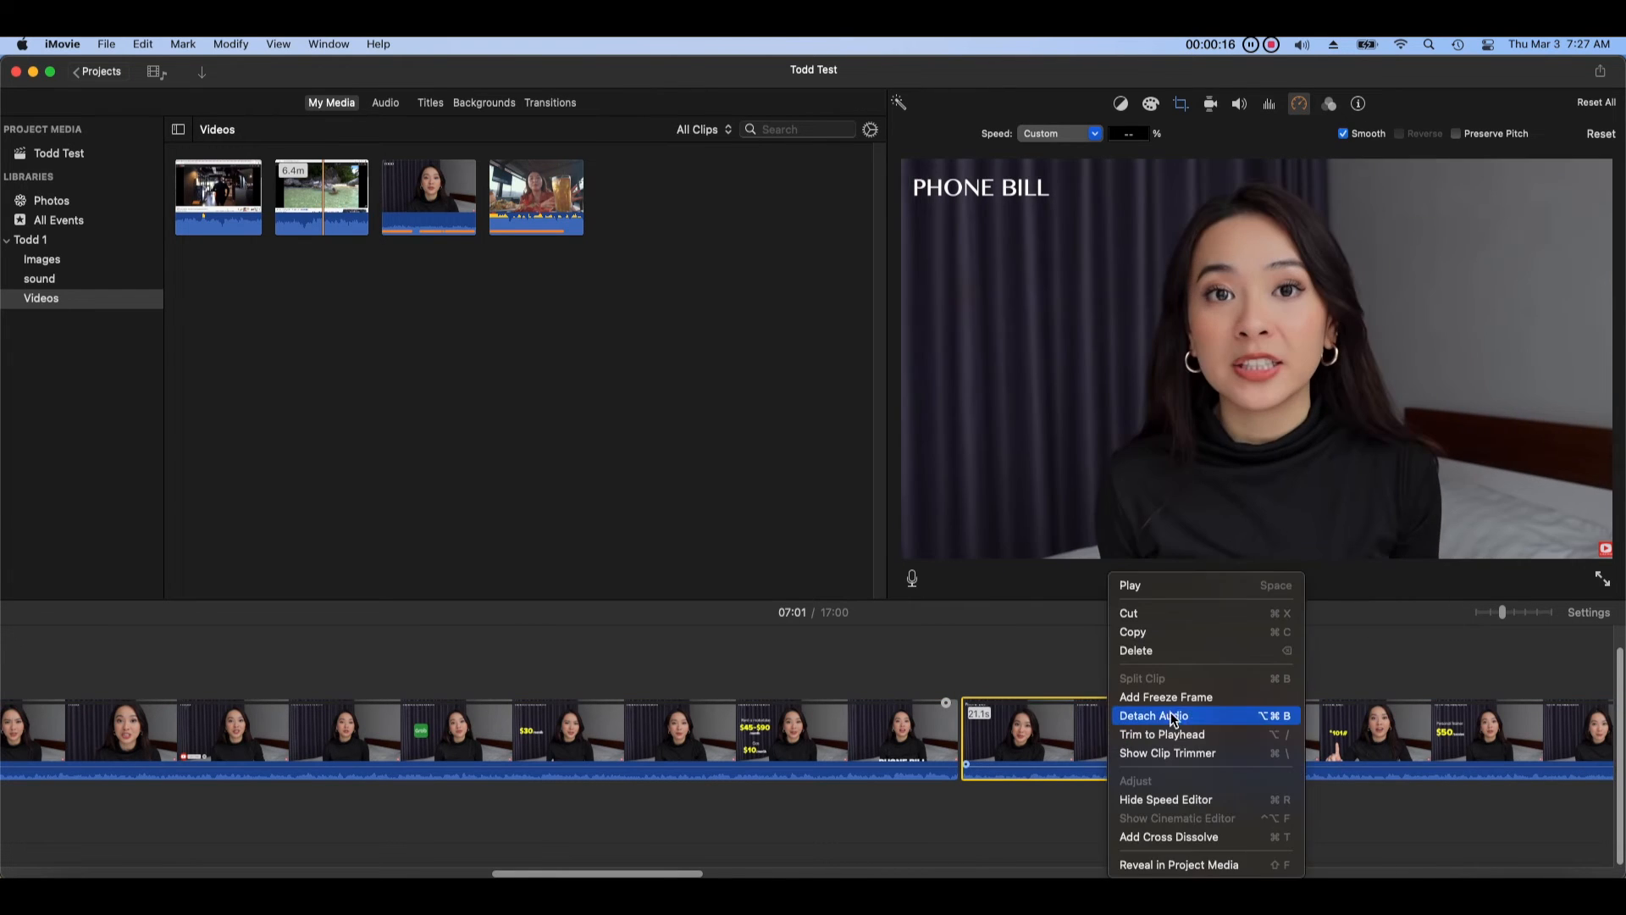
left_click(1243, 725)
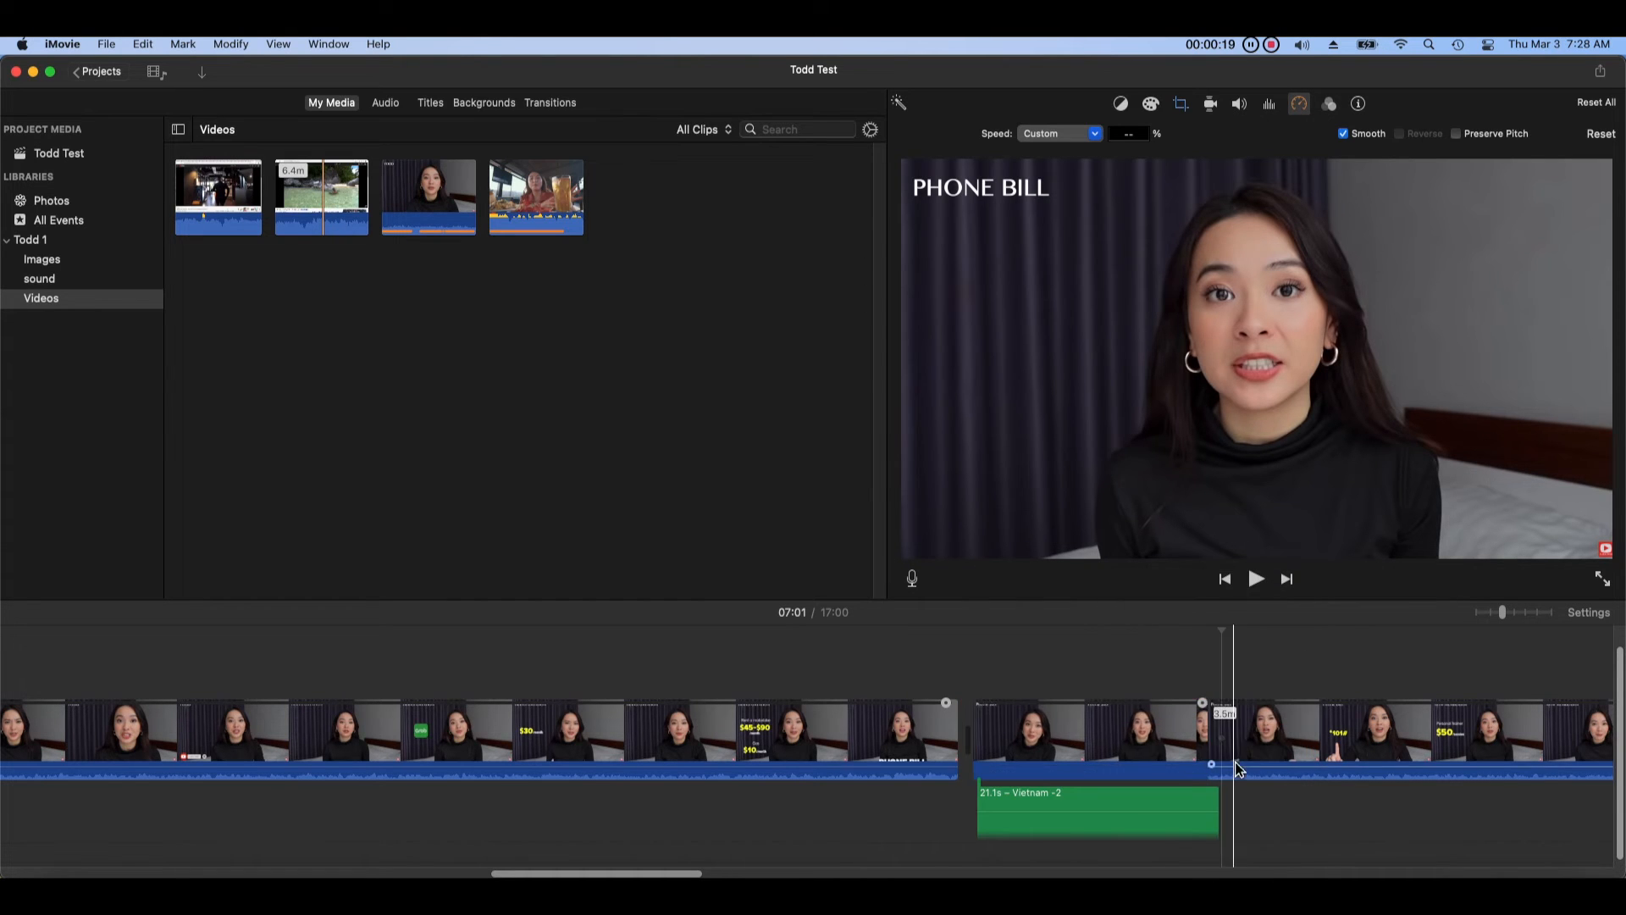
mouse_move(1154, 791)
left_mouse_down()
mouse_move(887, 801)
mouse_move(1129, 813)
mouse_move(1129, 712)
mouse_move(976, 772)
mouse_move(835, 754)
mouse_move(860, 792)
mouse_move(1143, 814)
left_mouse_up()
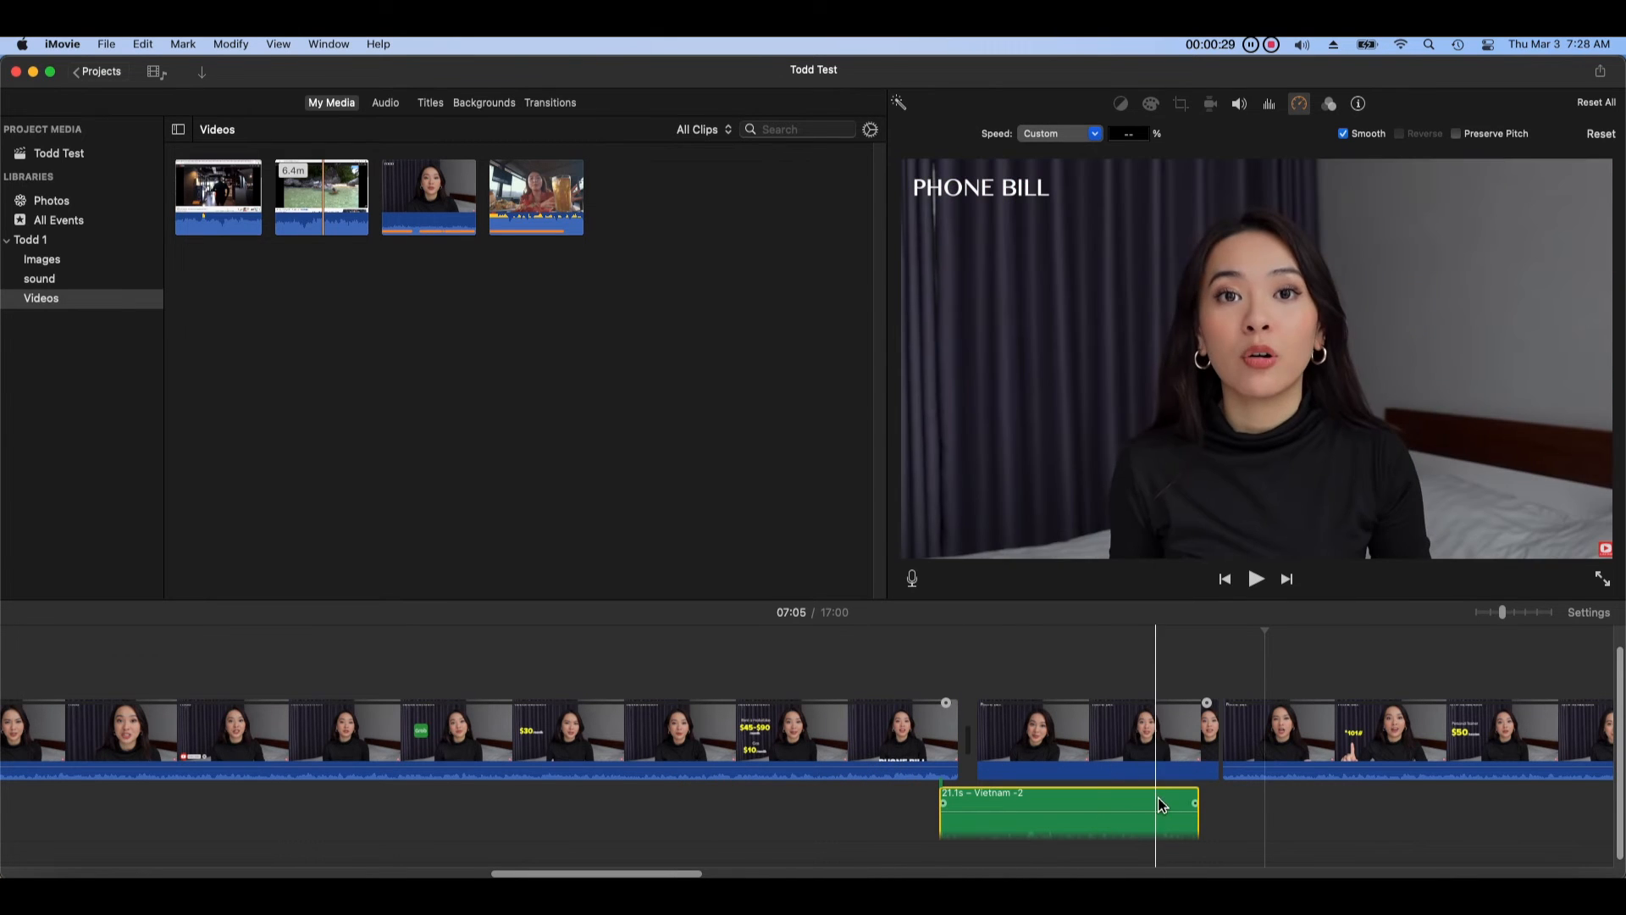
right_click(1123, 795)
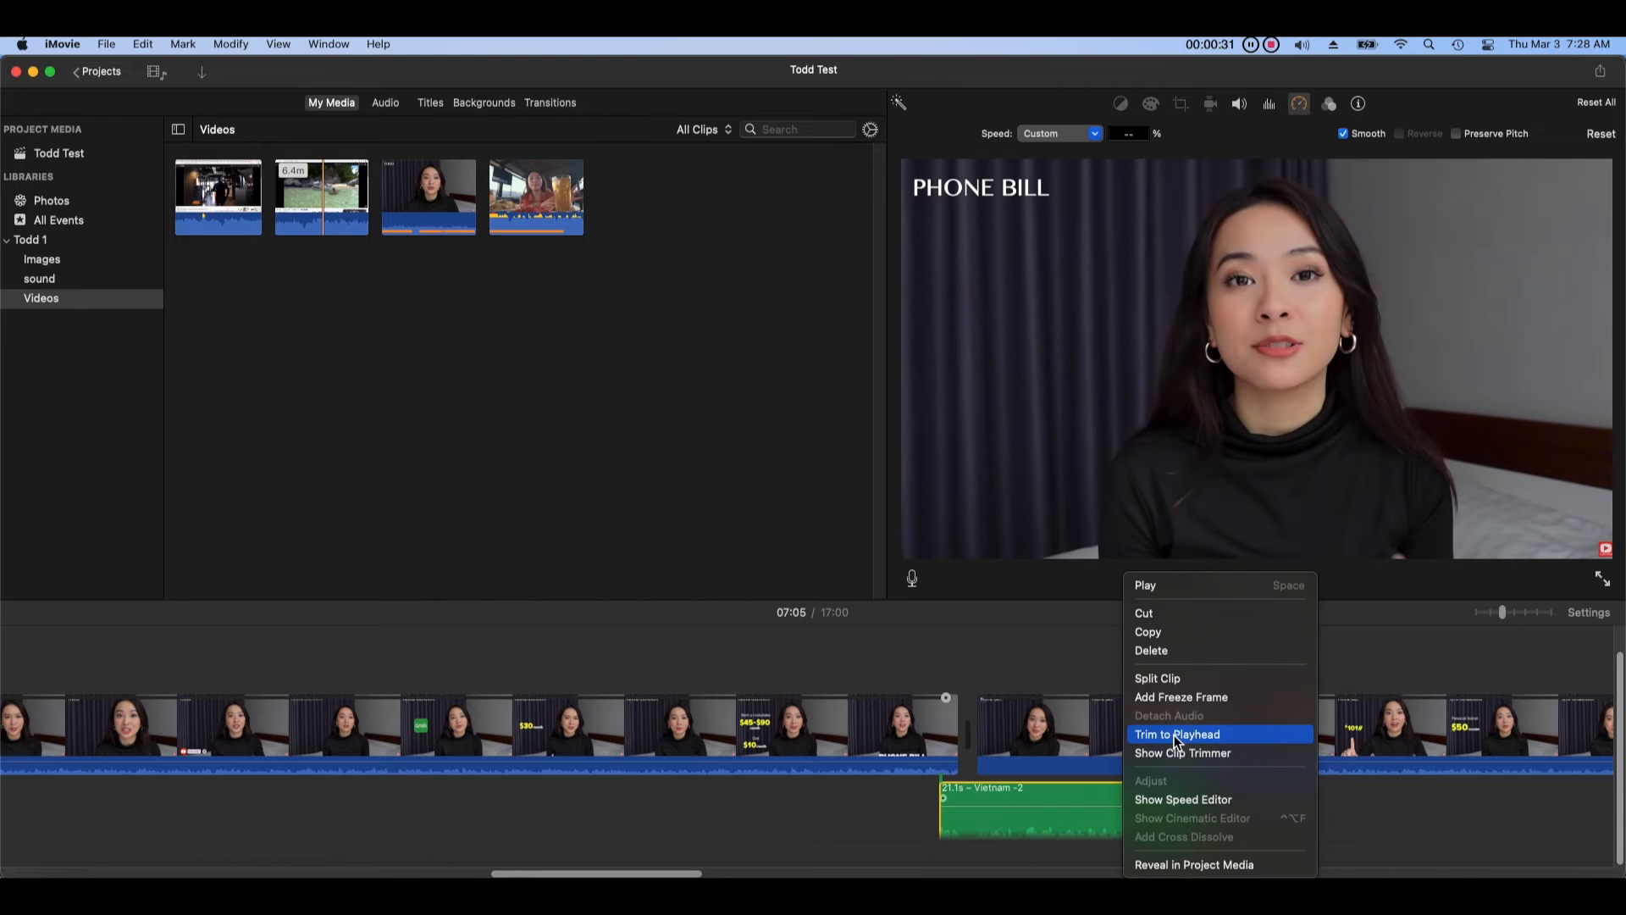
left_click(1232, 653)
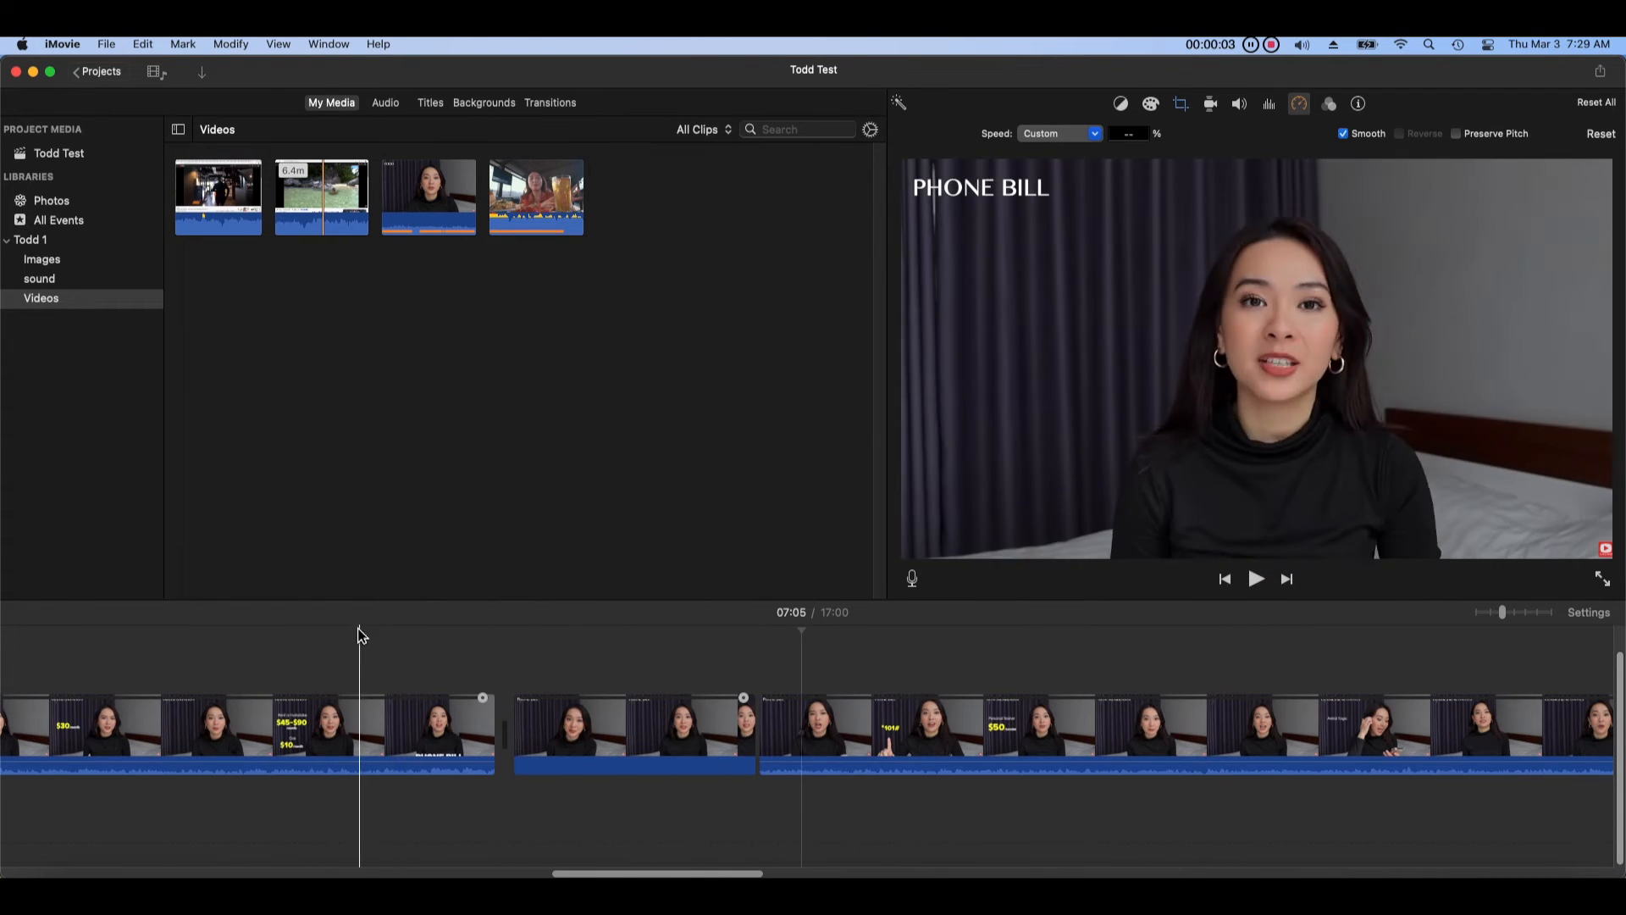
left_click(359, 631)
key("space")
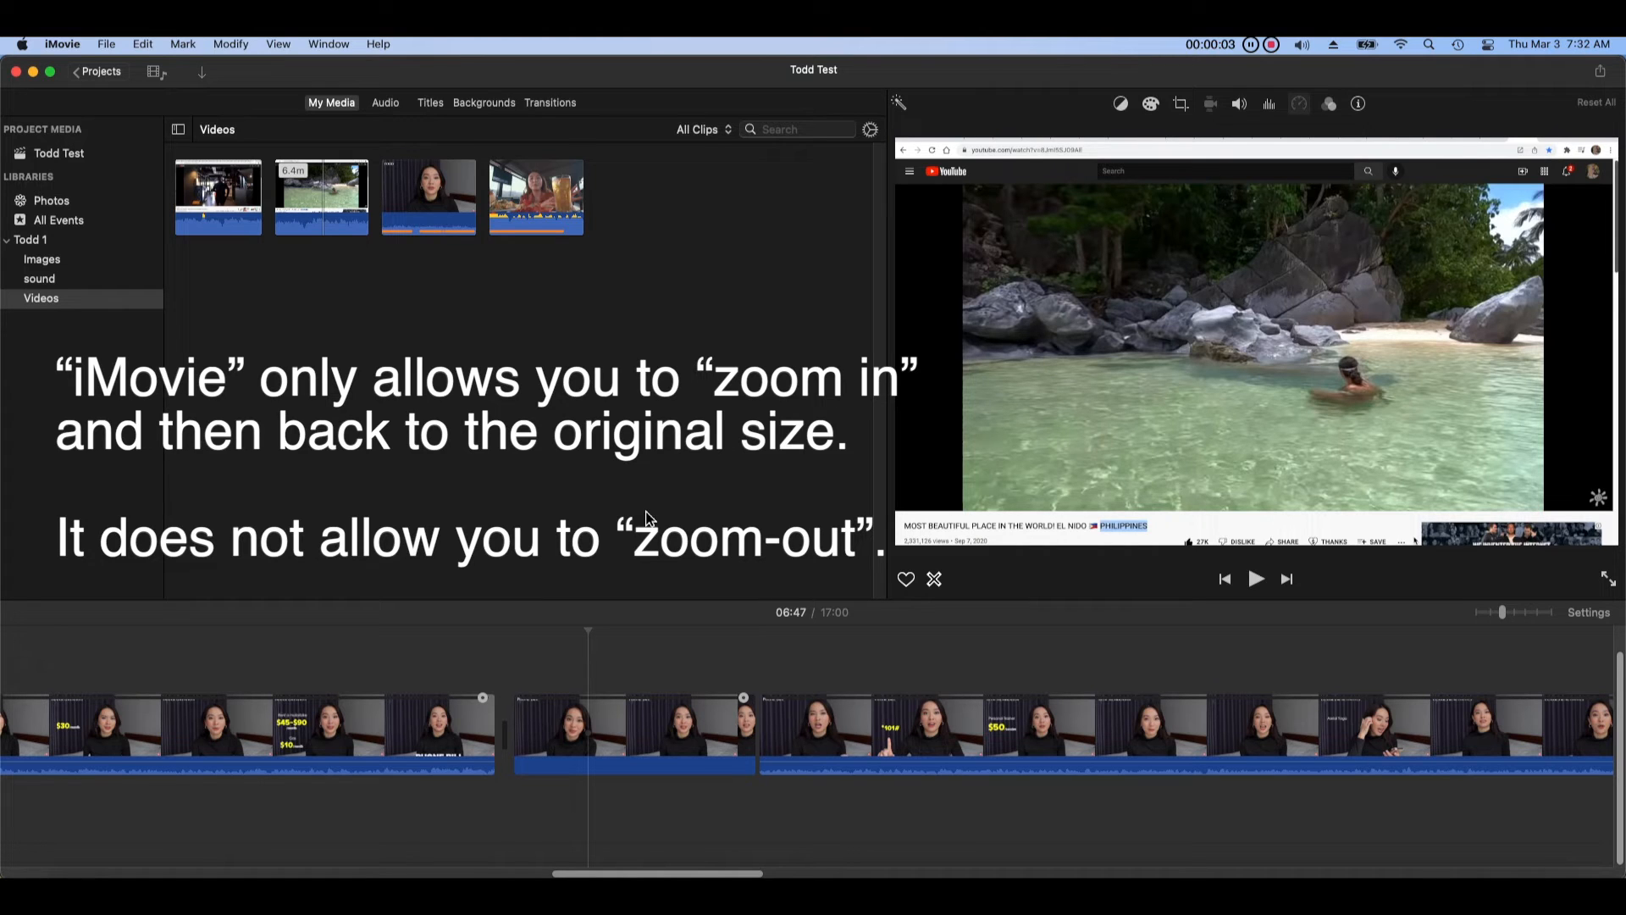
Step: Zoom the muted segment in on the woman's face using the Crop to Fill style, and play it back
left_click(608, 730)
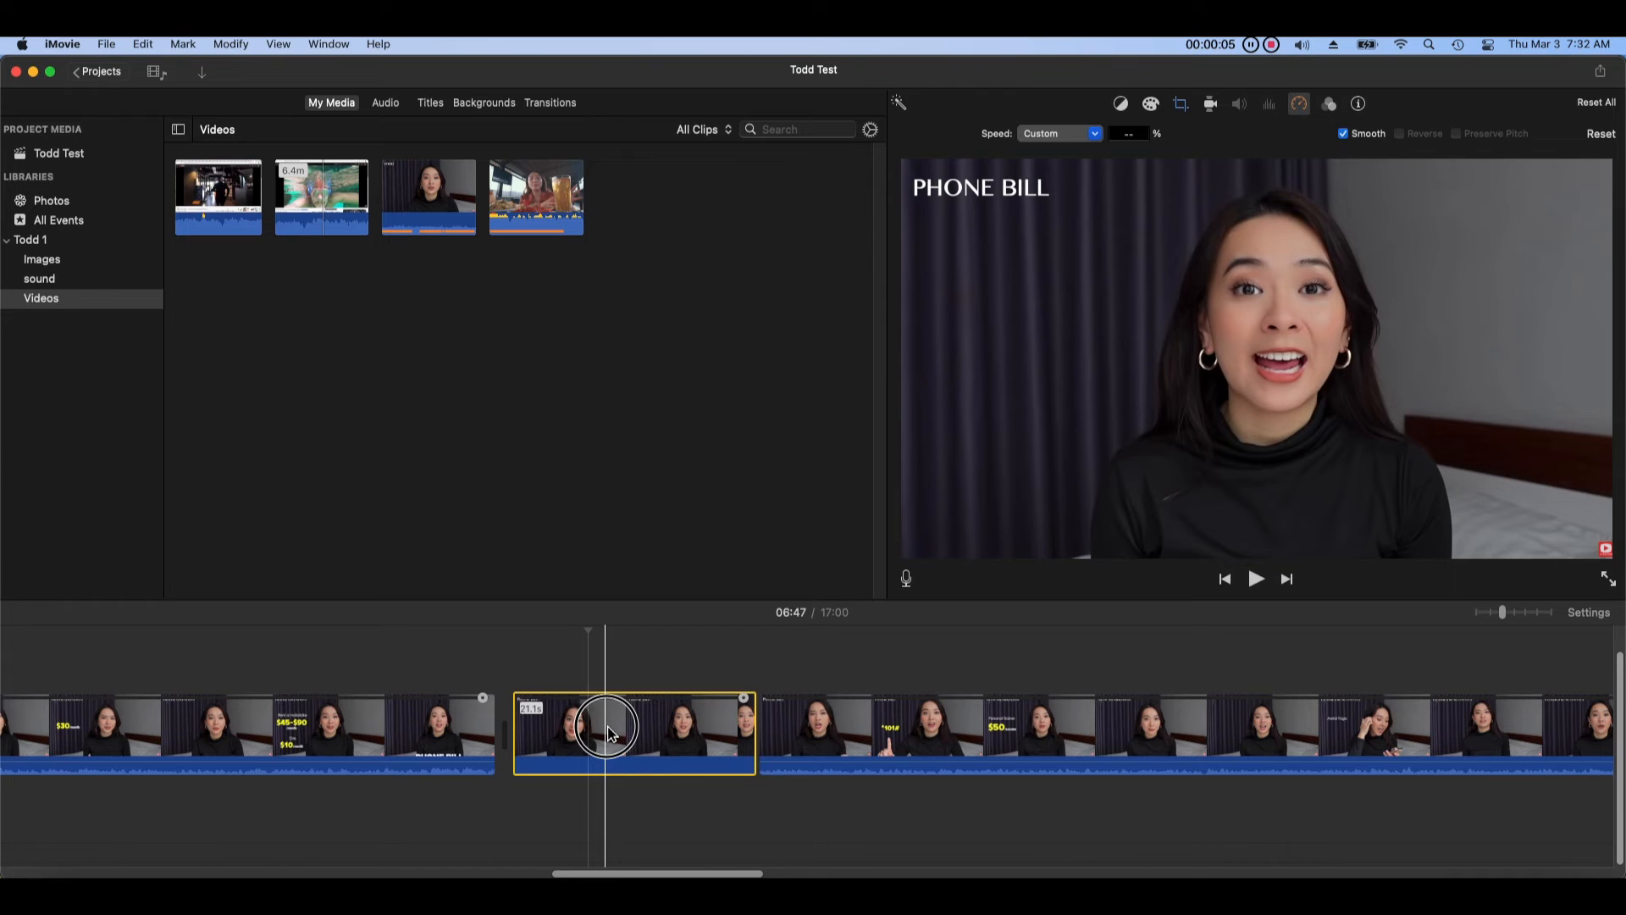
left_click(608, 730)
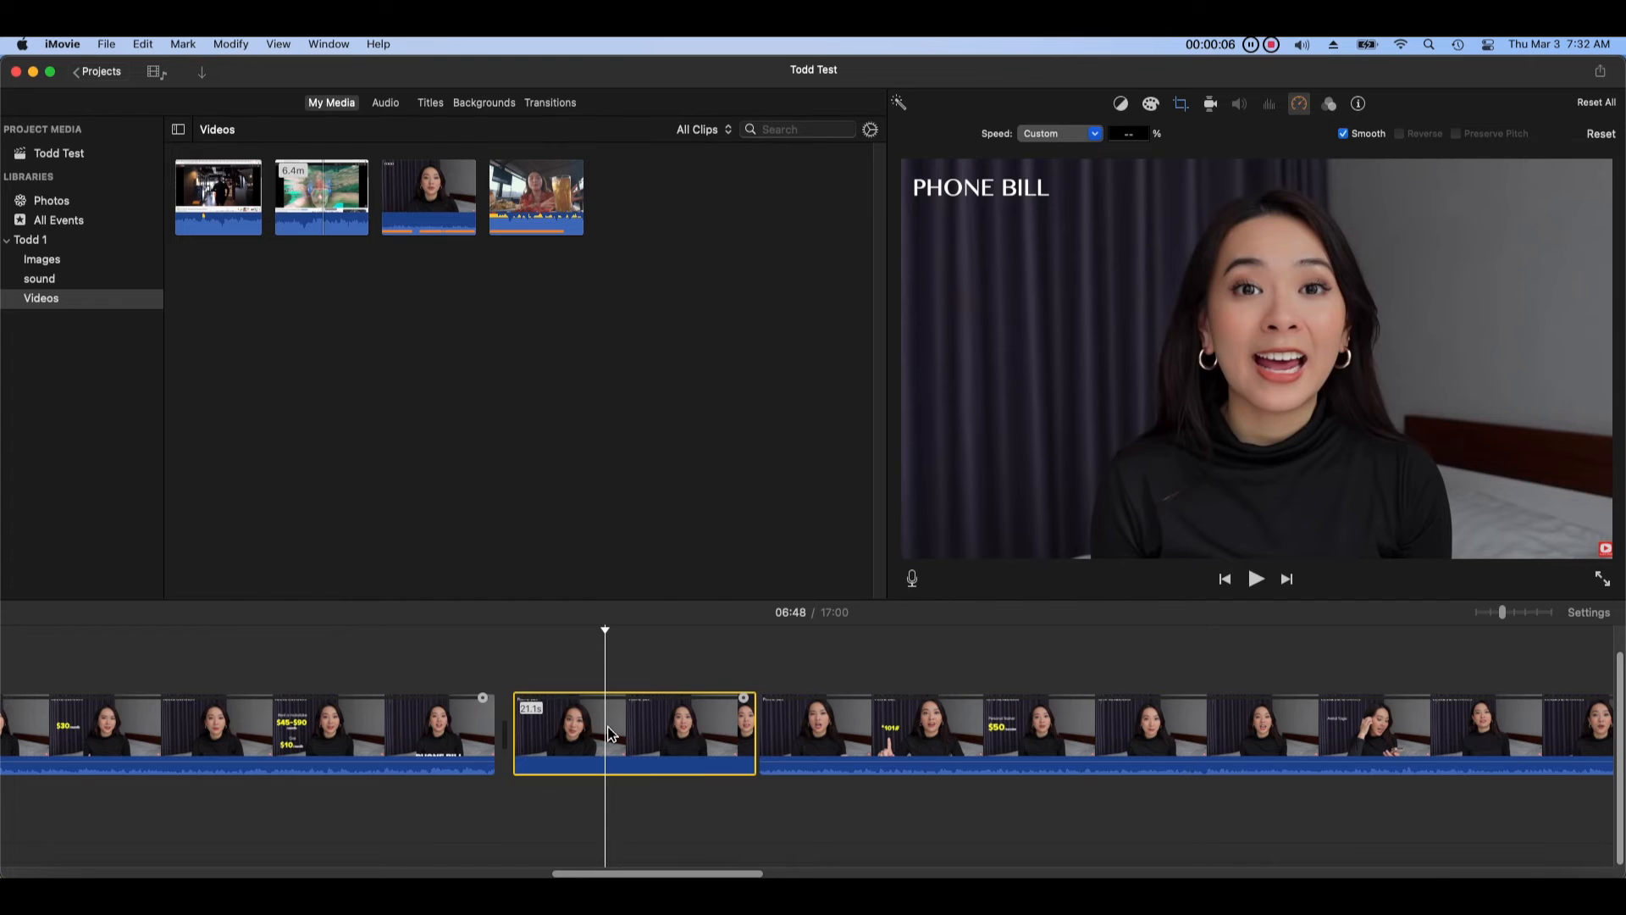
left_click(1183, 105)
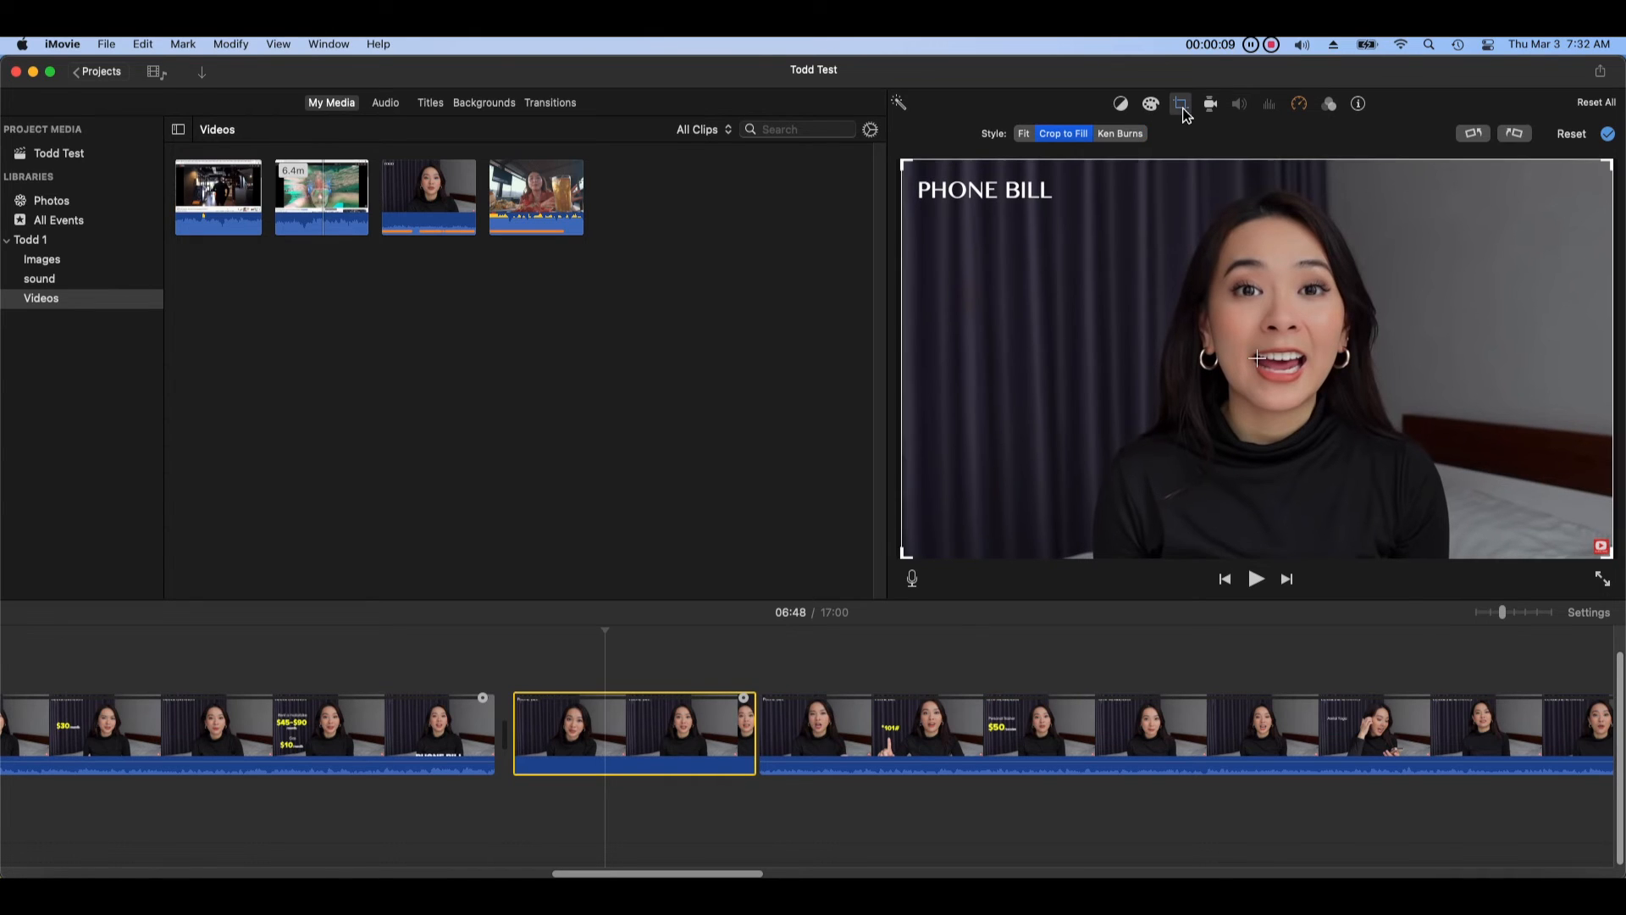
left_click(1082, 137)
left_click(909, 169)
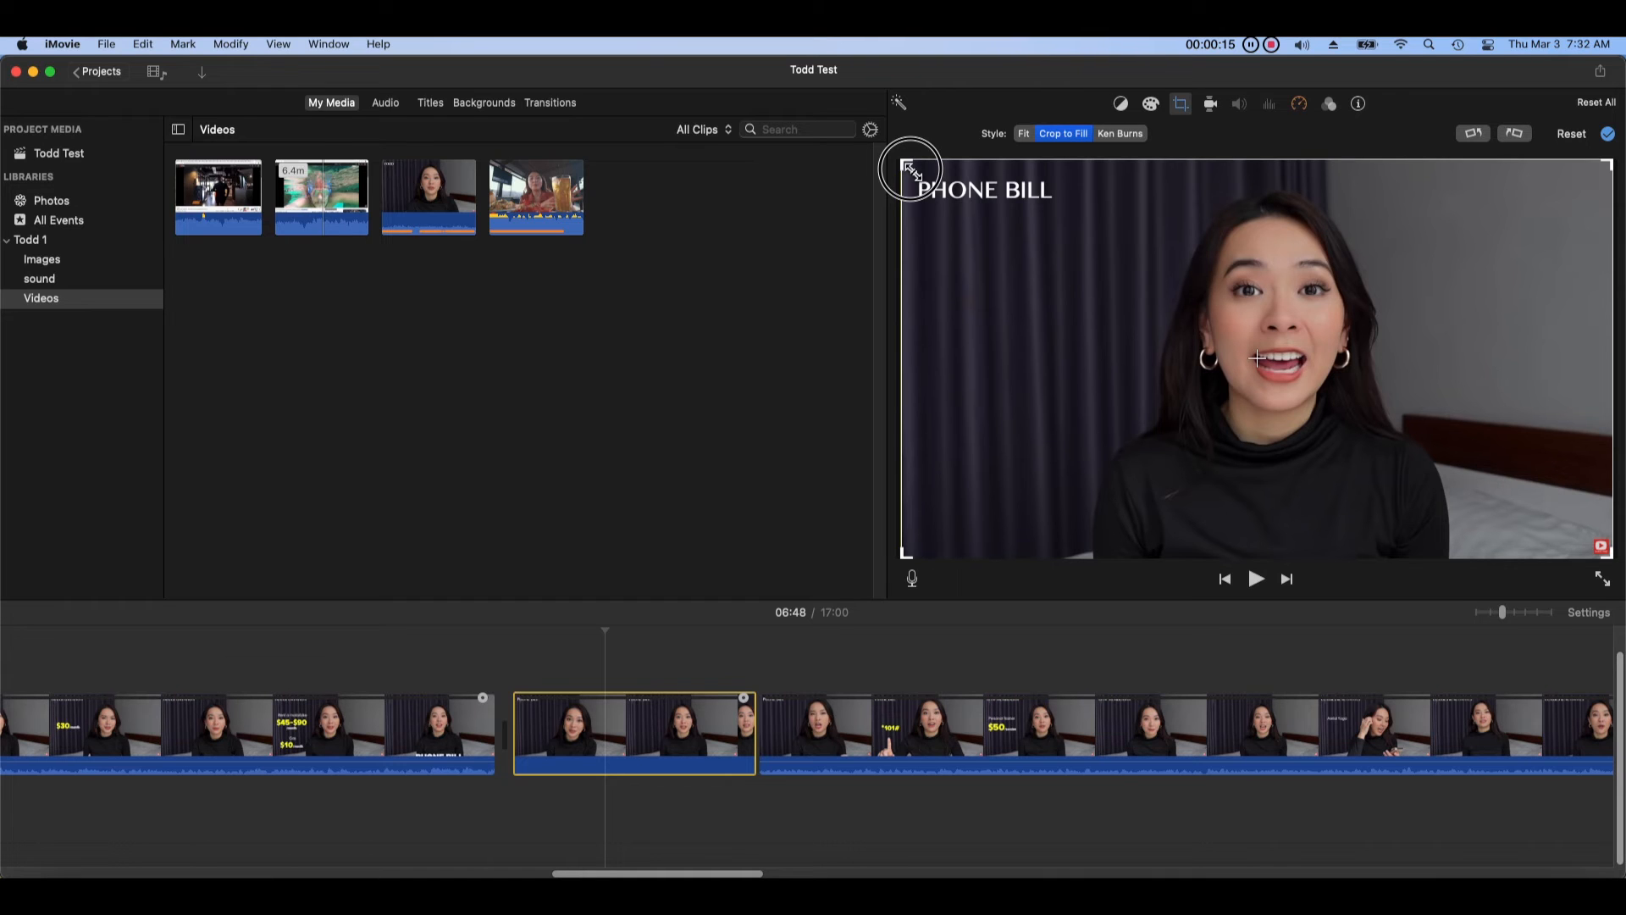
left_click_drag(913, 172, 1220, 354)
left_click_drag(1412, 446, 1258, 369)
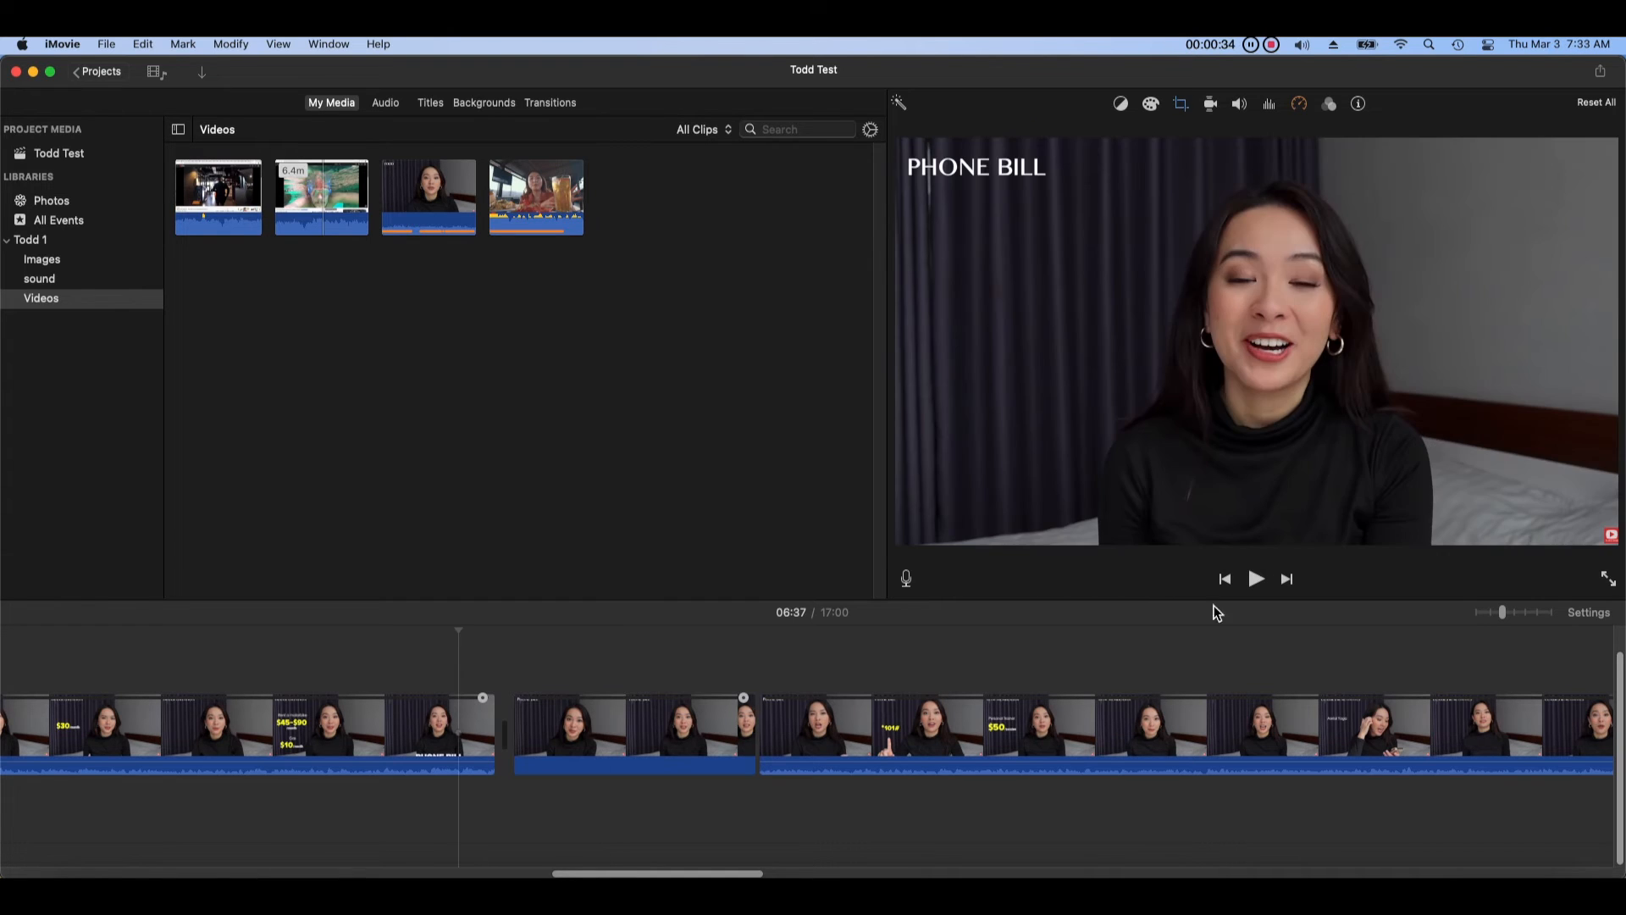
left_click(1258, 581)
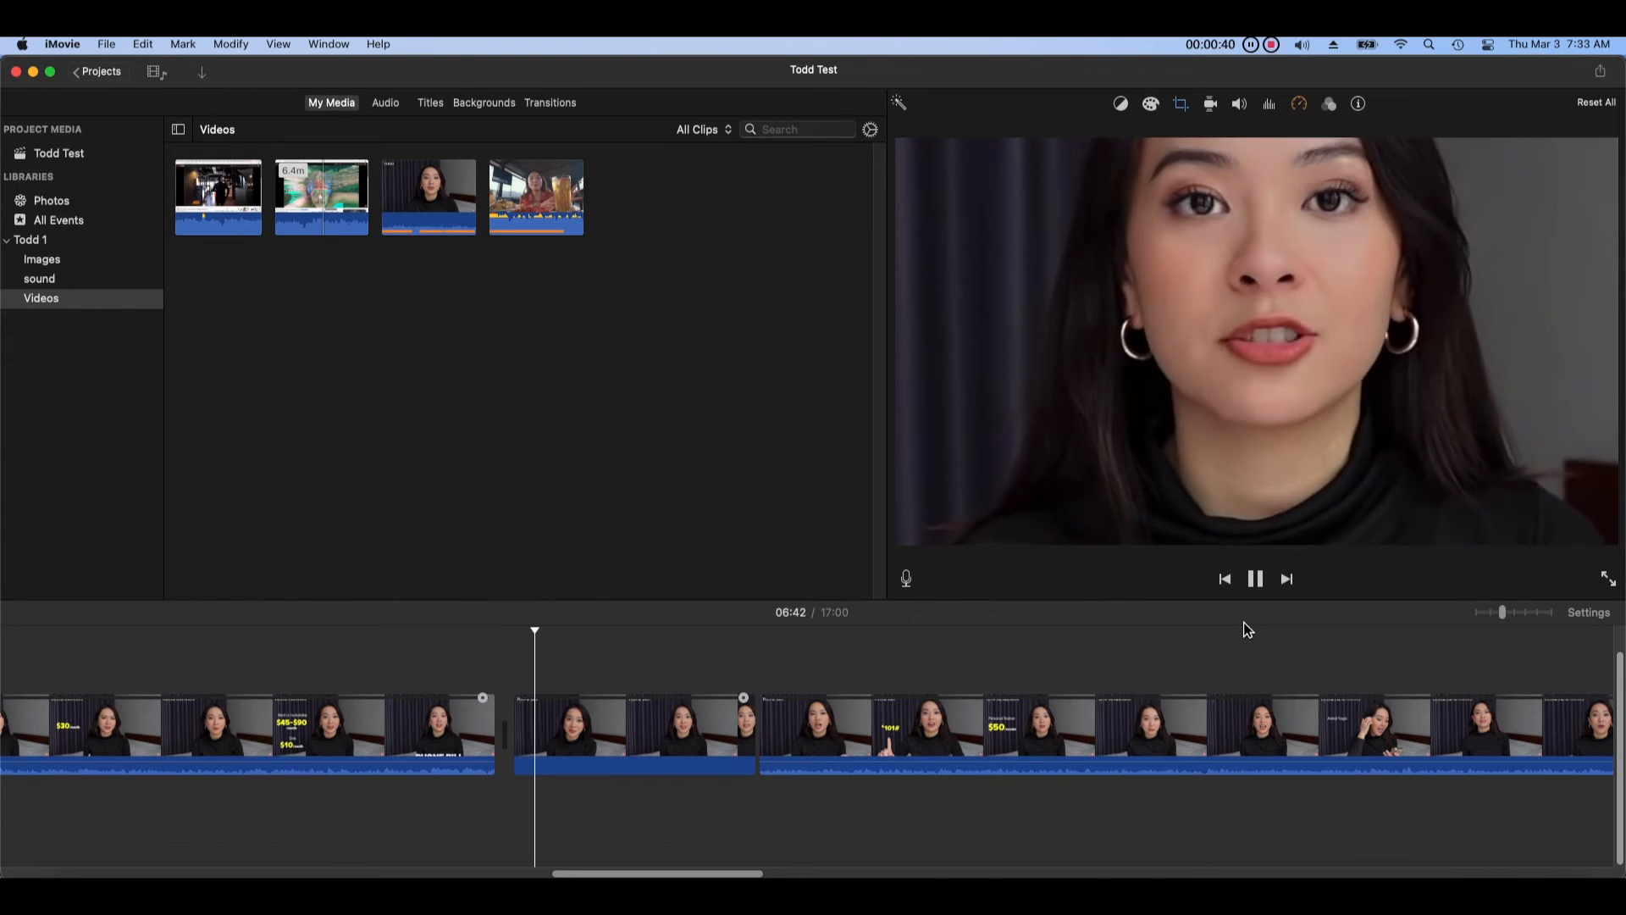
Step: Reset the crop on the muted segment to the full frame
left_click(726, 643)
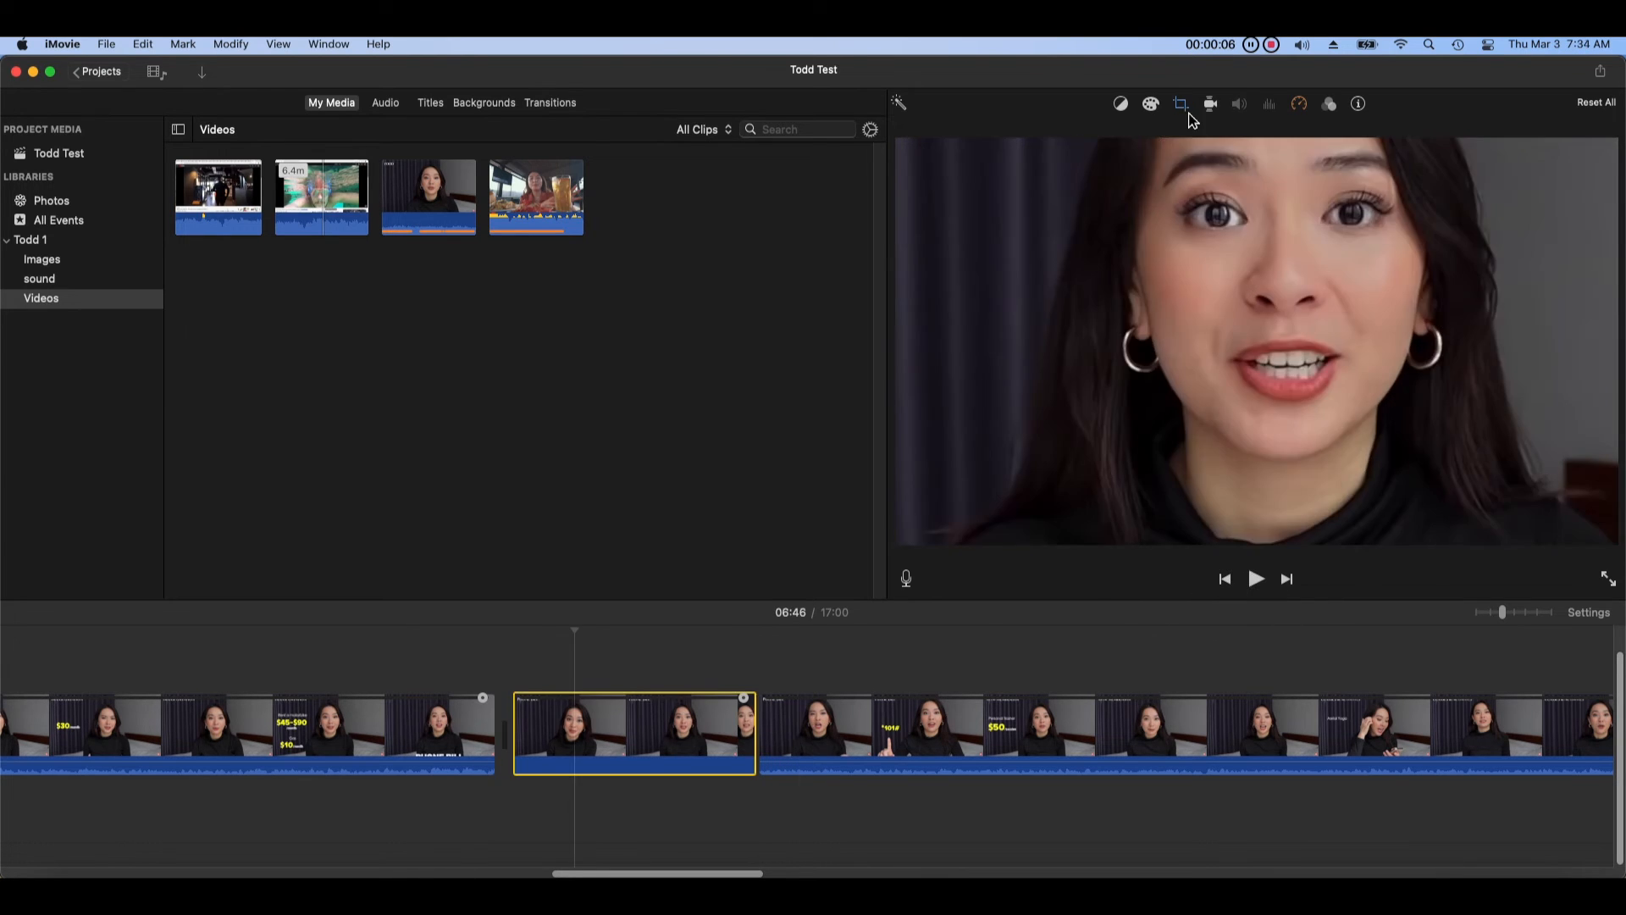
left_click(1186, 110)
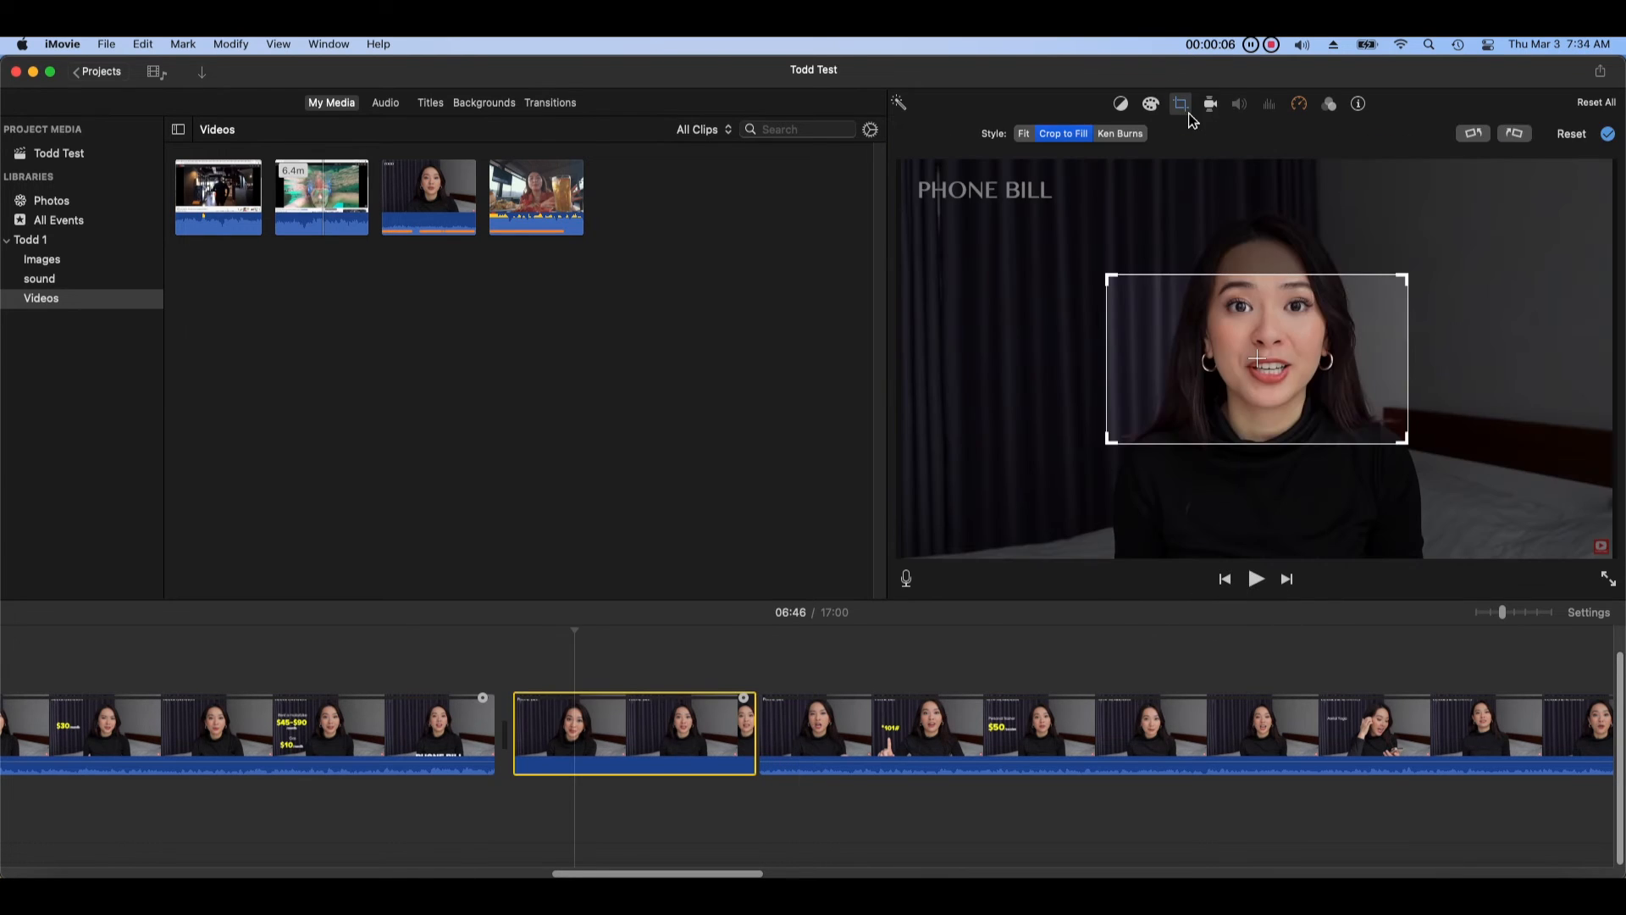
left_click(1581, 139)
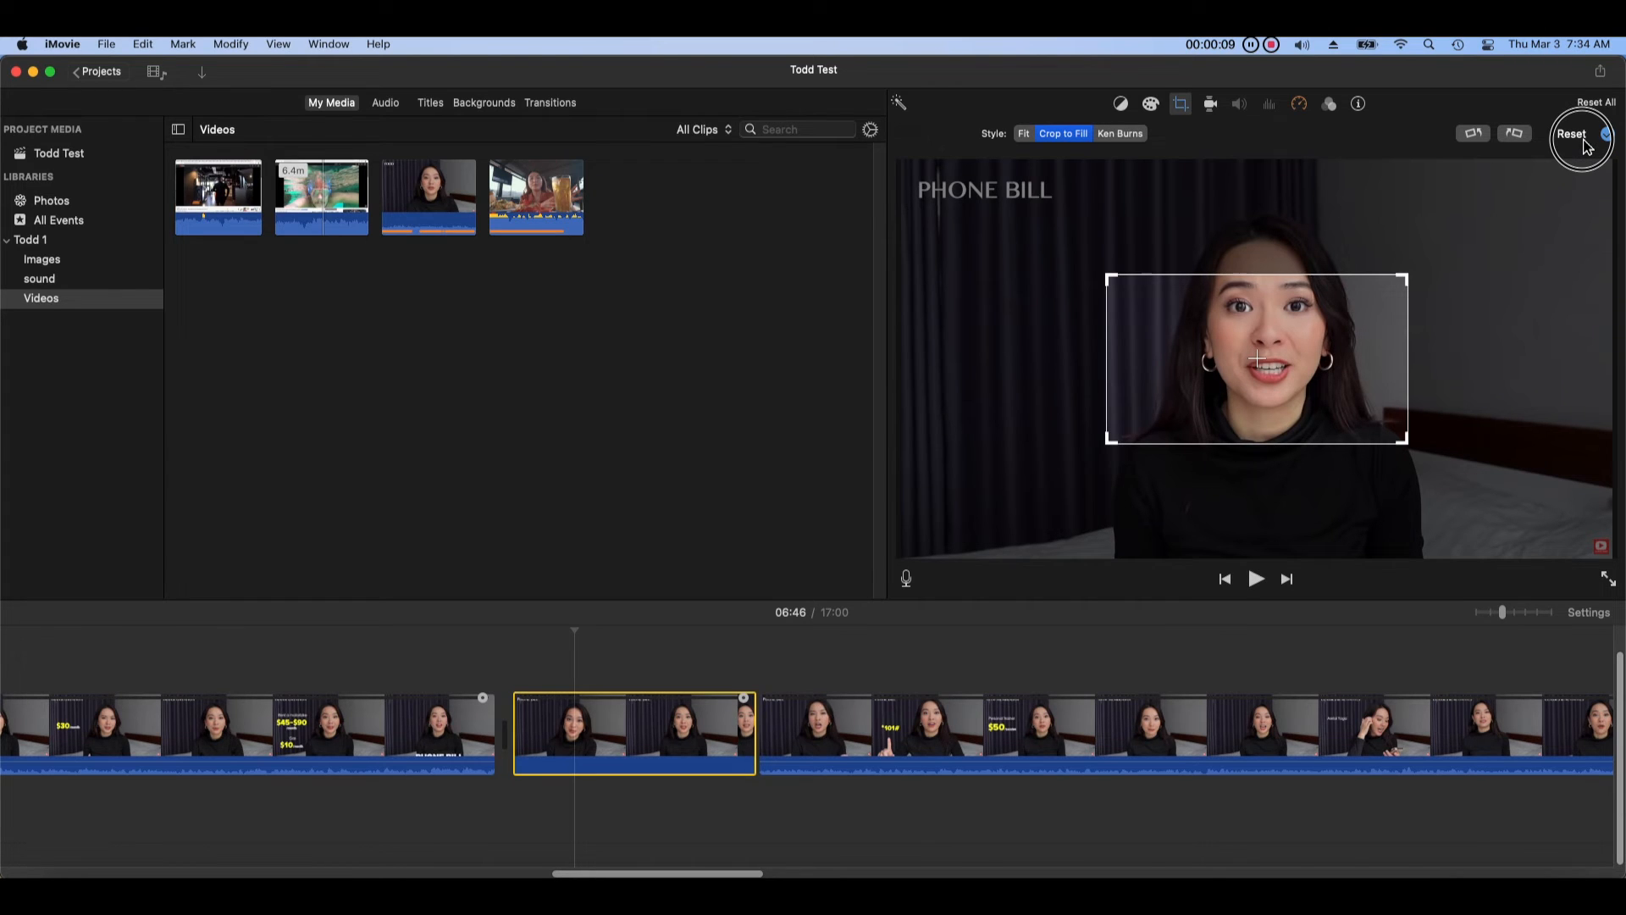
left_click(1582, 136)
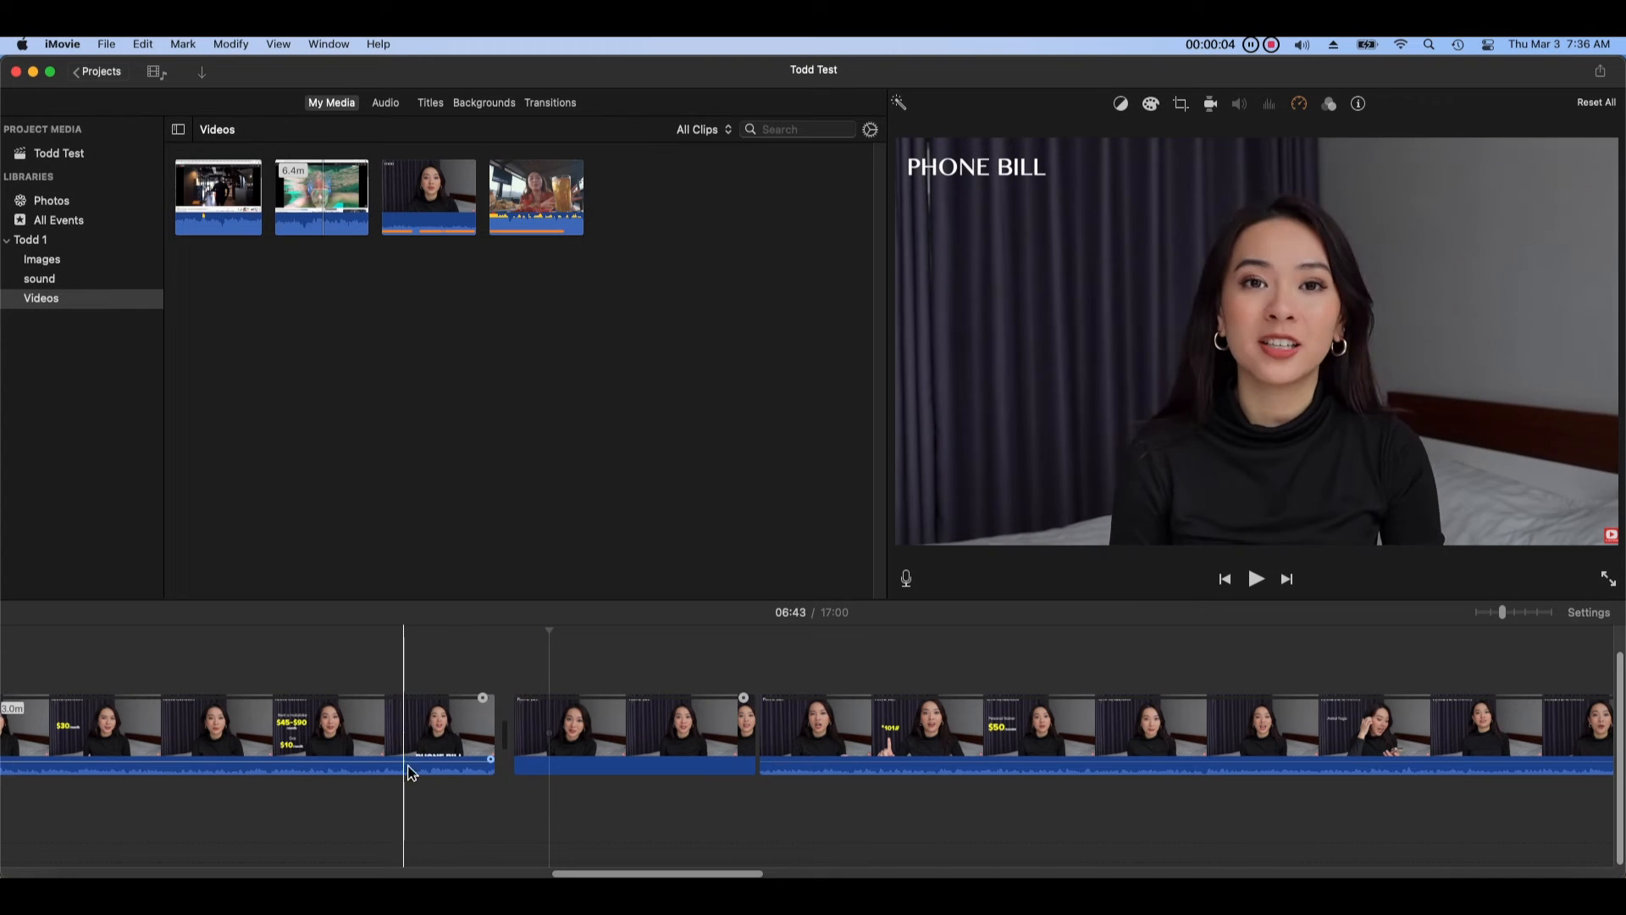
Step: Trim the clip edges at the cuts on both ends of the muted segment to shorten it and its neighbours
mouse_move(482, 749)
left_mouse_down()
mouse_move(434, 741)
mouse_move(502, 745)
left_mouse_up()
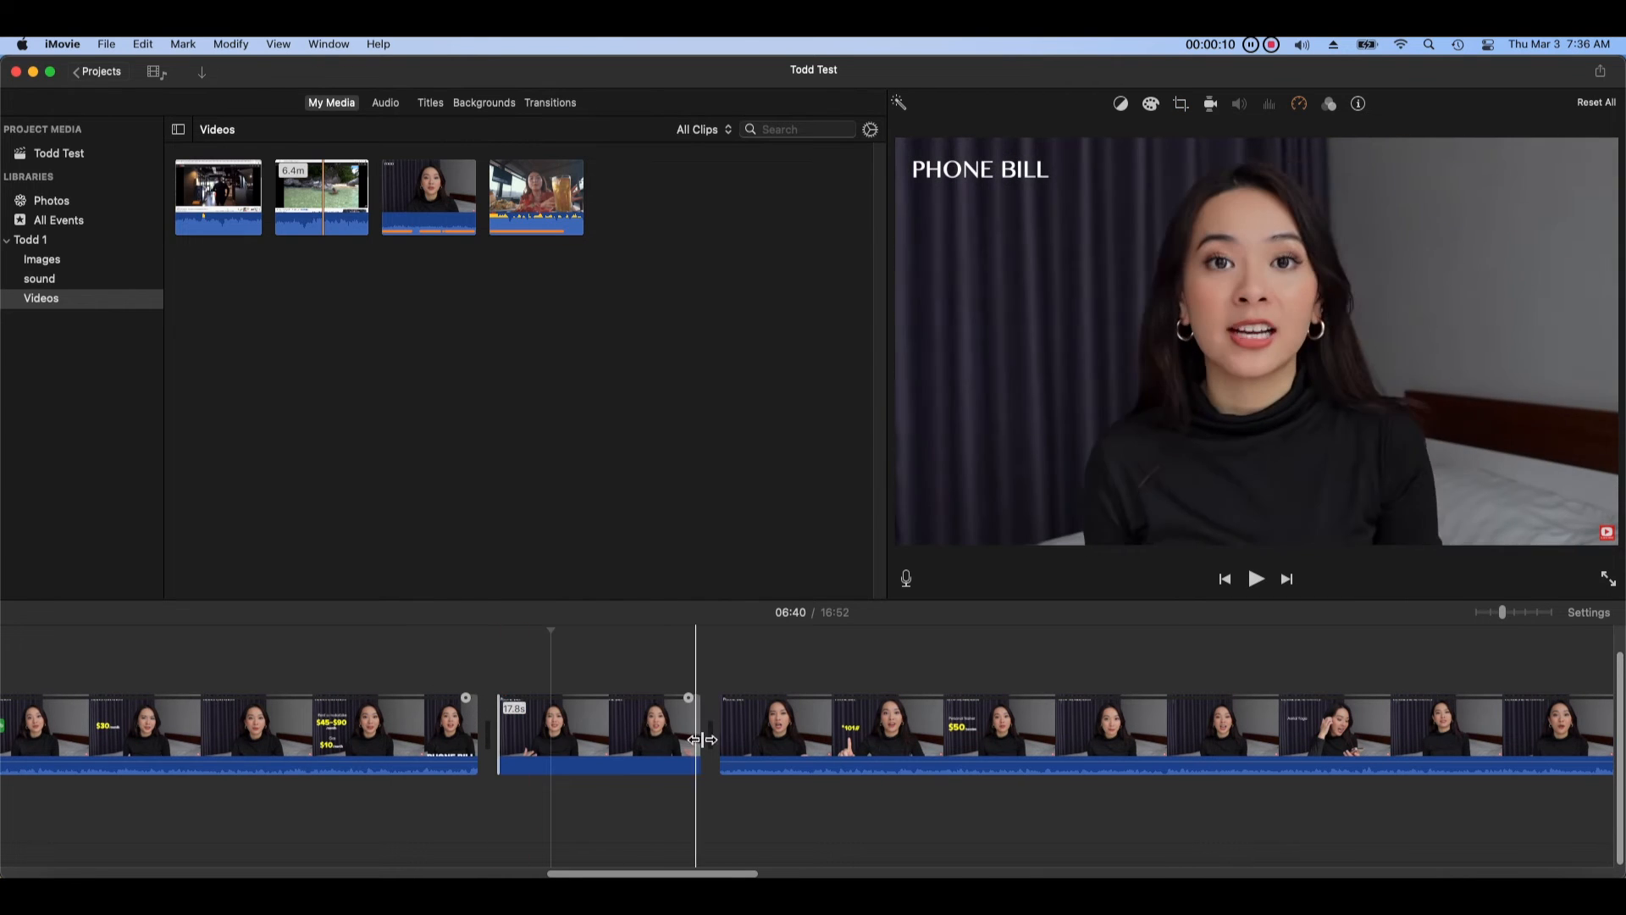
left_click_drag(701, 739, 754, 741)
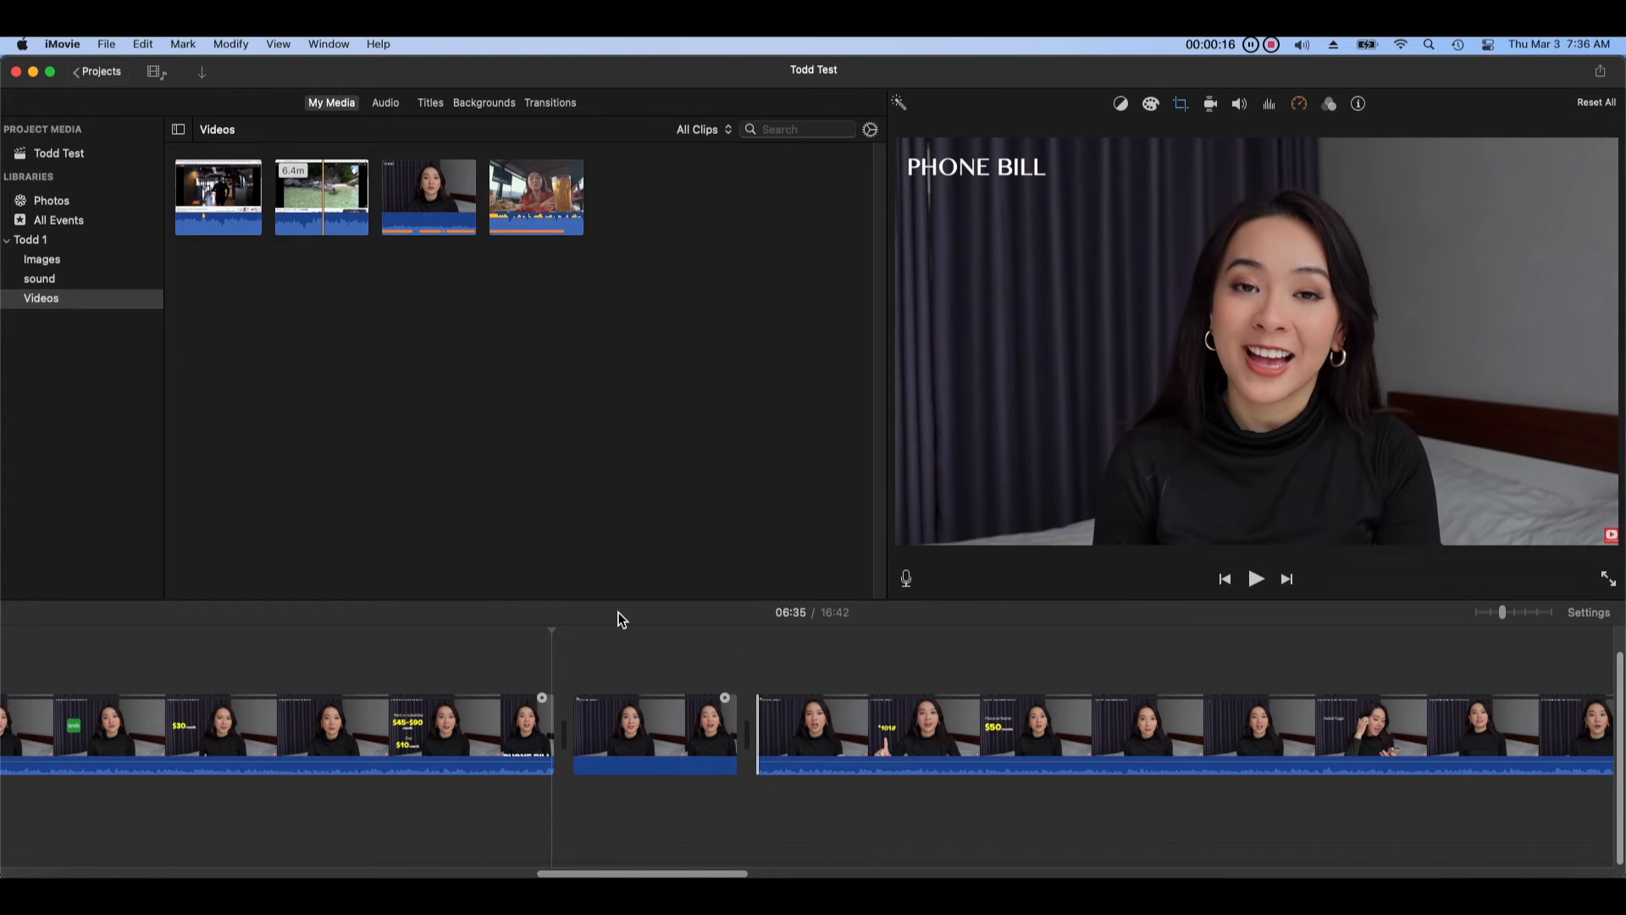
Step: Preview the Wipe Up and Wipe Right transitions and add a transition at the cut after the muted segment
left_click(570, 105)
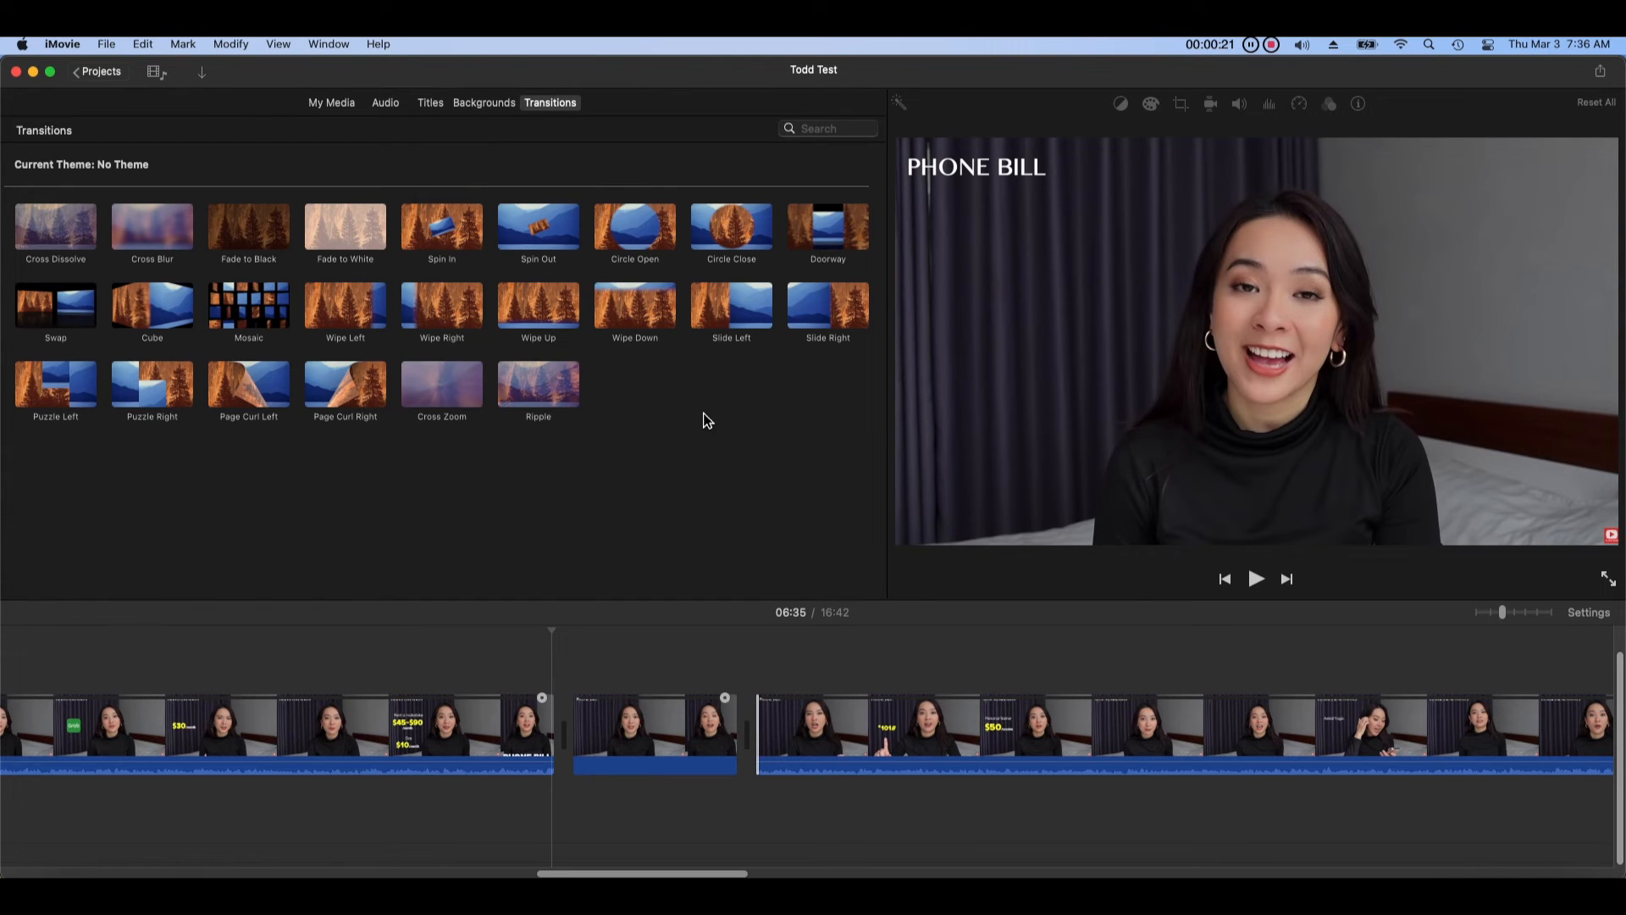
left_click(528, 326)
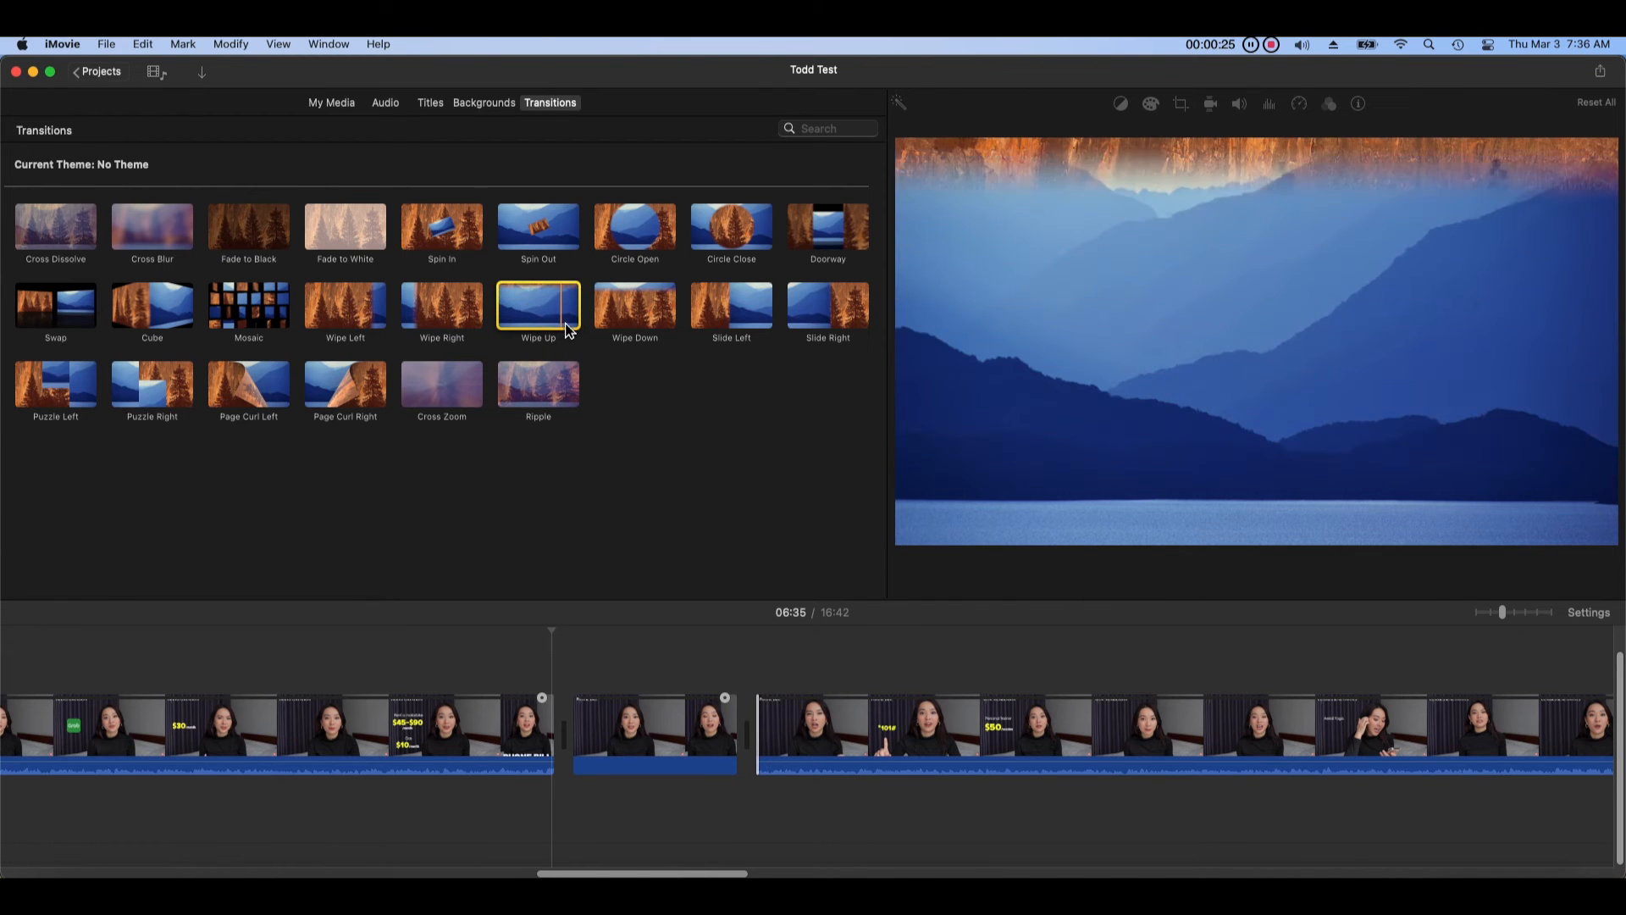
left_click(421, 320)
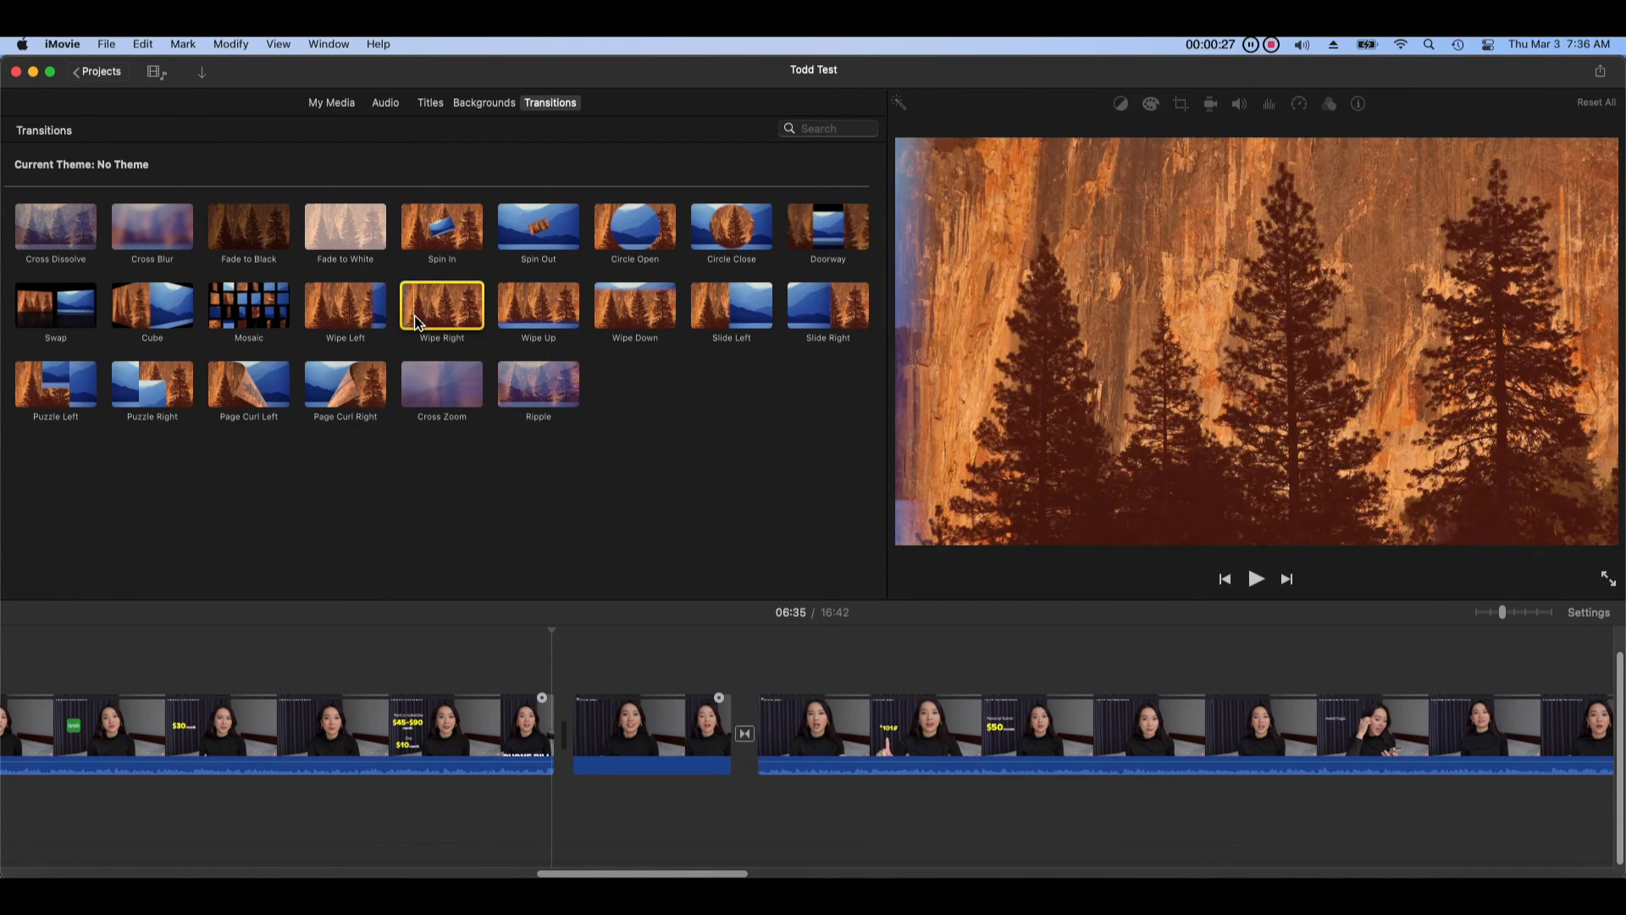
Step: Preview the Ripple, Mosaic and Cross Dissolve transitions
left_click(546, 389)
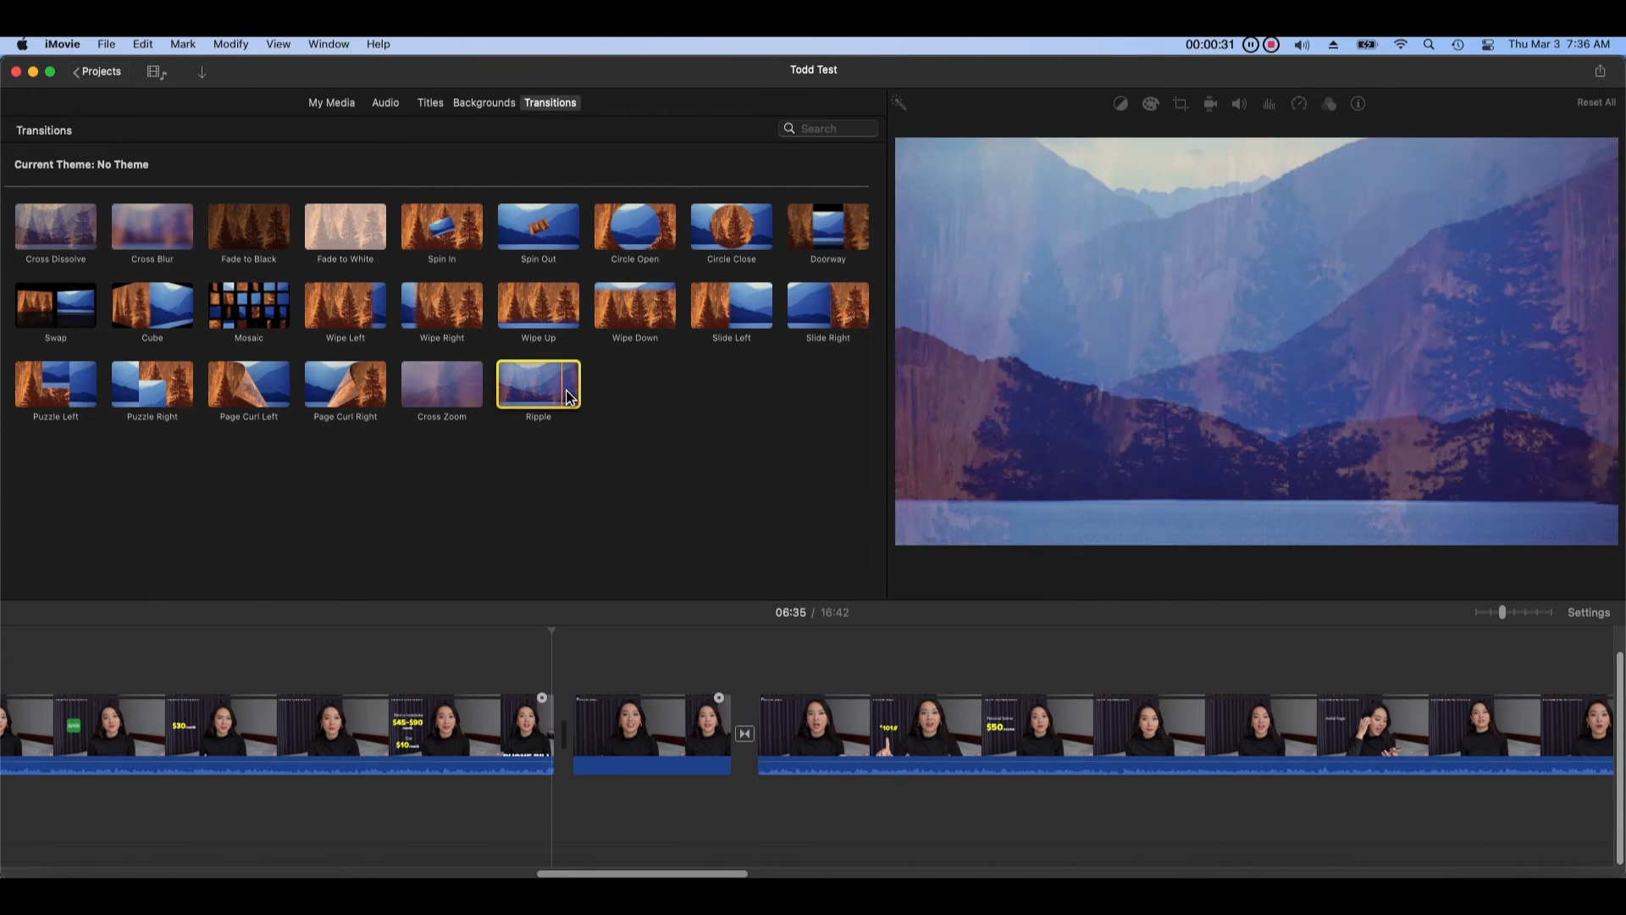
left_click(259, 319)
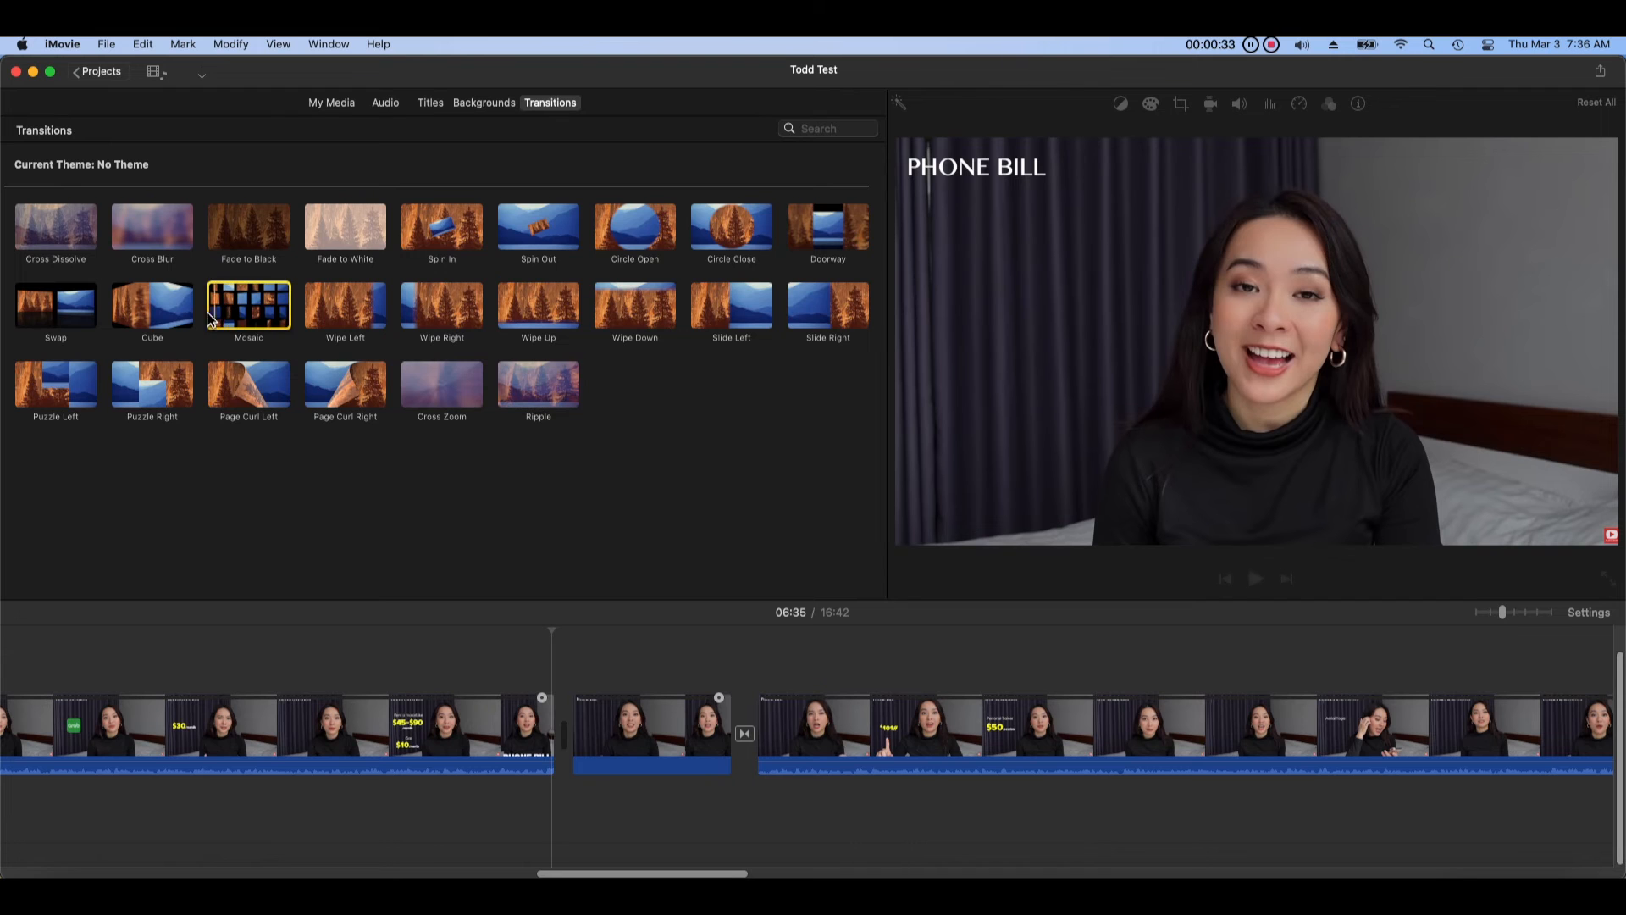
left_click(257, 324)
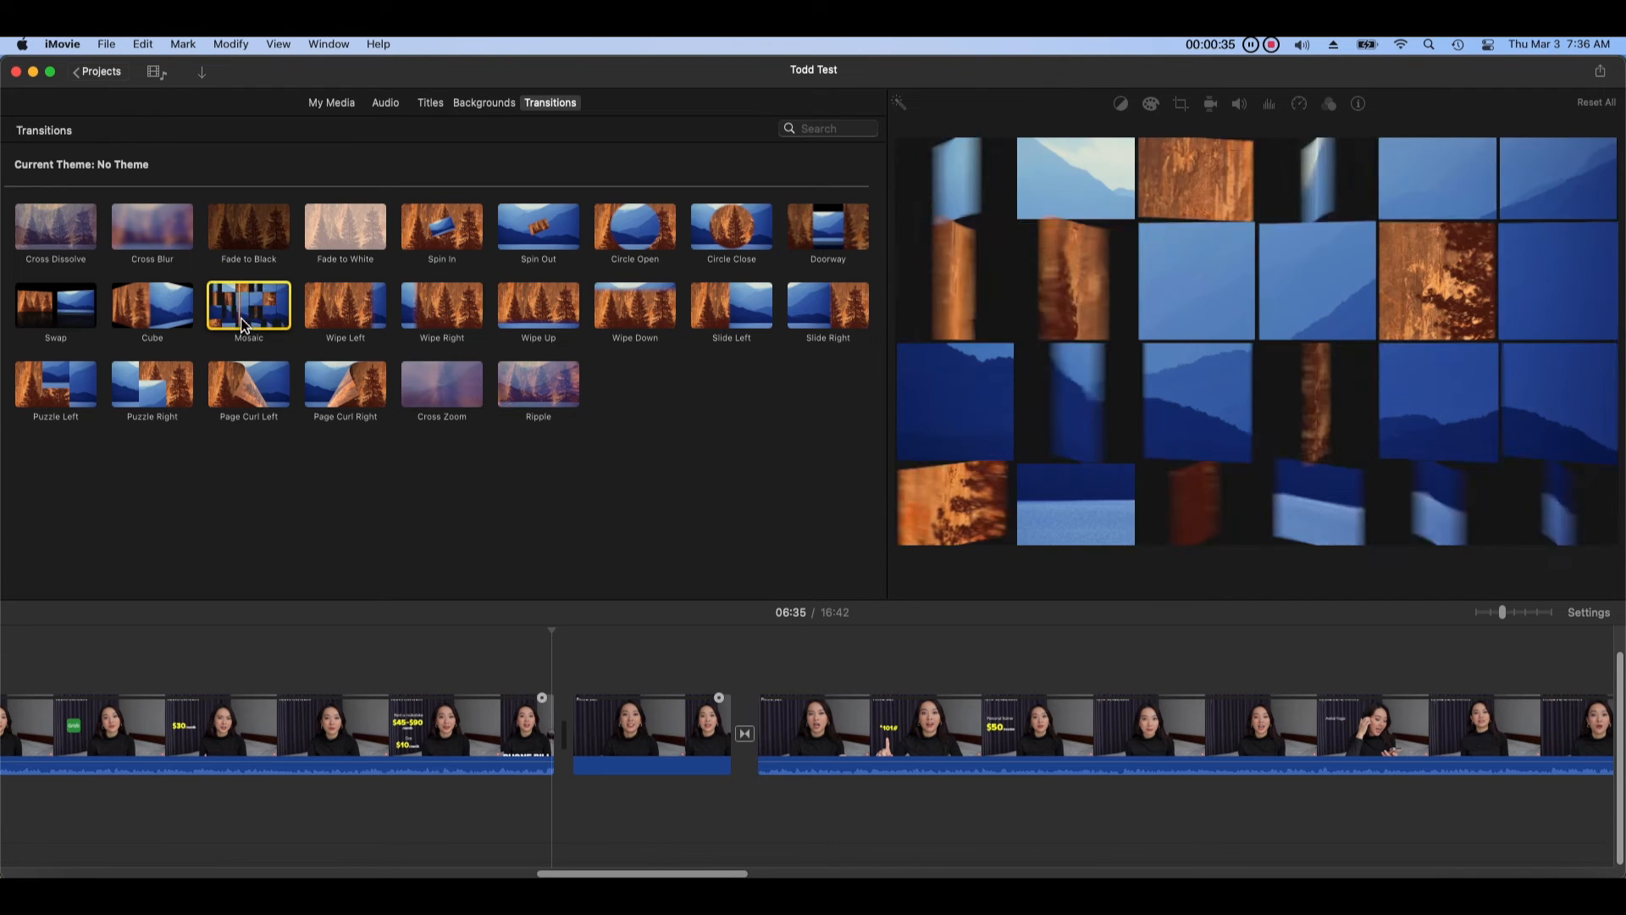
left_click(85, 238)
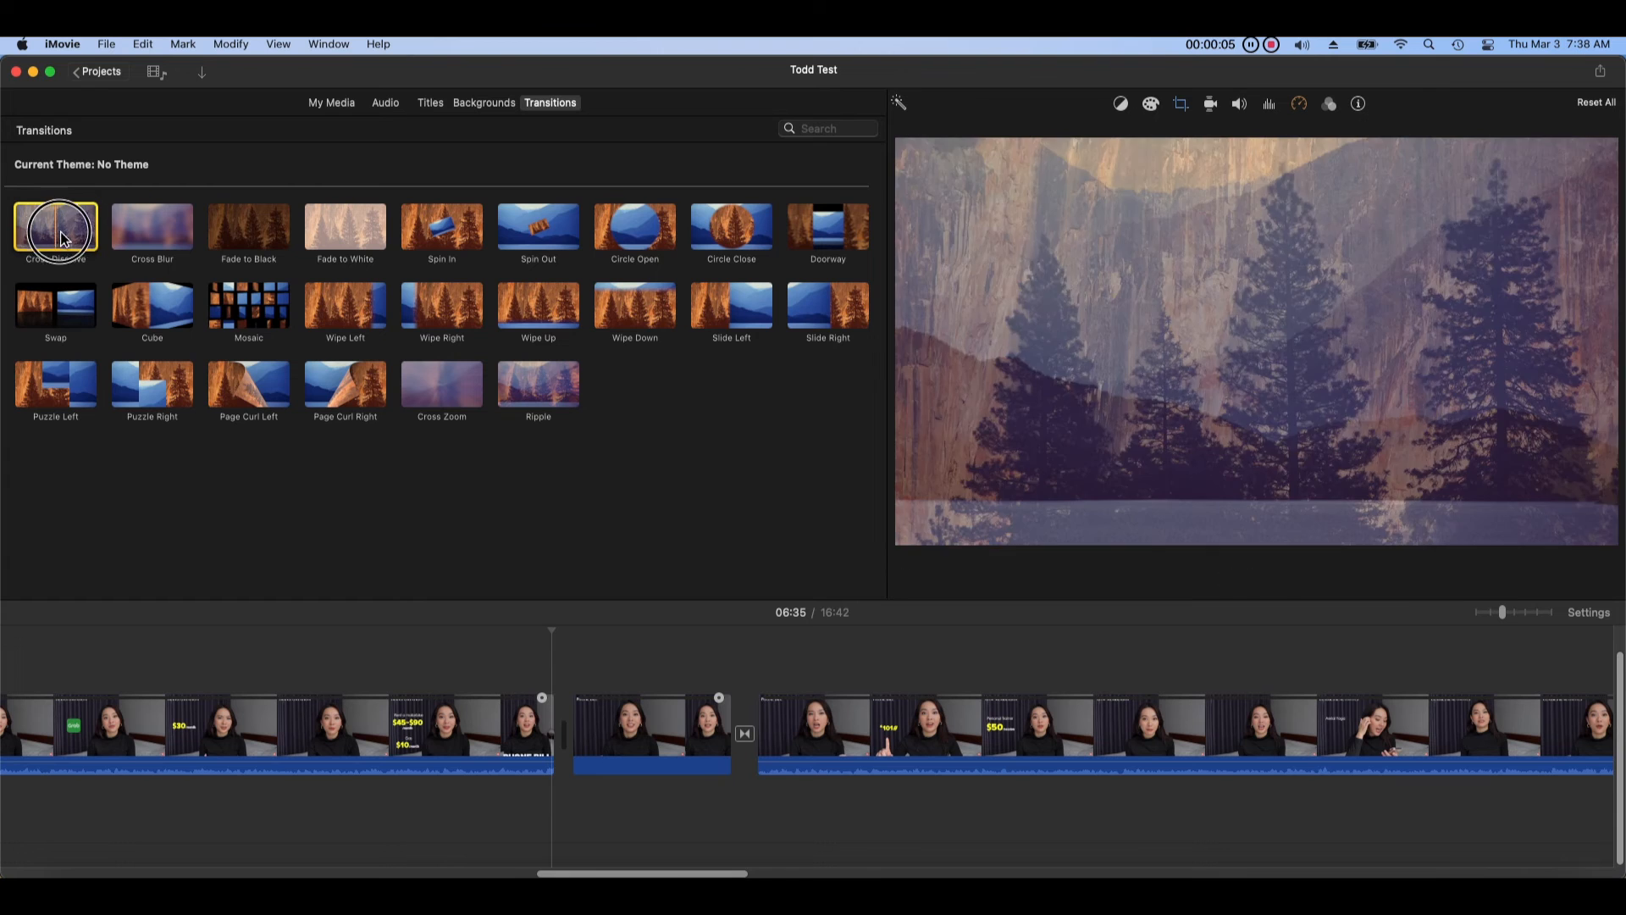
Step: Add a Cross Dissolve at the cut before the muted segment and replace the transition after the segment with Ripple
left_click_drag(86, 238, 559, 726)
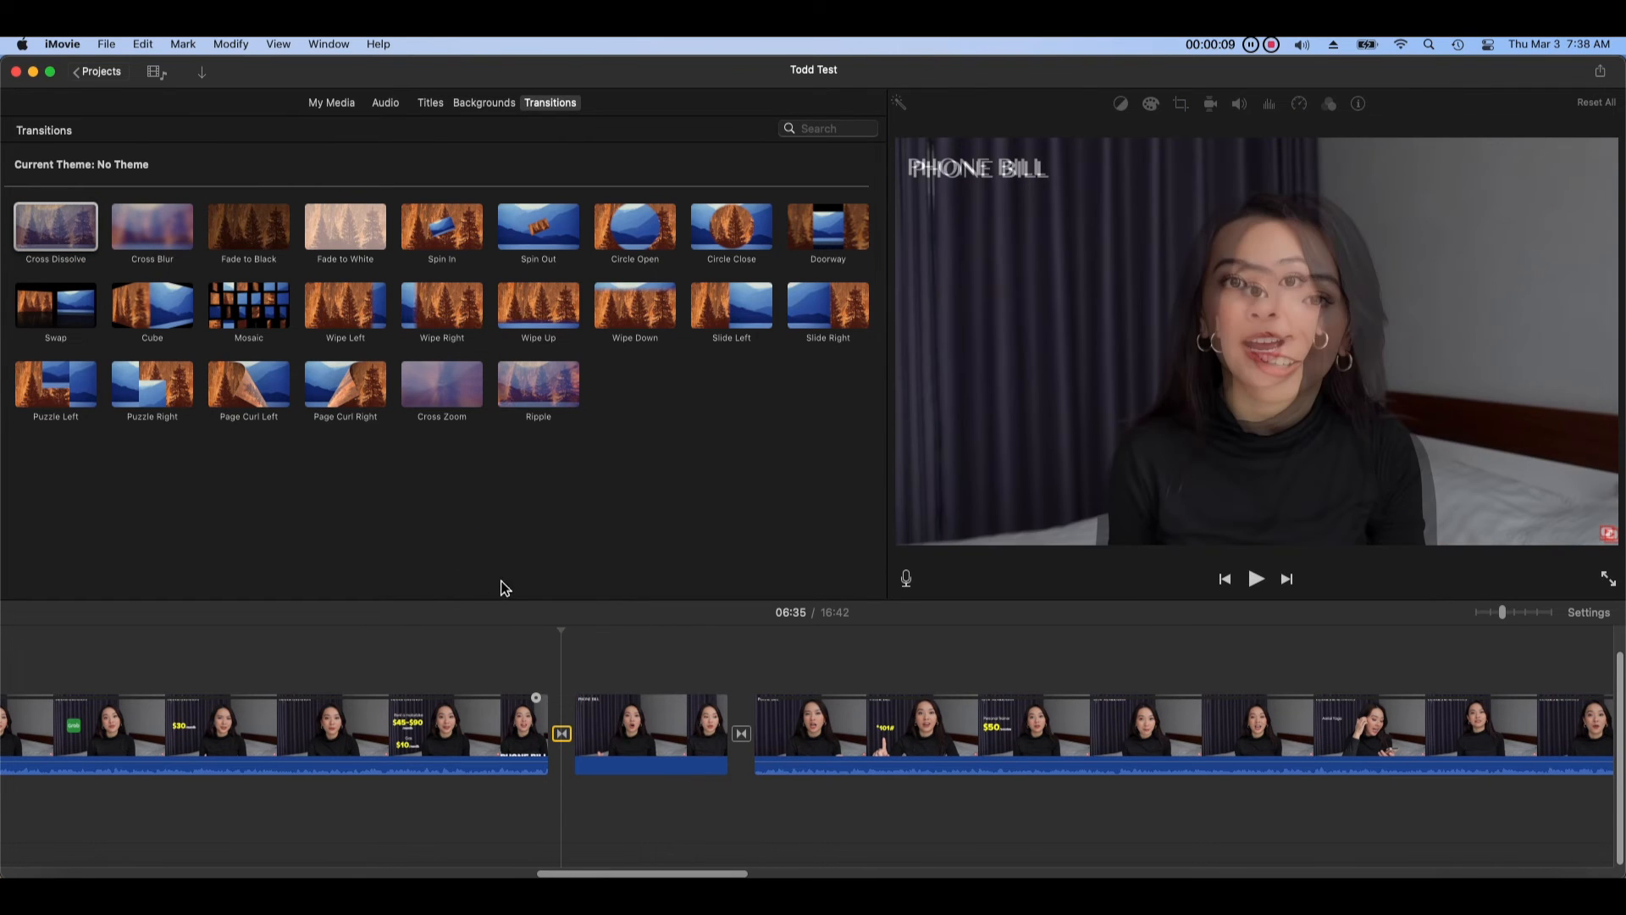
left_click(229, 315)
left_click(183, 313)
left_click_drag(539, 415, 742, 735)
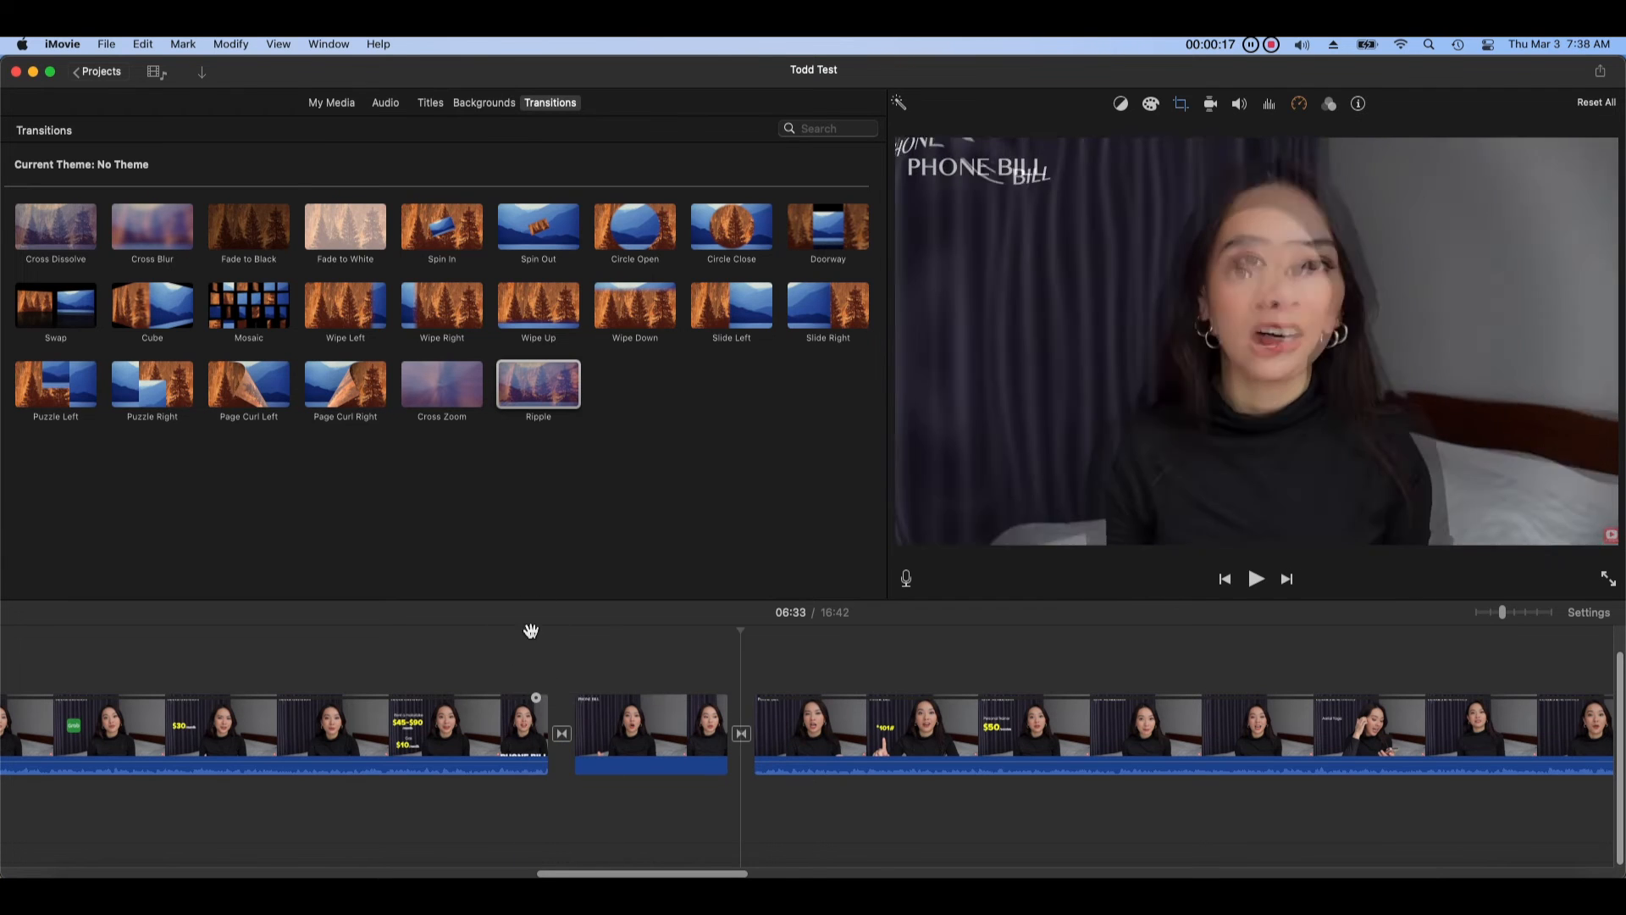
Step: Play the timeline across the transitions on both ends of the muted segment
left_click(1256, 580)
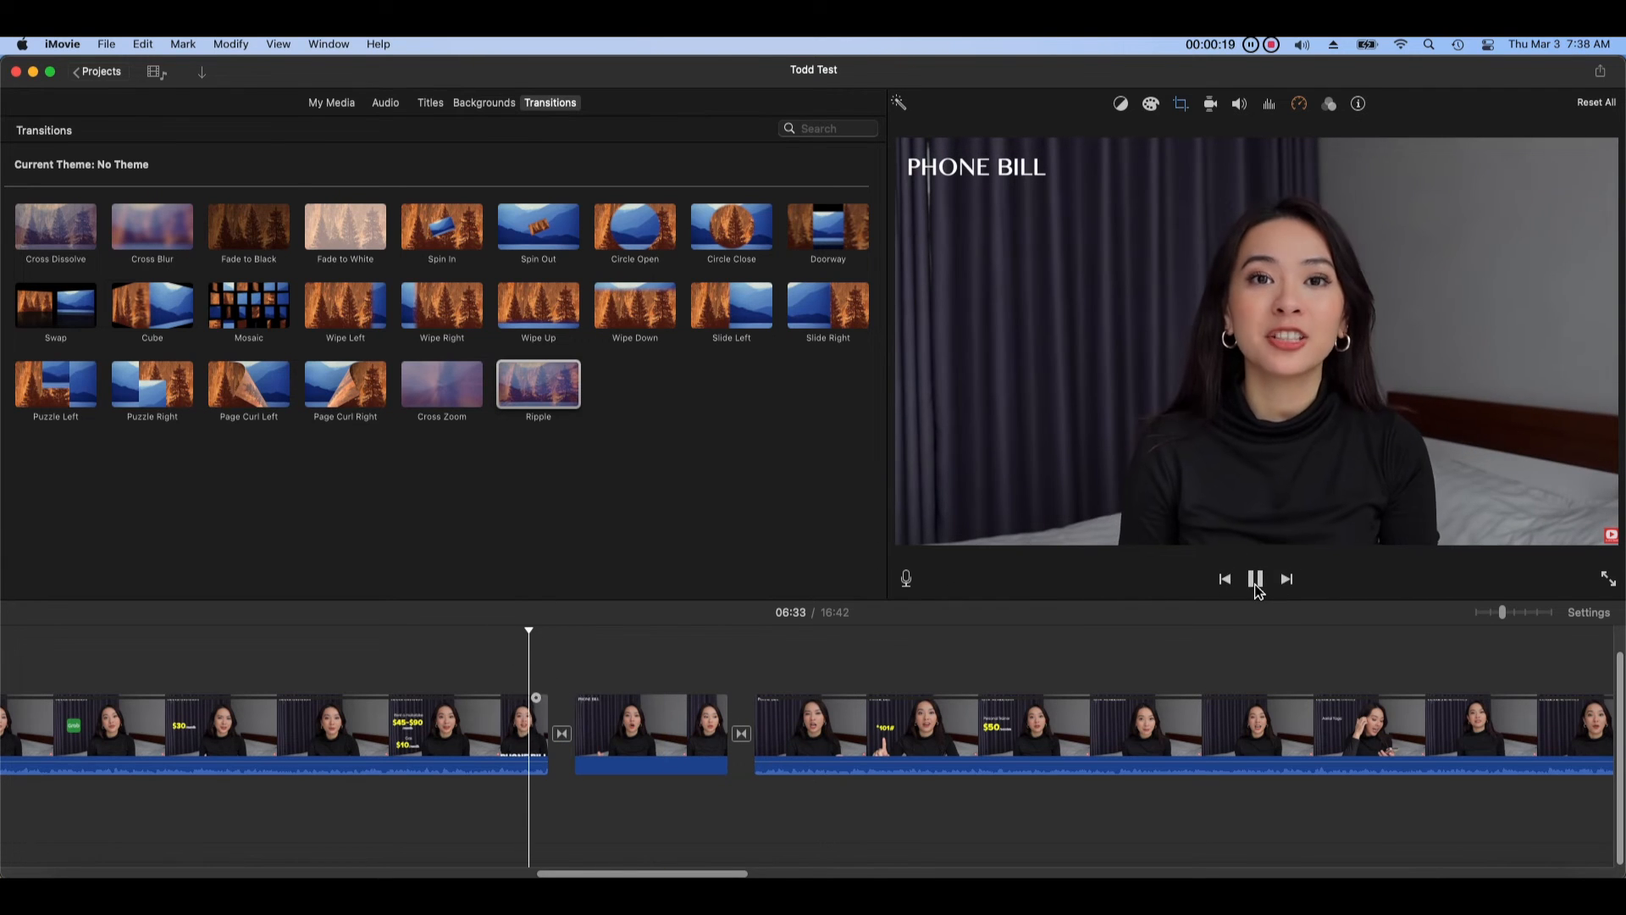
left_click(754, 659)
left_click(1258, 582)
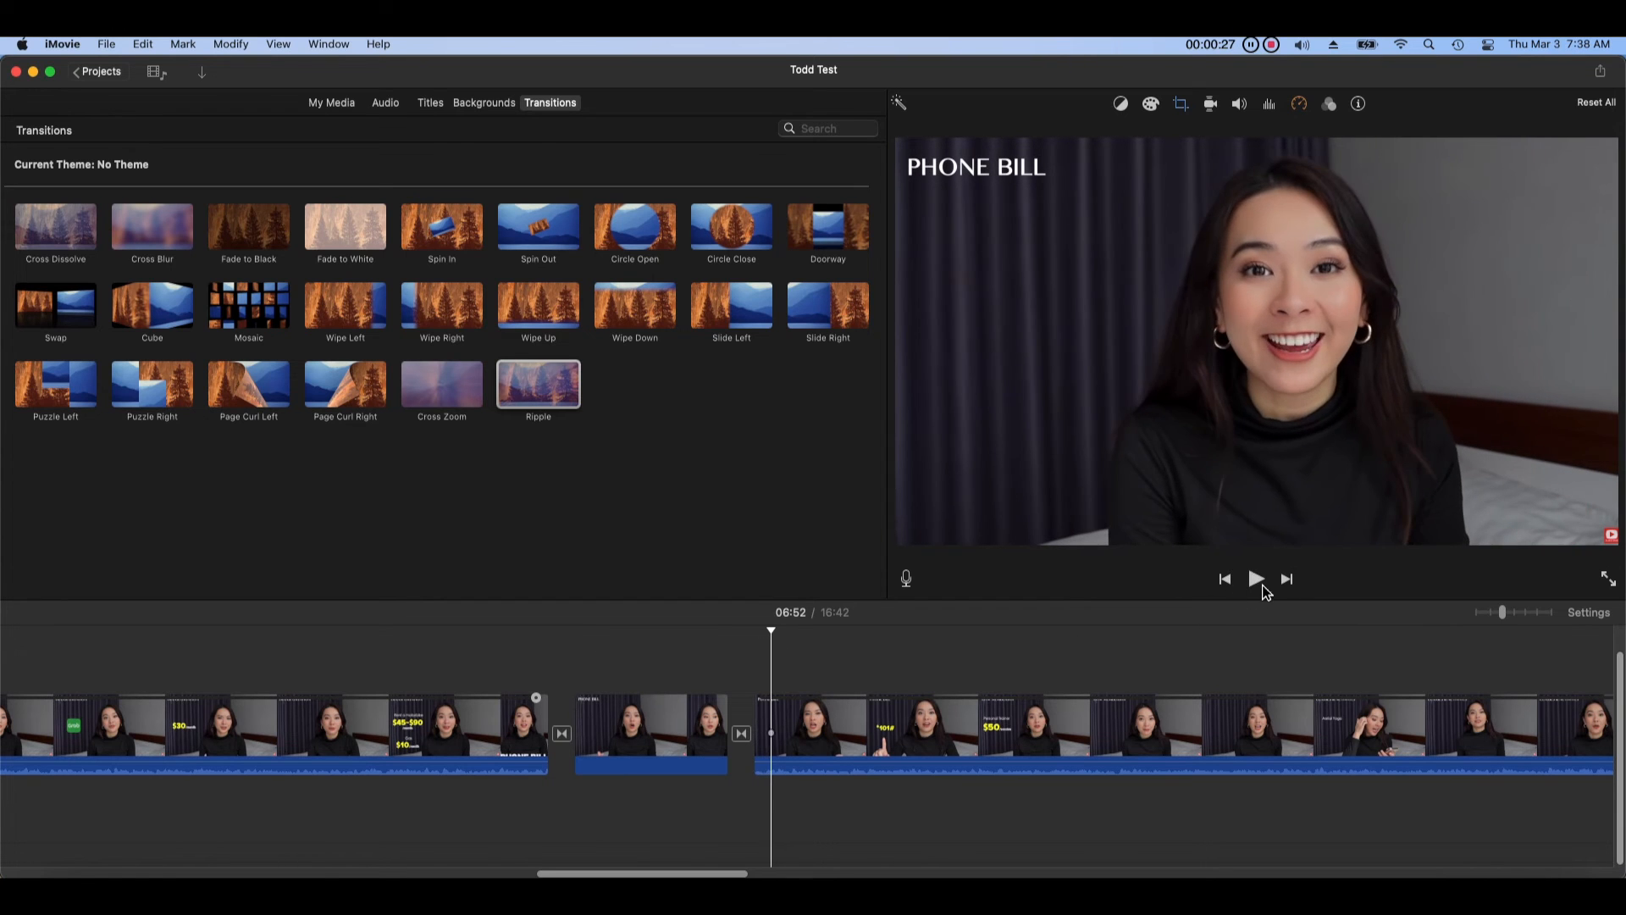
Step: Set the duration of the Cross Dissolve before the muted segment to 10 seconds, for that transition only
left_click(563, 733)
left_click(563, 735)
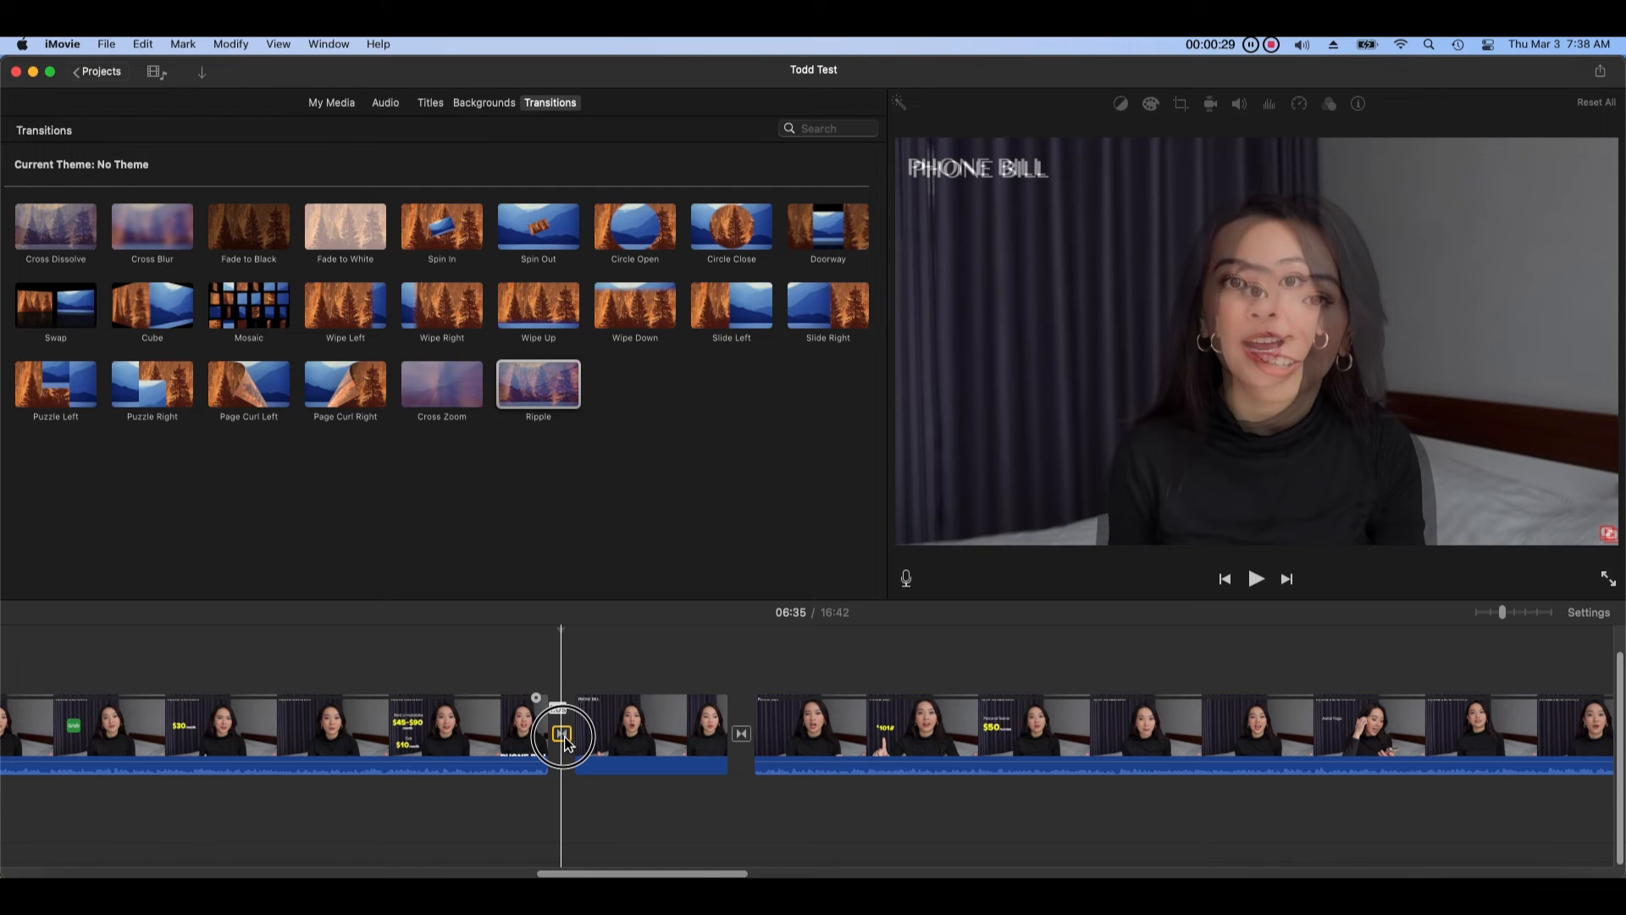
double_click(563, 735)
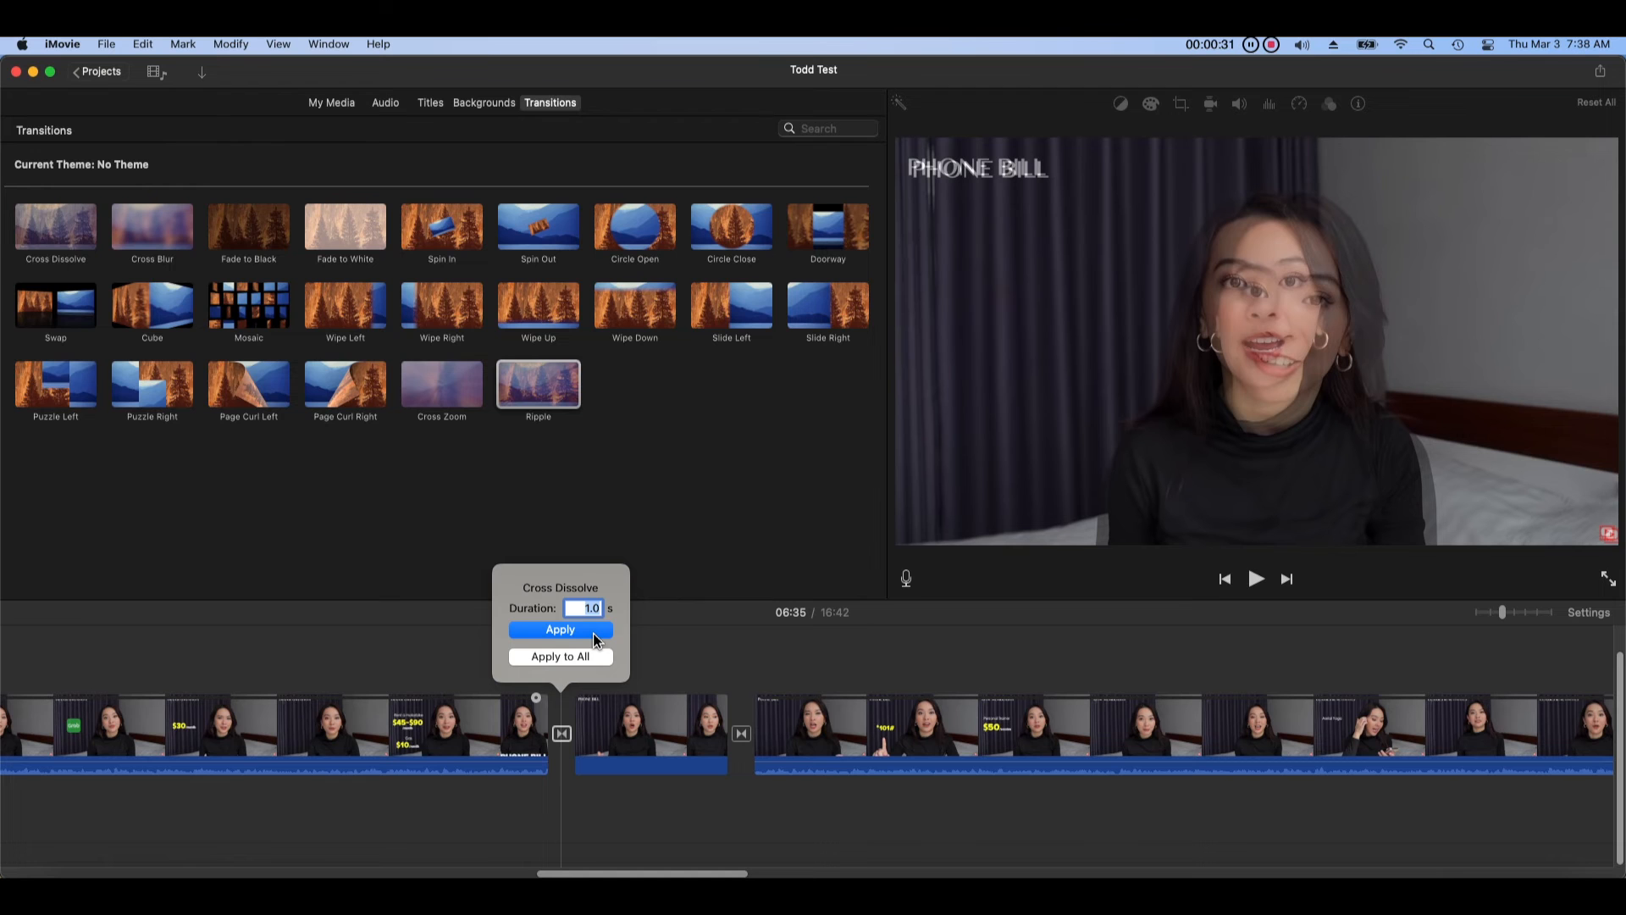
type("10")
left_click(602, 632)
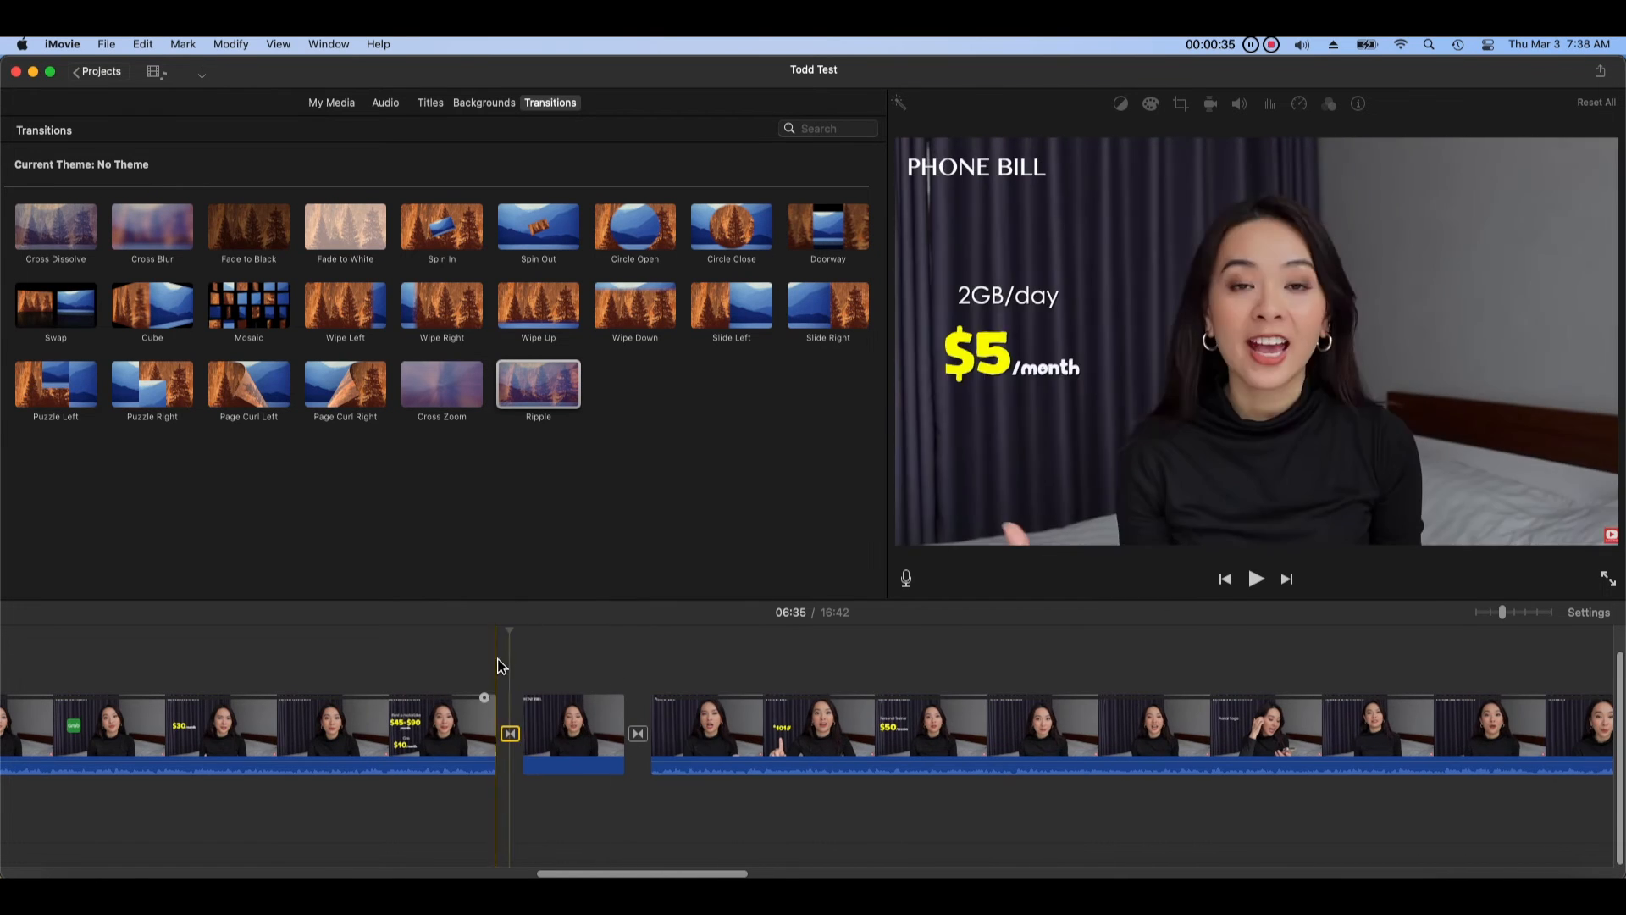
Step: Play back the lengthened Cross Dissolve and the Ripple transition after the muted segment
left_click(486, 651)
left_click(1255, 578)
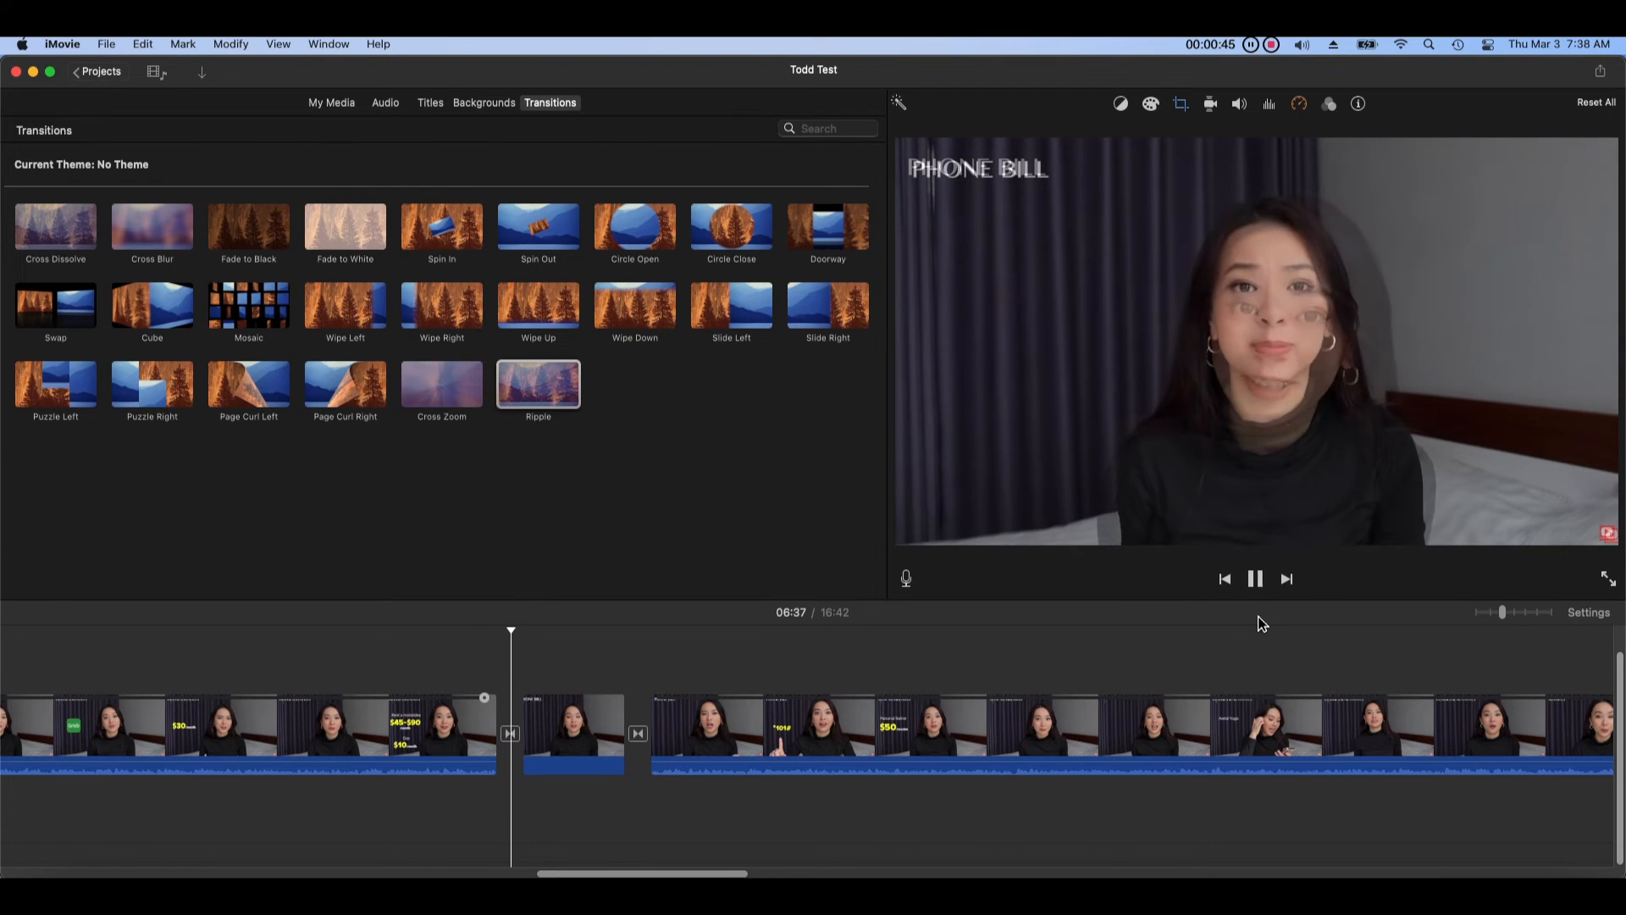
left_click(617, 661)
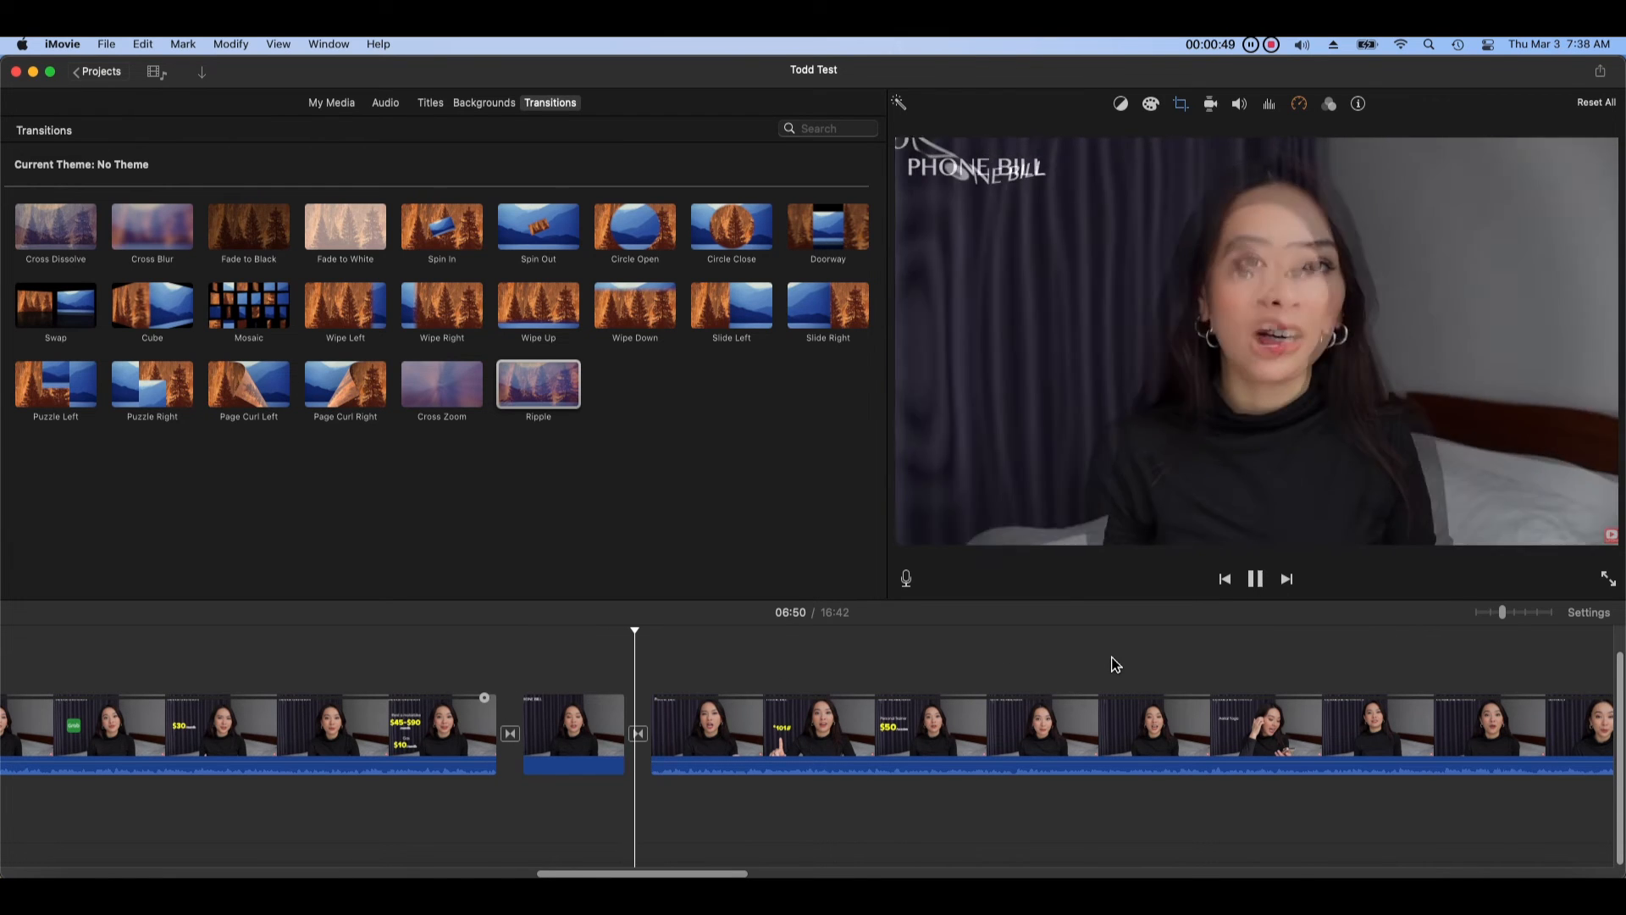
left_click(1255, 578)
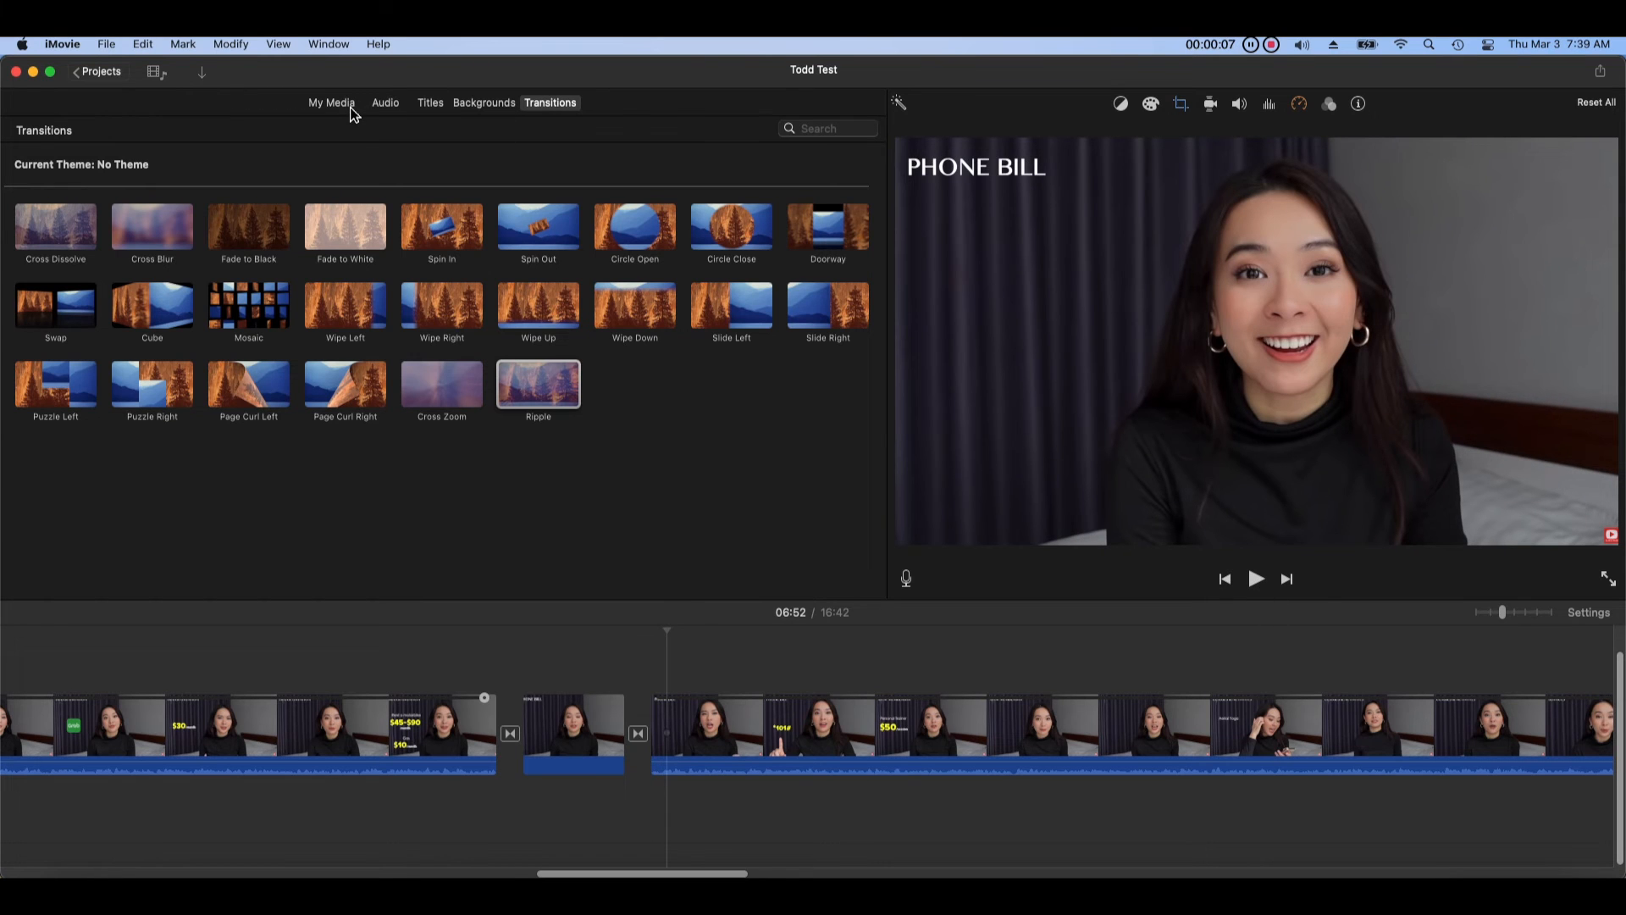
Step: Show the project's media and add the boat photo from the Images event to the empty timeline, then play it
left_click(351, 108)
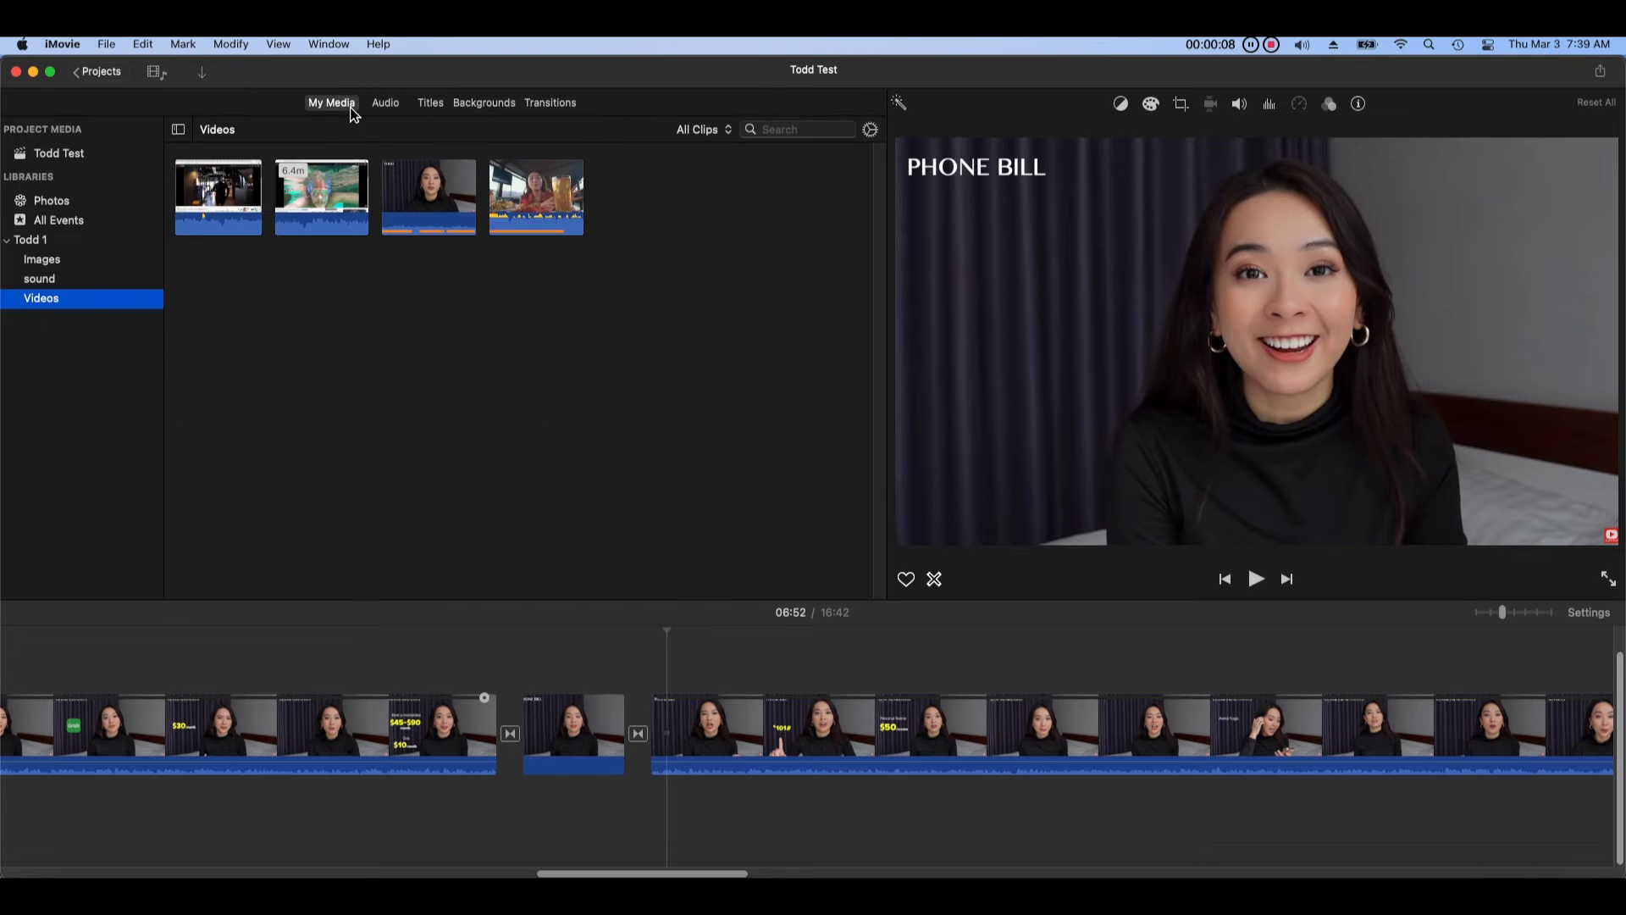
left_click(760, 337)
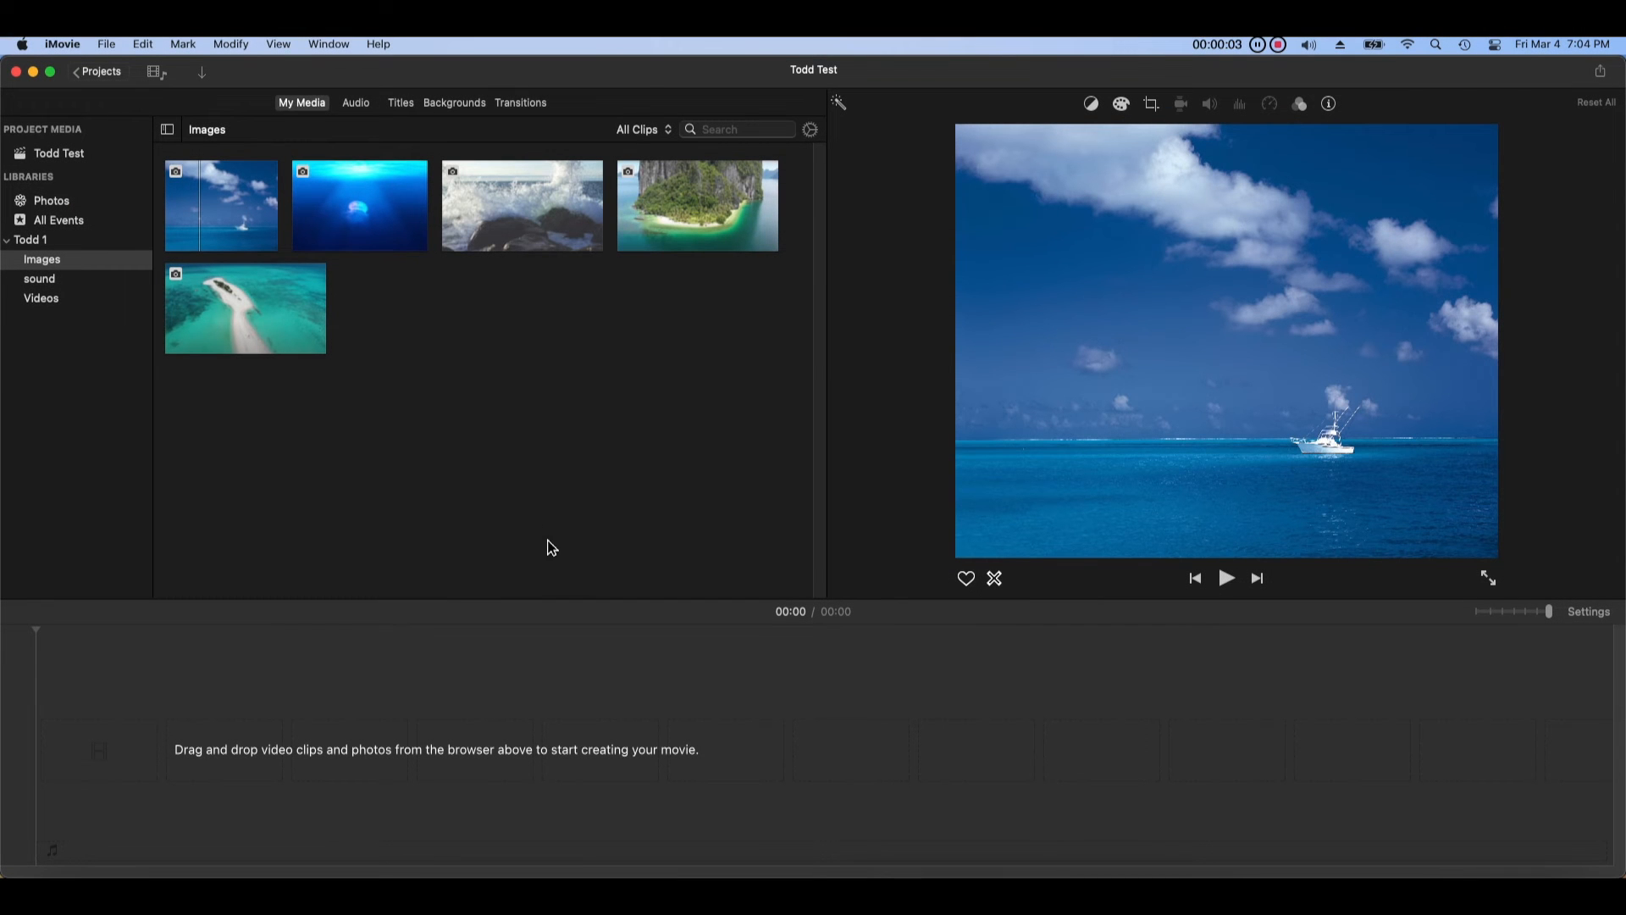
left_click_drag(243, 226, 152, 751)
left_click(98, 660)
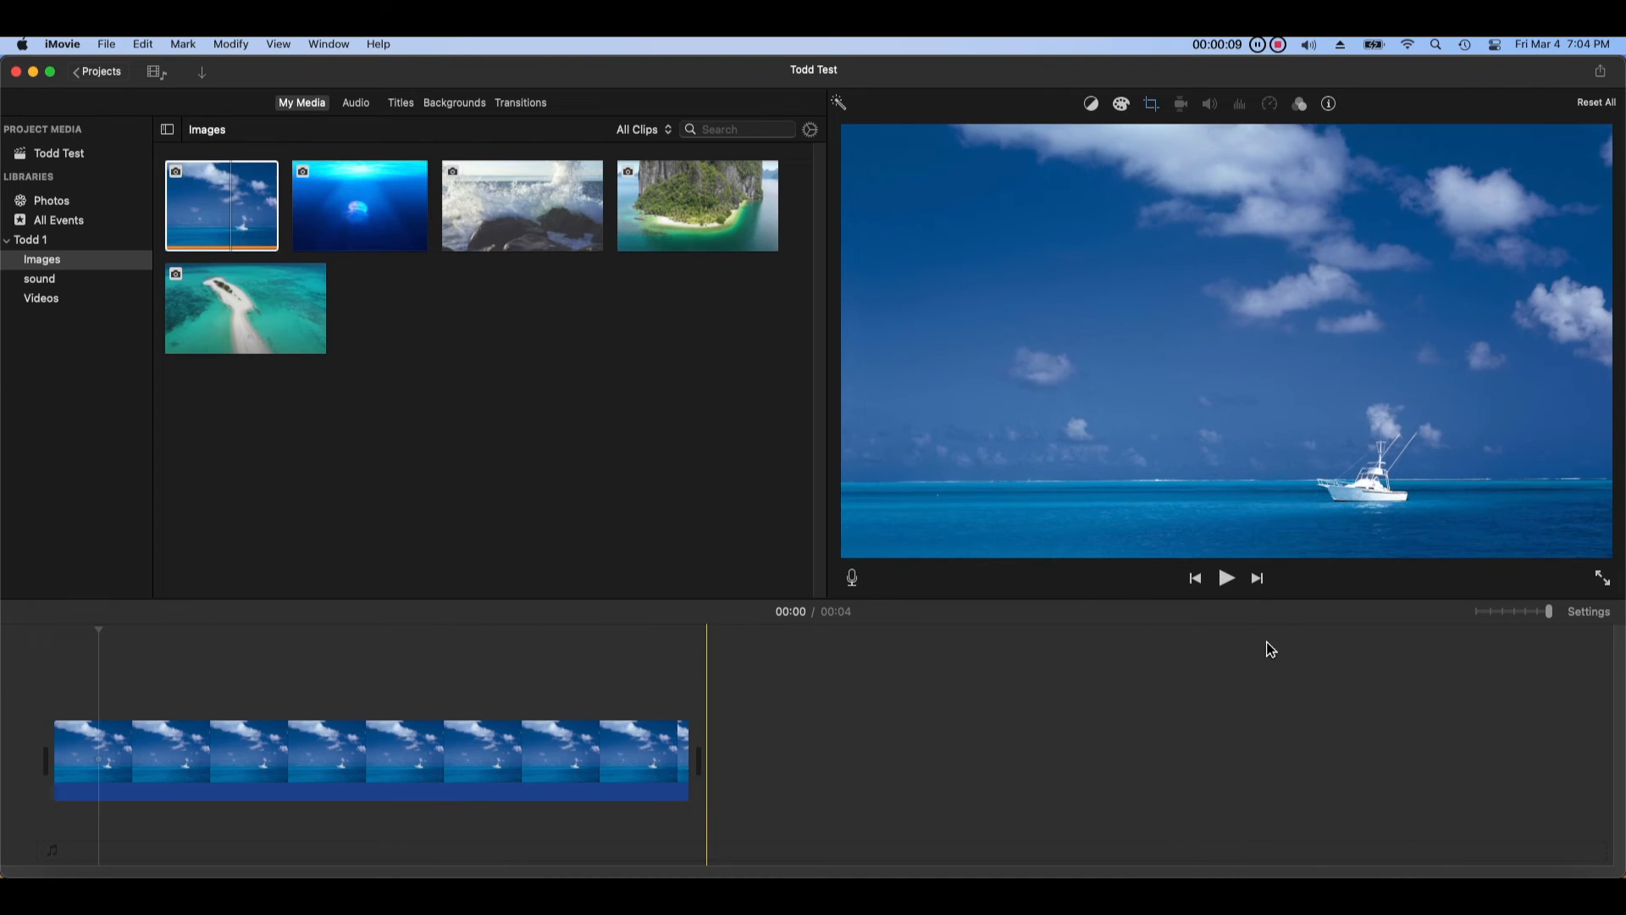
left_click(1226, 580)
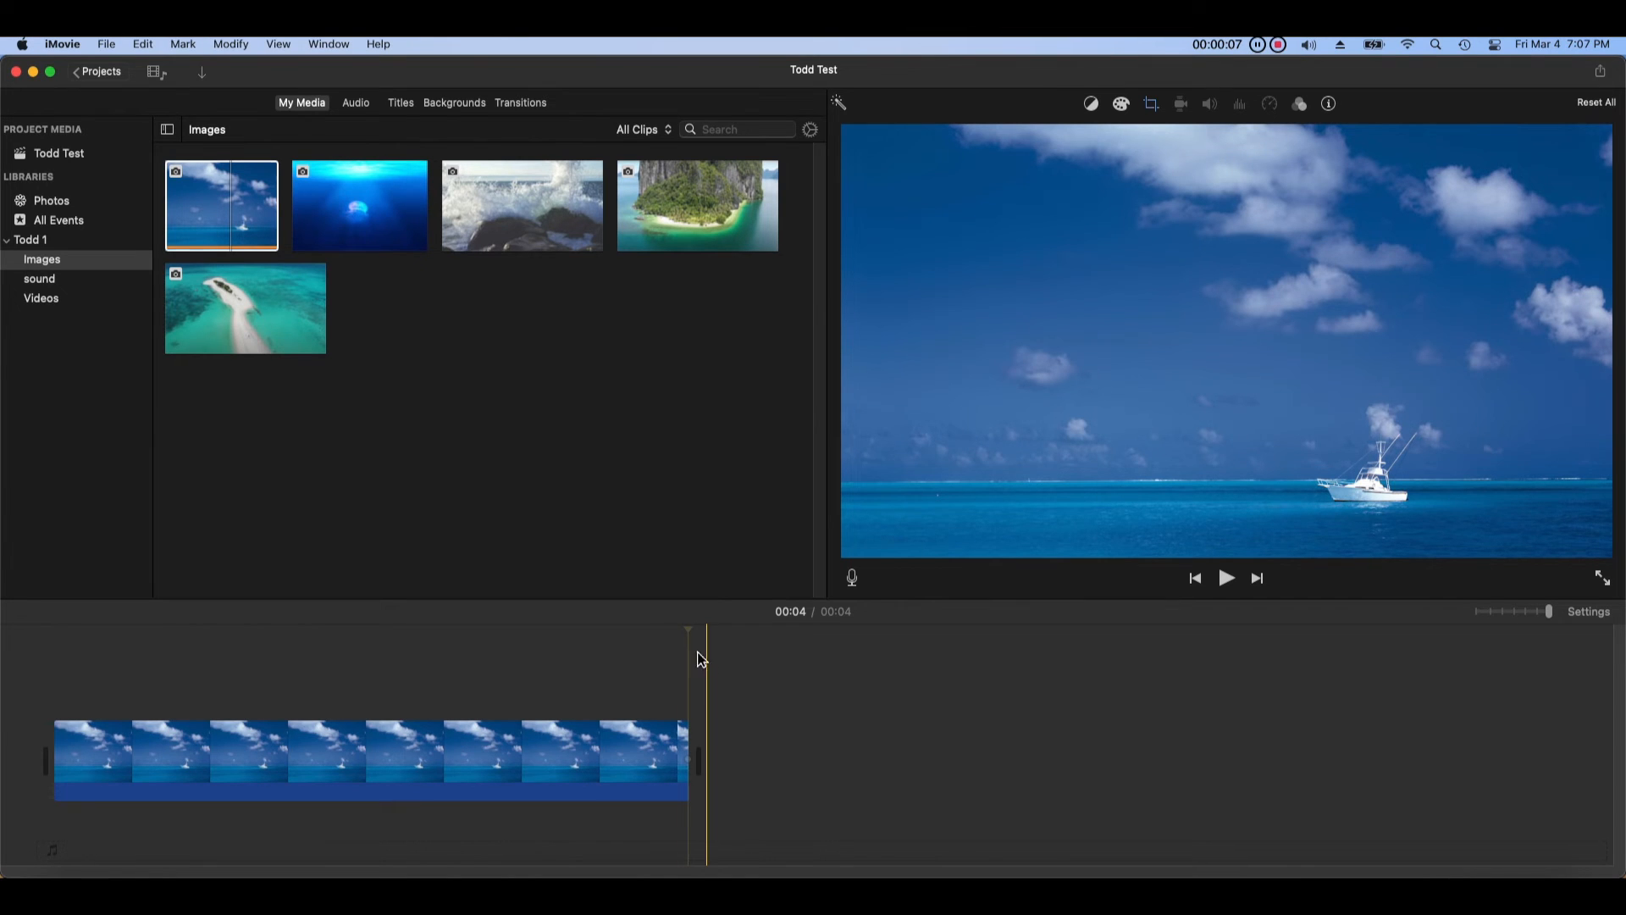
Step: Change the boat photo's crop style from Ken Burns to Fit and play it from near its start
left_click(449, 762)
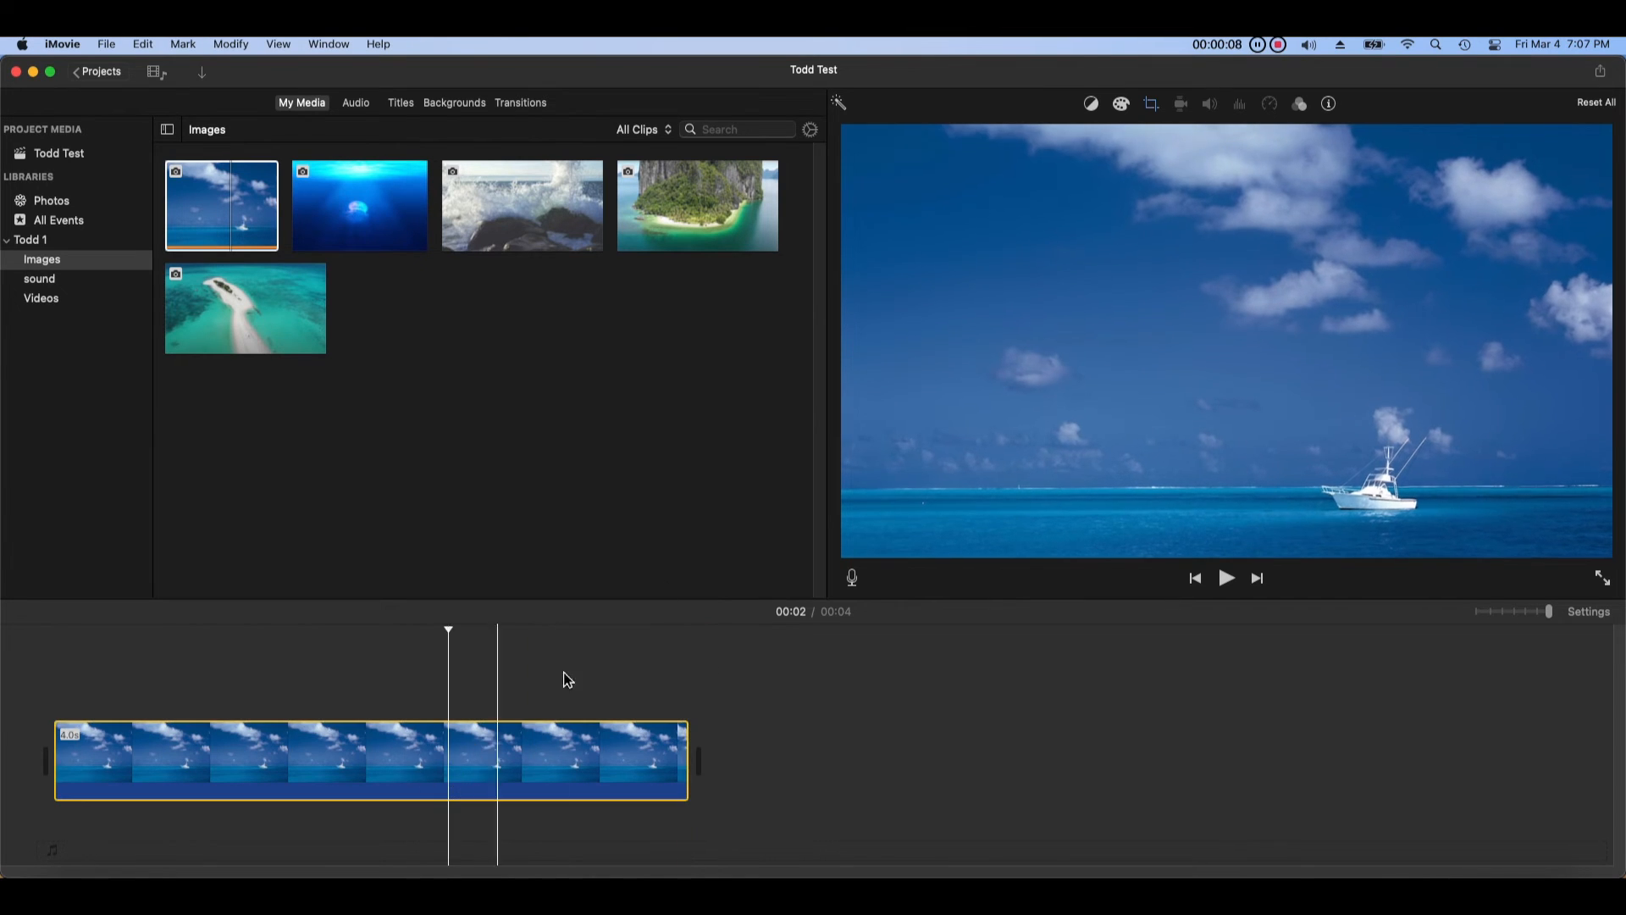
left_click(1161, 113)
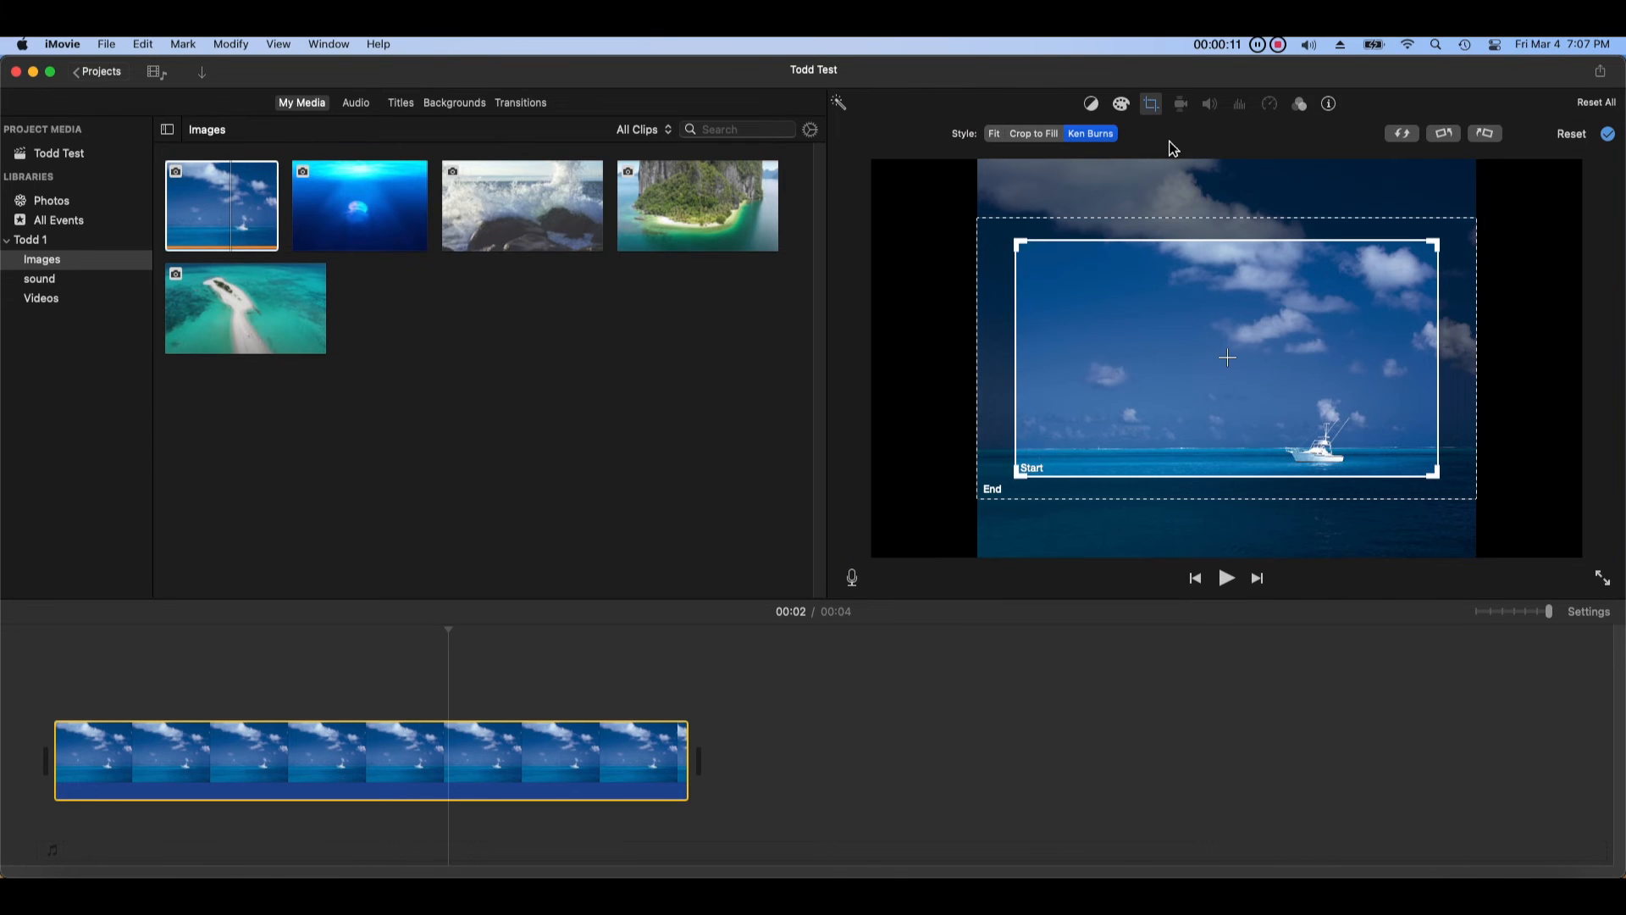
left_click(996, 144)
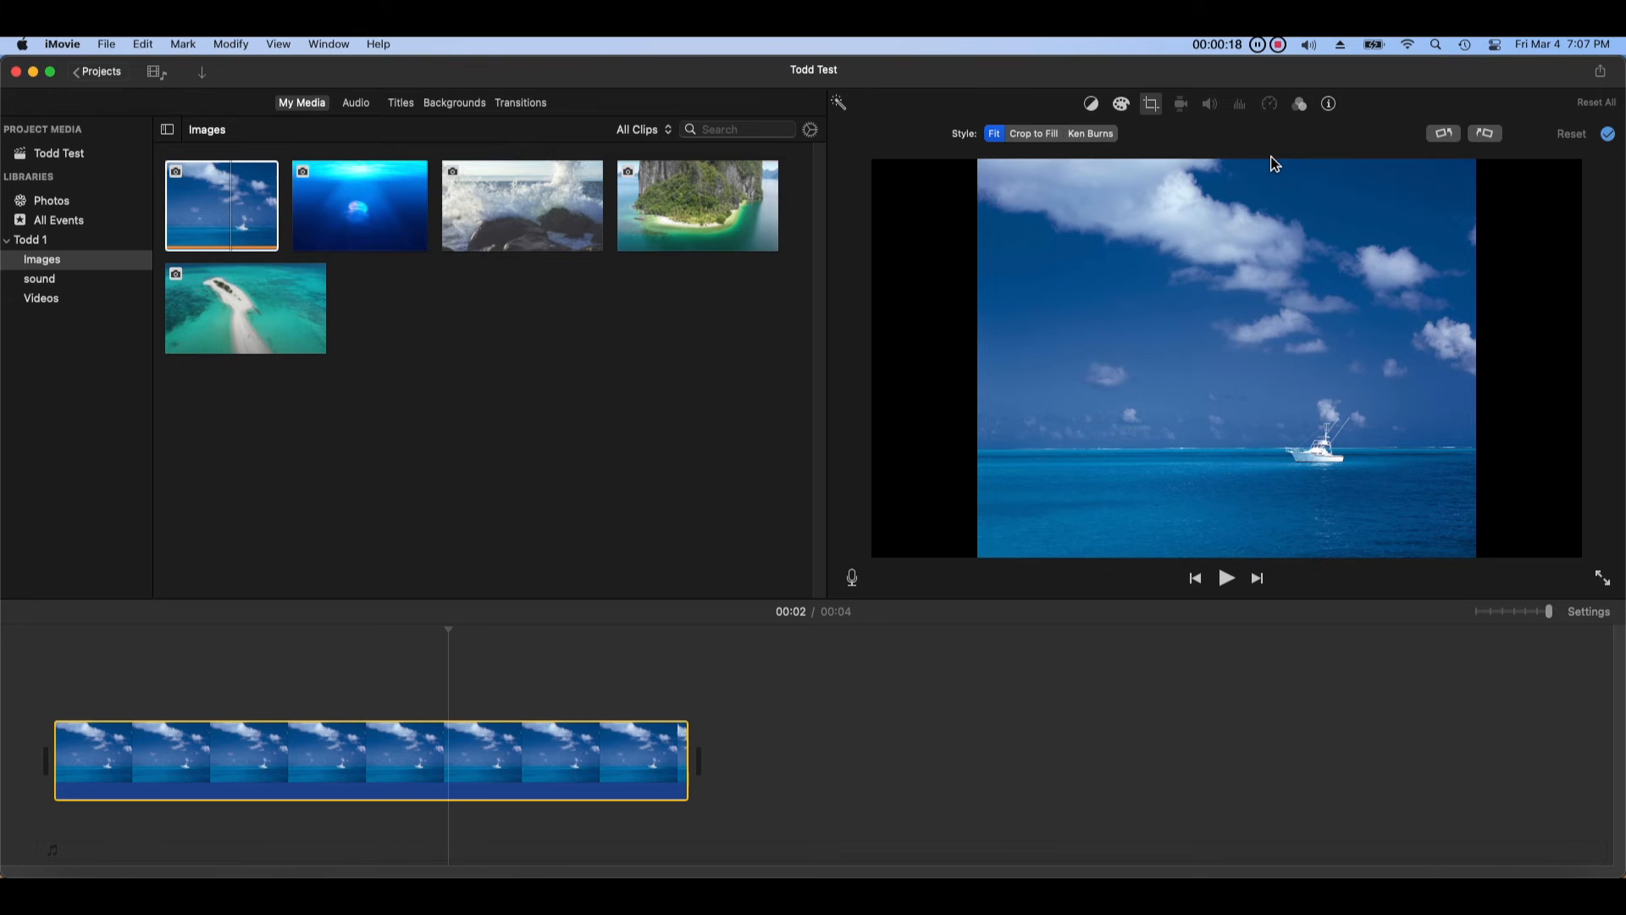
left_click(98, 653)
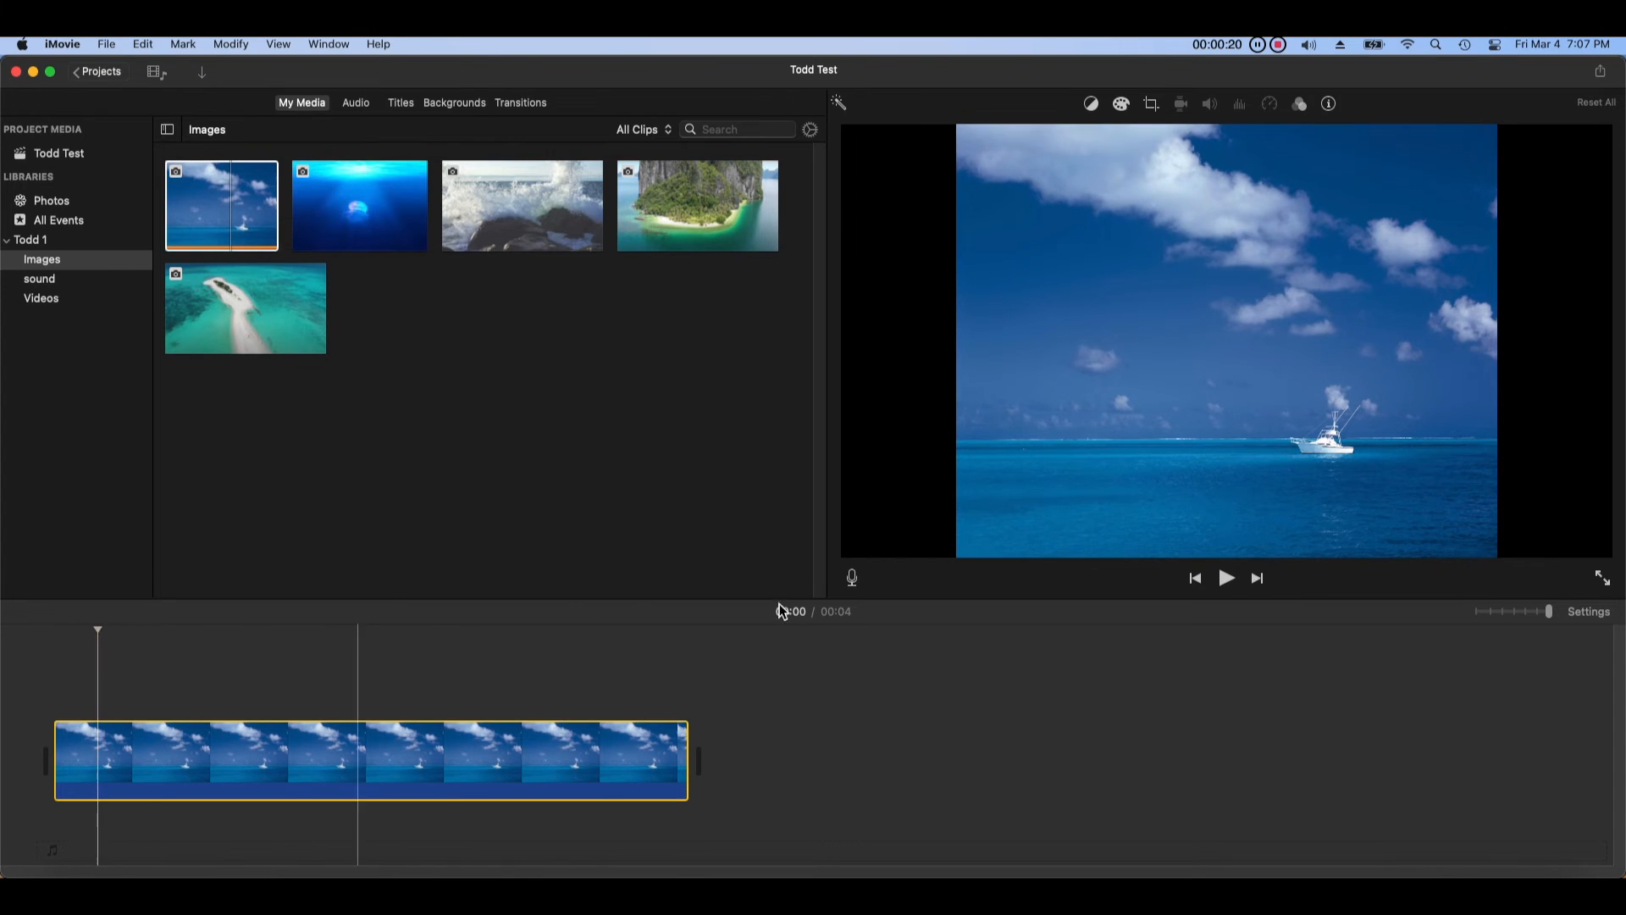
left_click(1217, 587)
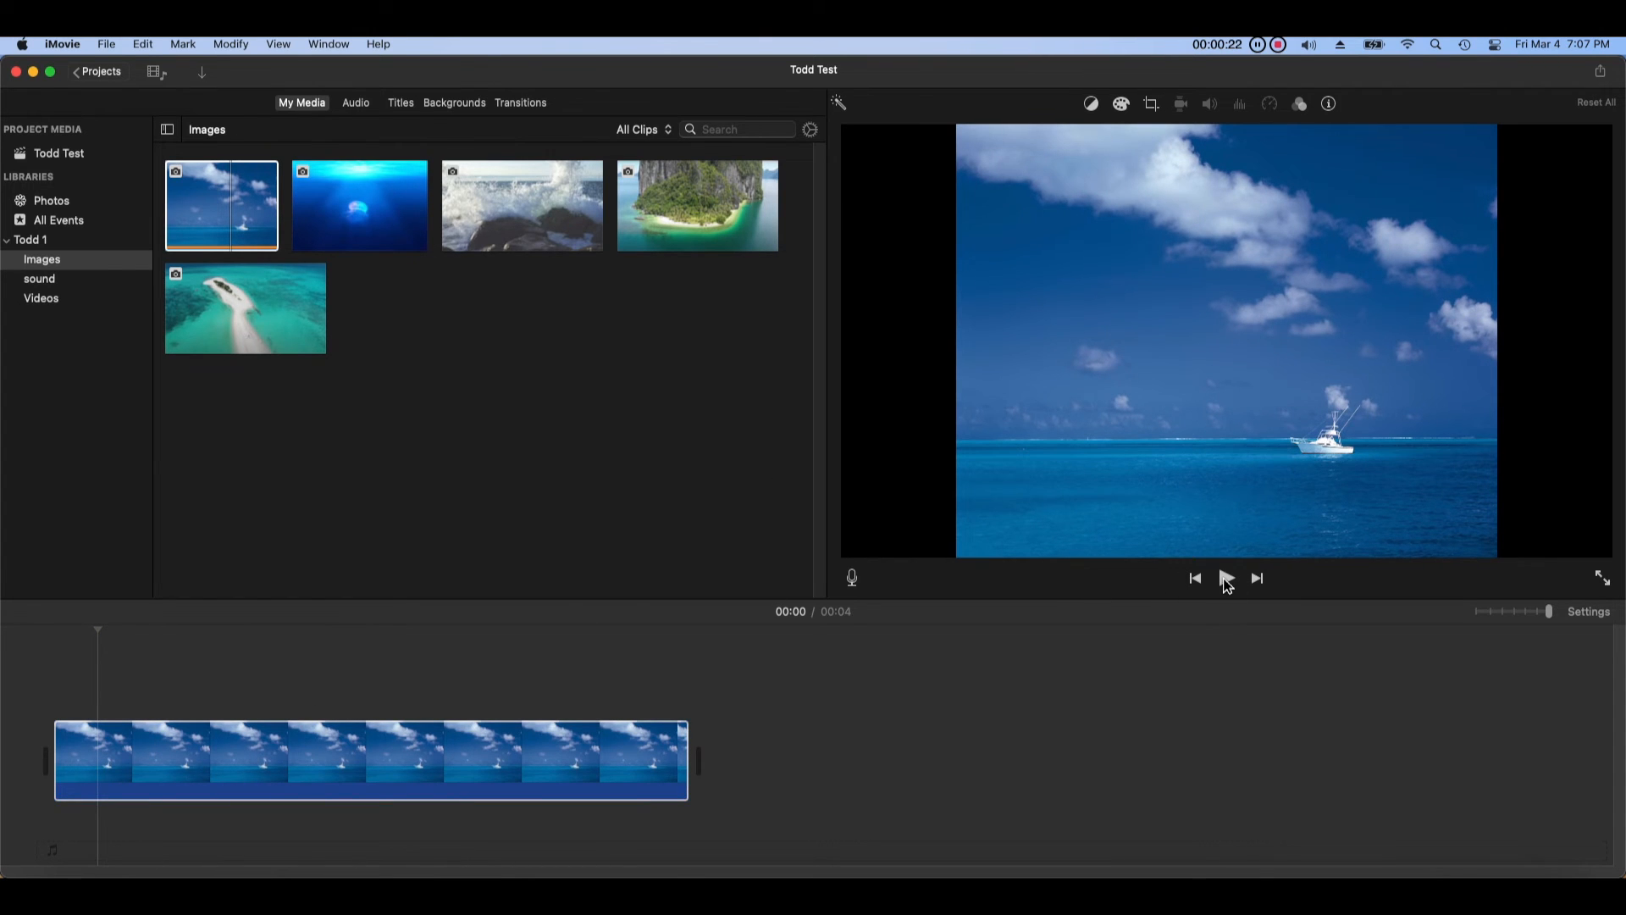
left_click(1228, 584)
left_click(1227, 579)
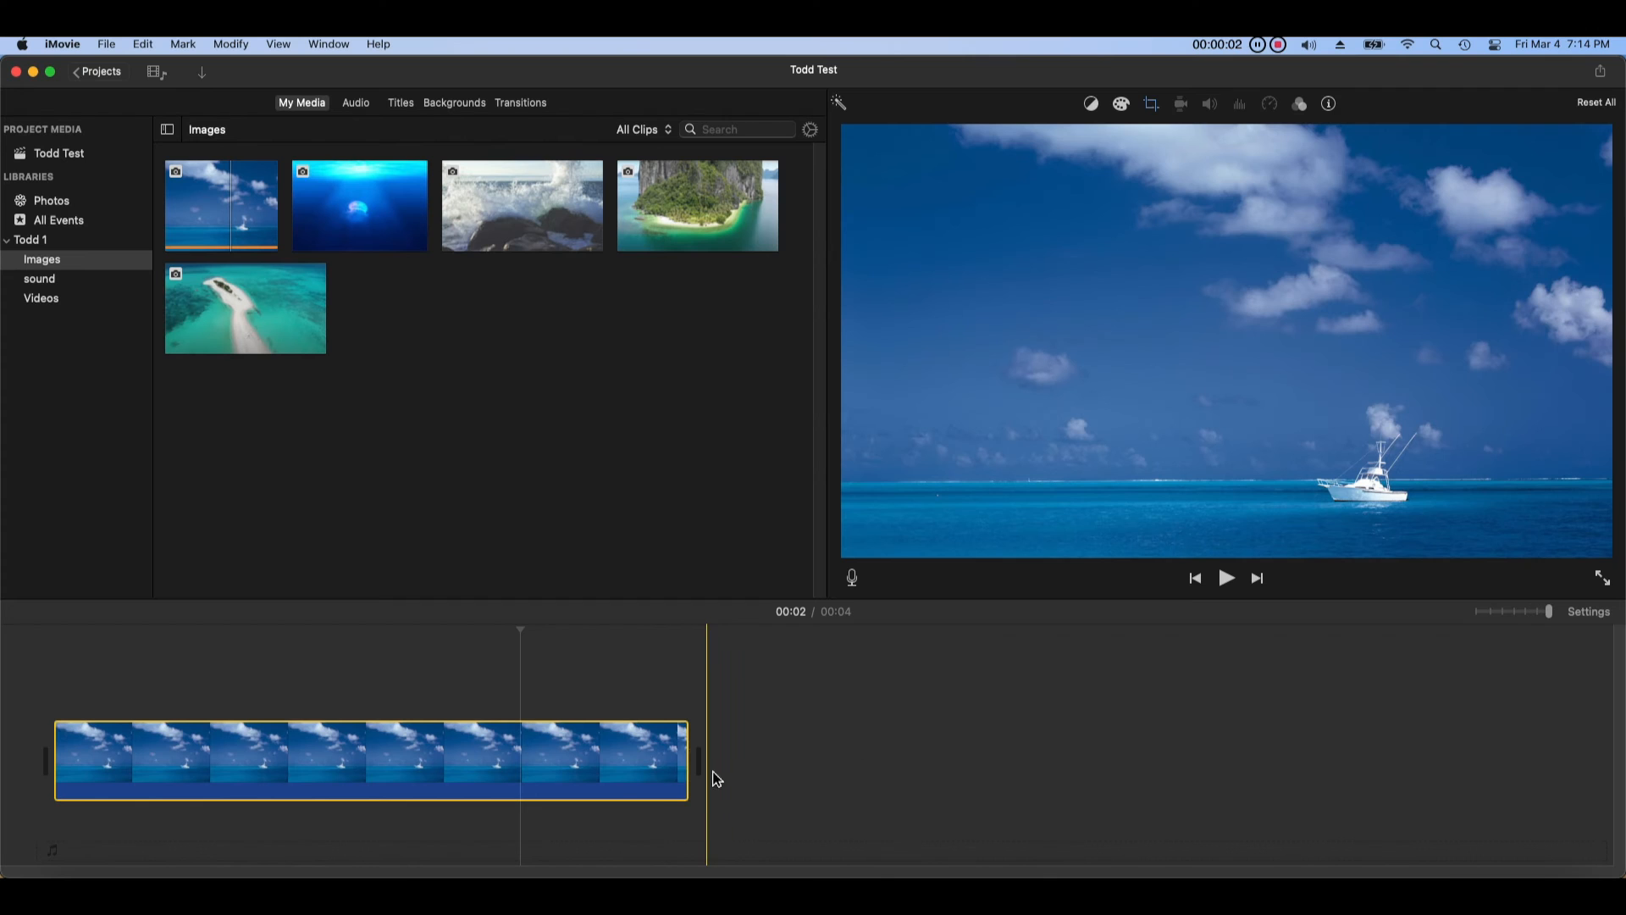
Step: Replace the boat photo on the timeline with the jellyfish photo and trim its end to about 3 seconds
right_click(572, 774)
left_click(617, 667)
left_click_drag(371, 237, 292, 767)
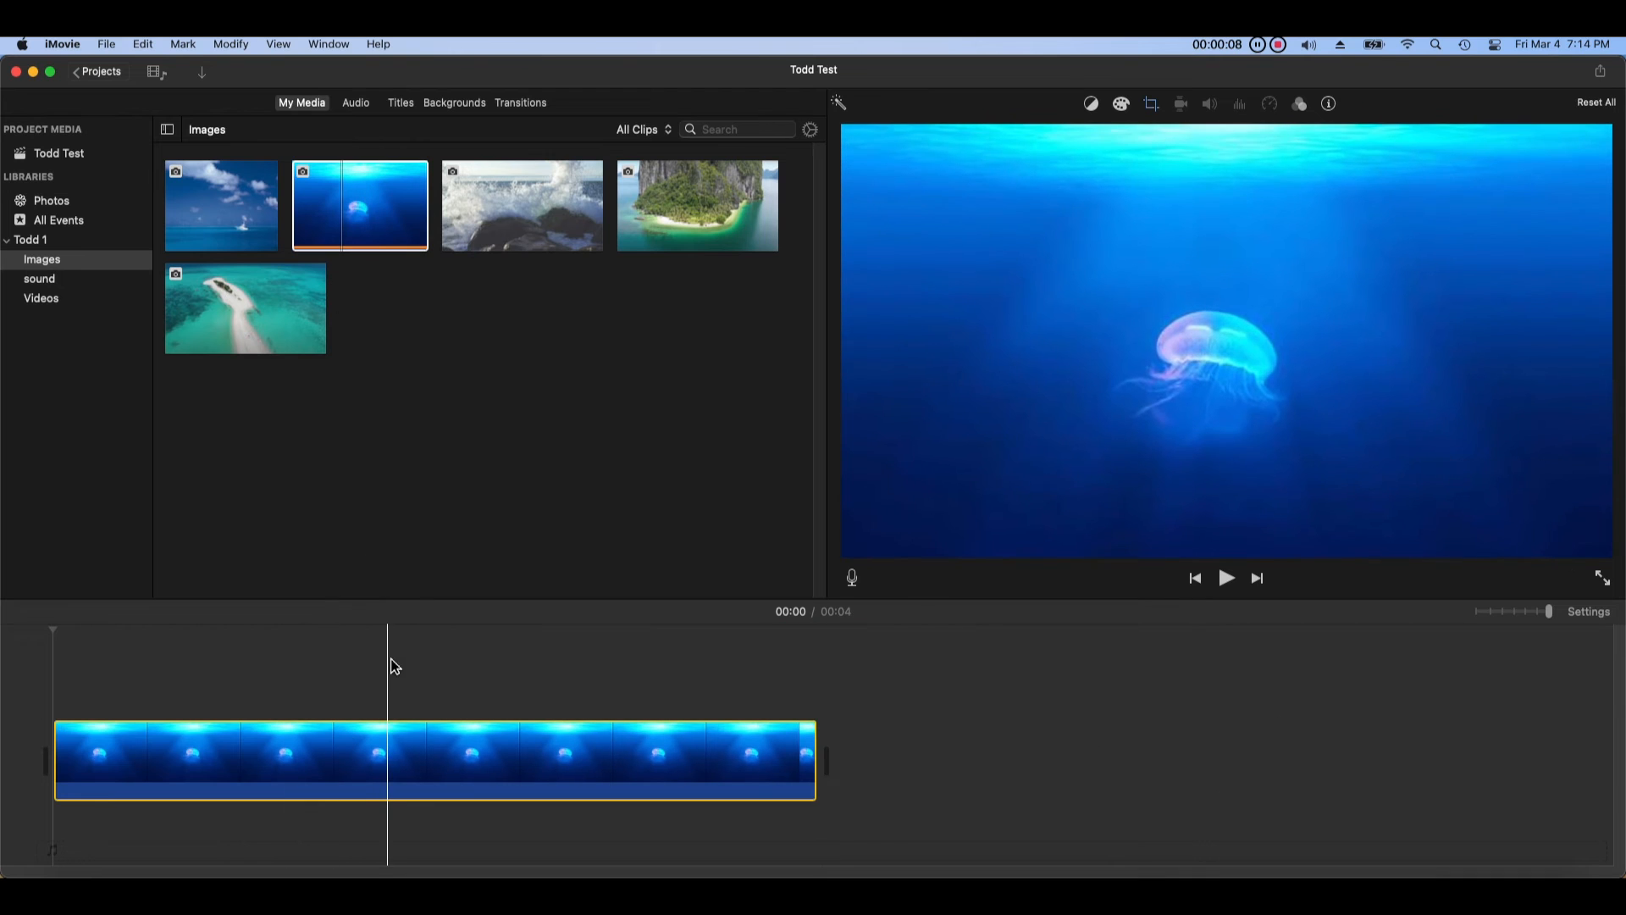
left_click(392, 664)
left_click_drag(815, 774, 660, 773)
left_click(415, 771)
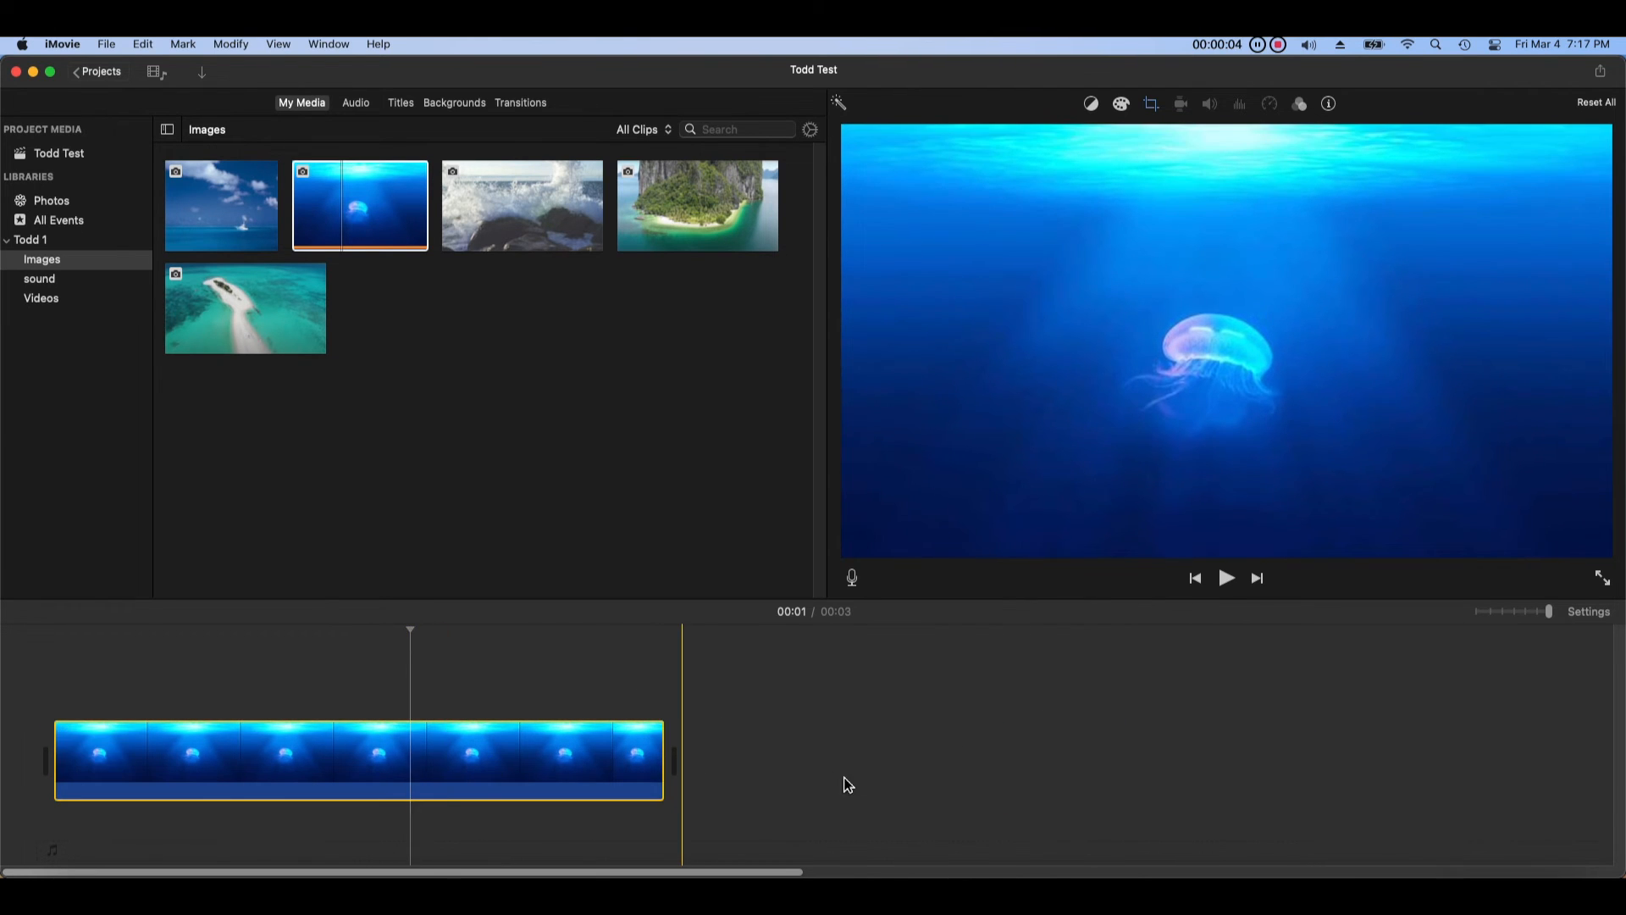
Step: Shrink the jellyfish photo's Ken Burns start frame toward its upper-right corner and play the effect
left_click(1159, 109)
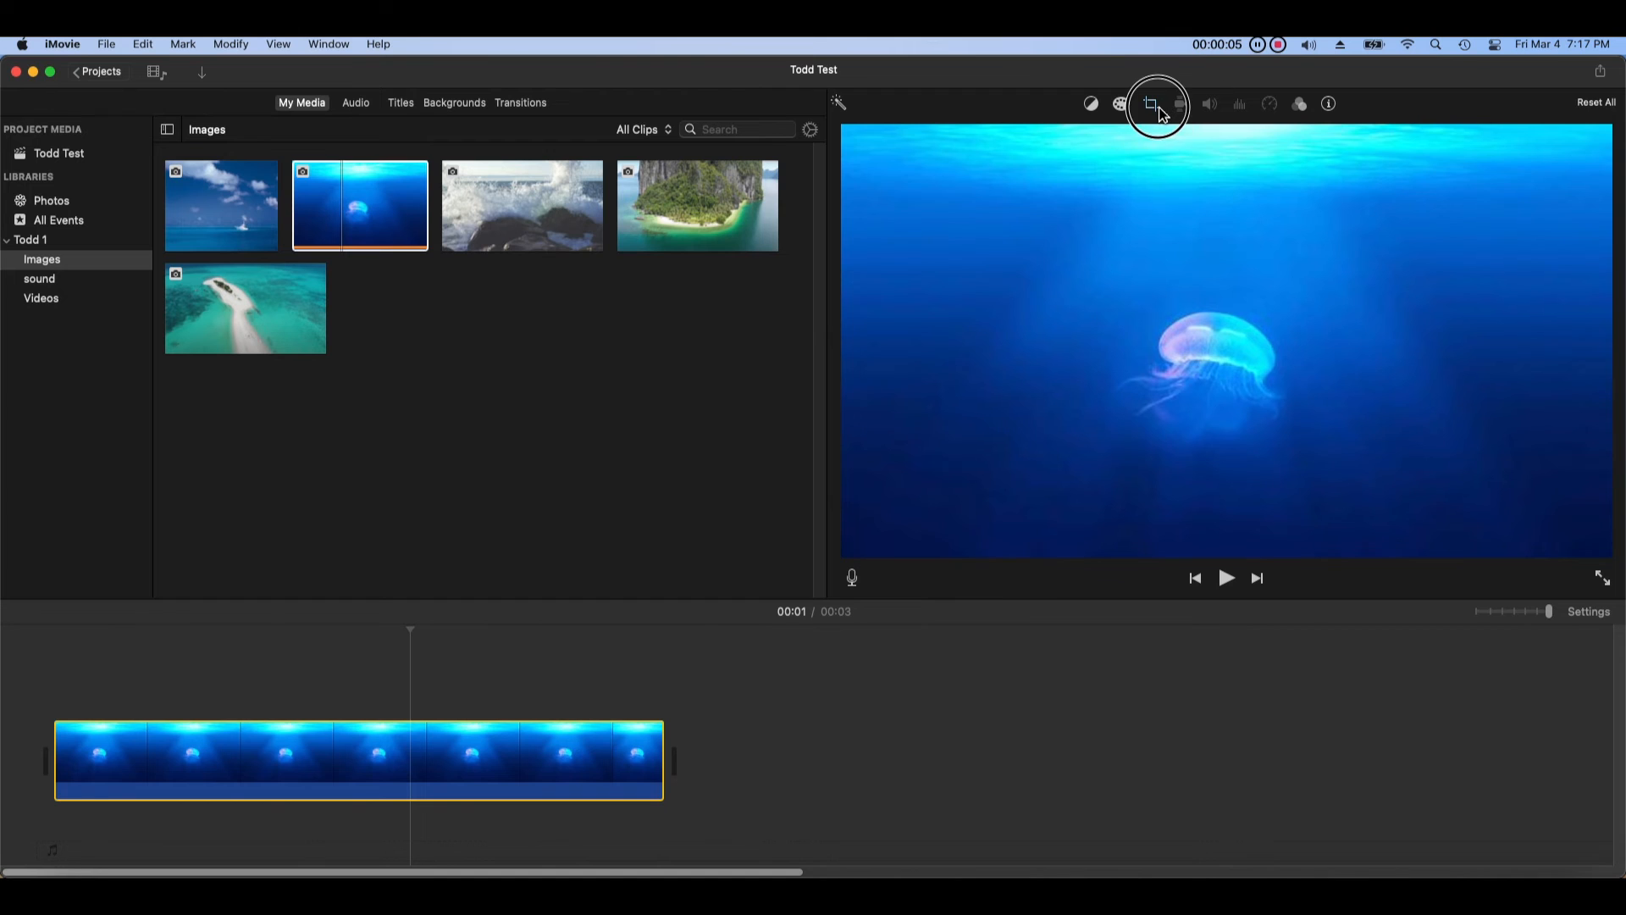
left_click(1112, 148)
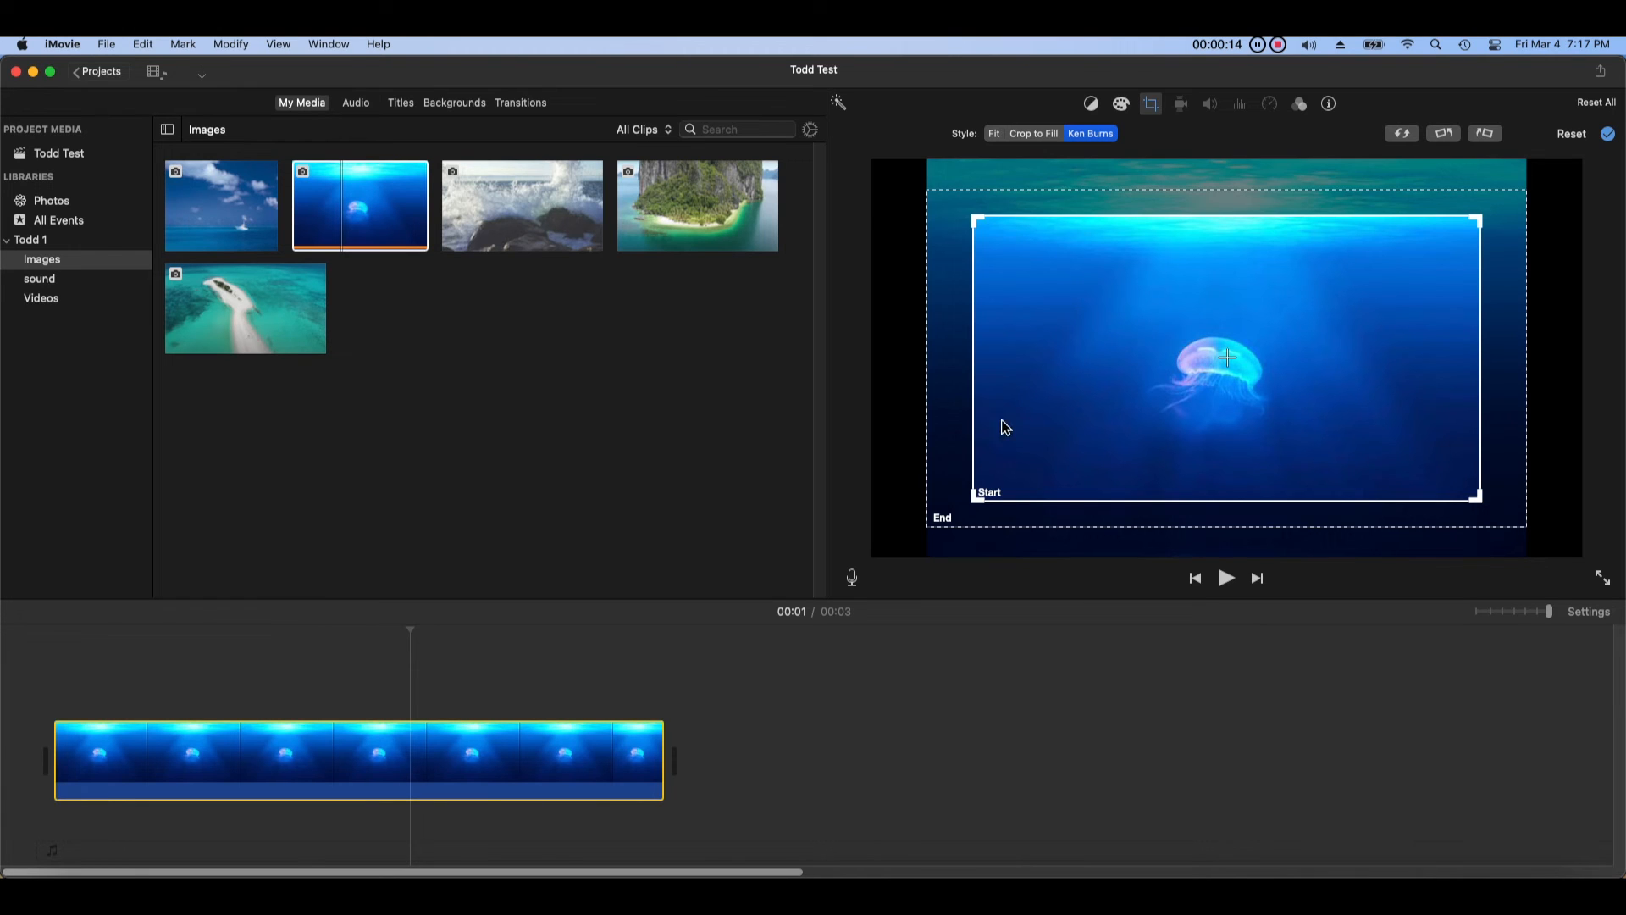
left_click_drag(978, 502, 1090, 433)
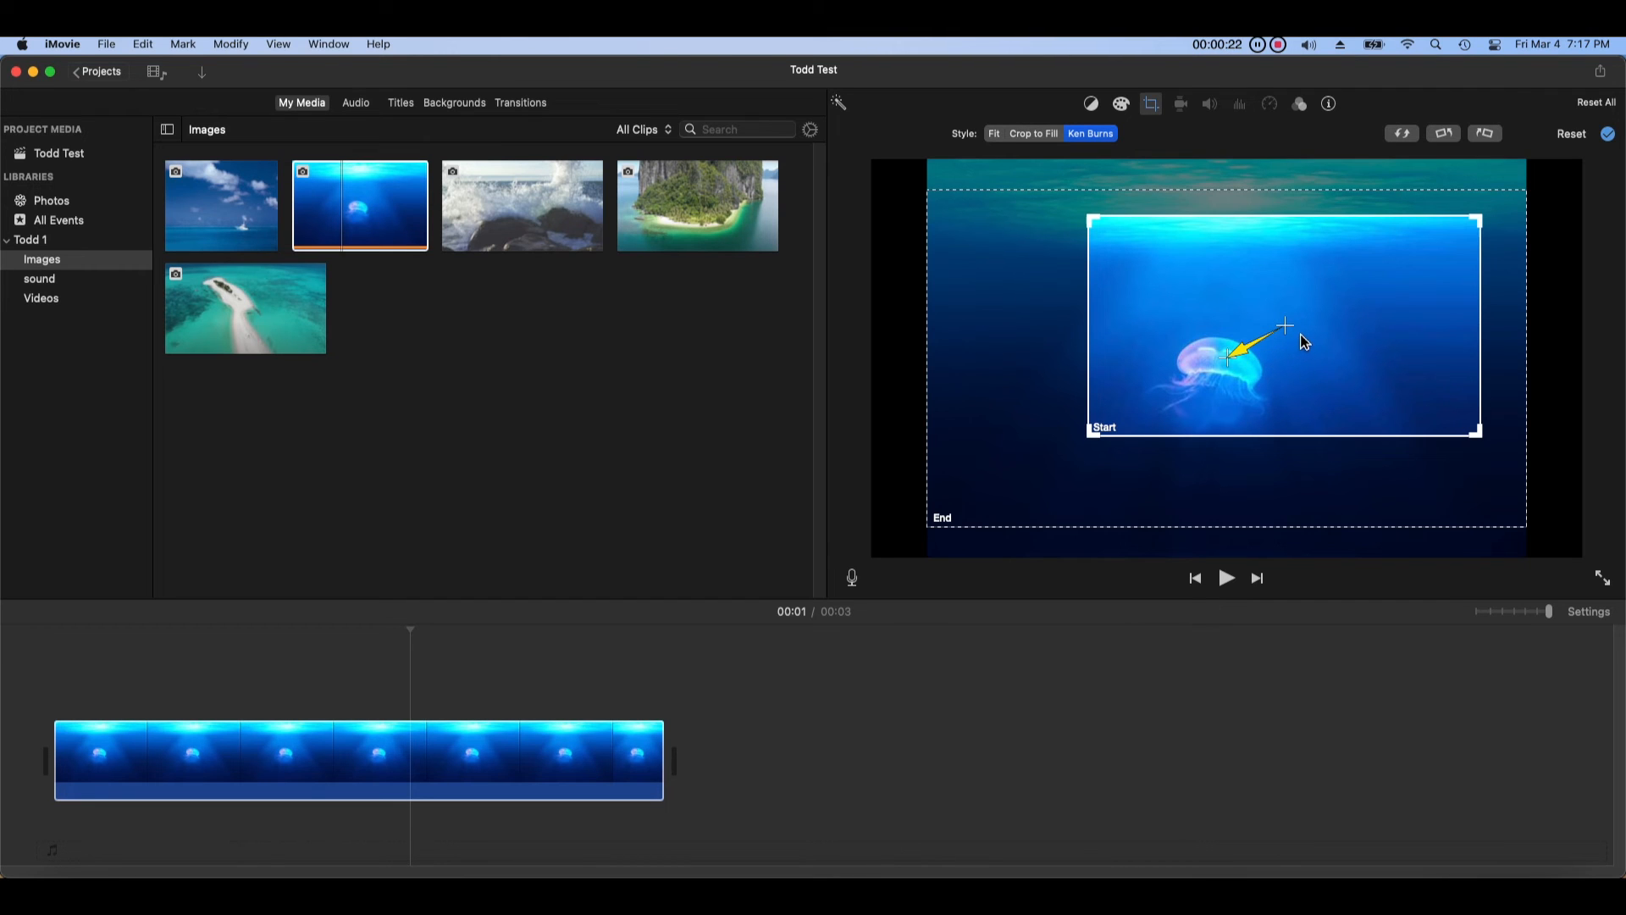
left_click_drag(1092, 432, 1160, 412)
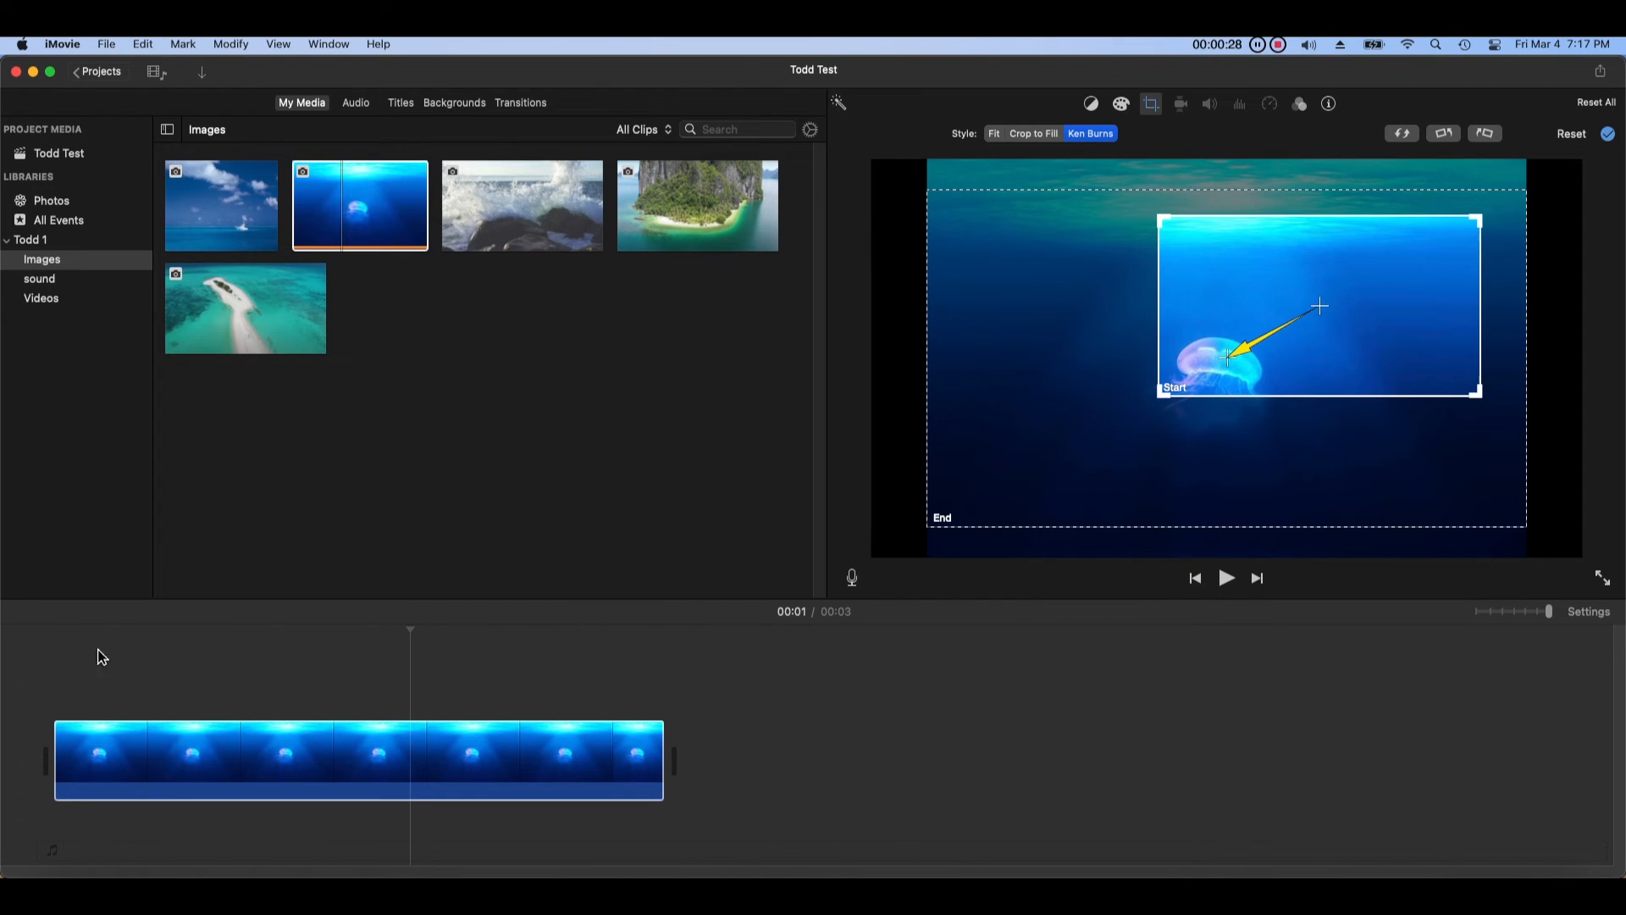
left_click(70, 652)
left_click(1225, 578)
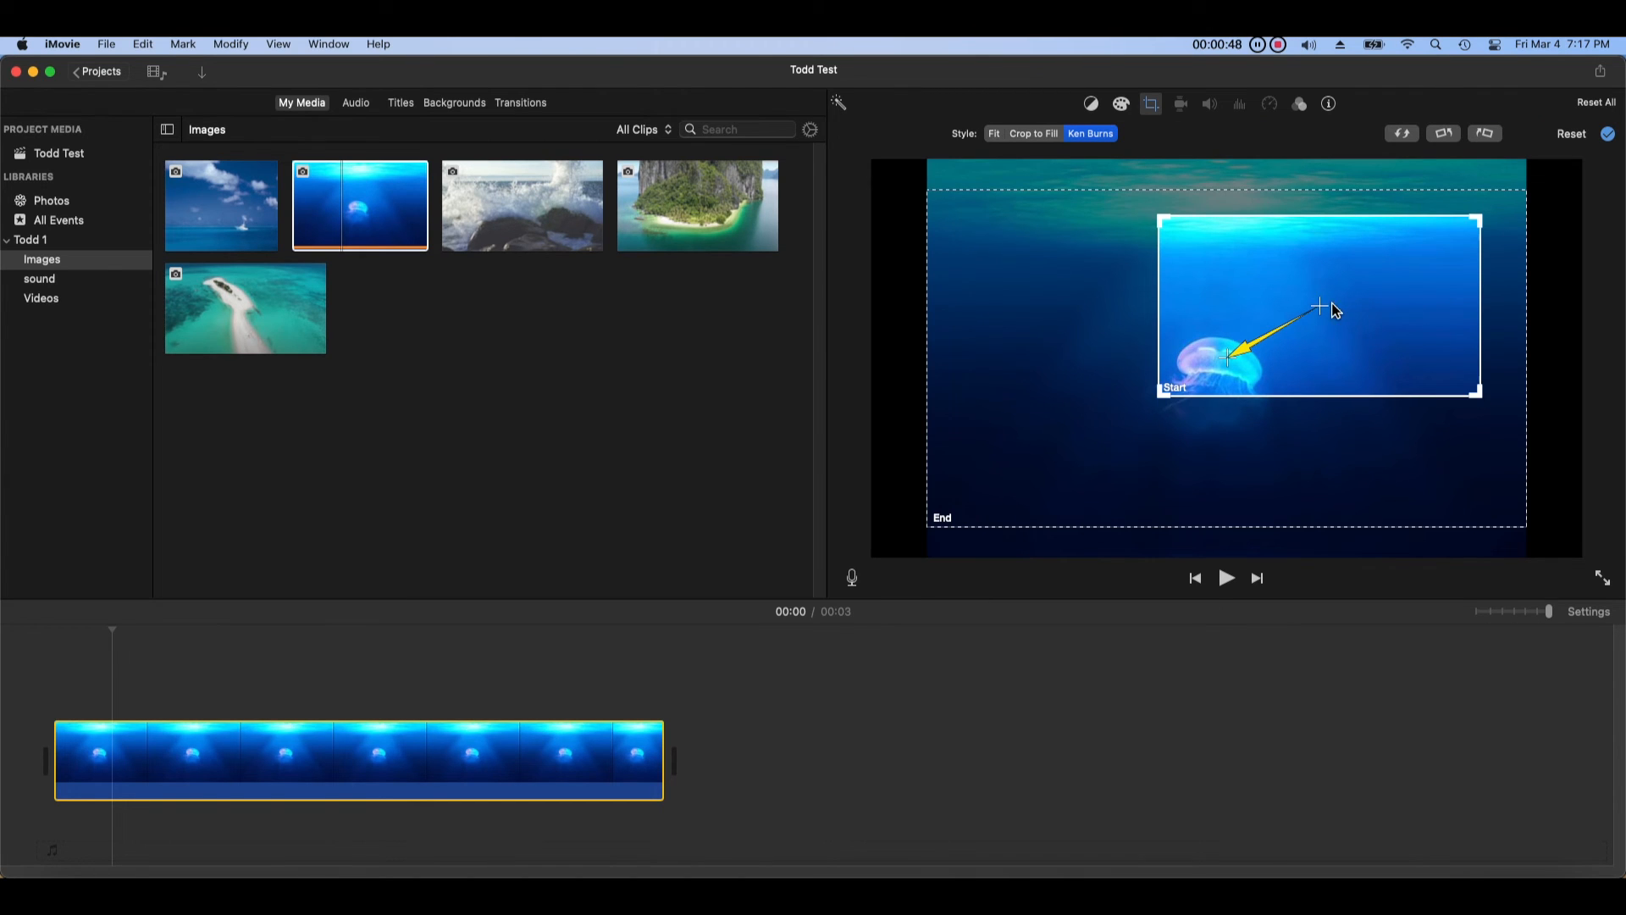
Step: Move the Ken Burns start frame to the lower left of the jellyfish and play the effect
left_click_drag(1323, 305, 1127, 409)
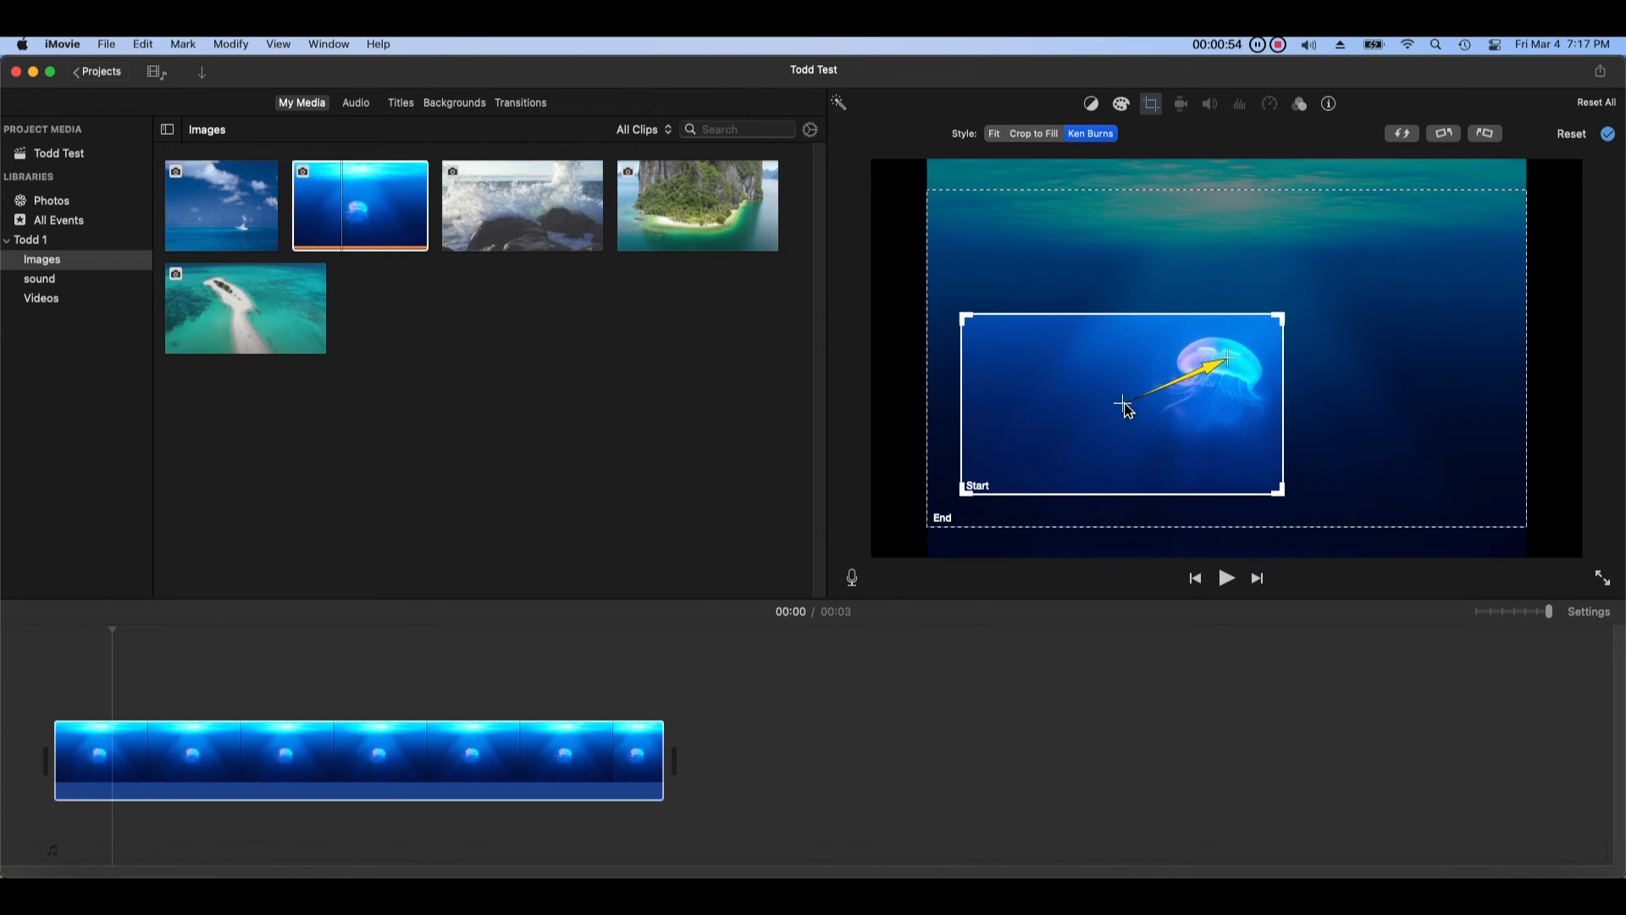
left_click(57, 652)
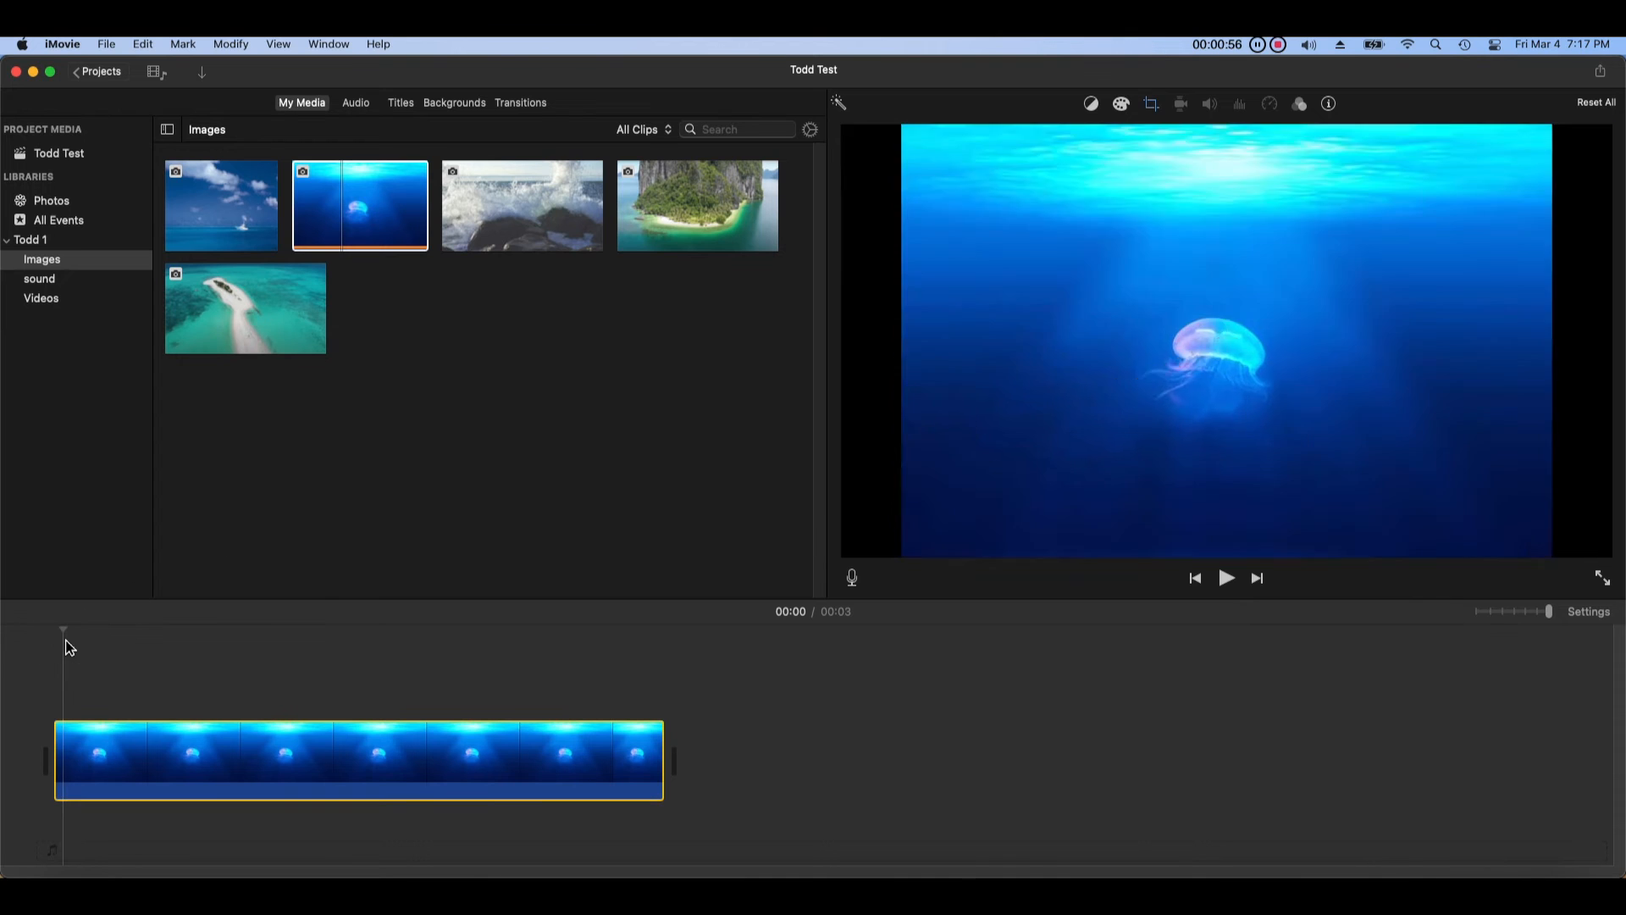
left_click(1225, 577)
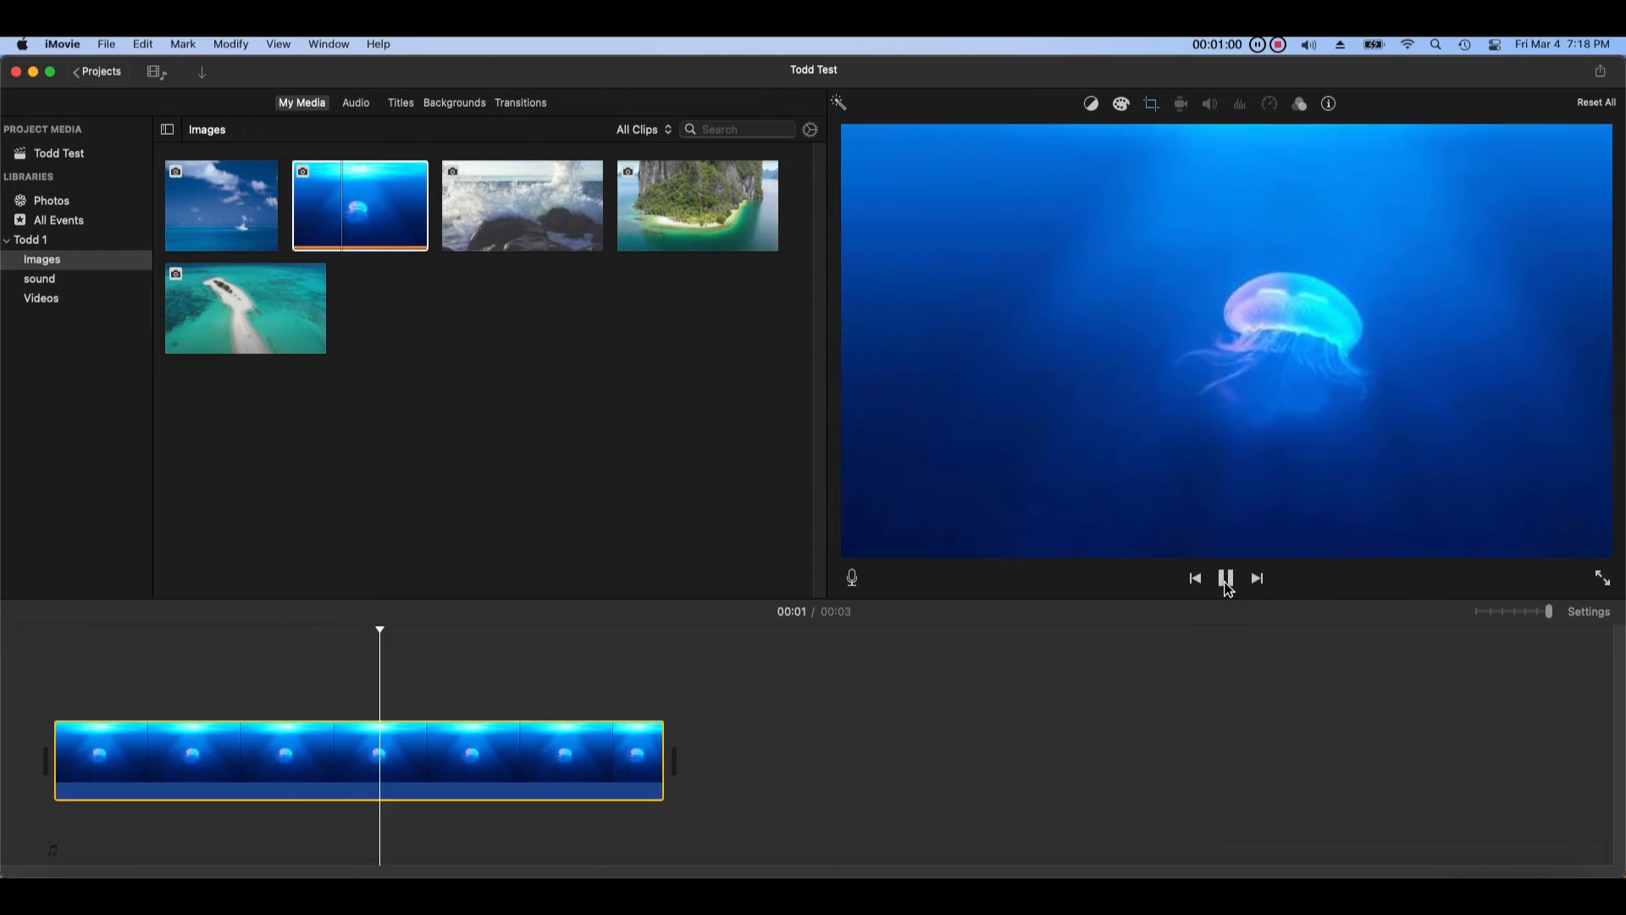
left_click(1227, 579)
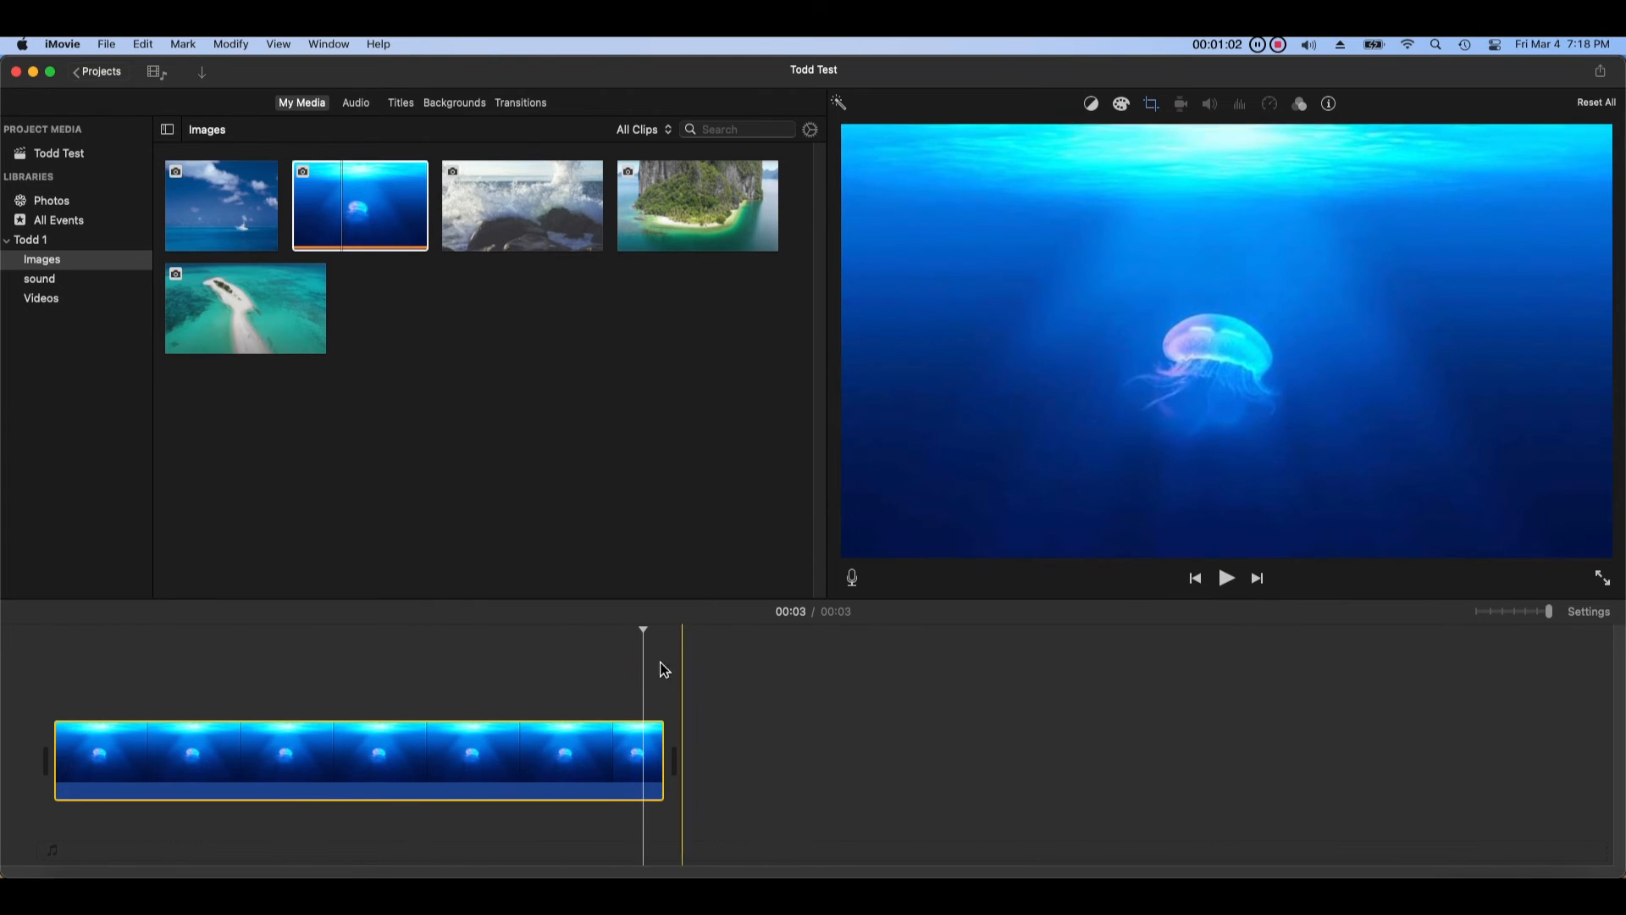
Step: Swap the start and end frames of the jellyfish photo's Ken Burns effect
left_click(472, 673)
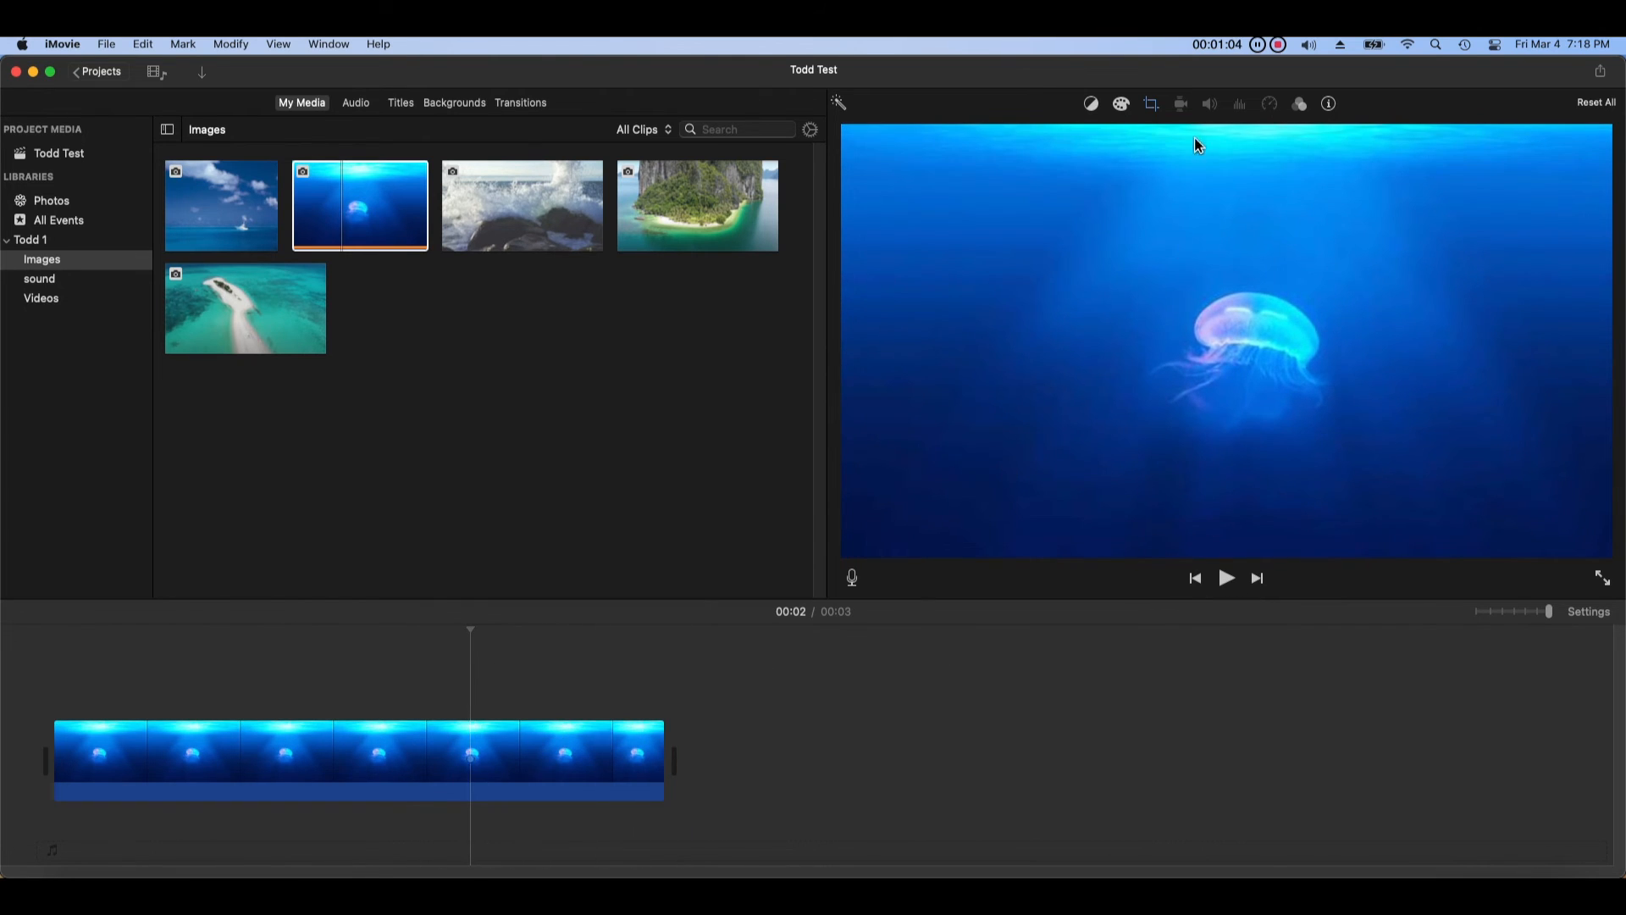
left_click(1151, 105)
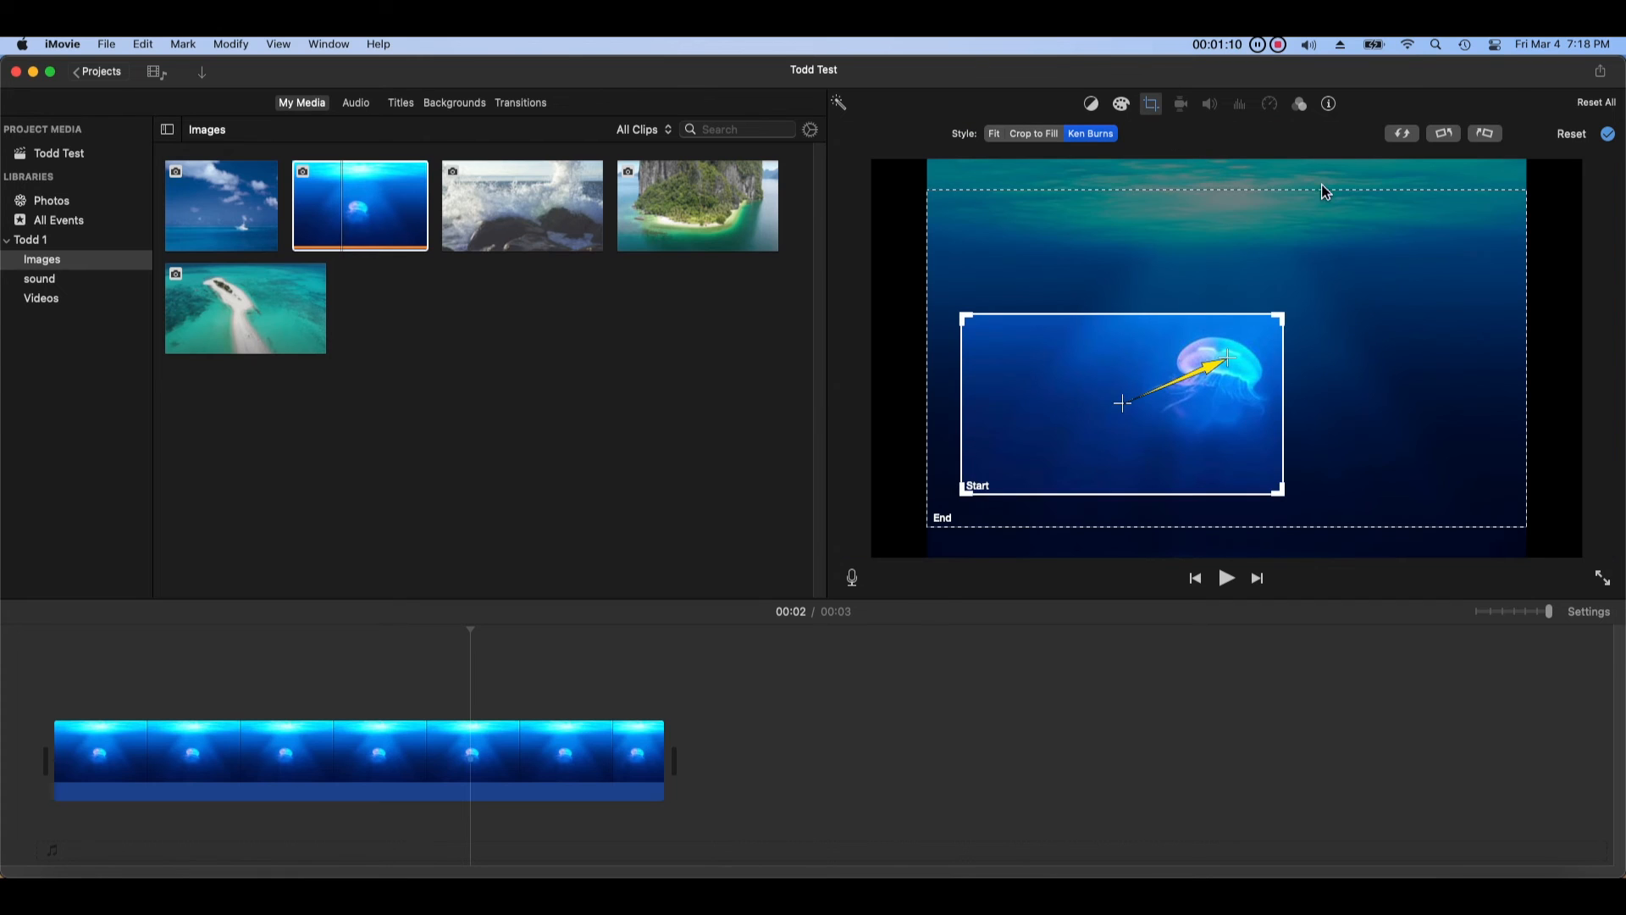
left_click(1403, 147)
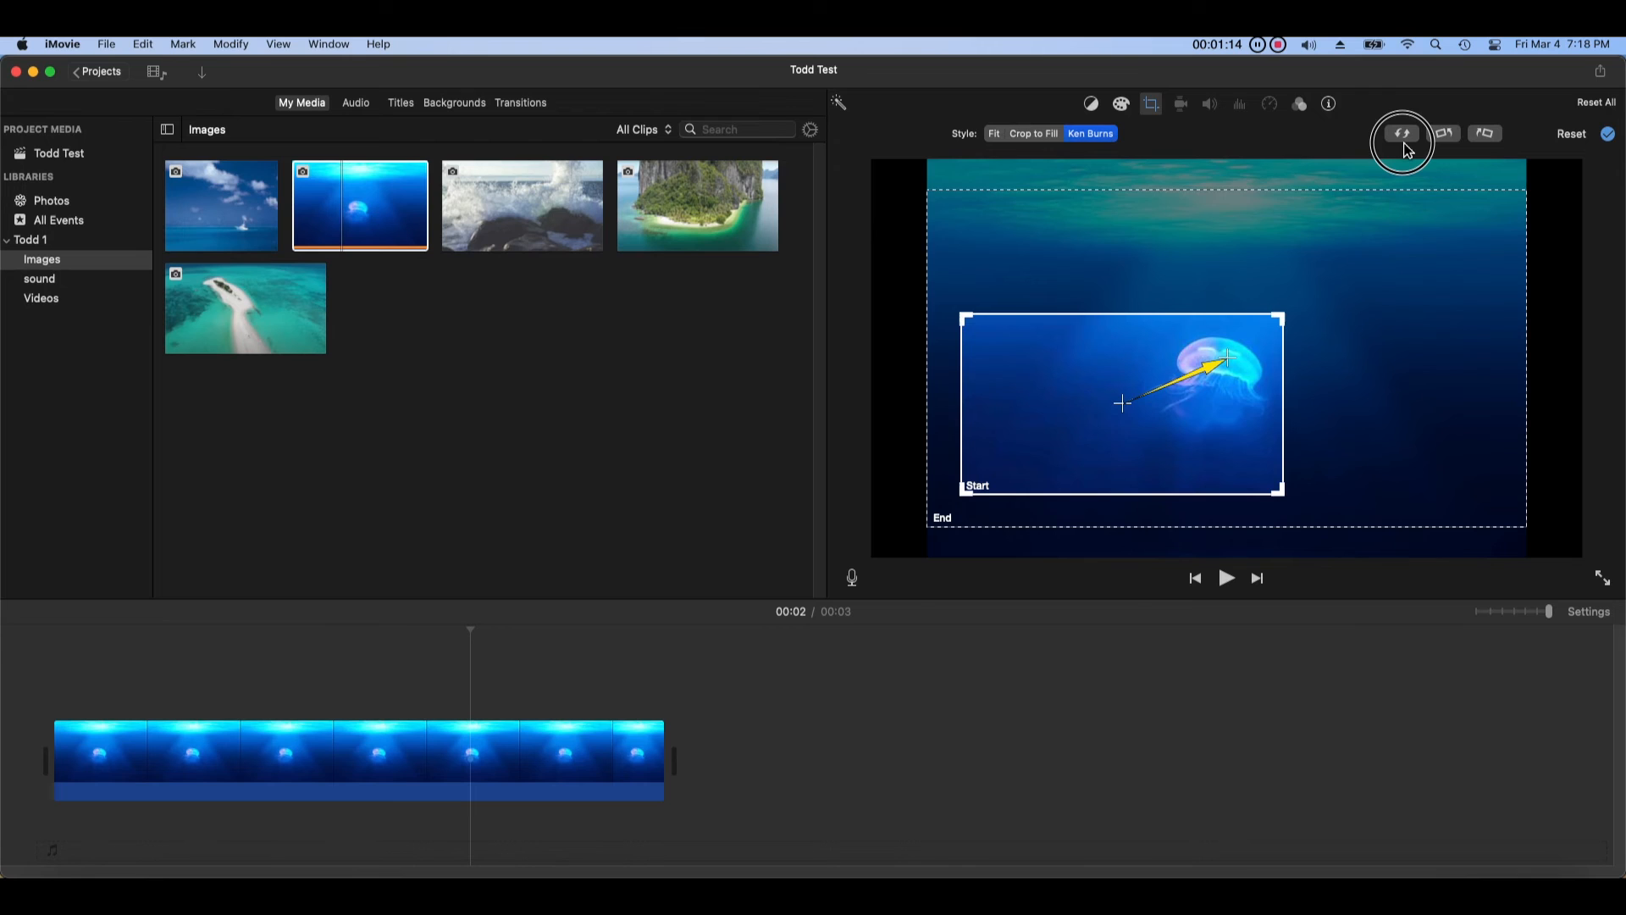
left_click(1405, 149)
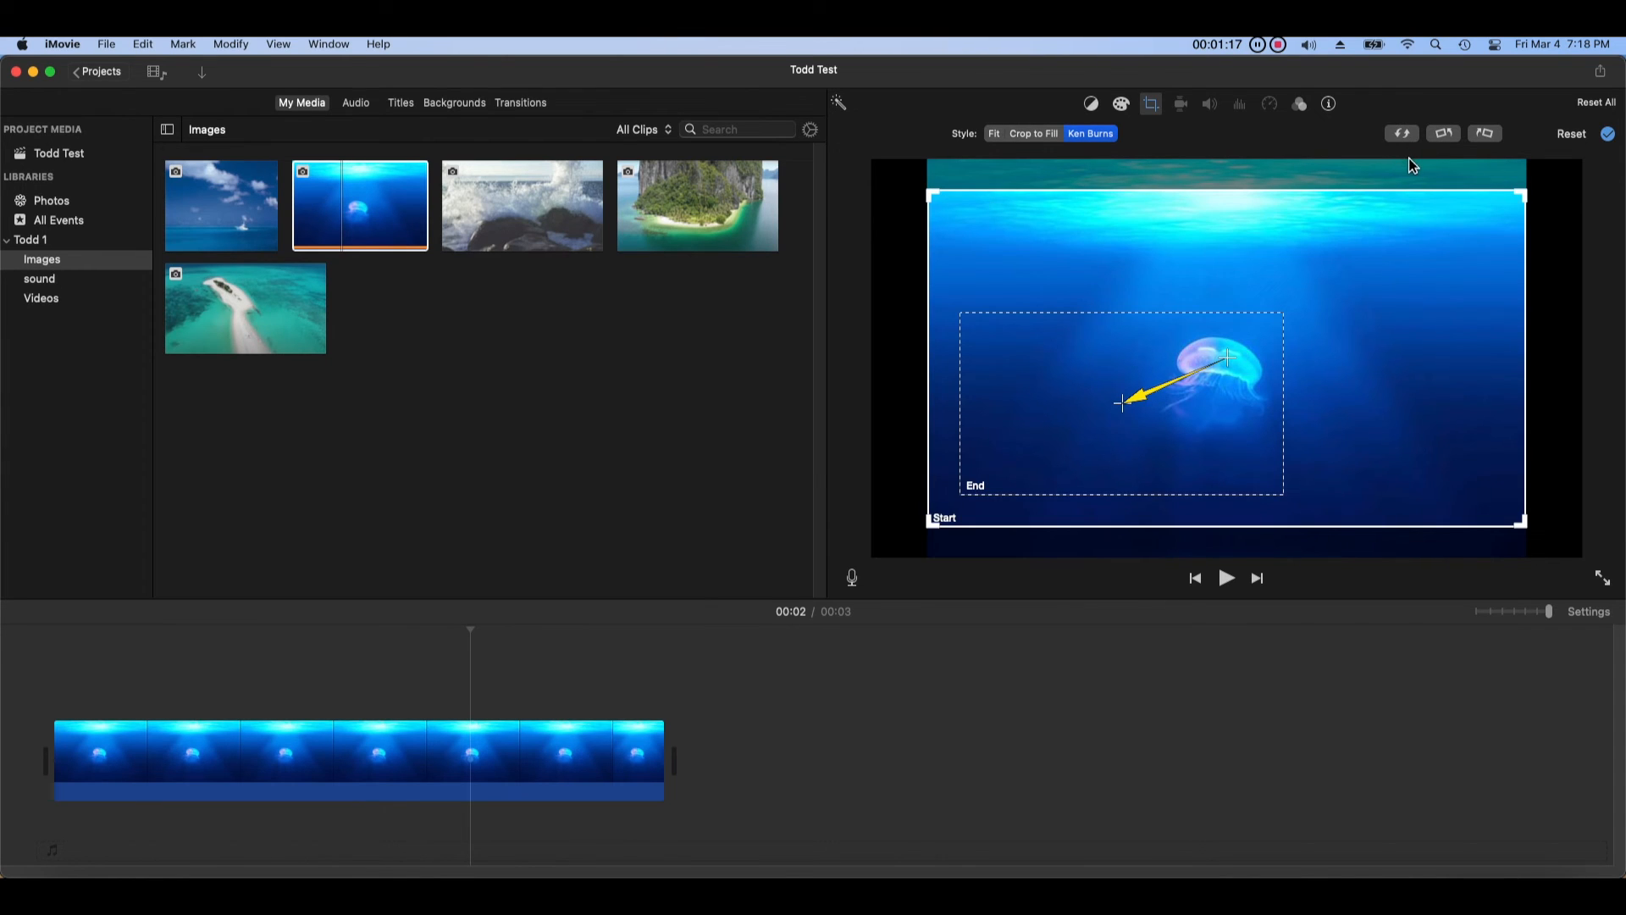
Step: Play the jellyfish photo's swapped Ken Burns effect from the start of the timeline
left_click(67, 652)
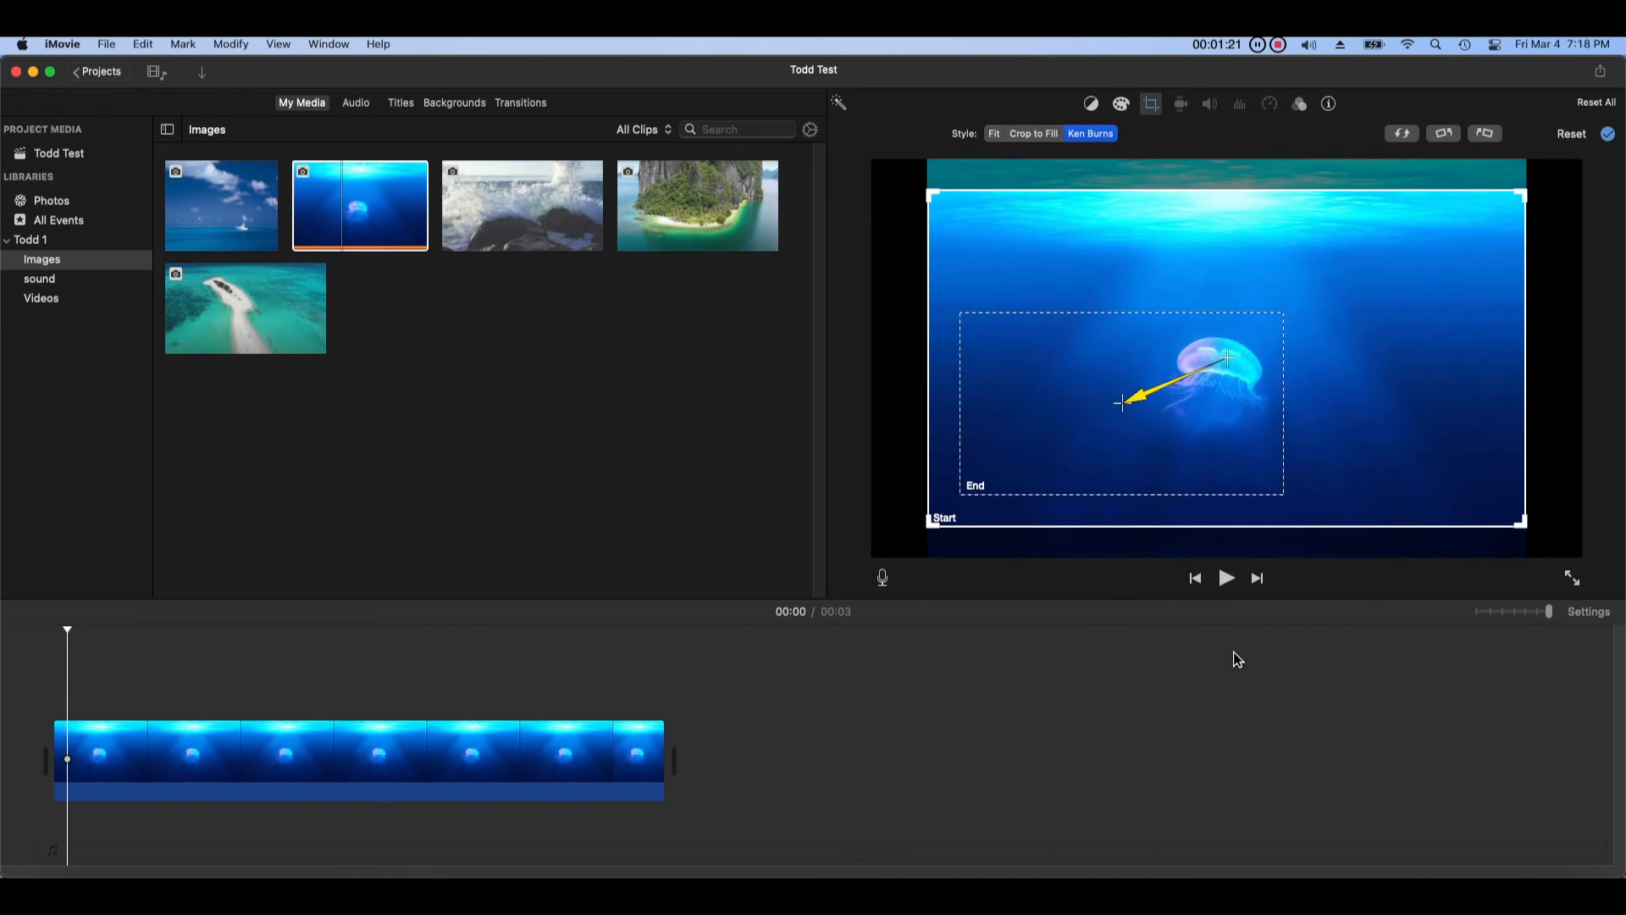
left_click(1227, 580)
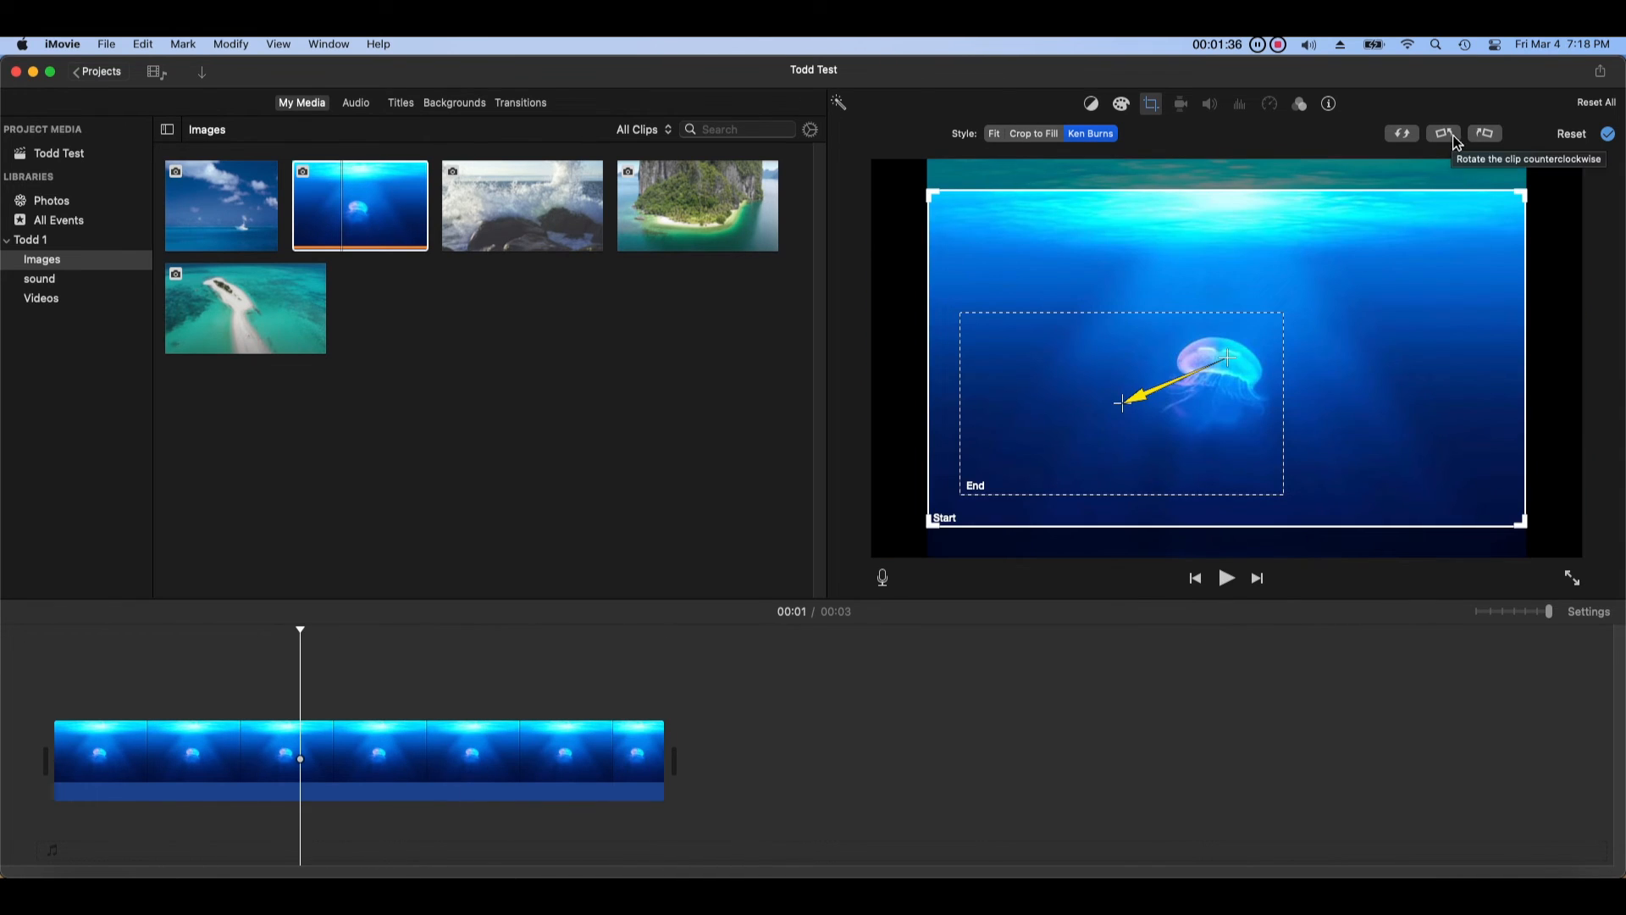
Step: Rotate the jellyfish photo counterclockwise and clockwise in quarter turns, and reset its crop and rotation adjustments
left_click(1455, 141)
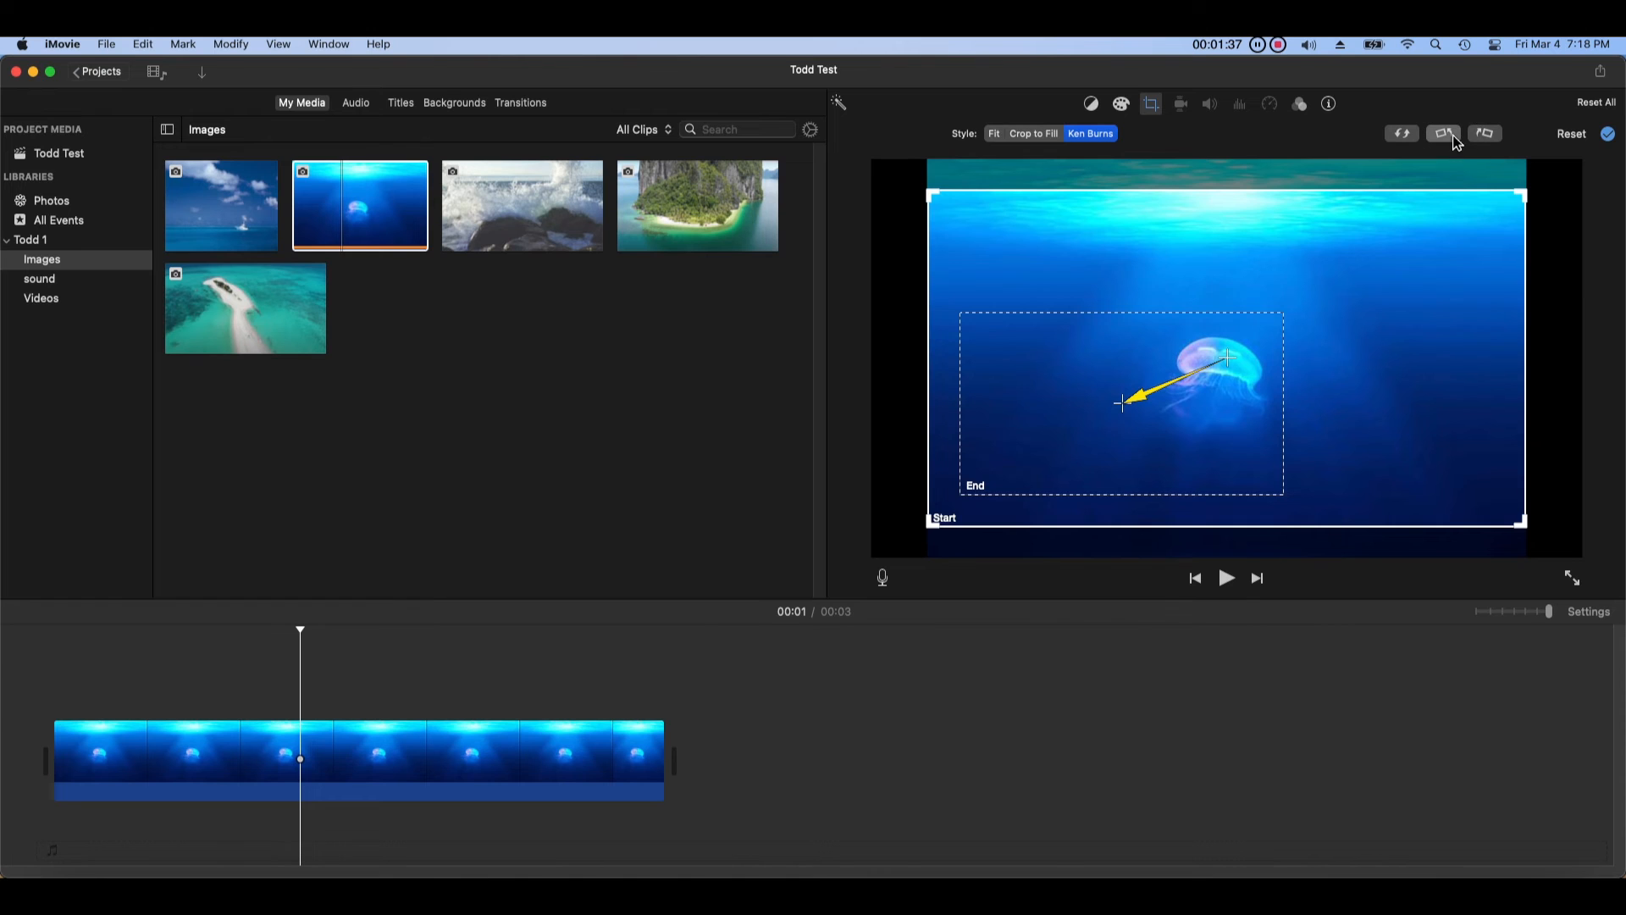
left_click(1484, 136)
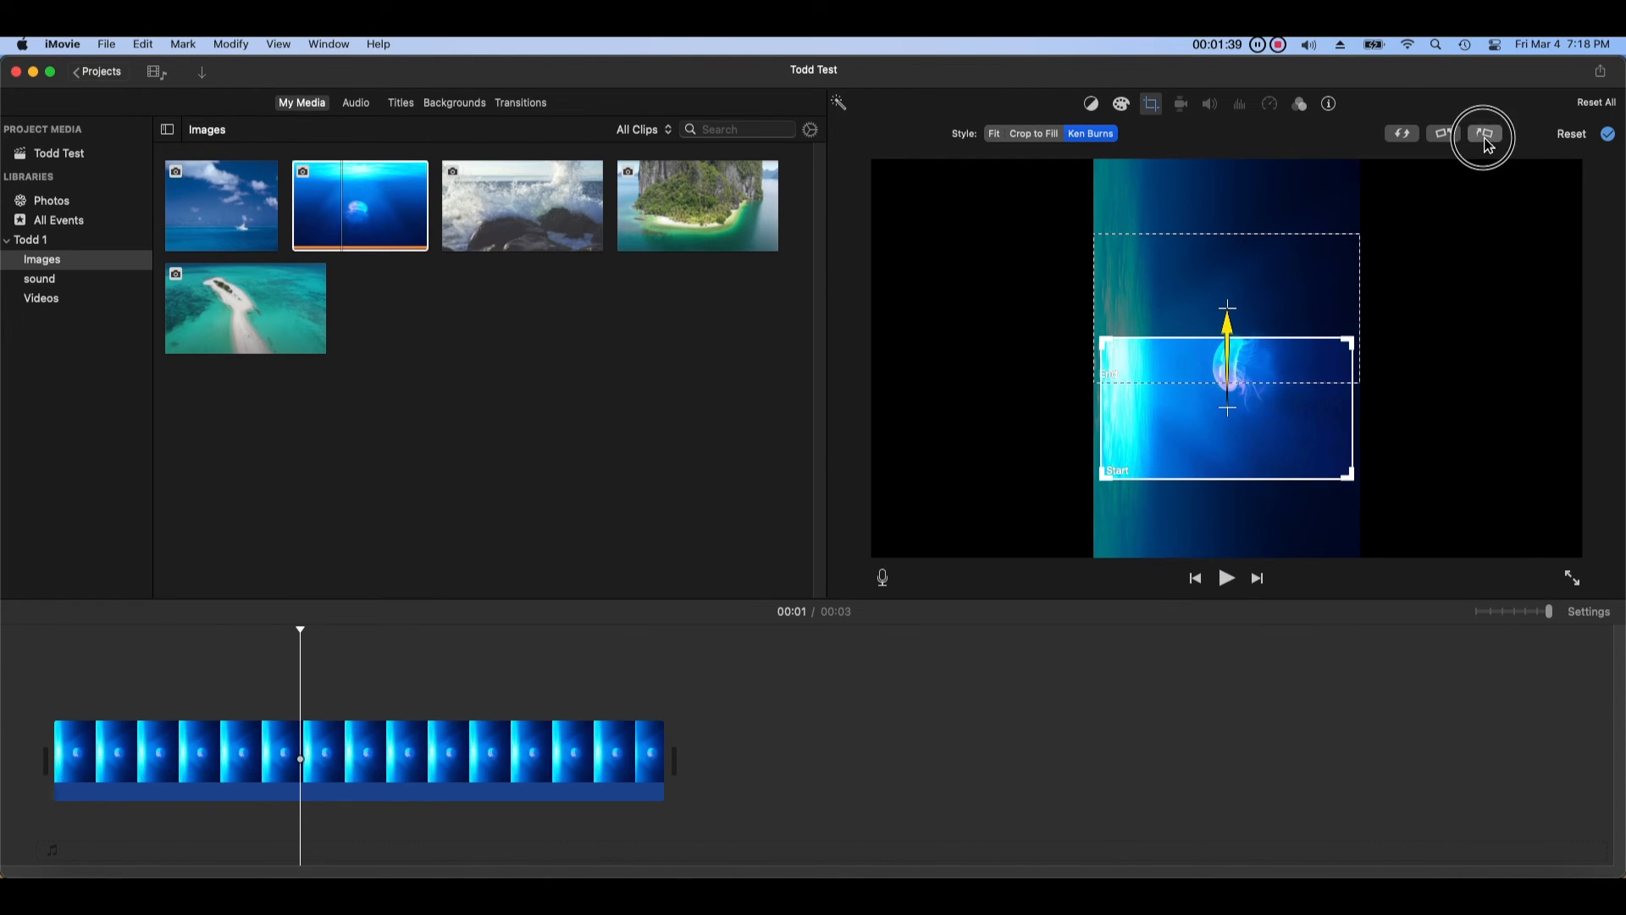
left_click(1484, 135)
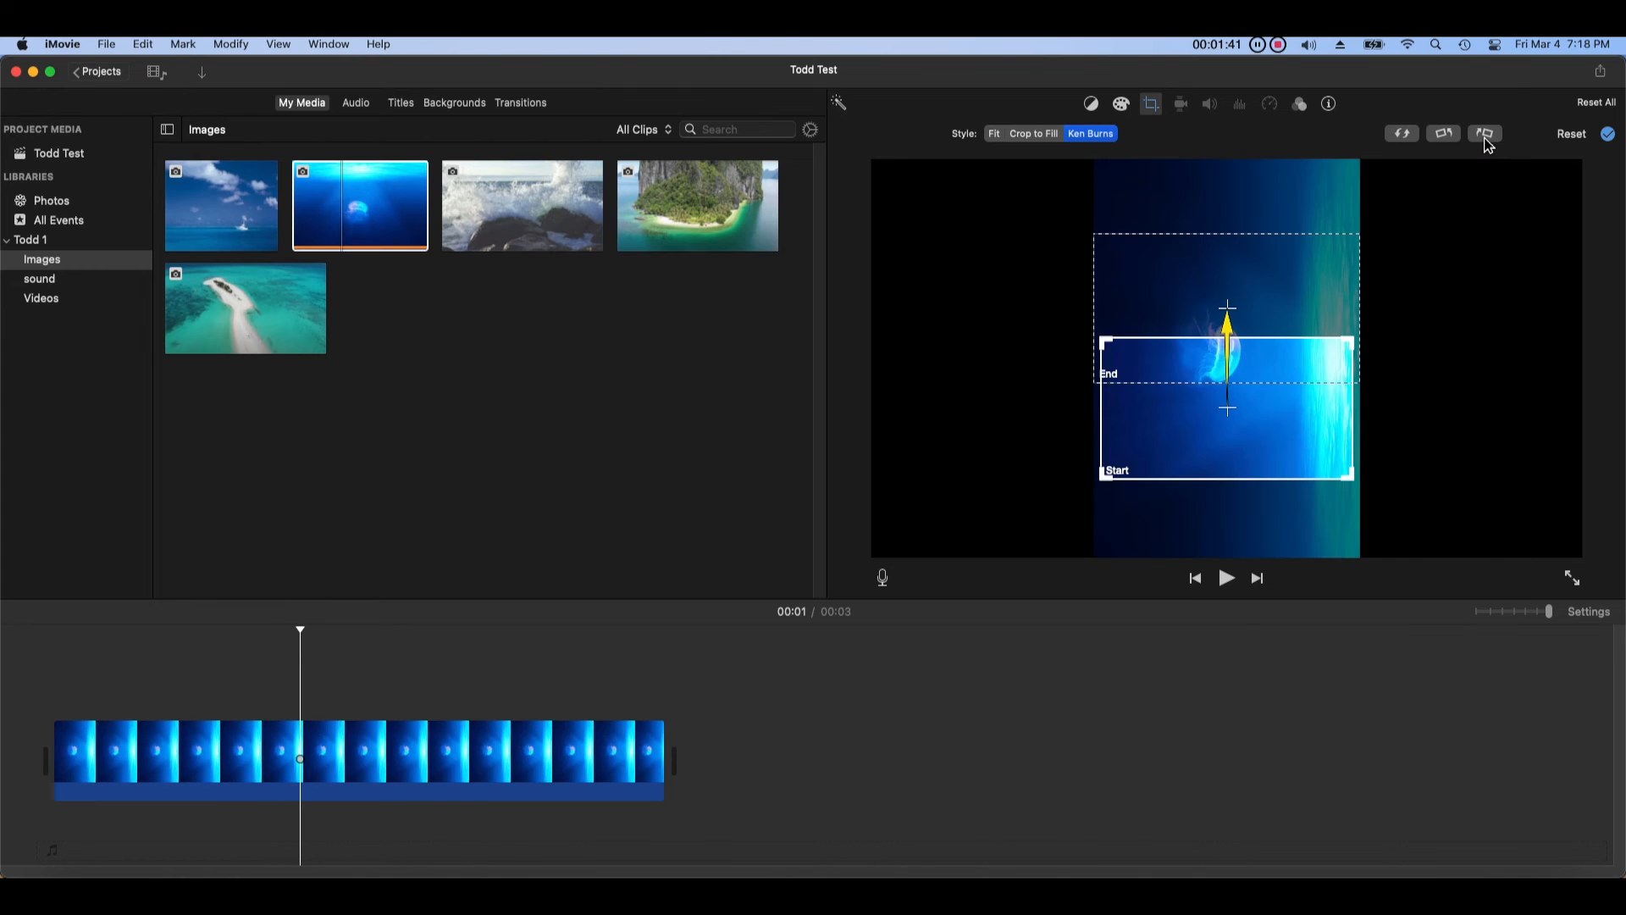
left_click(1485, 138)
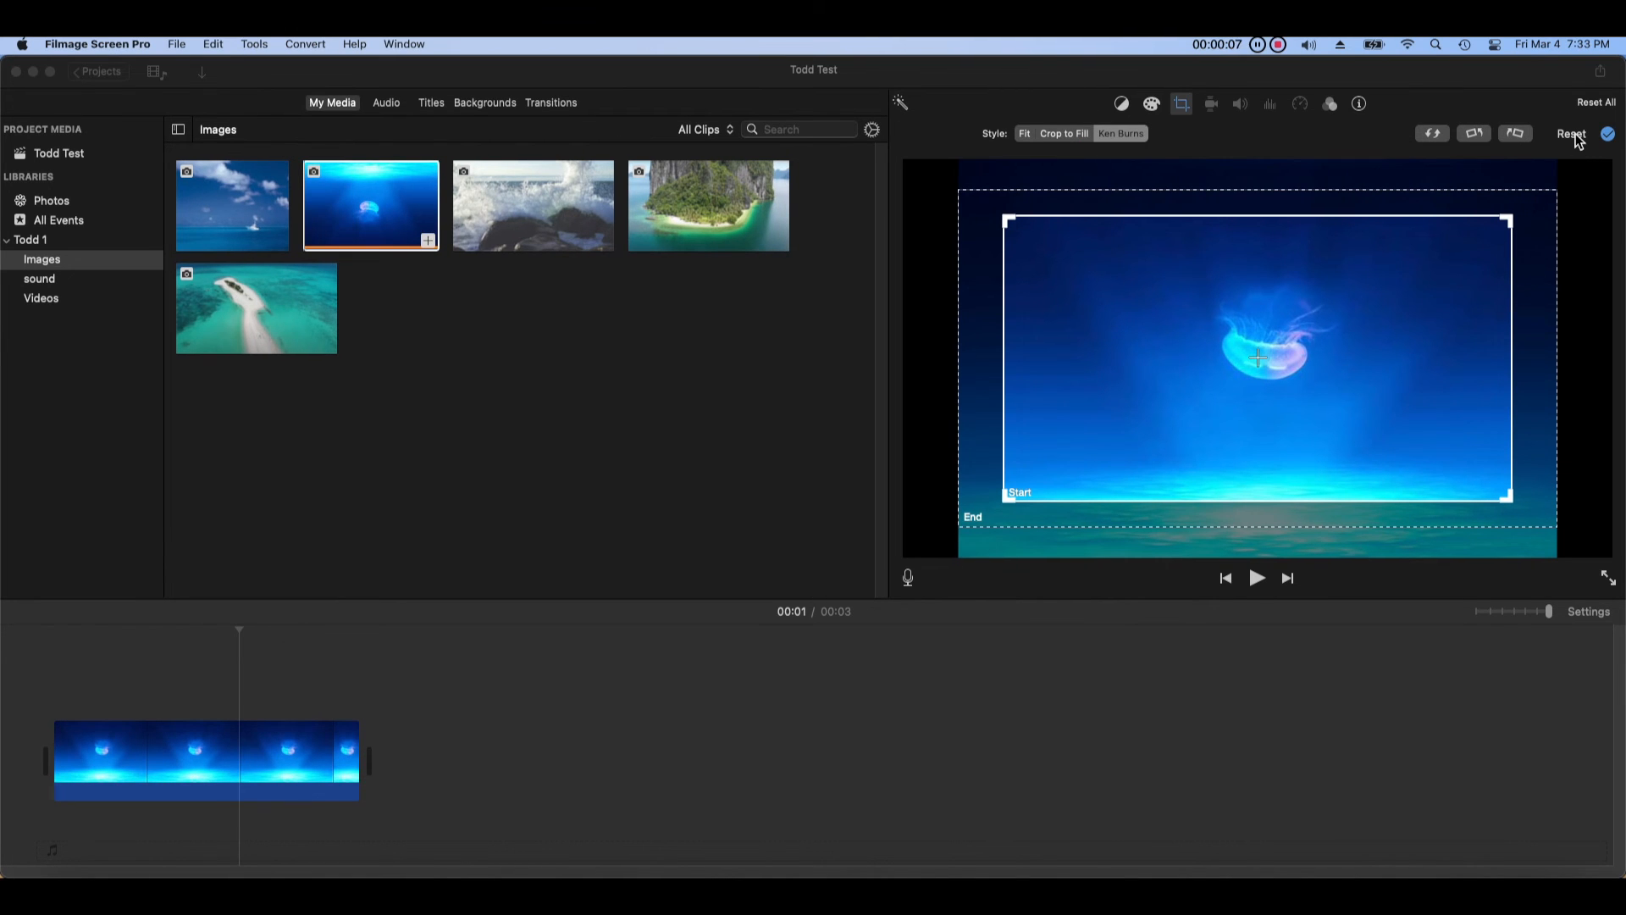
left_click(1577, 137)
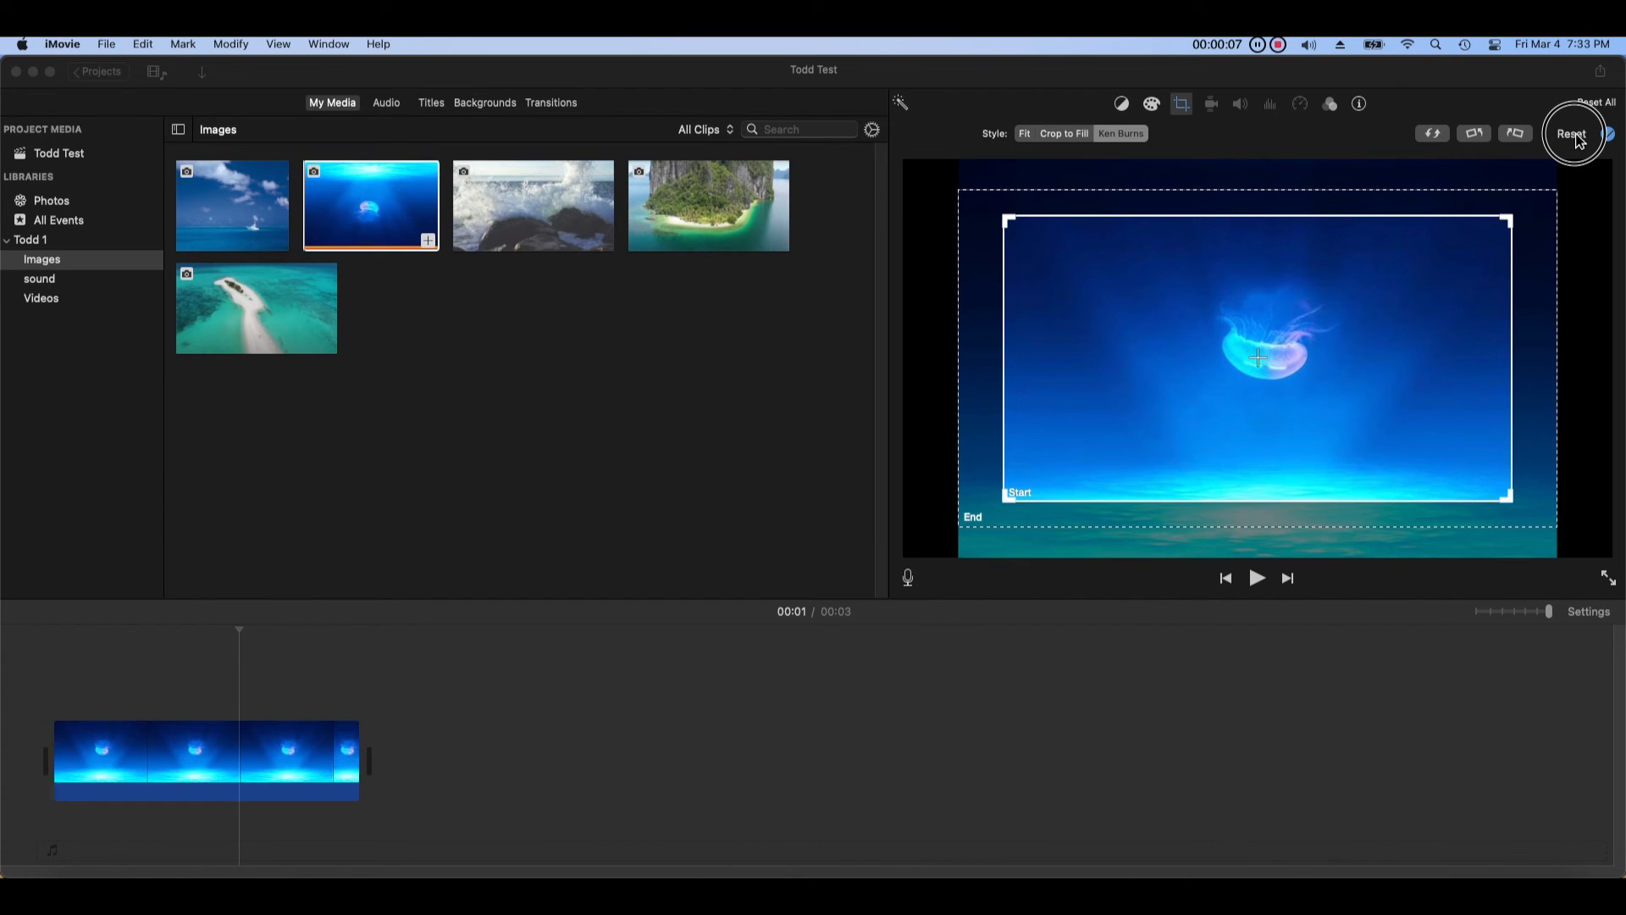
left_click(1579, 139)
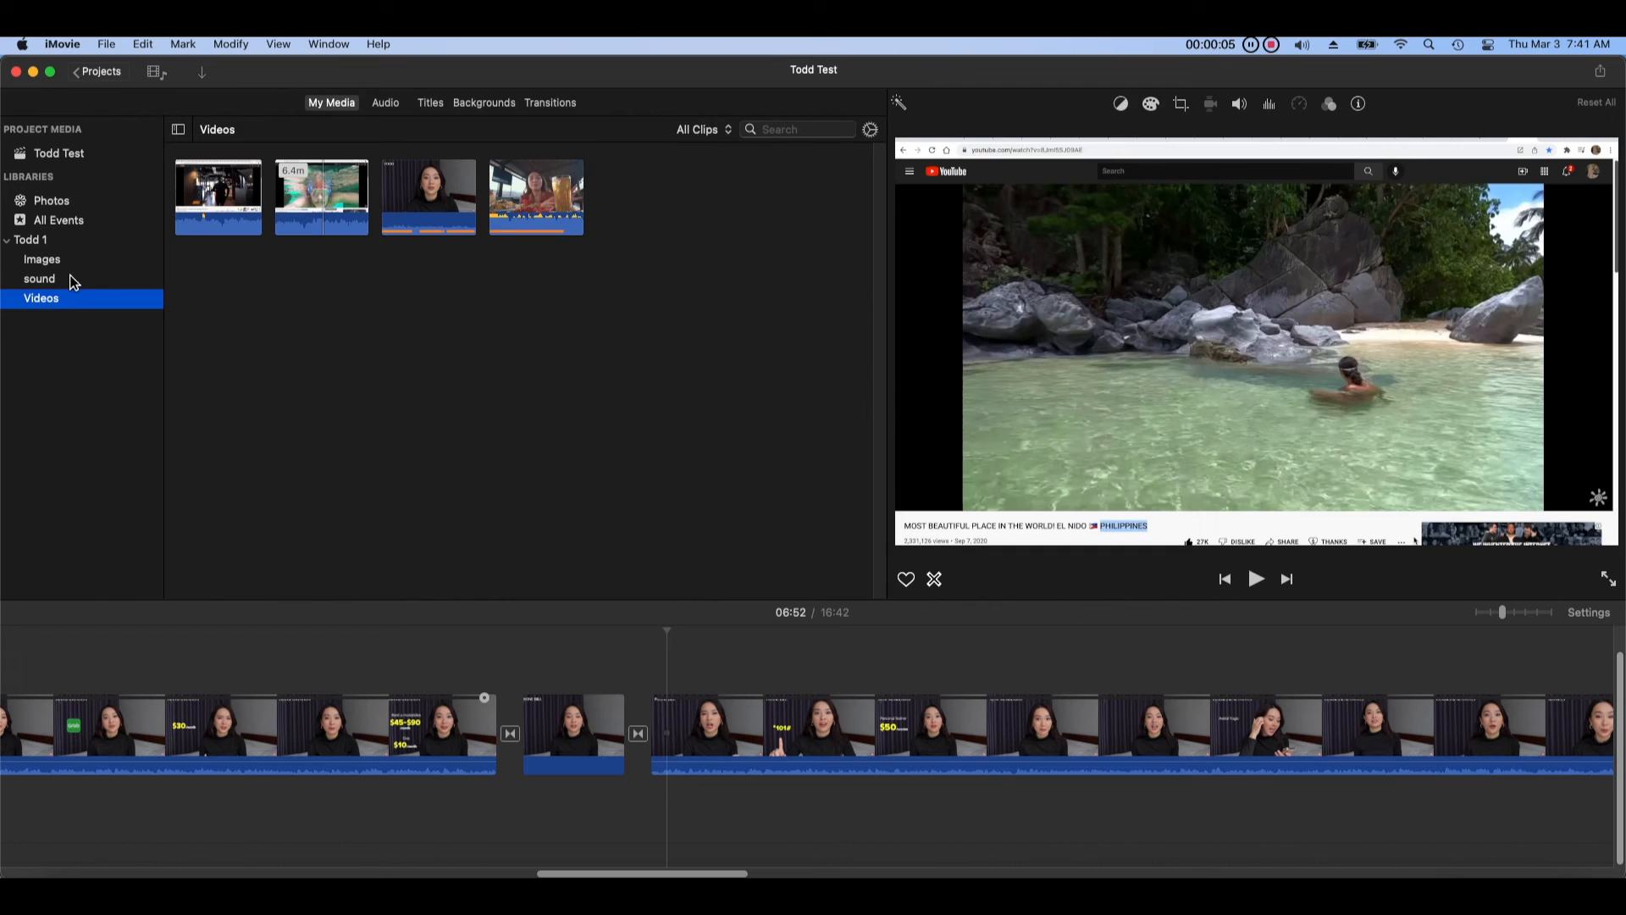
Step: Show the volume controls for the Death of a Gunfighter track in the sound event and adjust its volume level
left_click(68, 280)
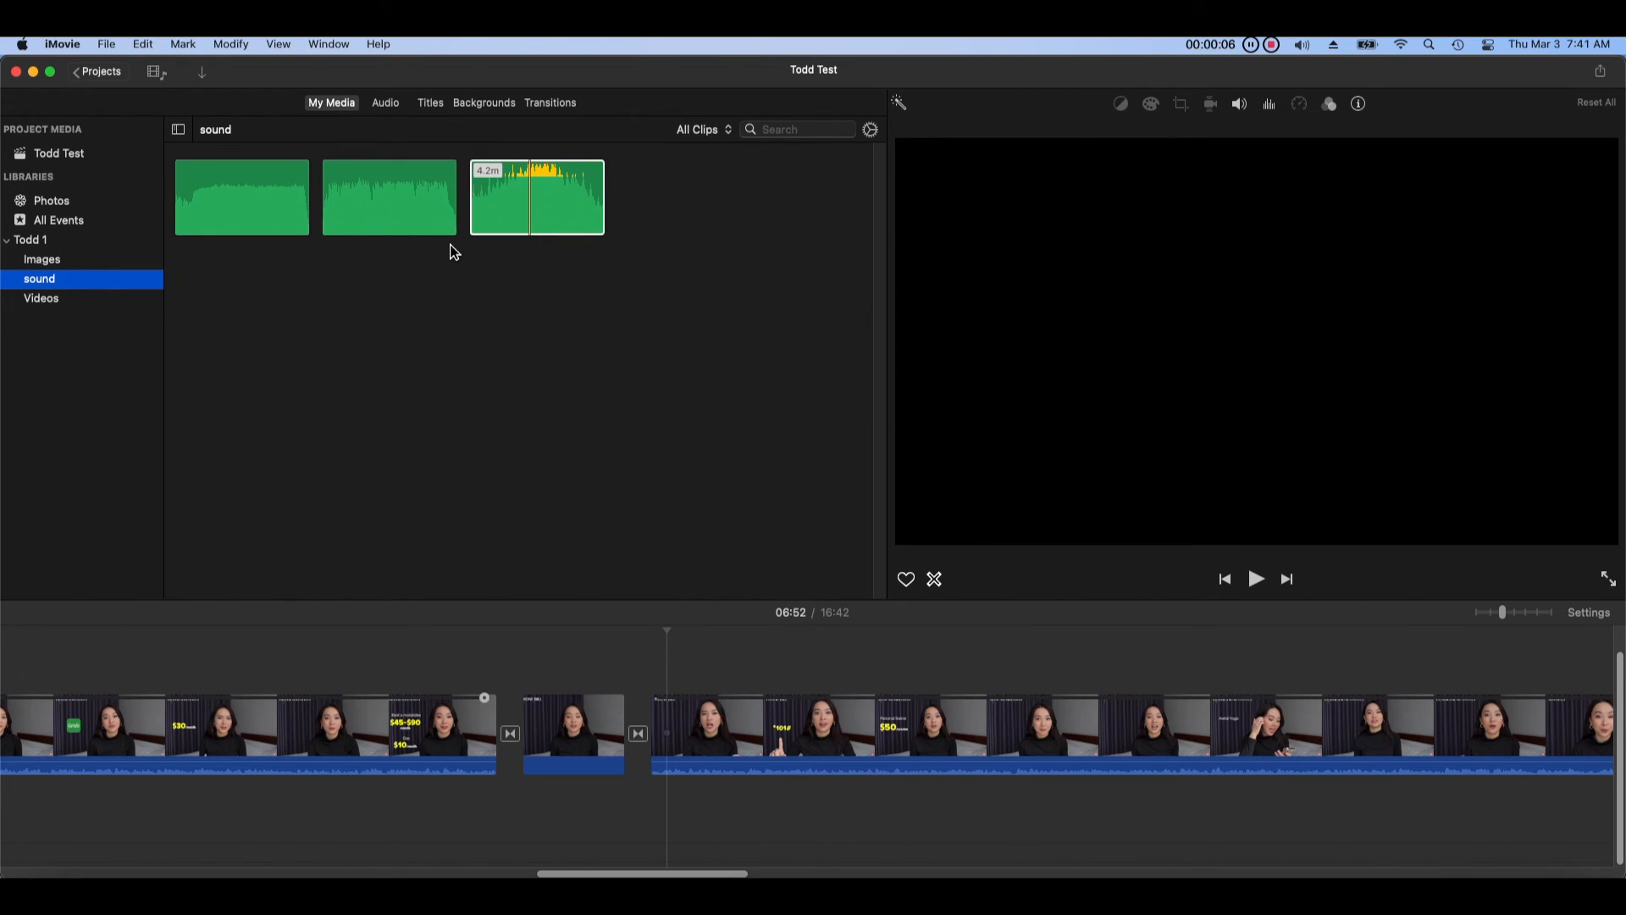
left_click(537, 220)
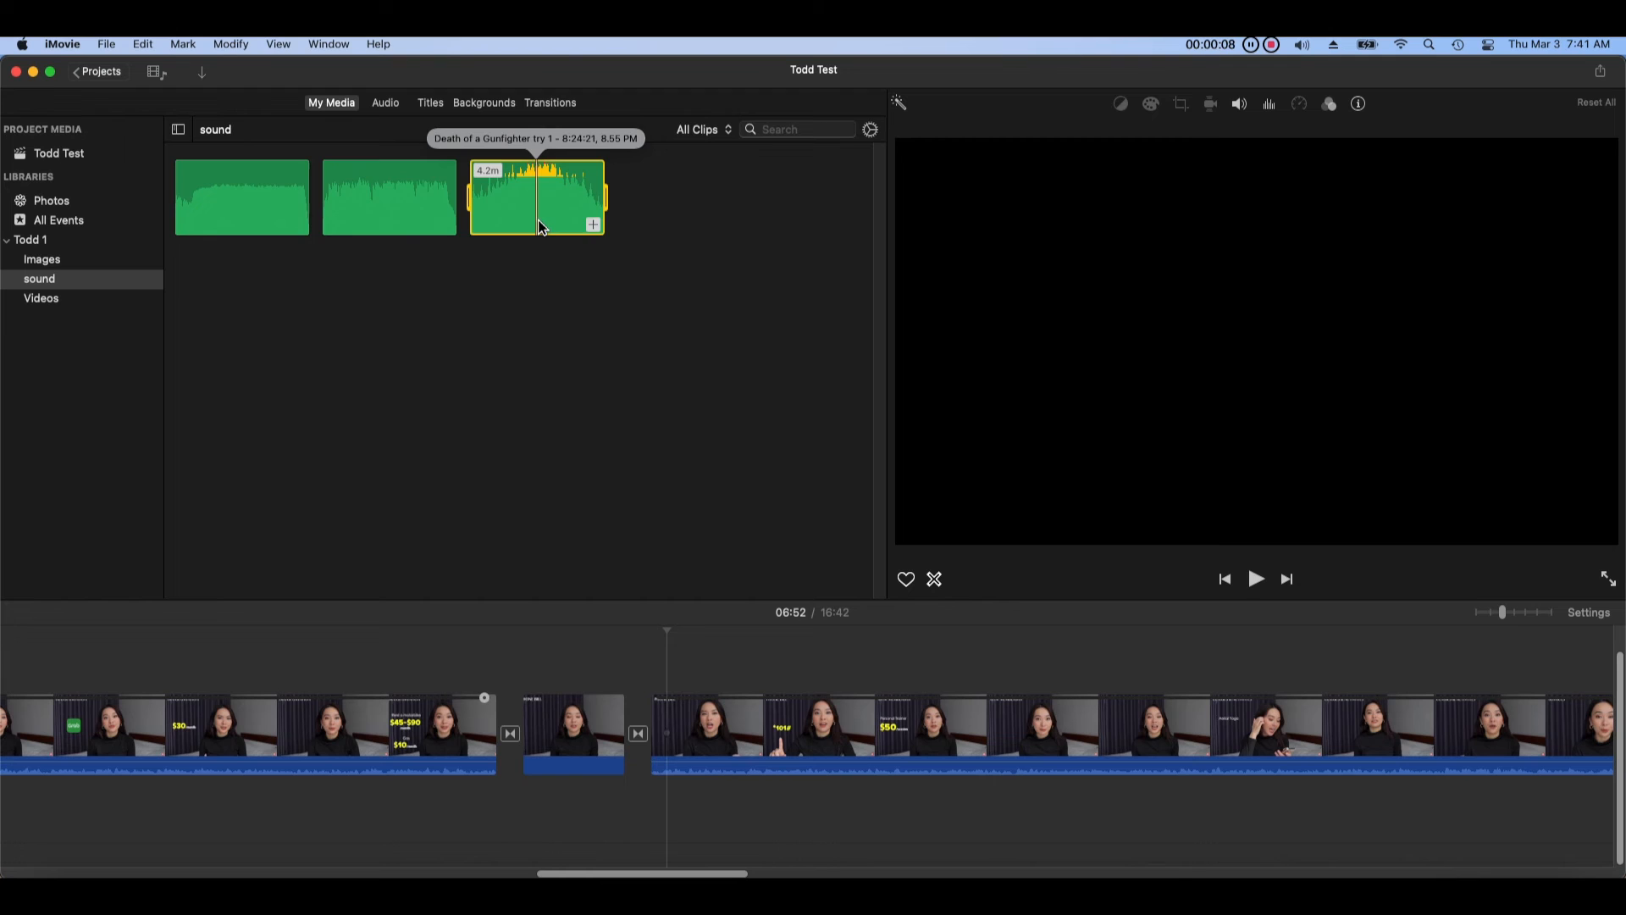
left_click(1217, 116)
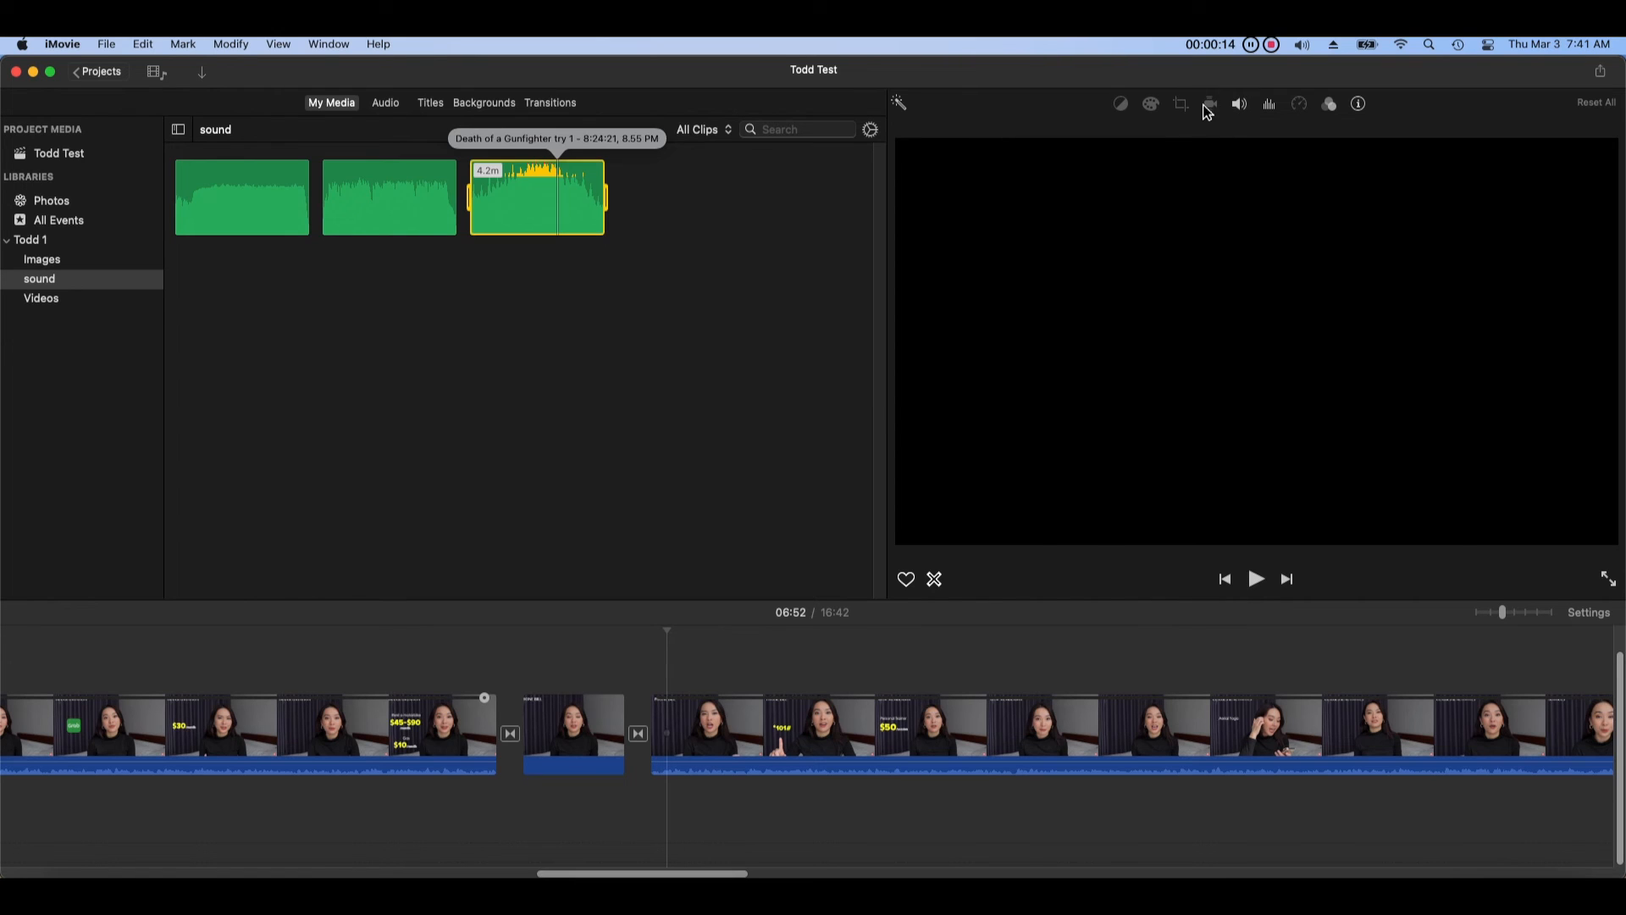
left_click(1239, 104)
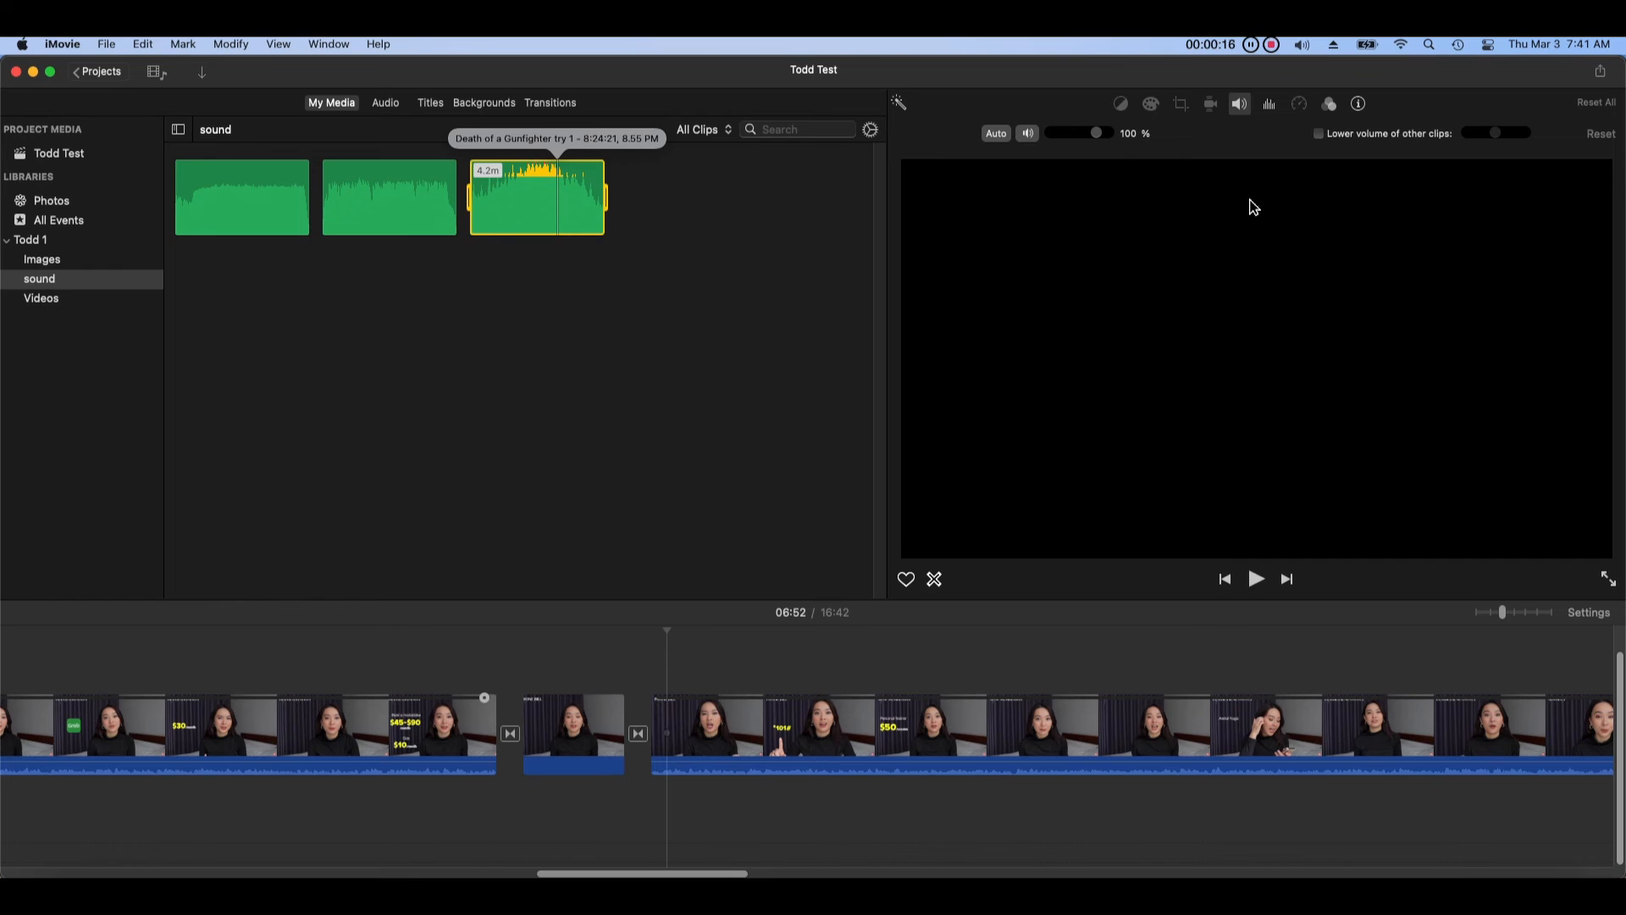
mouse_move(1102, 136)
left_mouse_down()
mouse_move(1070, 147)
mouse_move(1101, 153)
left_mouse_up()
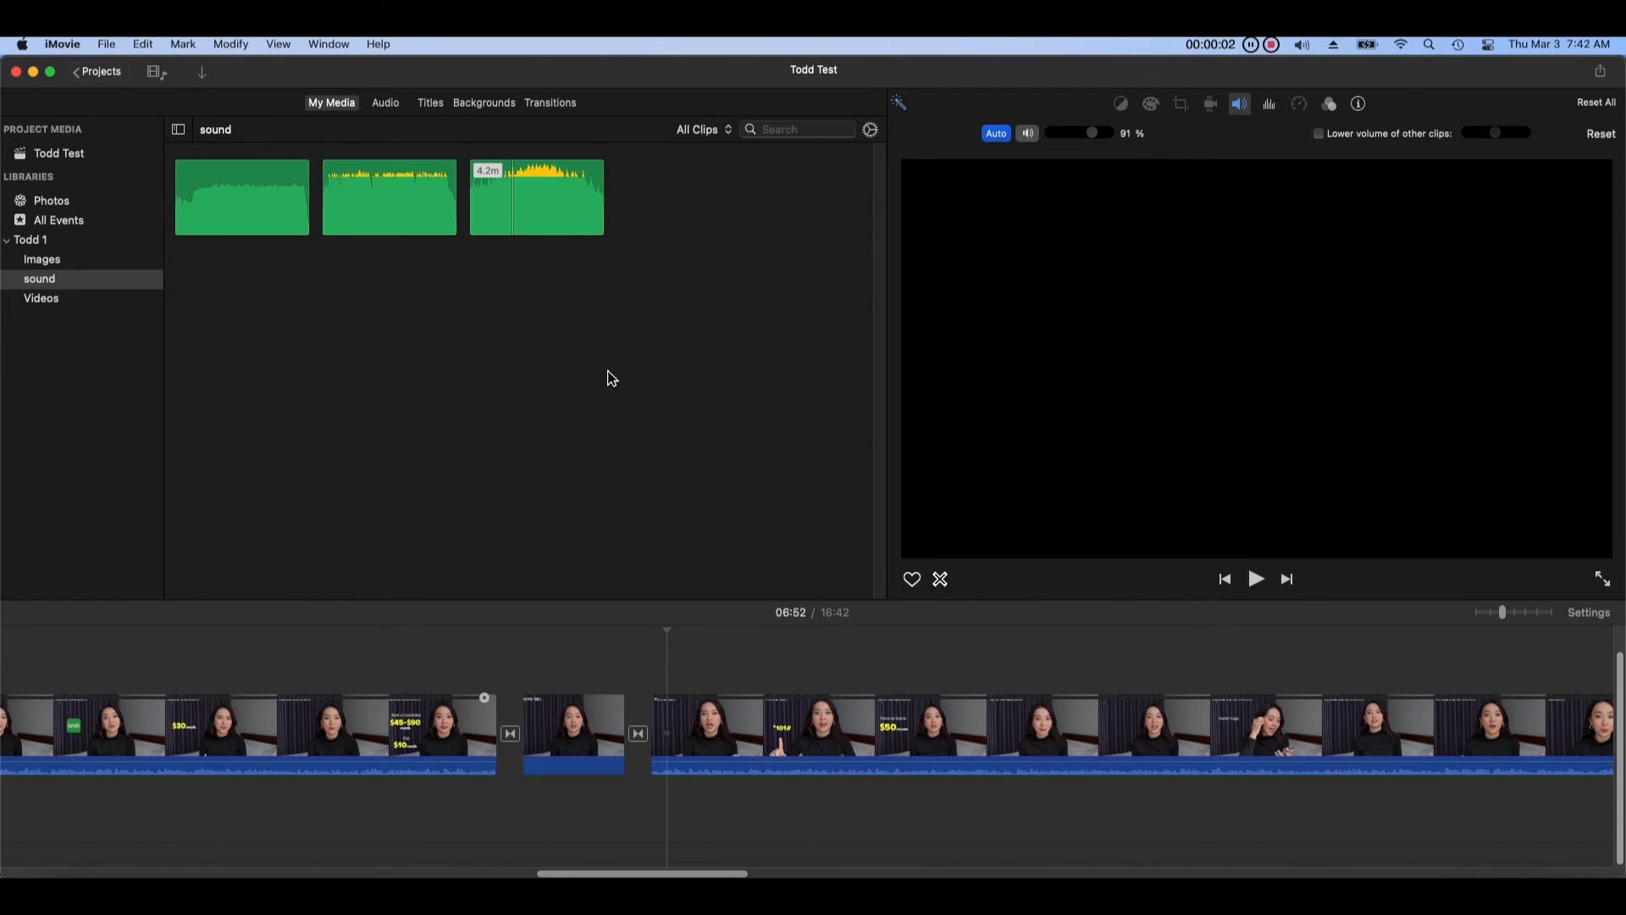
Step: Toggle automatic volume adjustment off and on for the Death of a Gunfighter track to compare its levels
left_click(558, 233)
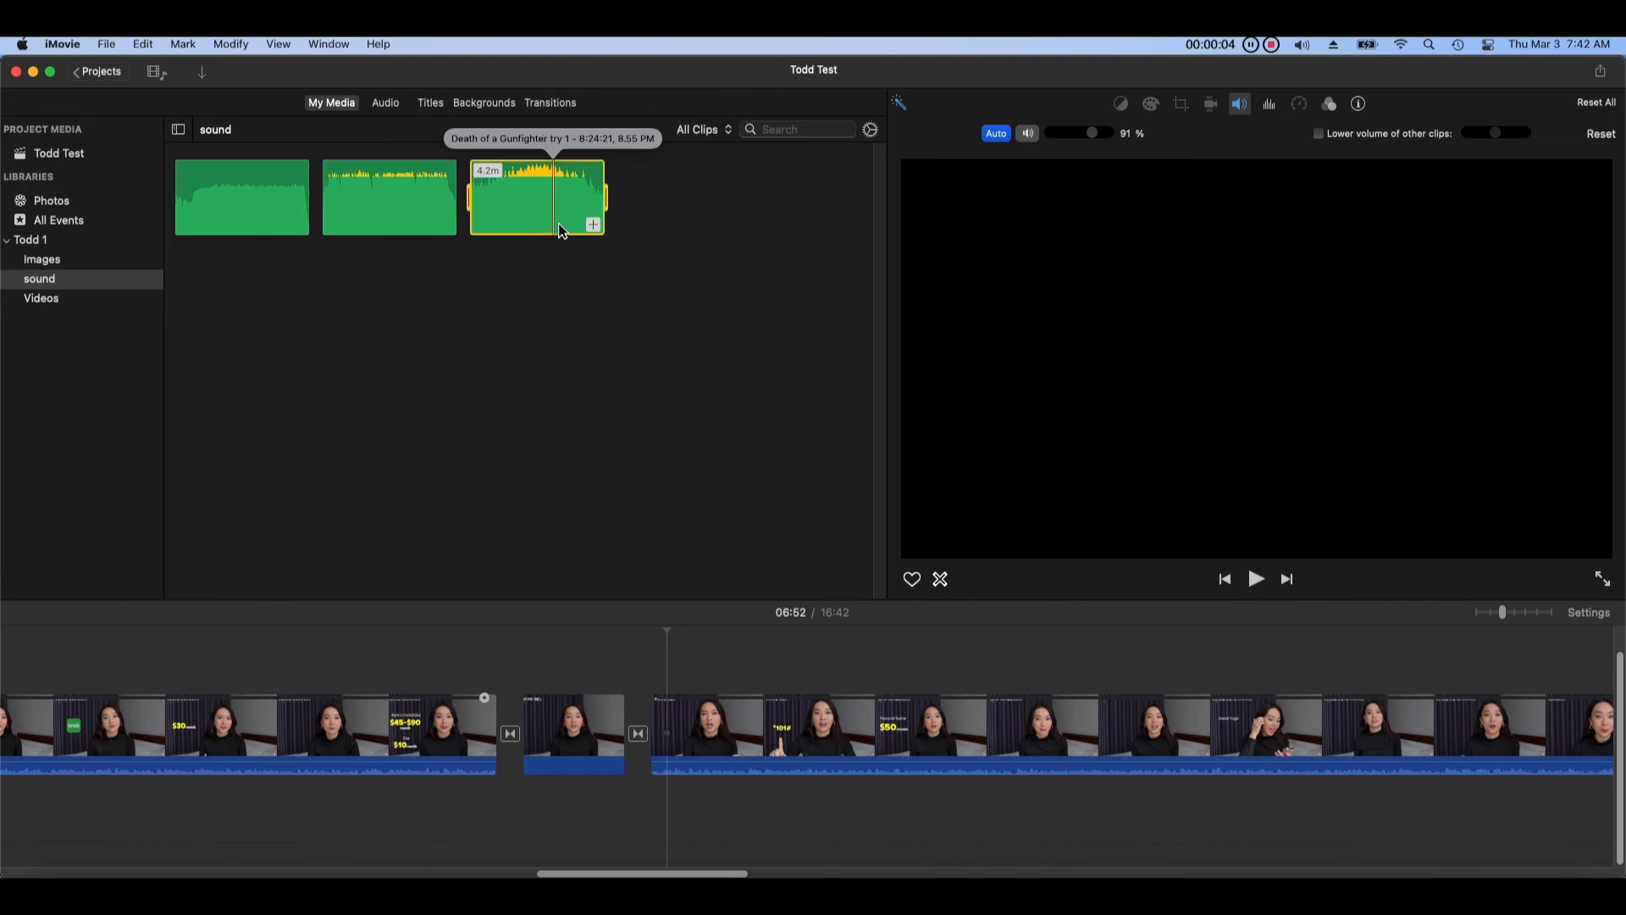
left_click(997, 137)
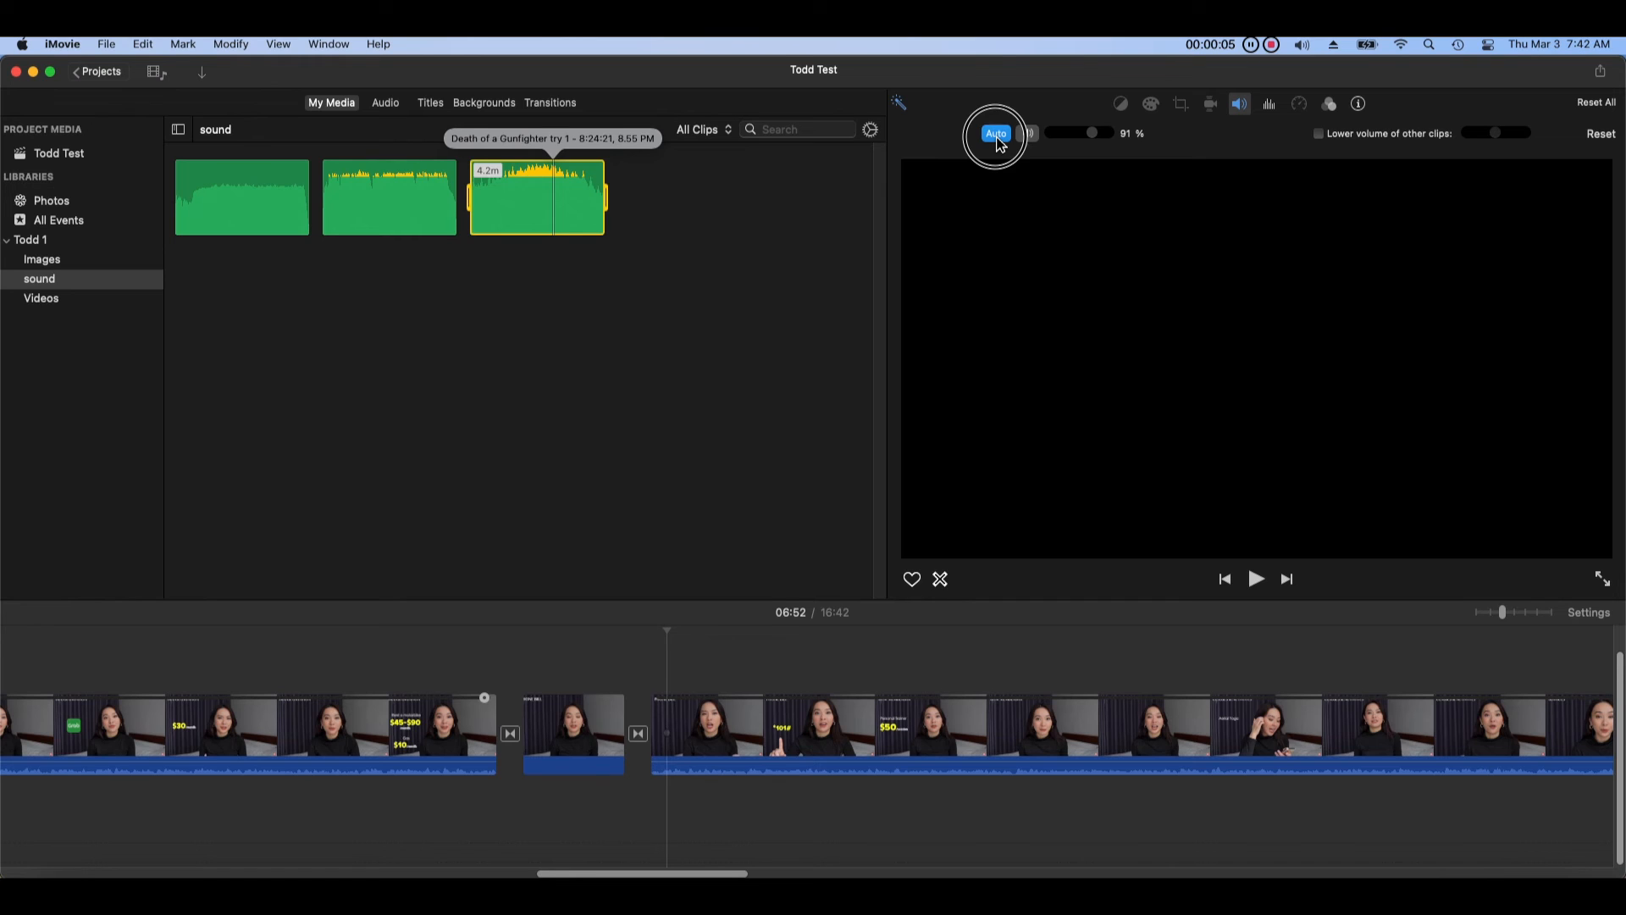
left_click(997, 140)
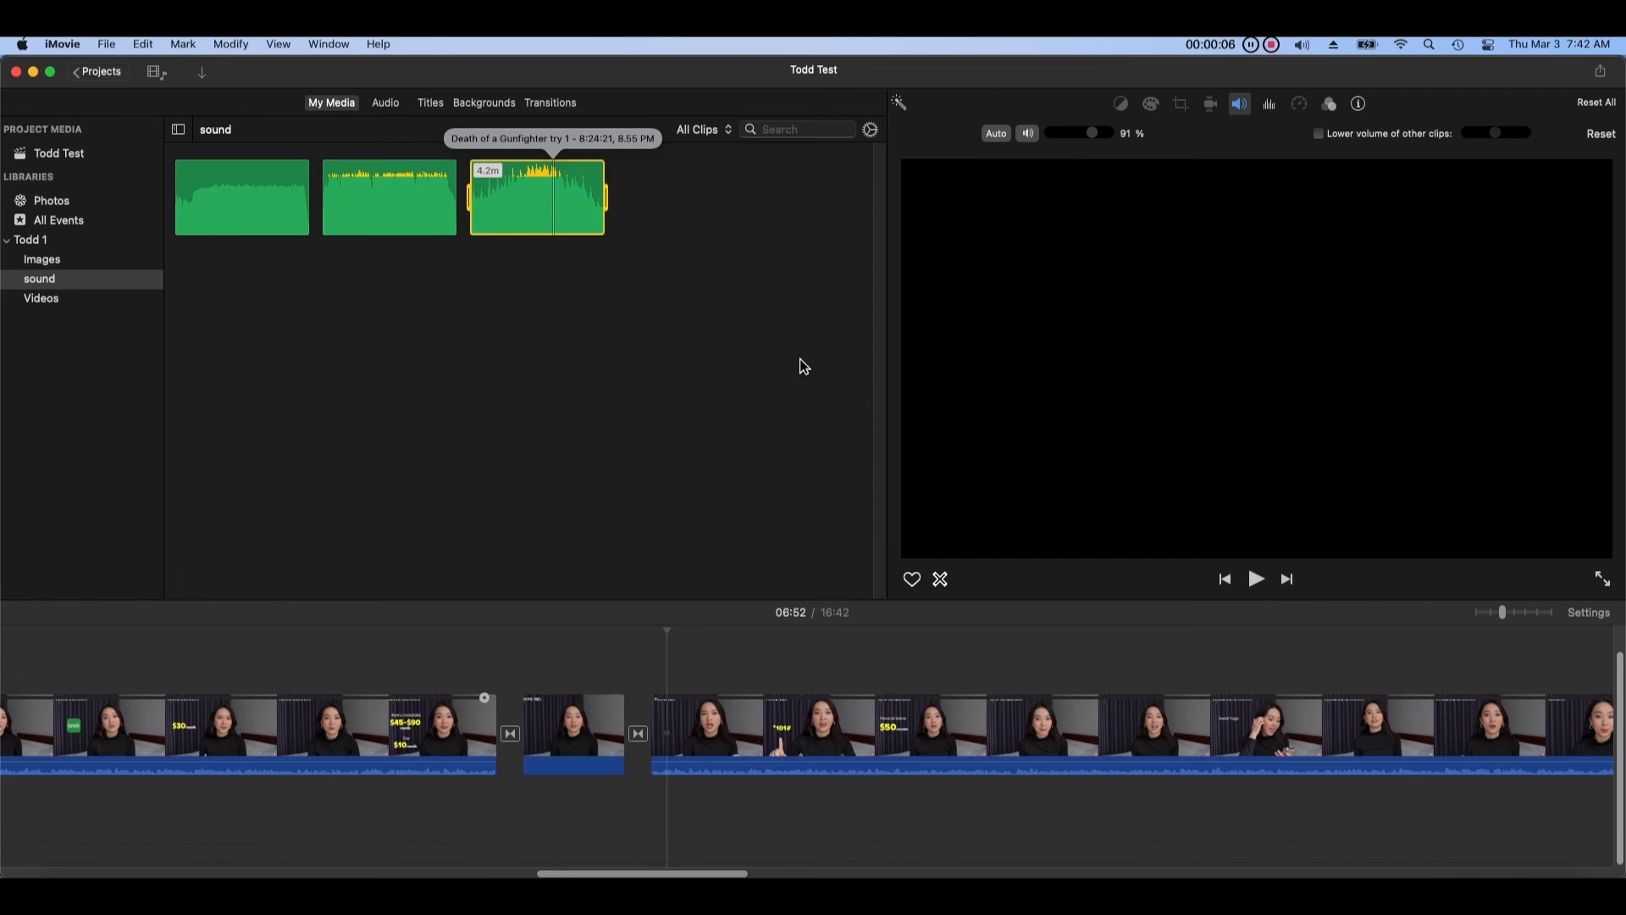
left_click(1003, 139)
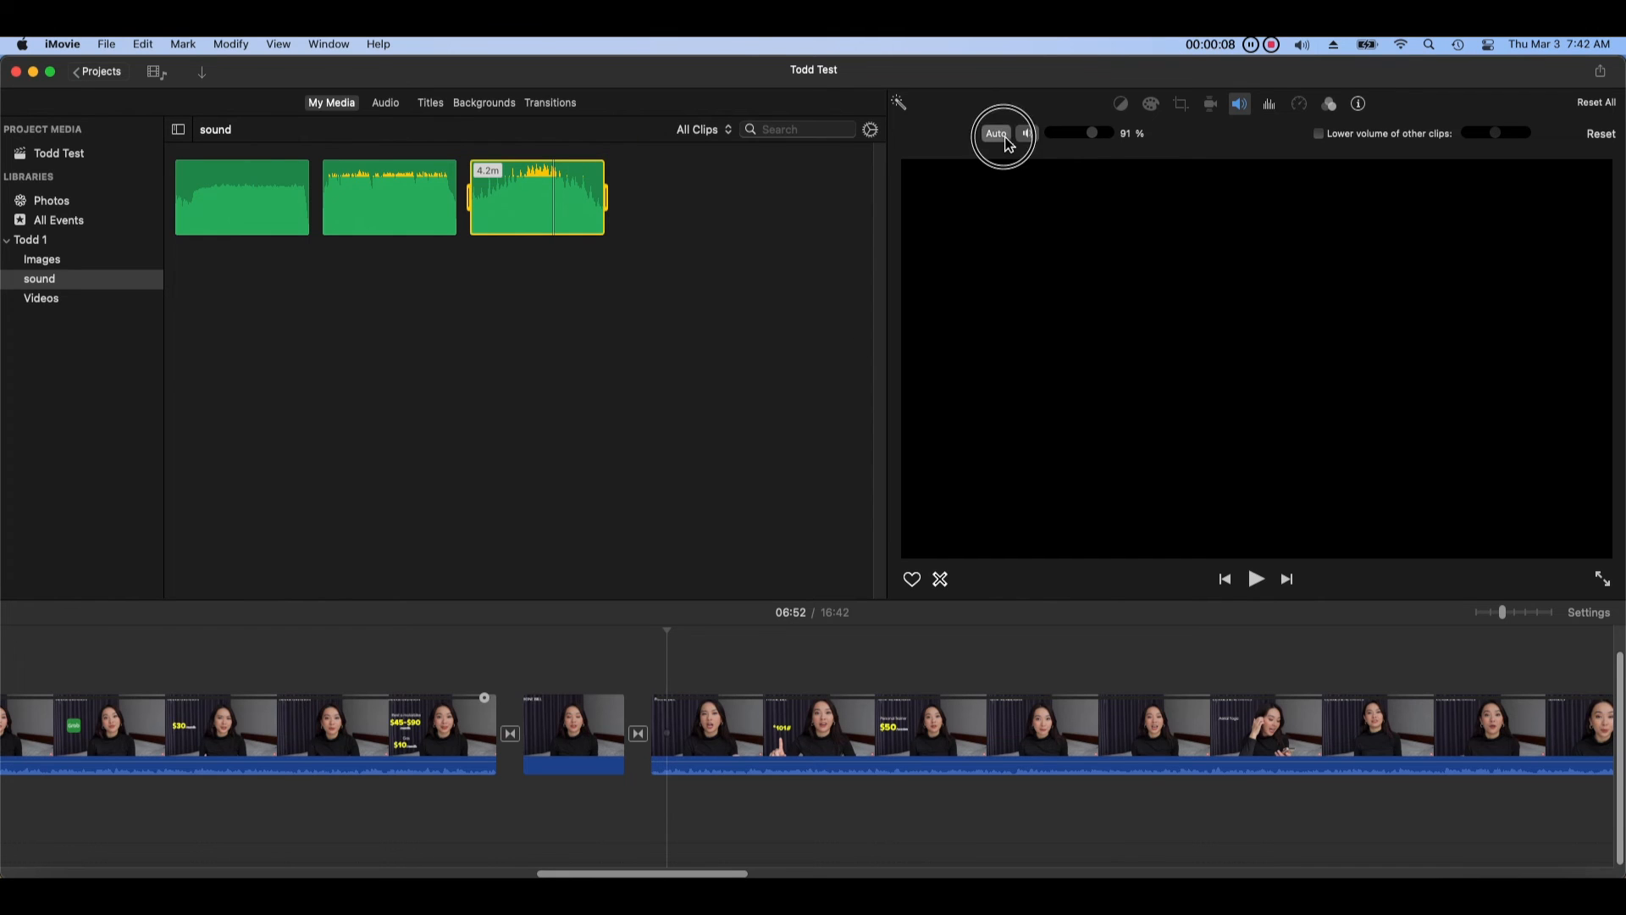
left_click(1008, 139)
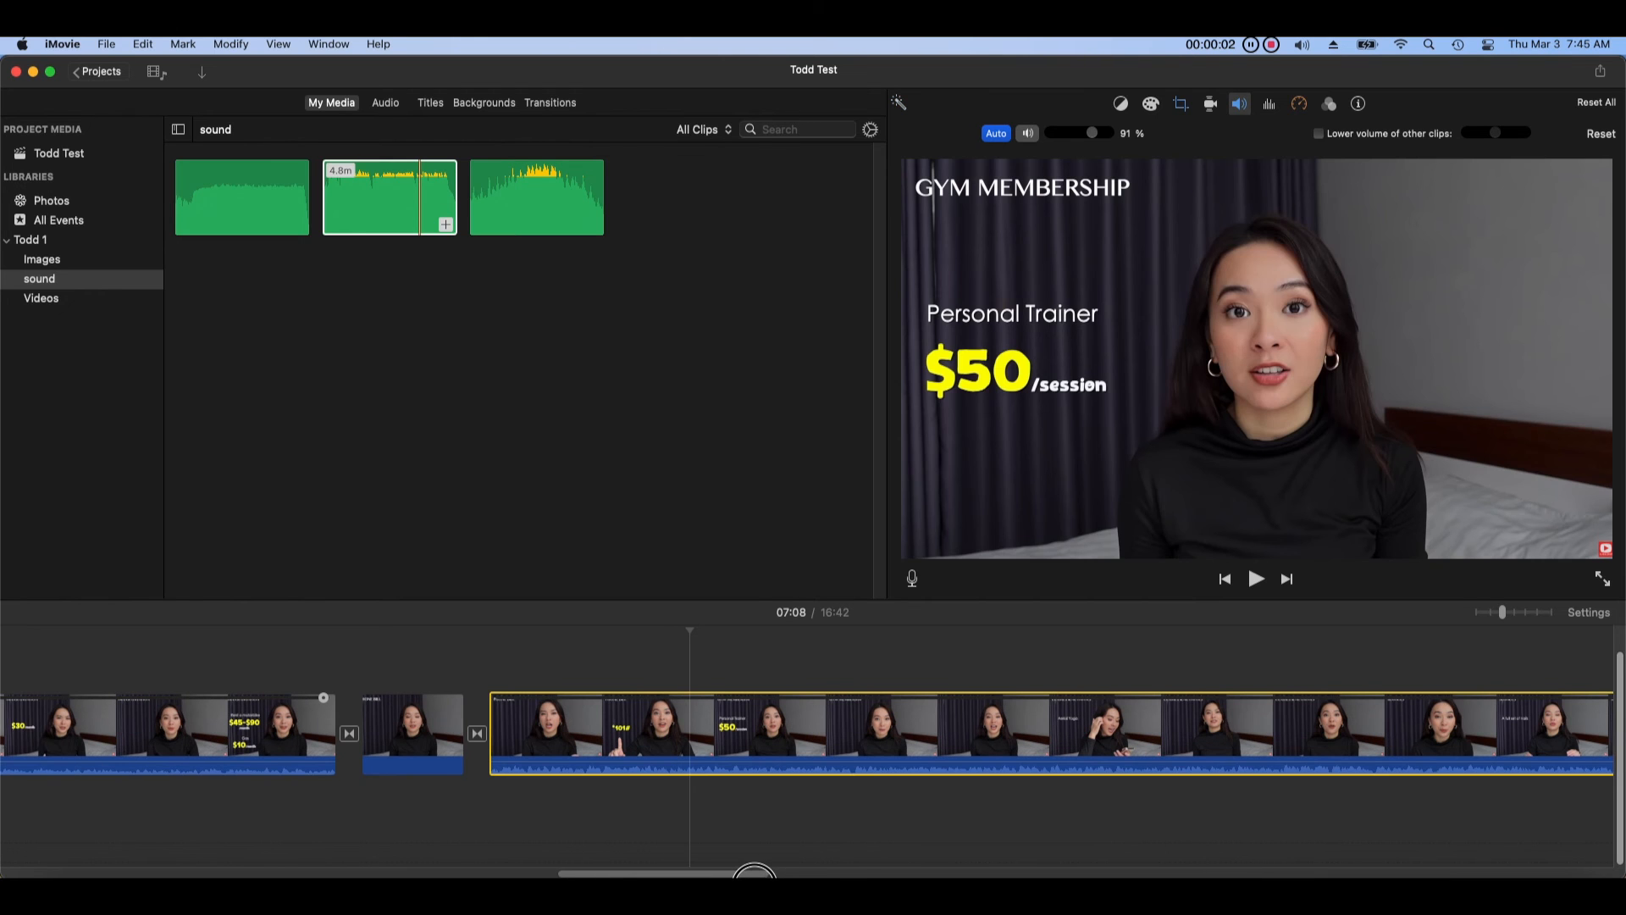
Step: Attach the Death of a Gunfighter track beneath the woman's gym membership clip, starting shortly after that clip begins
scroll(804, 737, "right", 5)
left_click_drag(551, 216, 383, 817)
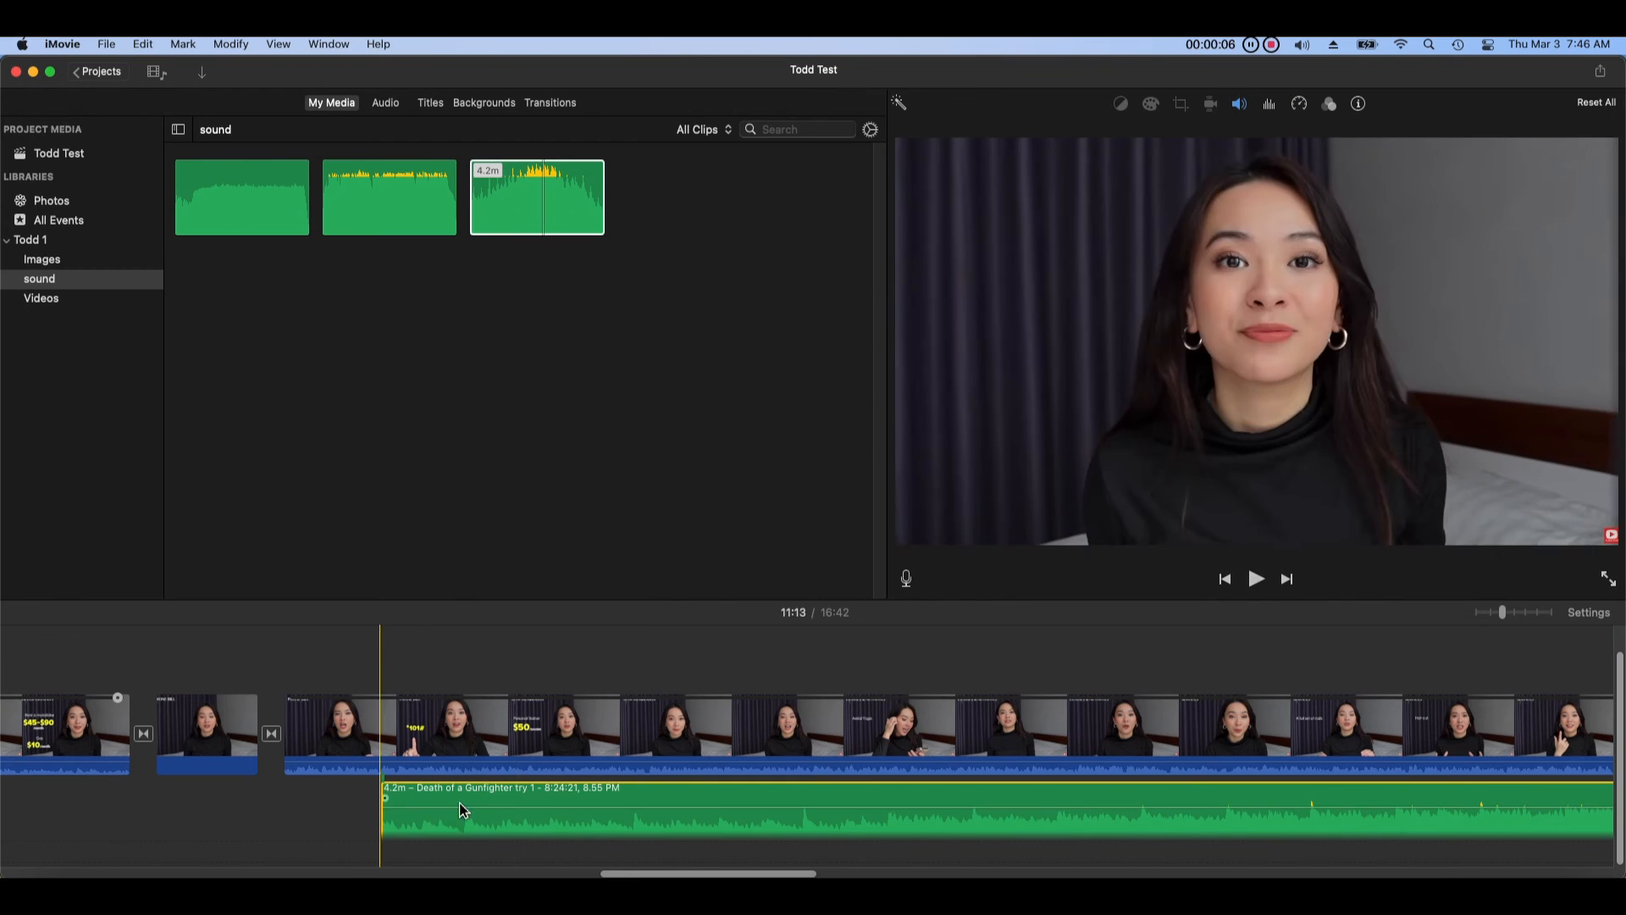
Step: Enable lowering the volume of other clips for the long talking clip above the music track
left_click(711, 870)
left_click_drag(712, 870, 866, 869)
left_click(630, 734)
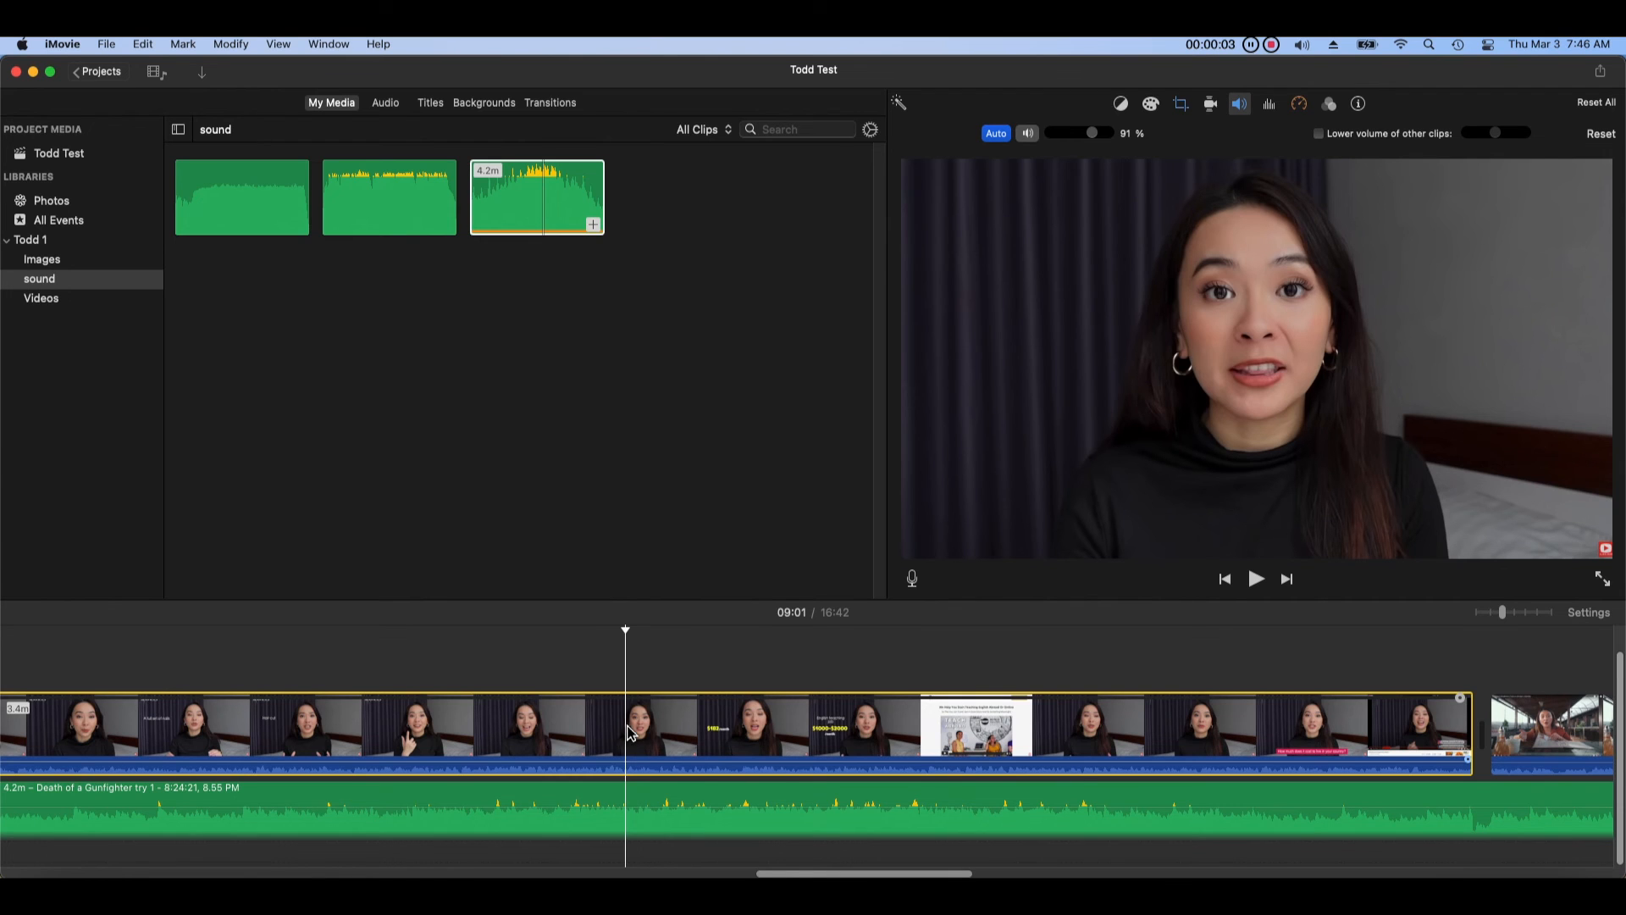
left_click(1323, 137)
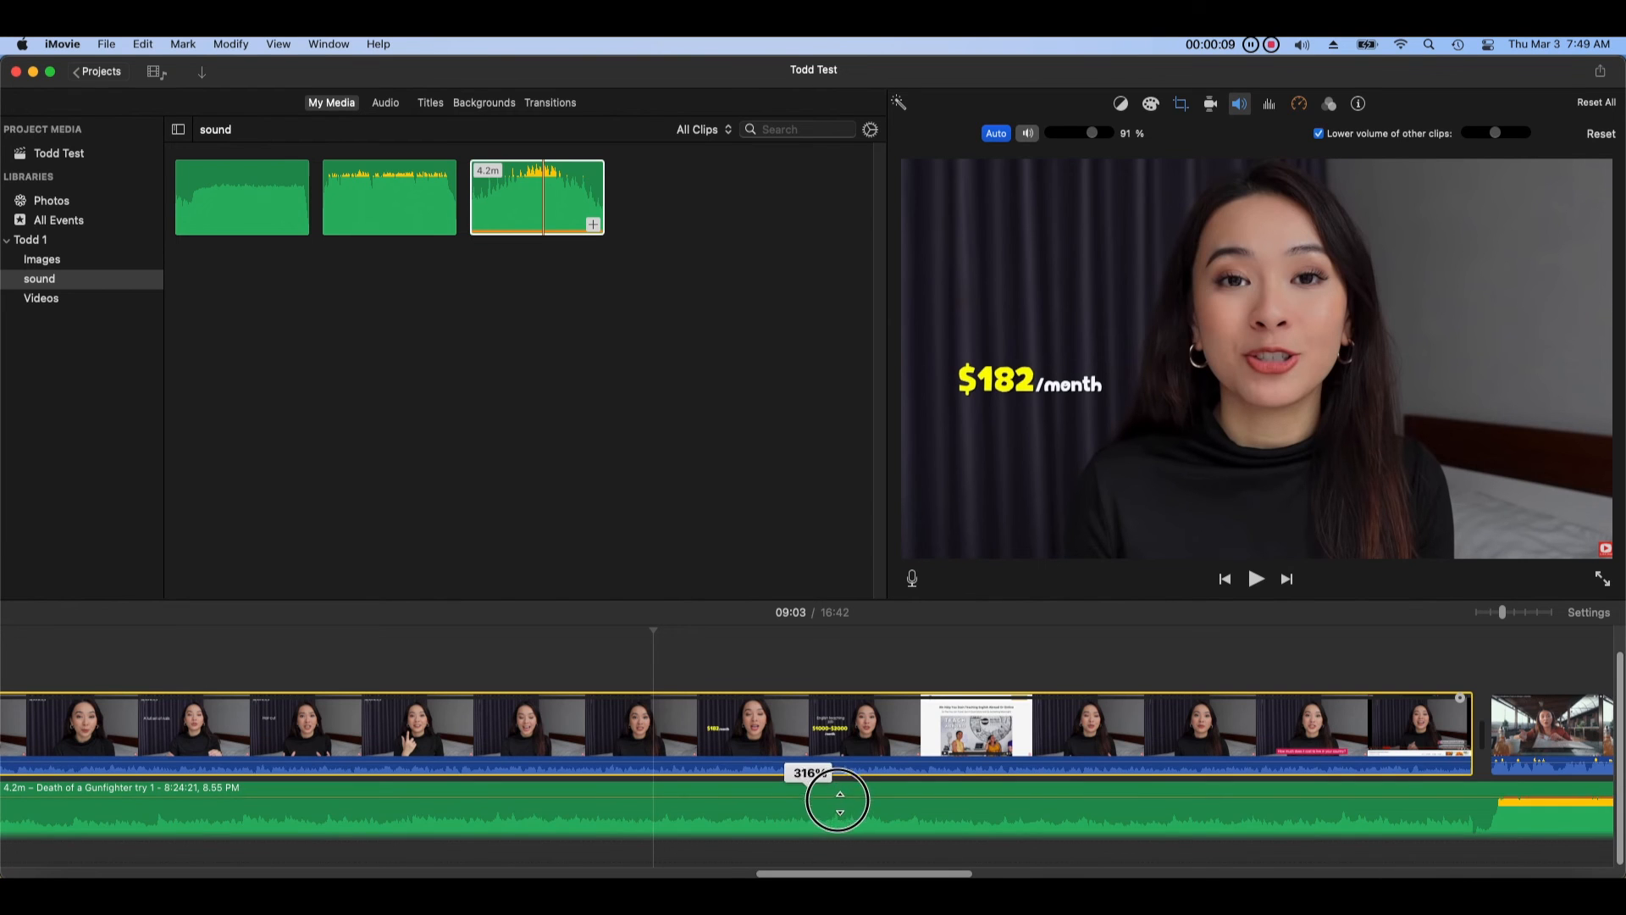
Step: Raise the volume line of the Death of a Gunfighter track to 400%
mouse_move(835, 791)
left_mouse_down()
mouse_move(834, 815)
mouse_move(844, 788)
left_mouse_up()
left_click_drag(847, 874, 989, 874)
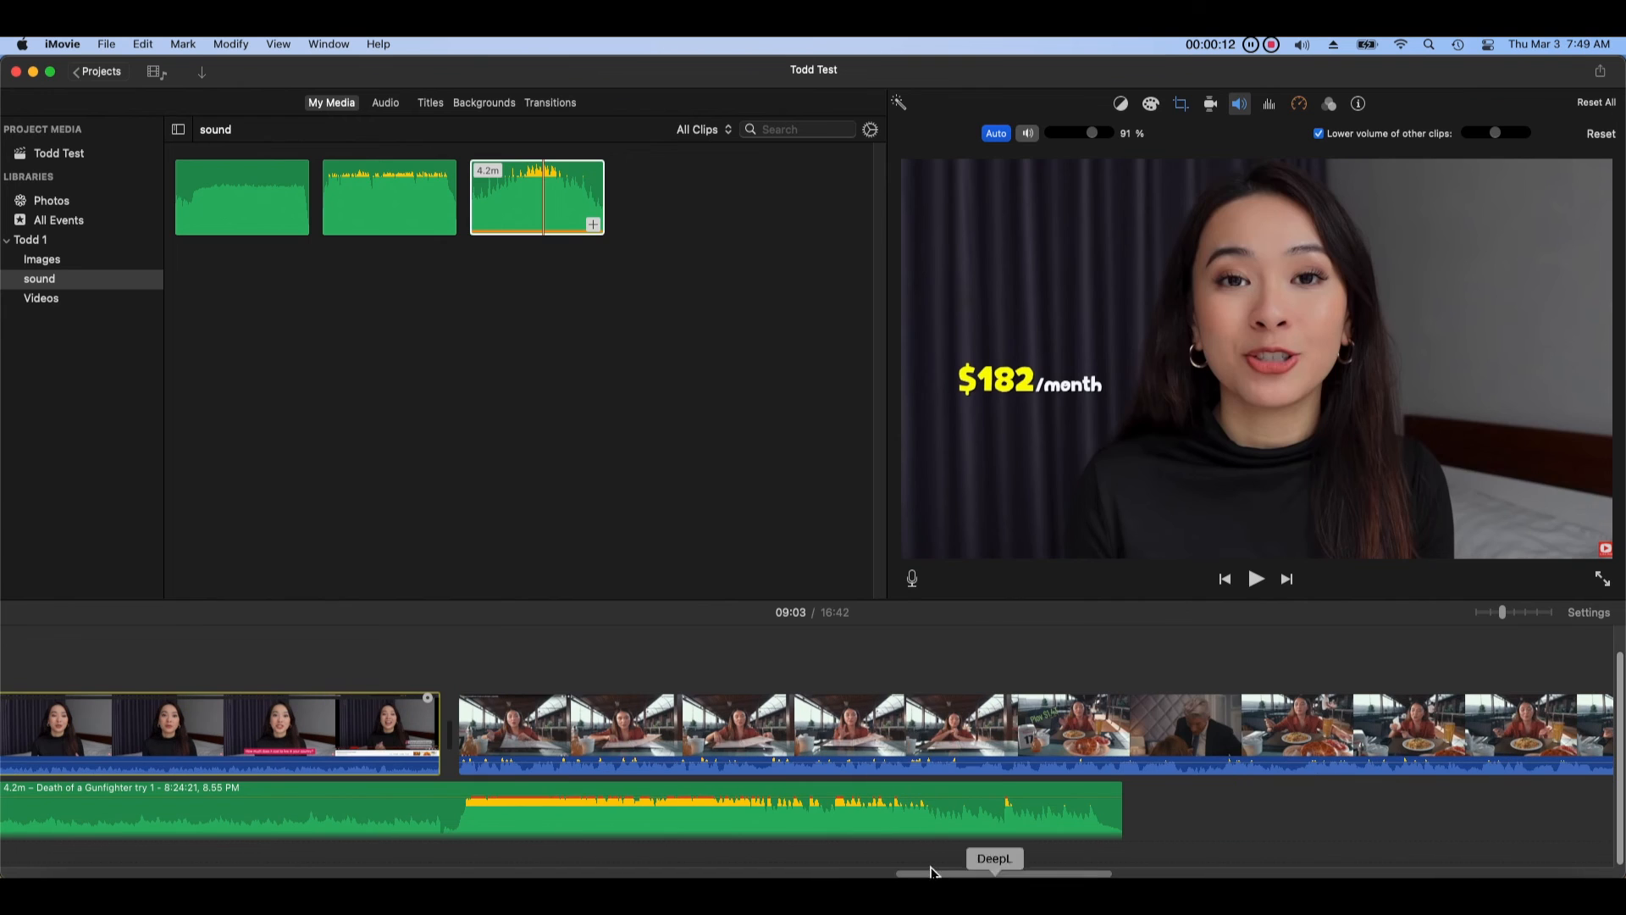
left_click(944, 797)
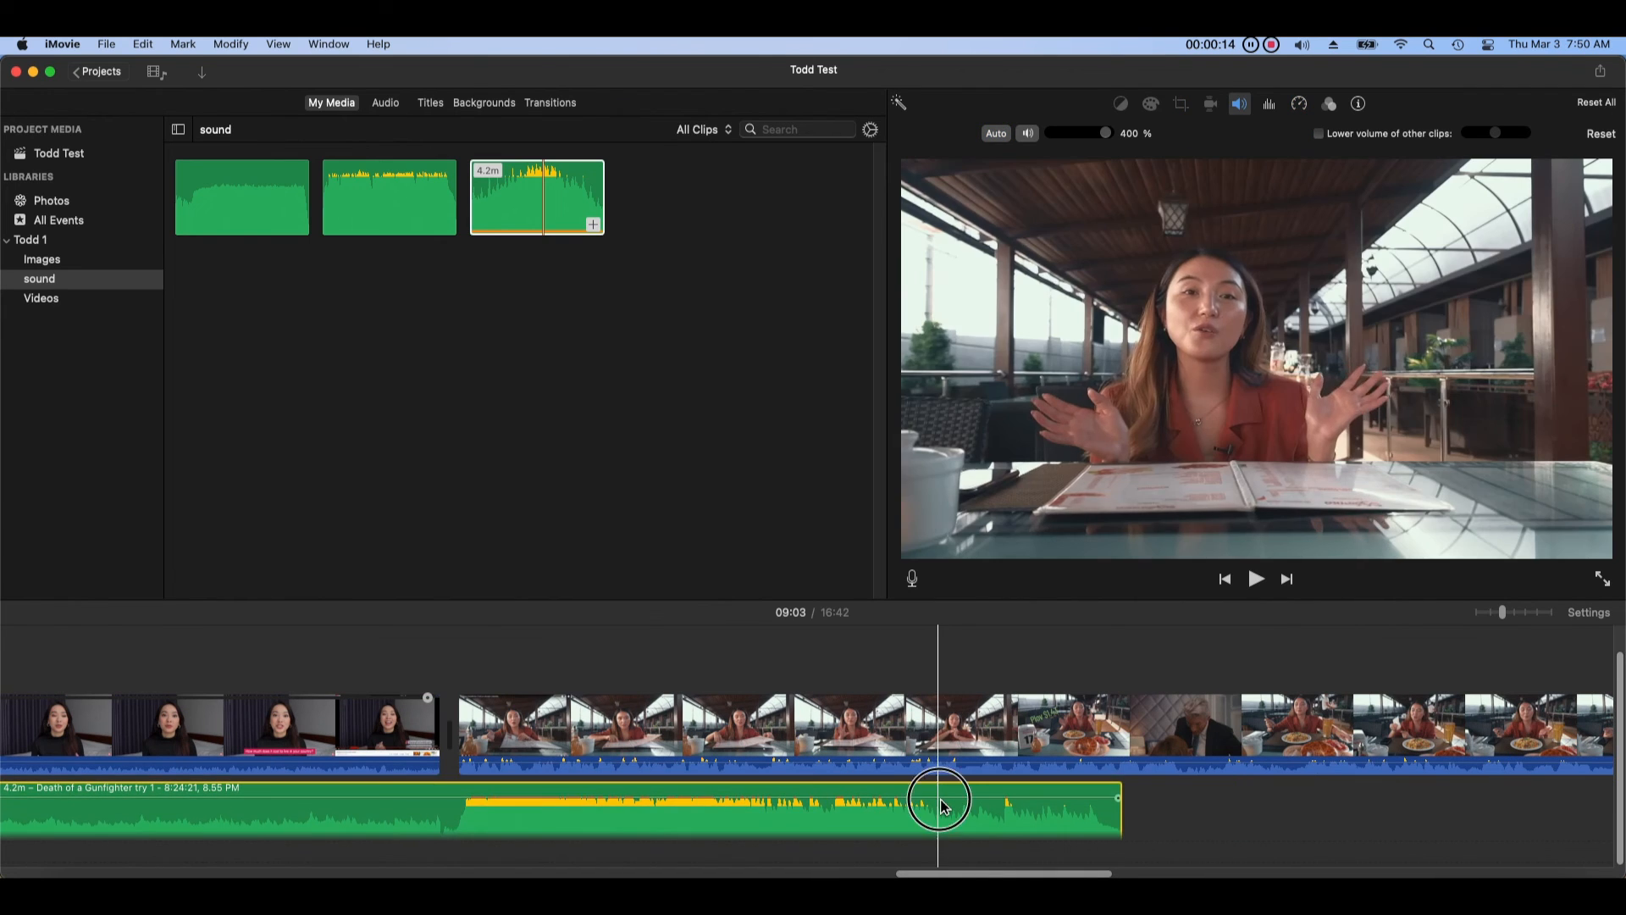
mouse_move(944, 797)
left_mouse_down()
mouse_move(942, 821)
mouse_move(951, 779)
left_mouse_up()
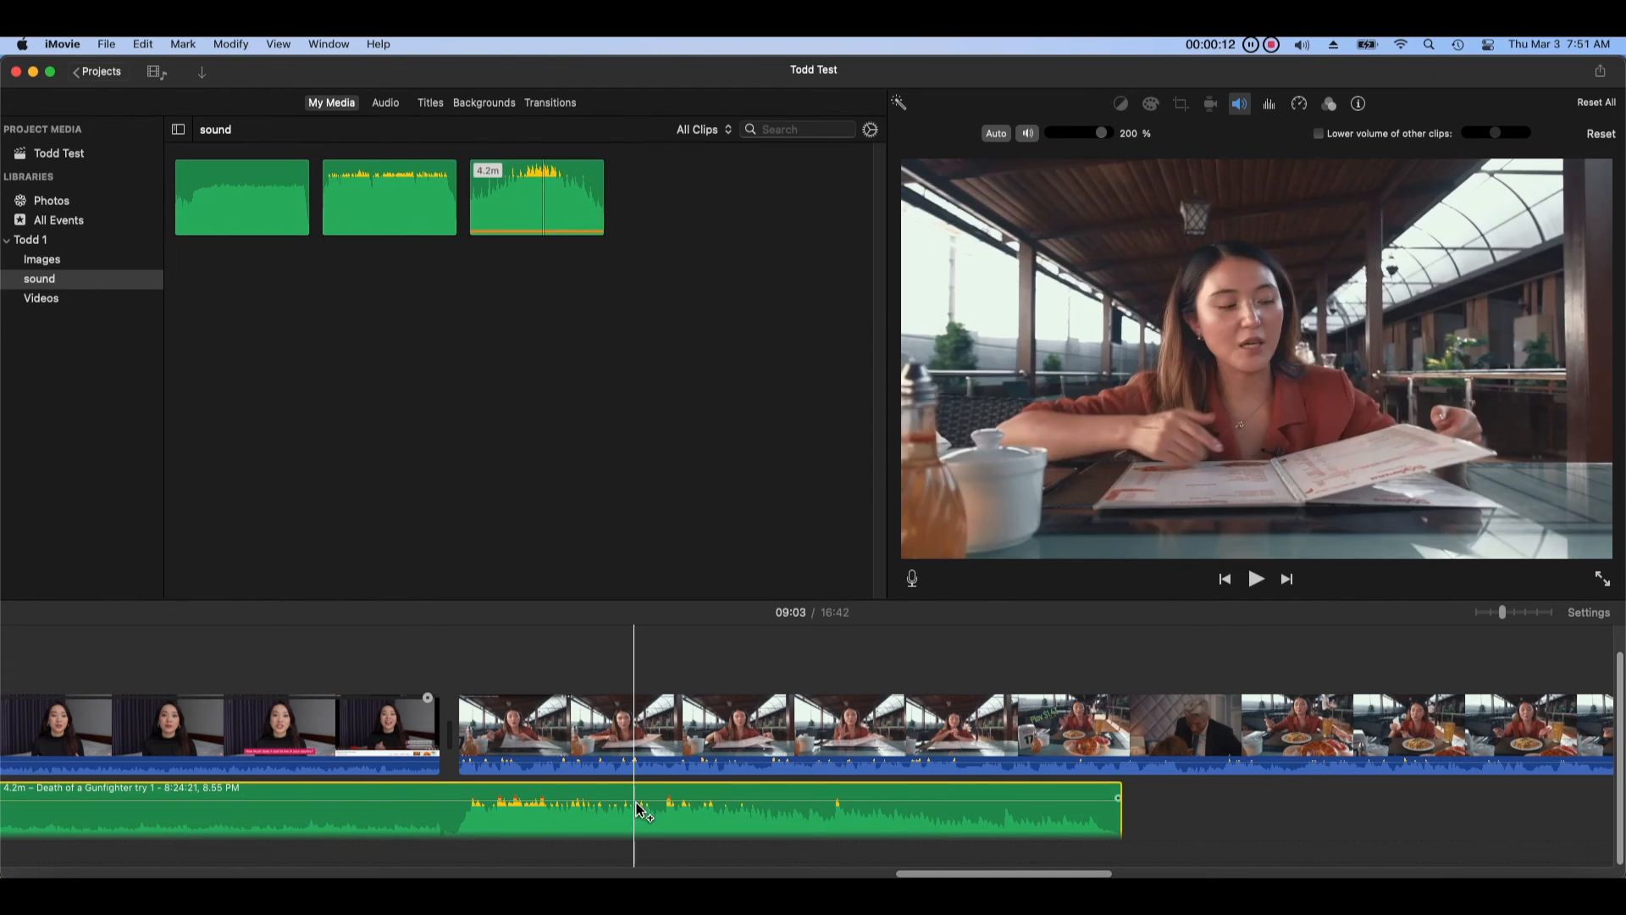
Step: Add four volume keyframes along the music track beneath the restaurant clip
left_click(637, 801)
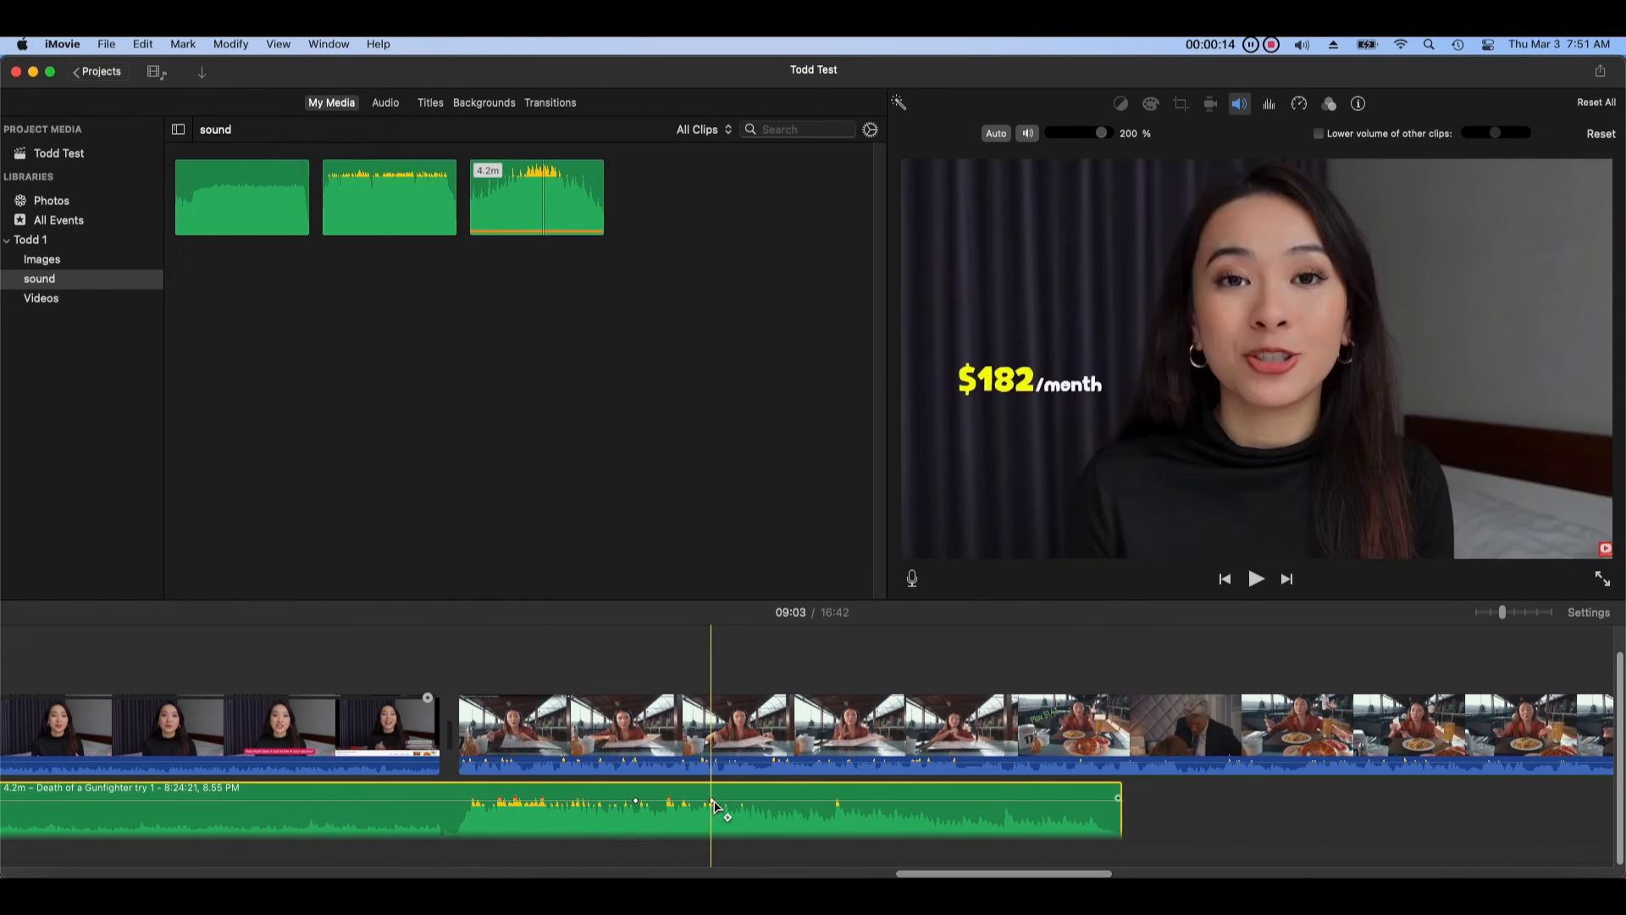
left_click(818, 801, "alt")
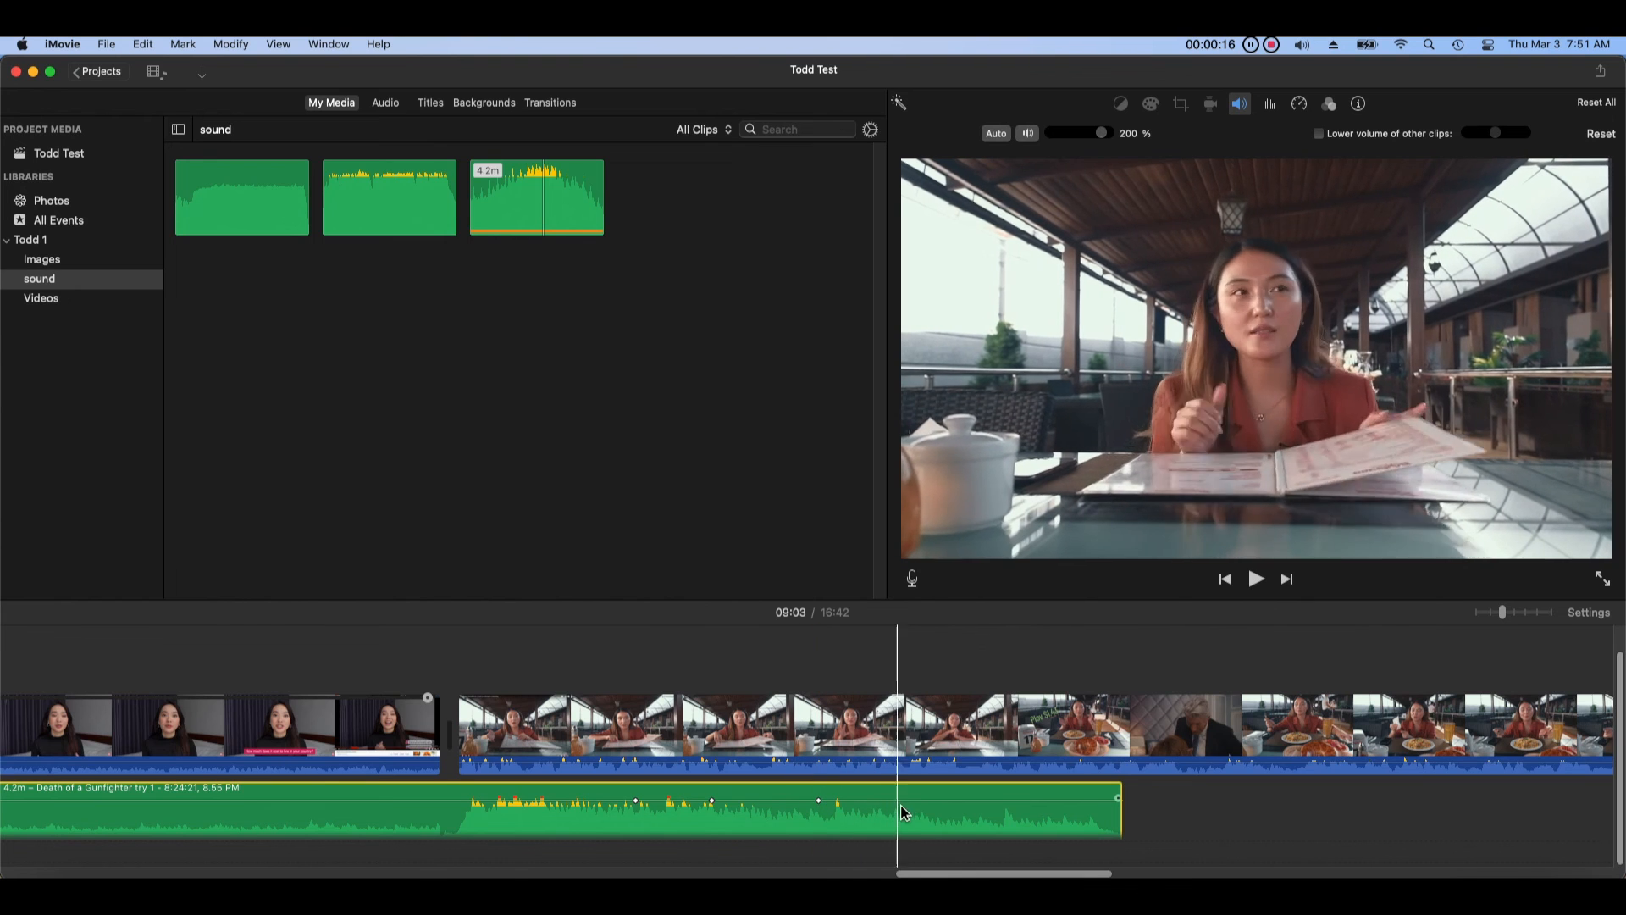
left_click(913, 800, "alt")
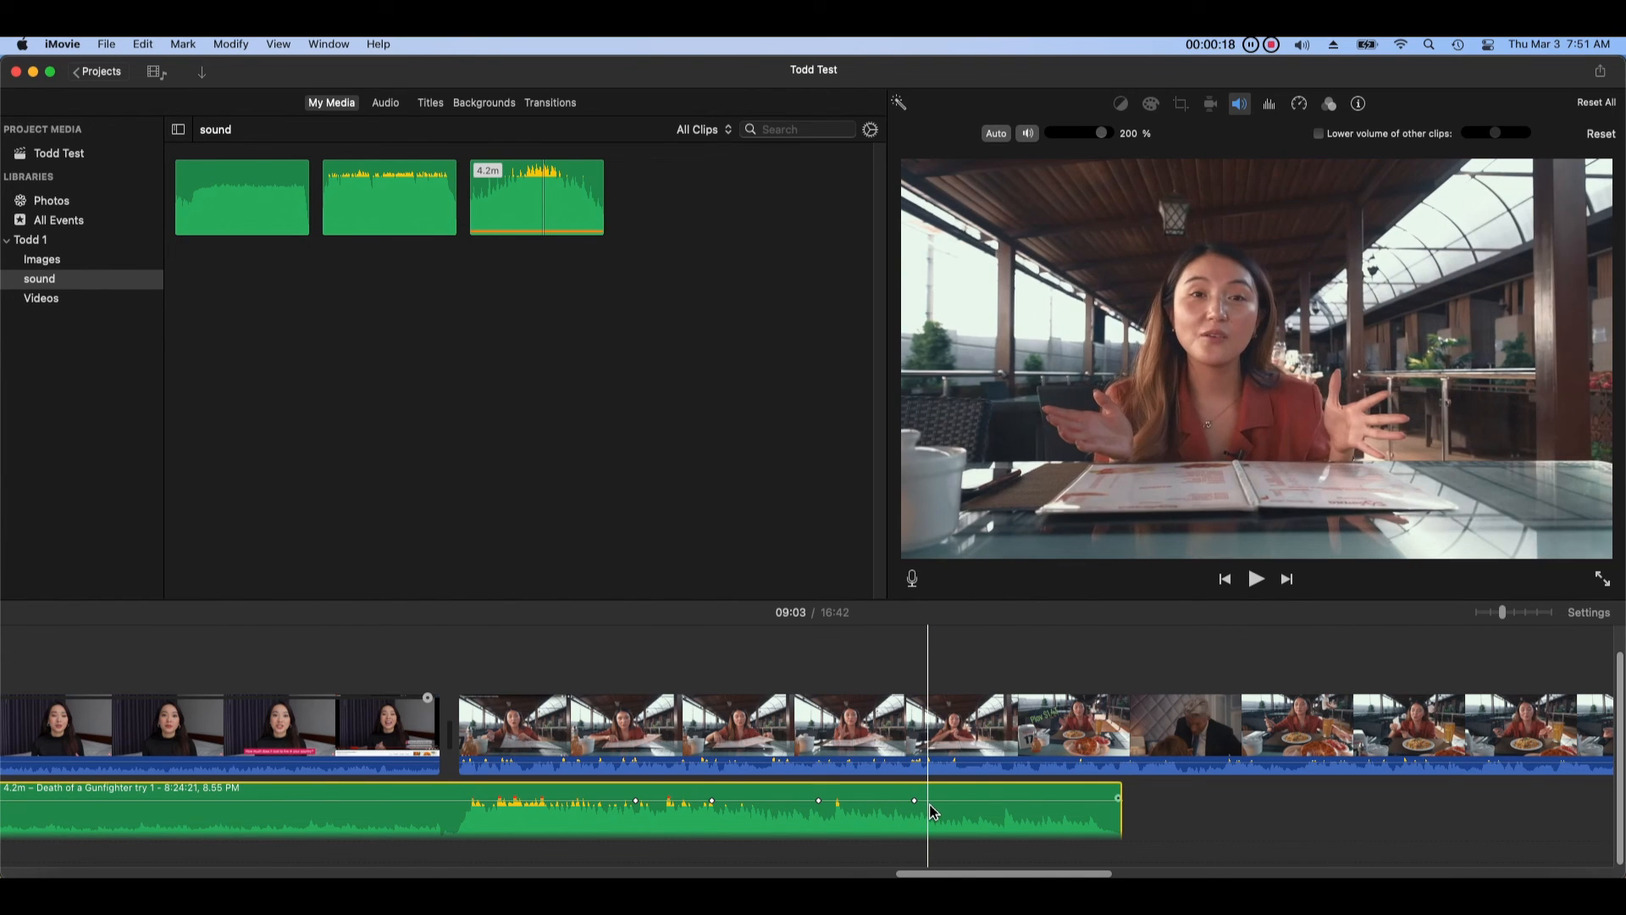
Step: Lower the second and fourth volume keyframes, add a lowered keyframe before the first one, and raise the middle dip slightly
left_click_drag(715, 803, 713, 828)
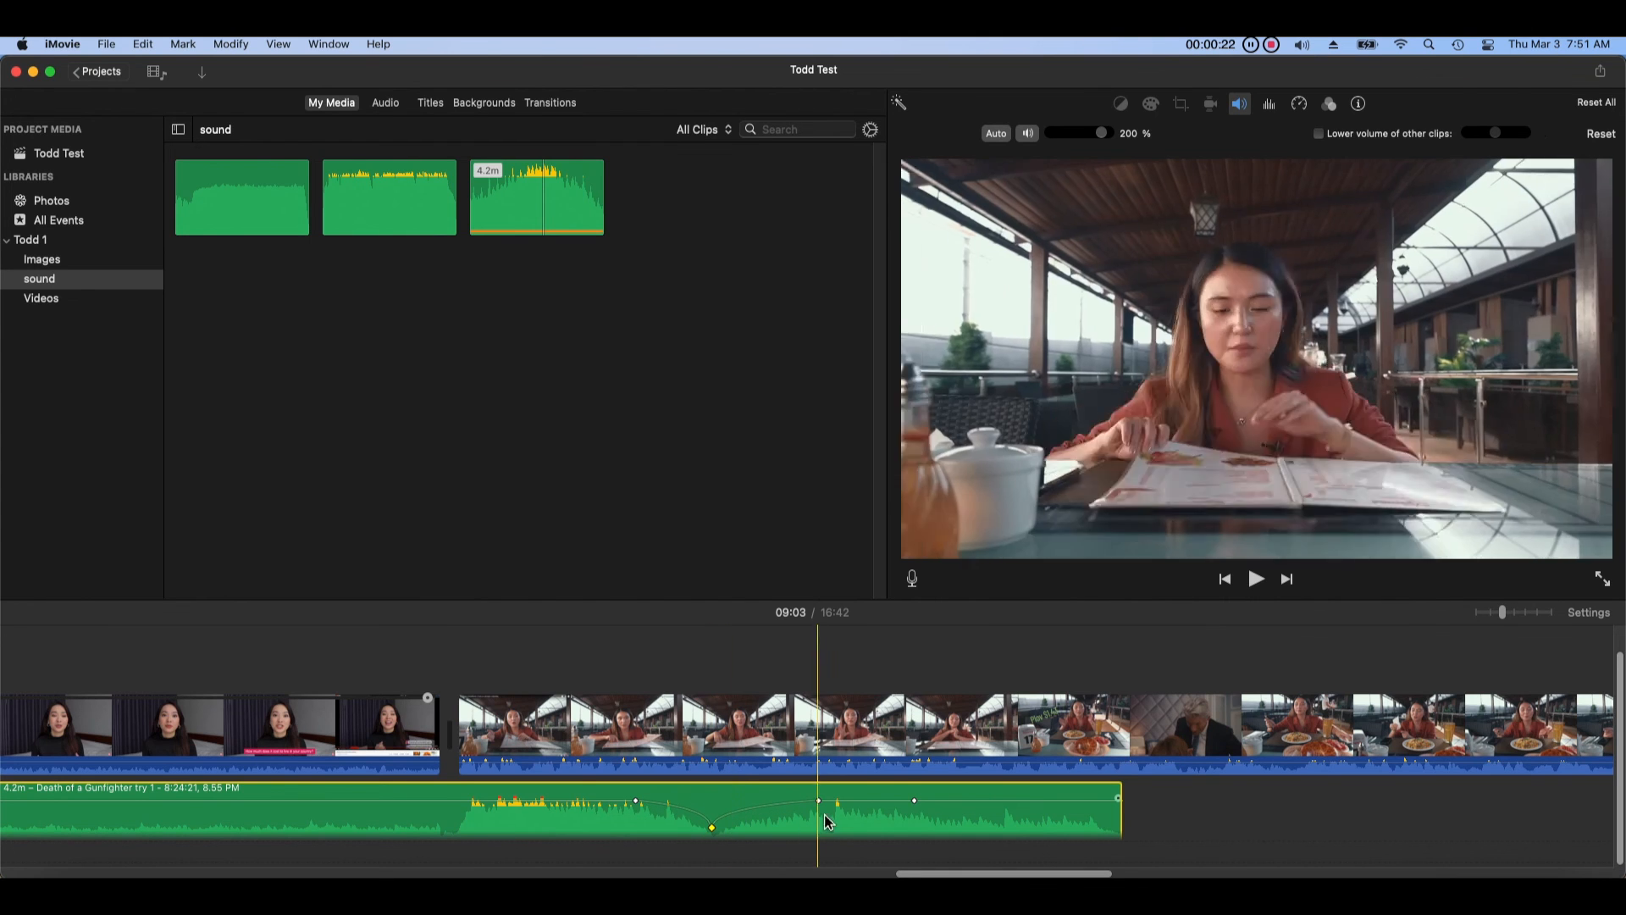
left_click_drag(916, 805, 914, 828)
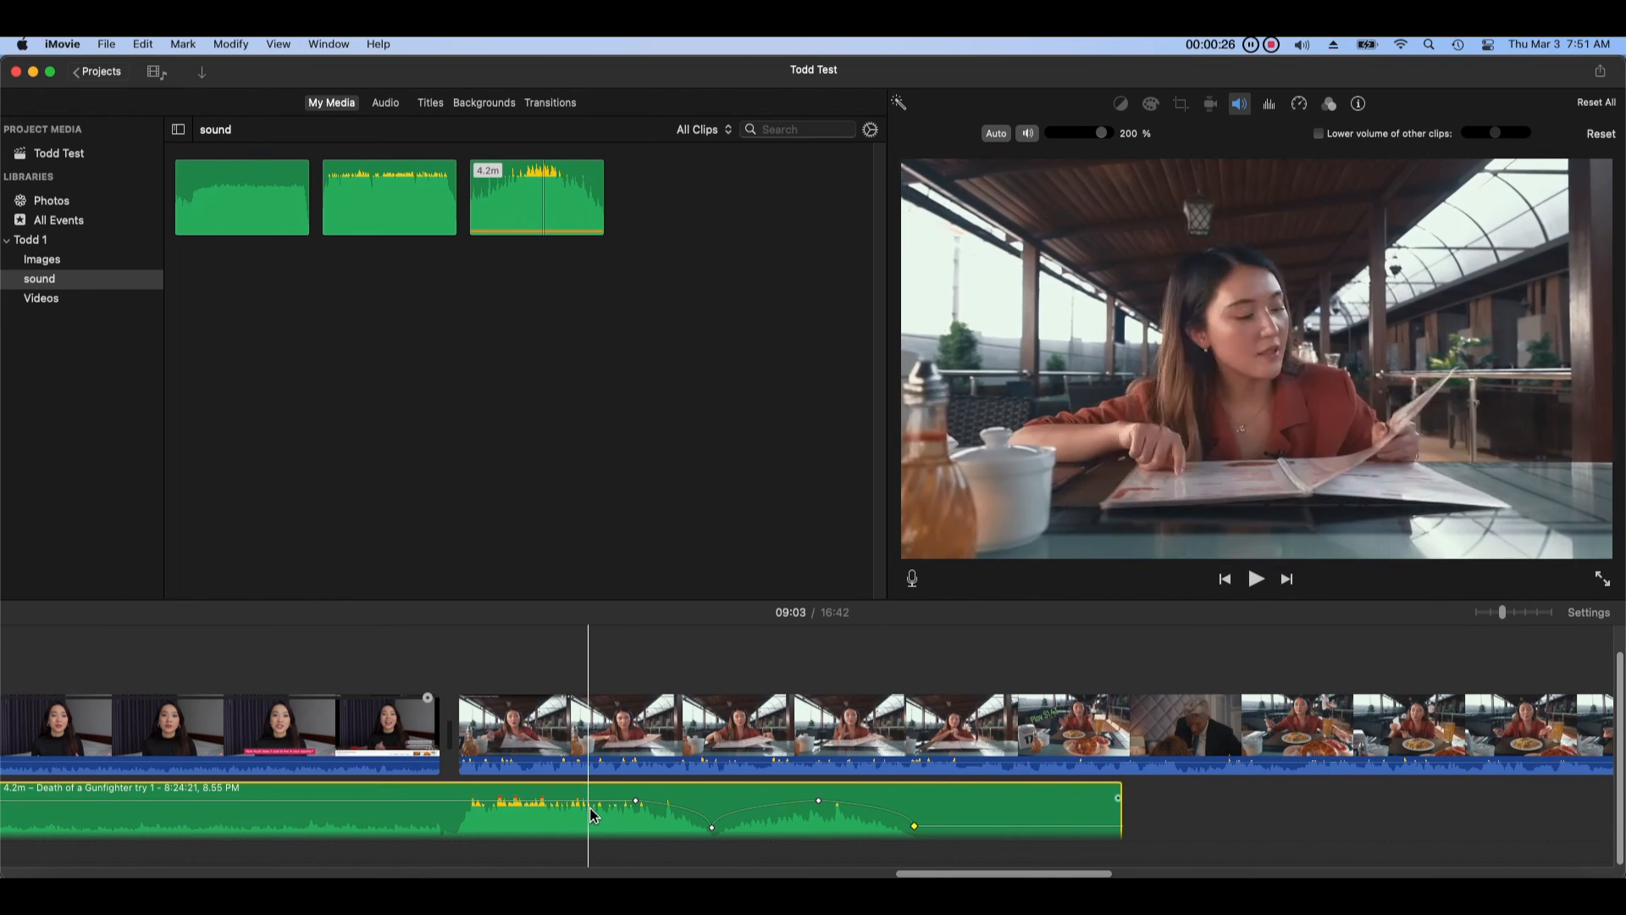
left_click_drag(555, 807, 551, 830)
left_click_drag(712, 827, 713, 819)
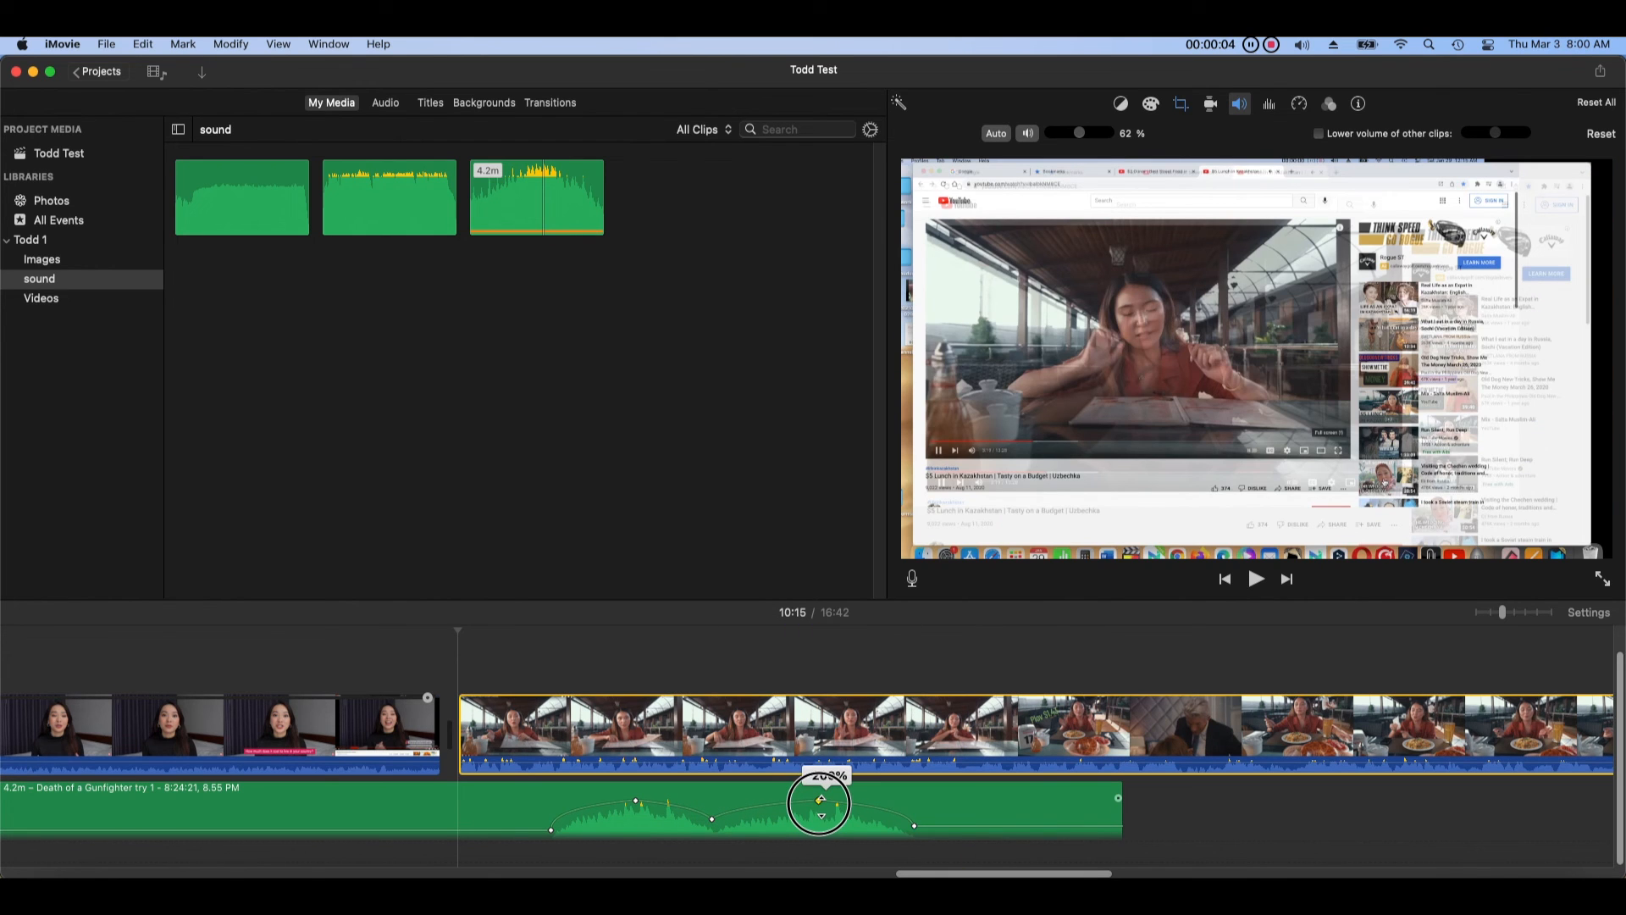
Step: Reposition the music track's second peak keyframe and the dip before it, and shift the first four keyframes slightly earlier together
mouse_move(819, 800)
left_mouse_down()
mouse_move(781, 801)
mouse_move(856, 801)
mouse_move(756, 801)
mouse_move(813, 800)
left_mouse_up()
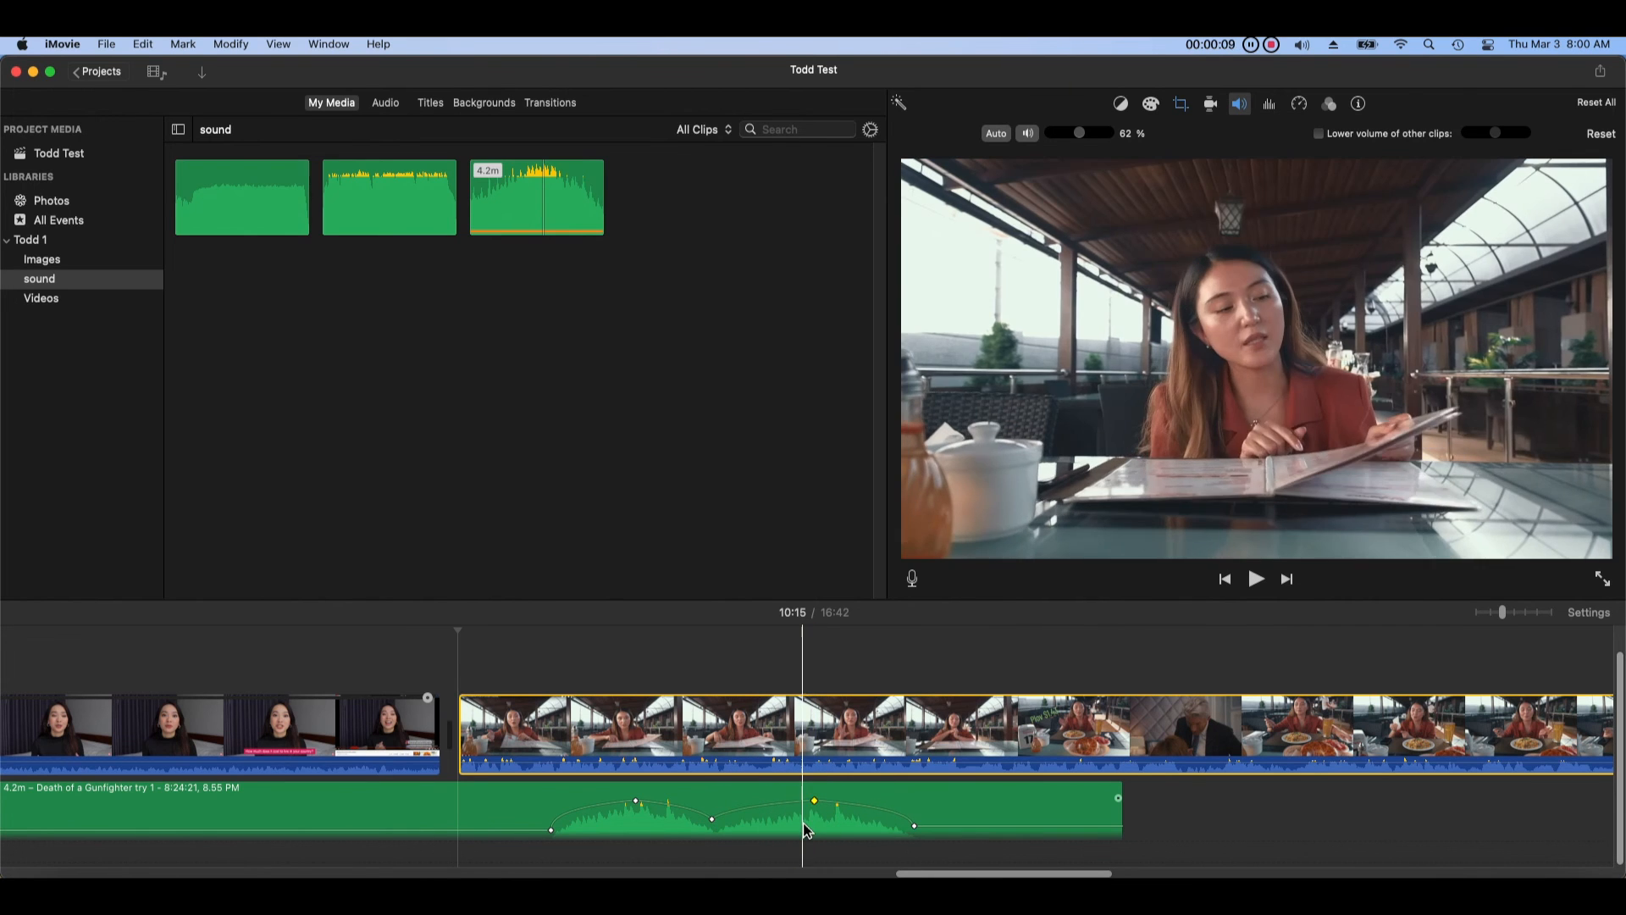
left_click(793, 802)
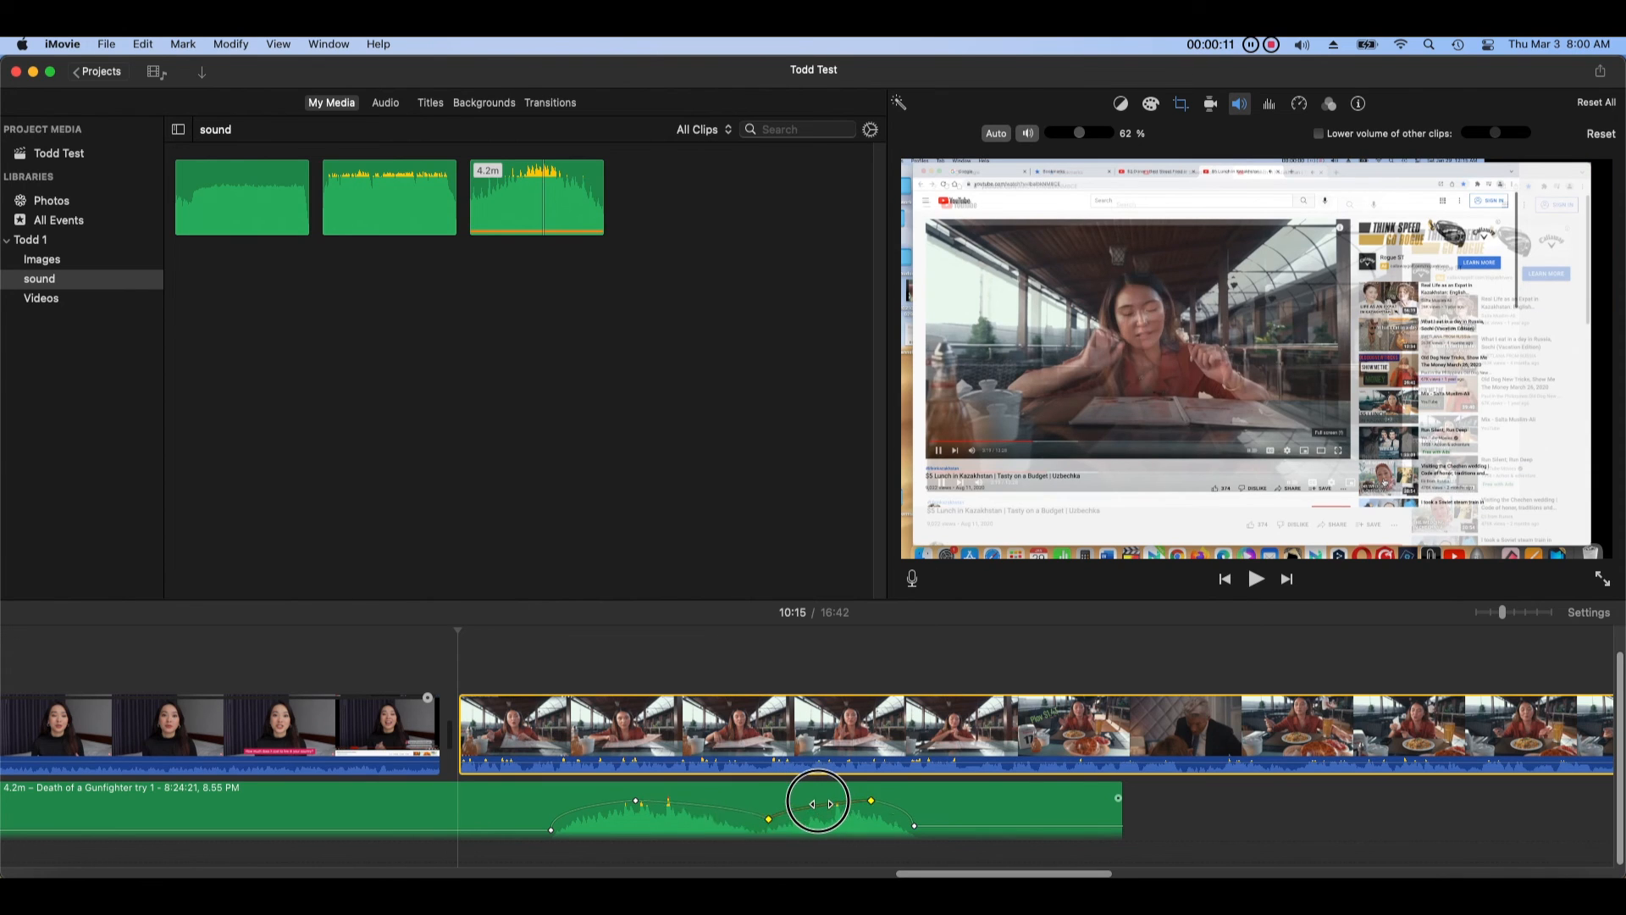
left_click_drag(824, 803, 784, 803)
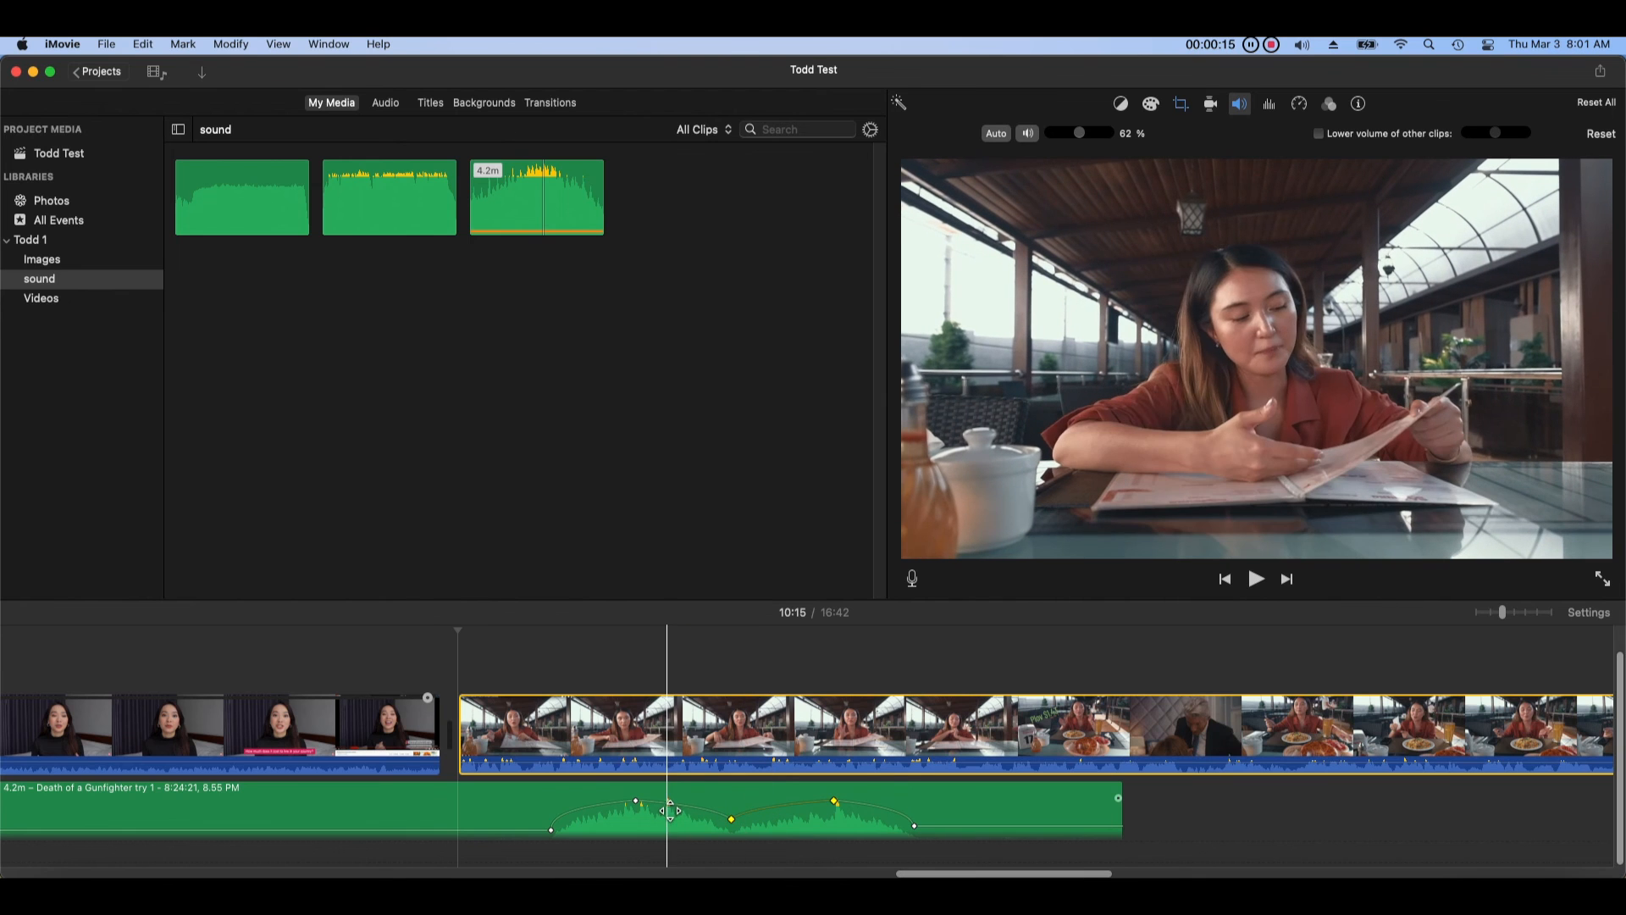
left_click(551, 829, "shift")
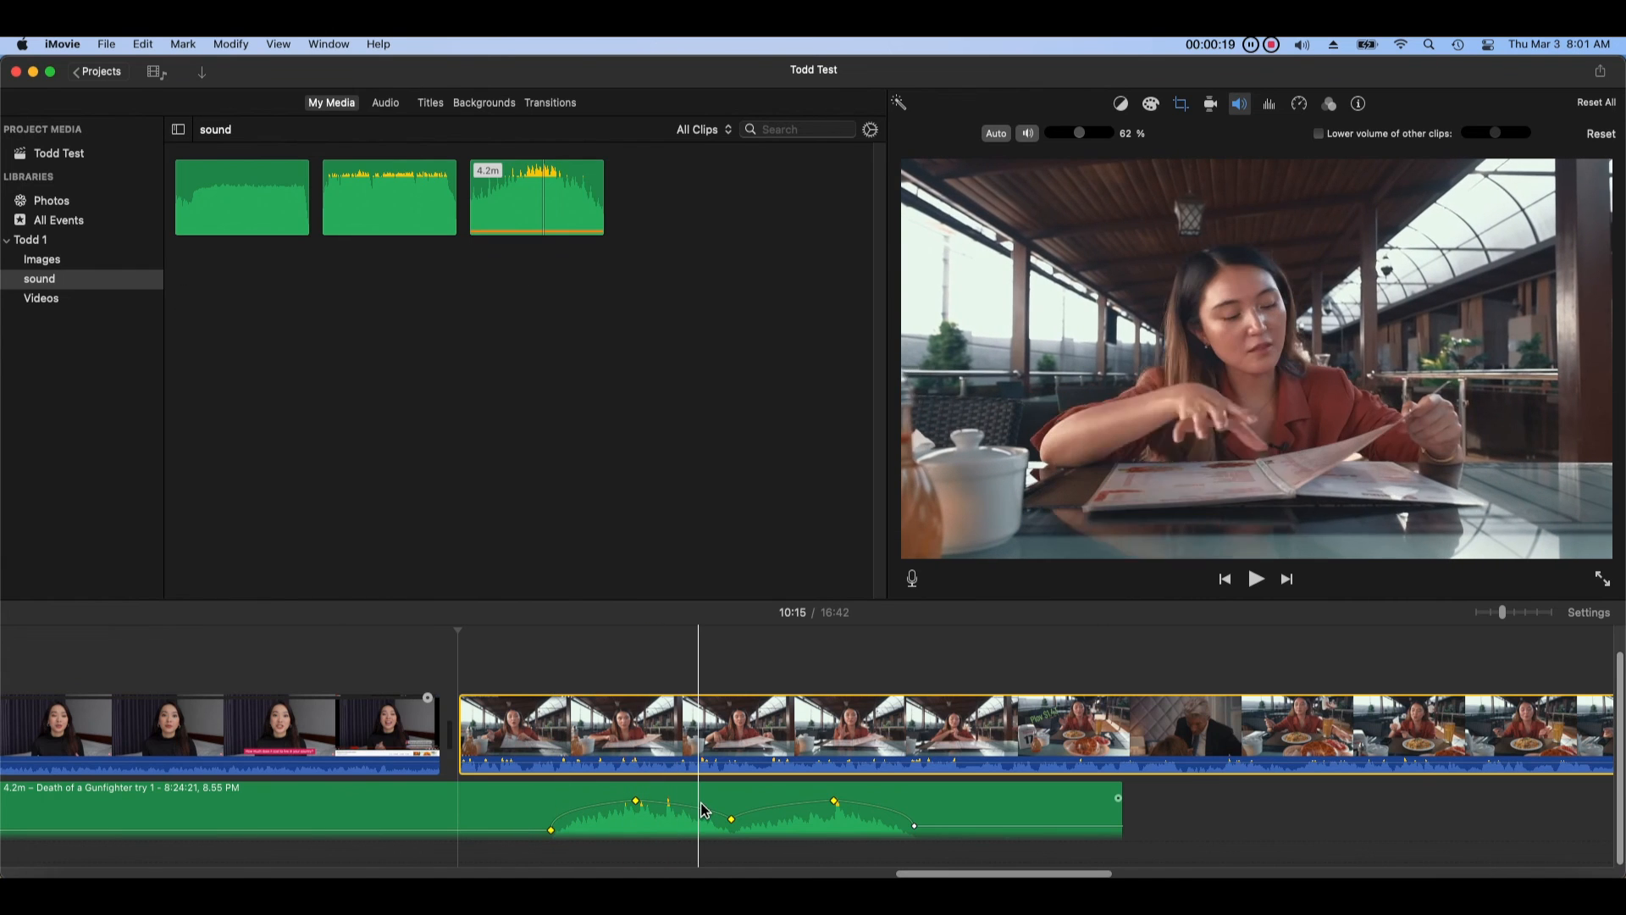
left_click_drag(701, 811, 626, 818)
Step: Delete all volume keyframes from the Death of a Gunfighter track and raise its volume line
right_click(716, 826)
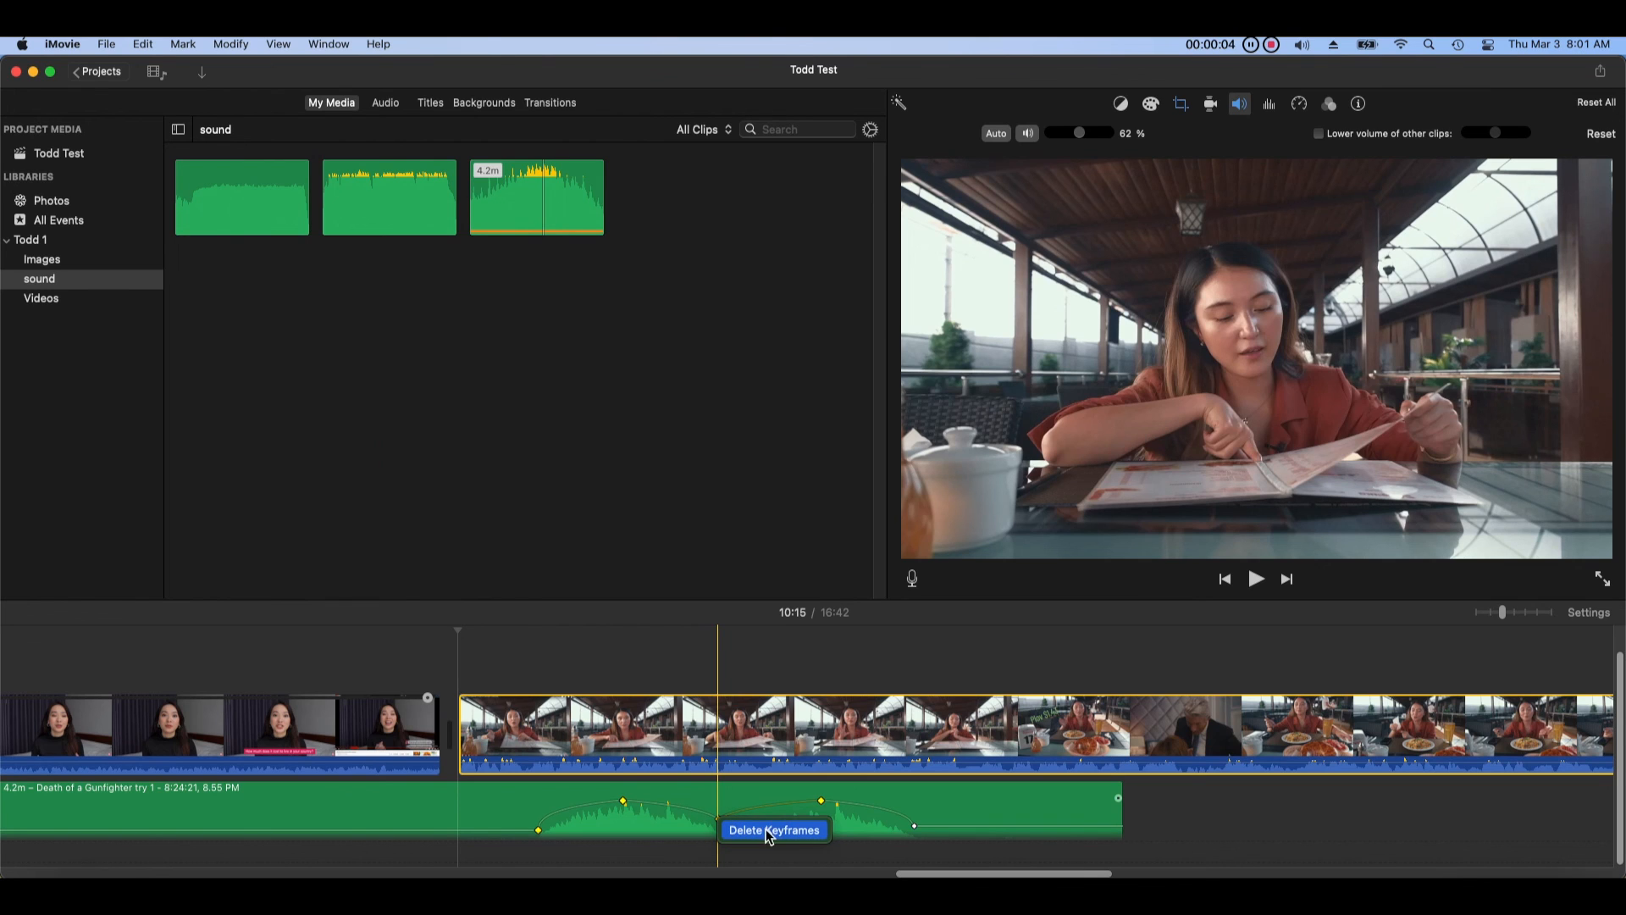
left_click(808, 838)
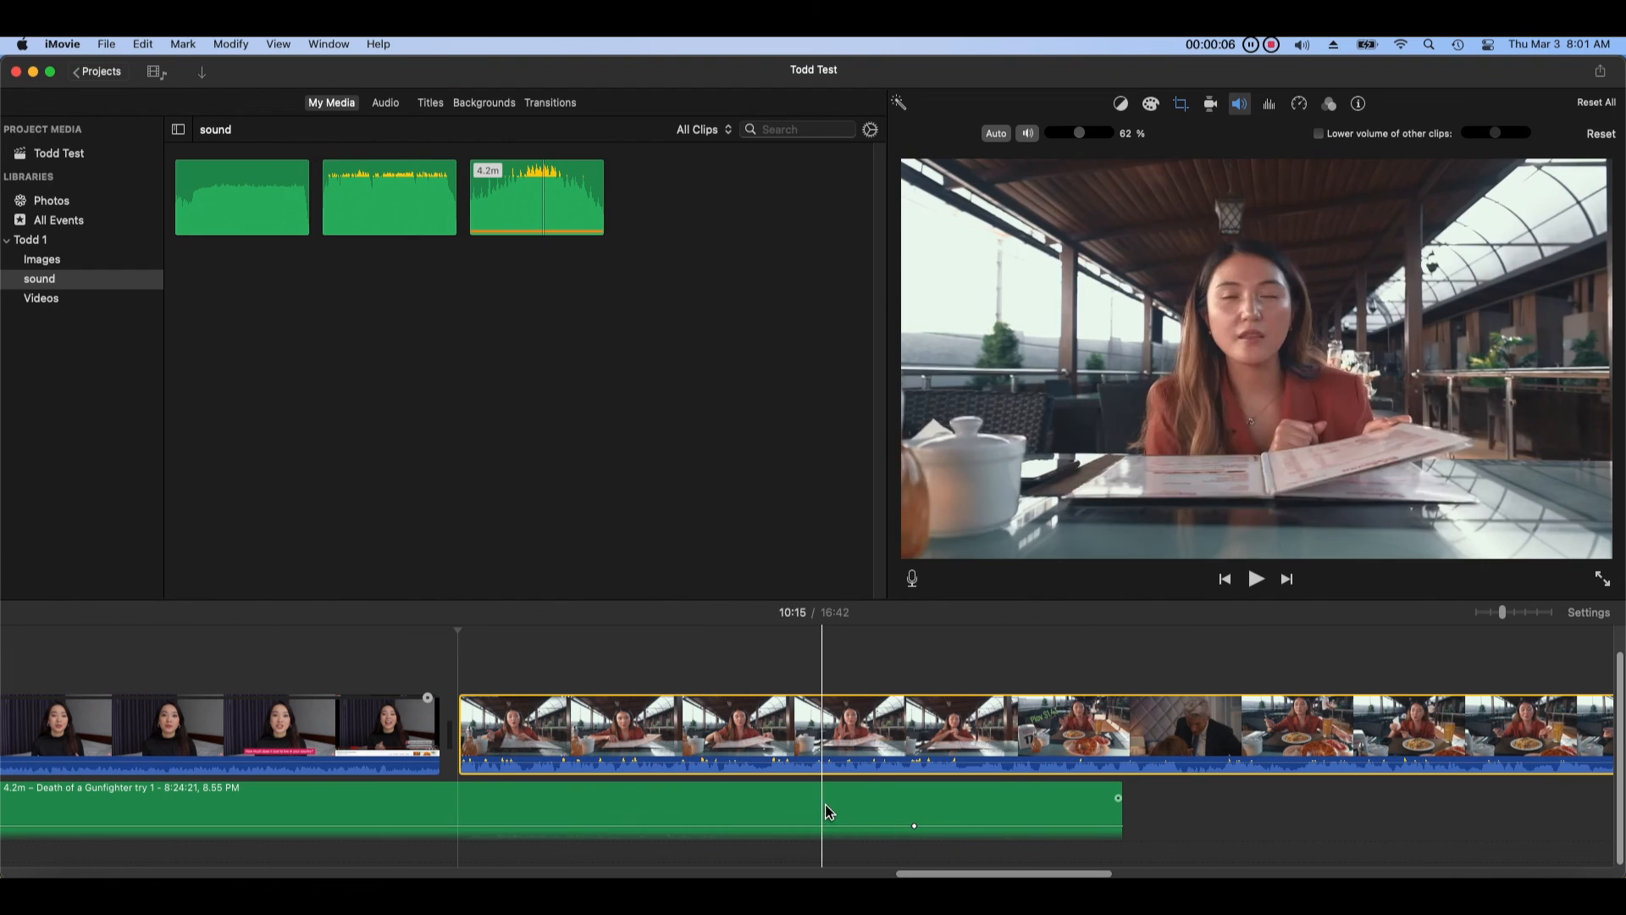
left_click(916, 825, "alt")
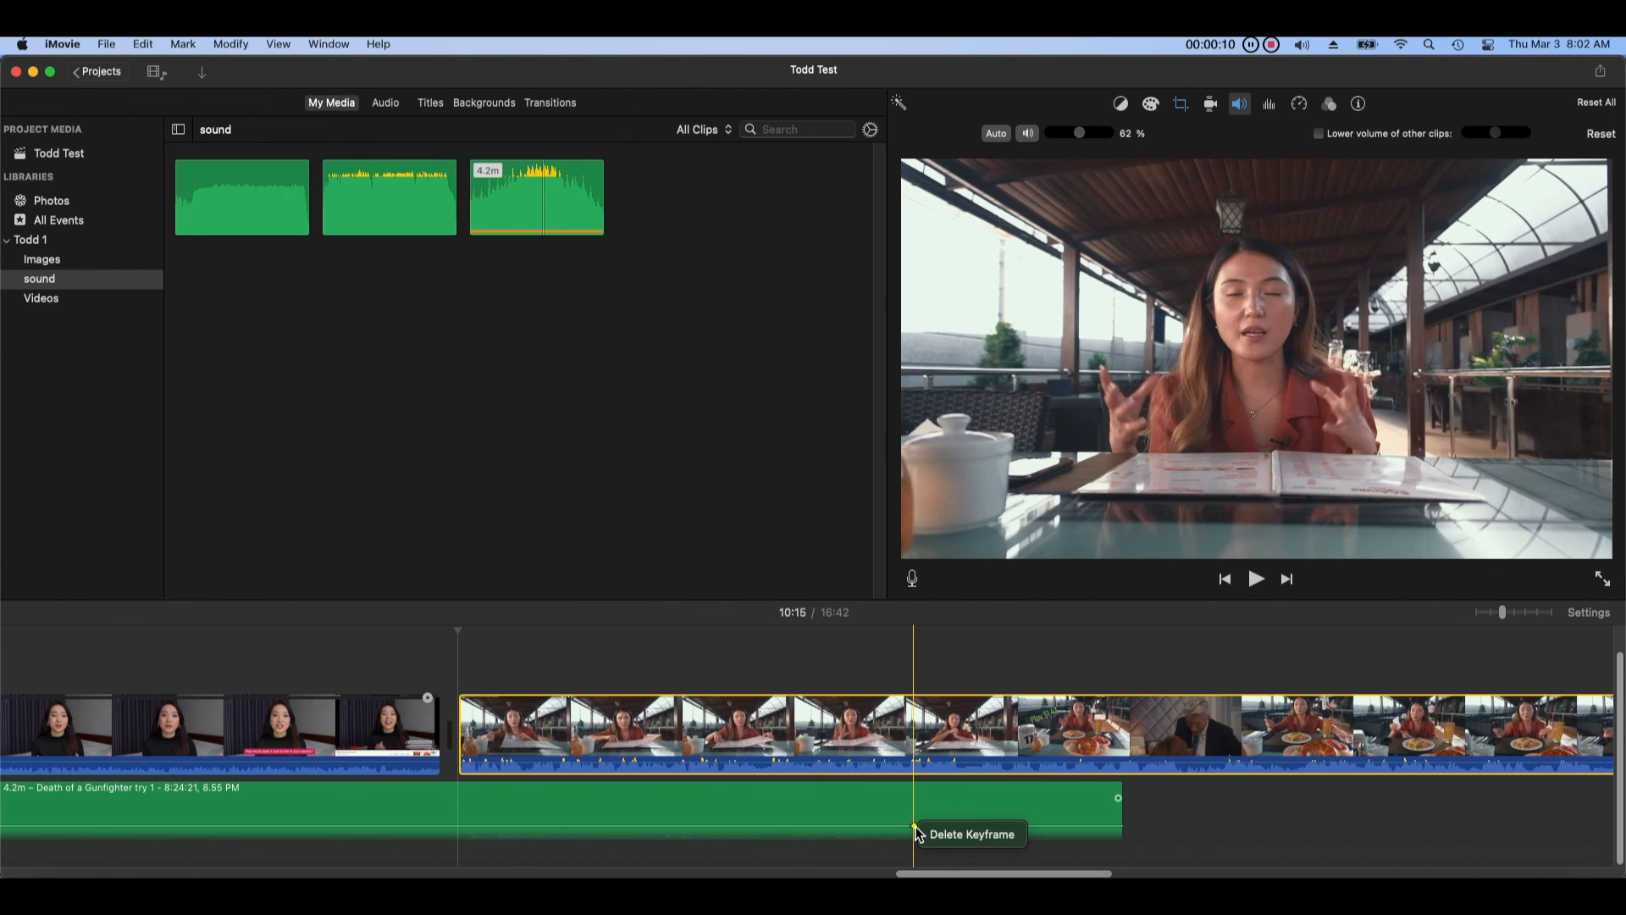
left_click_drag(937, 824, 937, 775)
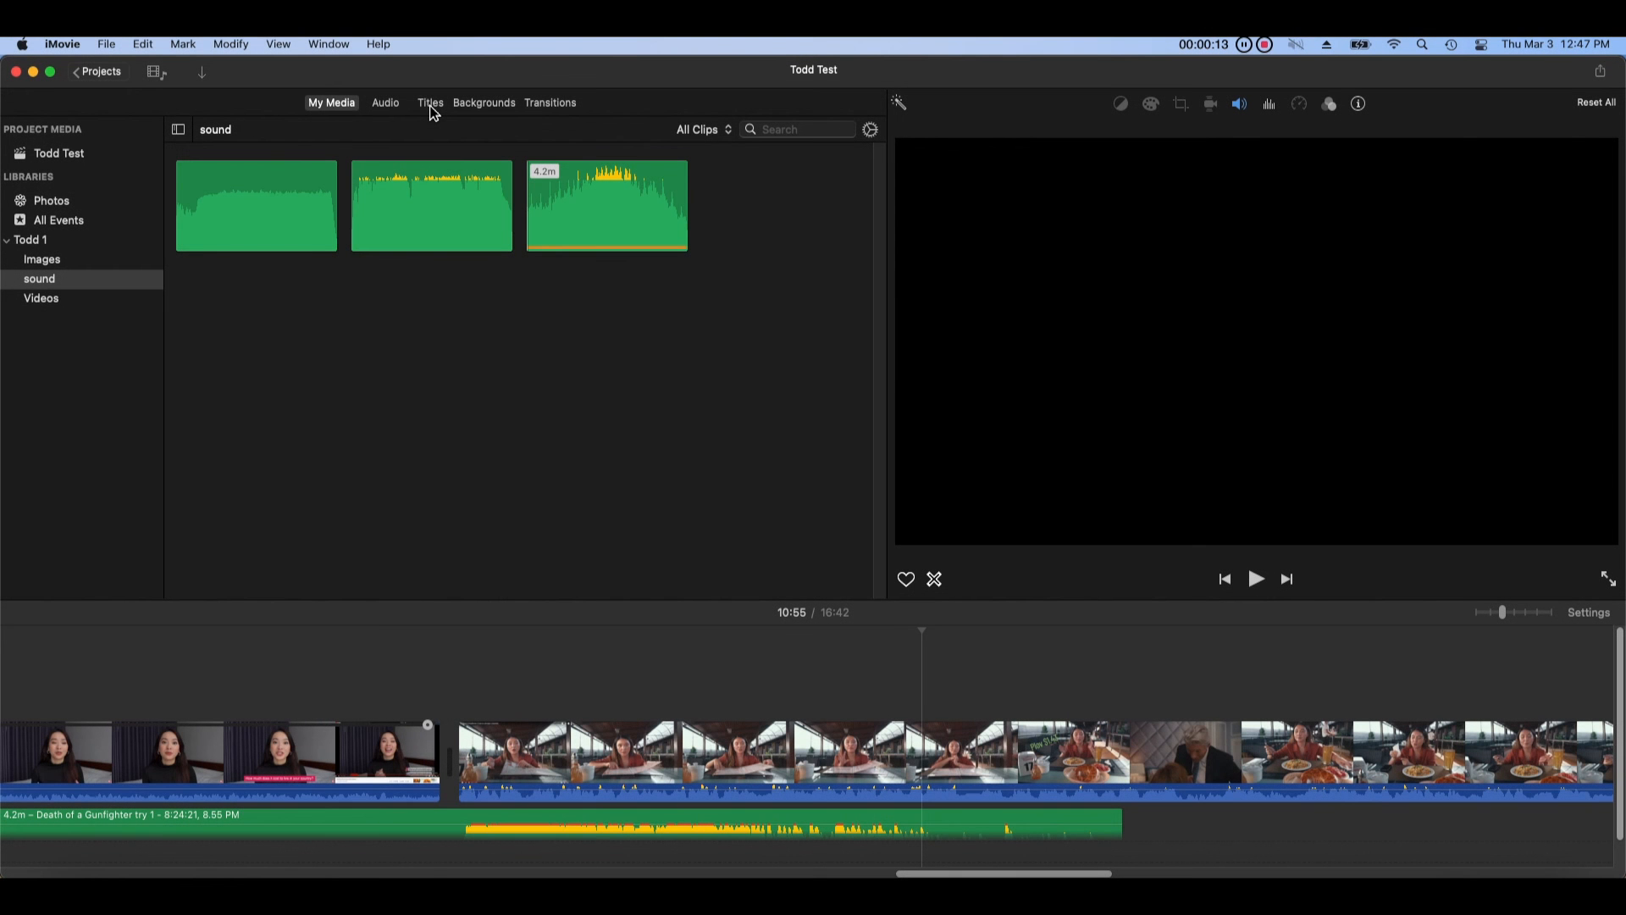
Step: Preview several title styles, including Focus Lower Third, Centered, Pixie Dust and Organic Main
left_click(433, 108)
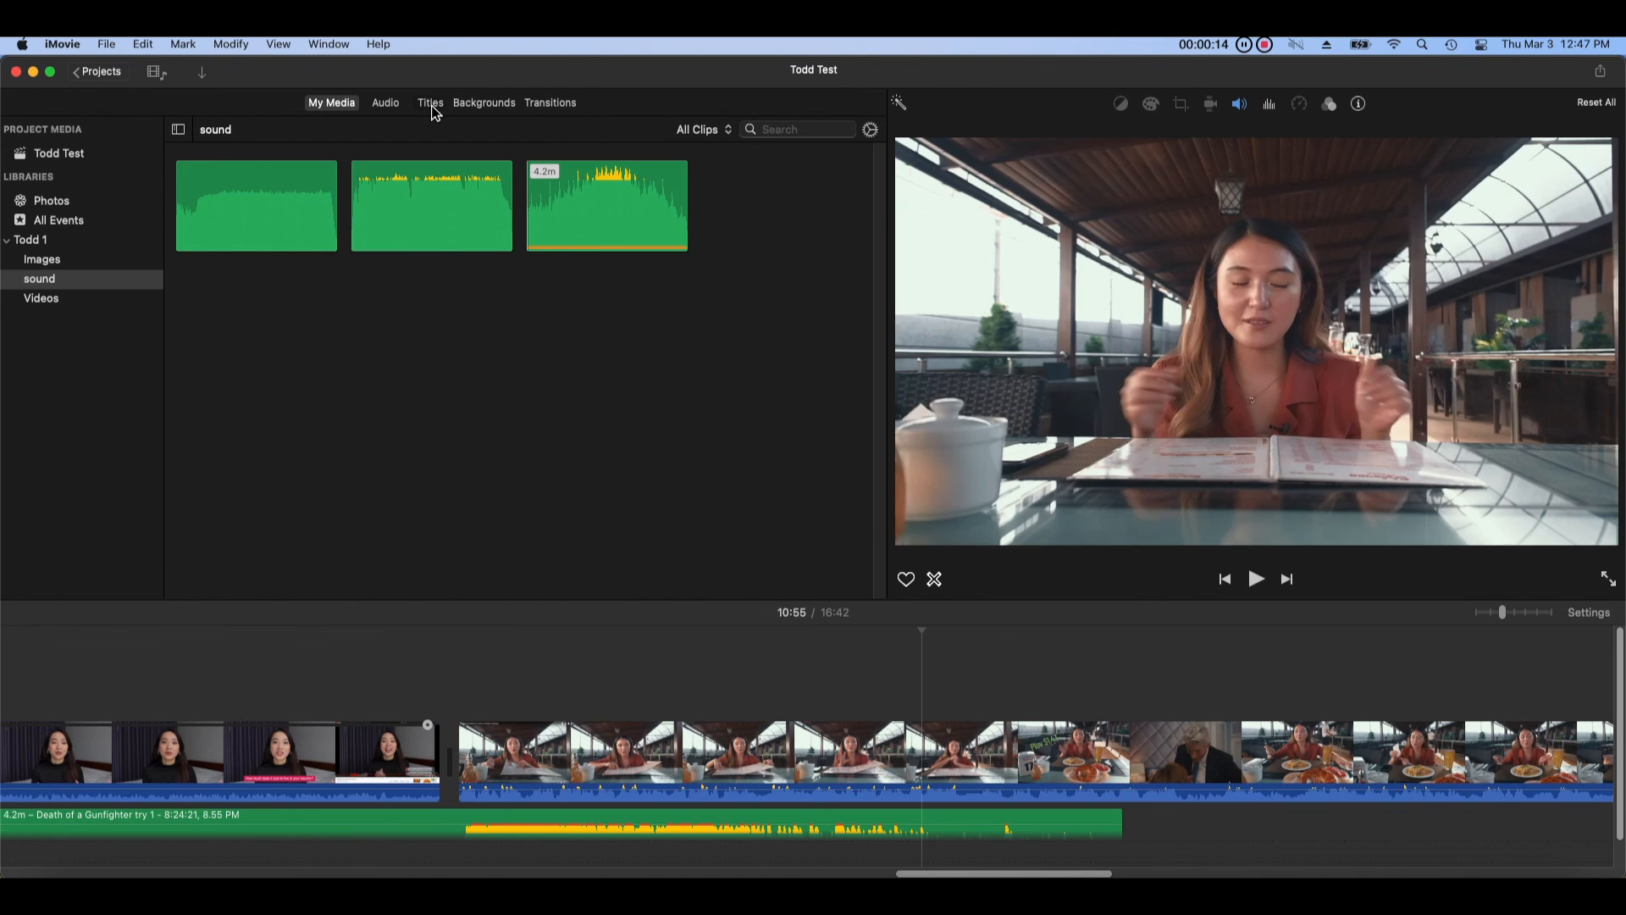
left_click(453, 315)
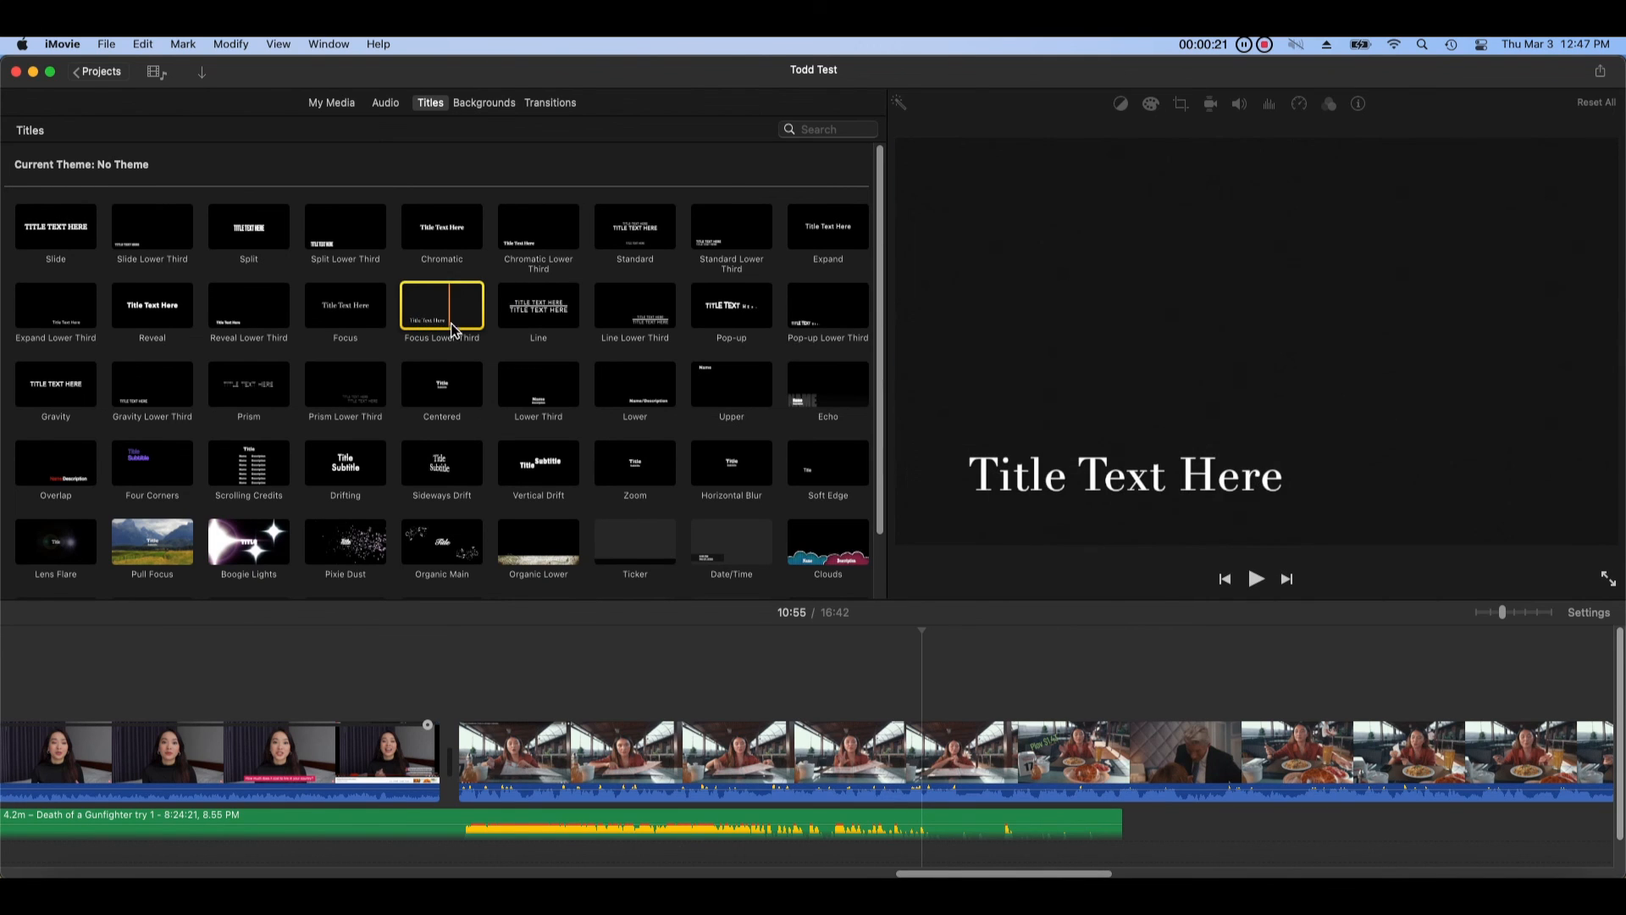
left_click(431, 392)
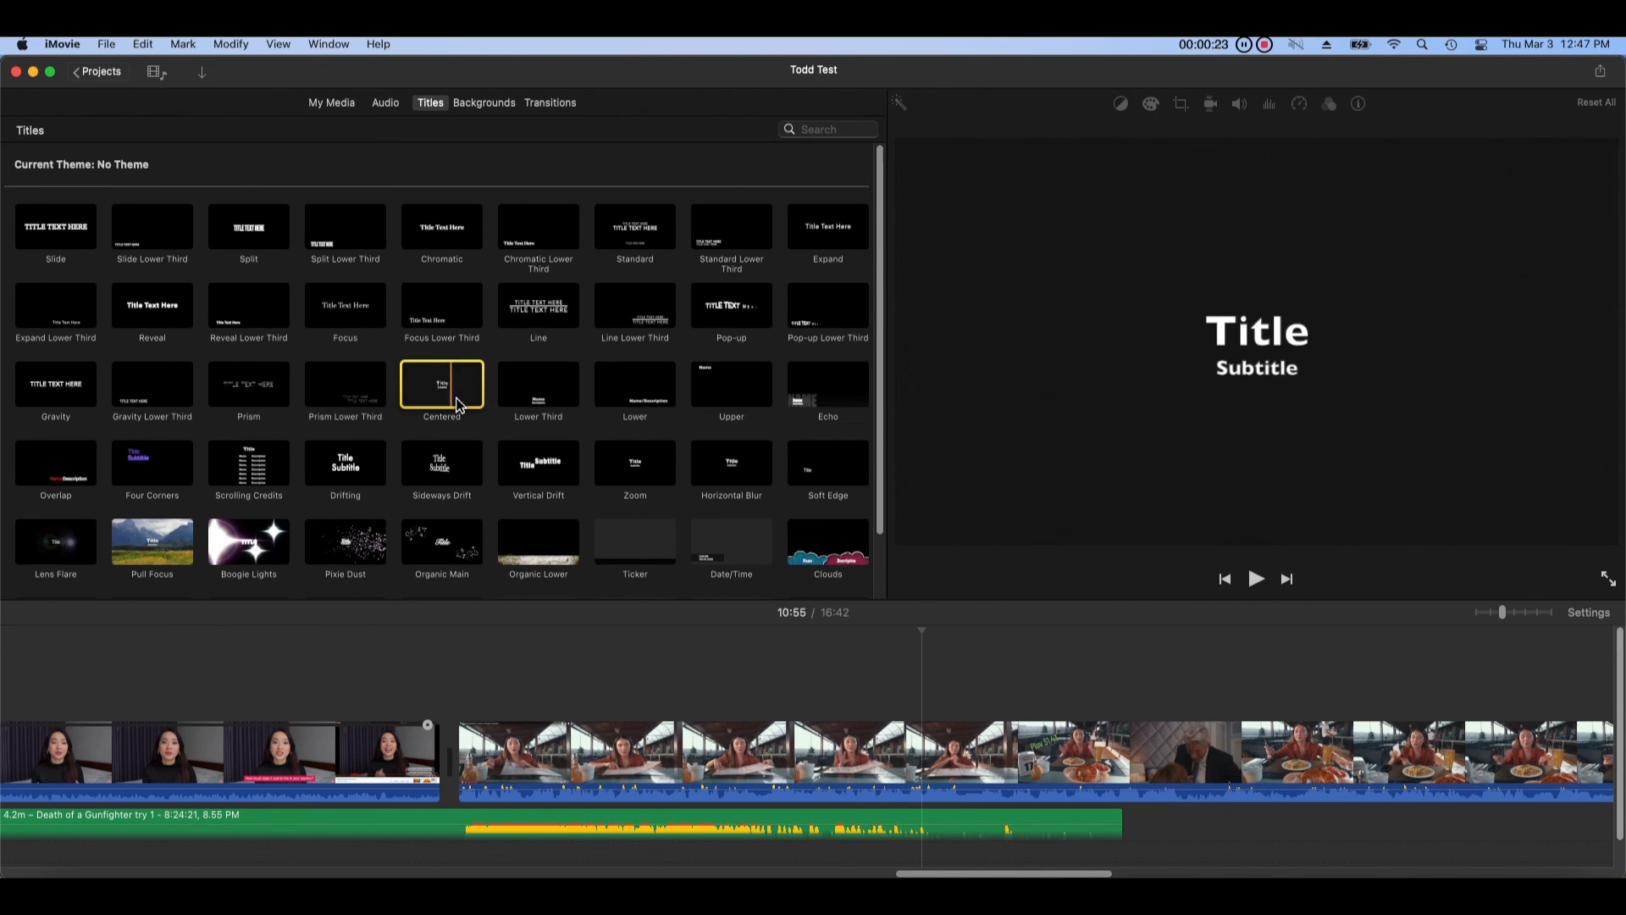
left_click(366, 555)
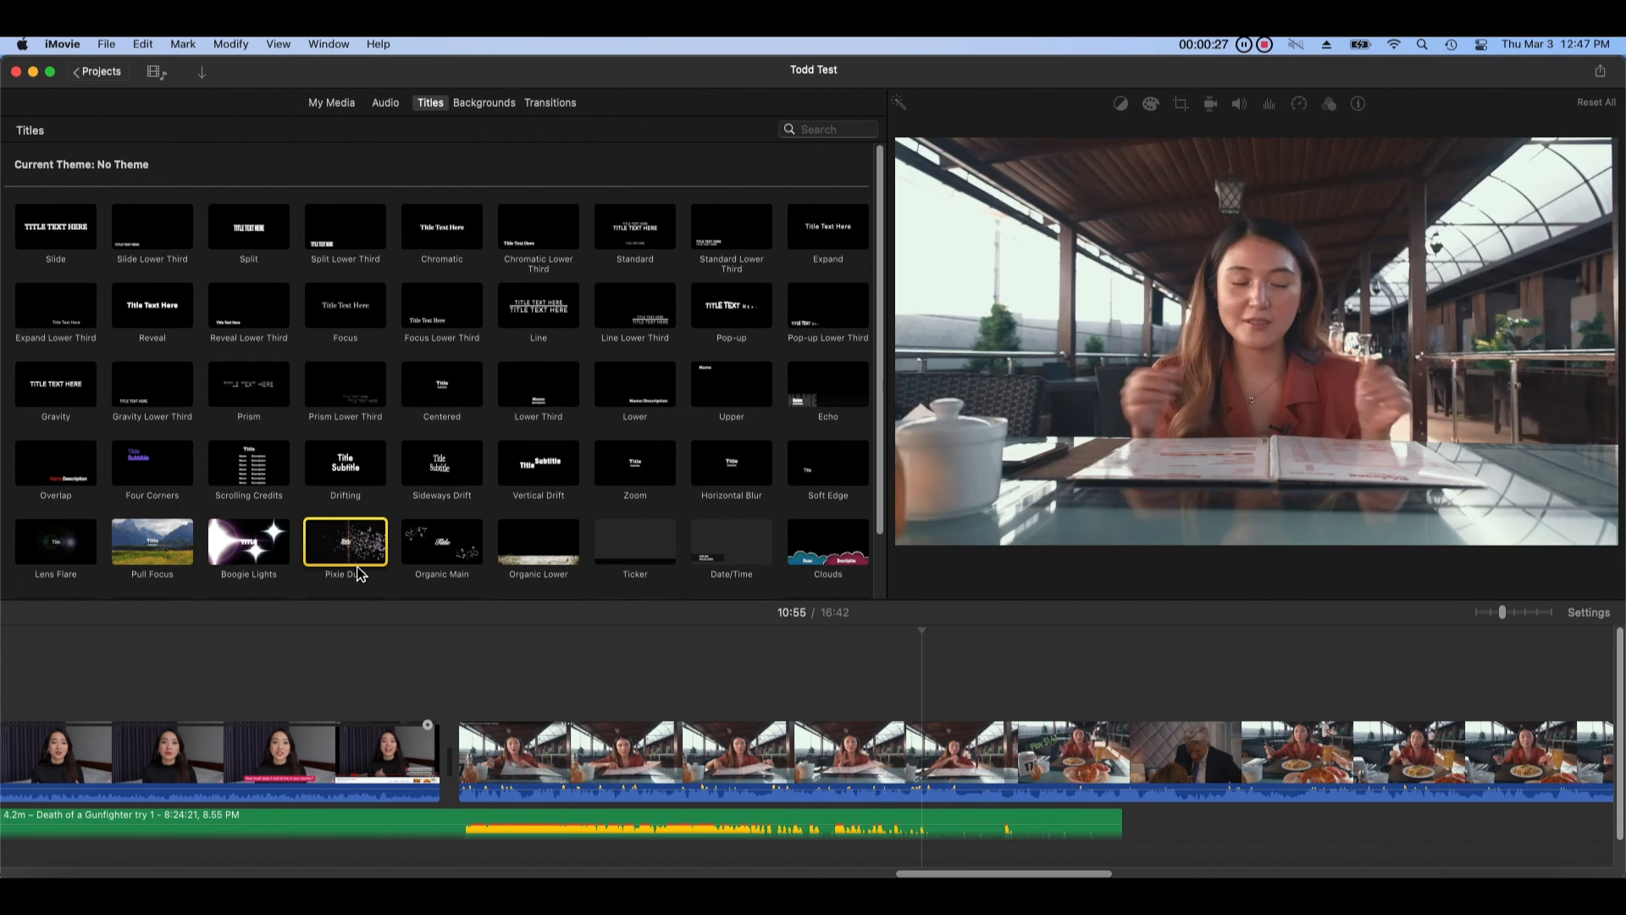
left_click(421, 560)
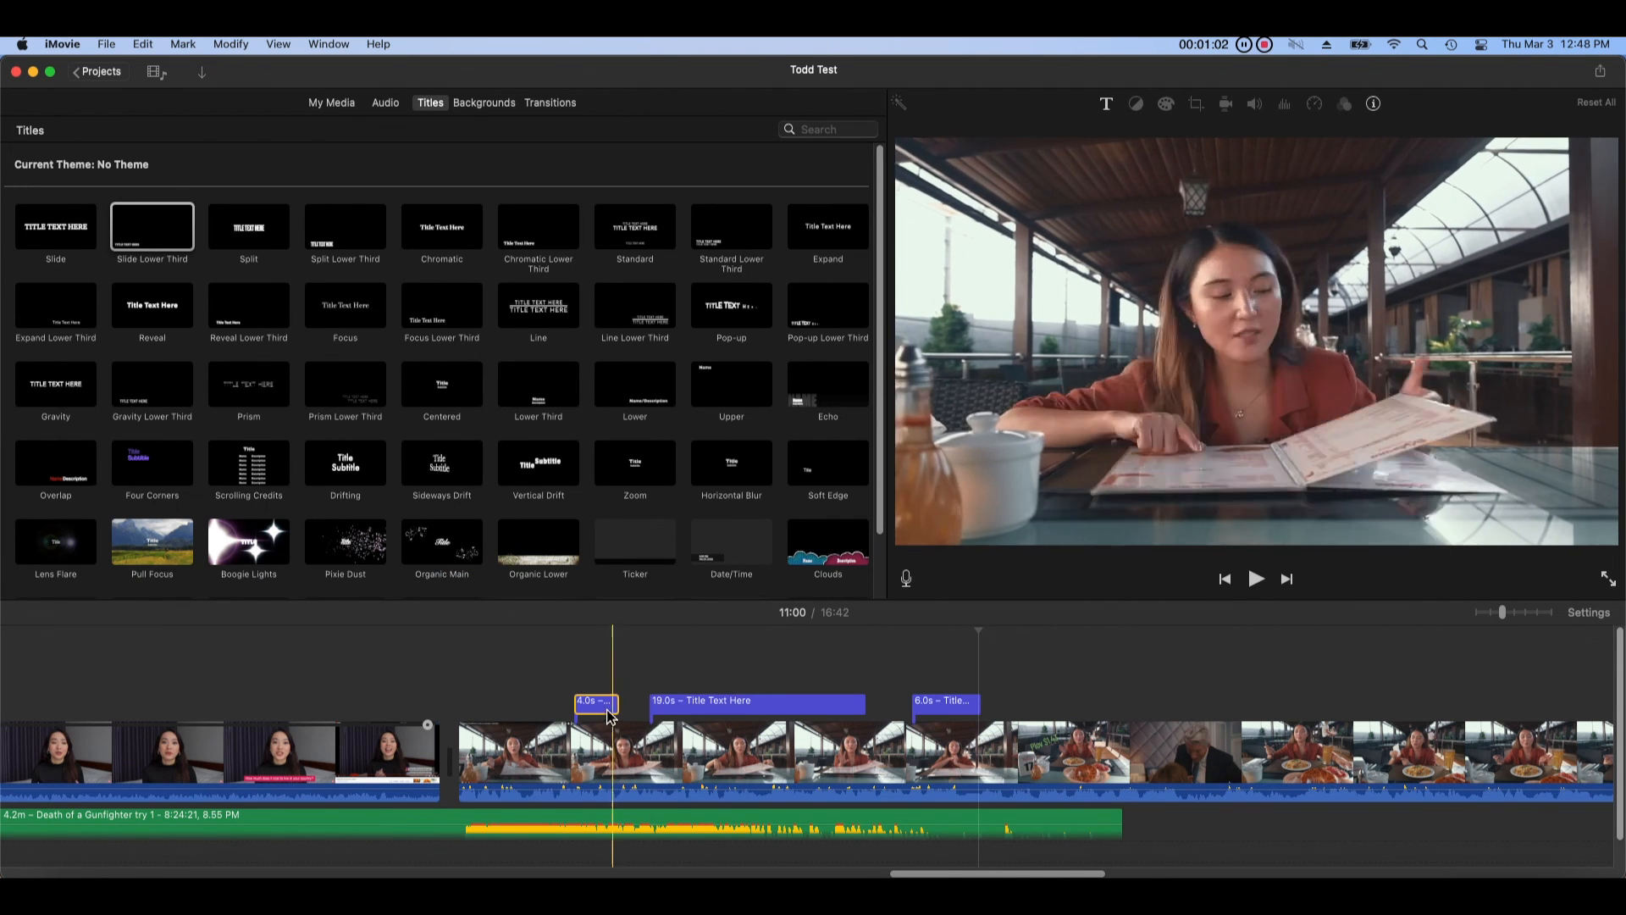
Step: Move the 4-second Slide Lower Third title ahead of the restaurant clip as its own clip, and add a Scrolling Credits title at the timeline's end
left_click_drag(584, 702, 484, 758)
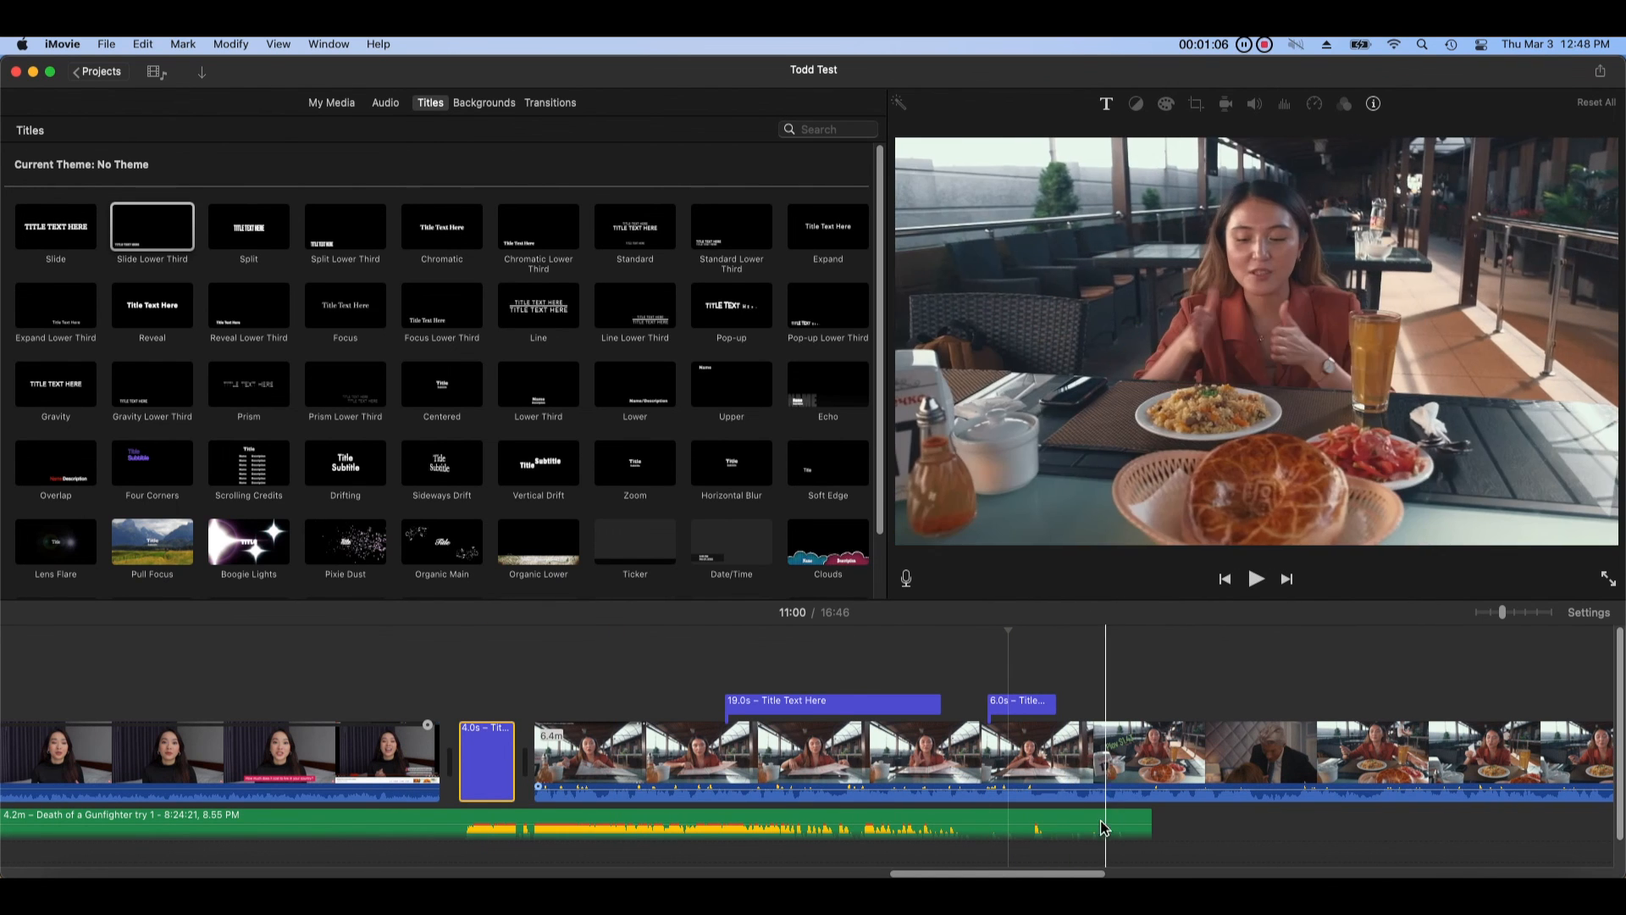
left_click_drag(1048, 872, 1562, 874)
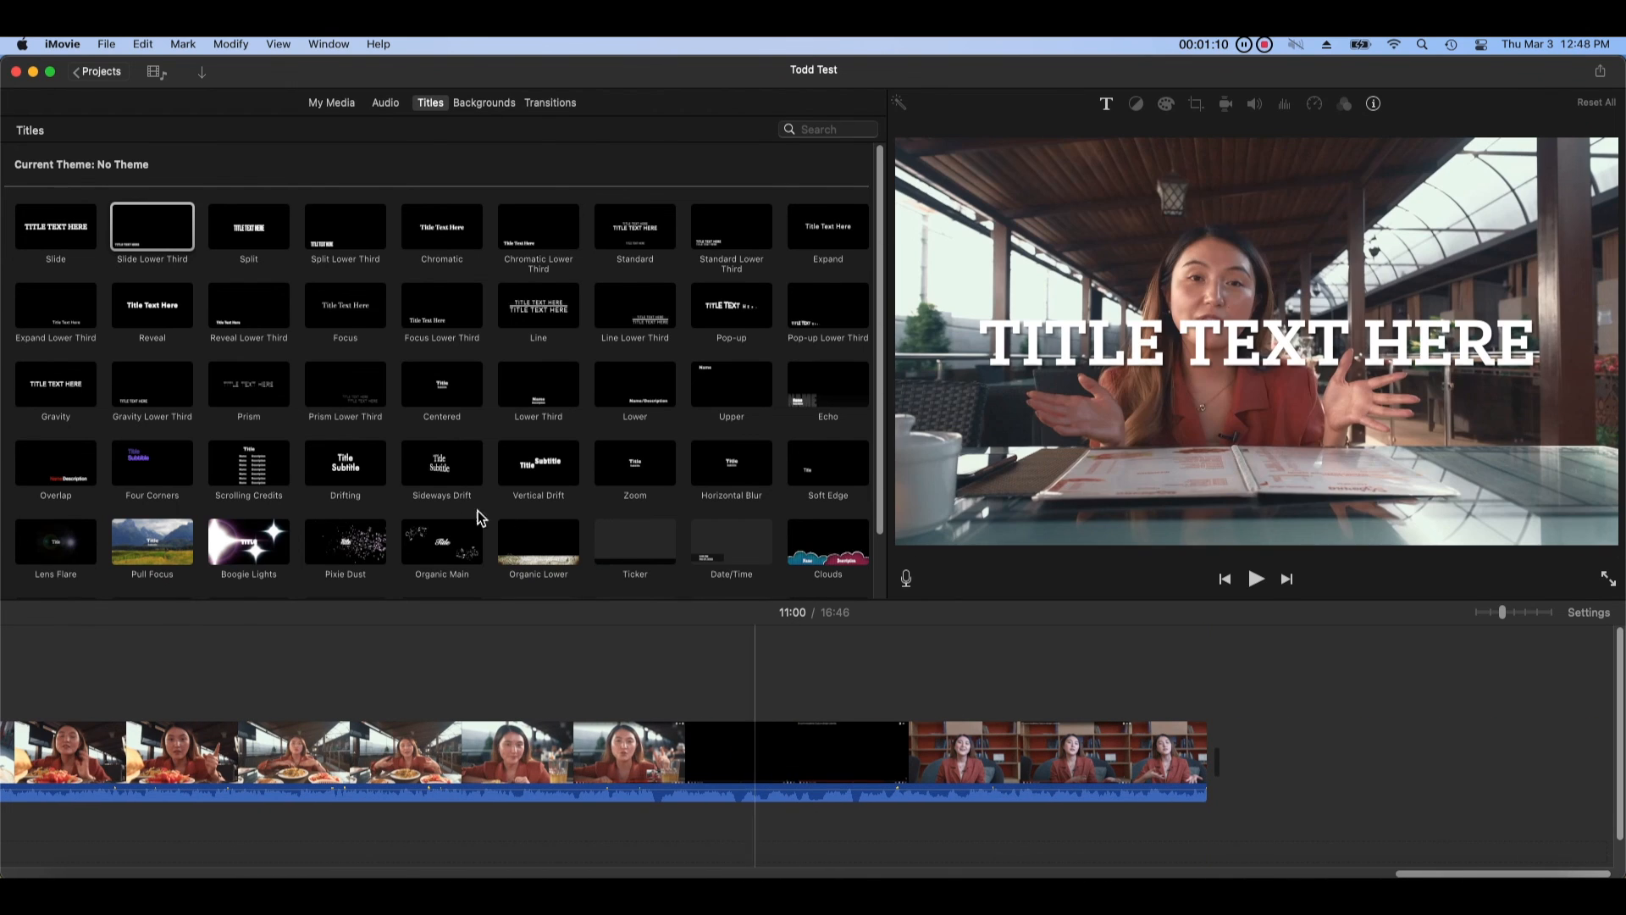
left_click_drag(288, 463, 1236, 762)
left_click(1238, 646)
left_click(1246, 636)
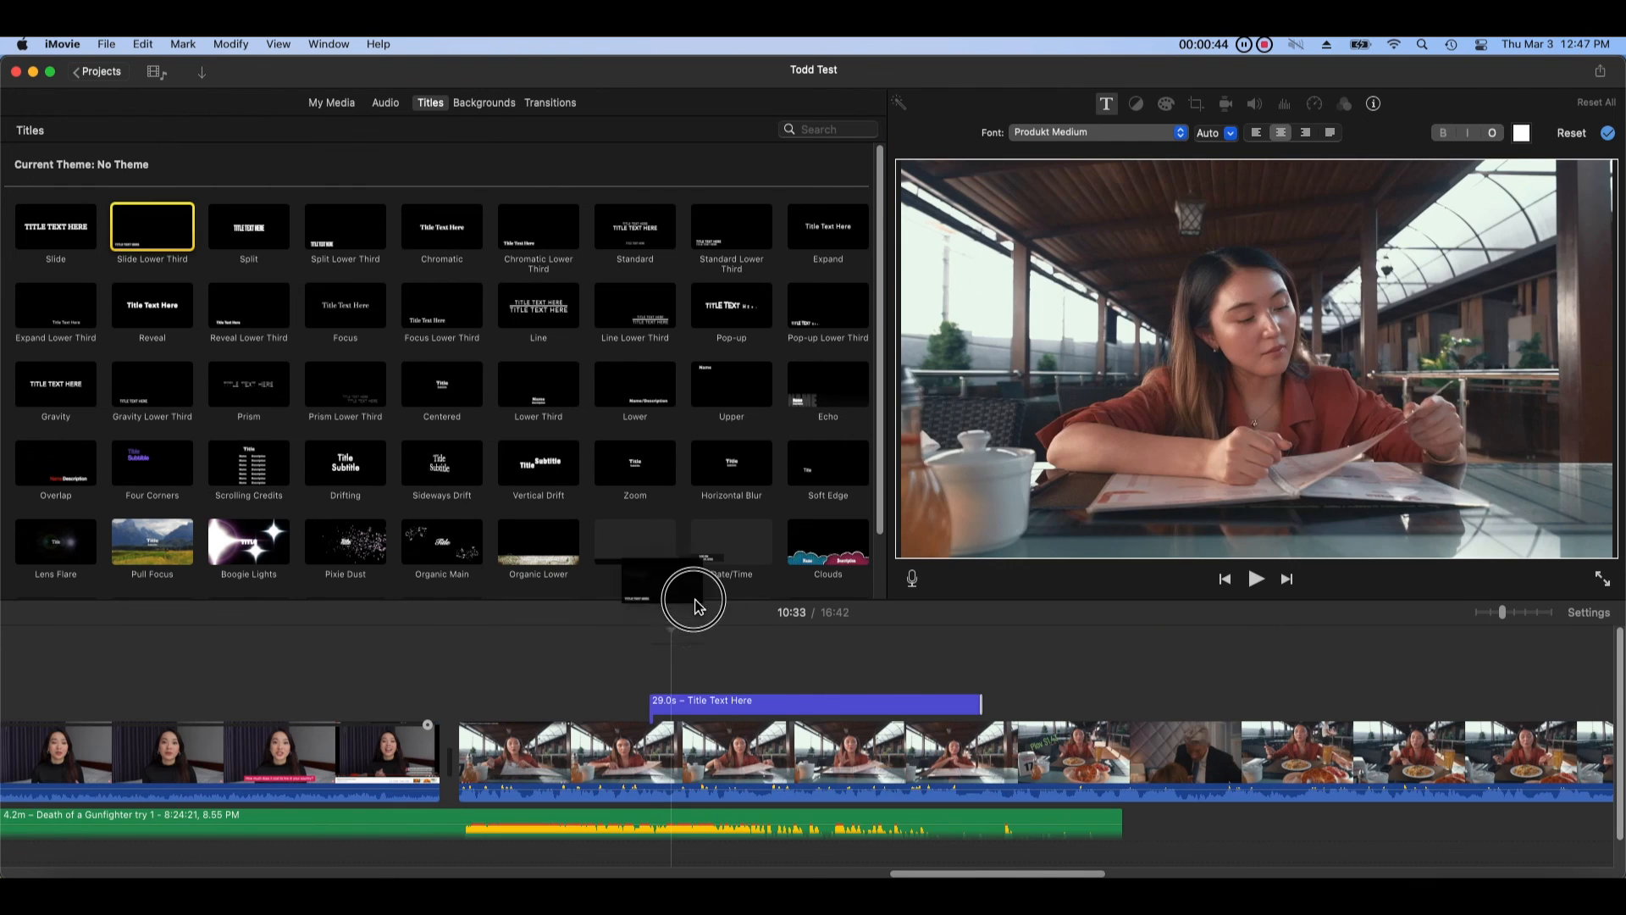
Step: Insert a Slide Lower Third title inside the 29-second title above the restaurant clip, and trim away most of the title piece following it
left_click_drag(690, 591, 872, 651)
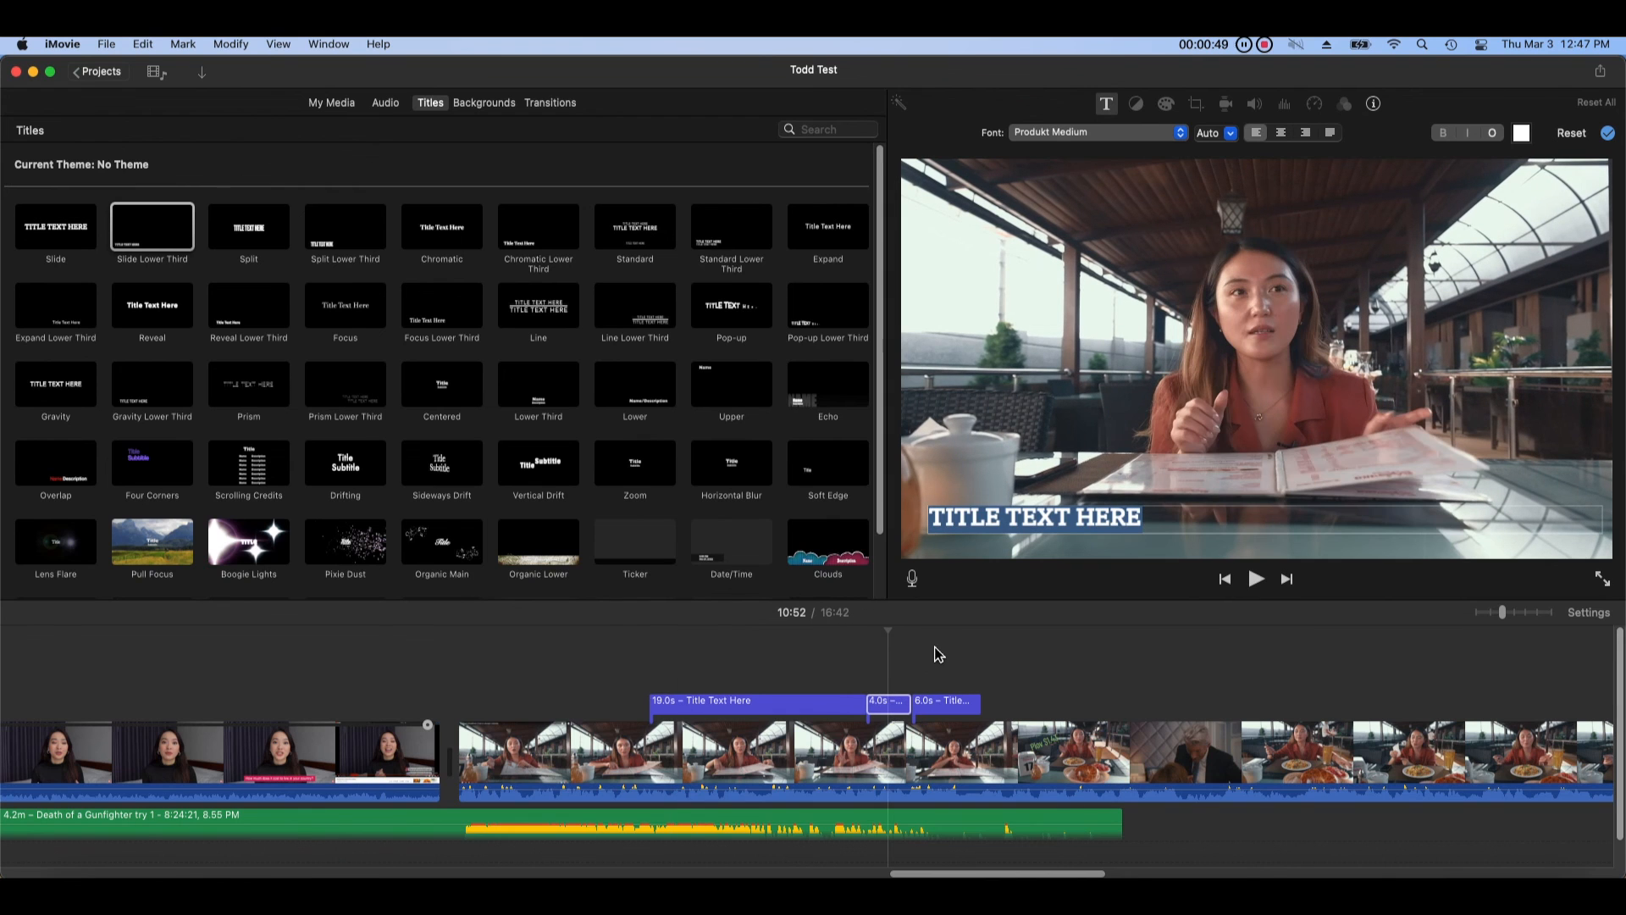
left_click(913, 703)
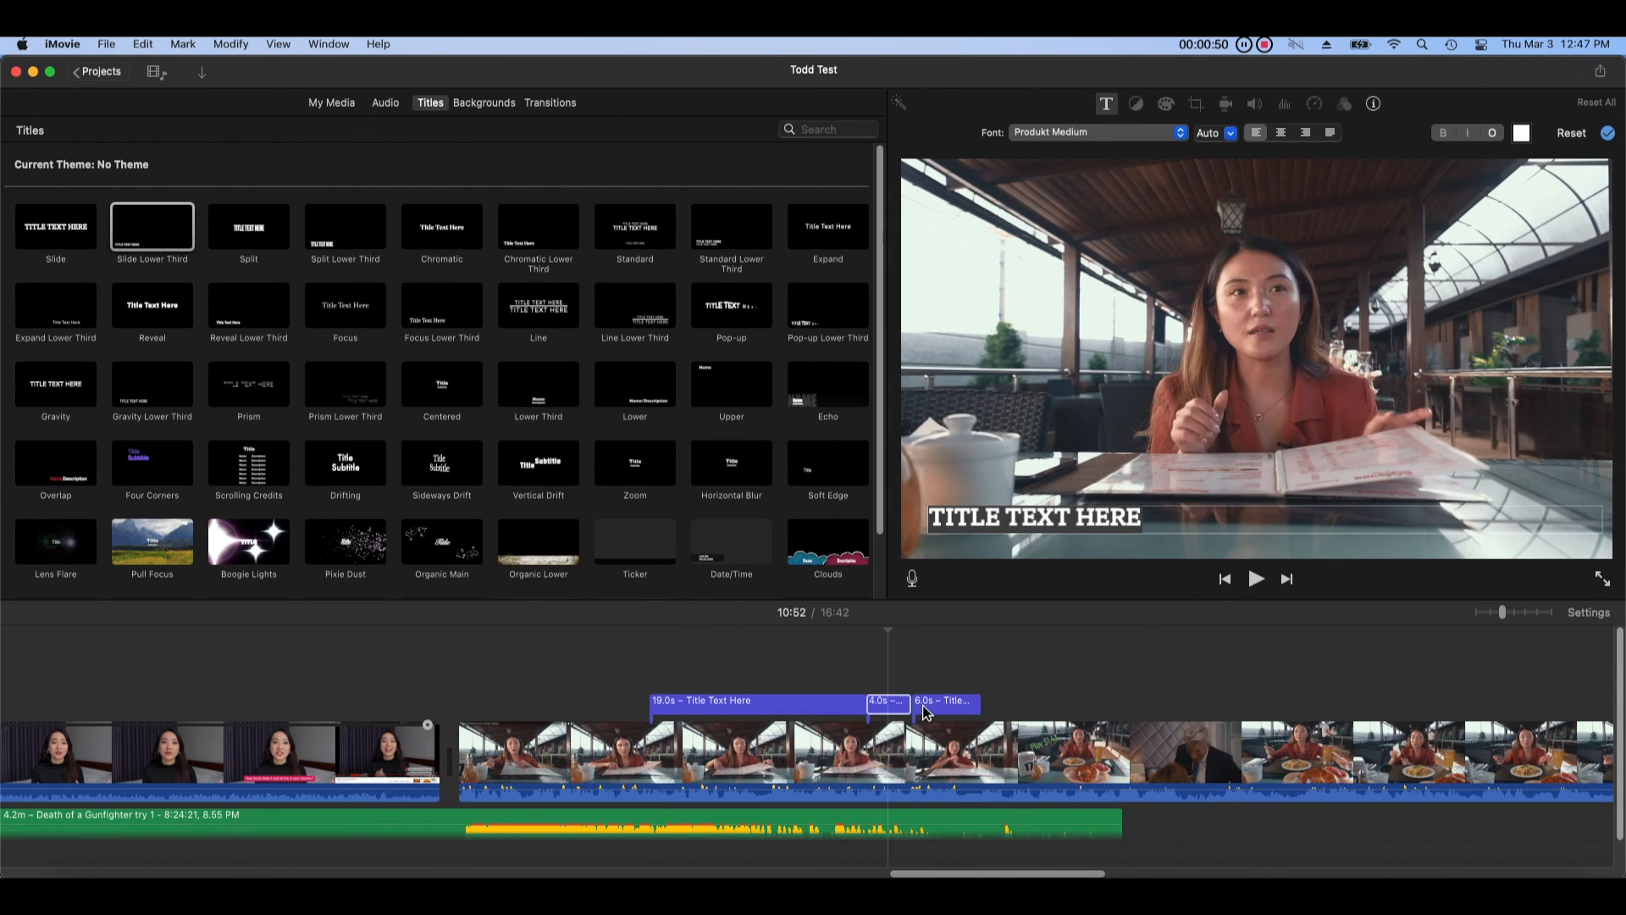
left_click_drag(913, 704, 987, 710)
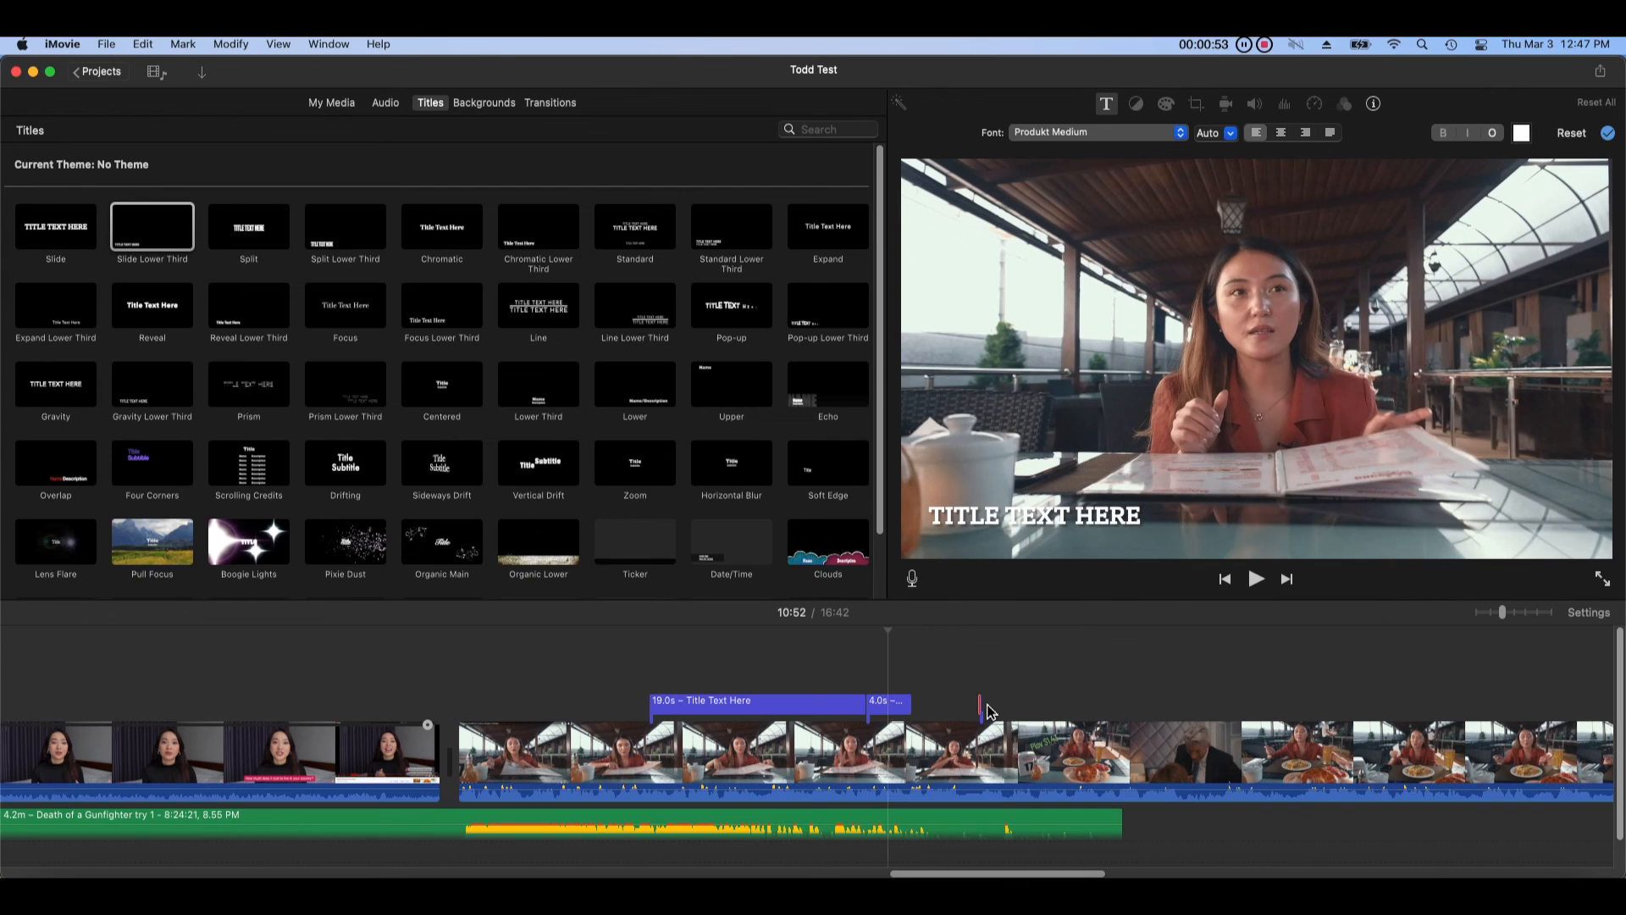
left_click(978, 702)
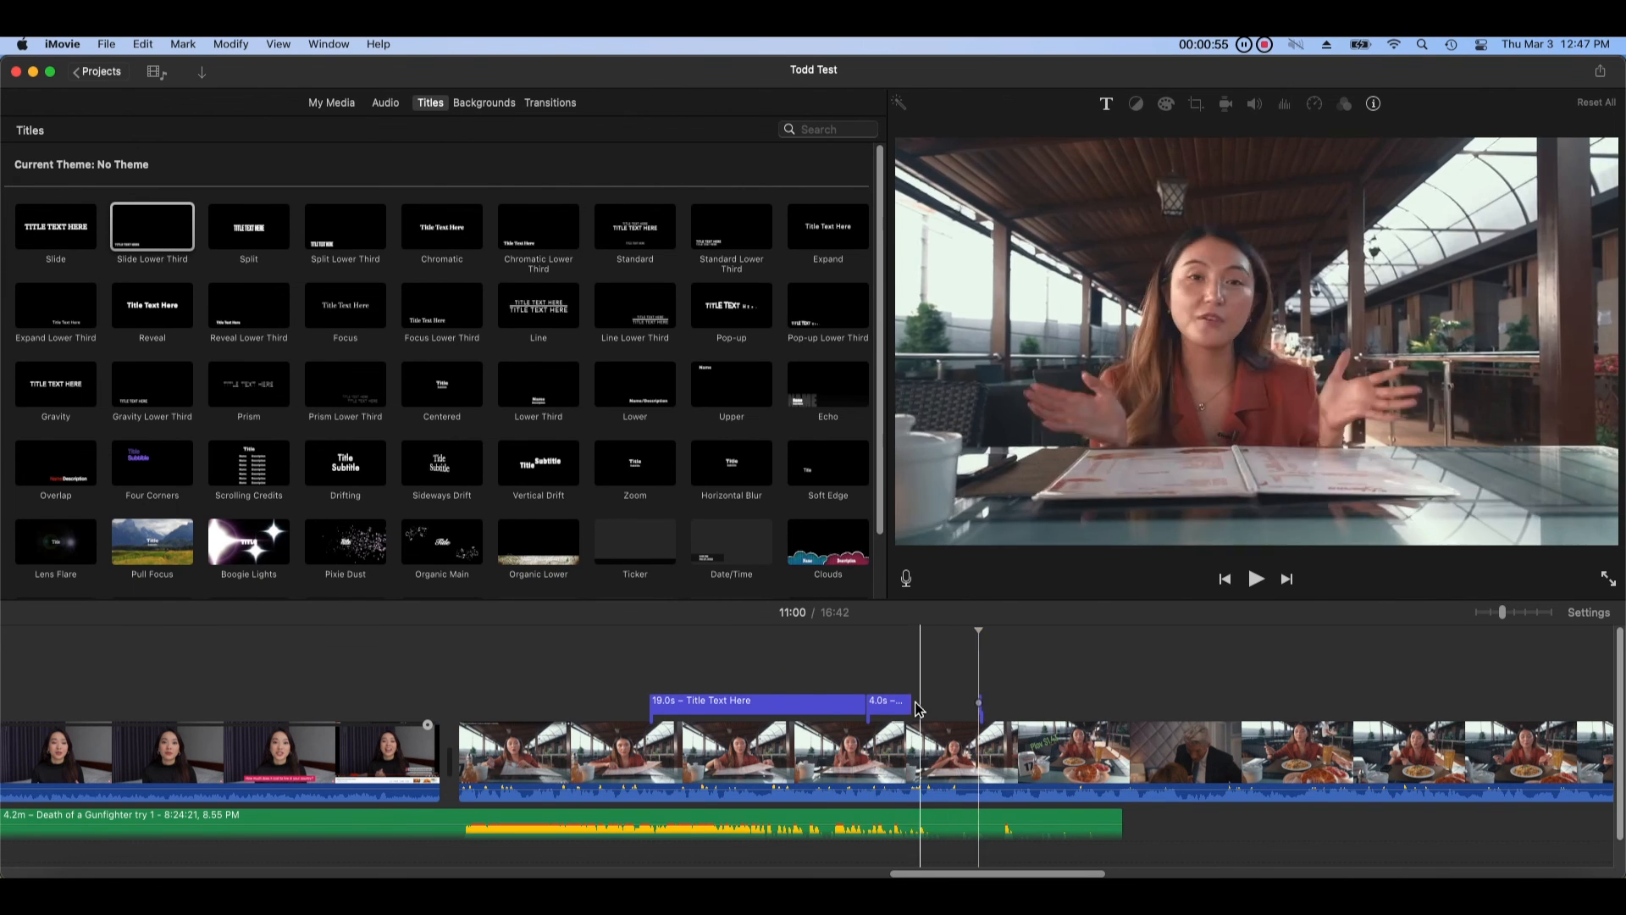
Step: Undo the trim of the last title piece and move the 4-second title ahead of the 19-second title
left_click(146, 47)
left_click(169, 65)
left_click_drag(900, 709, 607, 664)
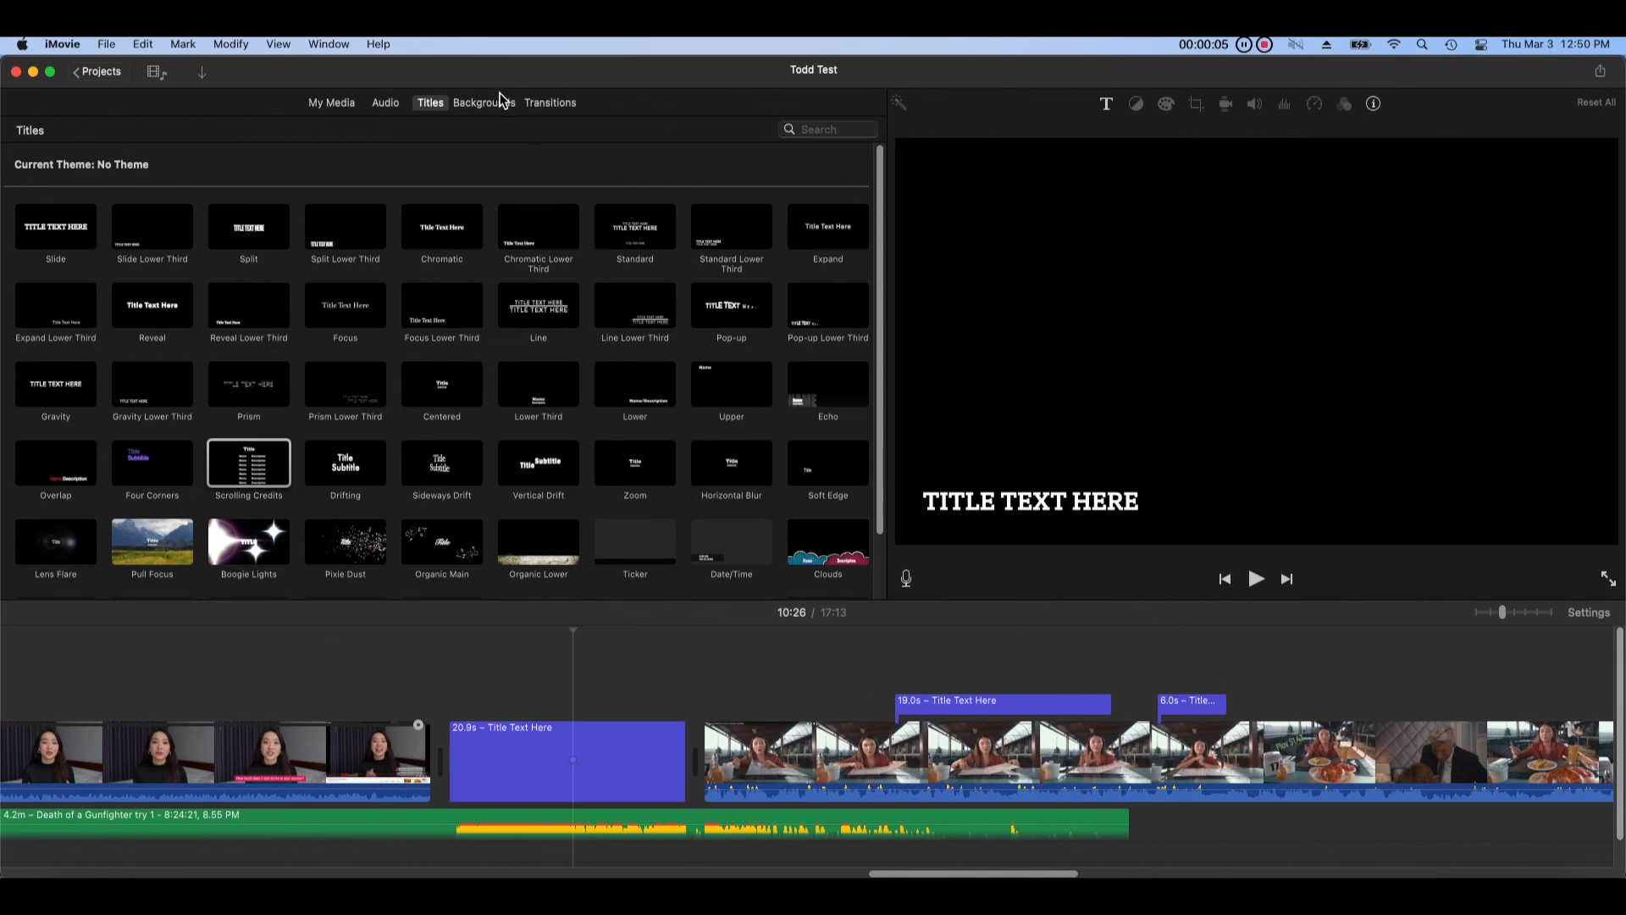
Step: Place the Underwater background above the restaurant clip, beneath the 19-second title, and select that title
left_click(498, 103)
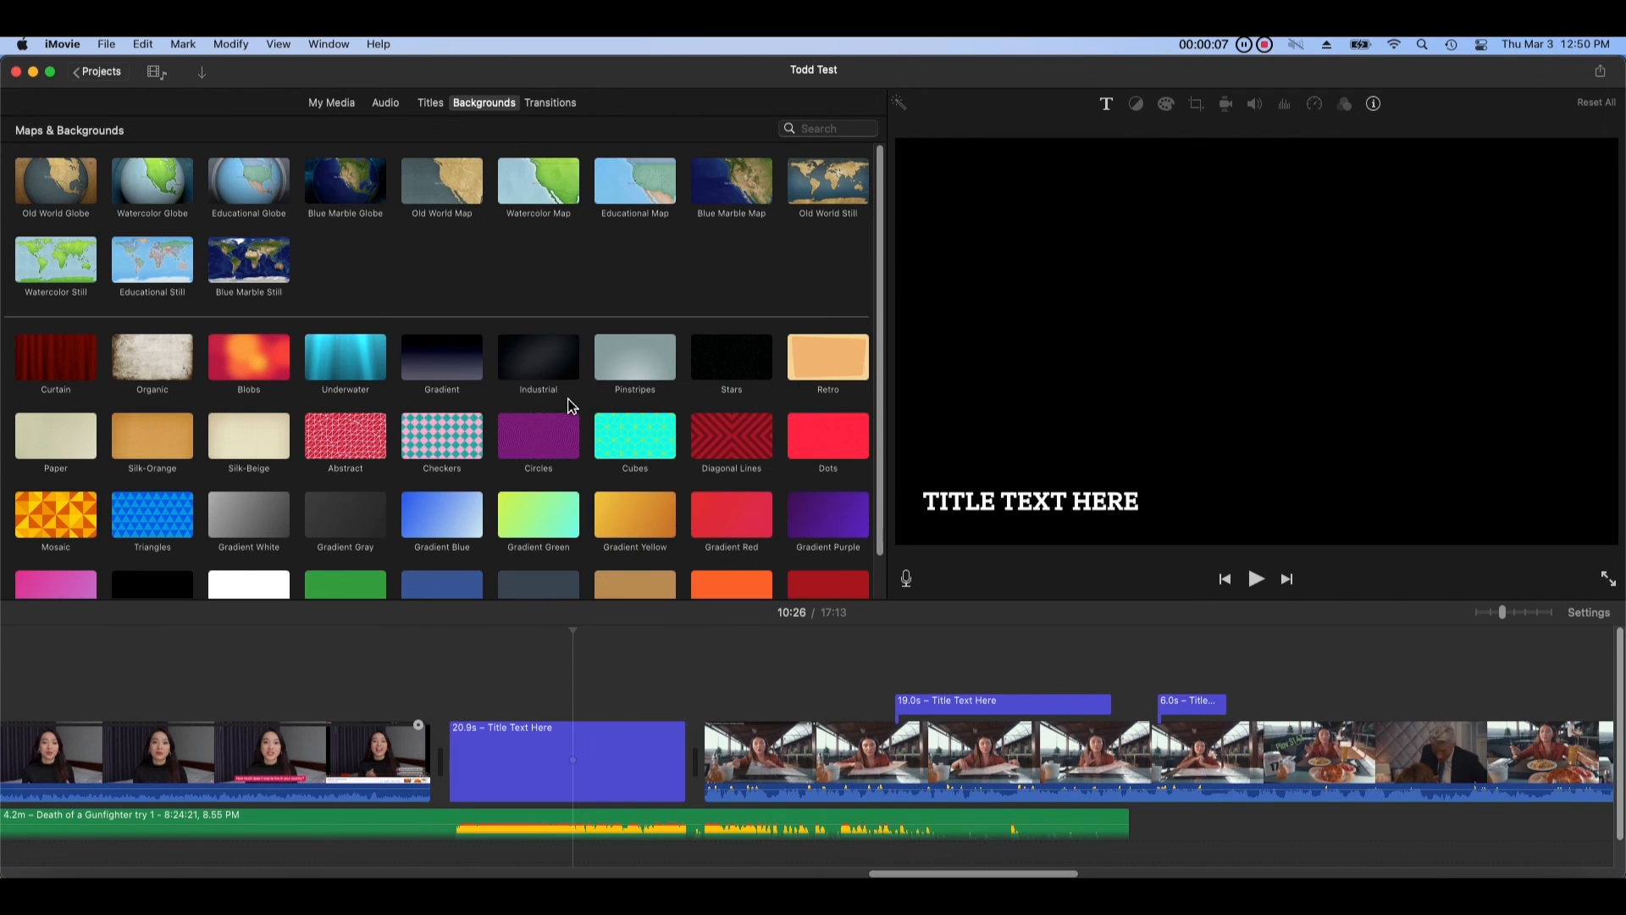
left_click_drag(381, 375, 1075, 699)
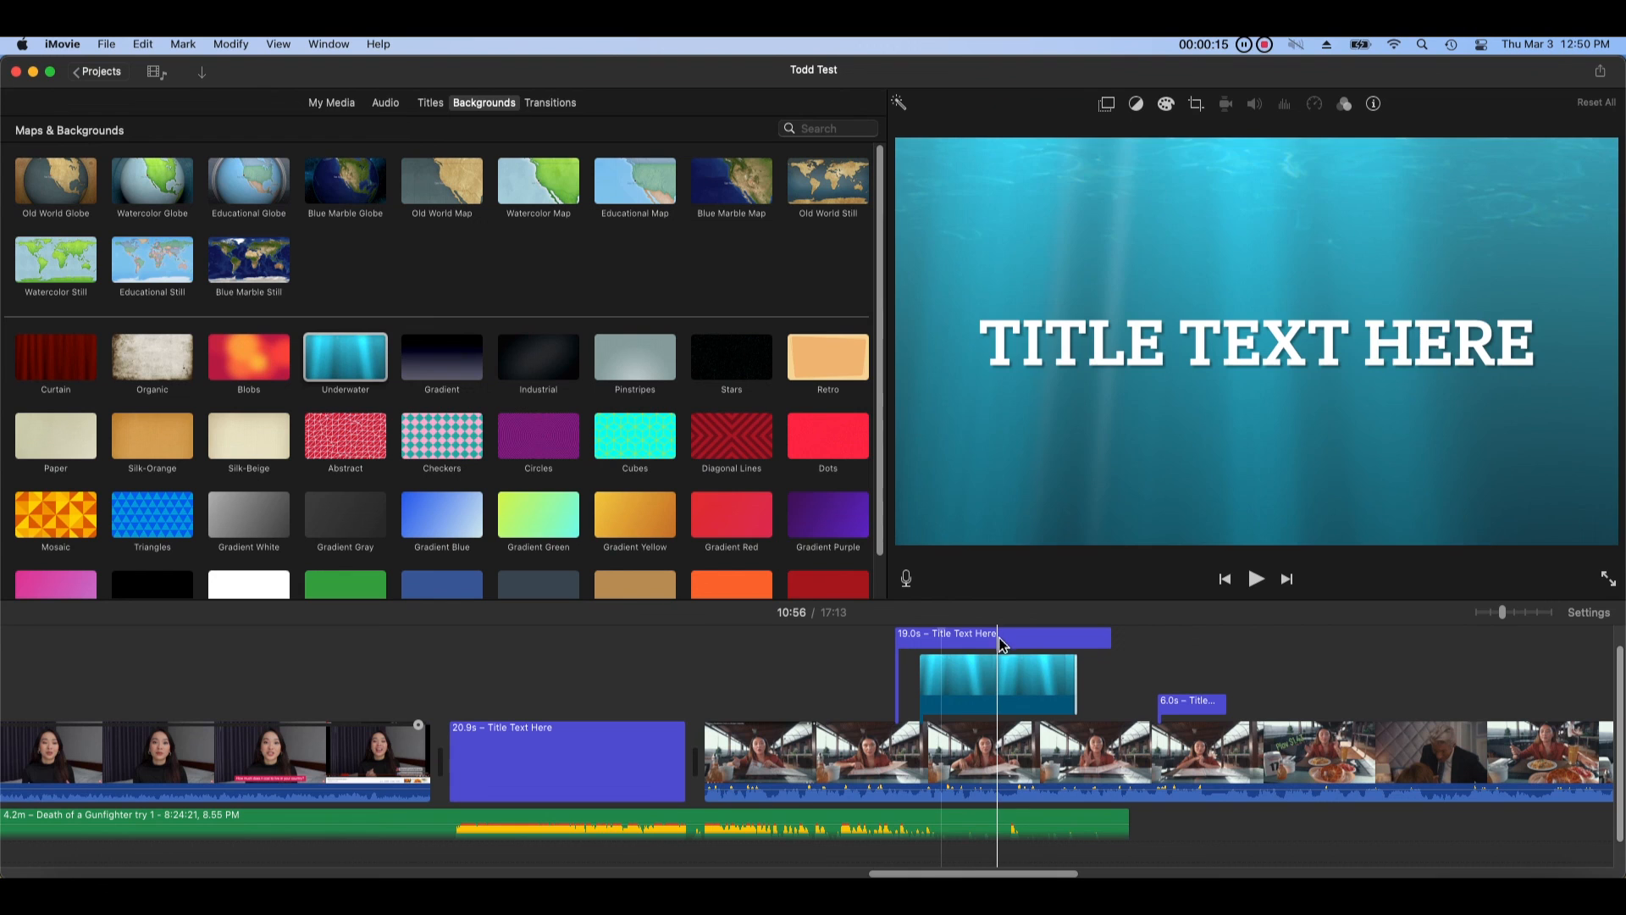
left_click(1001, 637)
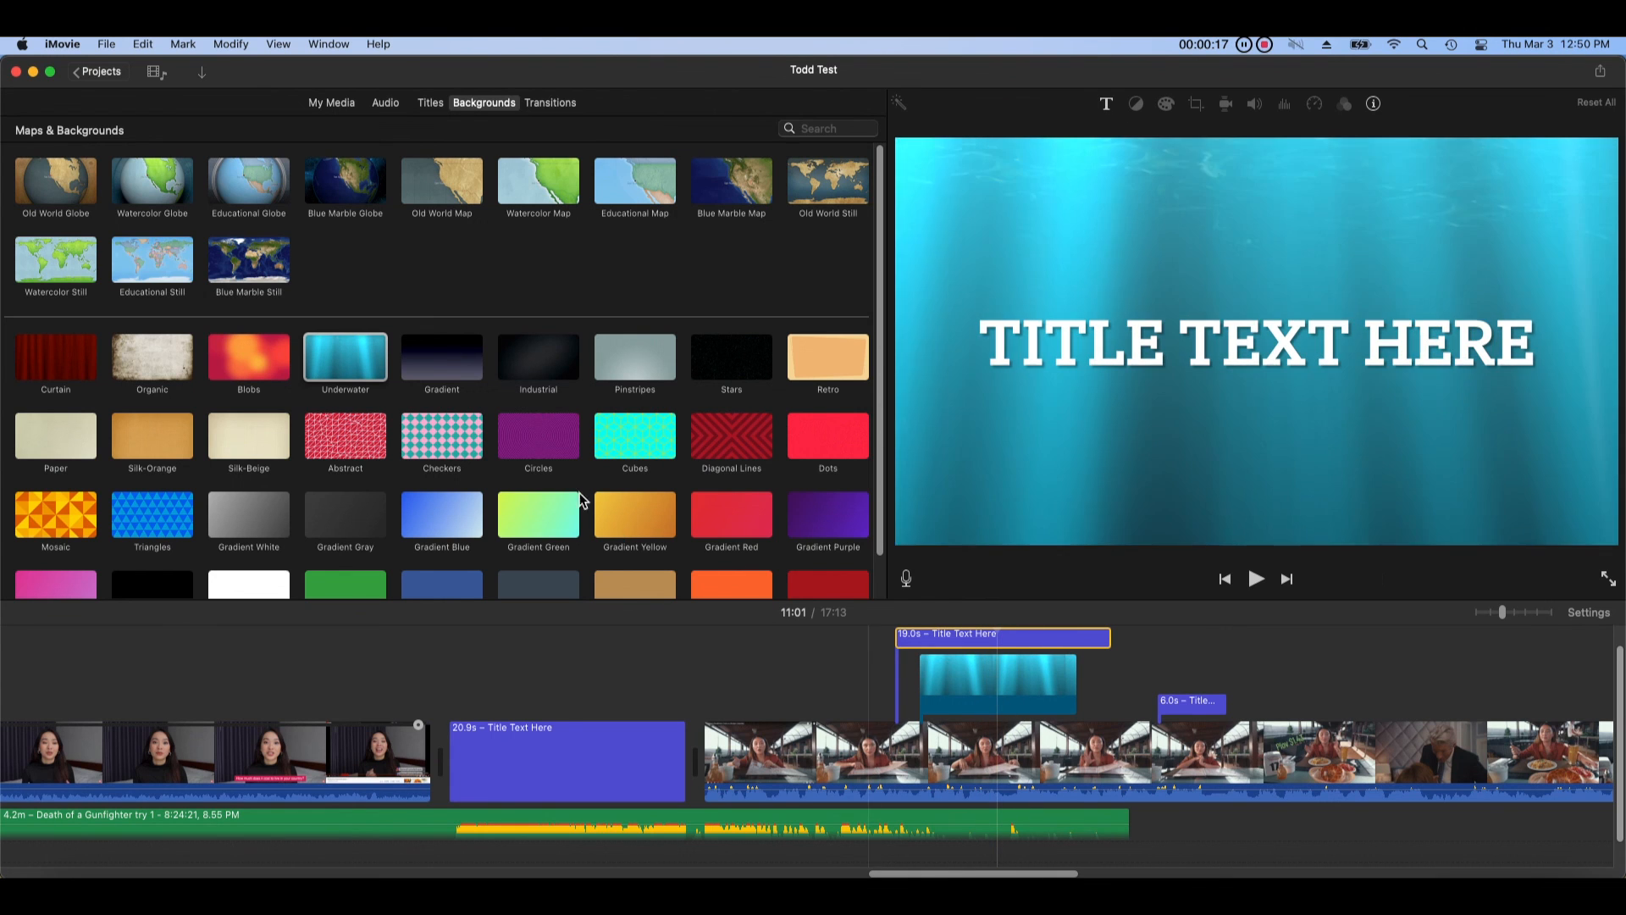
Step: Insert the Blobs background before the 20.9-second title clip, lay that title over it, and extend the background
left_click_drag(241, 360, 449, 752)
left_click_drag(552, 766, 491, 677)
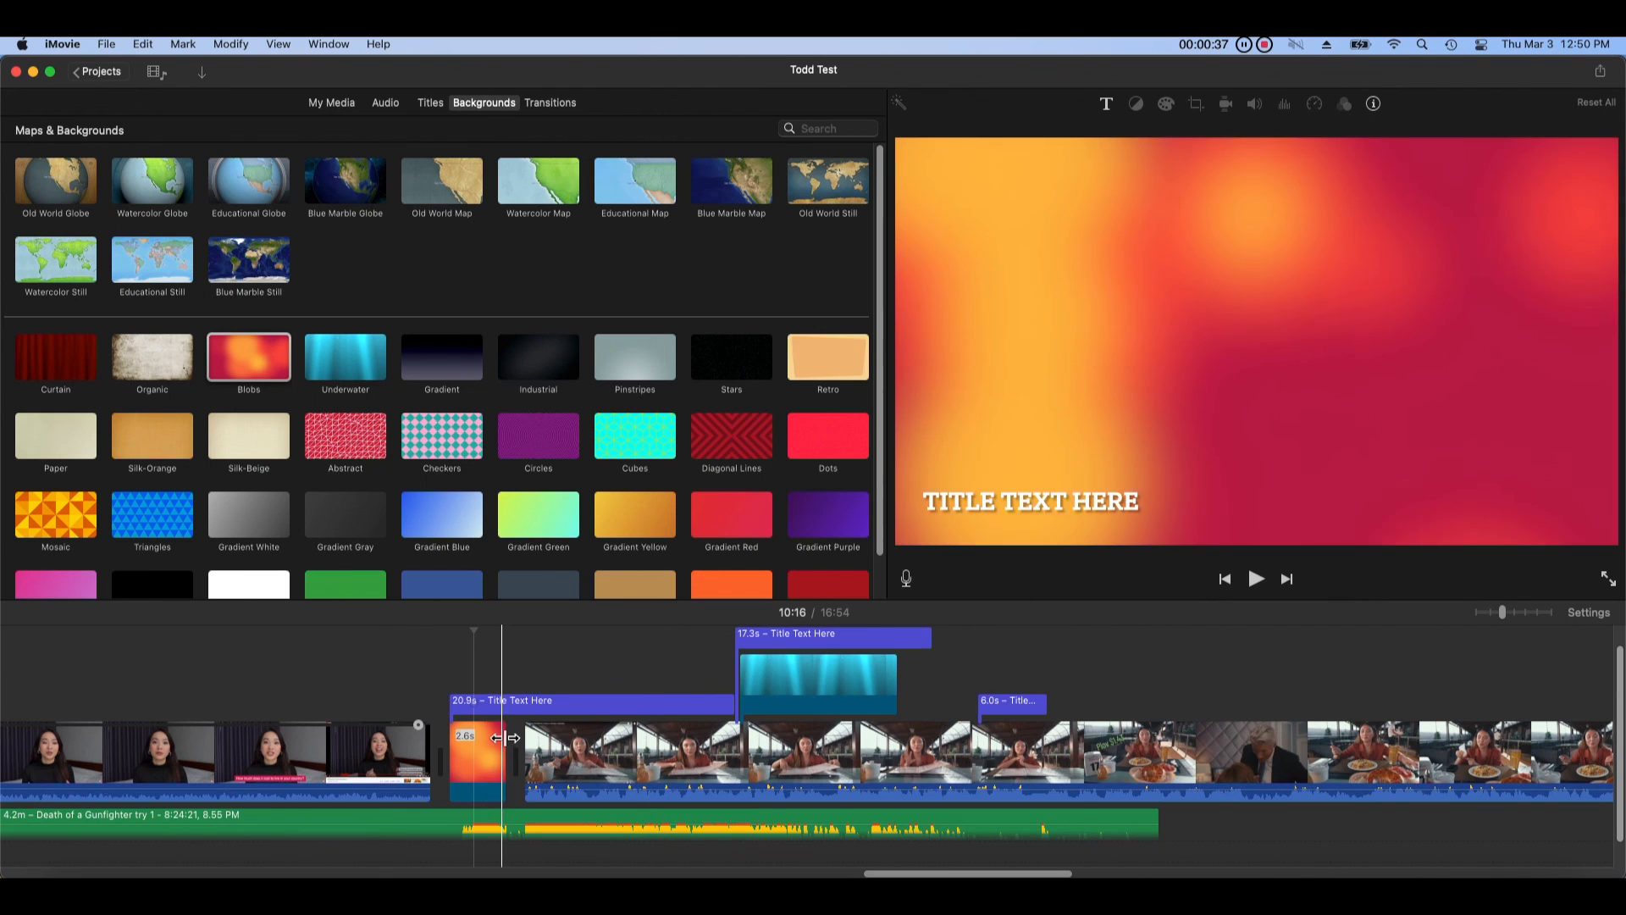
left_click_drag(509, 737, 805, 739)
Step: Insert the Cubes background before the closing title at the timeline's end and lay that title over it
left_click_drag(635, 436, 1061, 762)
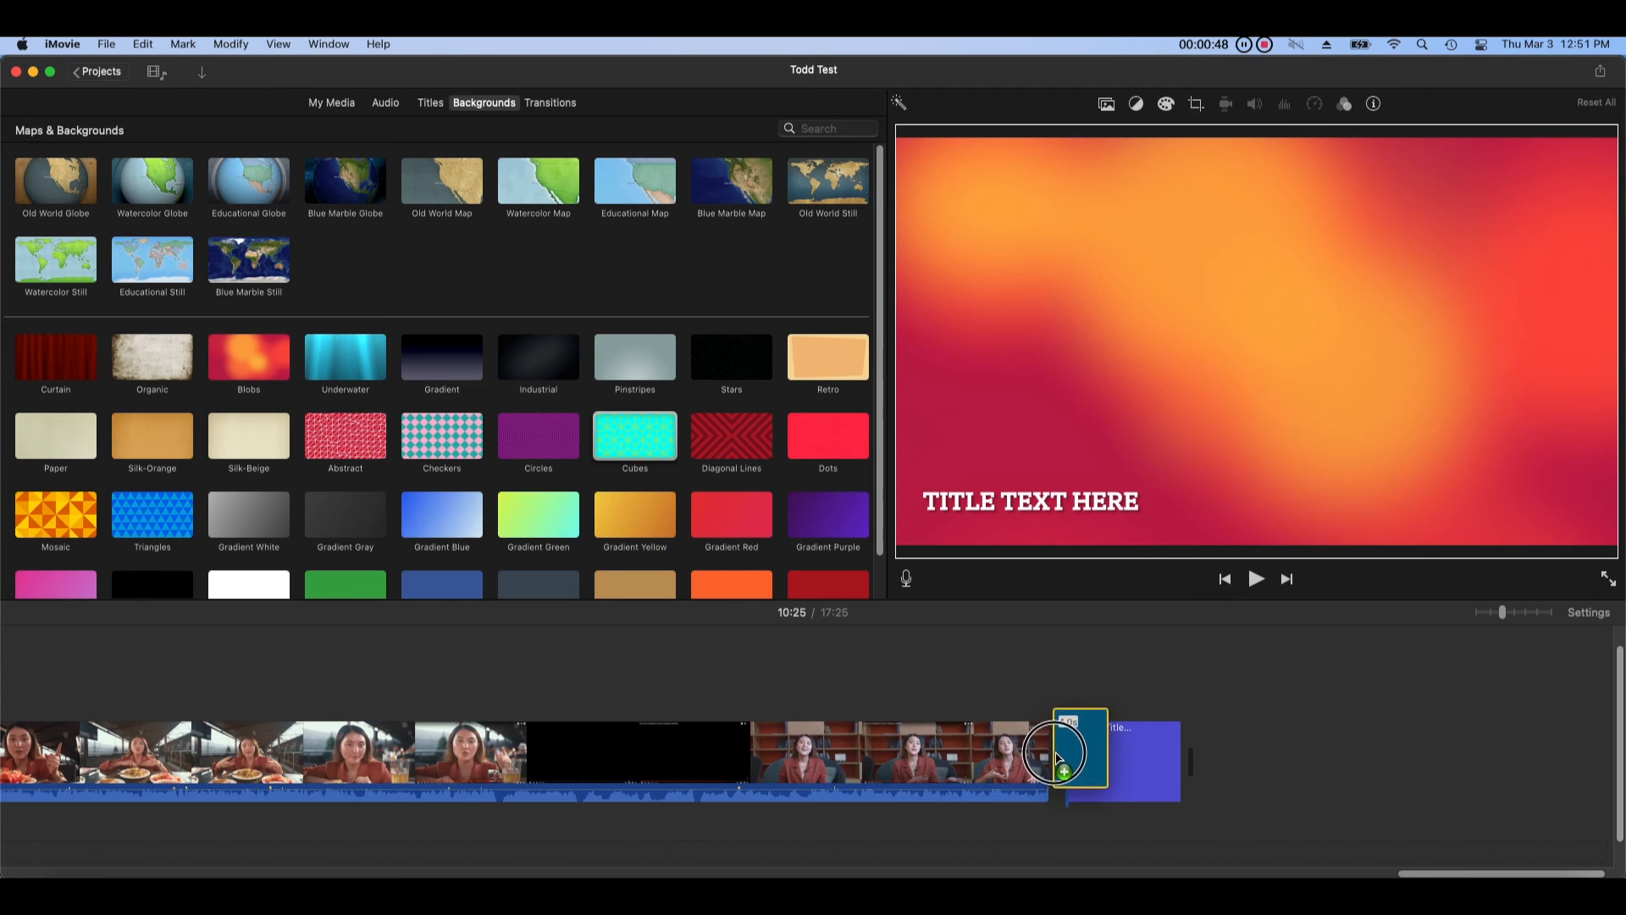
left_click_drag(1198, 762, 1139, 696)
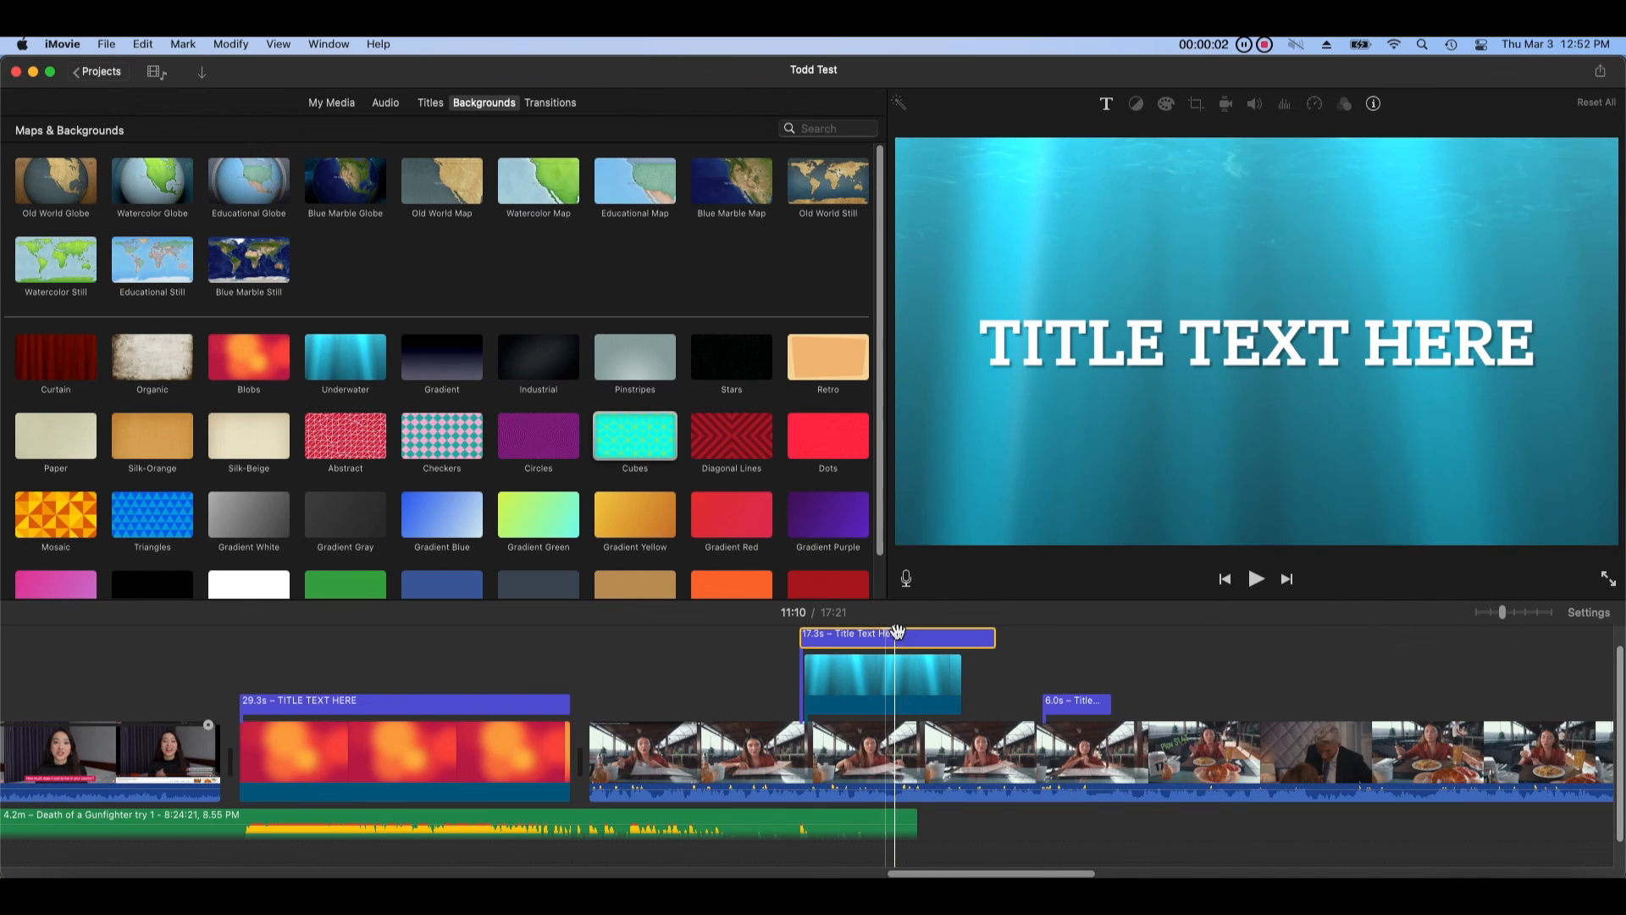
Step: Set the font of the title over the Underwater background to Brush Script MT Italic, and try left alignment before restoring centre alignment
left_click(1106, 104)
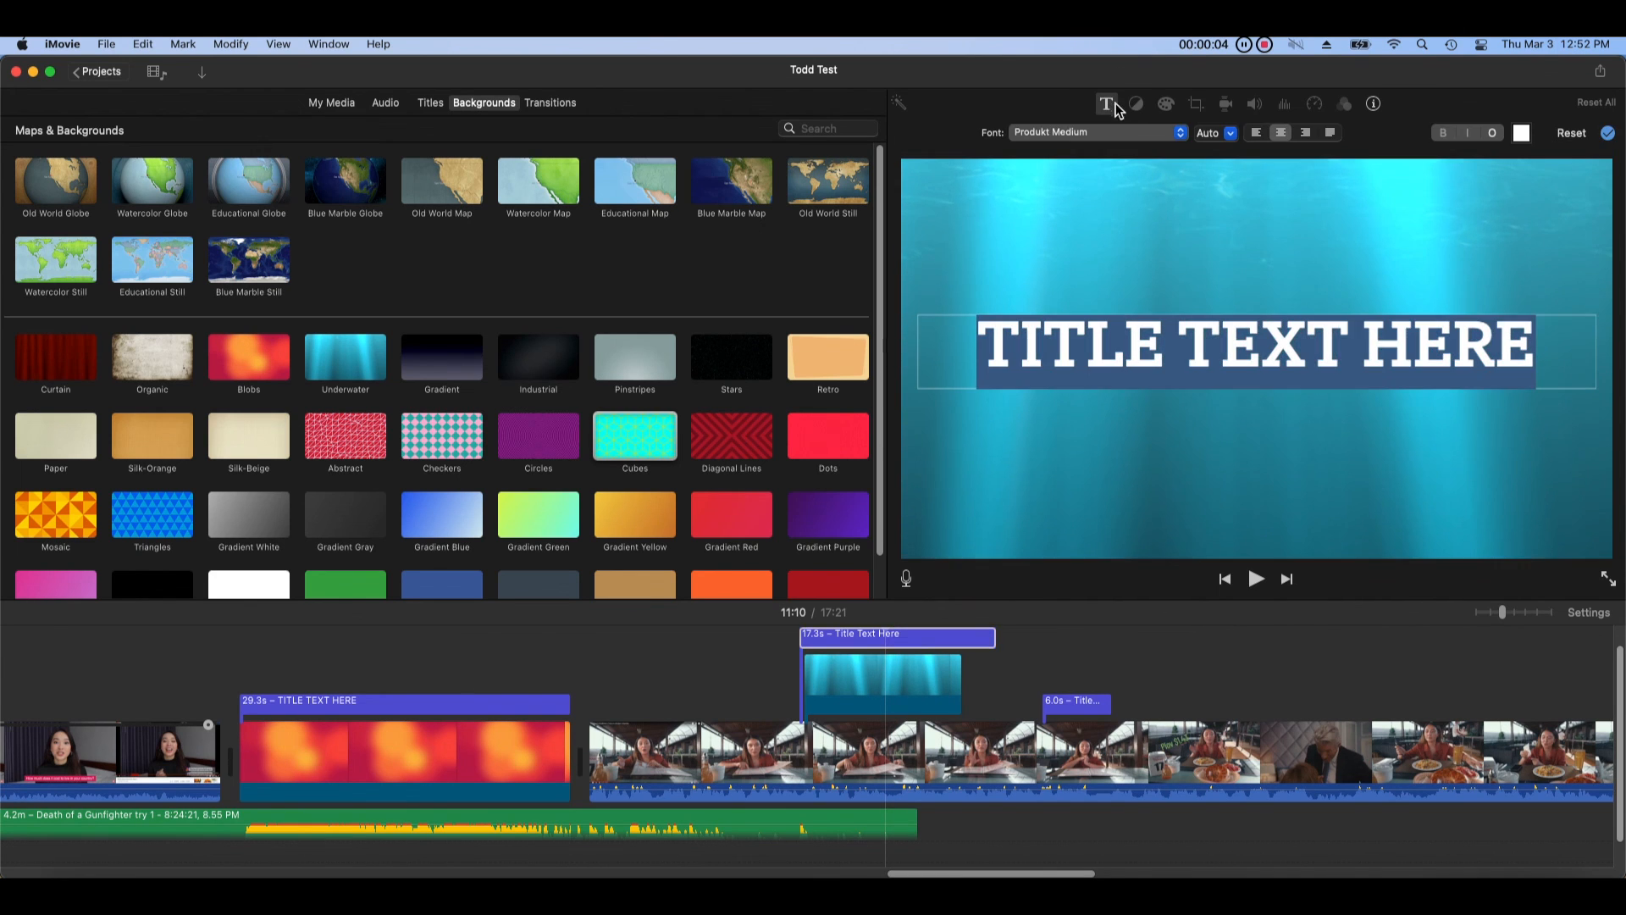
left_click(1181, 136)
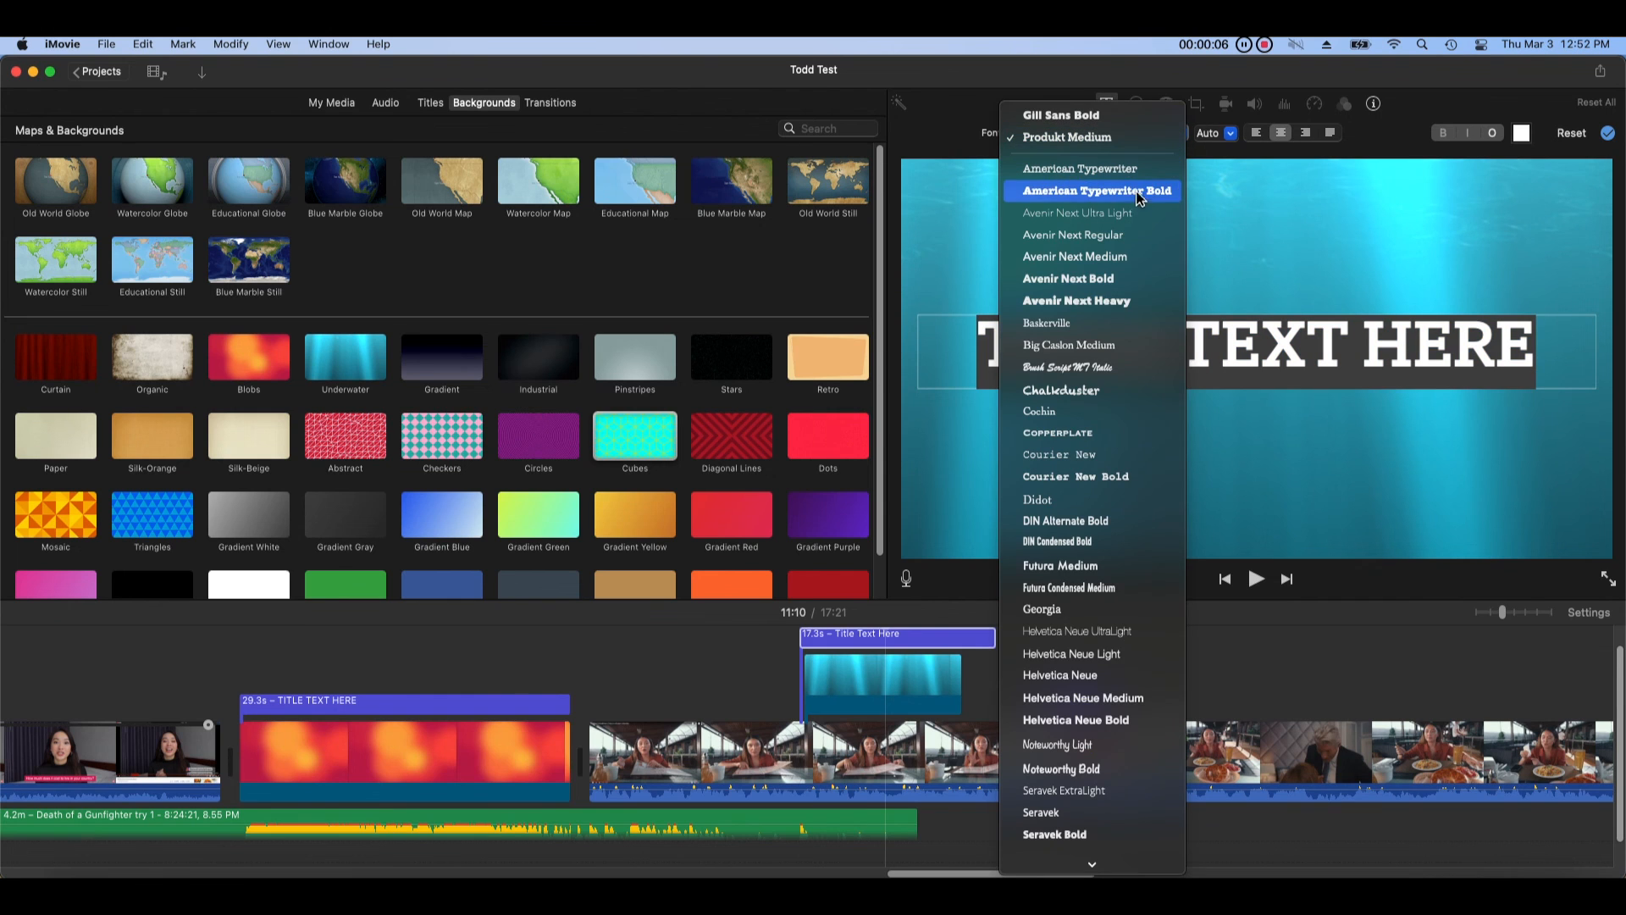
left_click(1133, 367)
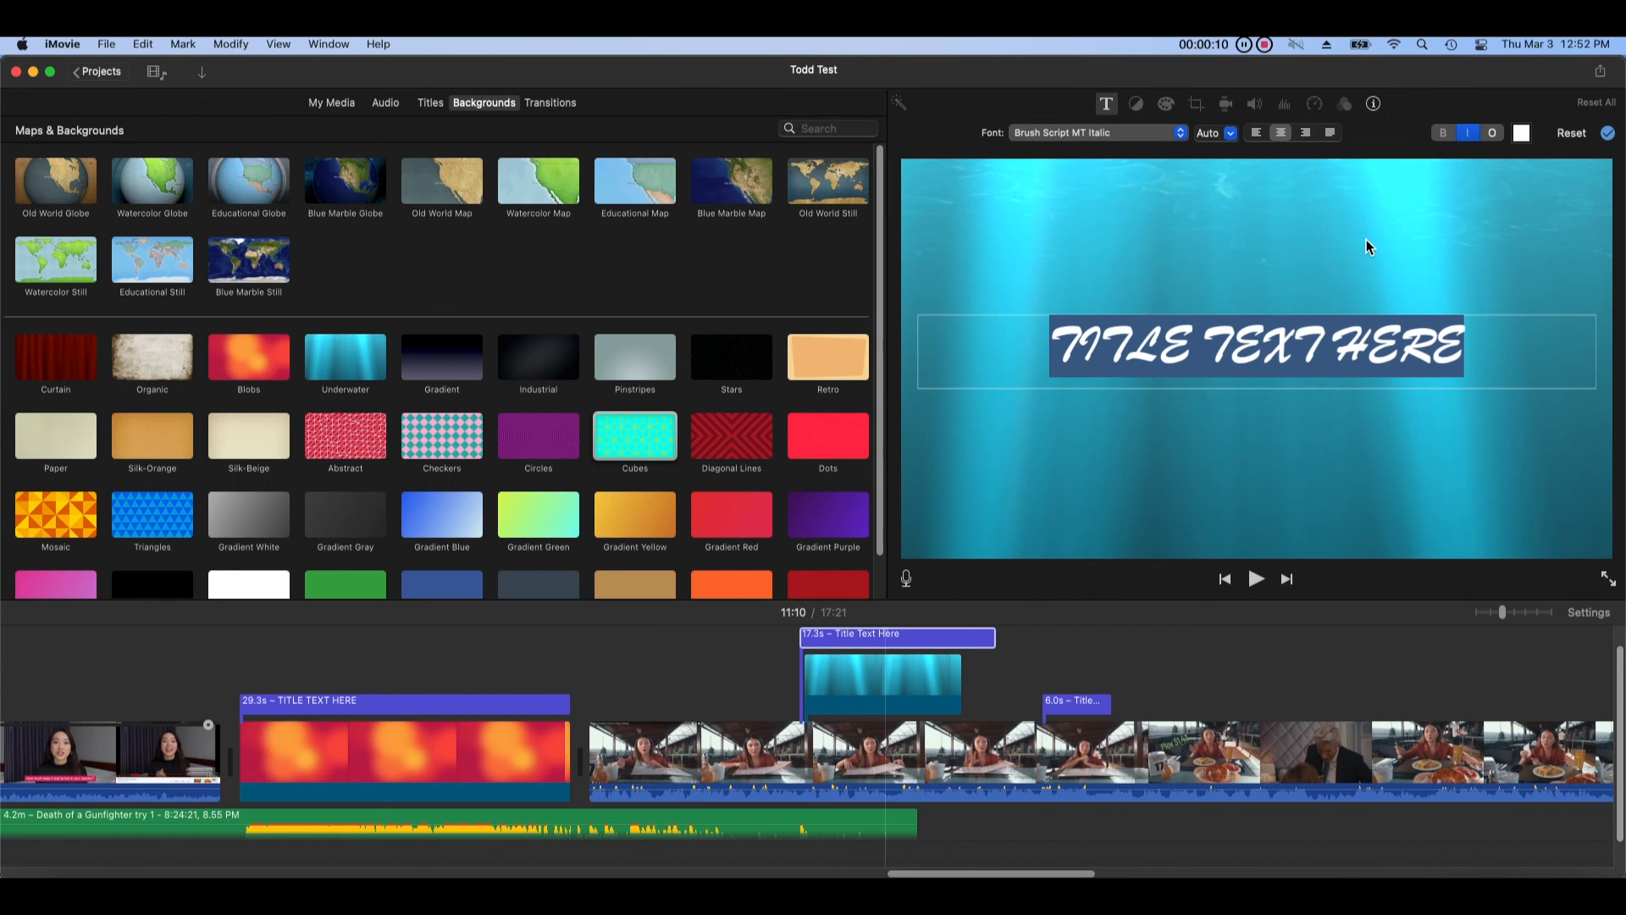
left_click(1258, 134)
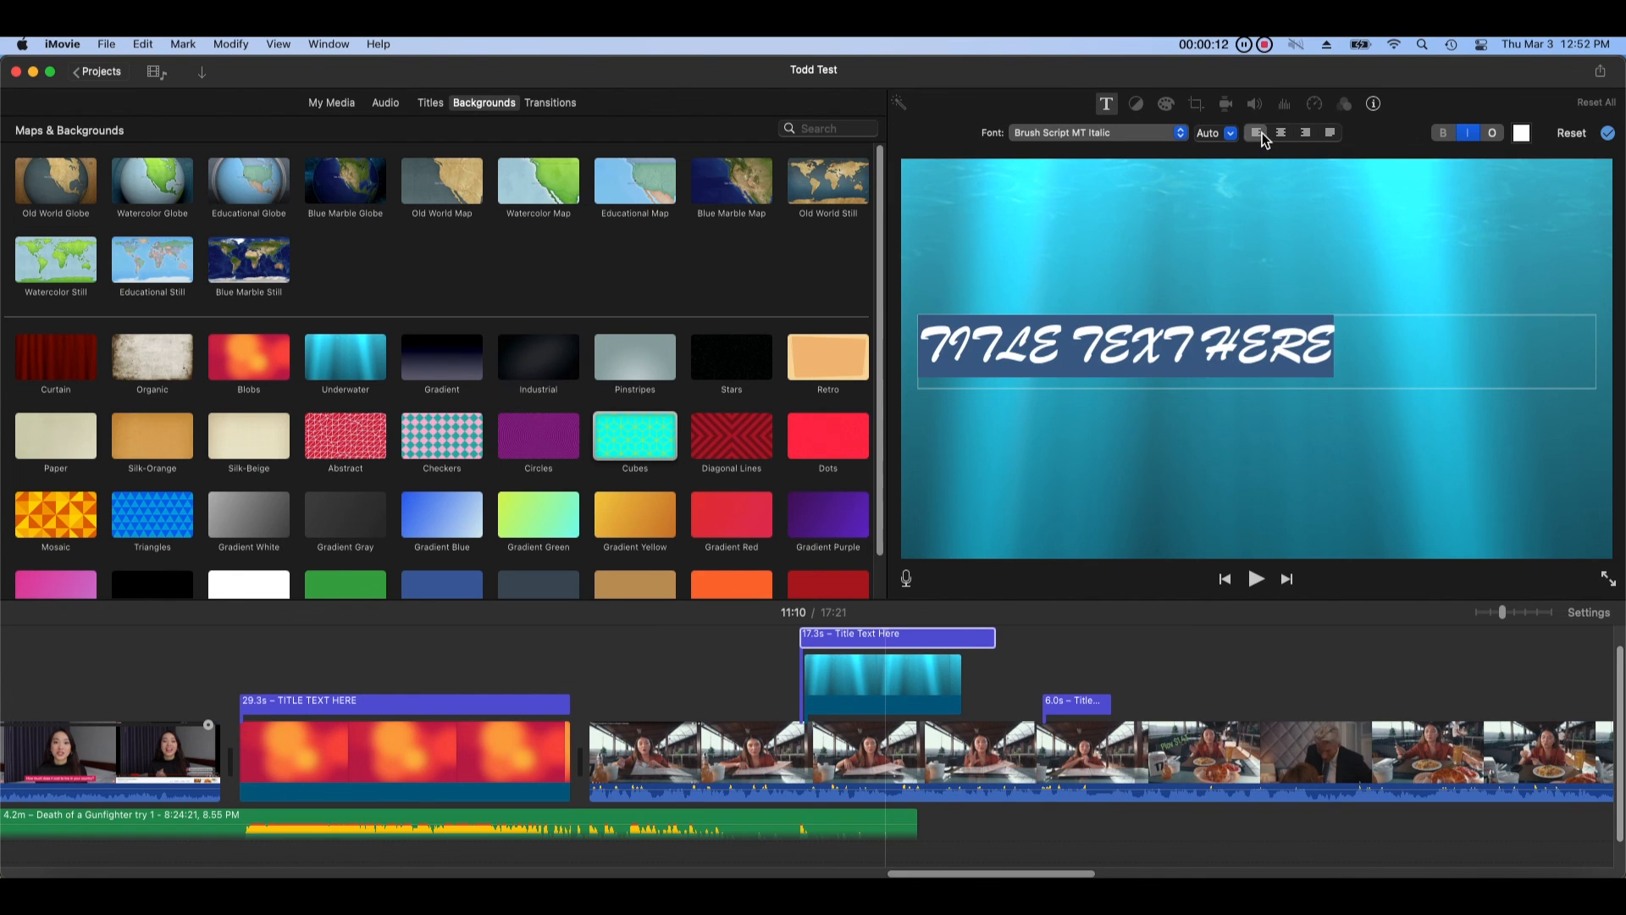
left_click(1281, 134)
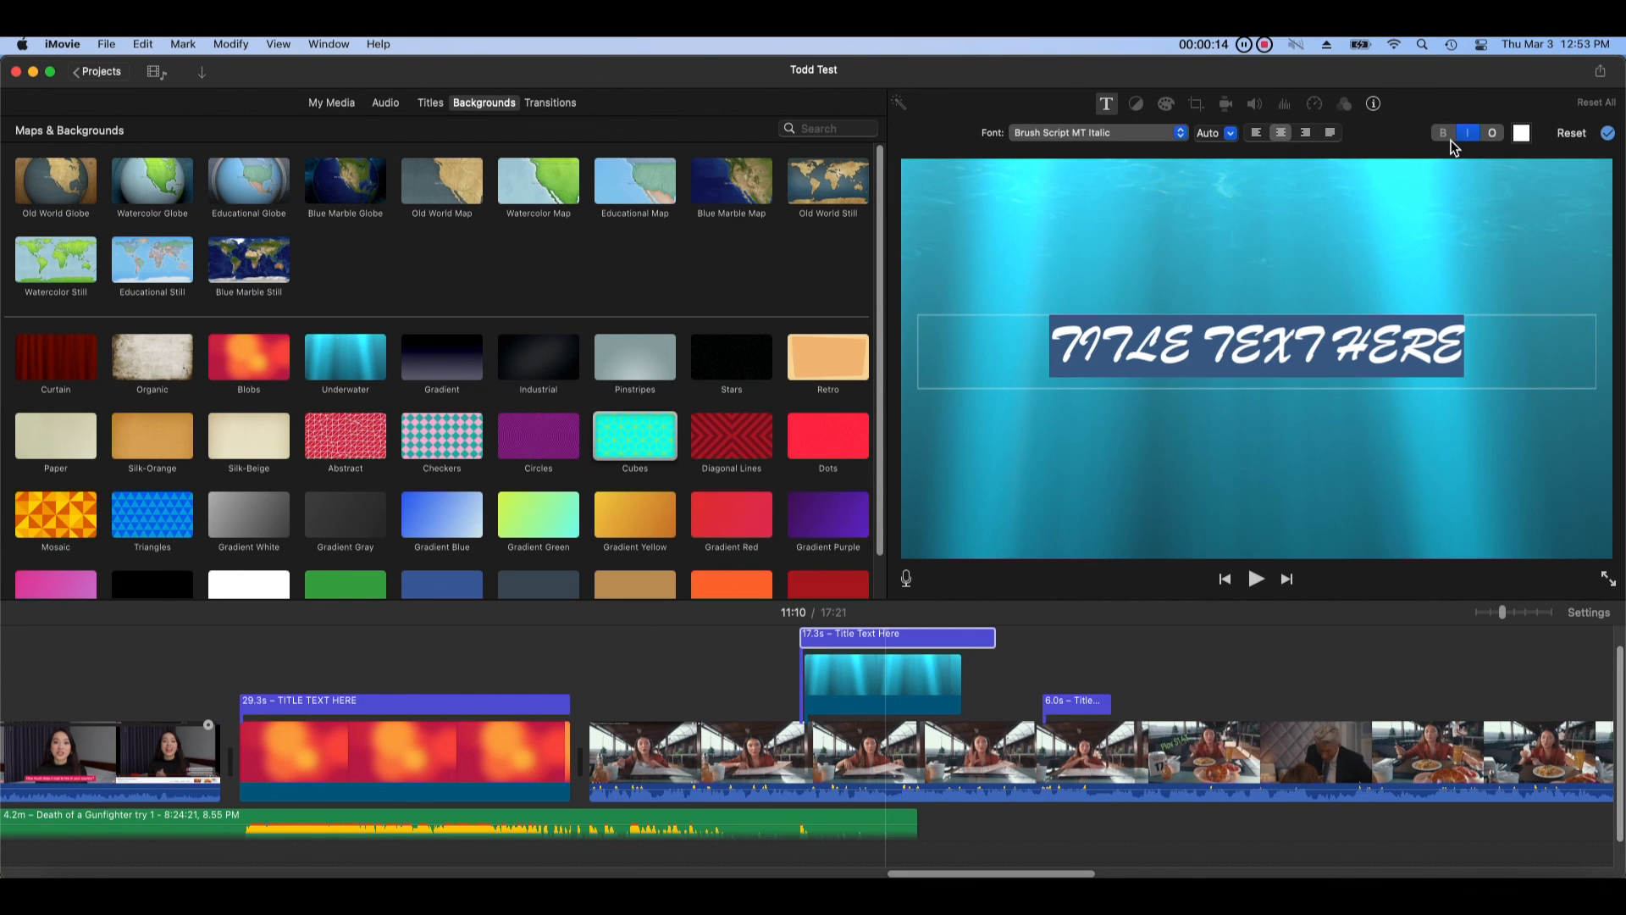
Step: Try to apply bold to the title over the Underwater background
left_click(1445, 136)
left_click(974, 631)
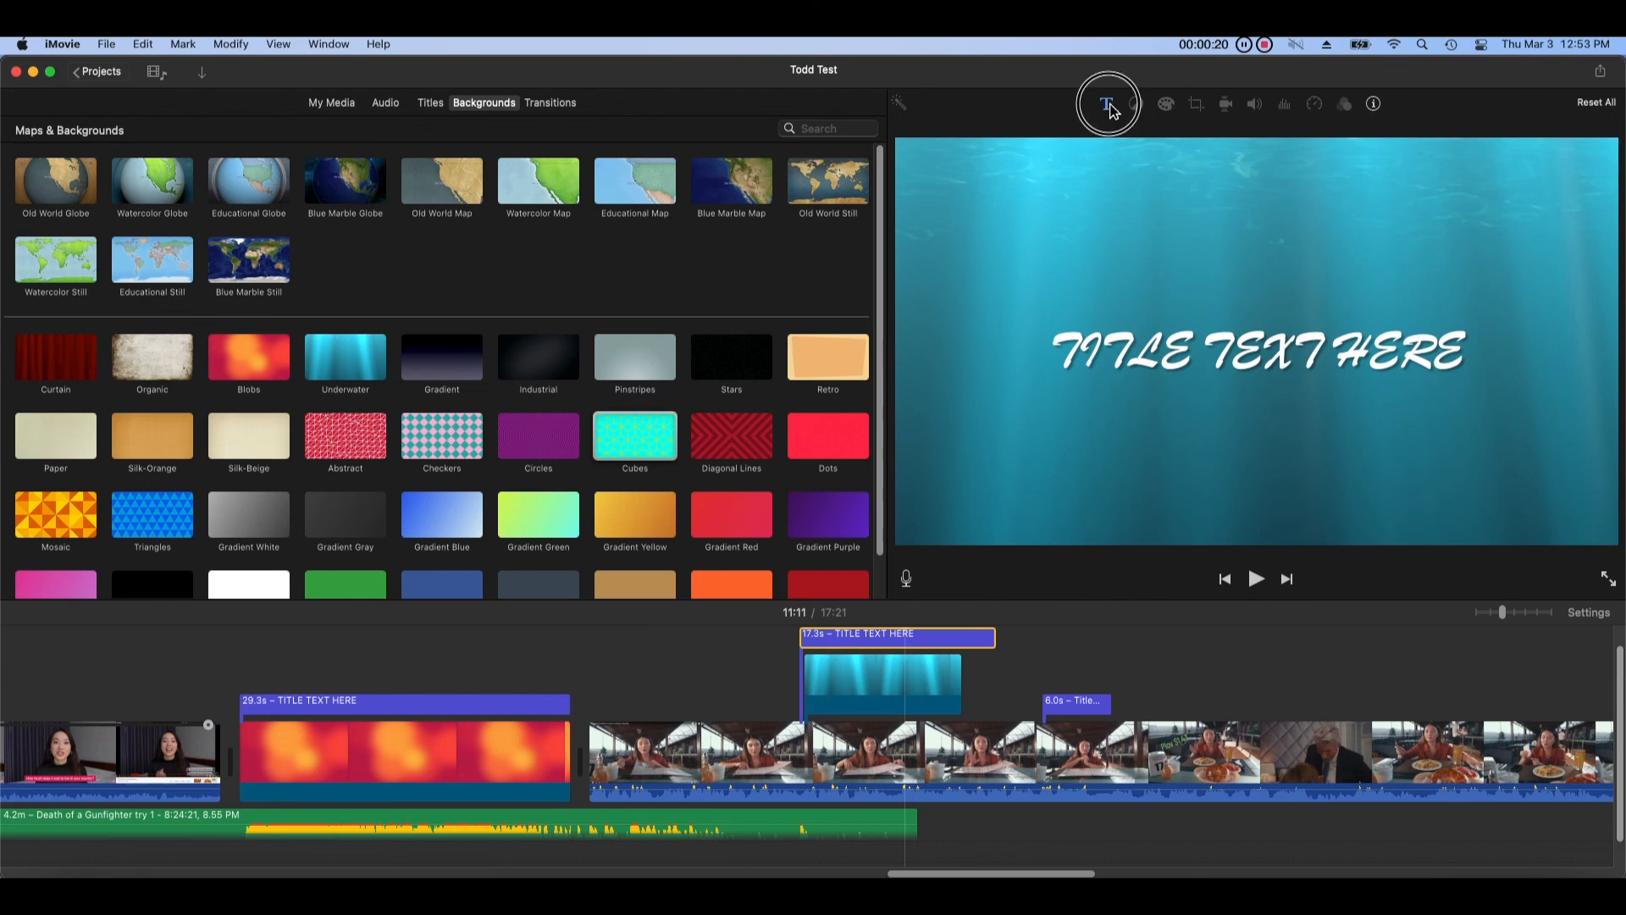
left_click(1108, 105)
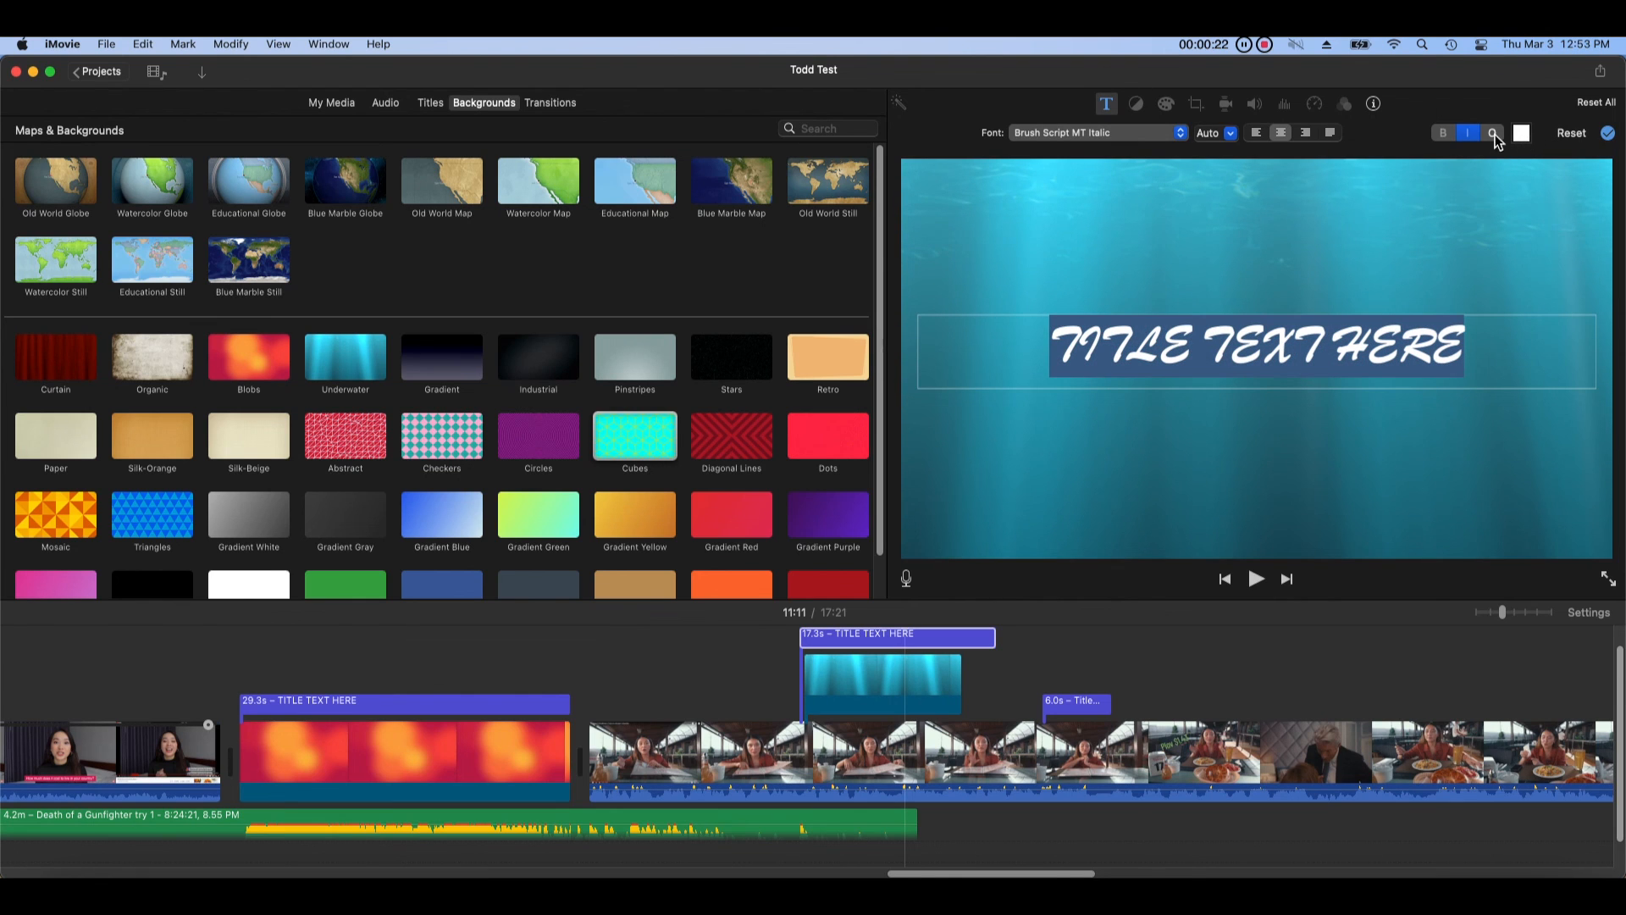
left_click(1443, 137)
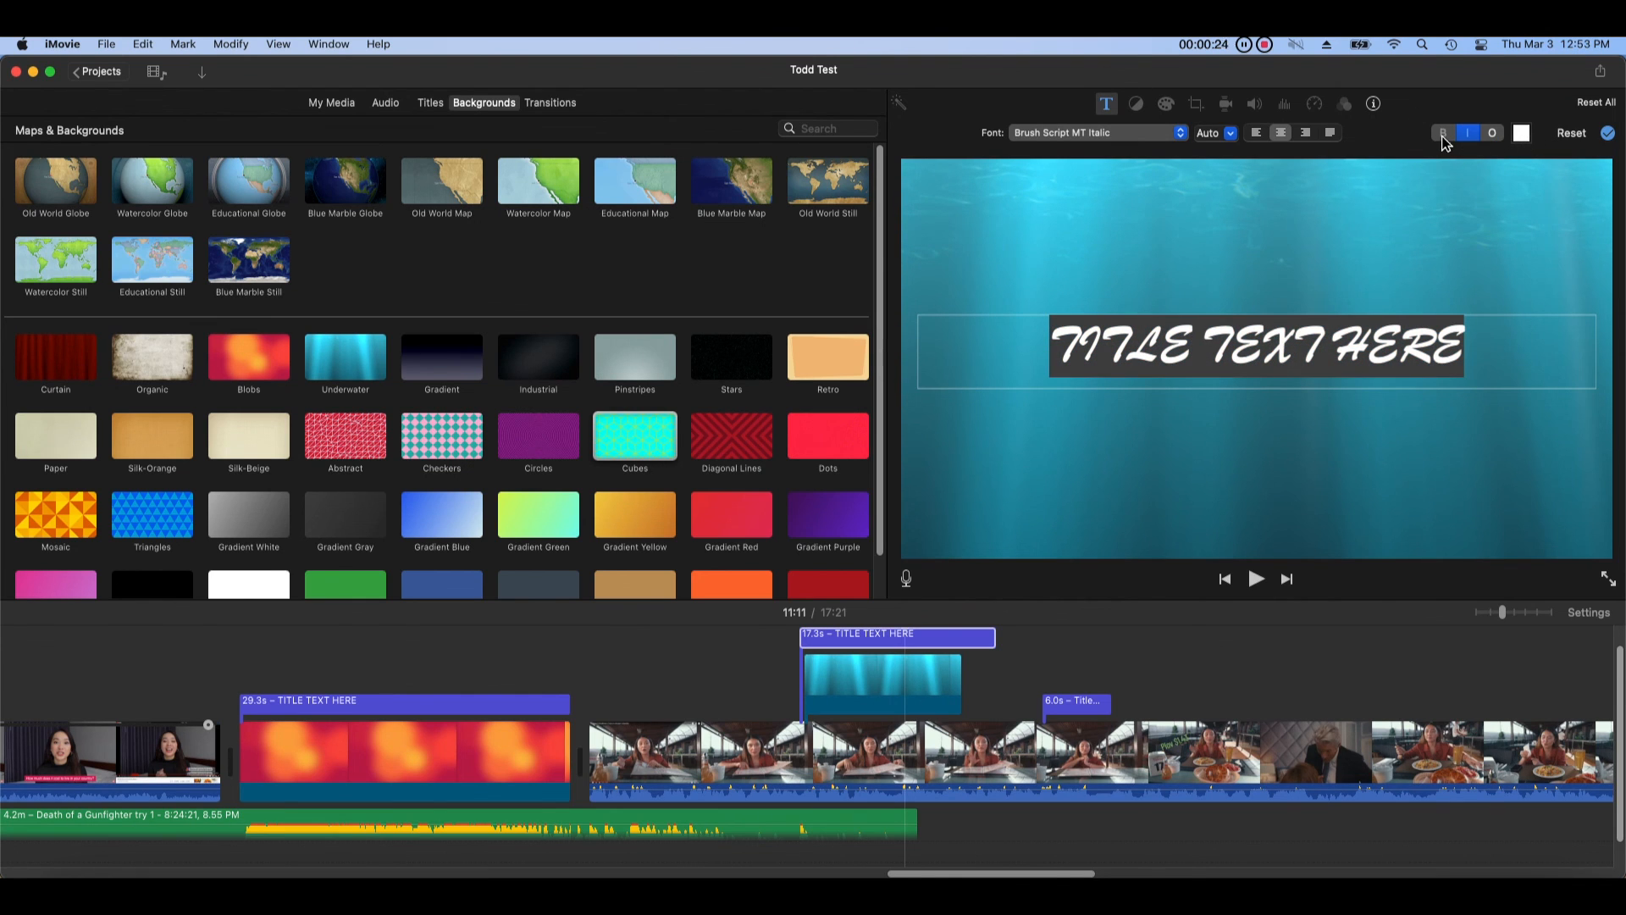
Step: Set the text colour of the title over the Underwater background to Green from the Apple colour palette
left_click(1521, 133)
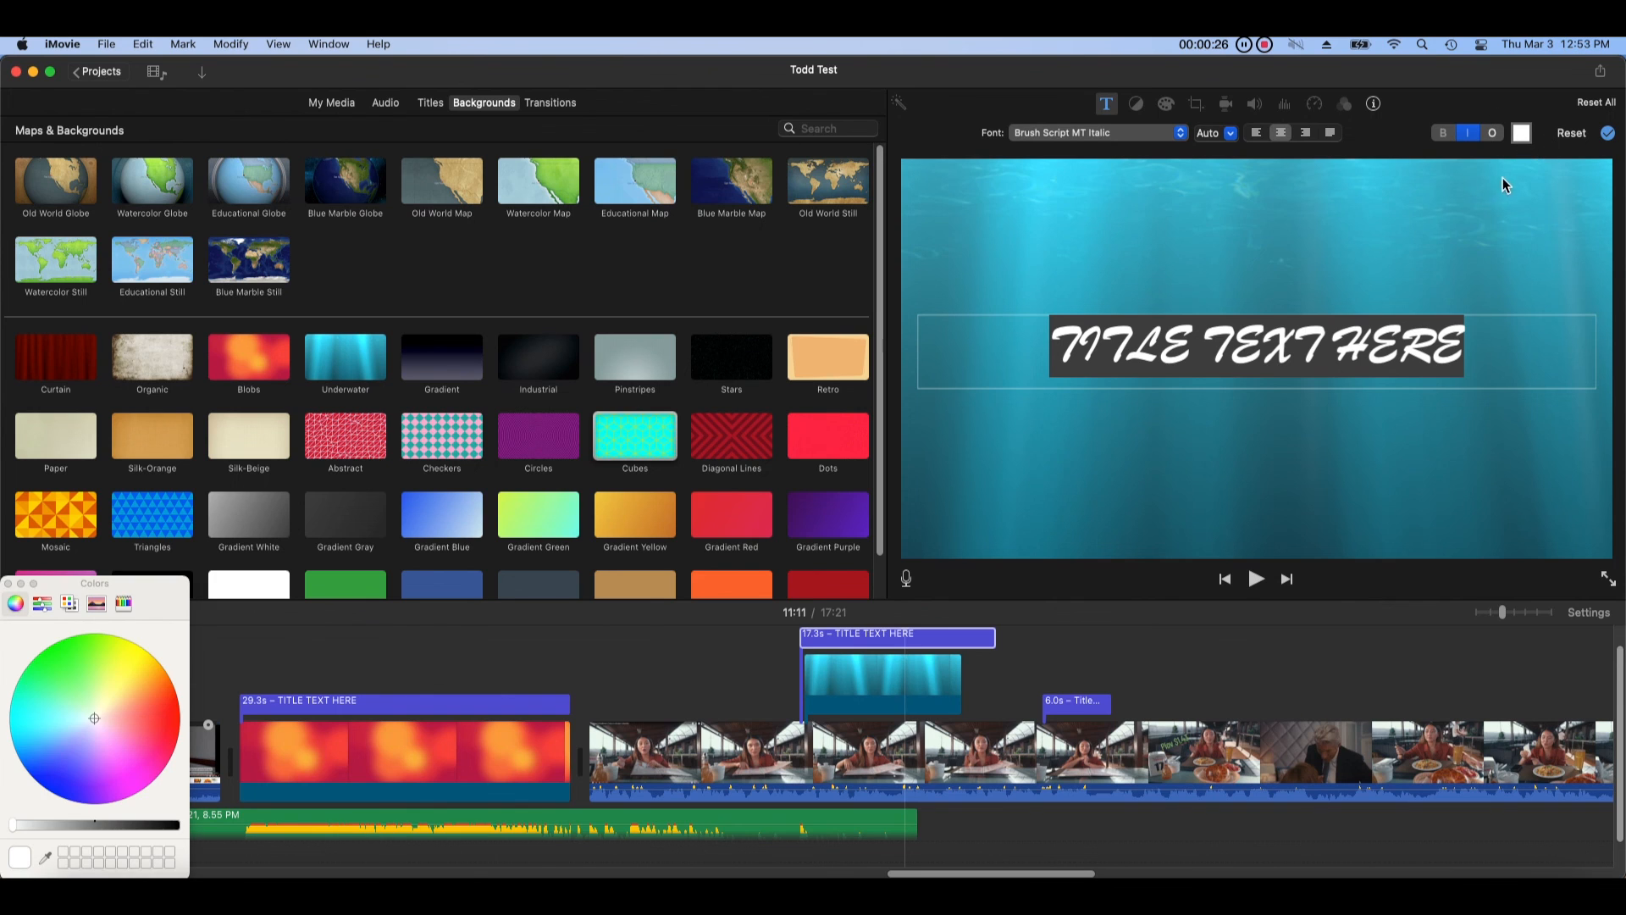
left_click(61, 606)
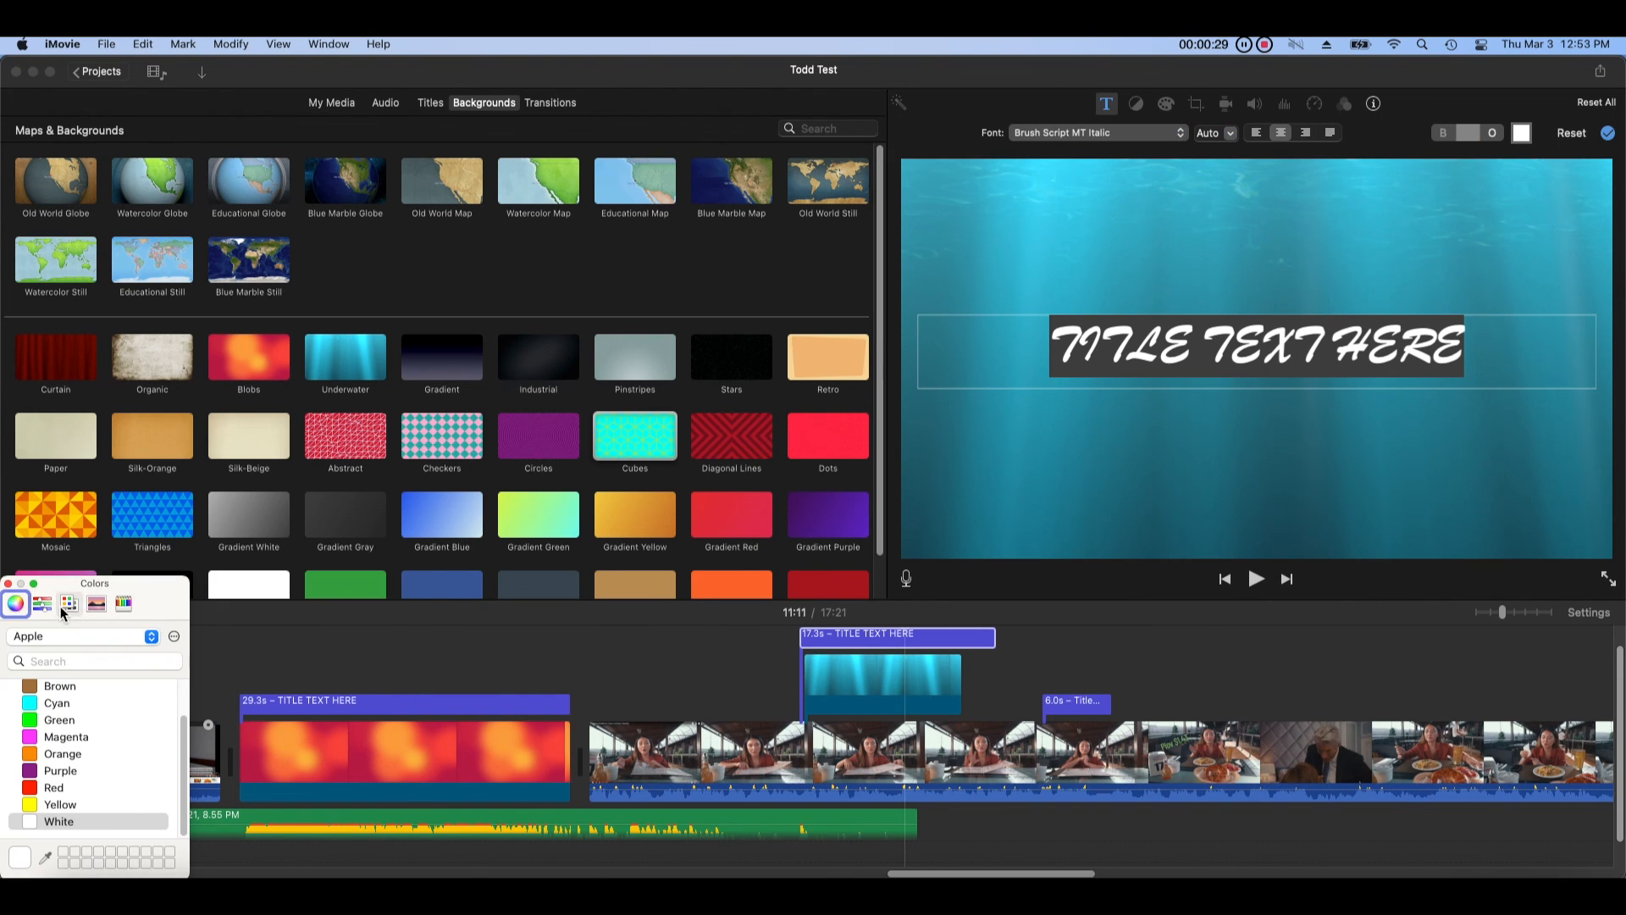
left_click(52, 721)
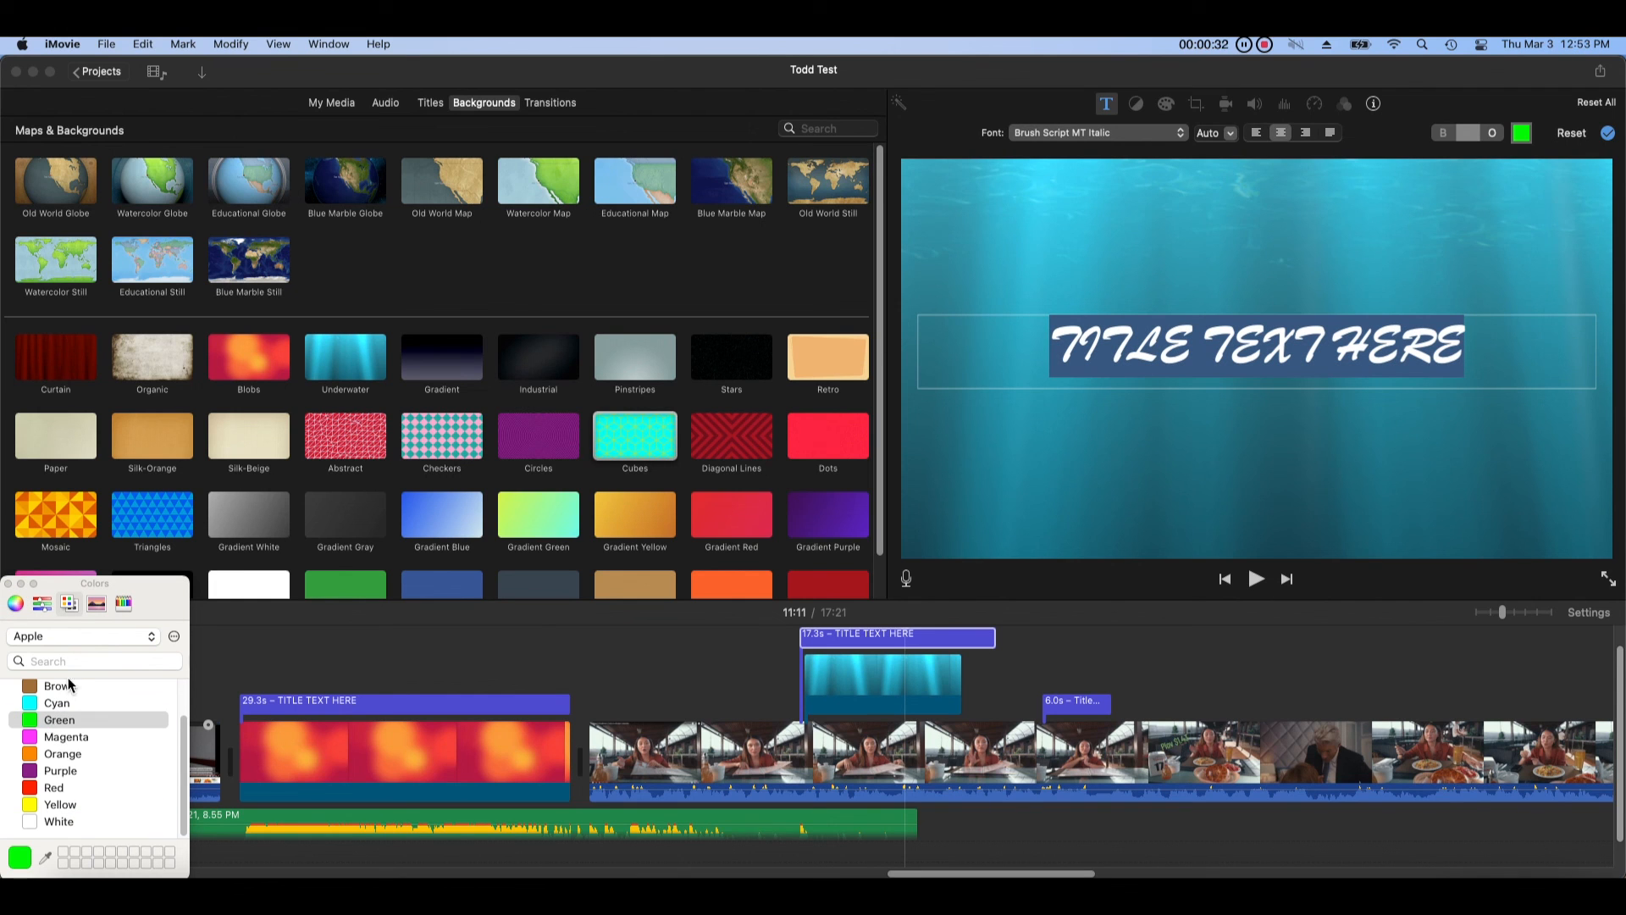
left_click(508, 649)
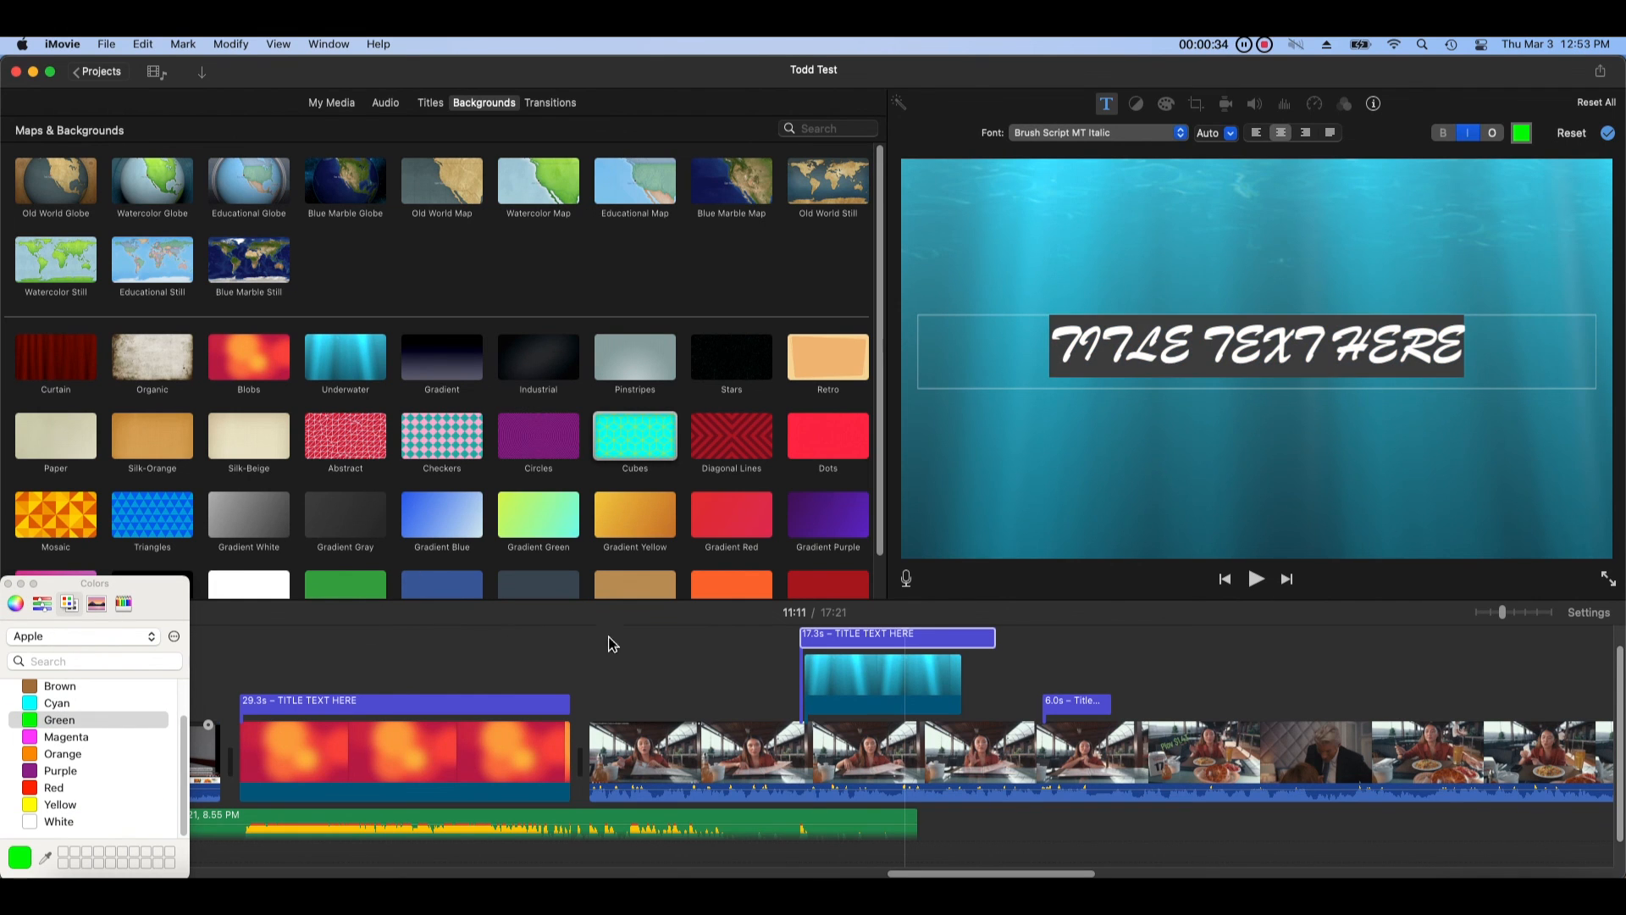
Step: Preview the styled titles over the Underwater and Blobs backgrounds in the timeline
left_click(947, 633)
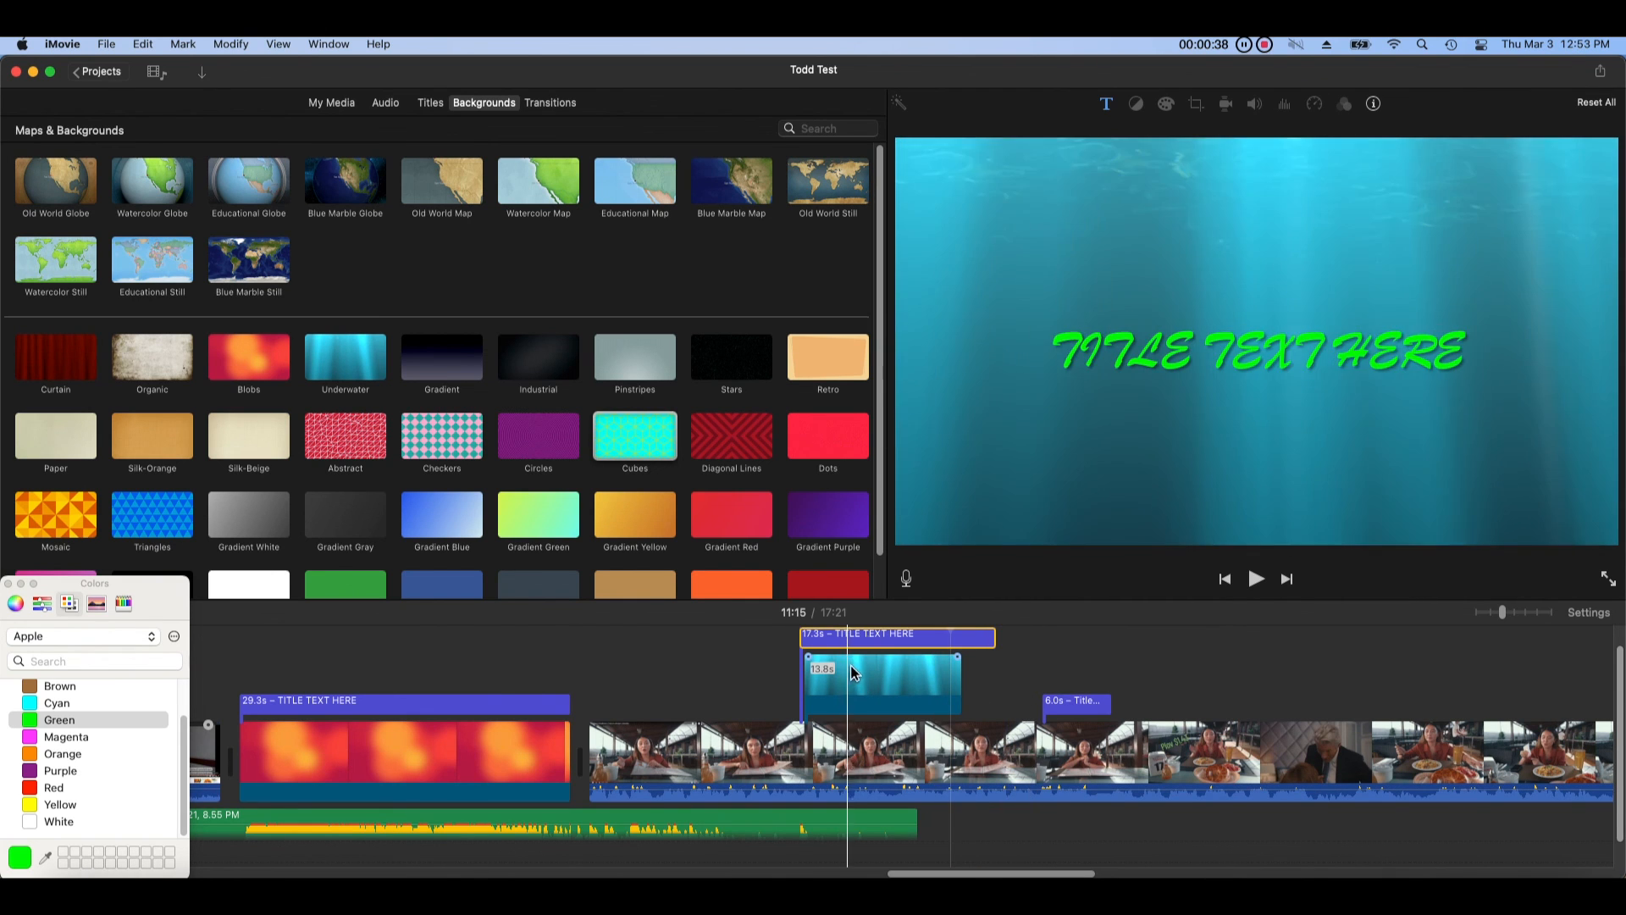
left_click(862, 669)
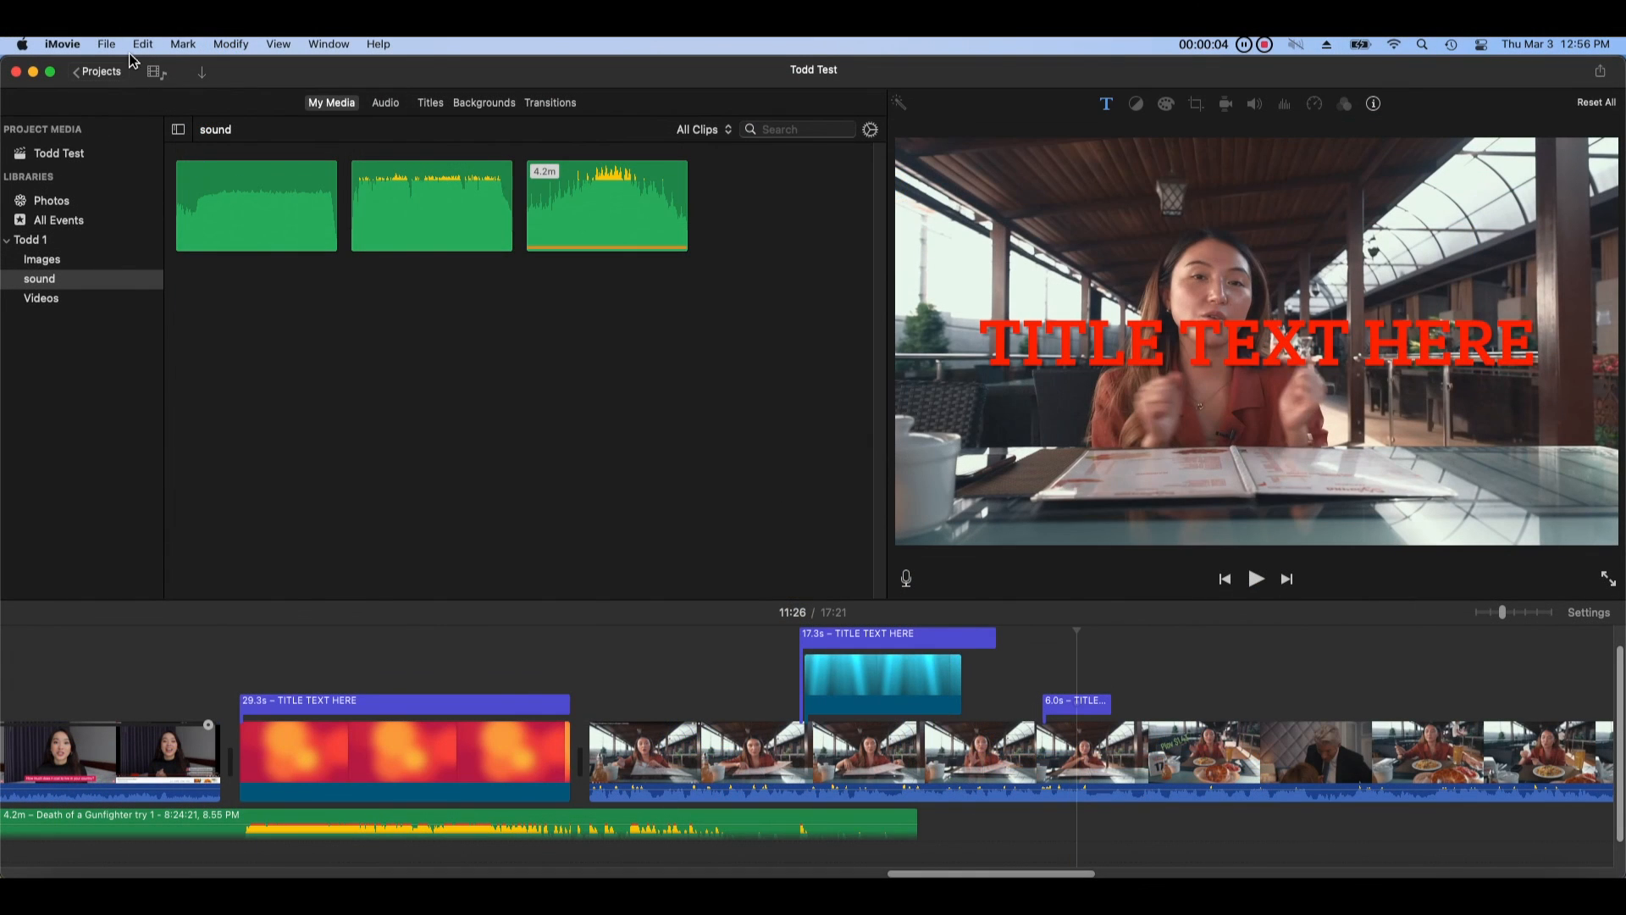
left_click(252, 635)
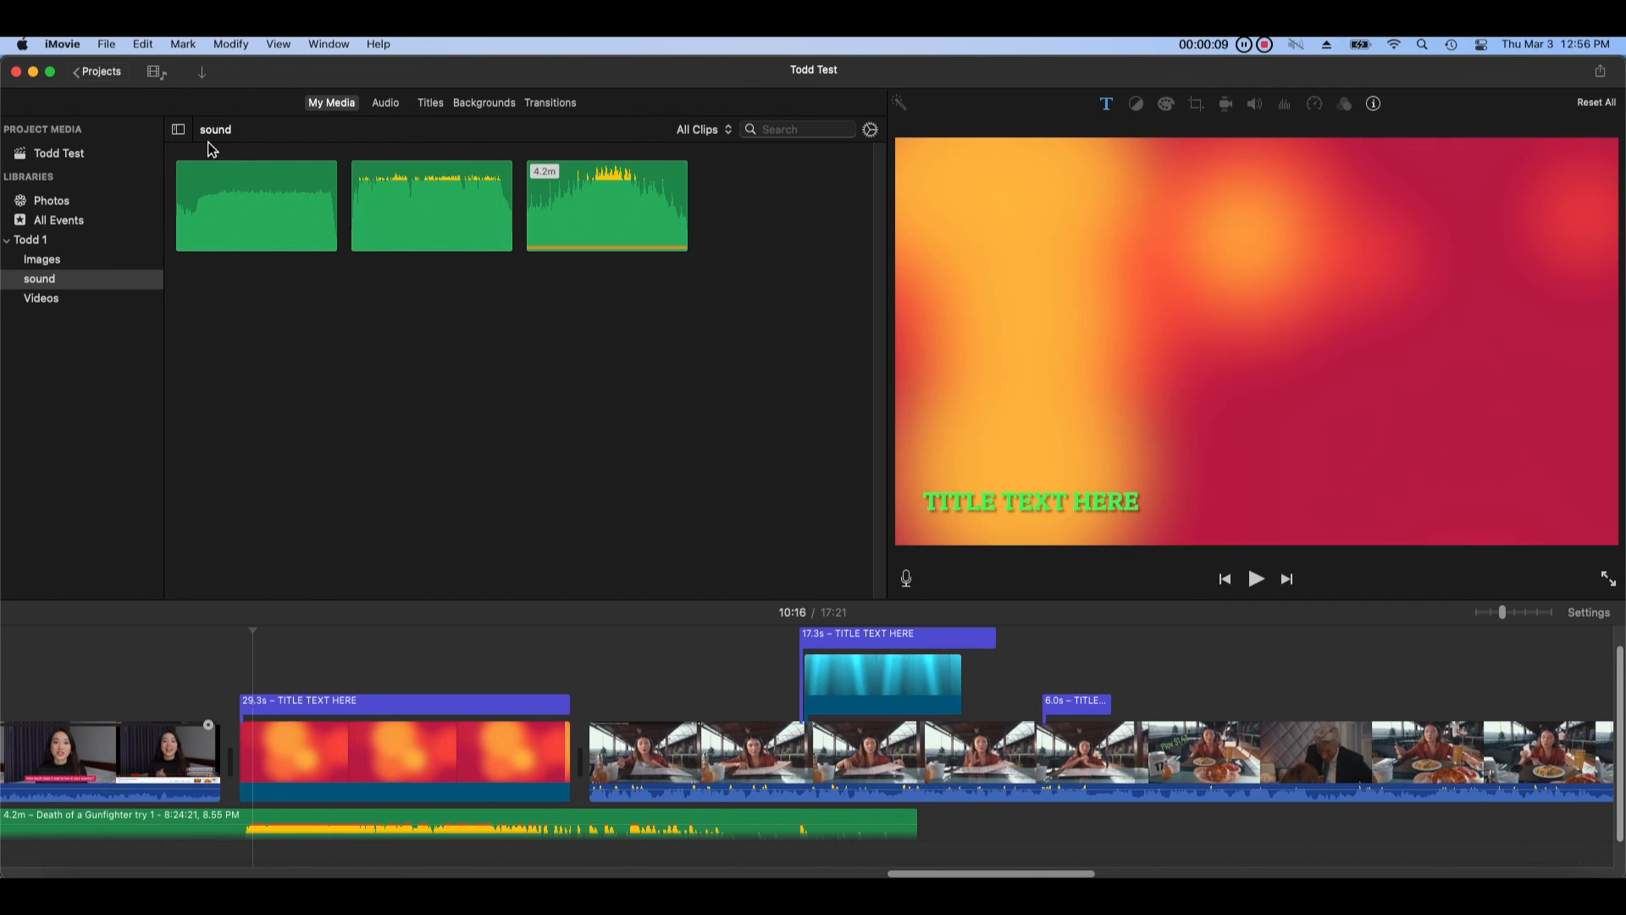
Step: Open the export settings for sharing the Todd Test project as a file
left_click(106, 44)
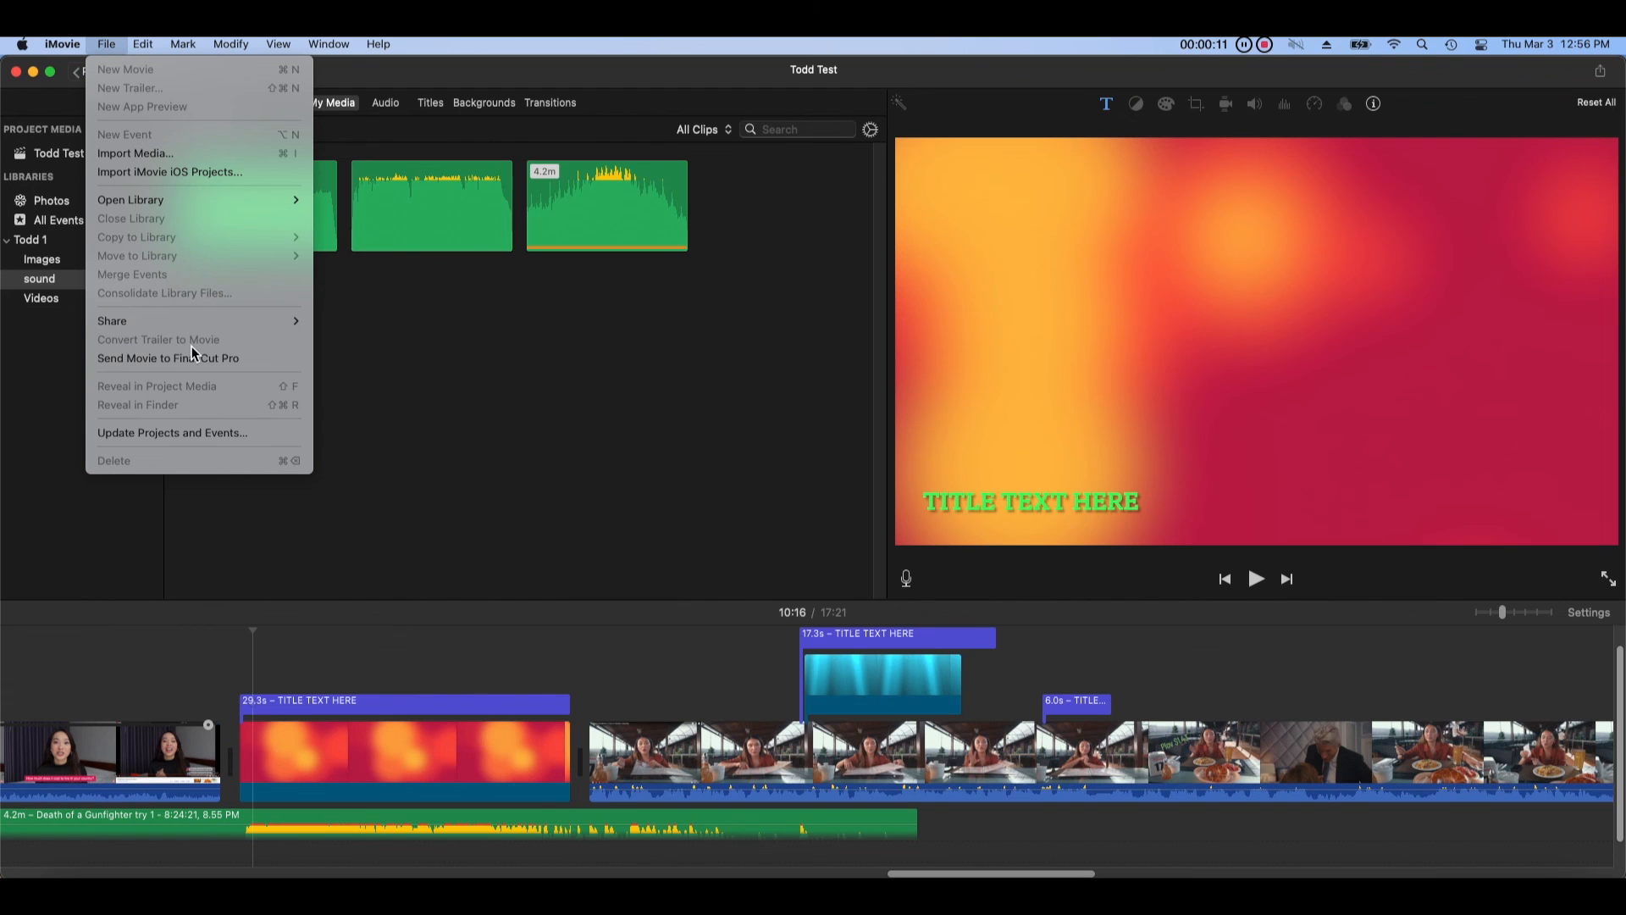
mouse_move(287, 321)
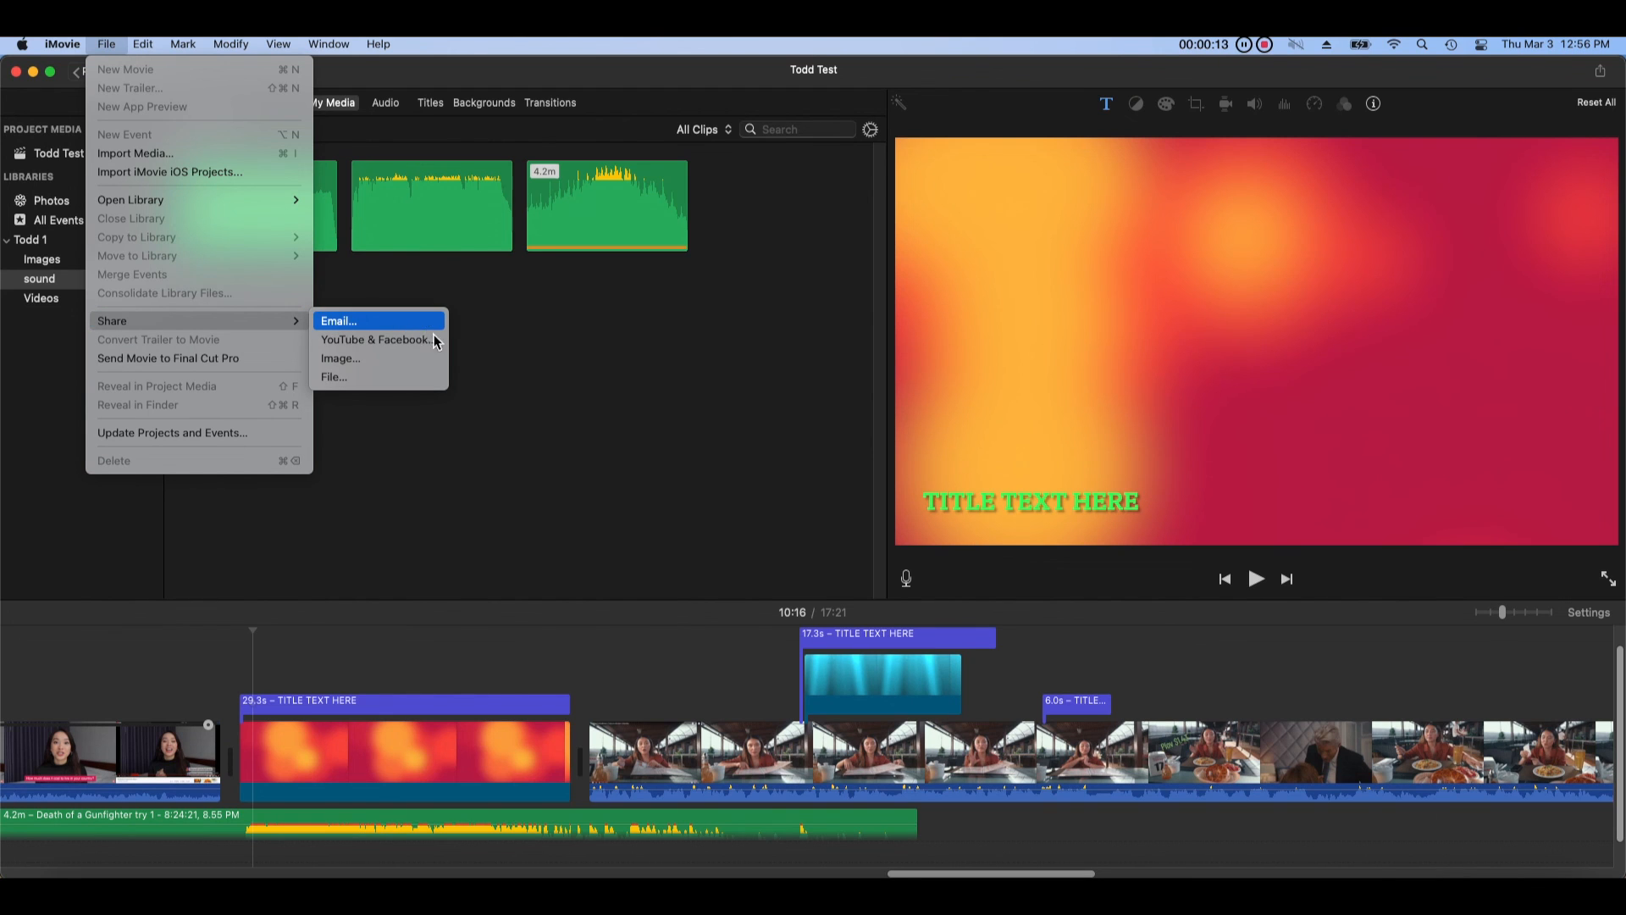
left_click(433, 386)
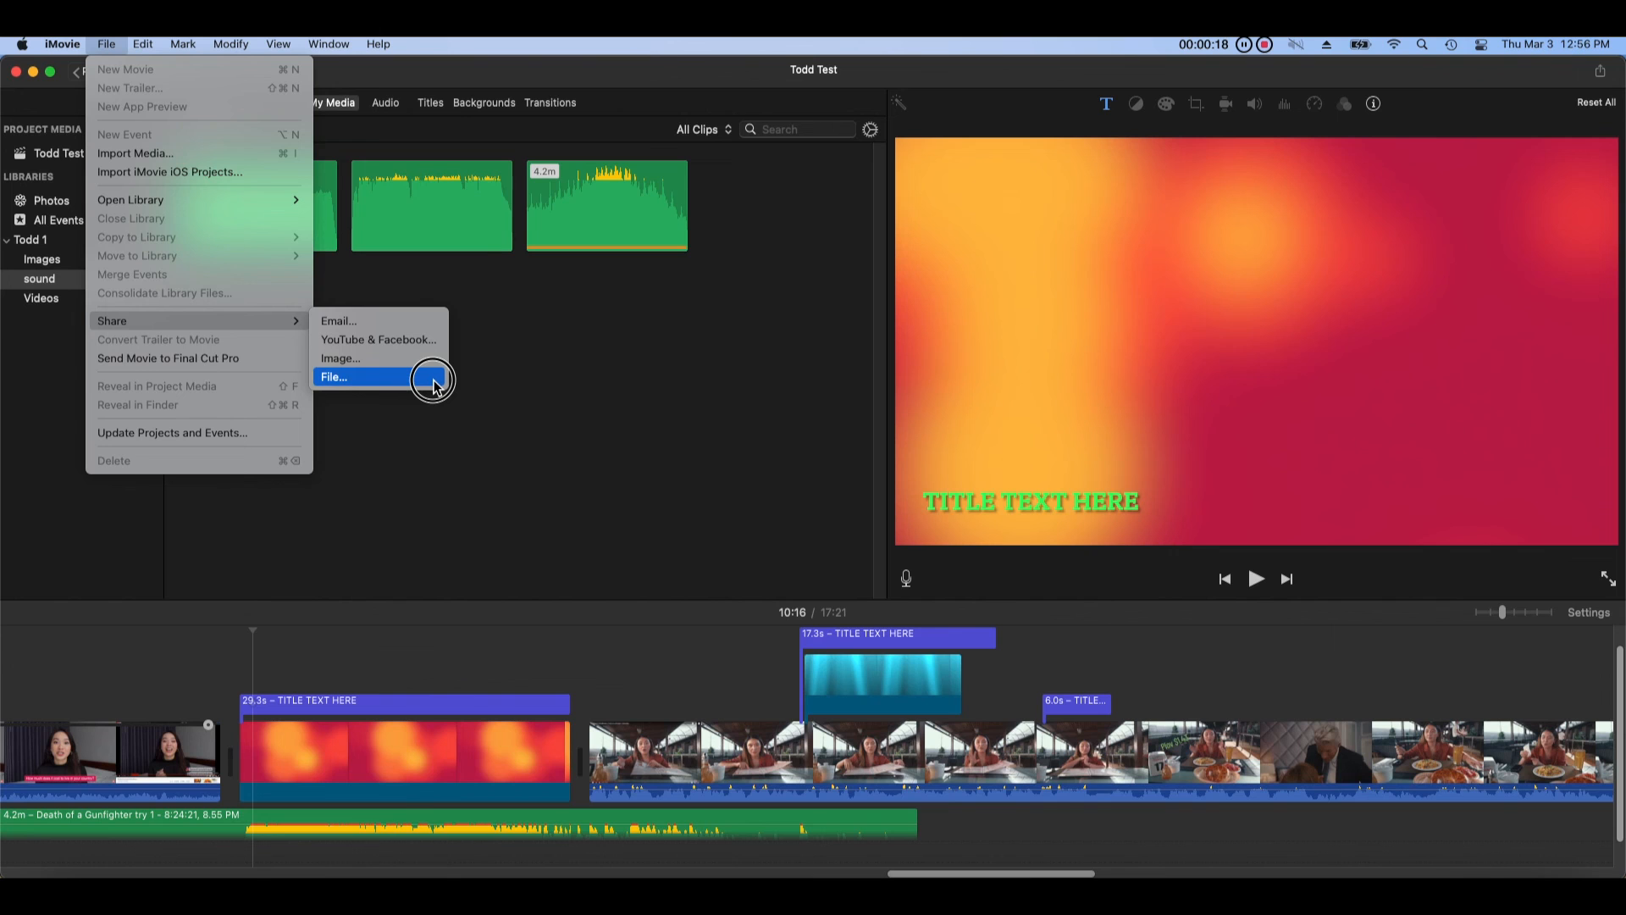
left_click(434, 385)
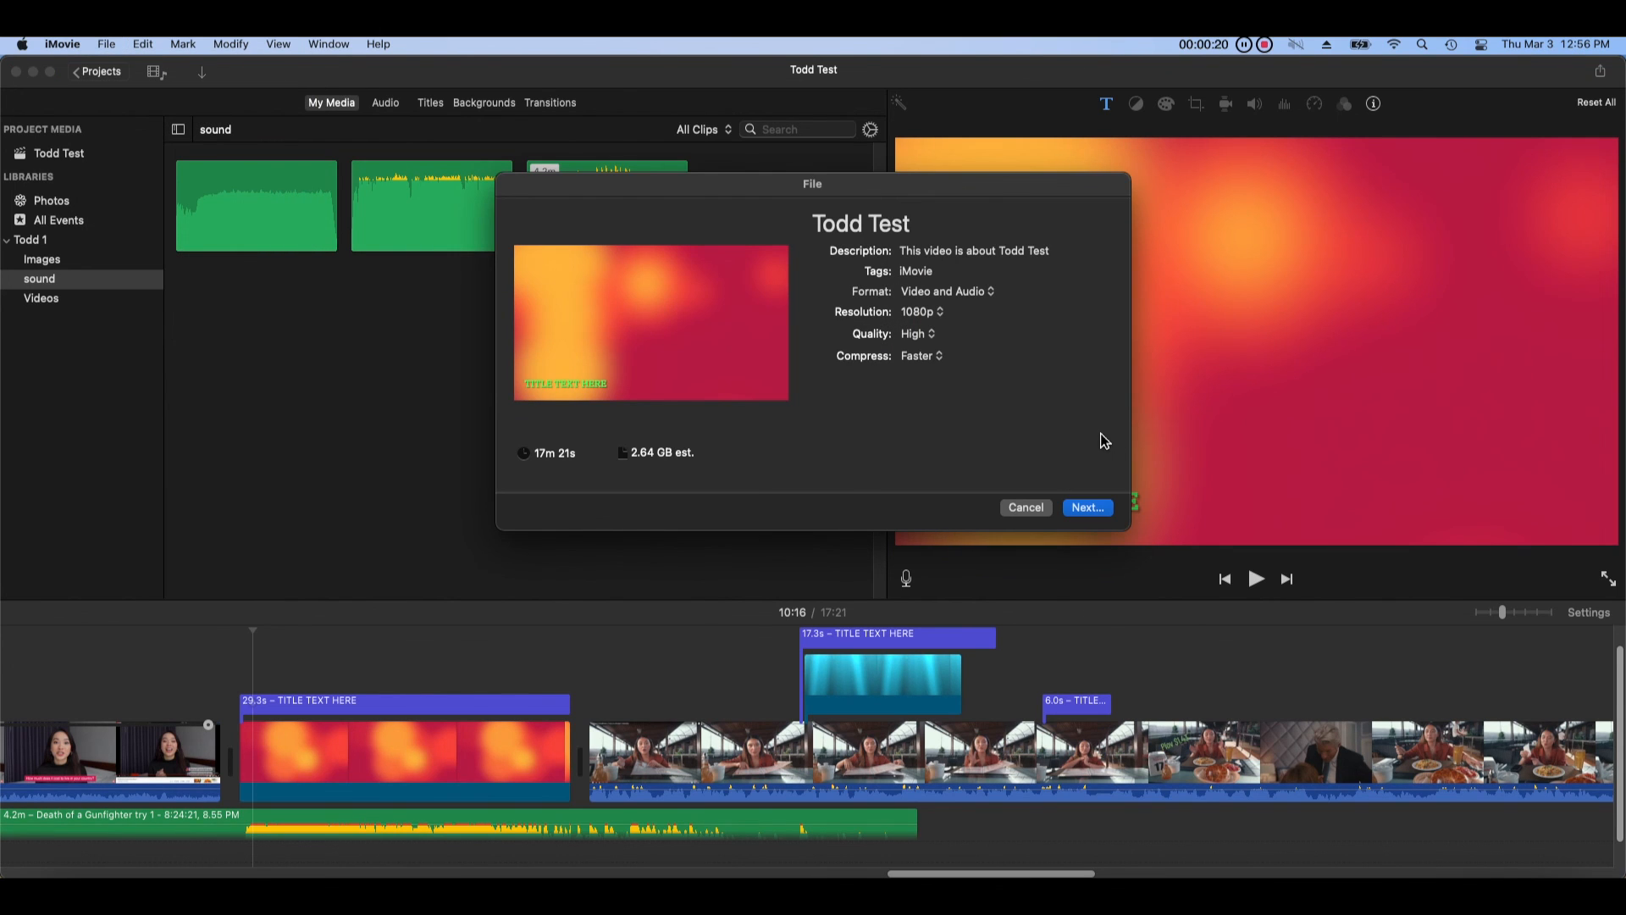
Step: Keep the export resolution at 1080p and the quality at High, and set the compression to Better Quality
left_click(945, 320)
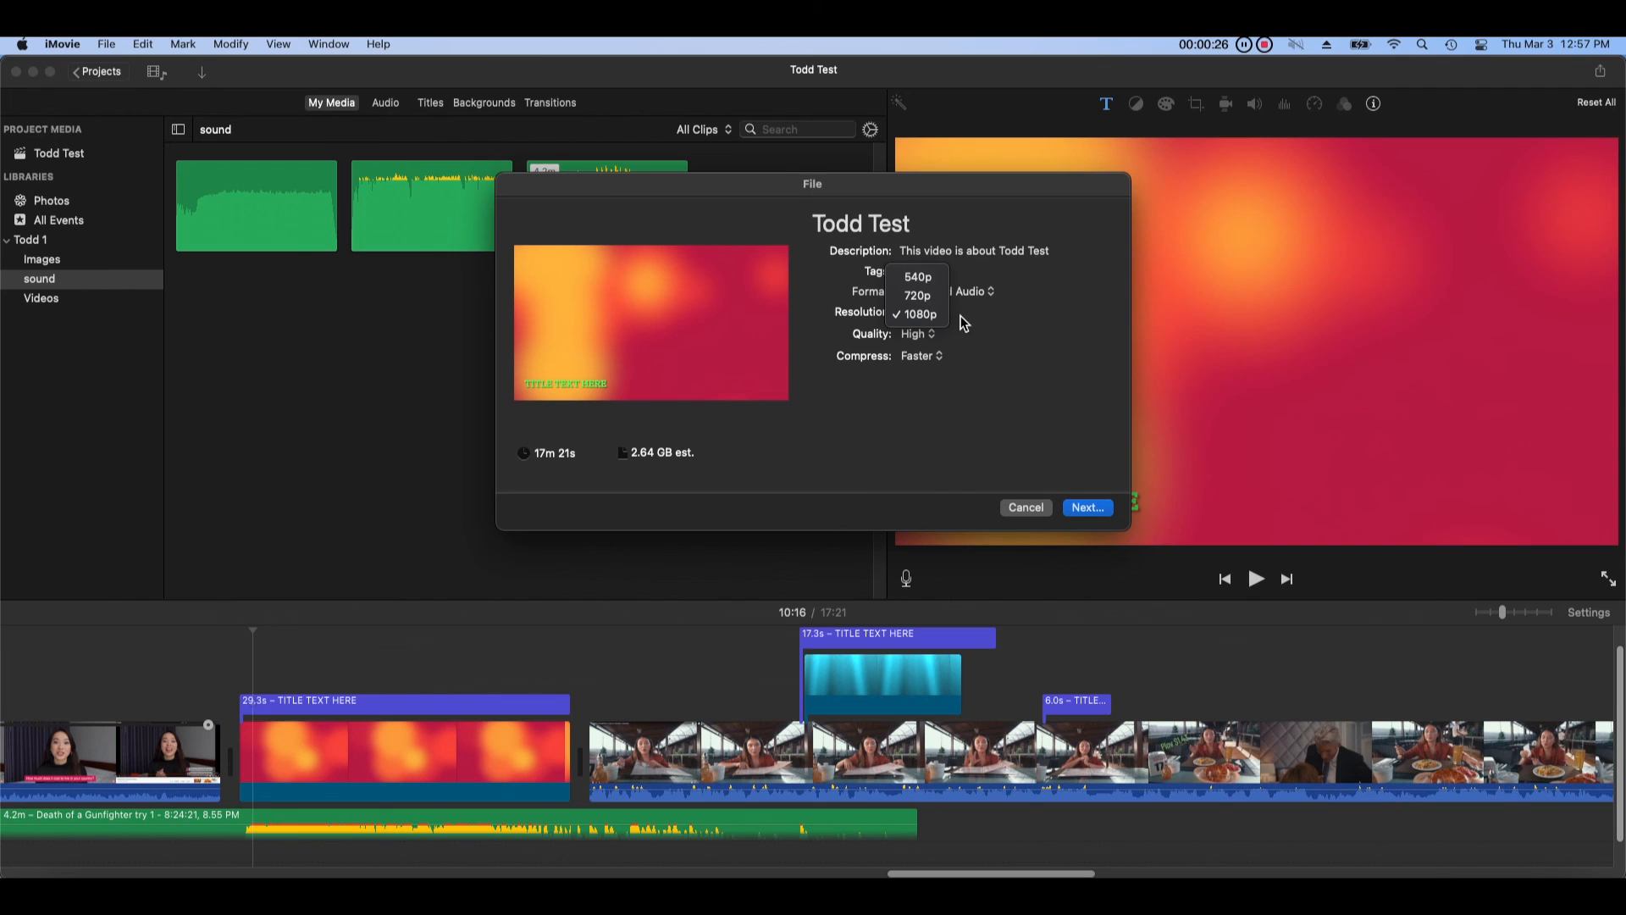
left_click(980, 322)
left_click(935, 337)
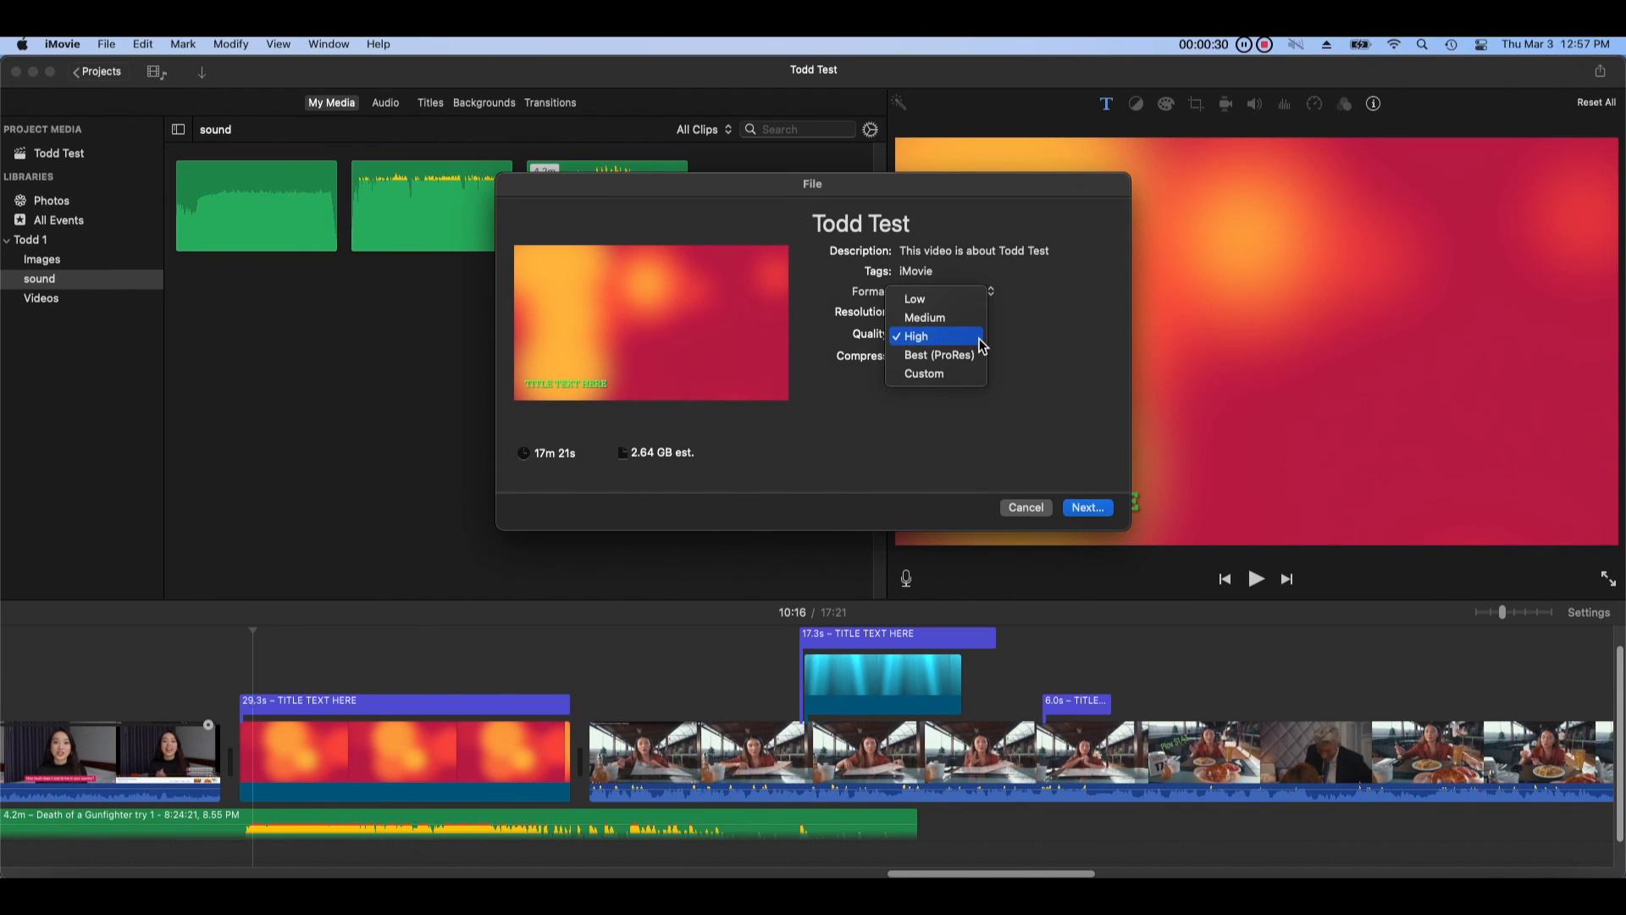
left_click(983, 348)
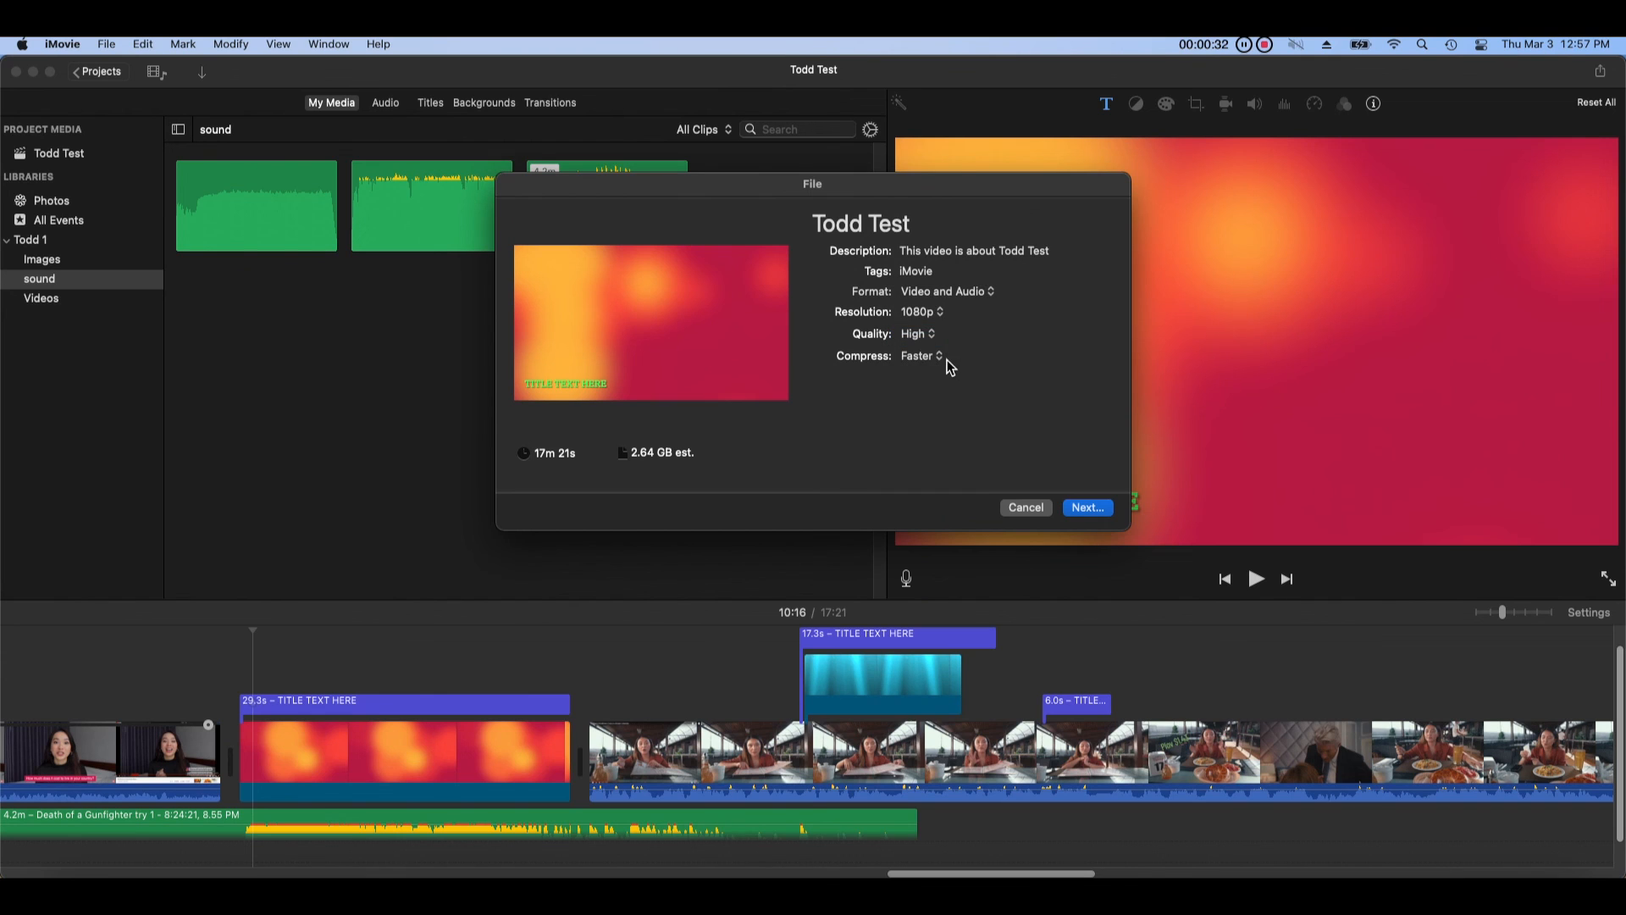
left_click(936, 359)
left_click(978, 386)
Step: Export the movie as Todd Test to the Downloads folder and check the export progress
left_click(1084, 507)
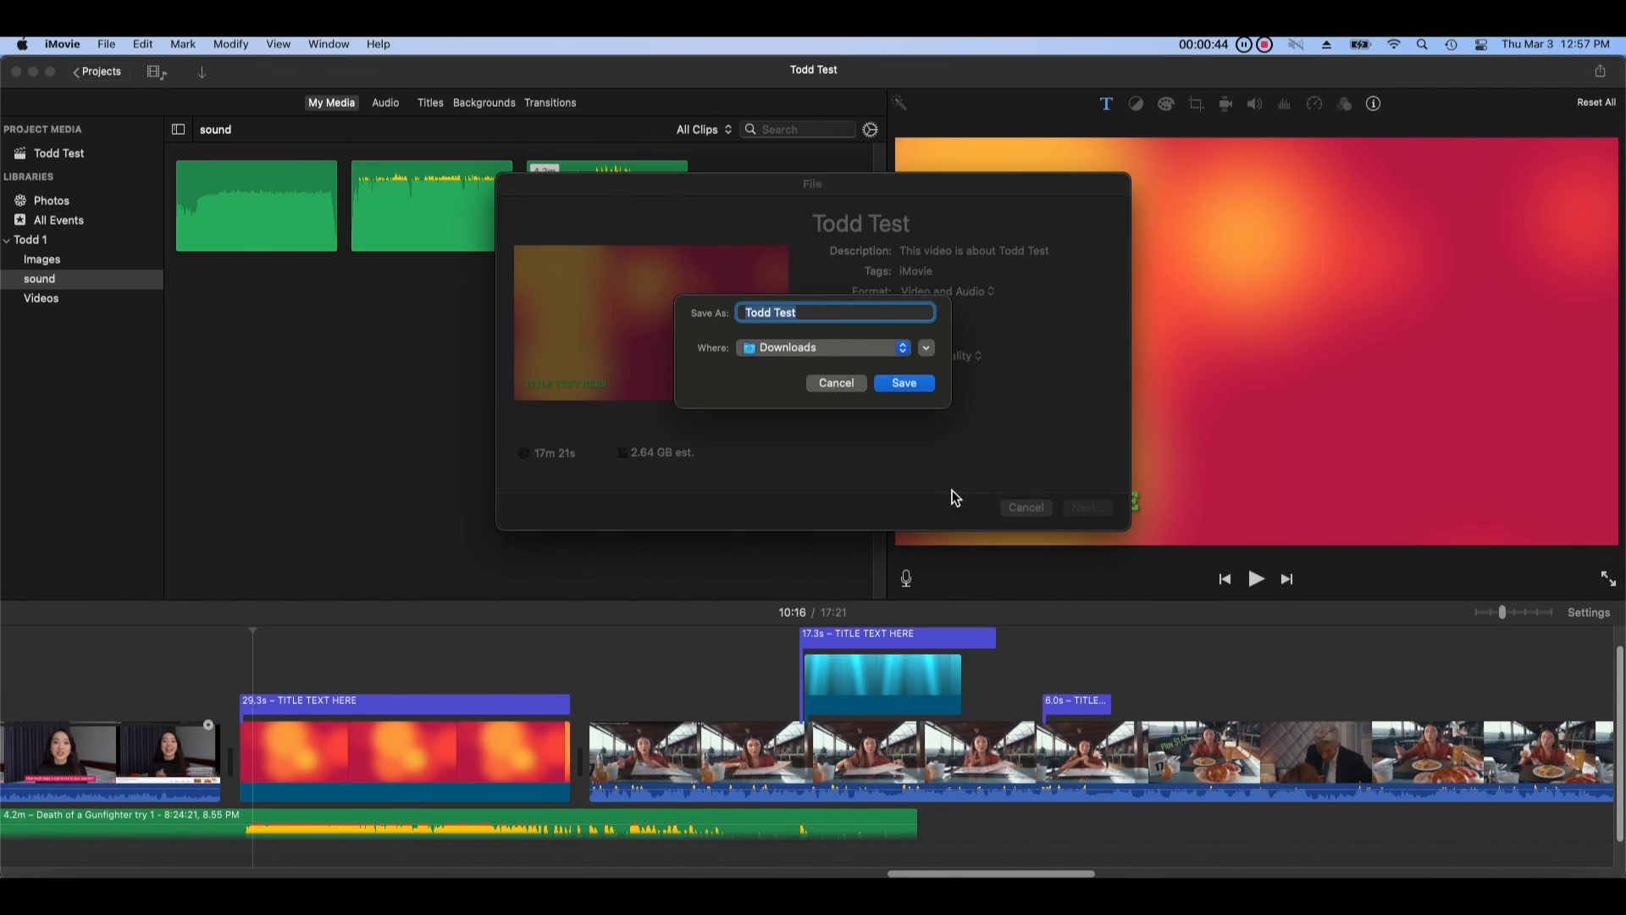
left_click(931, 389)
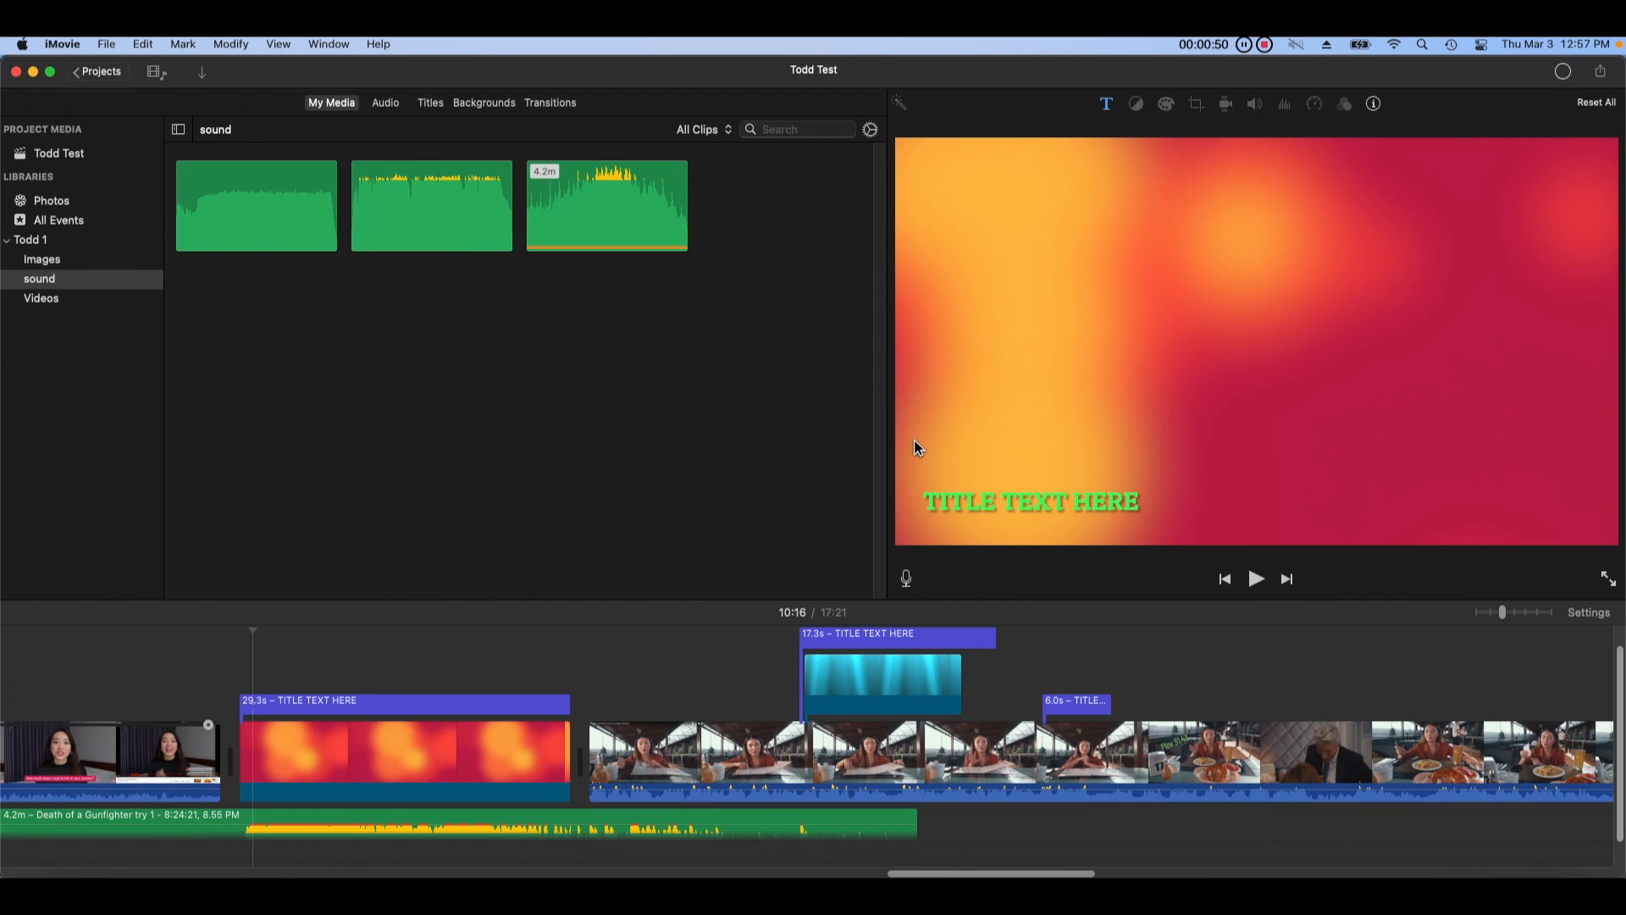
left_click(1574, 78)
left_click(1574, 78)
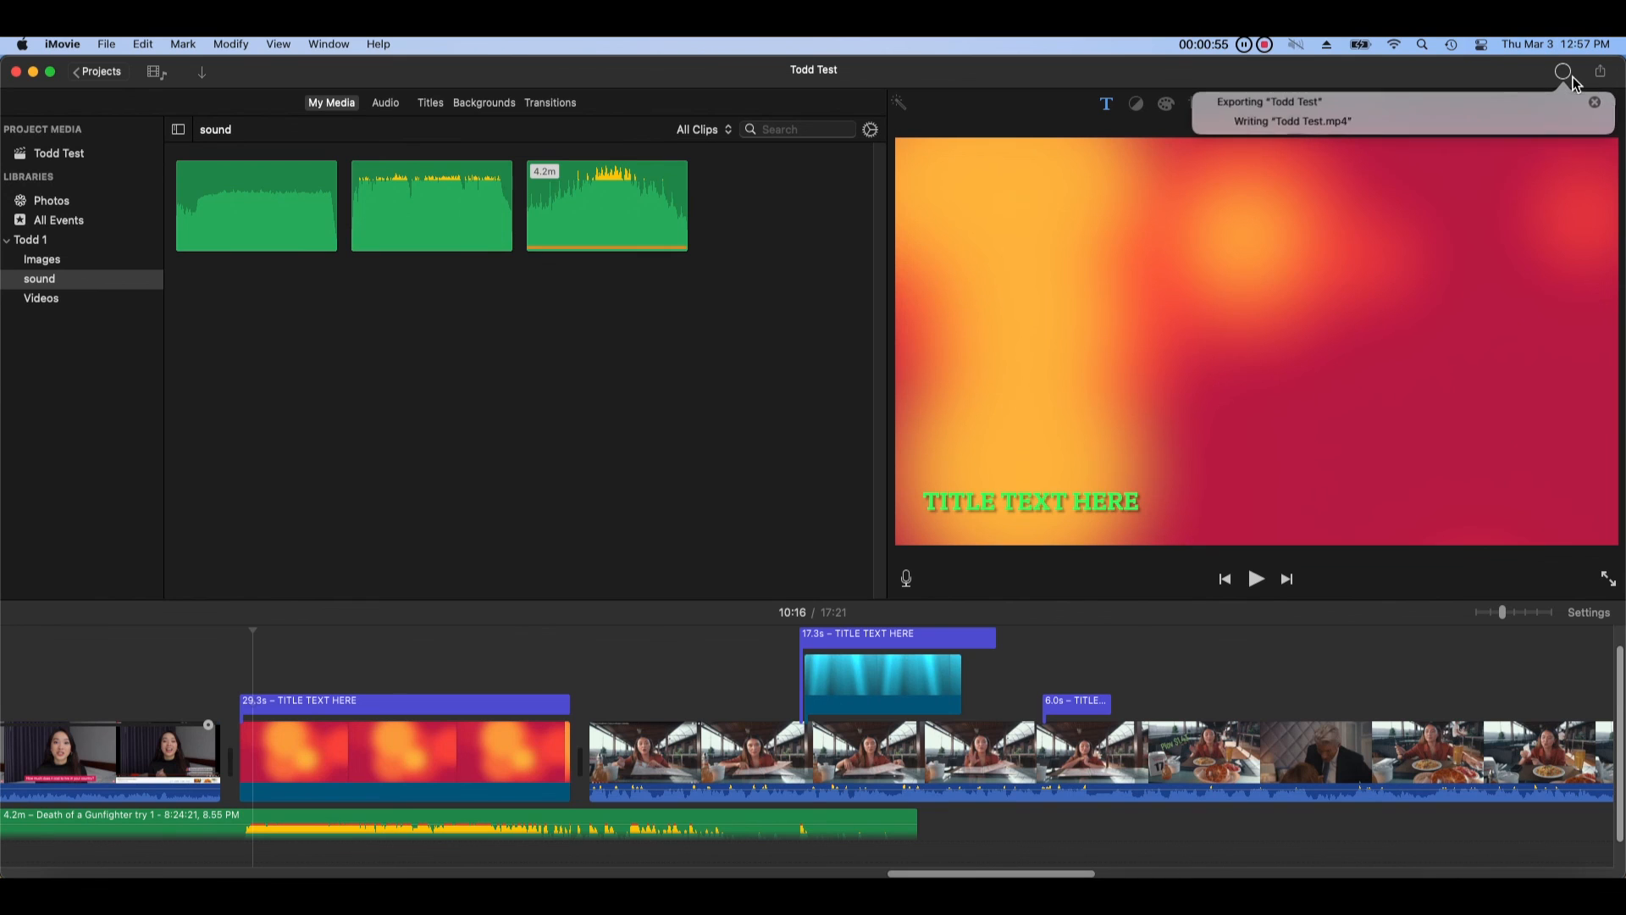